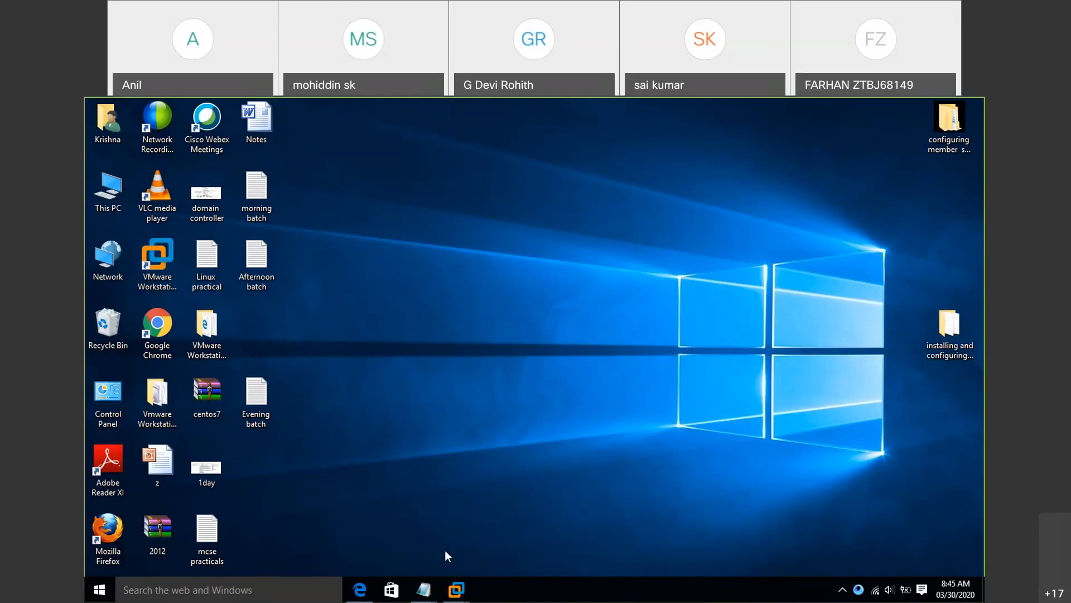
- Switch to the Windows Server 2012 VM and open Group Policy Management from Server Manager
mouse_move(453, 587)
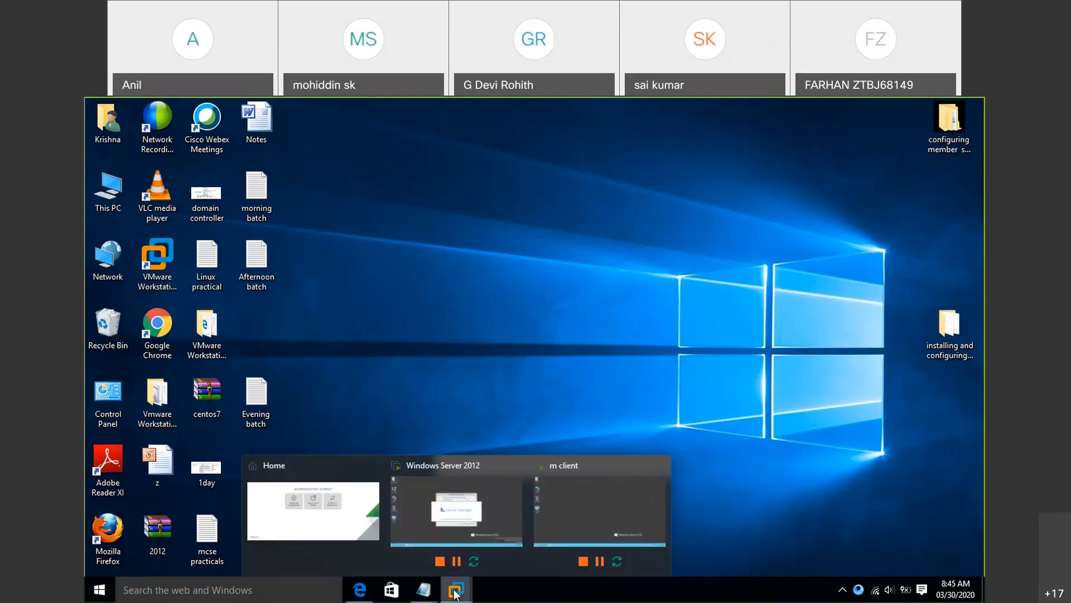
left_click(451, 532)
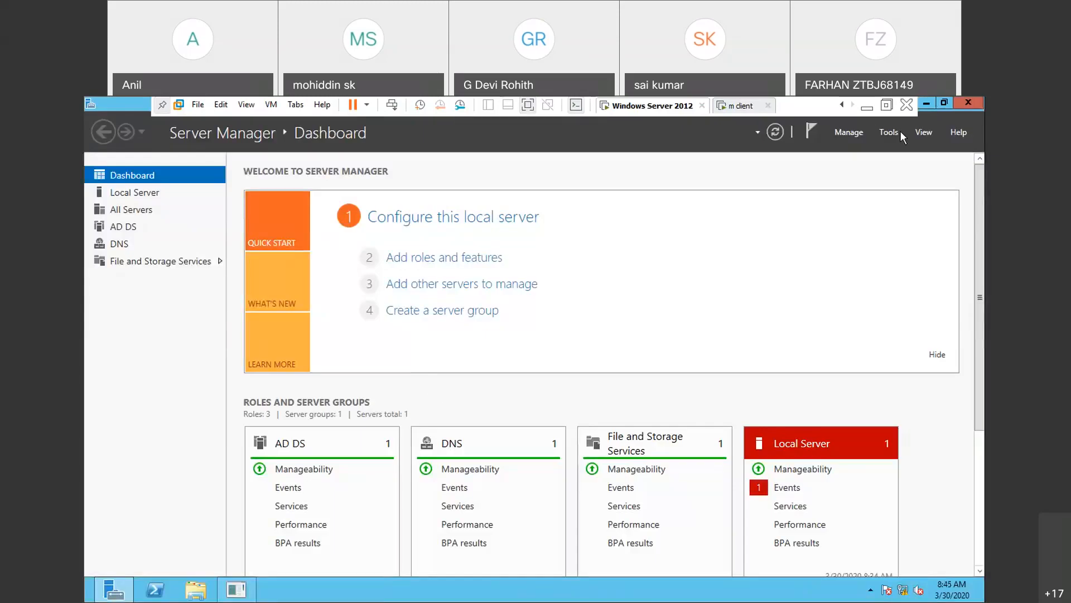
left_click(889, 132)
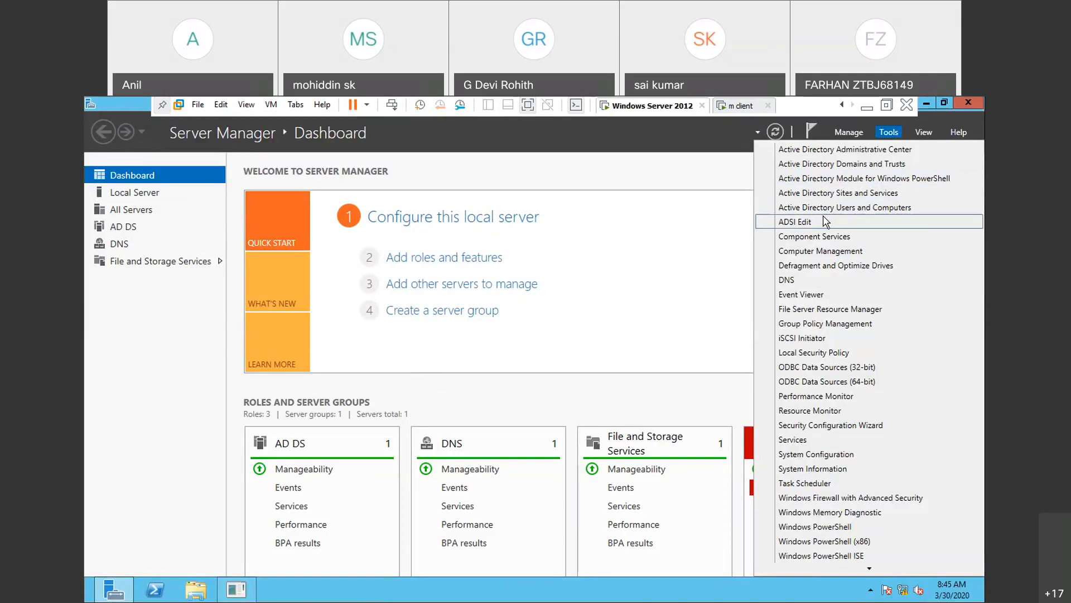
left_click(804, 325)
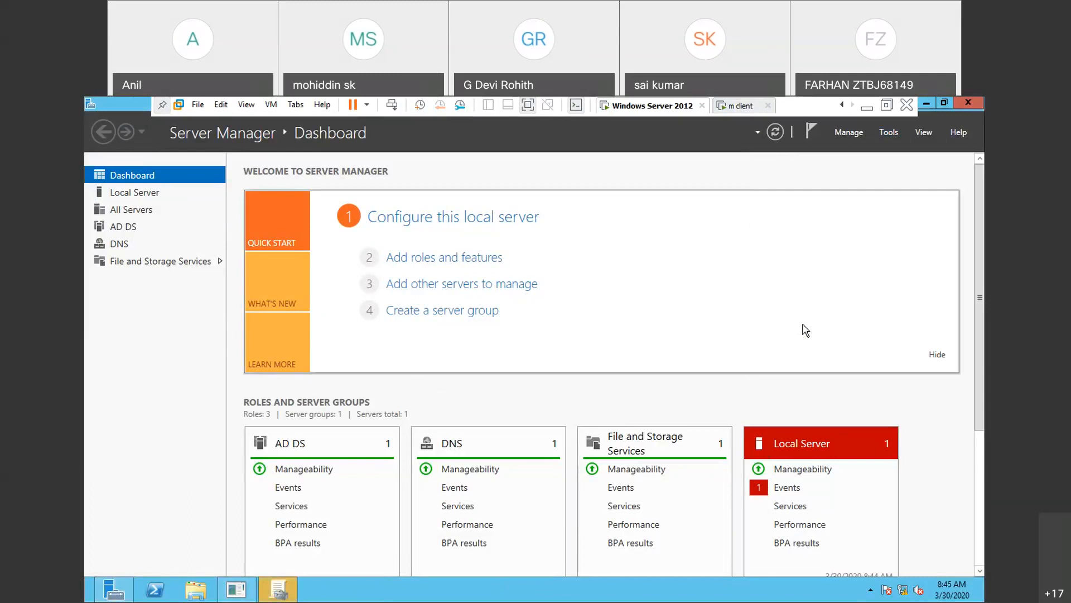
left_click(288, 593)
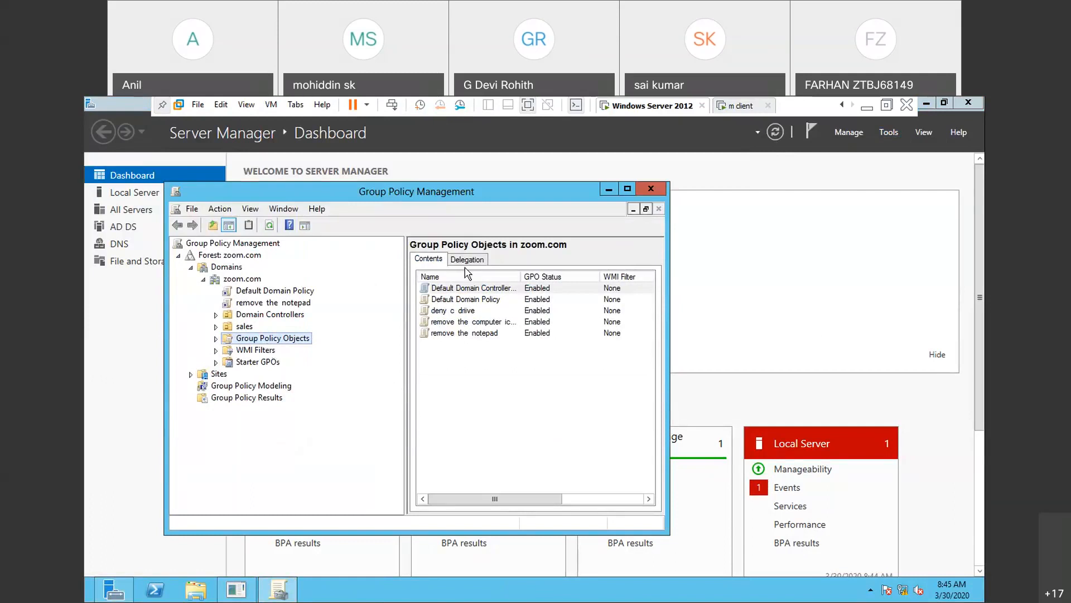
- Delete all Group Policy Objects in the zoom.com Group Policy Objects container
left_click(483, 300)
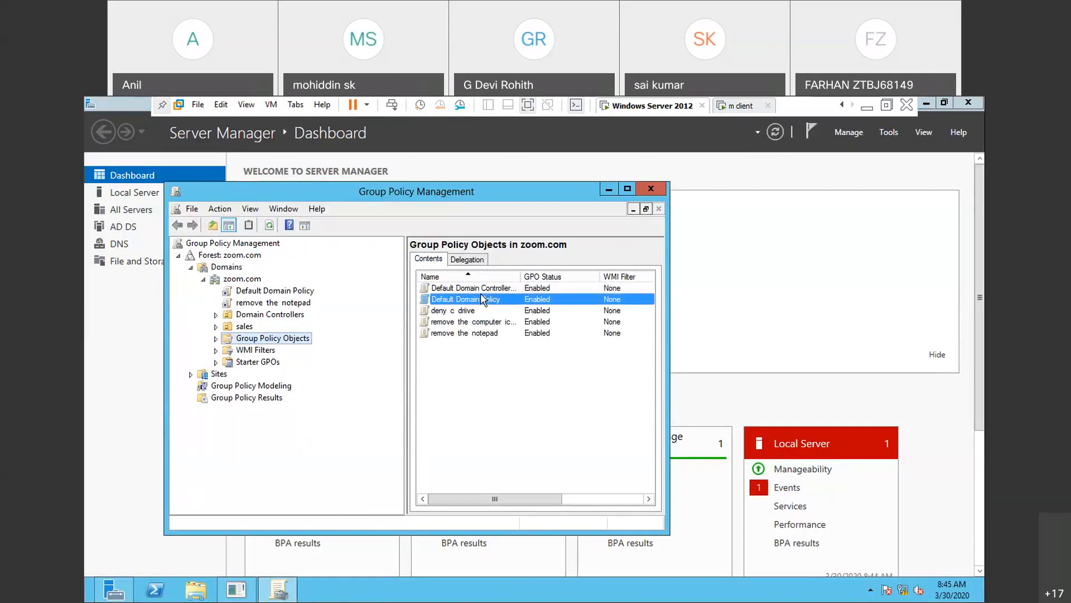
key("ctrl+a")
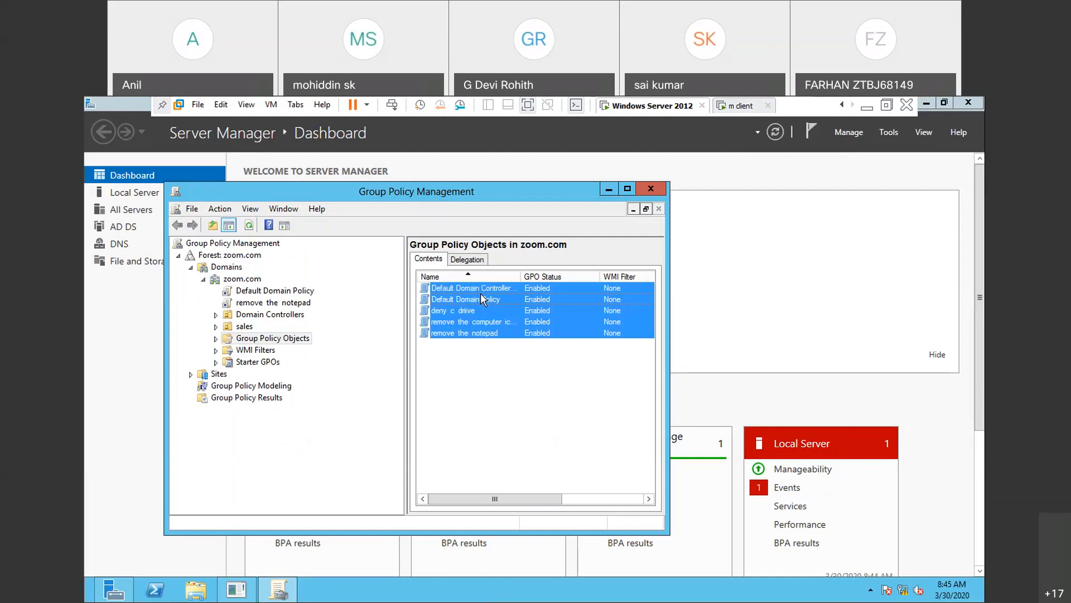
key("Delete")
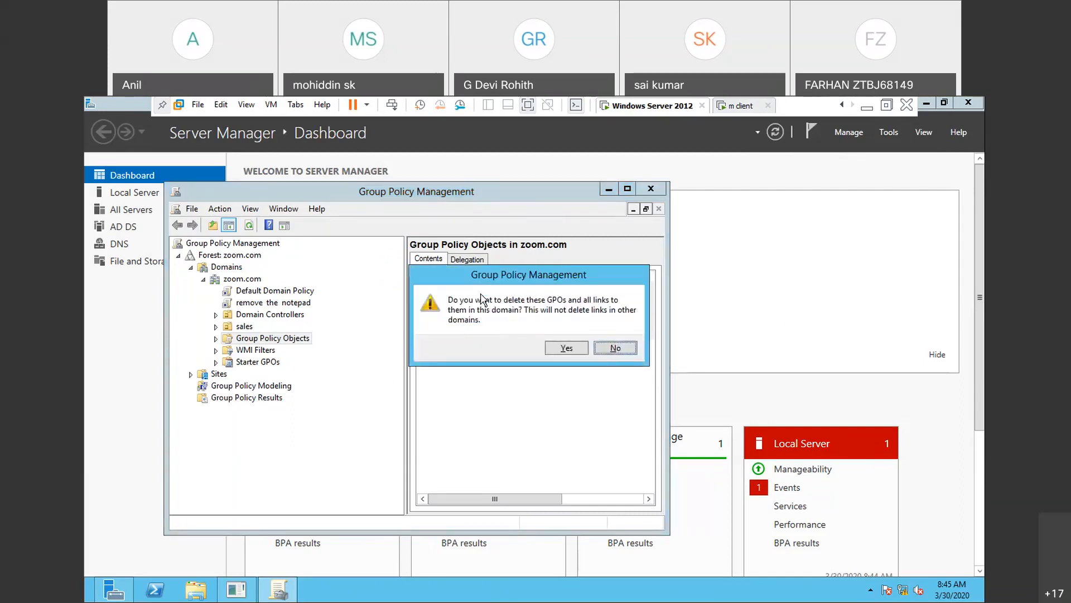
left_click(562, 350)
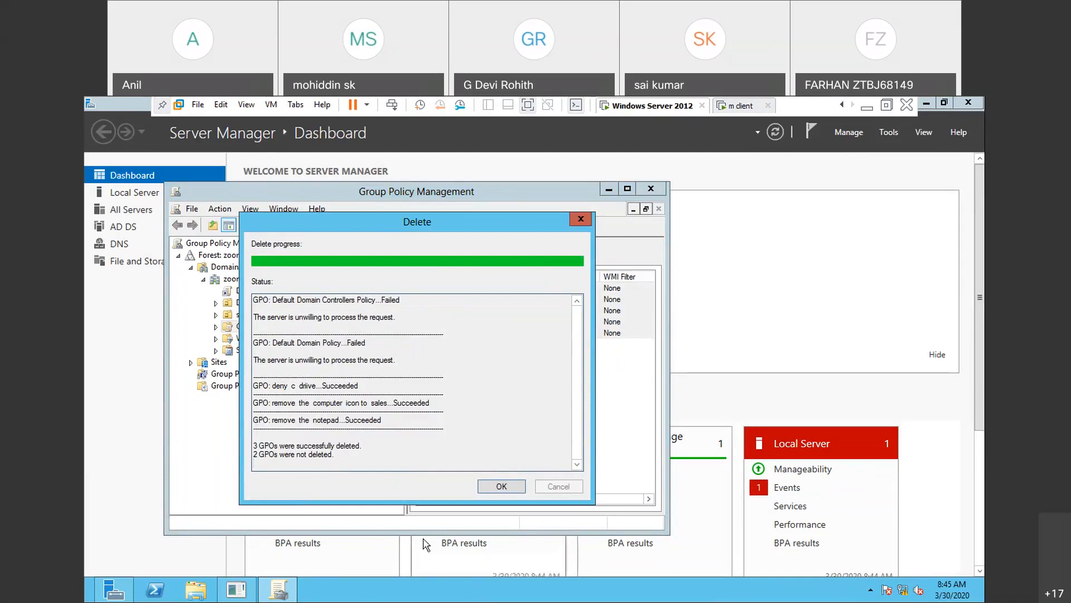
left_click(504, 488)
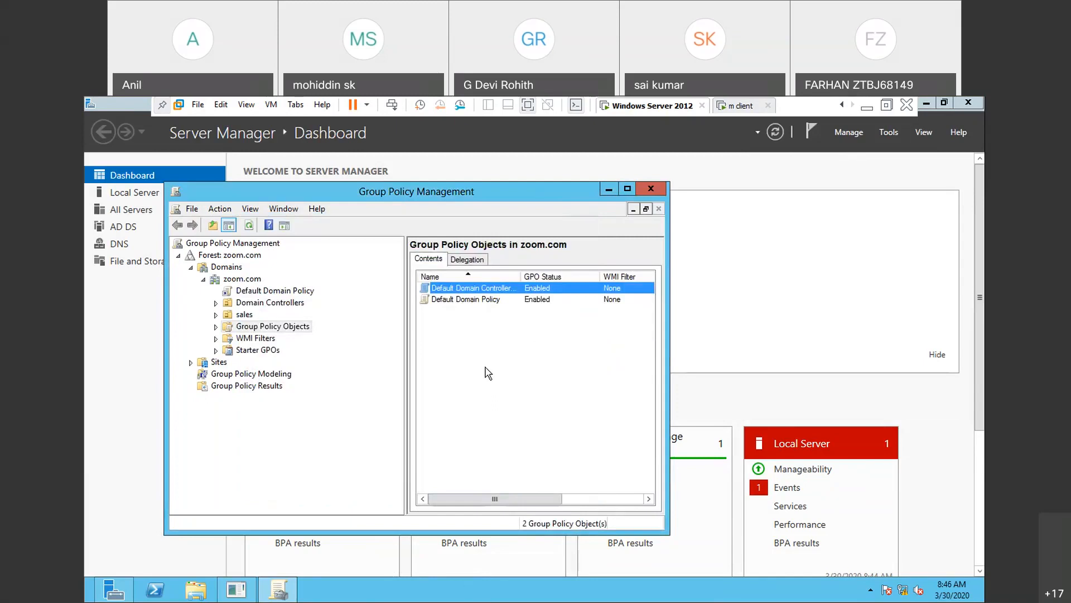
- Open Active Directory Users and Computers to view the users in the sales OU
key("super+r")
key("Return")
left_click(885, 136)
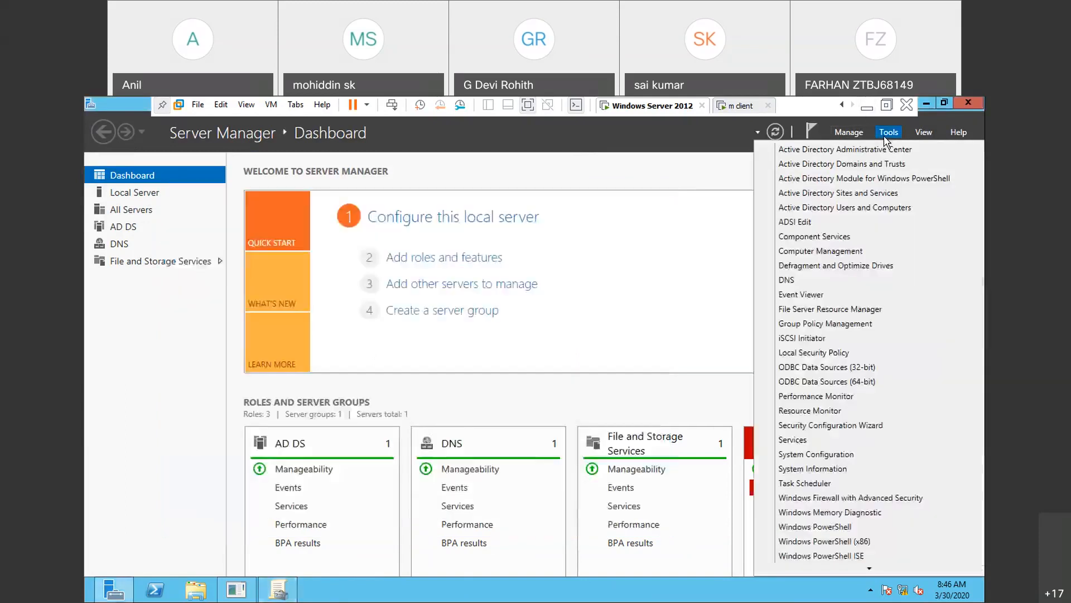
left_click(852, 210)
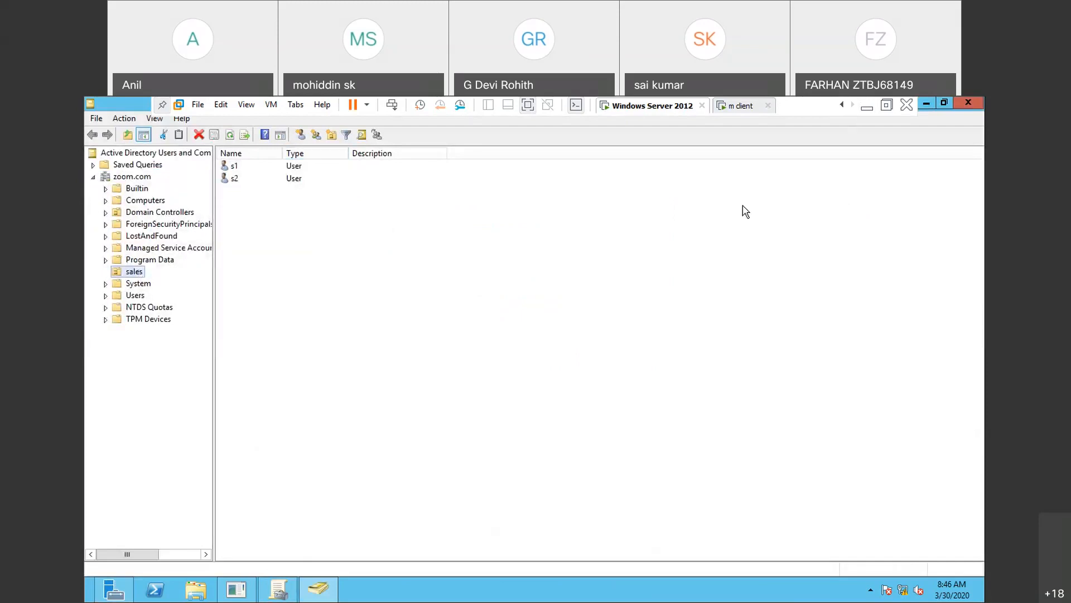
- Create a GPO named "remove the computer icon to sales dept" and link it to the sales OU
left_click(278, 588)
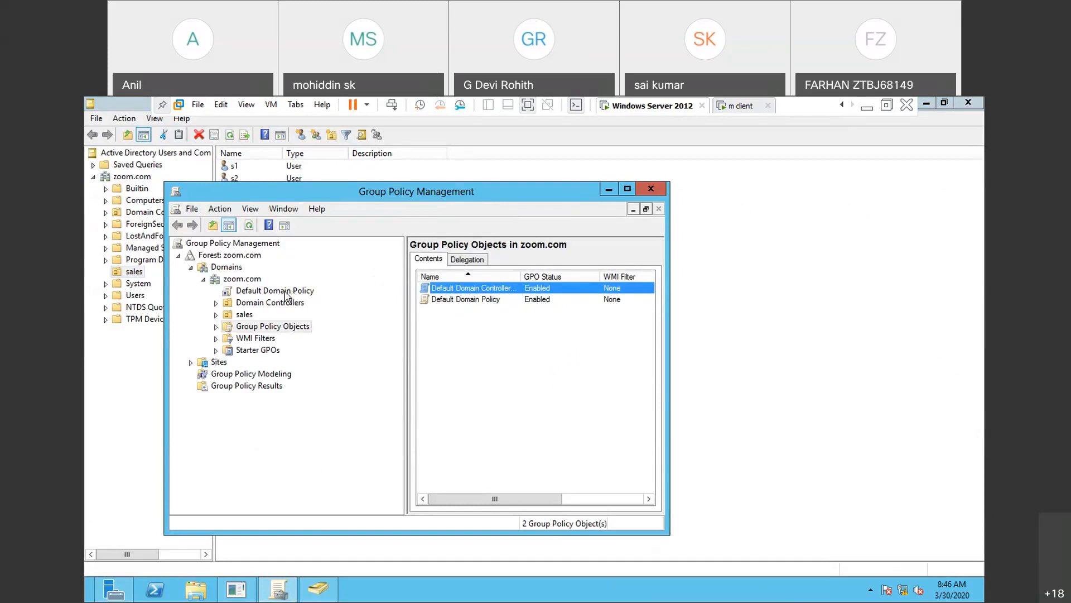
left_click(248, 316)
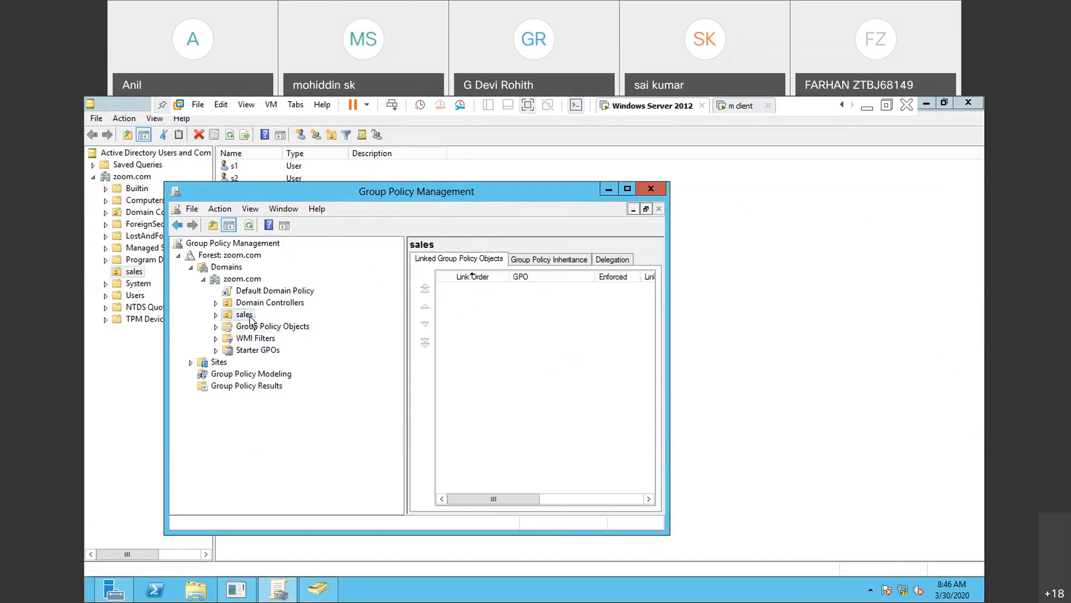
right_click(251, 320)
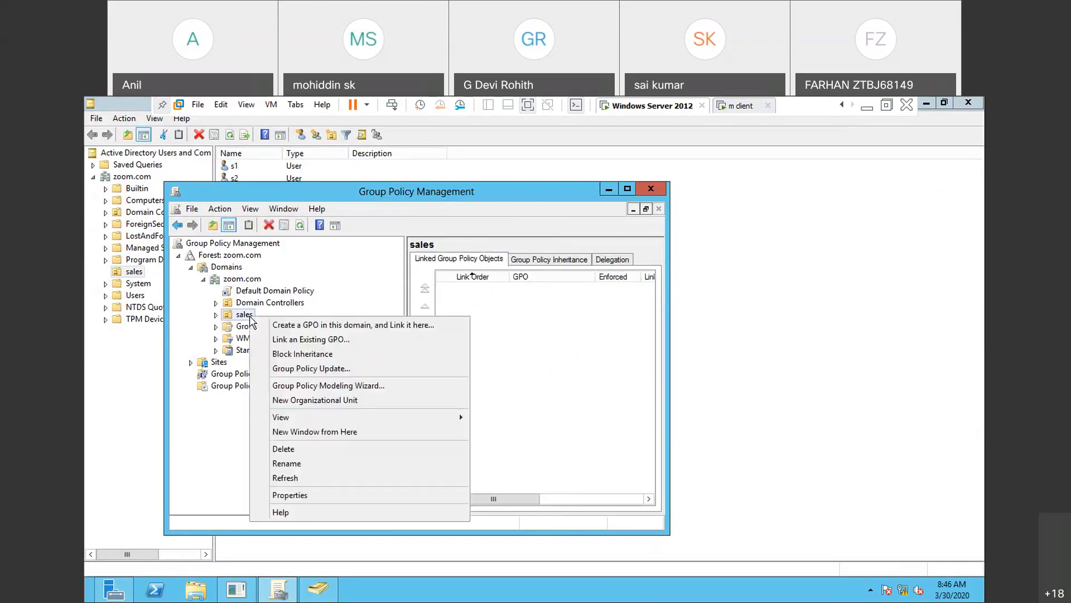
left_click(317, 328)
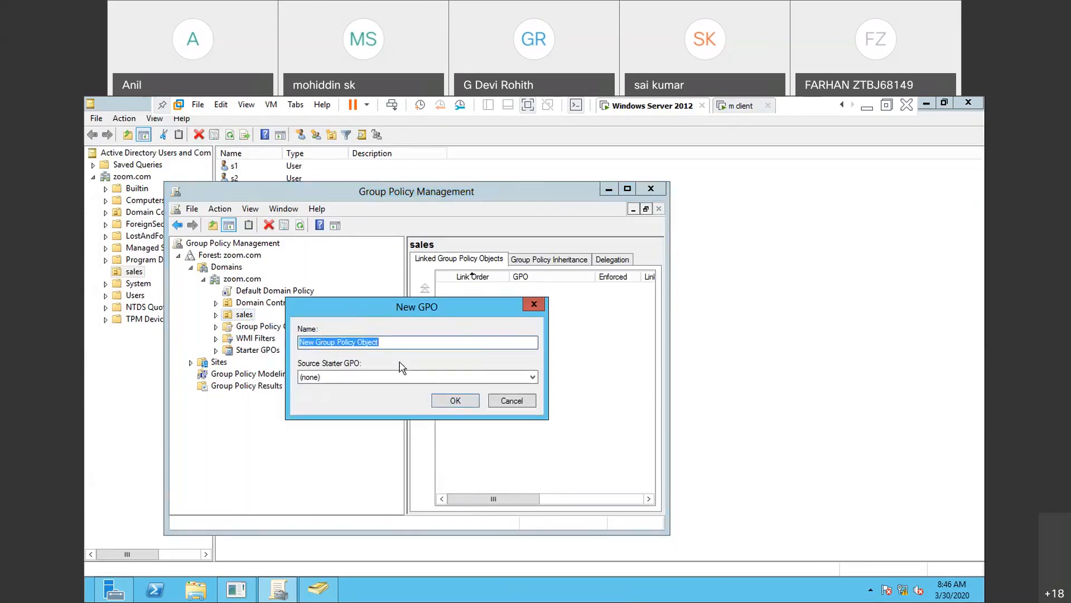
type("remove t")
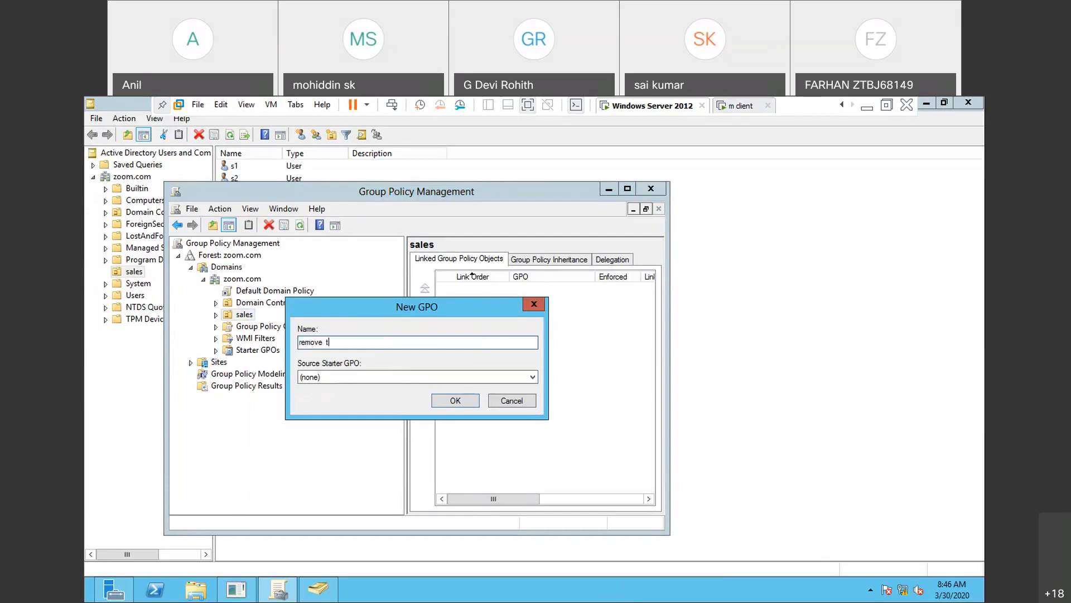
type("he comm")
type("puter")
type(" icon ")
type("t")
type("o sales ")
type("gpo")
left_click(459, 402)
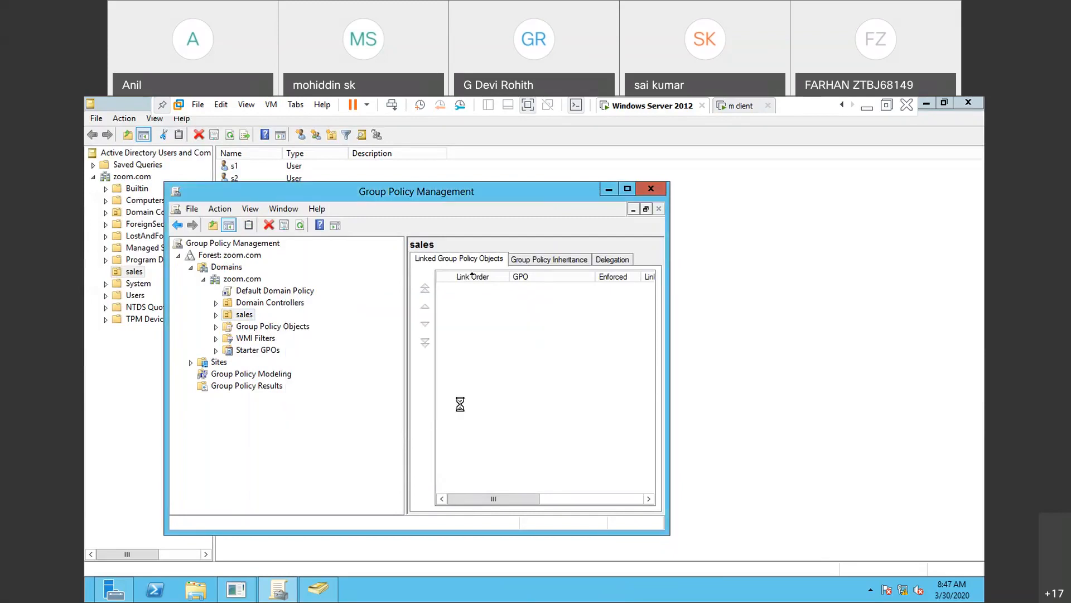
- Open the new GPO linked under the sales OU in the Group Policy Management Editor
left_click(215, 315)
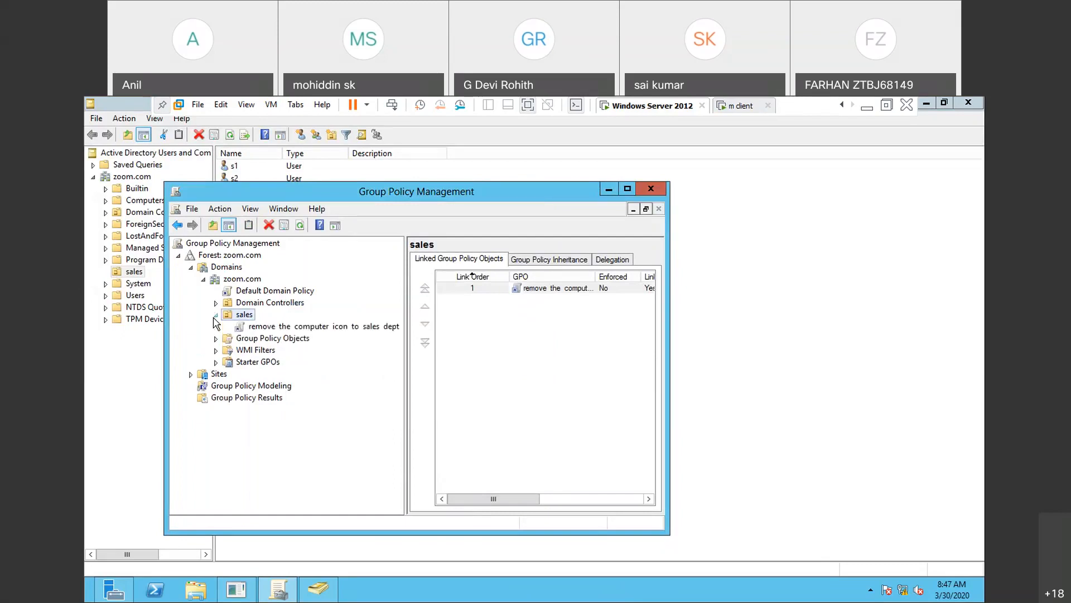
left_click(280, 328)
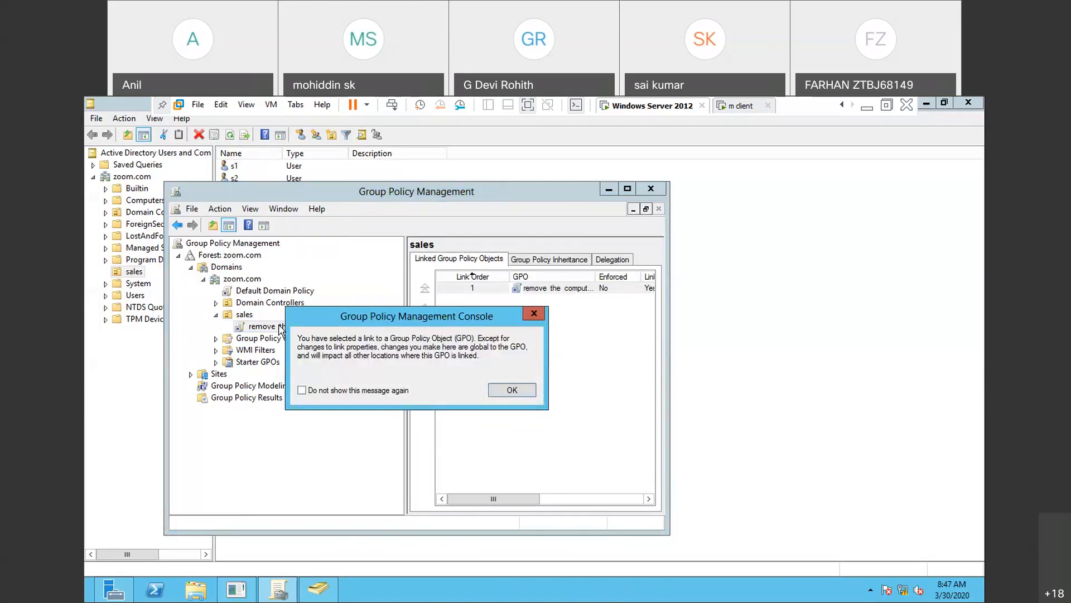
left_click(534, 313)
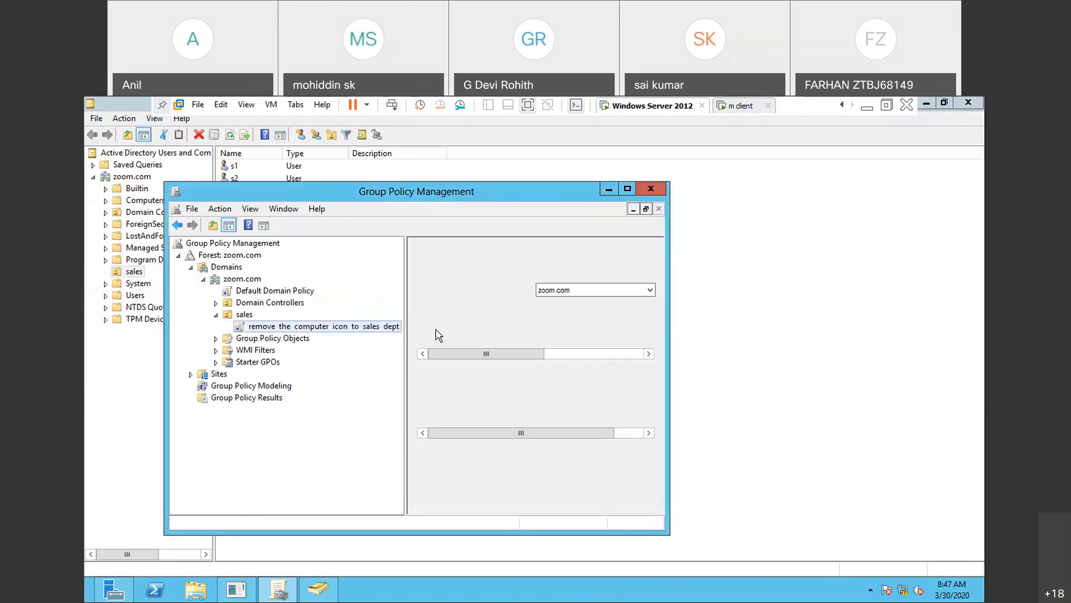
right_click(400, 329)
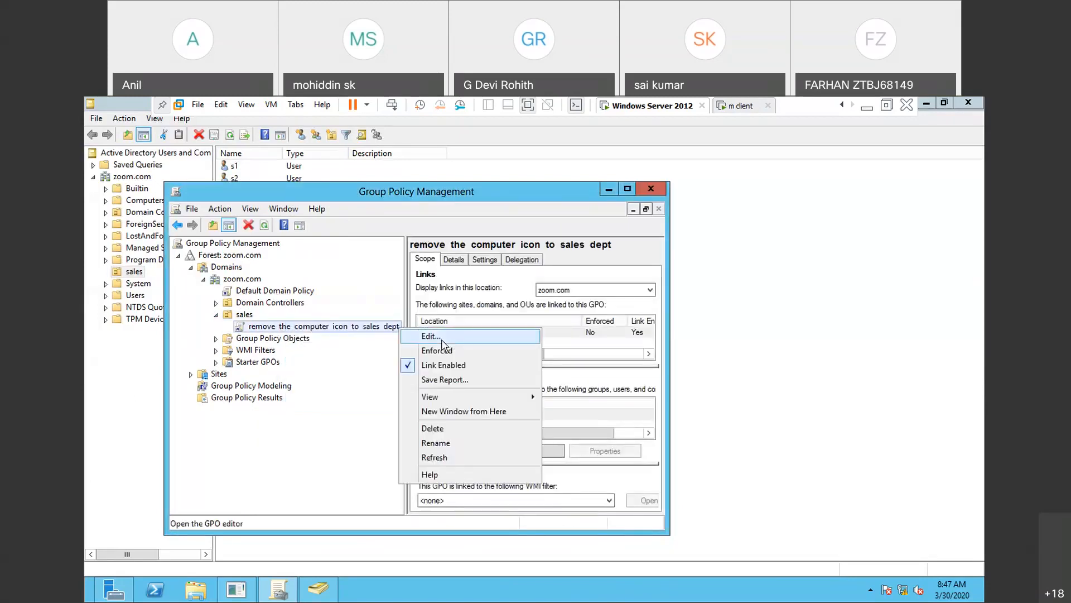
left_click(444, 341)
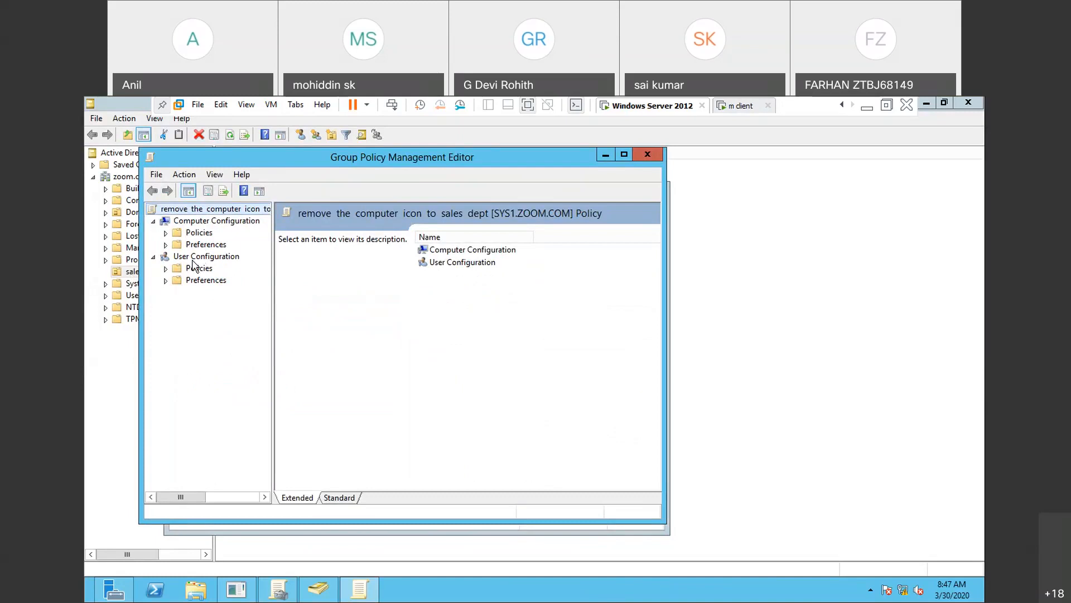
- Enable "Remove Computer icon on the desktop" under User Configuration > Policies > Administrative Templates > Desktop and apply it
left_click(165, 269)
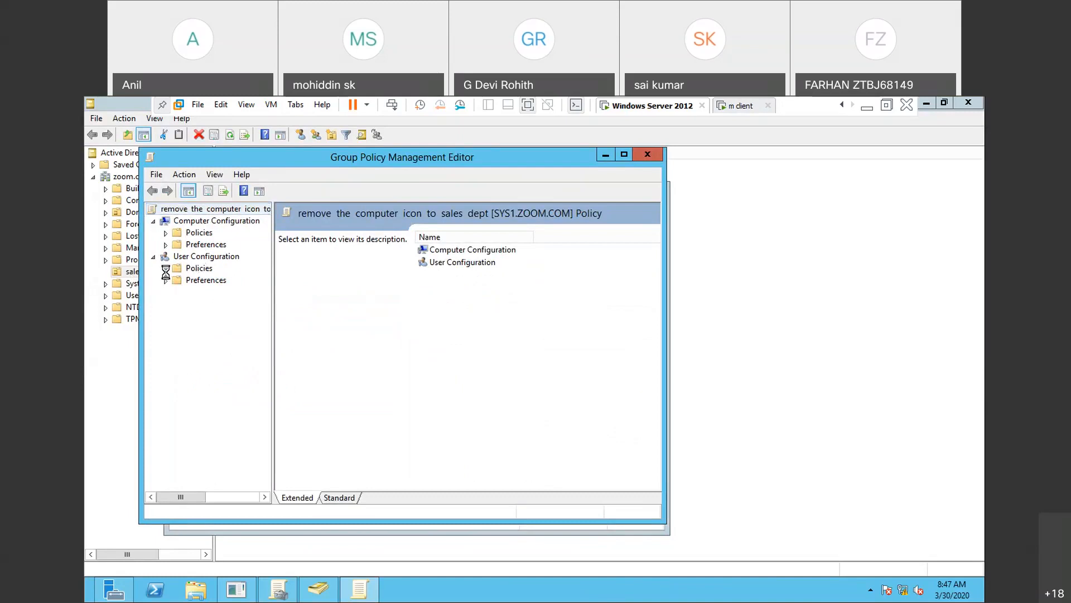
left_click(178, 304)
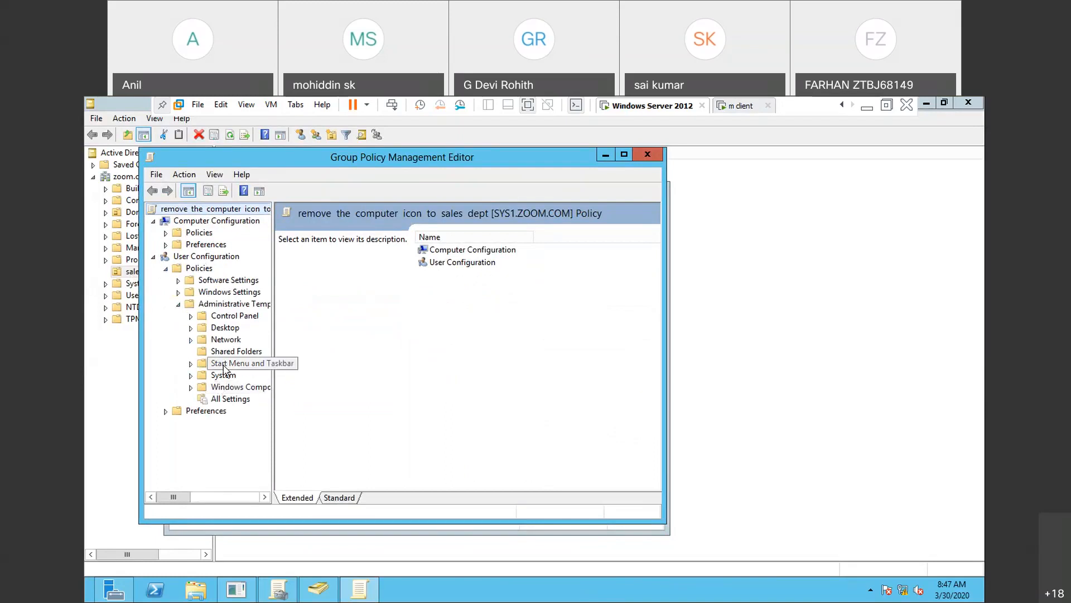
double_click(231, 329)
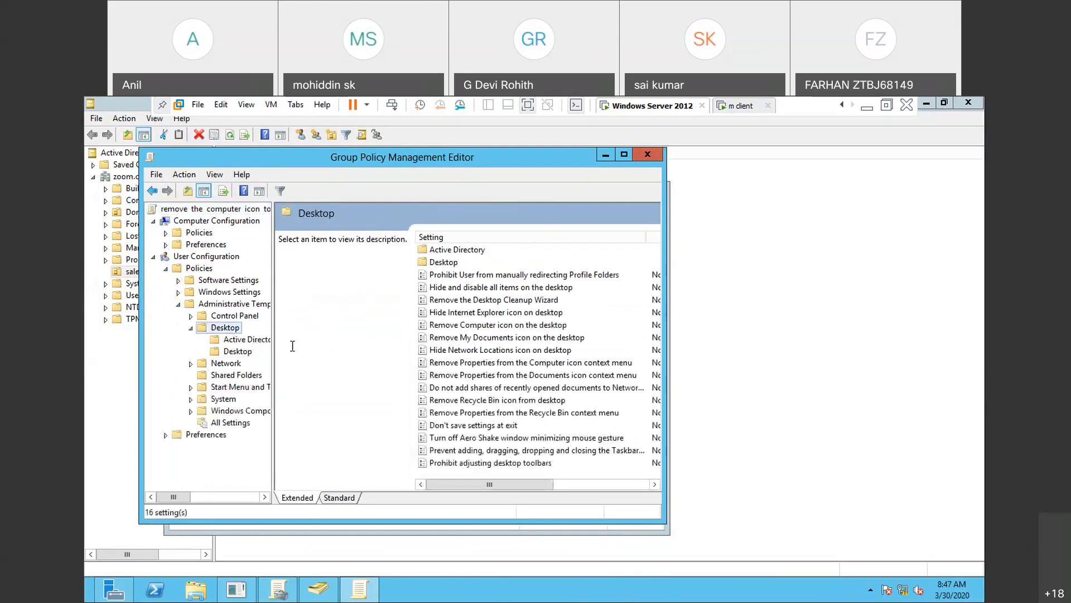
left_click(474, 325)
right_click(474, 328)
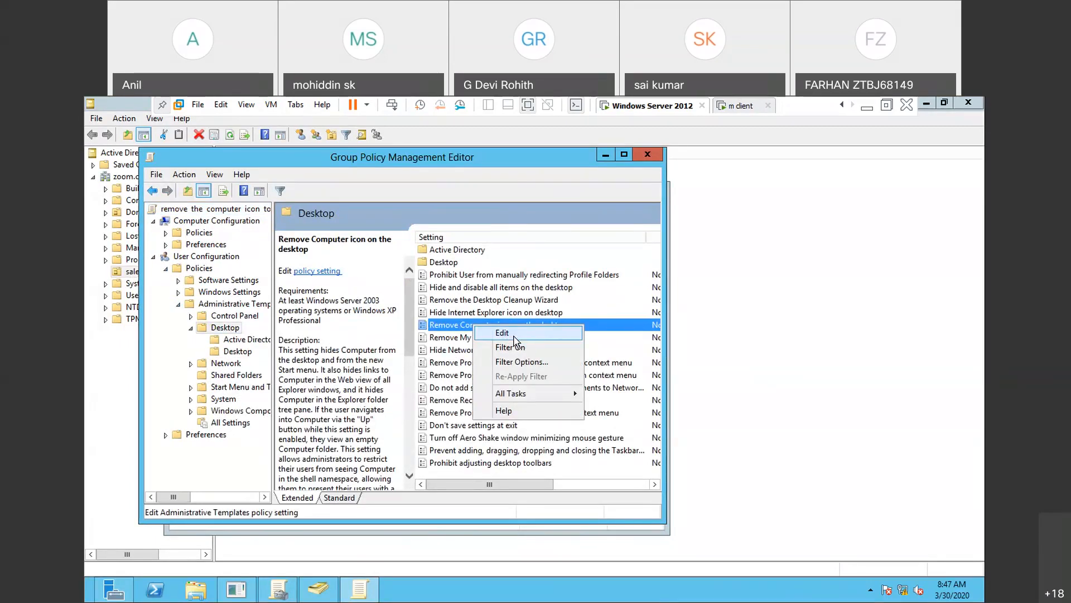
left_click(504, 333)
left_click(201, 261)
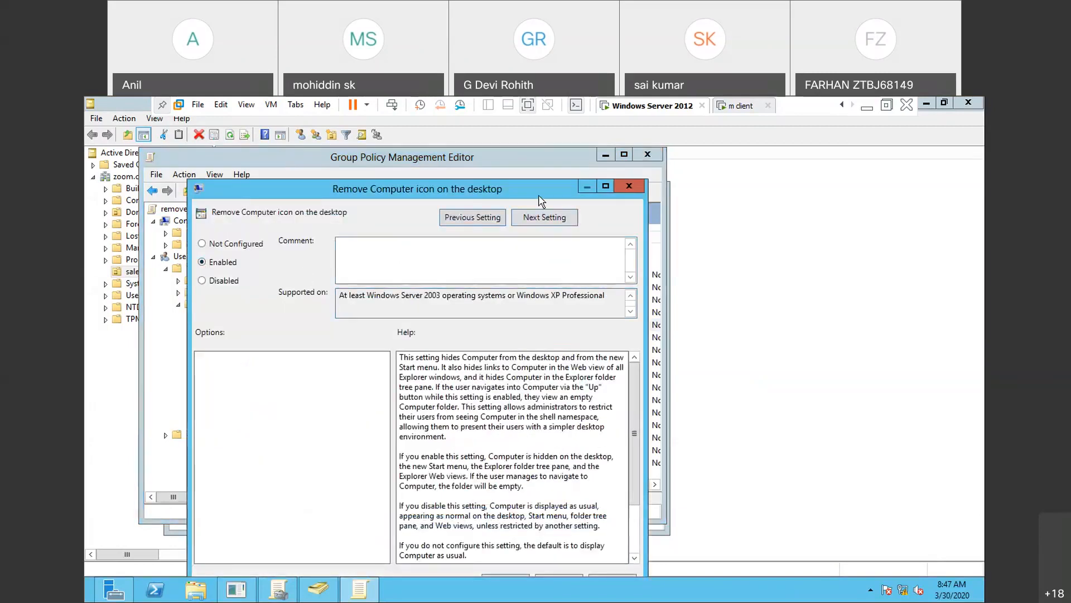
left_click_drag(534, 191, 538, 179)
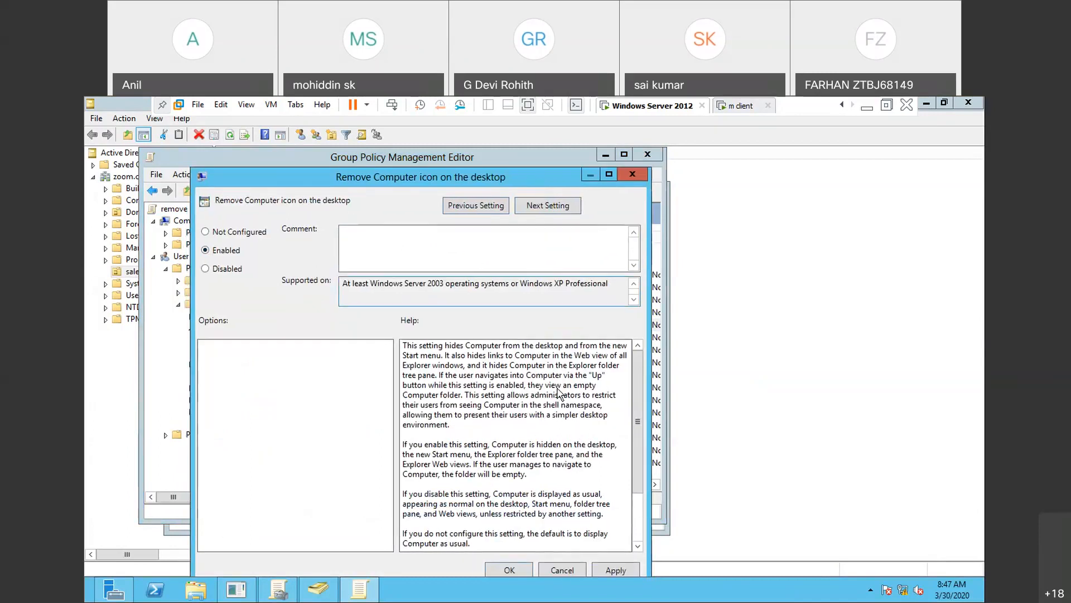
left_click(621, 570)
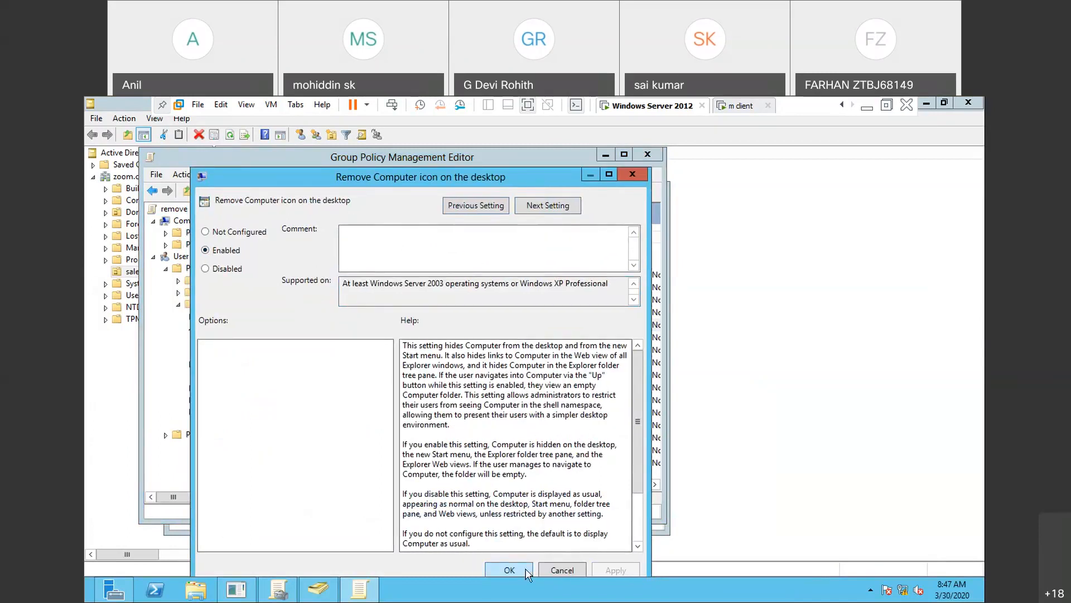
left_click(527, 570)
- Switch to the m client VM and bring up its user sign-in screen
key("super+r")
key("Return")
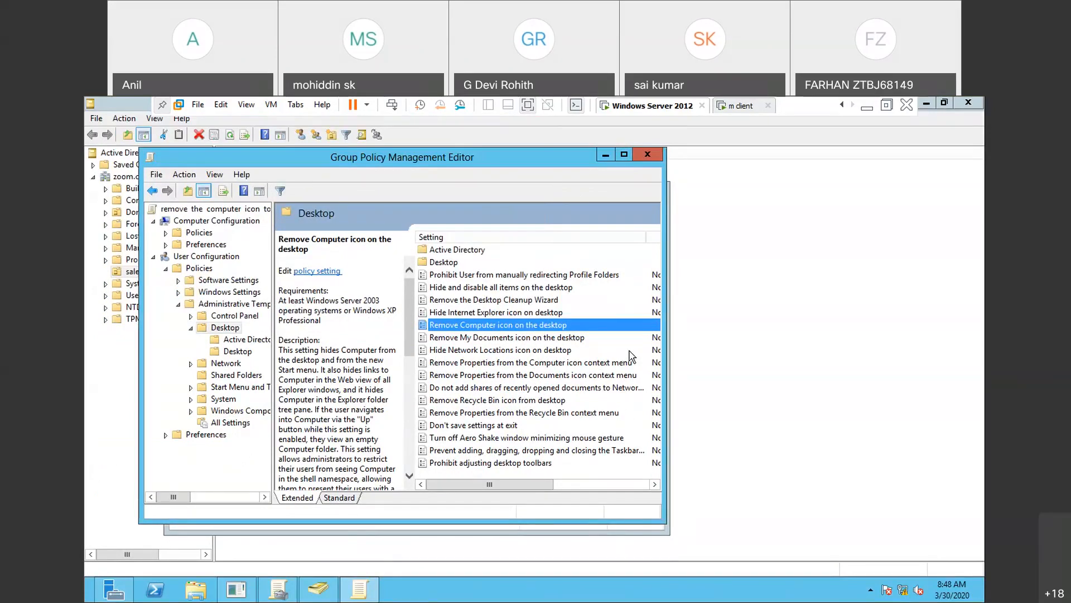
left_click(758, 105)
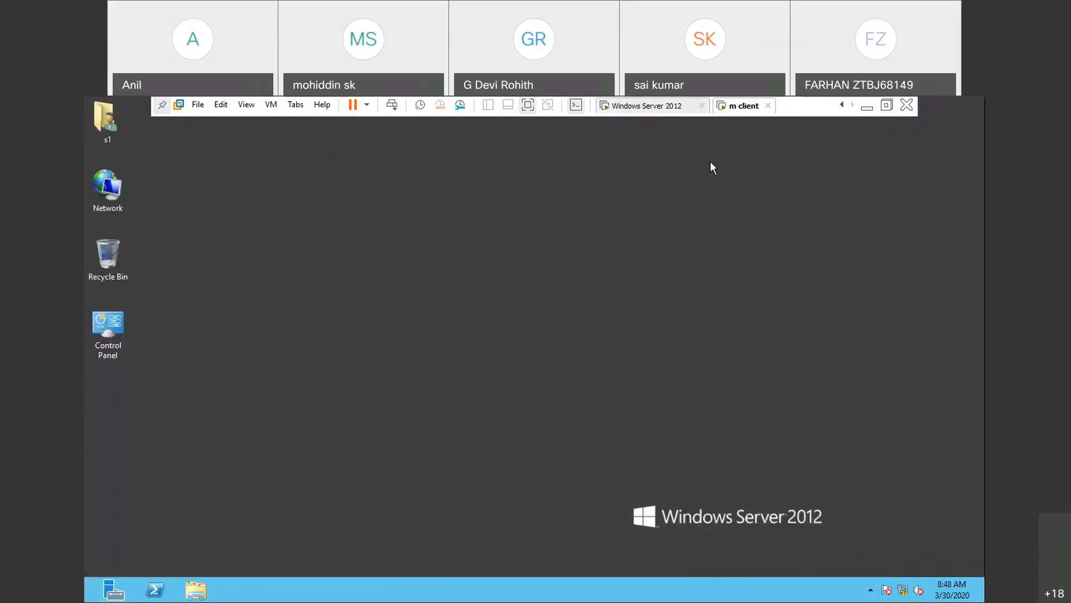
key("ctrl+alt+Insert")
left_click(514, 285)
key("ctrl+alt+Insert")
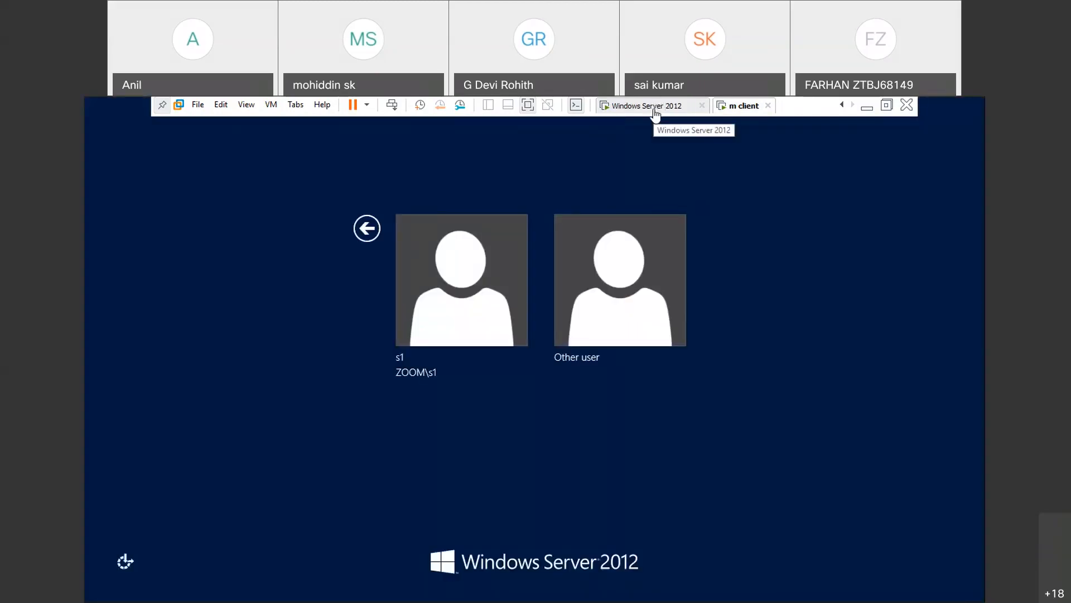
- Return to the Windows Server 2012 VM and its Group Policy window
left_click(656, 112)
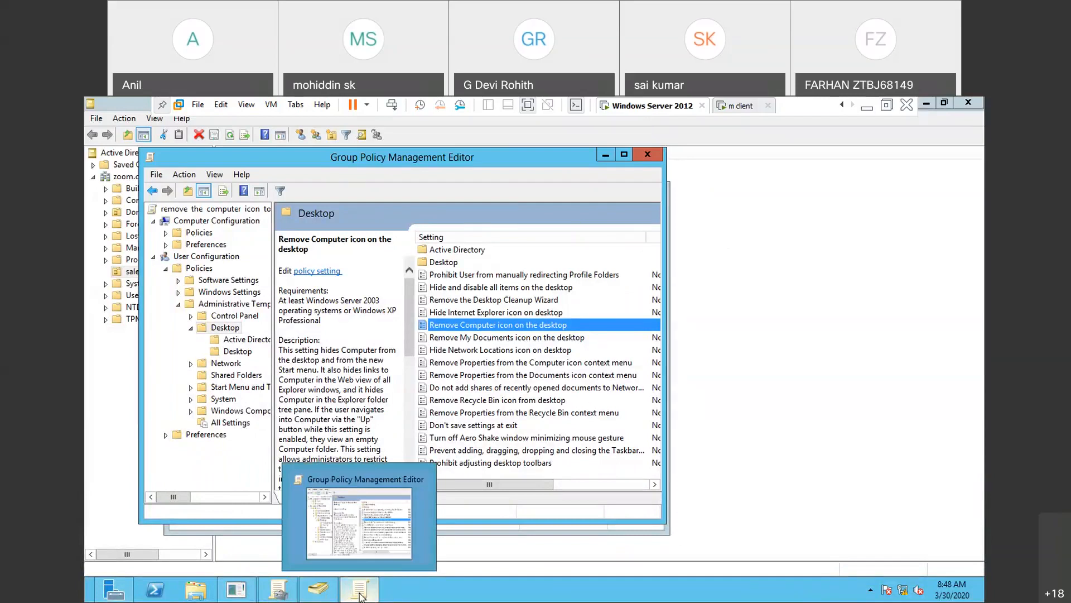
left_click(271, 474)
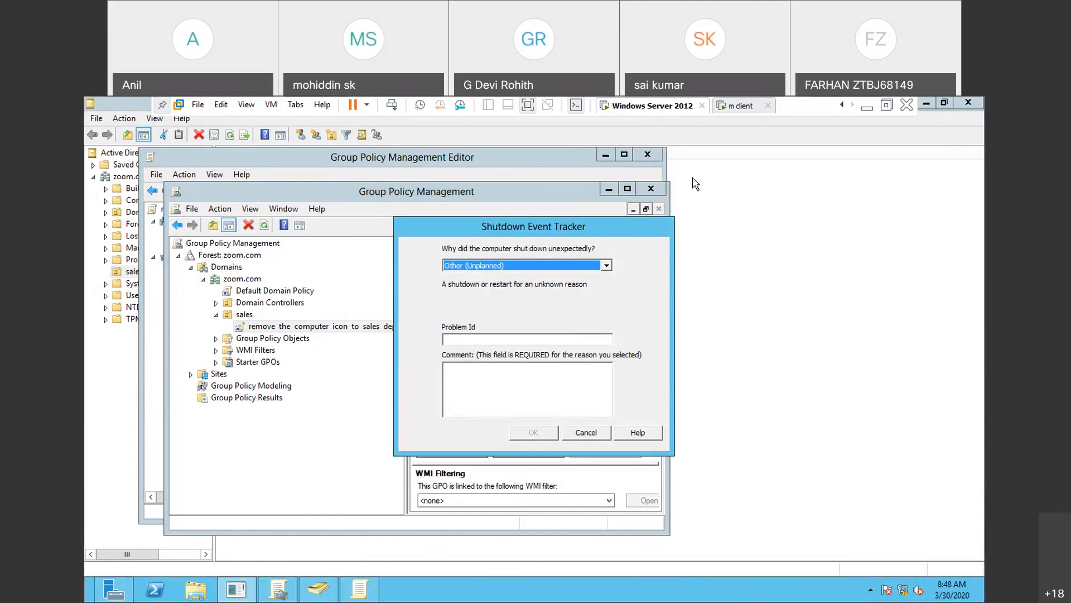
- Close the Group Policy Management Editor and Group Policy Management windows, and cancel the Shutdown Event Tracker
left_click(651, 189)
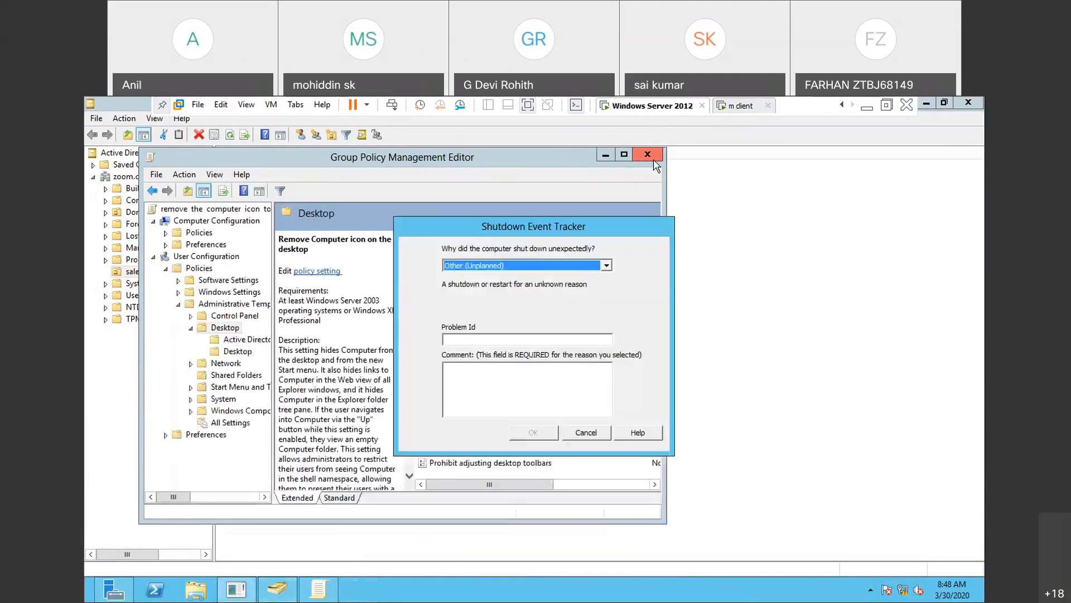
left_click(654, 160)
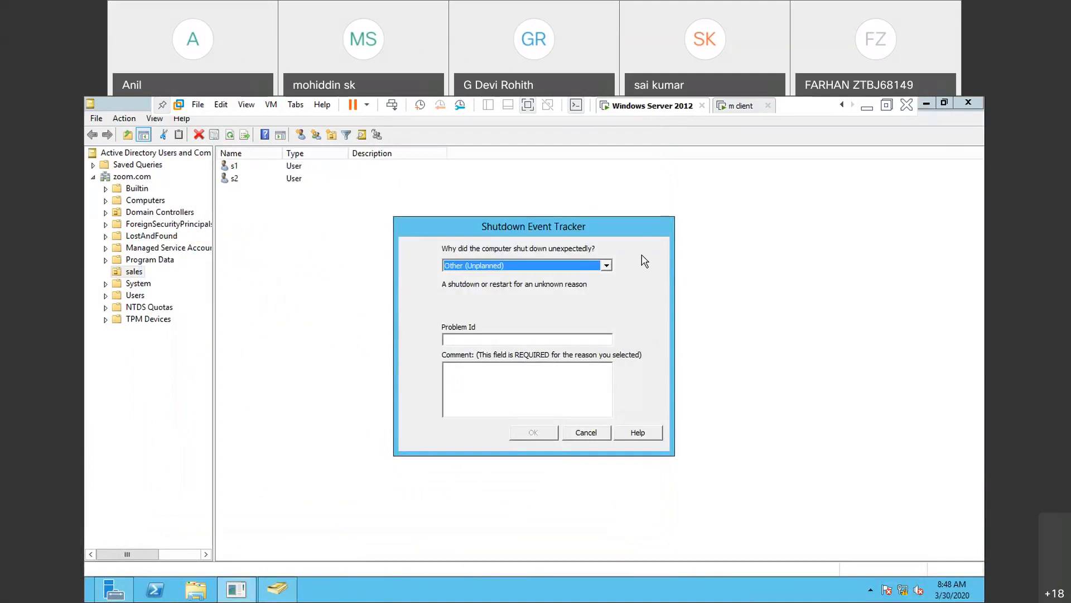
left_click(587, 435)
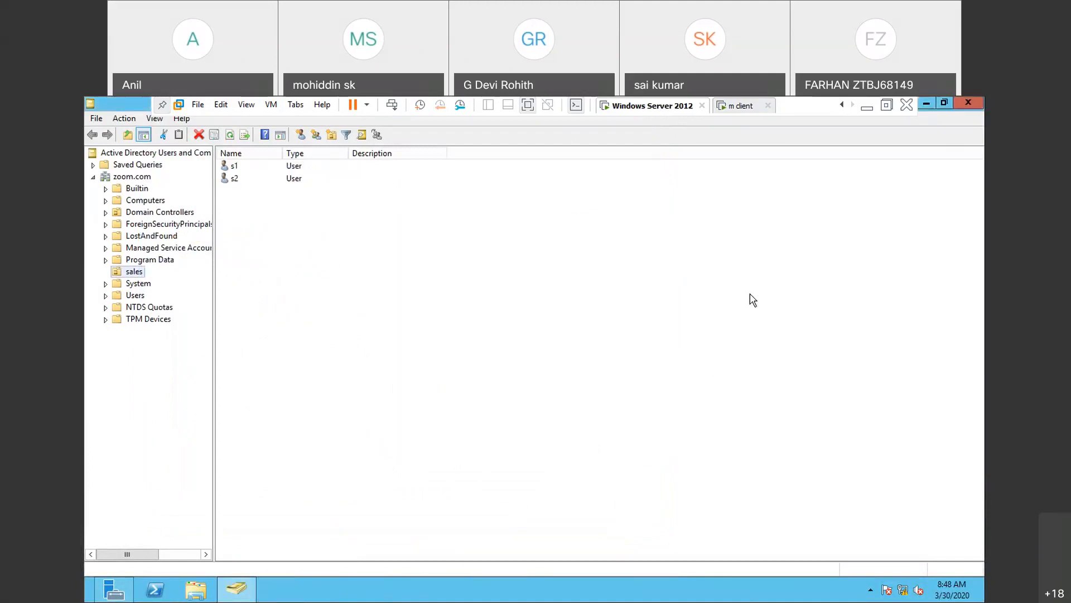
- Check the domain users, then switch to the m client VM and sign in as u3, cancelling the Shutdown Event Tracker
left_click(968, 104)
left_click(137, 296)
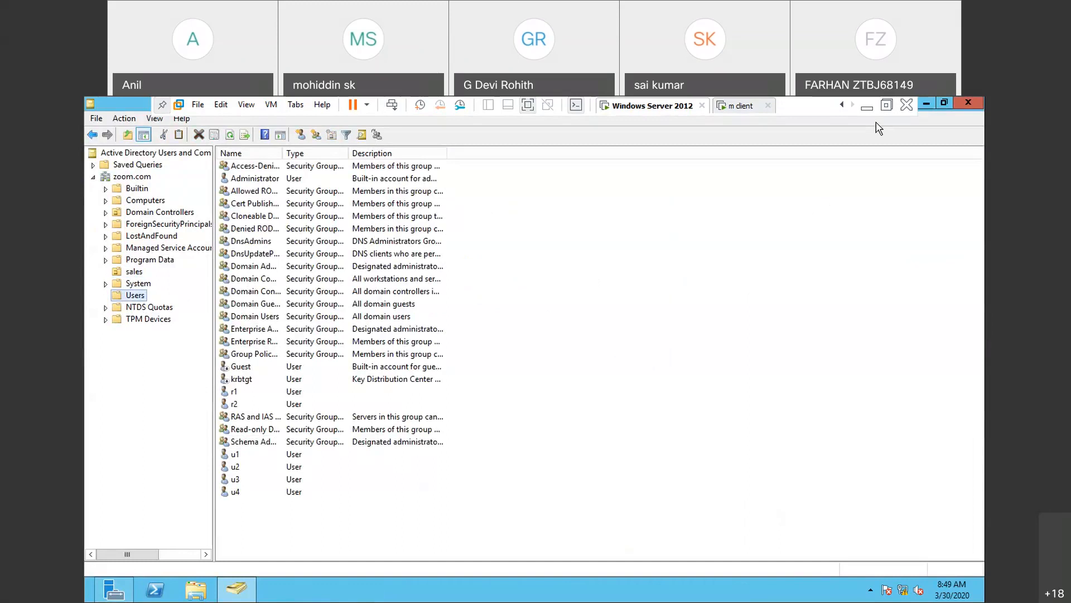
left_click(744, 106)
left_click(603, 280)
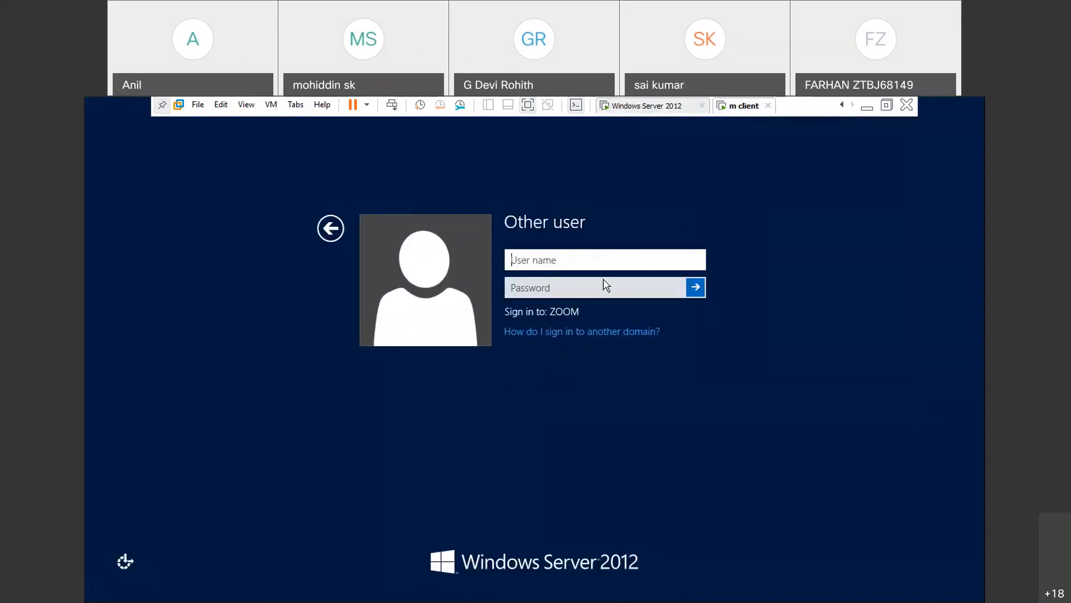
type("u3")
key("Return")
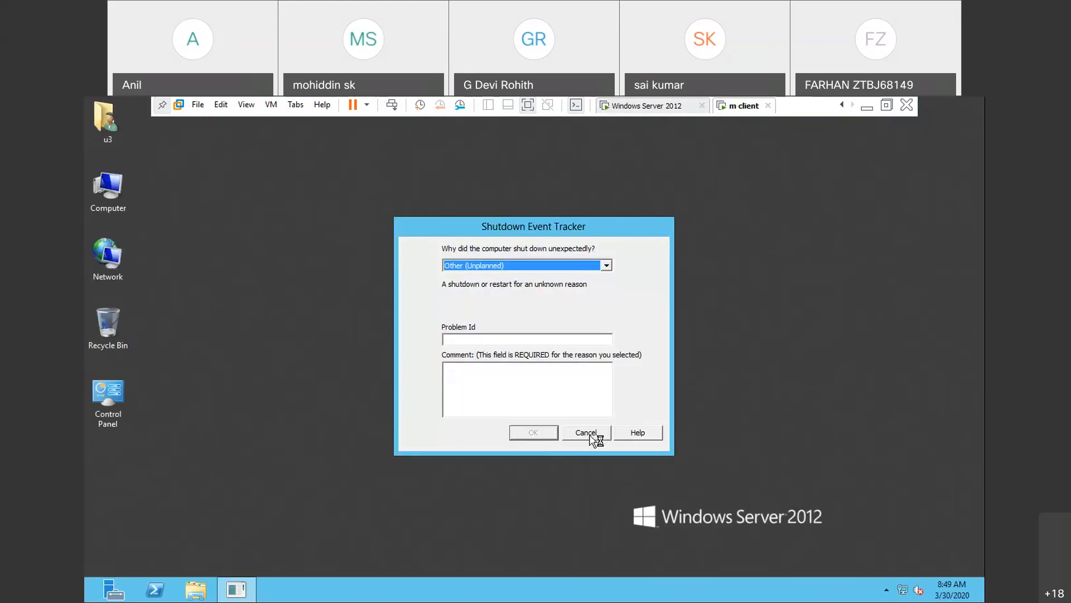
left_click(590, 434)
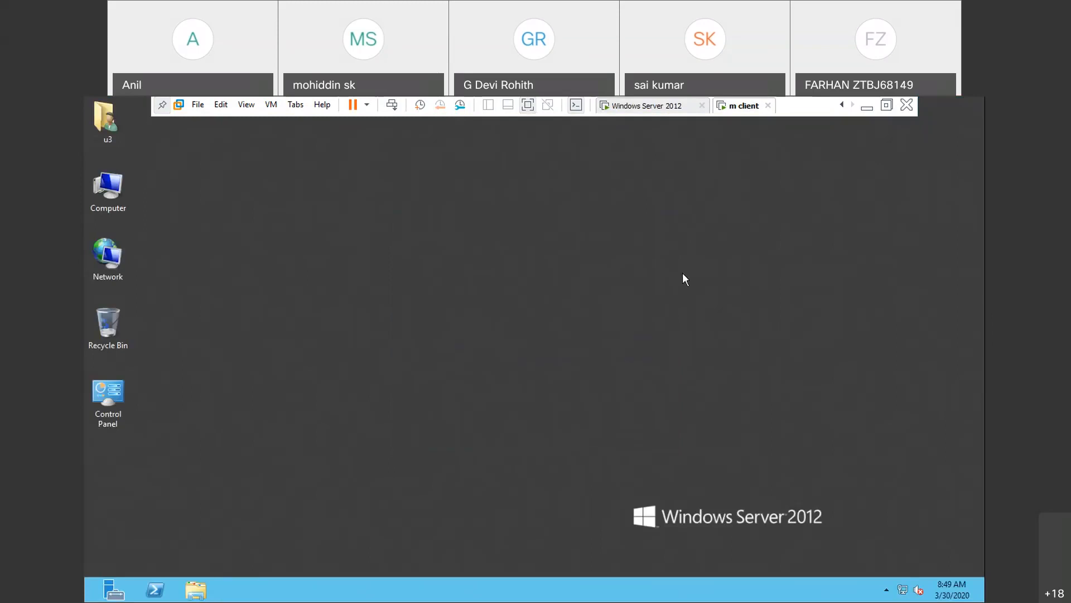
- Sign out on the client and sign in as sales user s1, cancelling the Shutdown Event Tracker
key("ctrl+alt+Insert")
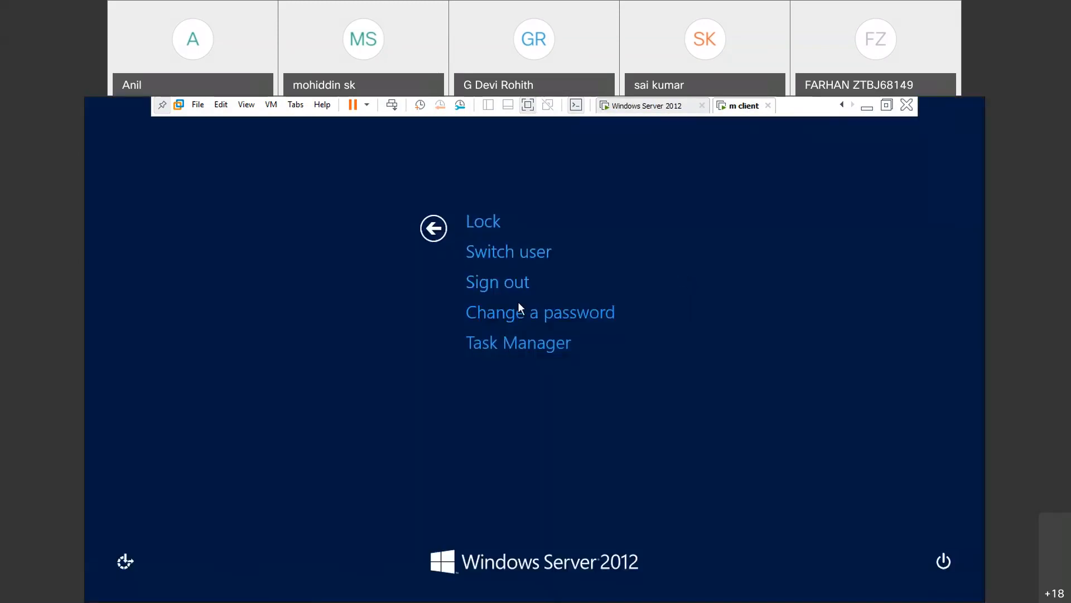
left_click(513, 288)
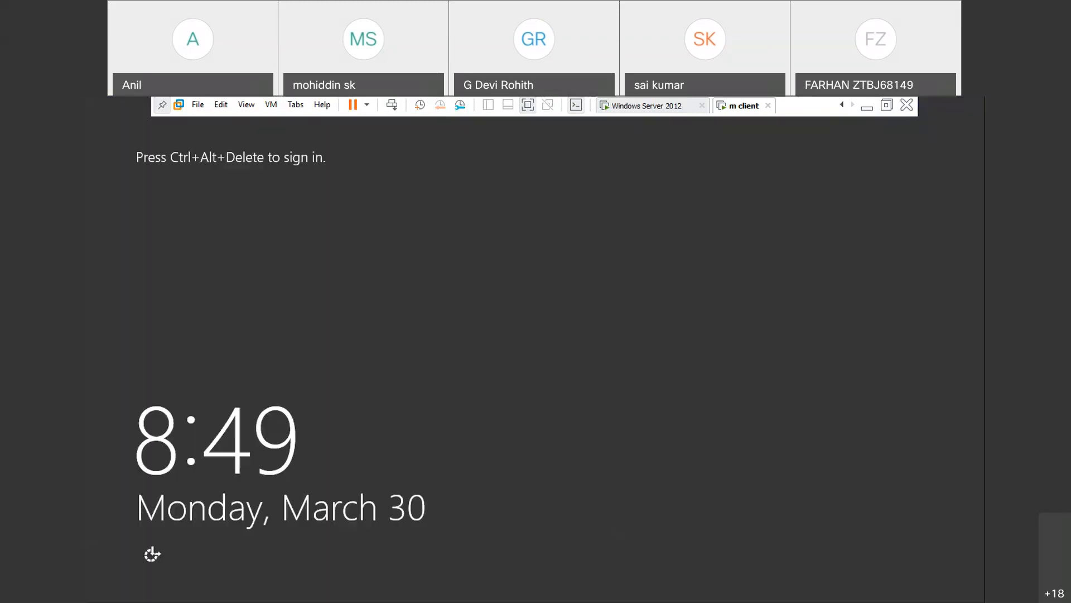
key("ctrl+alt+Insert")
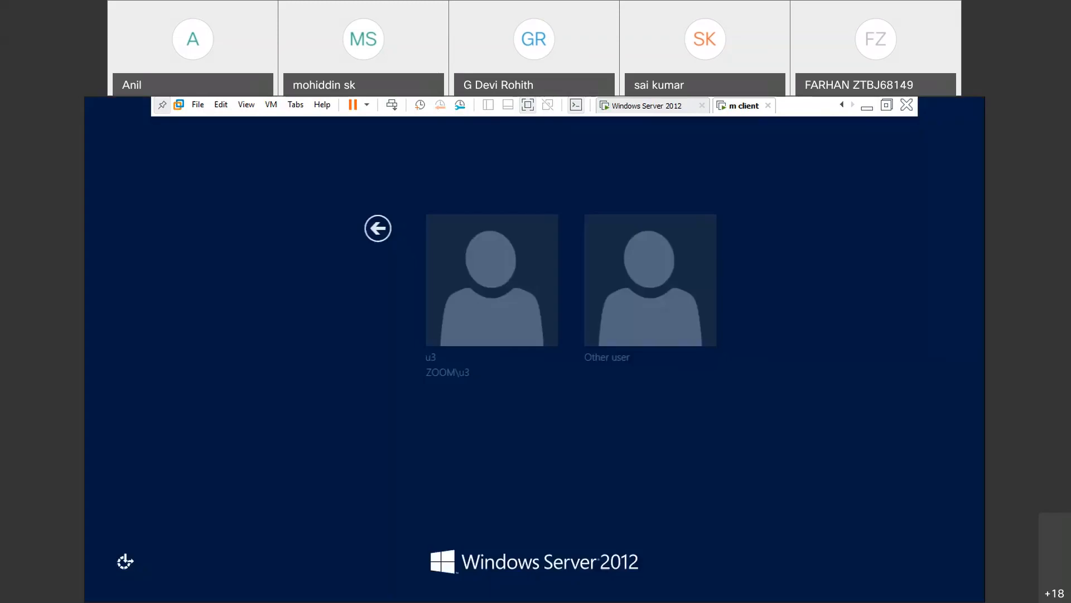
left_click(592, 307)
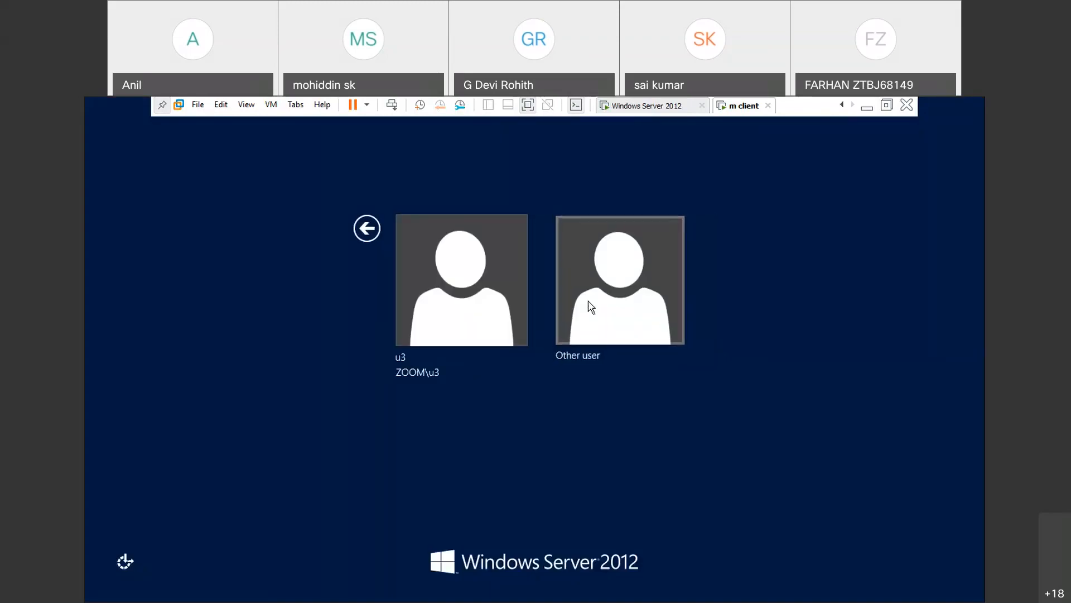
type("s1")
key("Tab")
key("Return")
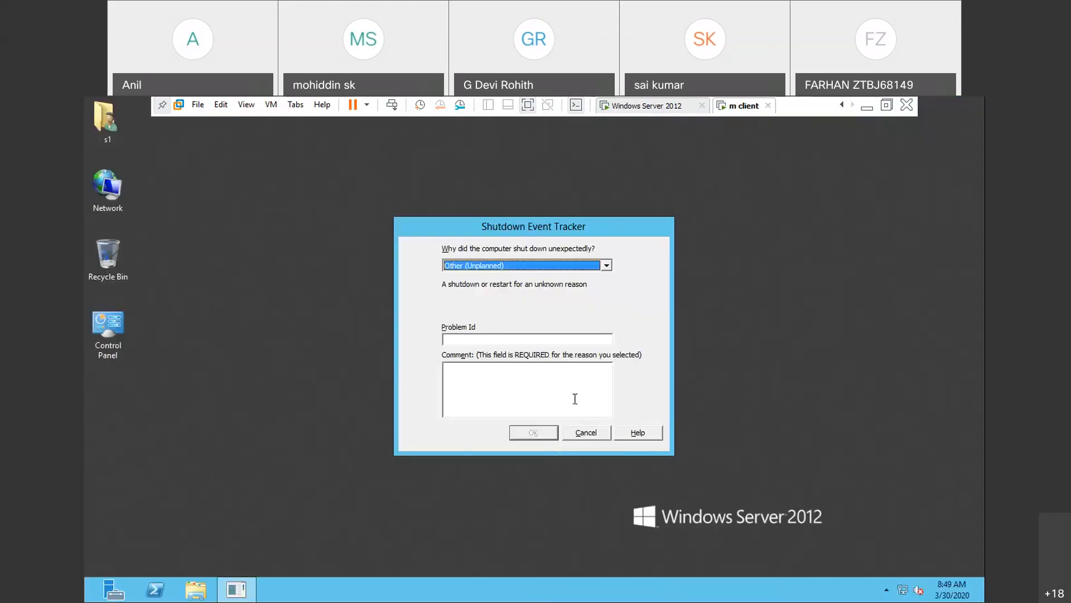
left_click(590, 434)
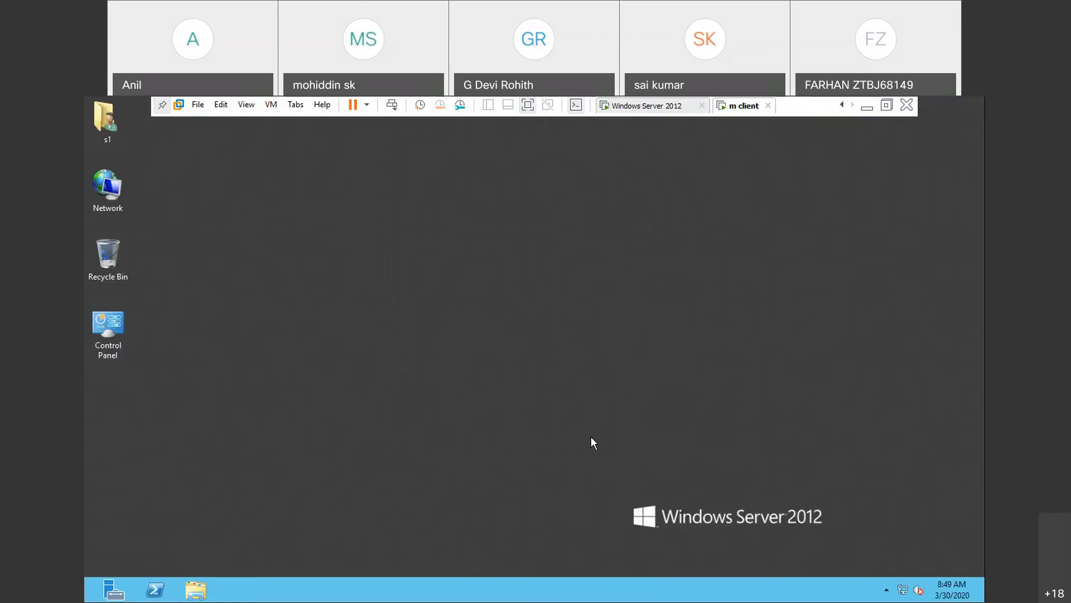
- Search settings for "icons" and open Show or hide common icons on the desktop to inspect the Computer icon option
key("super")
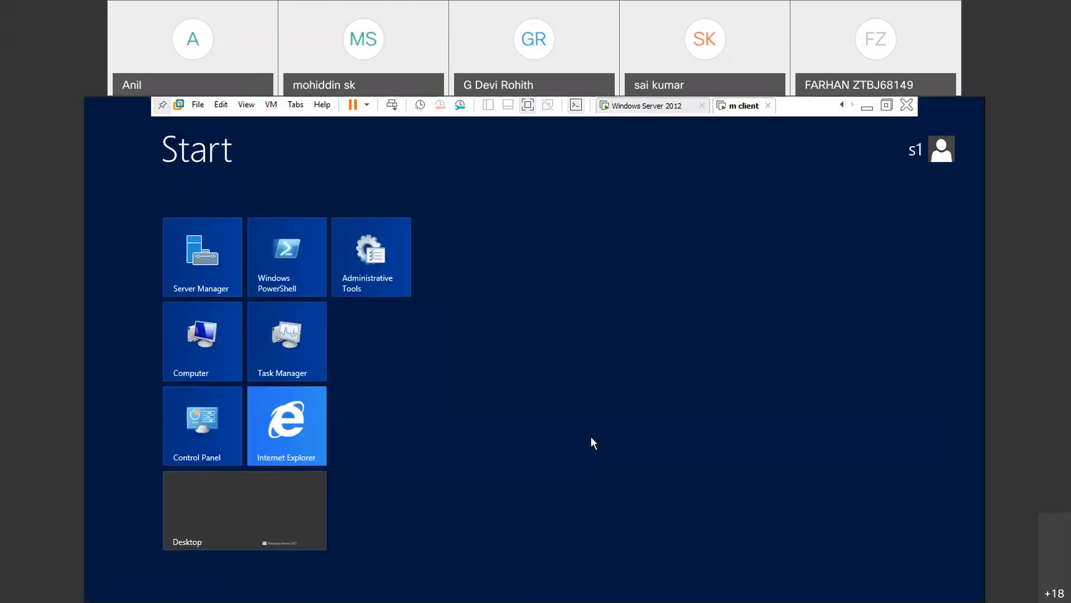
type("icons")
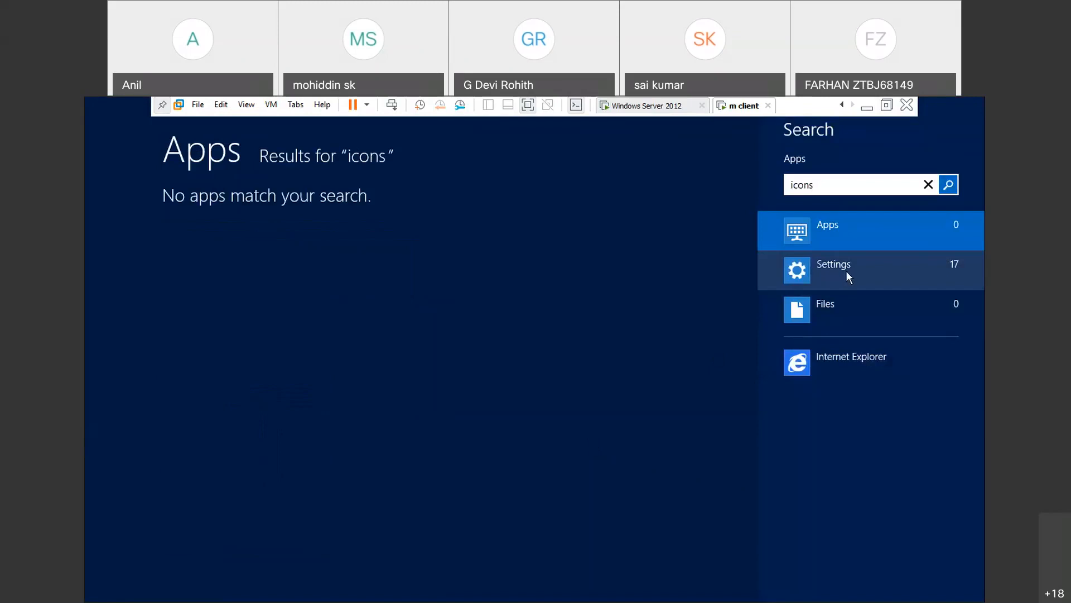
left_click(846, 272)
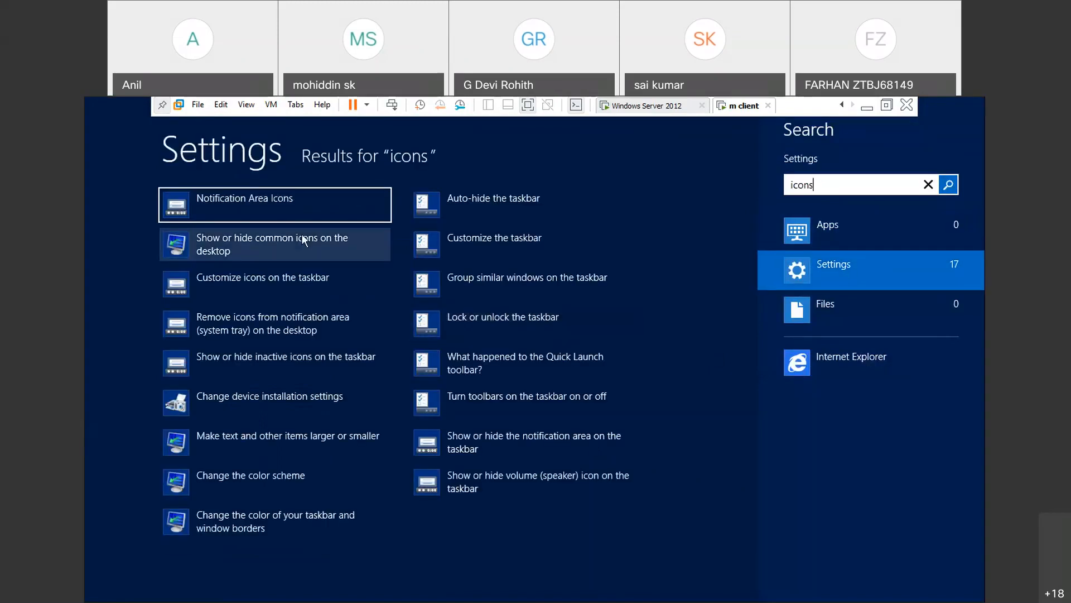
left_click(302, 234)
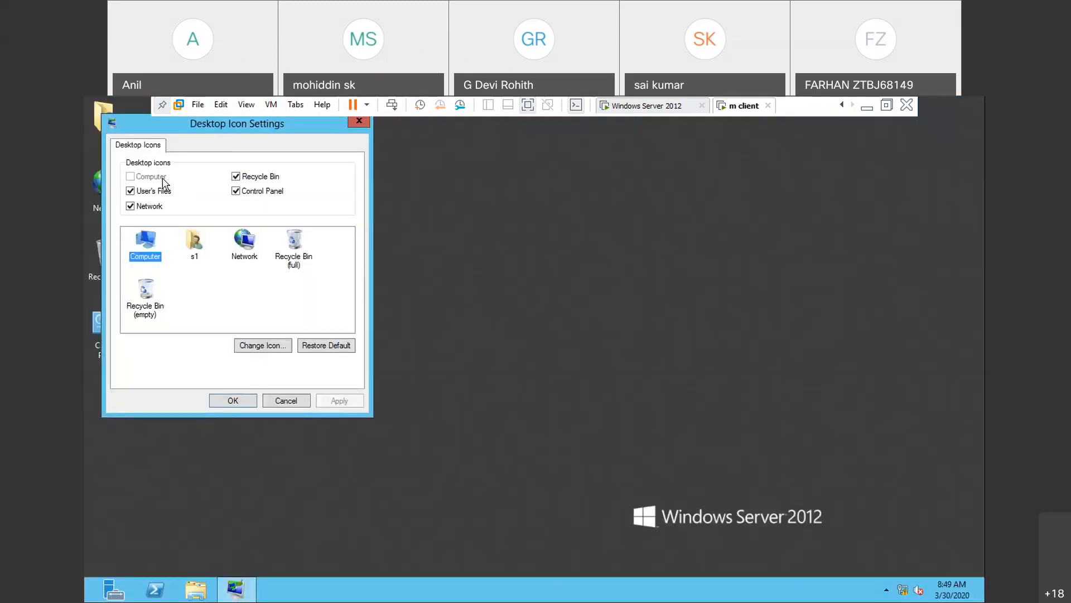
left_click(234, 400)
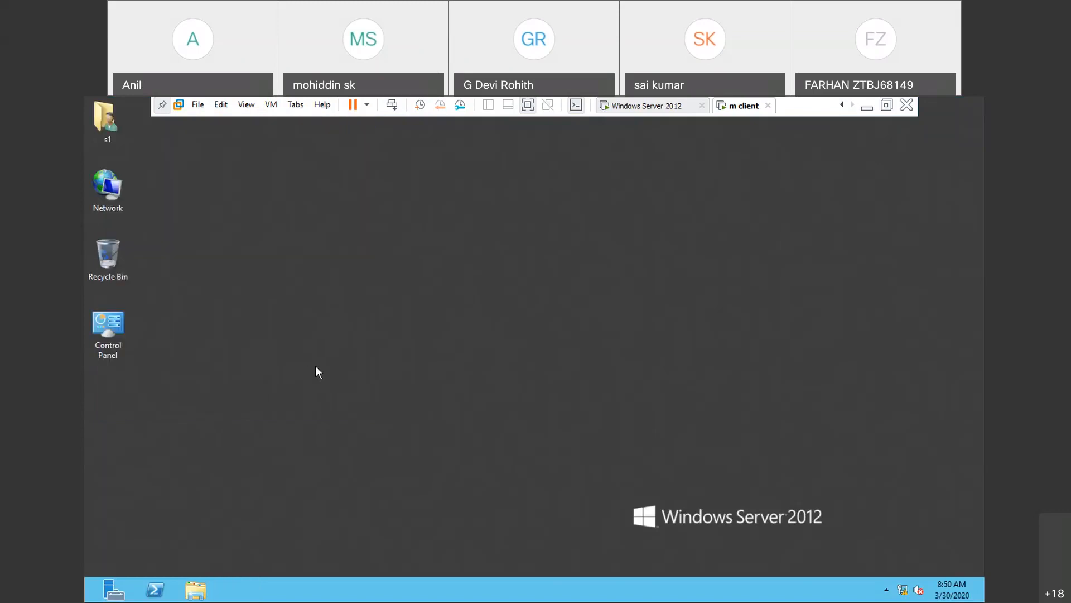
- Sign out and sign in as sales user s2 on the client, cancelling the Shutdown Event Tracker
key("ctrl+alt+Insert")
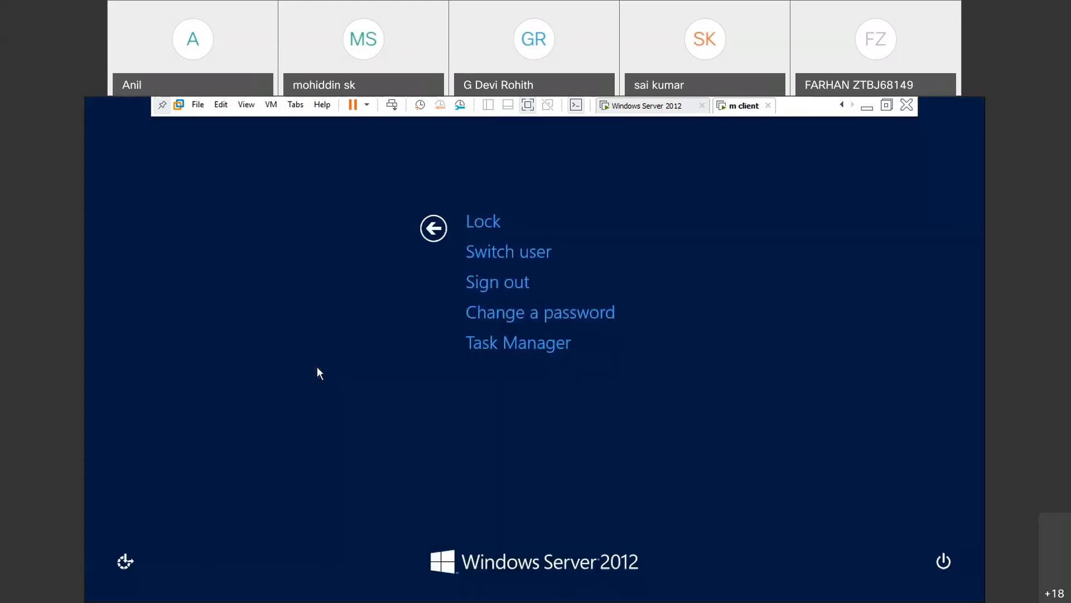
left_click(491, 283)
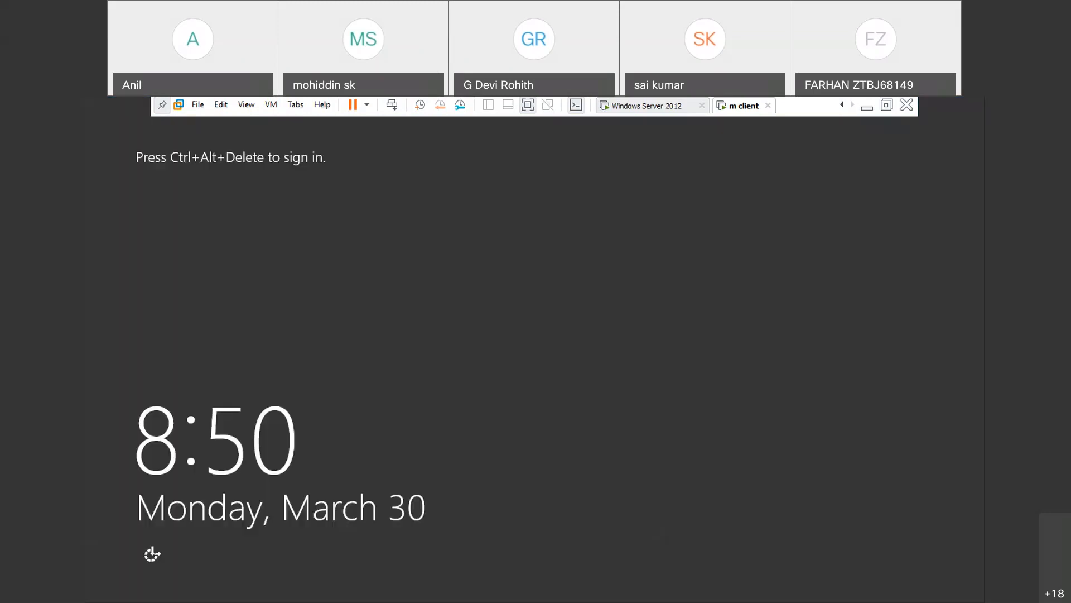
key("ctrl+alt+Insert")
left_click(634, 293)
type("s2")
key("Return")
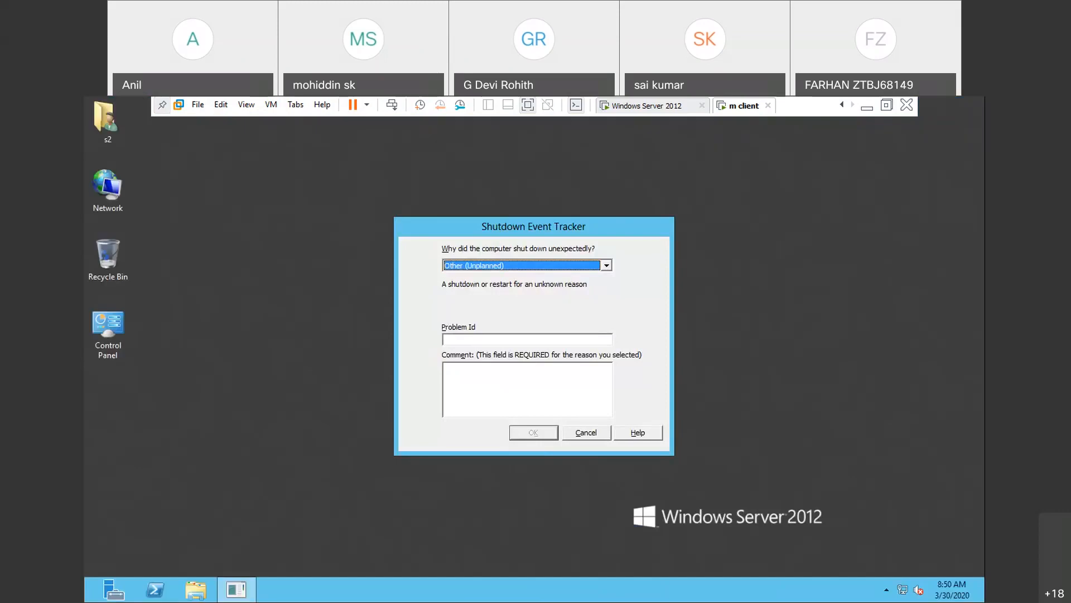
left_click(586, 433)
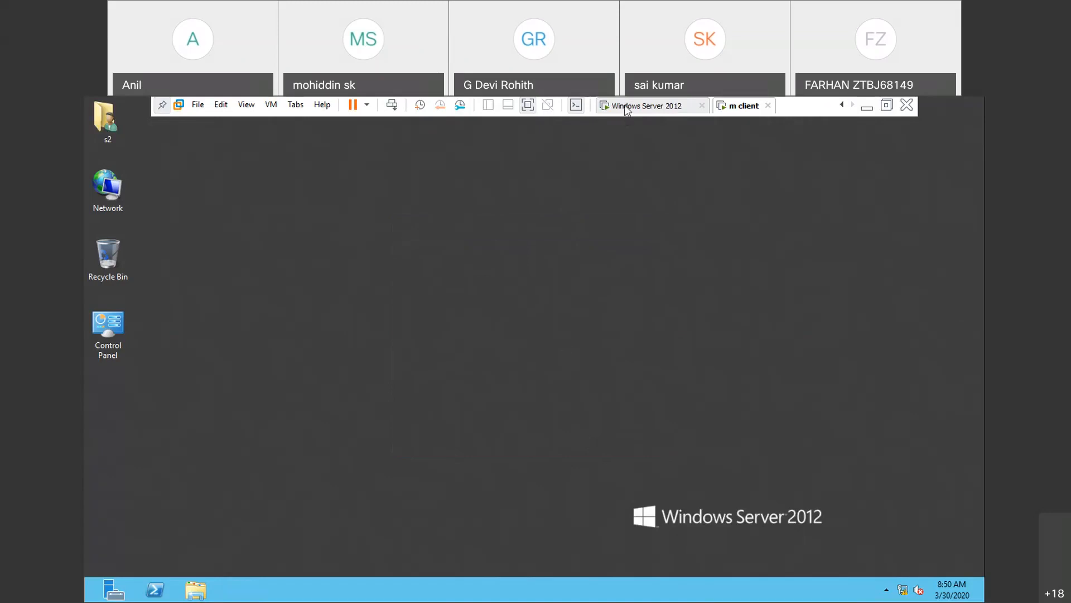
- Leave the VM and bring up the mcse practicals Notepad file, closing its Find box
left_click(697, 120)
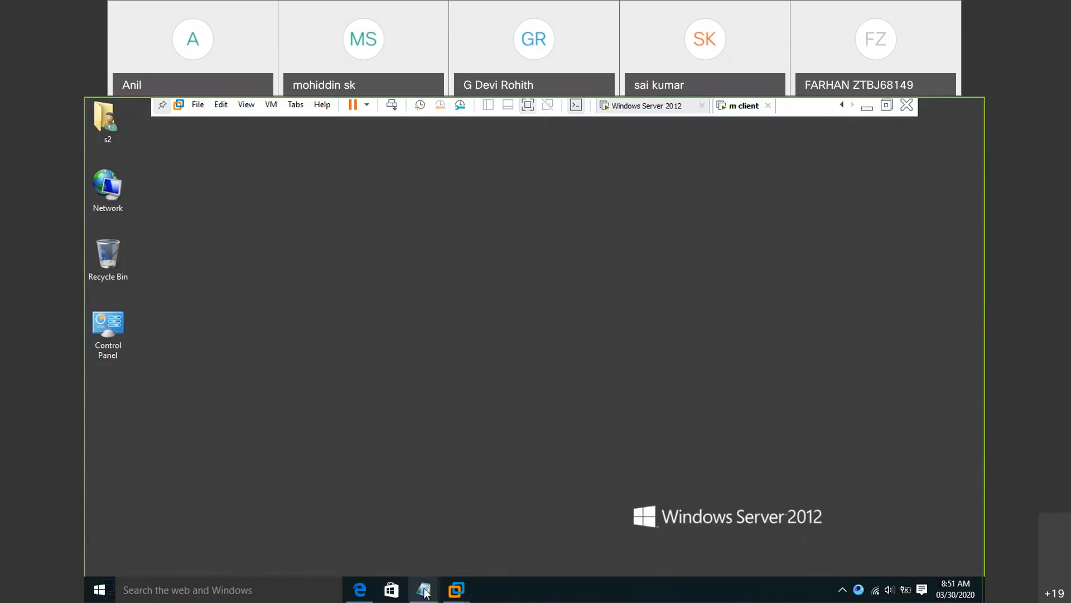
mouse_move(424, 592)
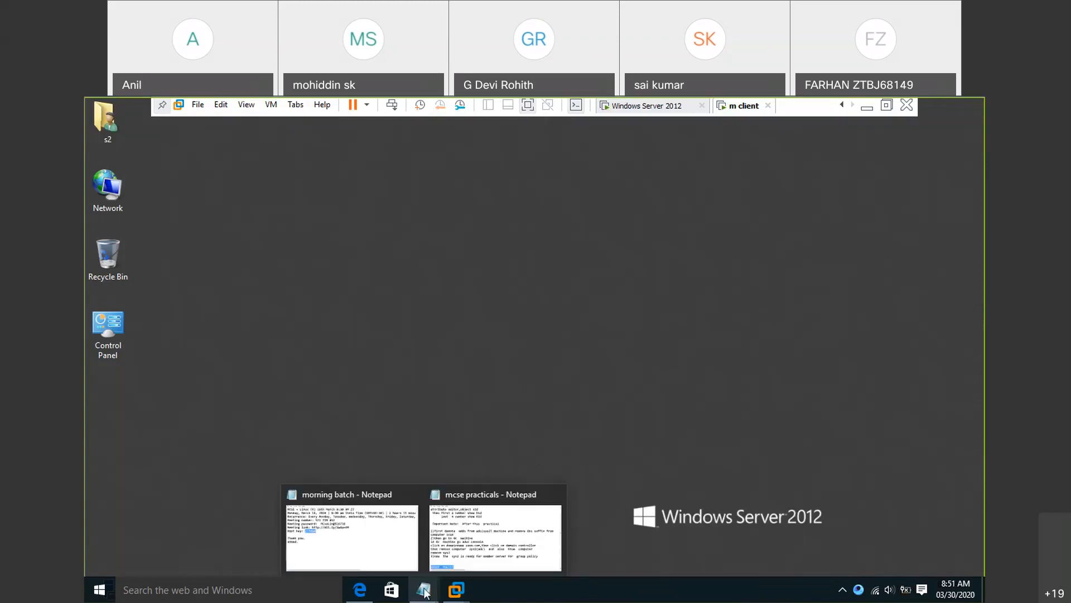
left_click(467, 555)
left_click(325, 544)
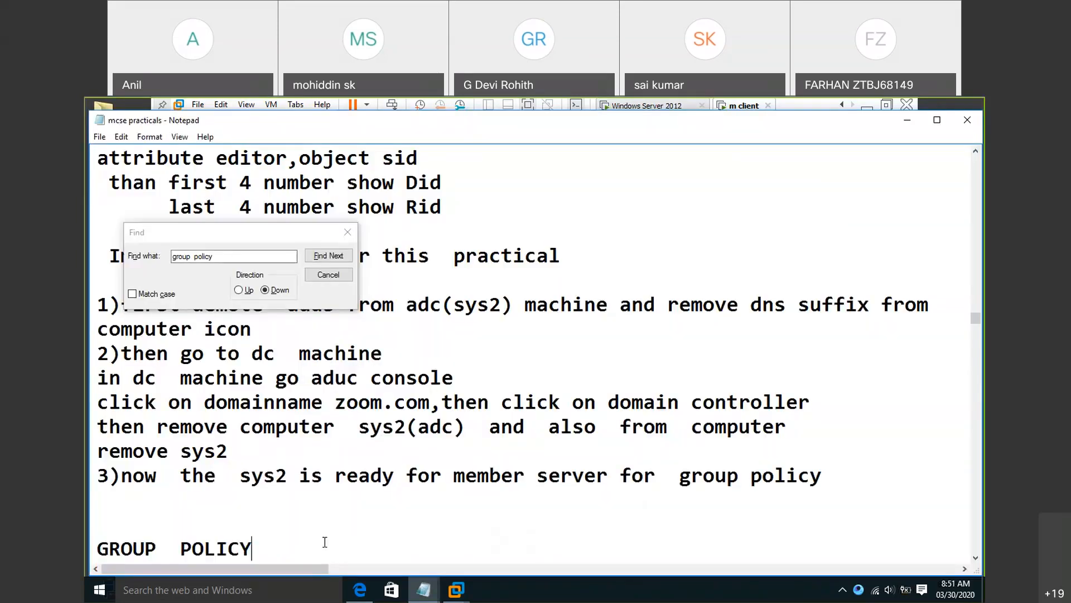
left_click(348, 232)
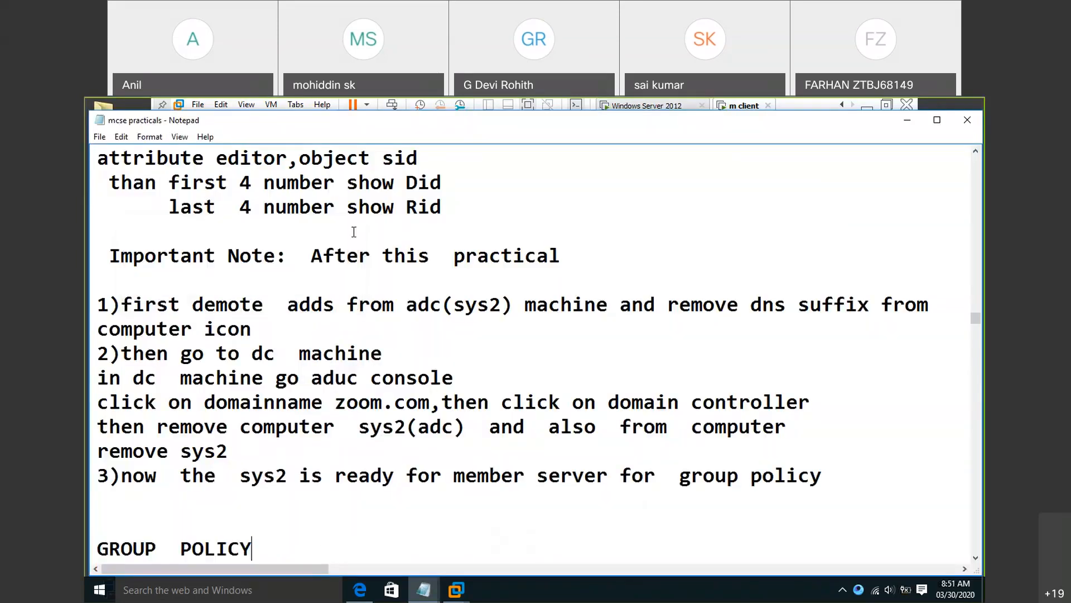
- Scroll through the notes to review the verification and the procedure for restricting the C drive with group policy
scroll(353, 232, "down", 2)
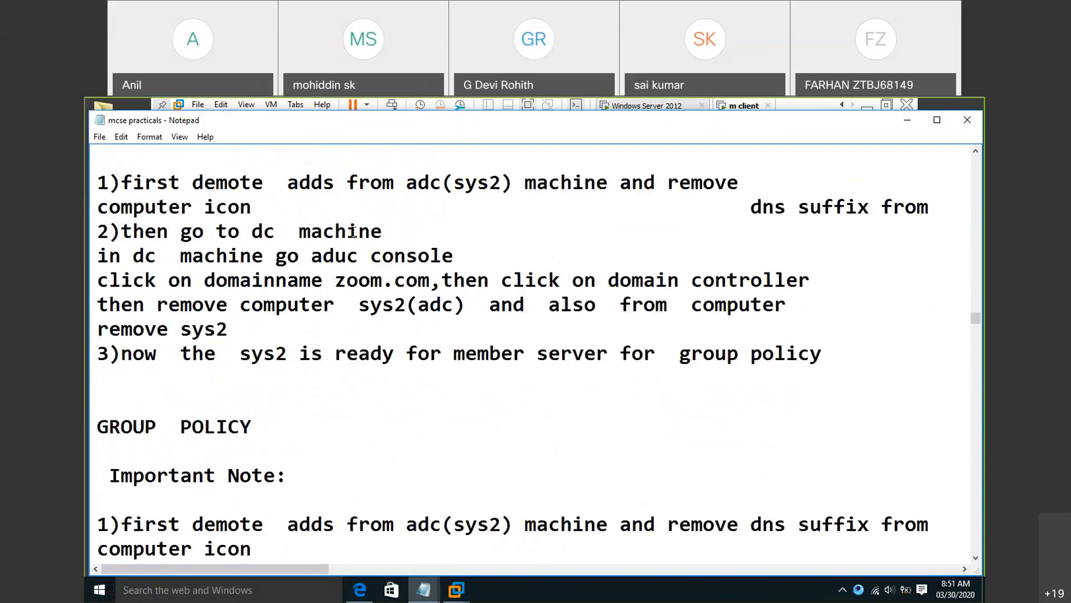
scroll(354, 232, "down", 4)
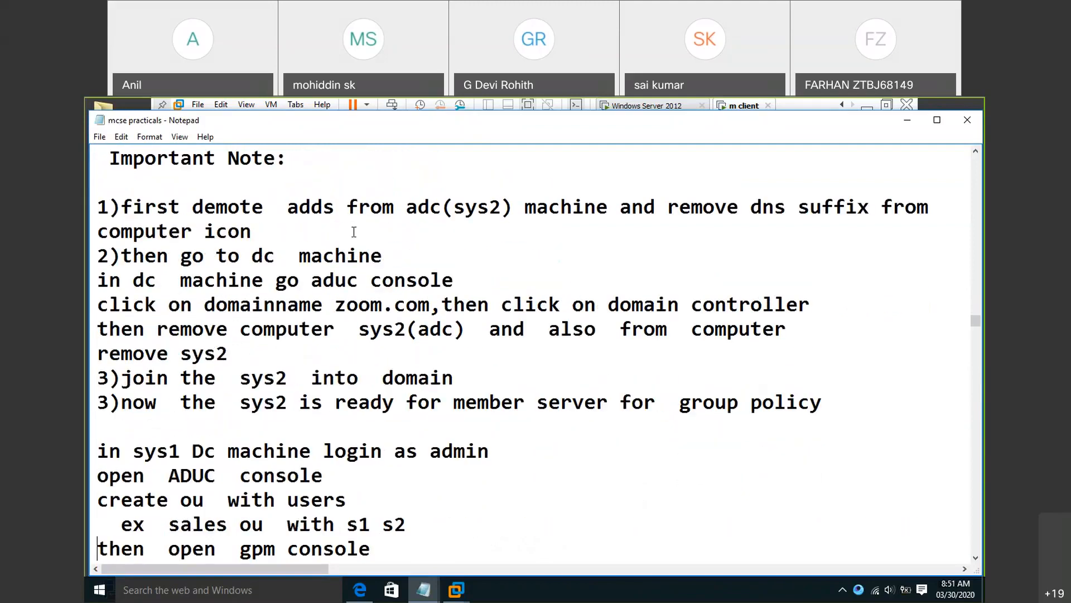
scroll(353, 232, "down", 10)
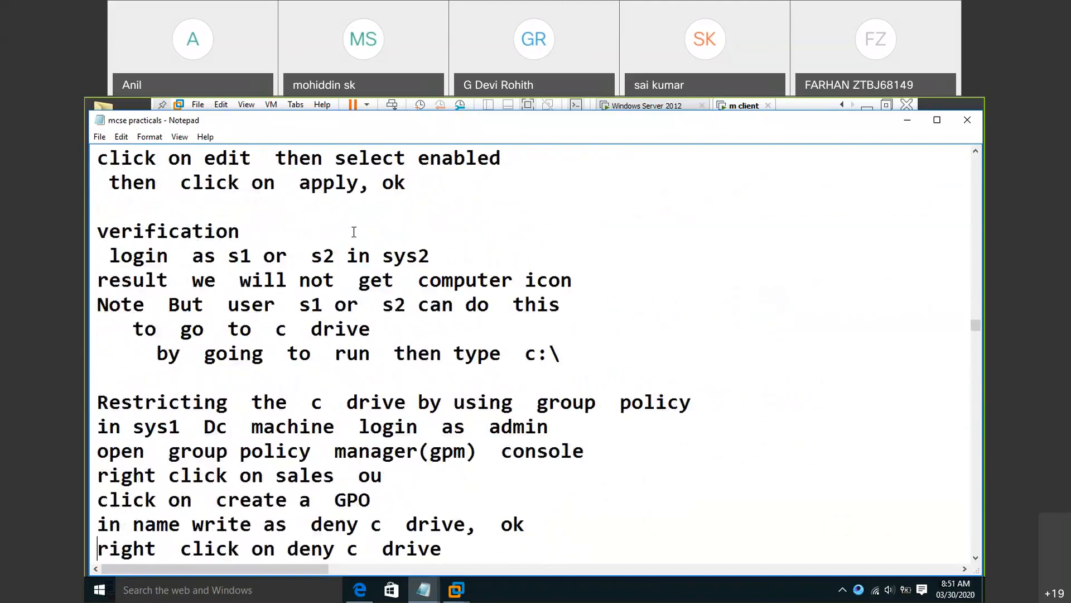
scroll(354, 232, "down", 4)
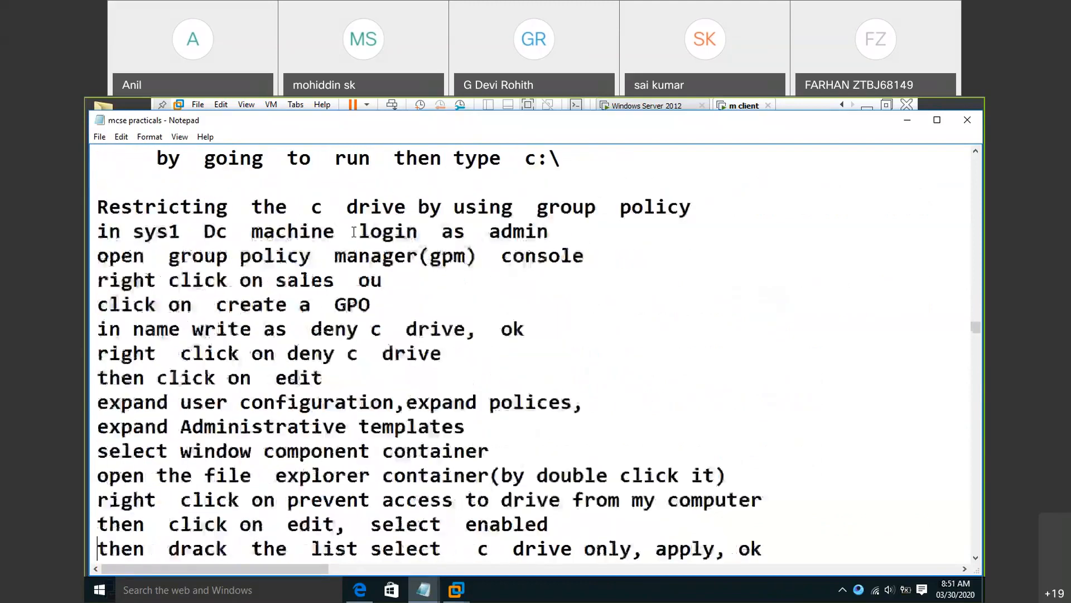
scroll(354, 232, "down", 2)
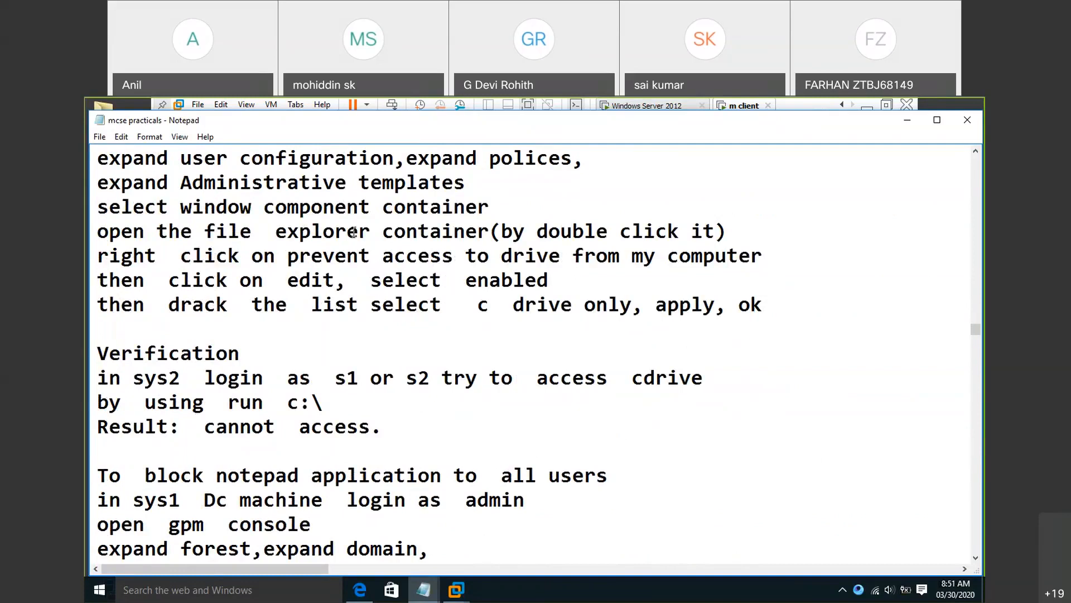
key("Up")
key("Up")
key("Up")
key("Up")
key("Up")
key("Up")
key("Up")
key("Up")
key("Up")
key("Up")
key("Up")
key("Up")
key("Up")
key("Up")
key("Up")
key("Up")
key("Up")
key("Up")
key("Up")
key("Up")
key("Up")
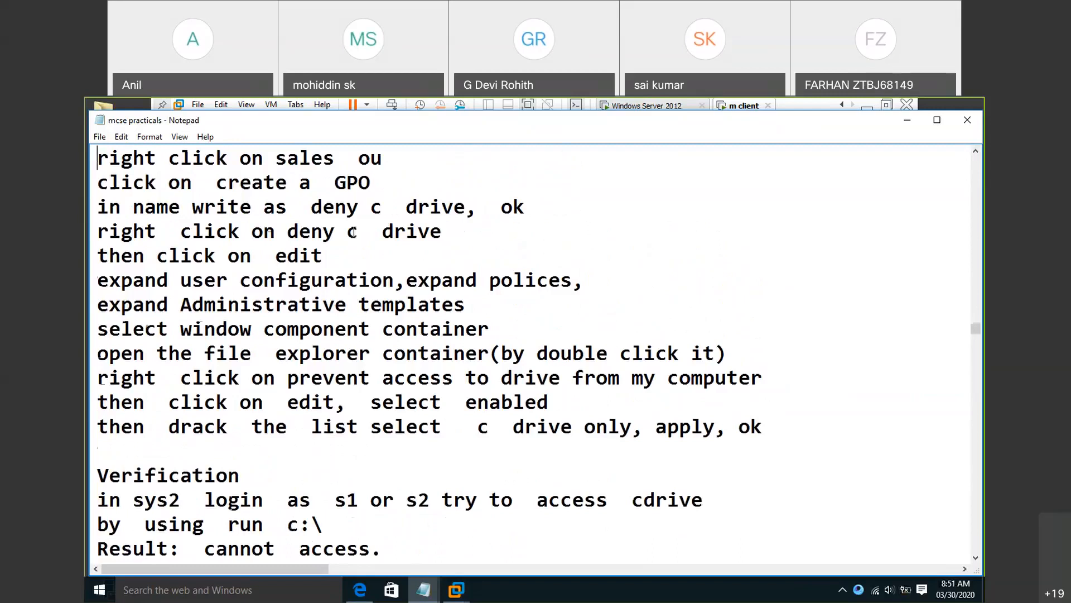
key("Up")
key("Up")
key("Up")
key("Up")
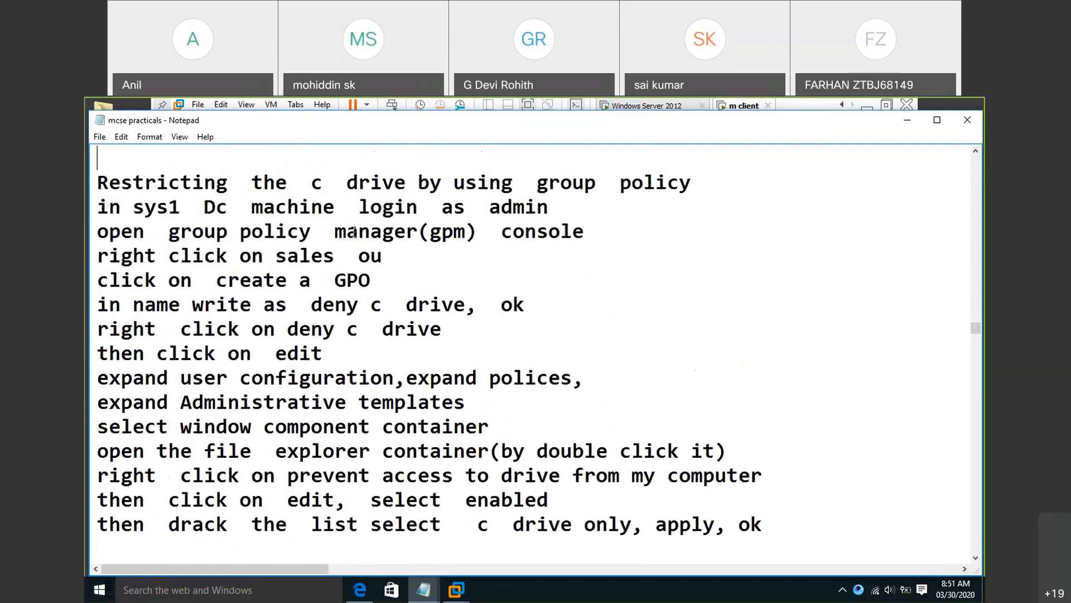
key("Up")
key("Up")
key("Up")
key("Up")
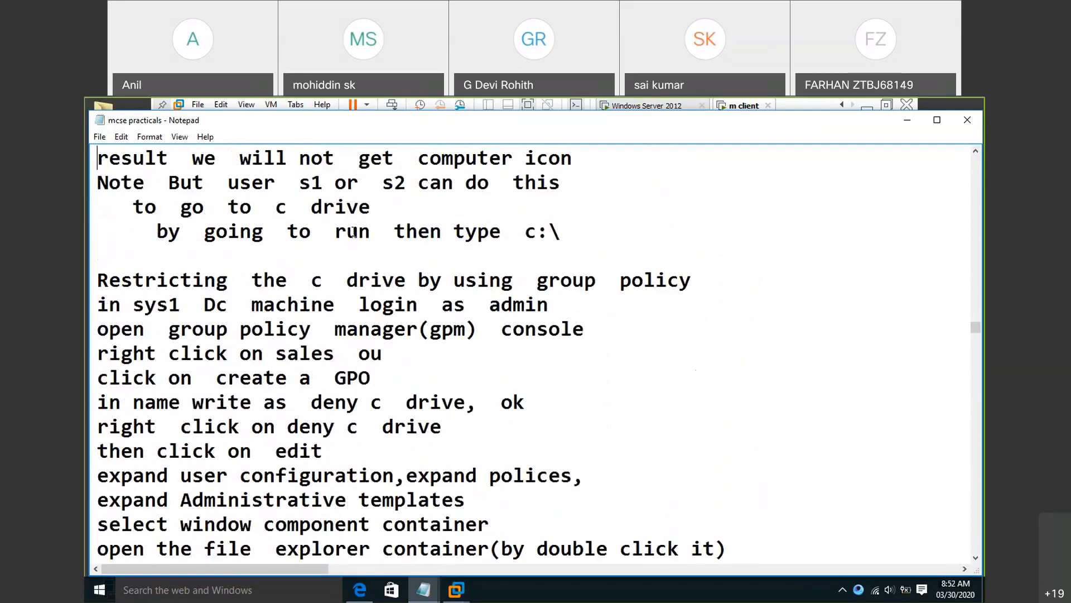
left_click(456, 593)
left_click(664, 423)
key("Down")
key("Down")
- Scroll further through the notes to read the C drive verification and the Notepad-blocking procedure
key("Down")
key("Down")
key("Down")
key("Down")
key("Down")
key("Down")
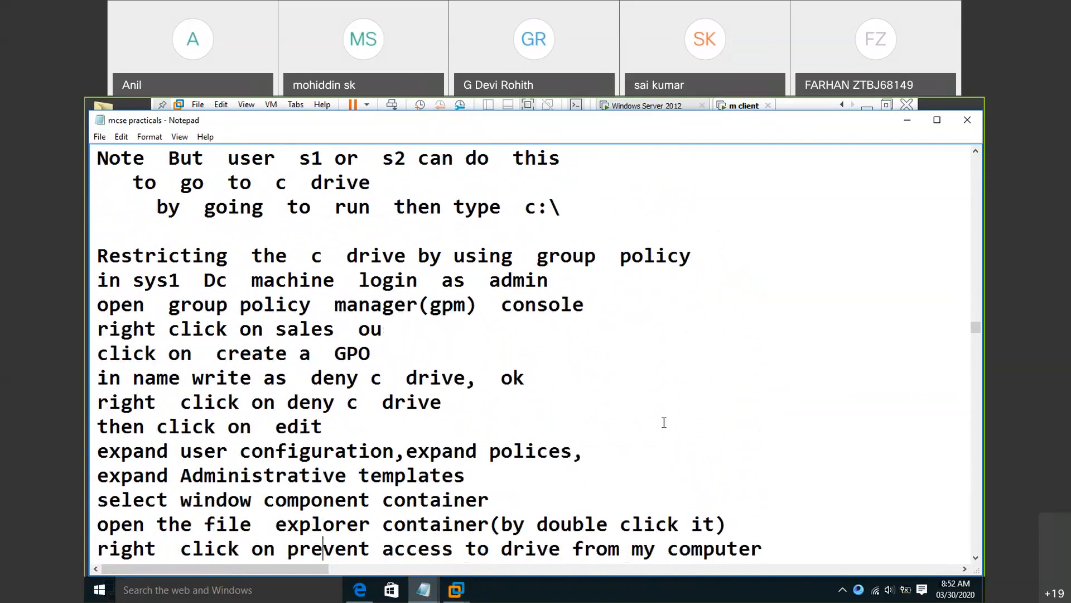
key("Down")
key("Down")
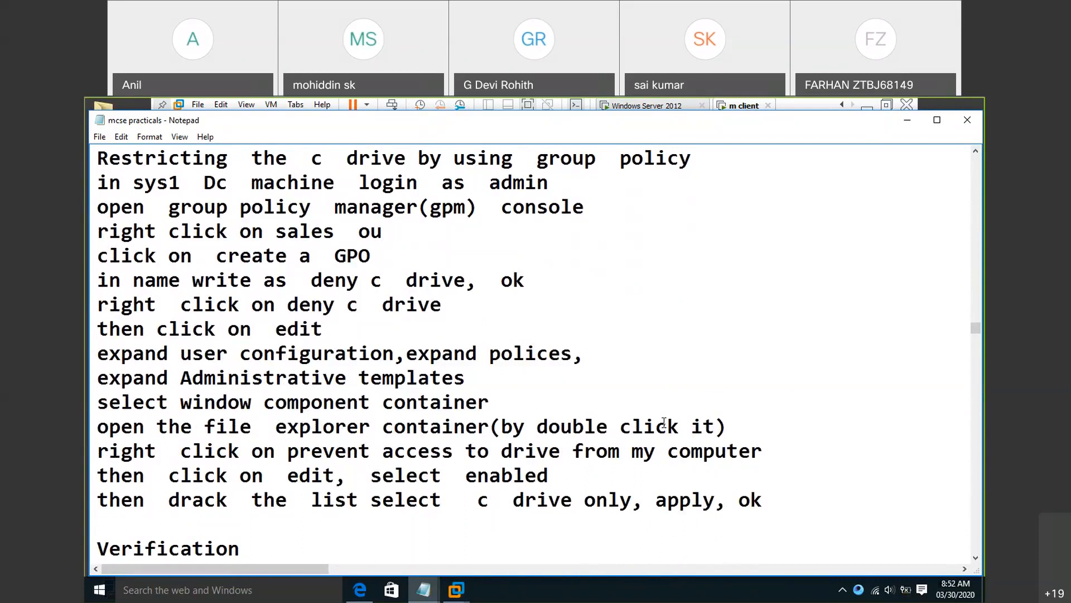
key("Down")
key("Down")
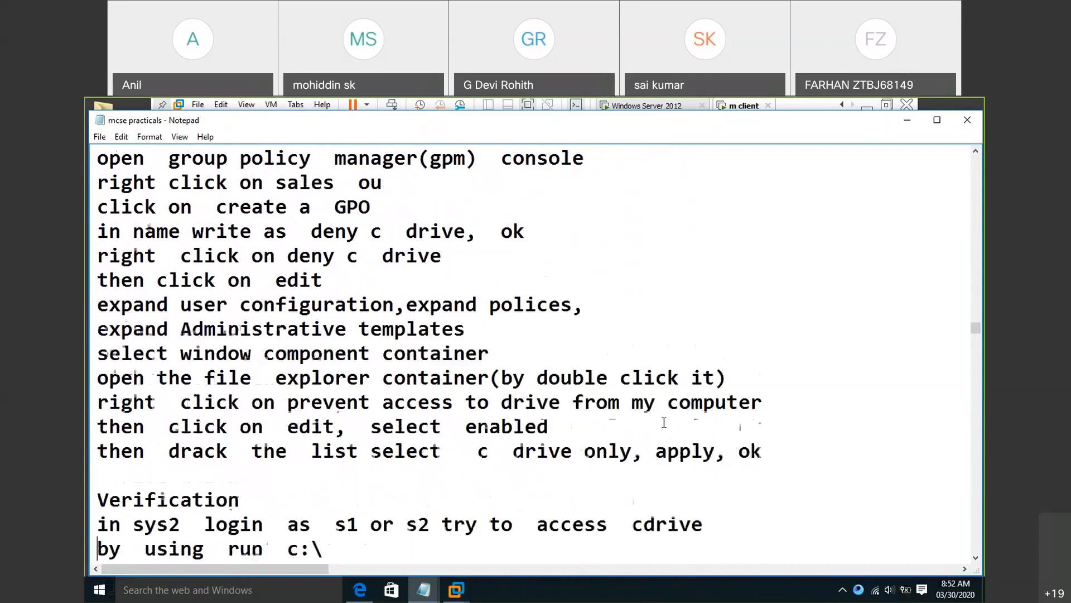
key("Down")
key("Down")
key("Down")
key("Down")
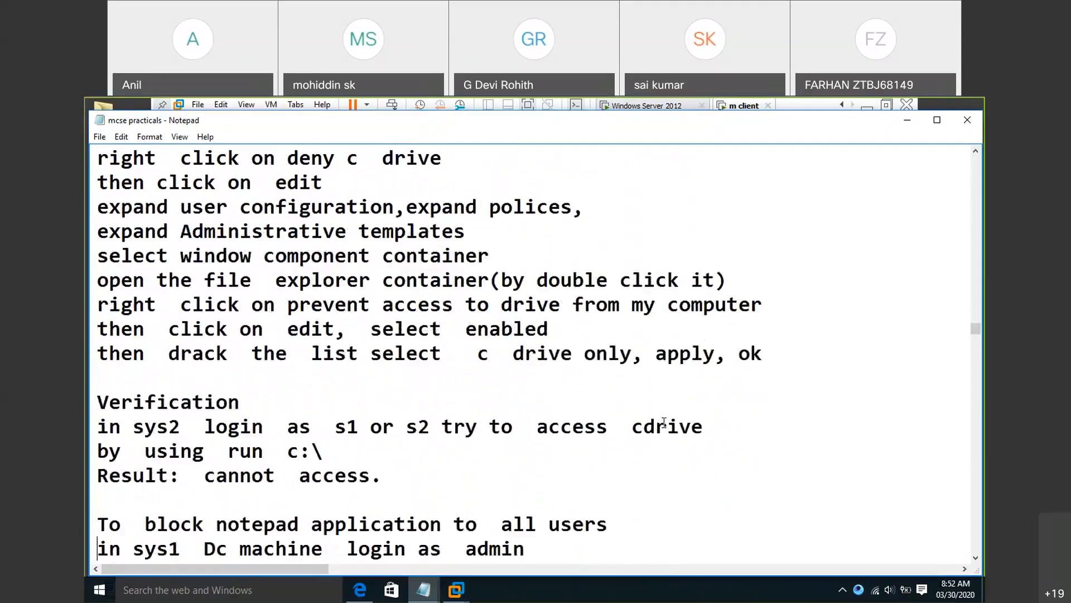
key("Down")
key("Down")
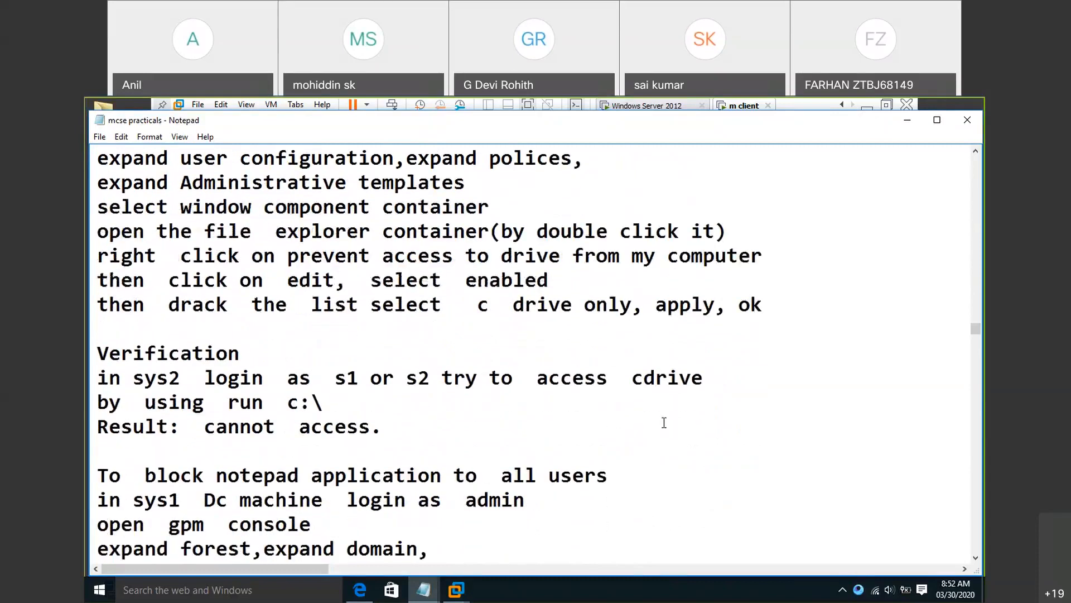
- Switch to the client VM and try opening c:\ from the Run dialog
left_click(749, 107)
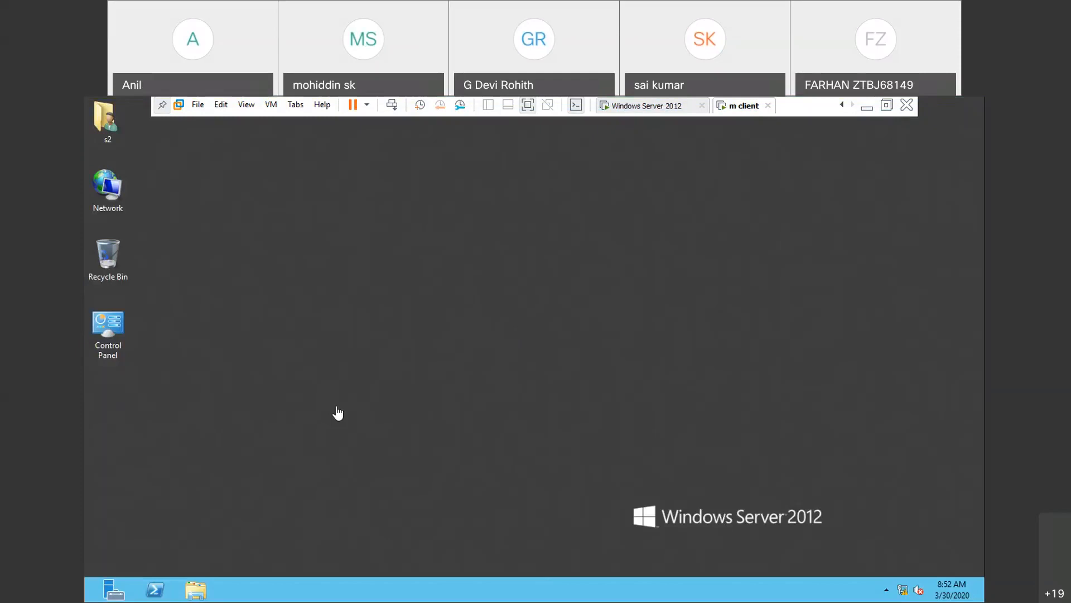
key("super+r")
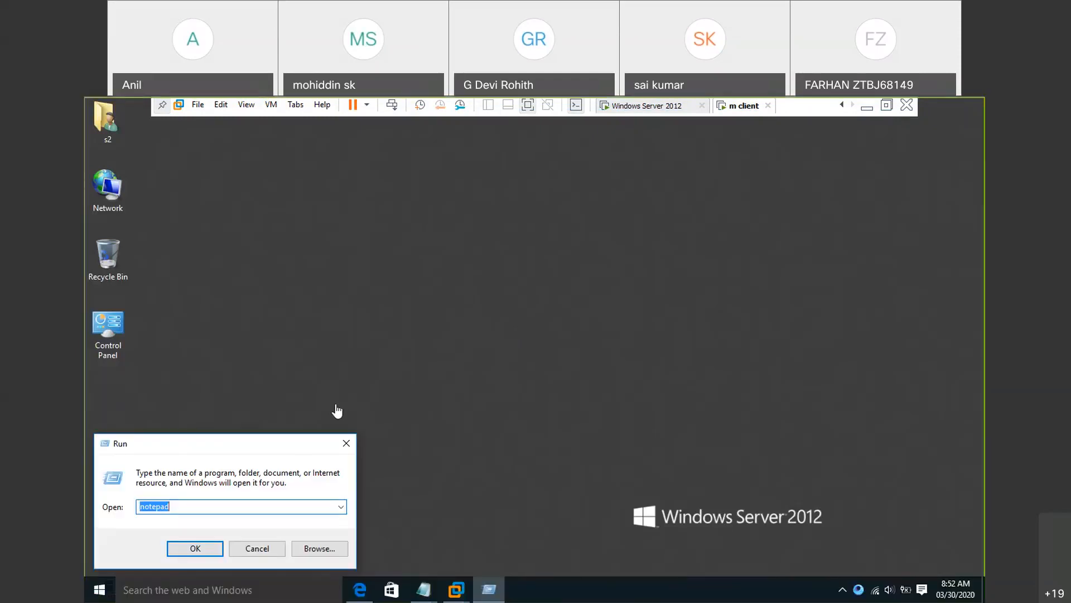
type("c:\\")
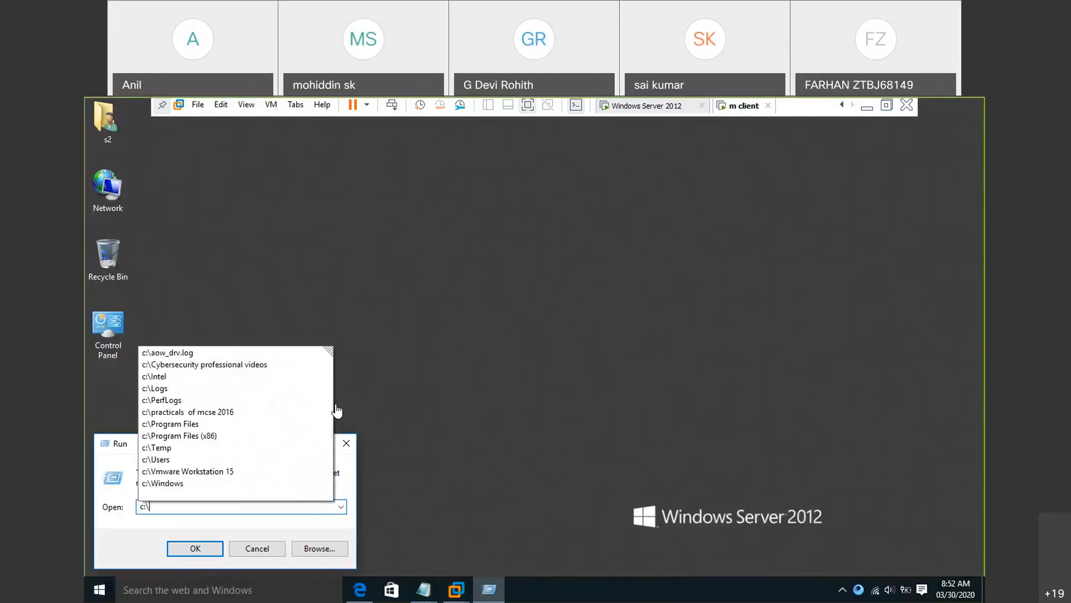
key("Return")
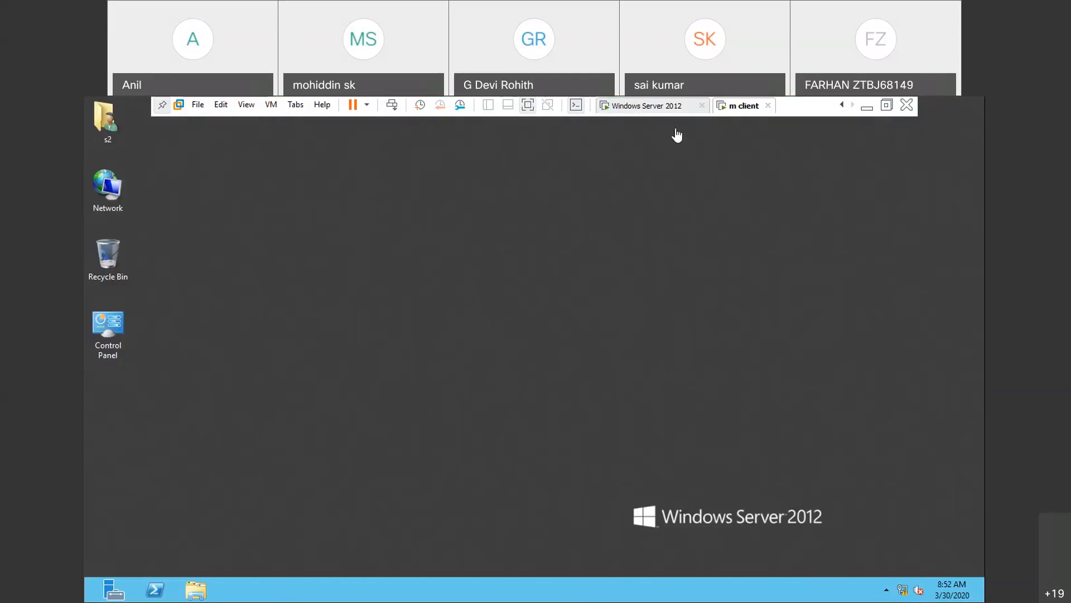
- Switch to the server VM, close Active Directory Users and Computers, and open Group Policy Management
left_click(668, 108)
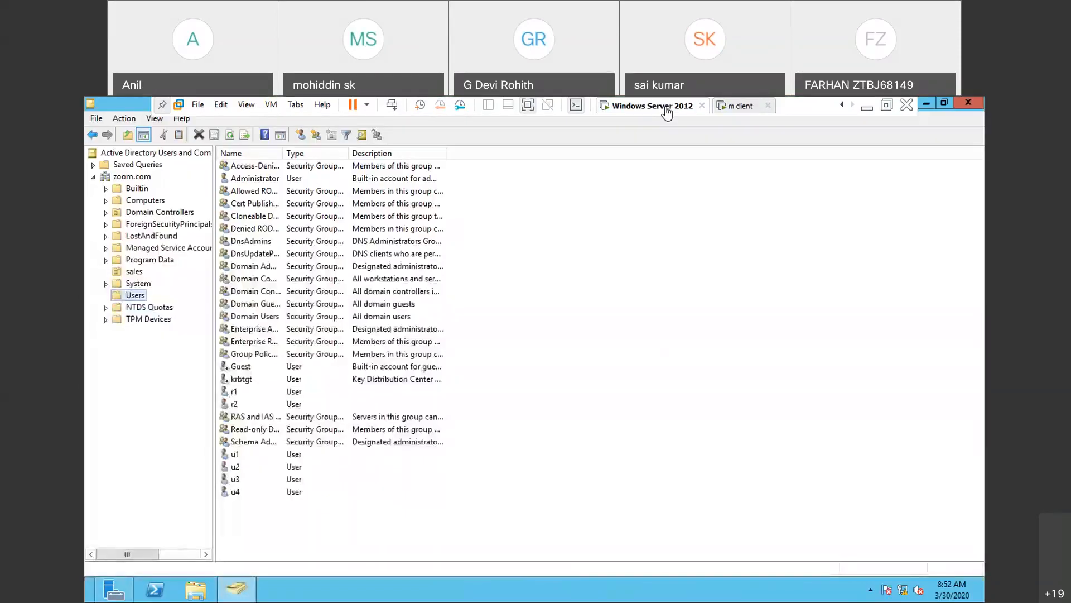
left_click(972, 106)
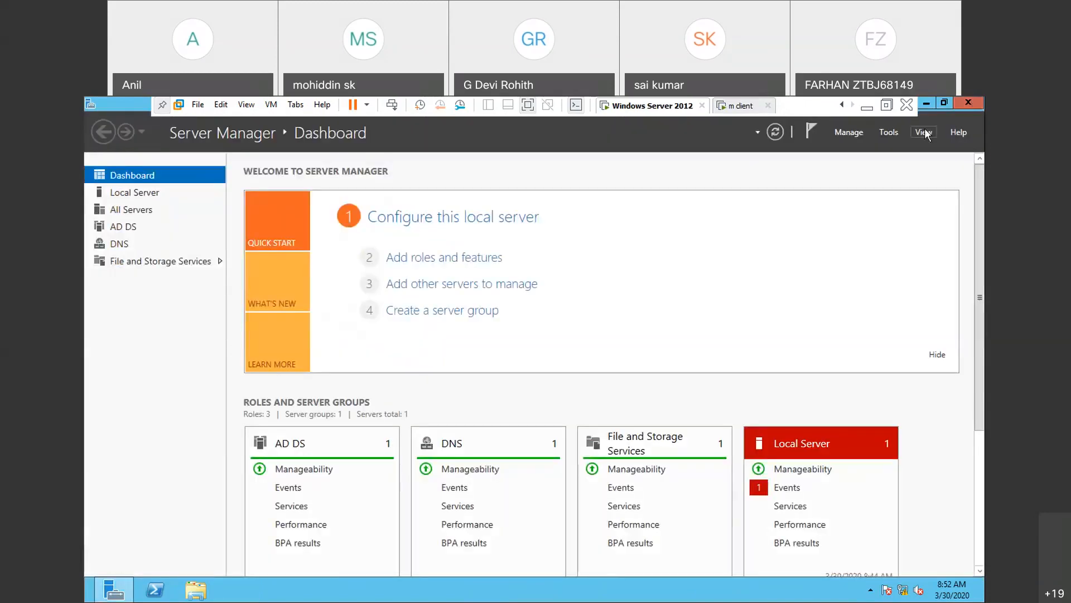
left_click(892, 133)
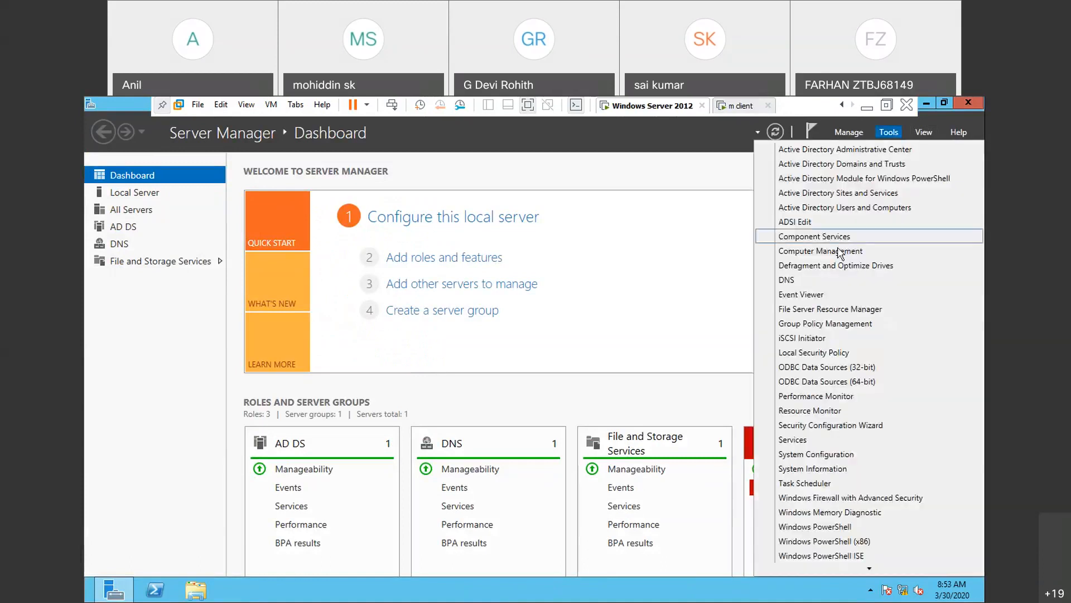
left_click(812, 326)
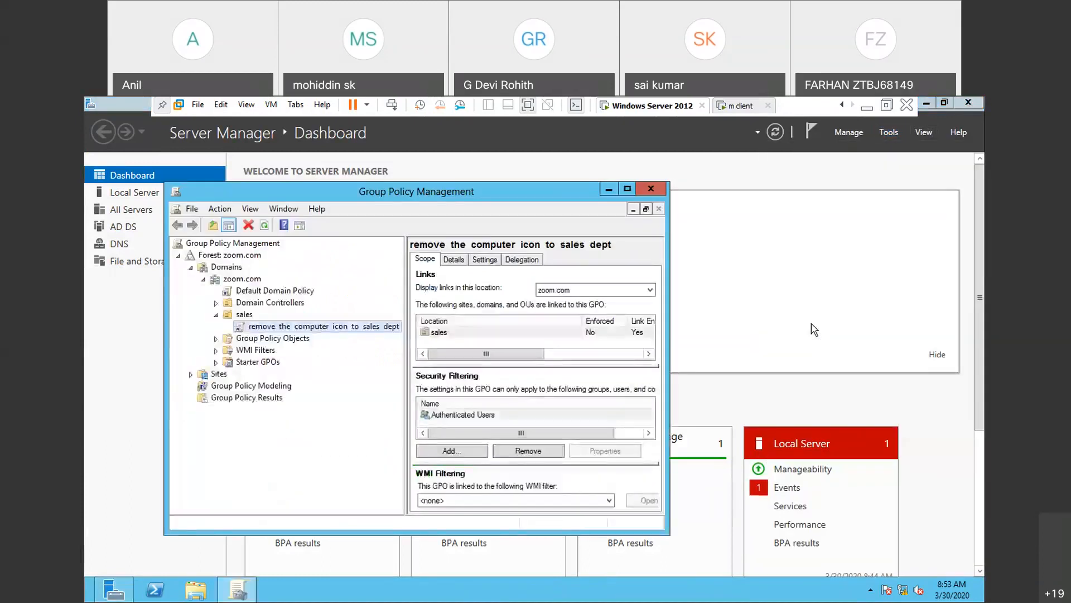
- Create a GPO named "deny c drive" linked to the sales OU
left_click(243, 316)
right_click(241, 316)
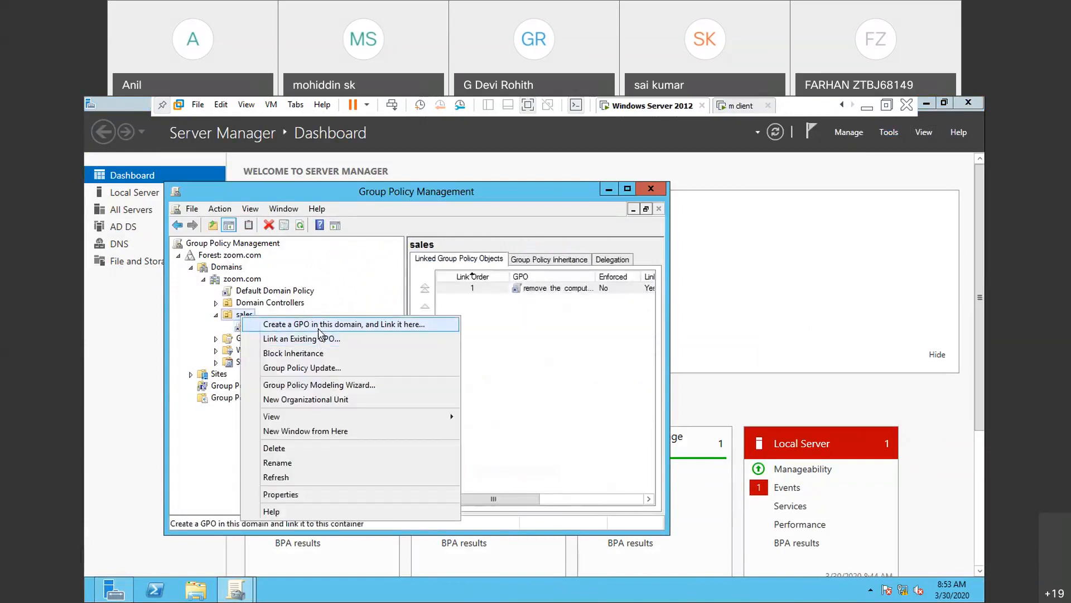
left_click(319, 328)
type("de")
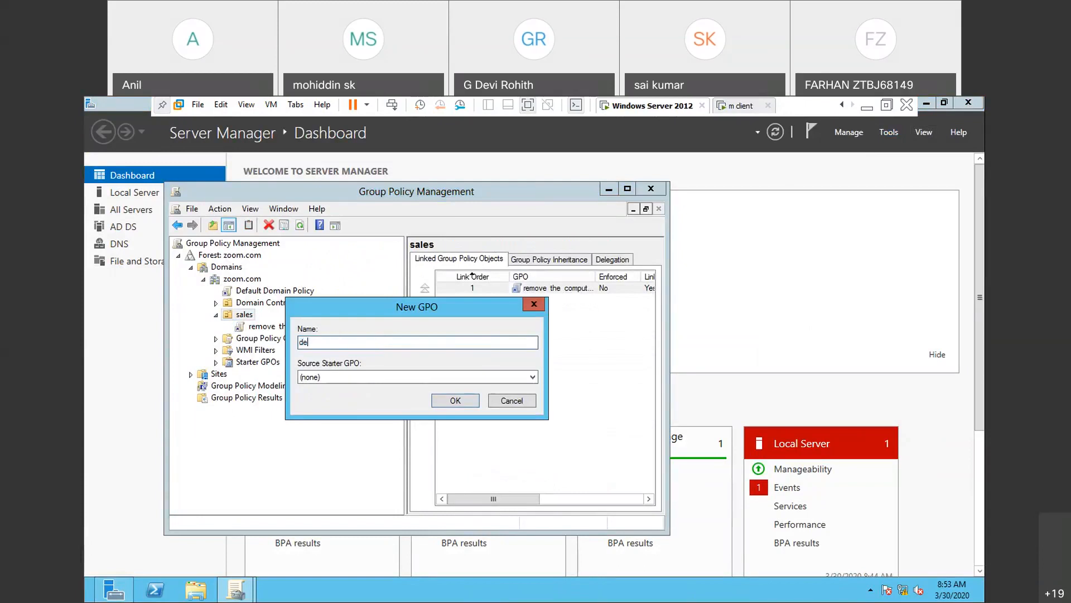
type("ny th")
key("BackSpace")
key("BackSpace")
type("c drive")
left_click(453, 402)
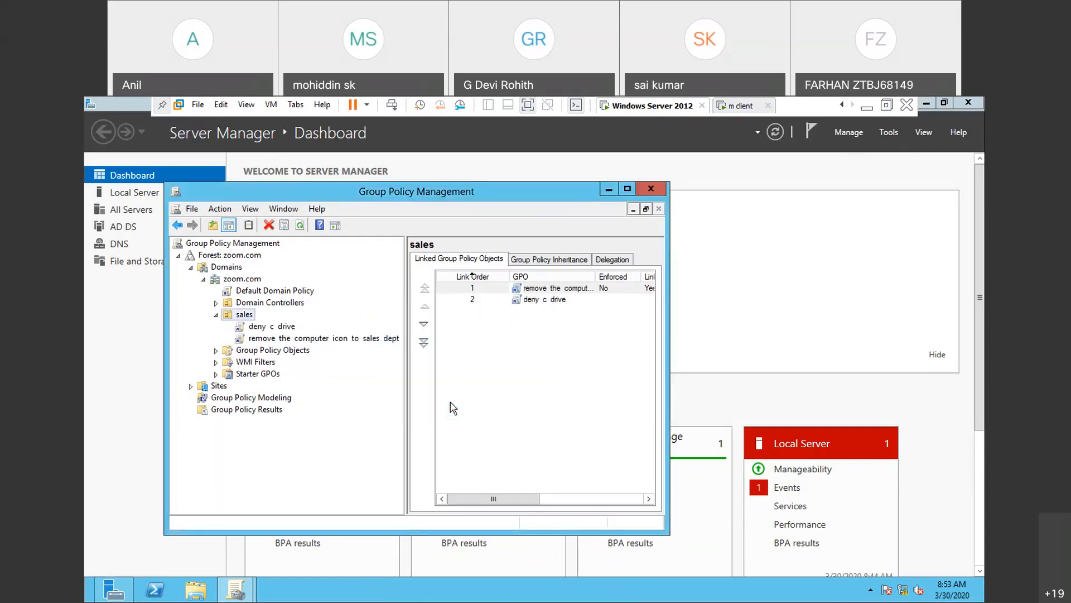
- Select the deny c drive GPO, dismiss the link notice, and open it for editing
left_click(290, 327)
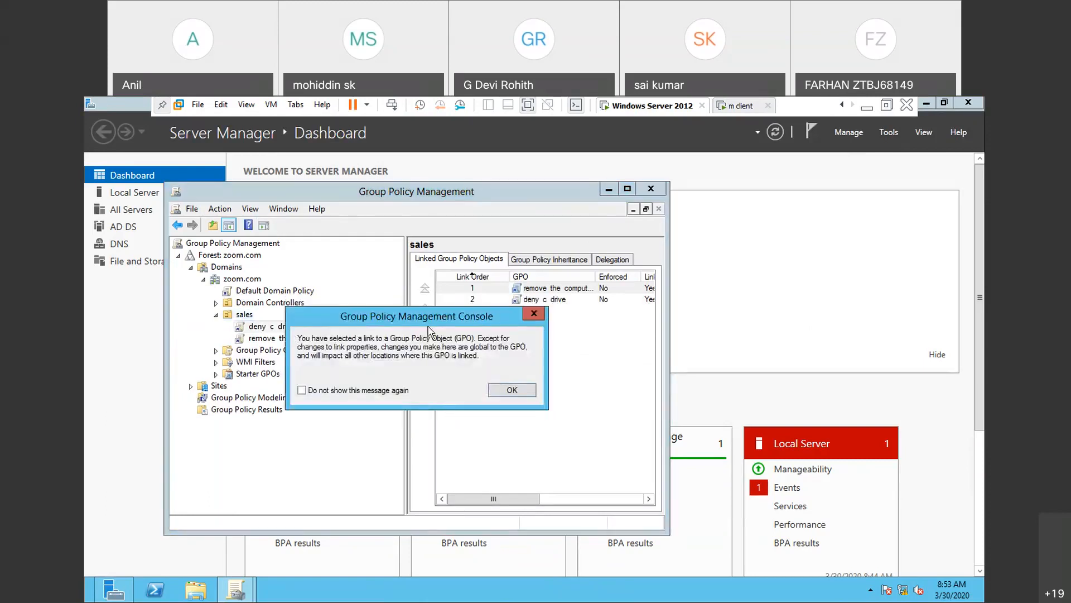
left_click(535, 314)
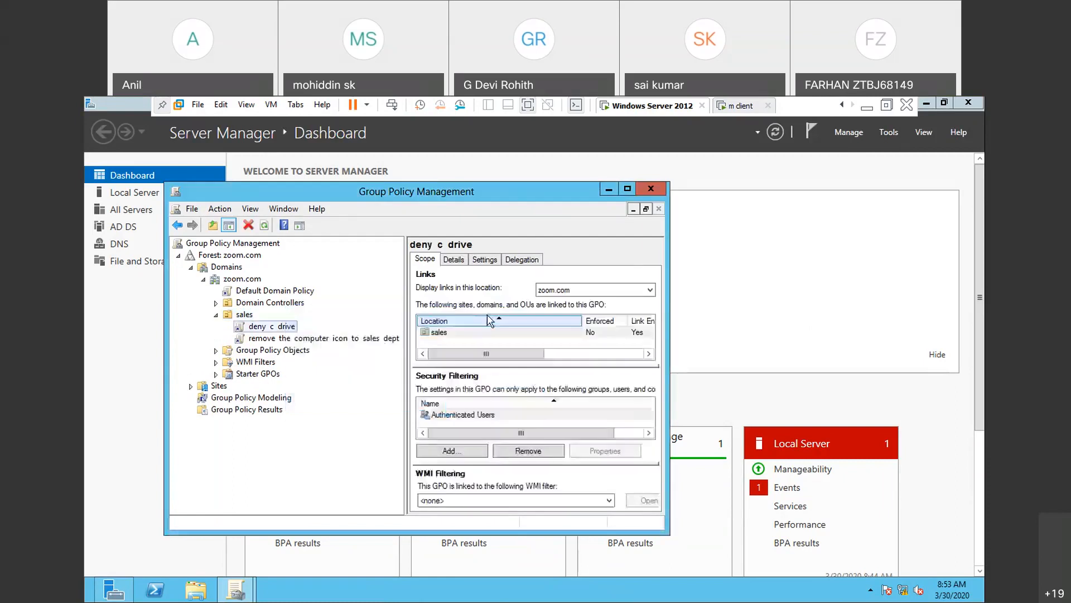
right_click(290, 331)
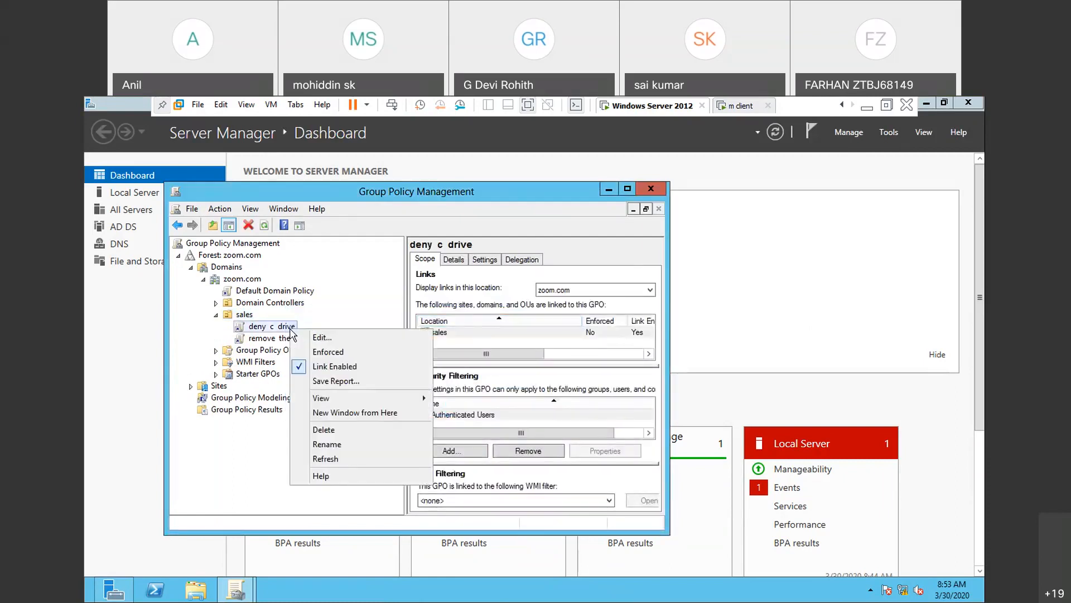
left_click(333, 337)
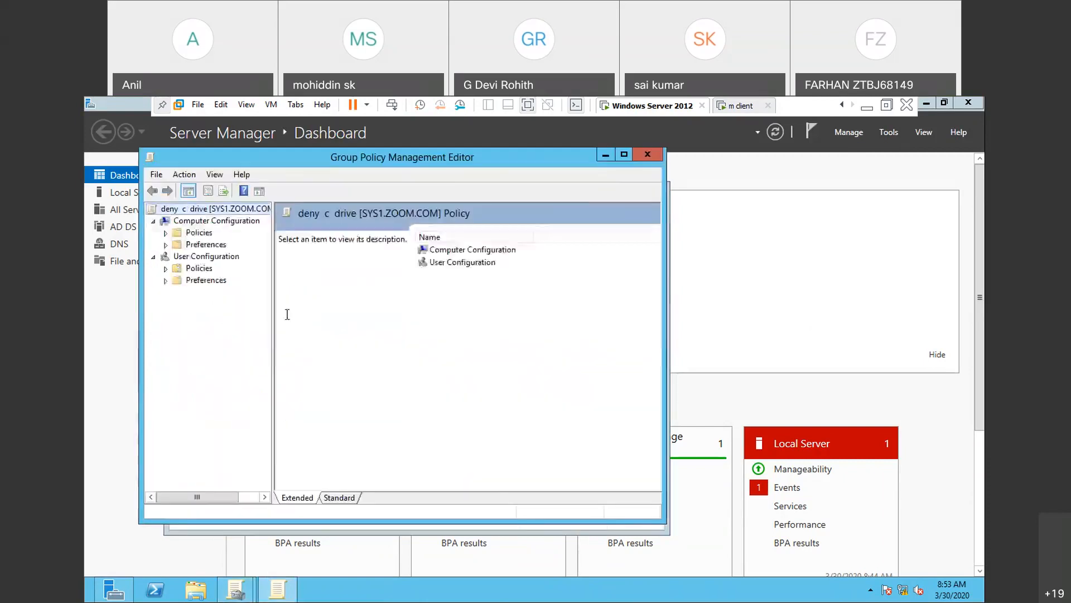
- Navigate to User Configuration > Policies > Administrative Templates > Windows Components > File Explorer
left_click(201, 272)
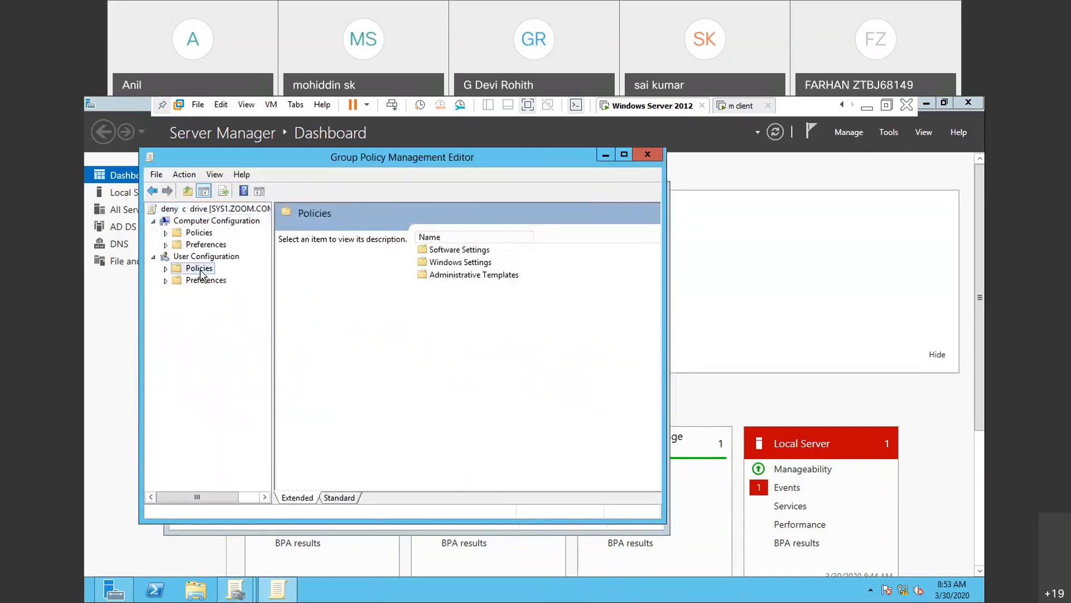
left_click(166, 269)
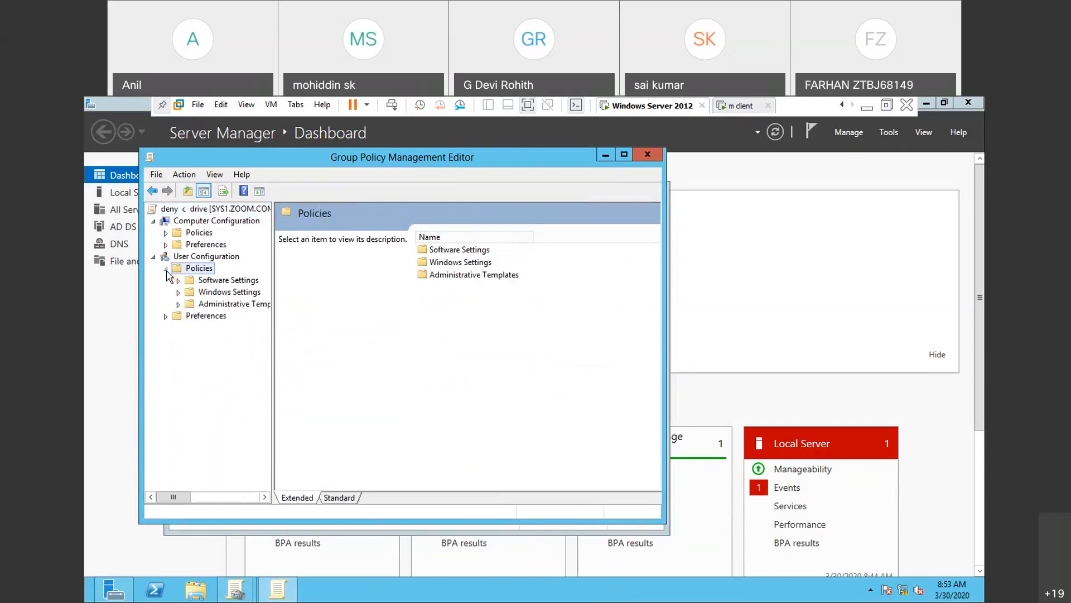
left_click(178, 304)
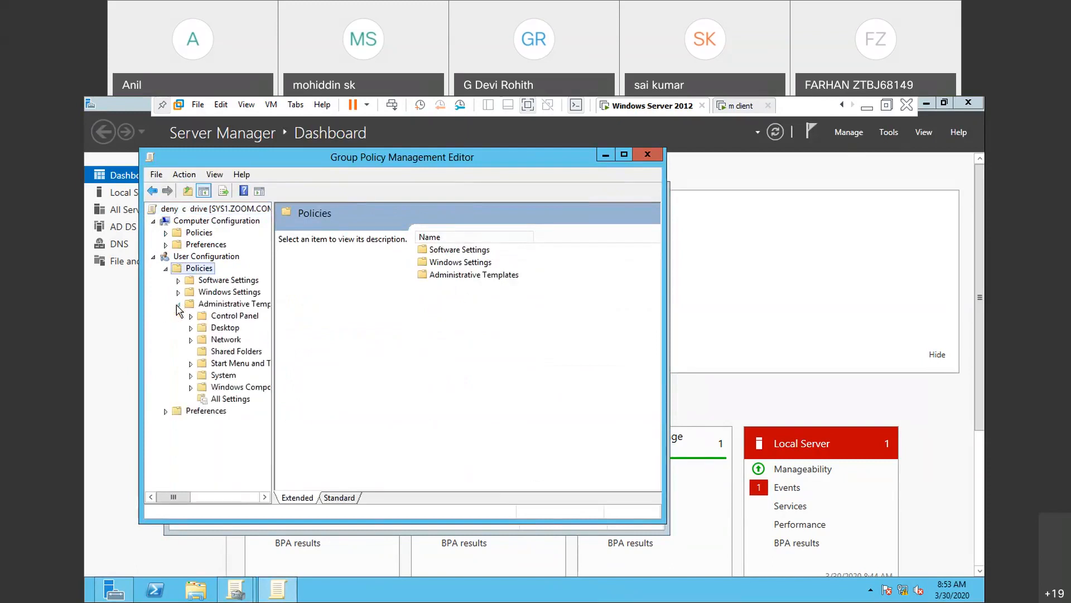
left_click(214, 389)
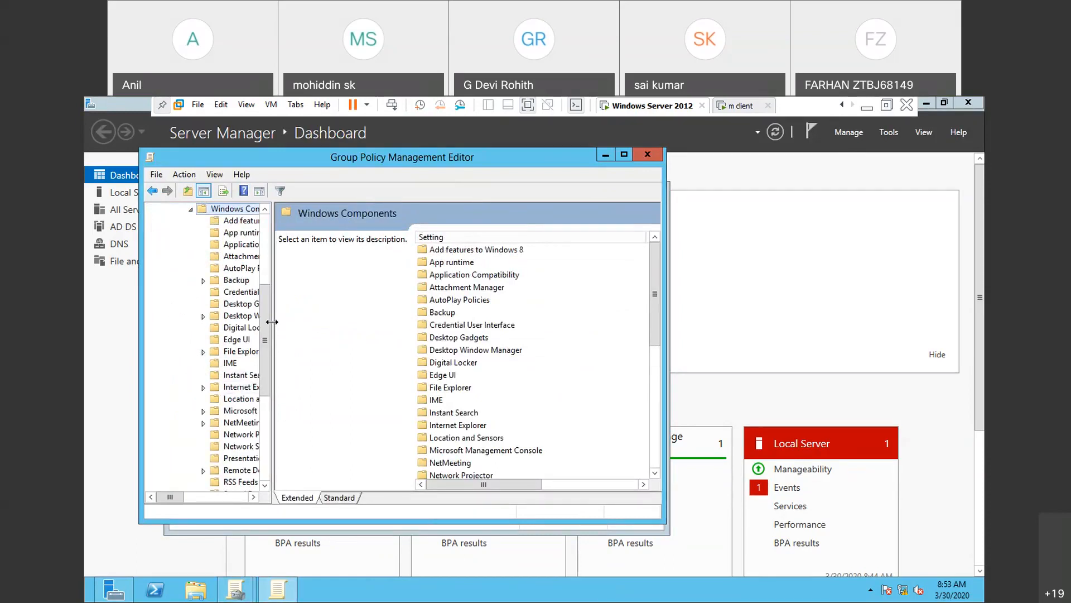
left_click_drag(273, 321, 317, 321)
double_click(243, 351)
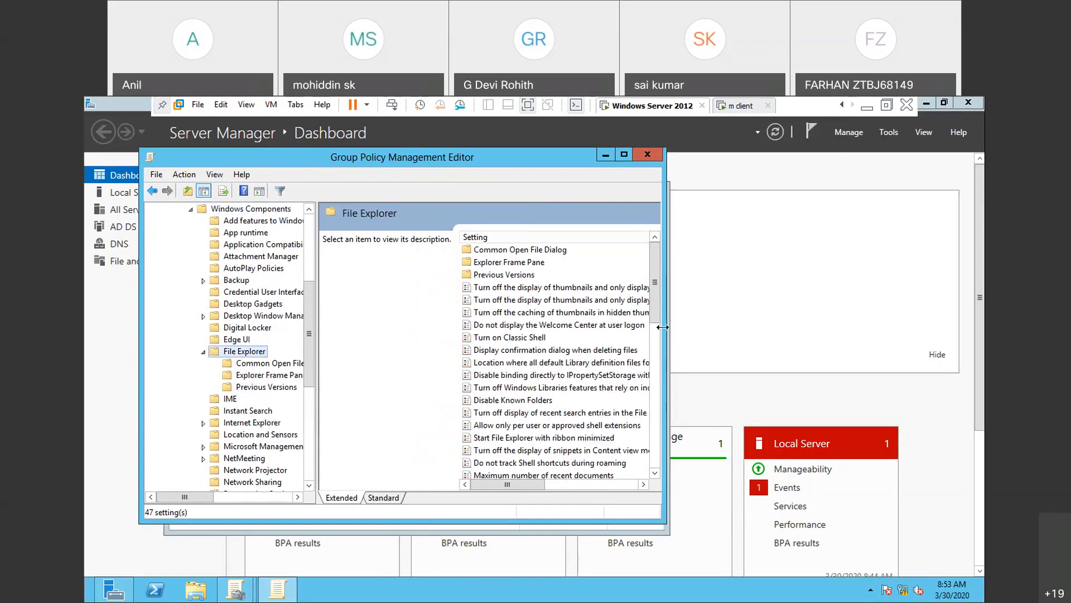
left_click_drag(656, 323, 662, 436)
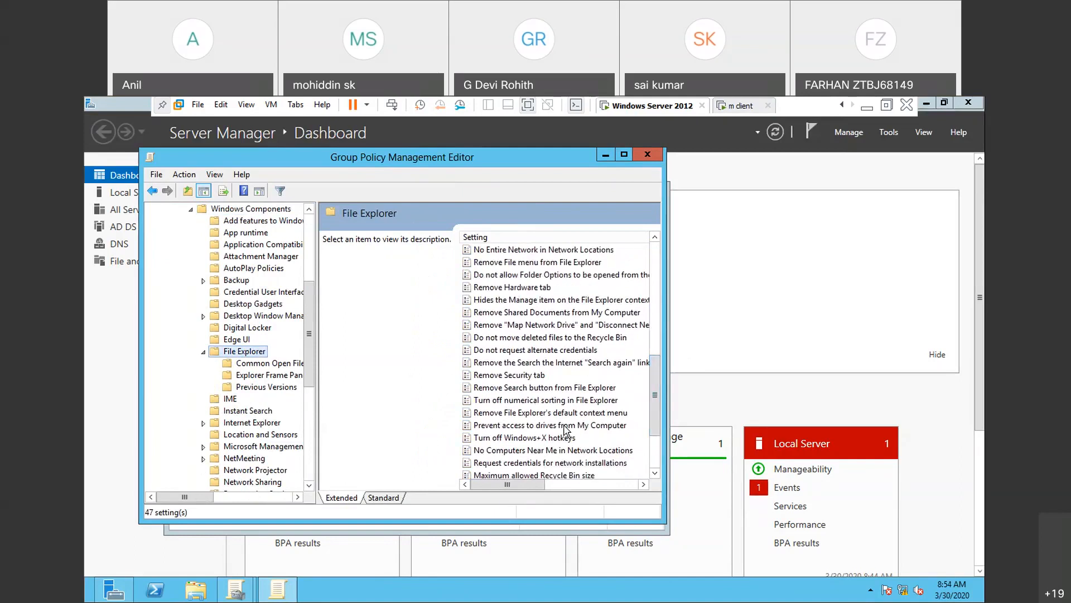
- Enable Prevent access to drives from My Computer with Restrict C drive only, then apply and confirm
left_click(564, 425)
right_click(564, 426)
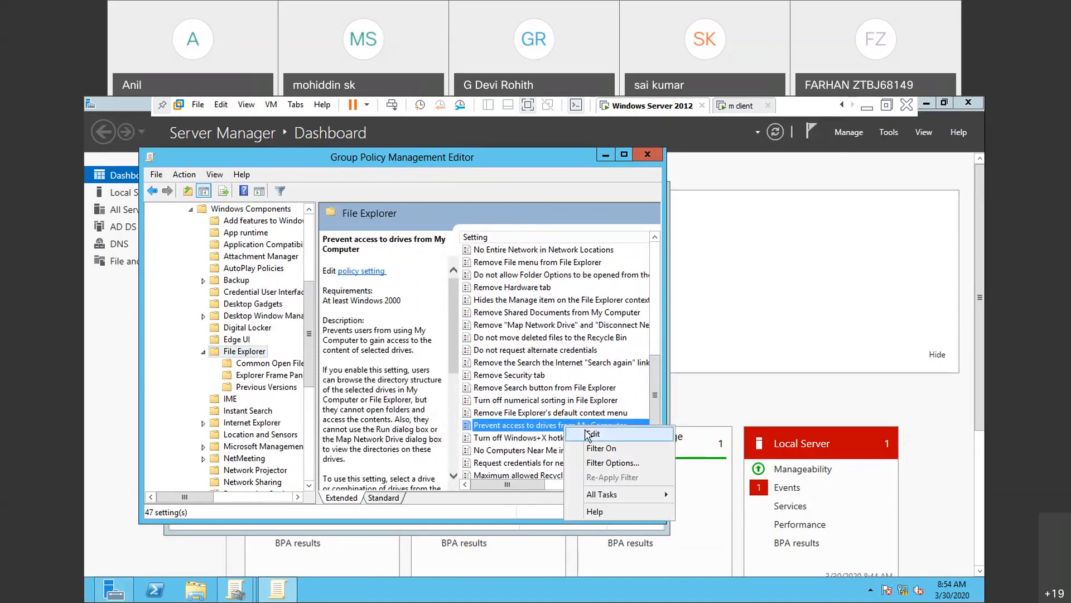
left_click(591, 435)
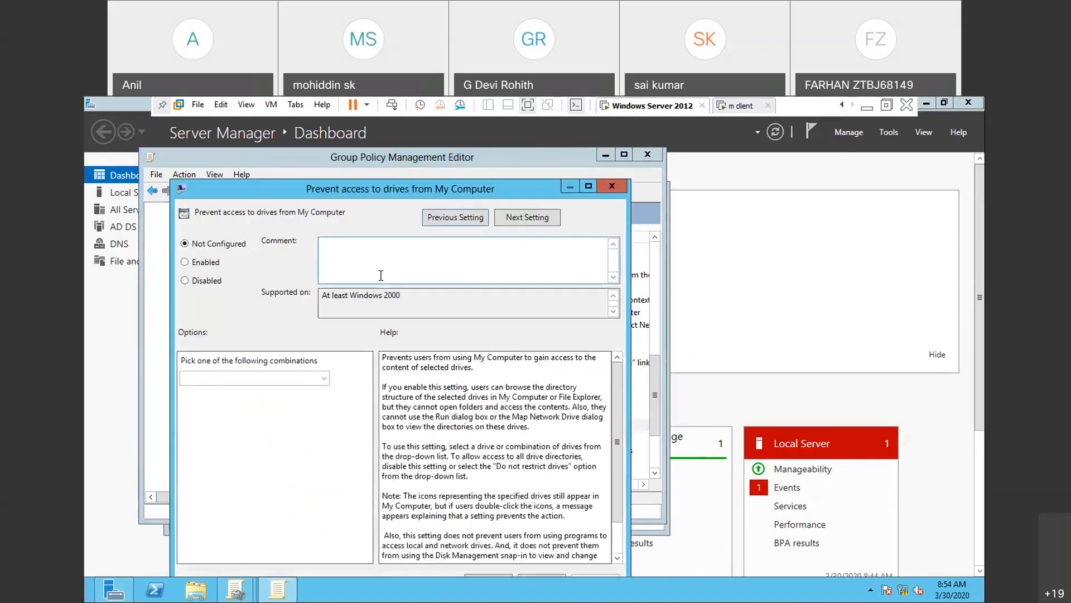
left_click(198, 263)
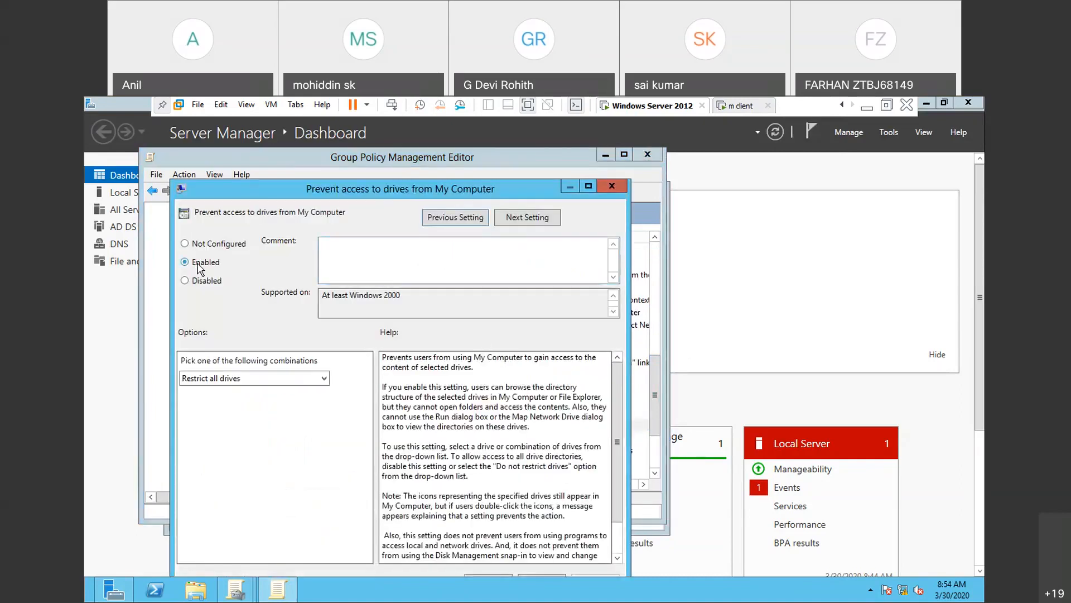
left_click(324, 379)
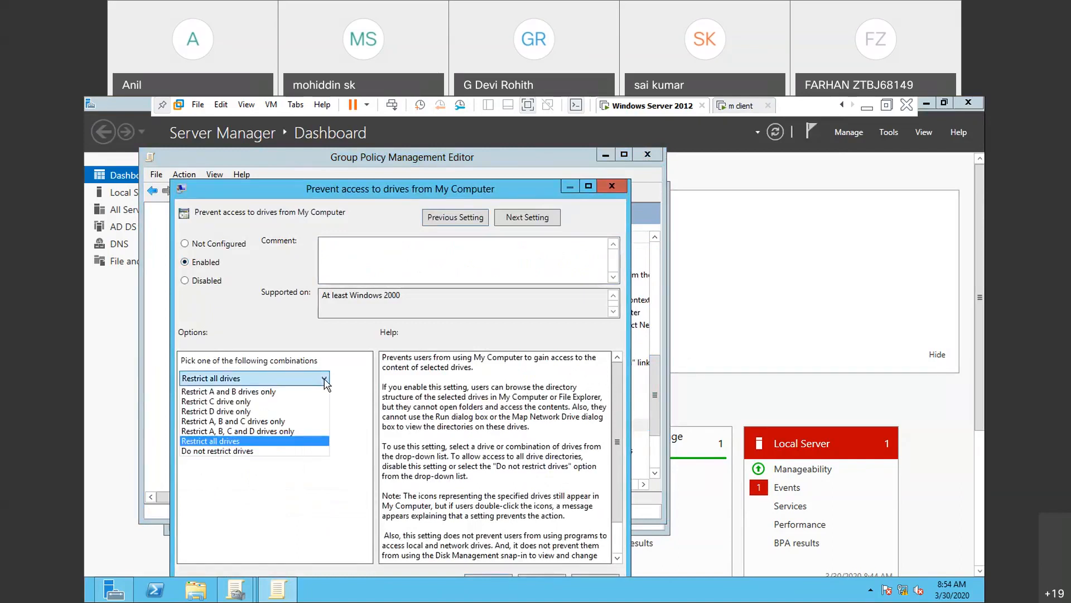
left_click(242, 401)
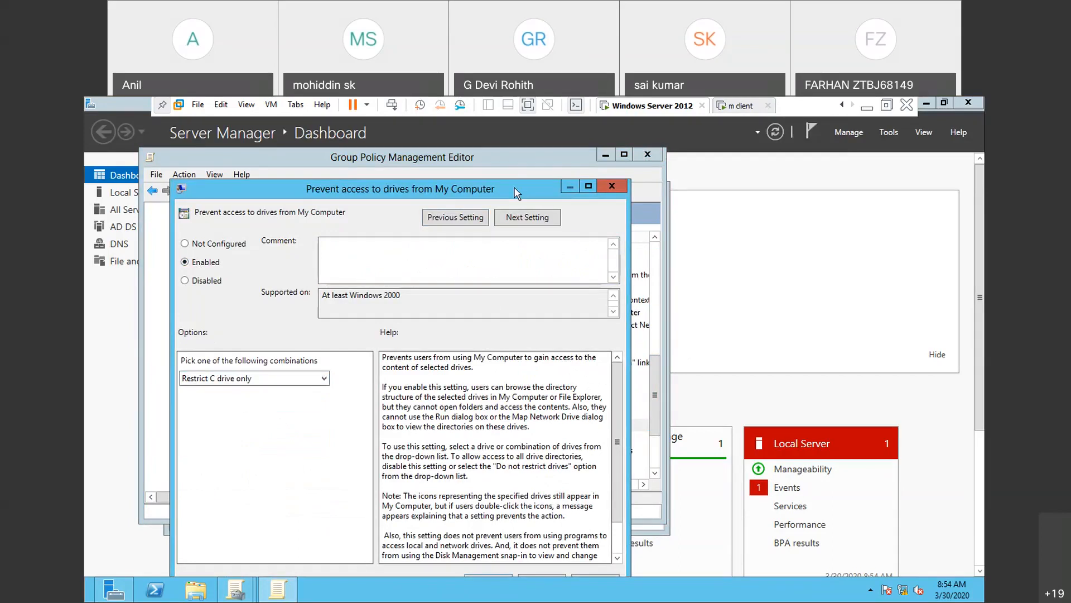
left_click_drag(511, 189, 511, 168)
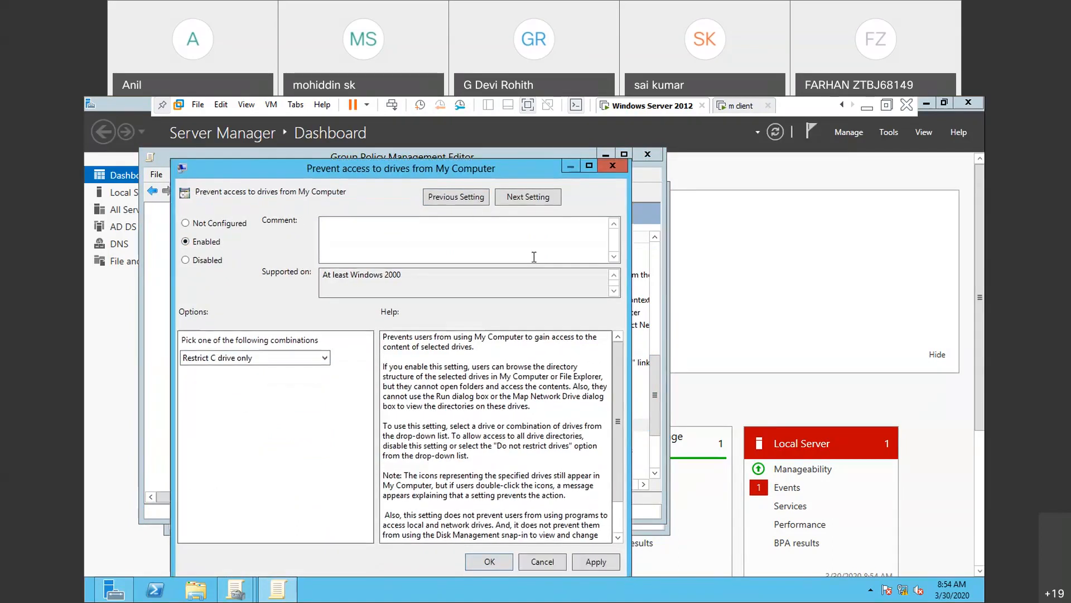
left_click(602, 564)
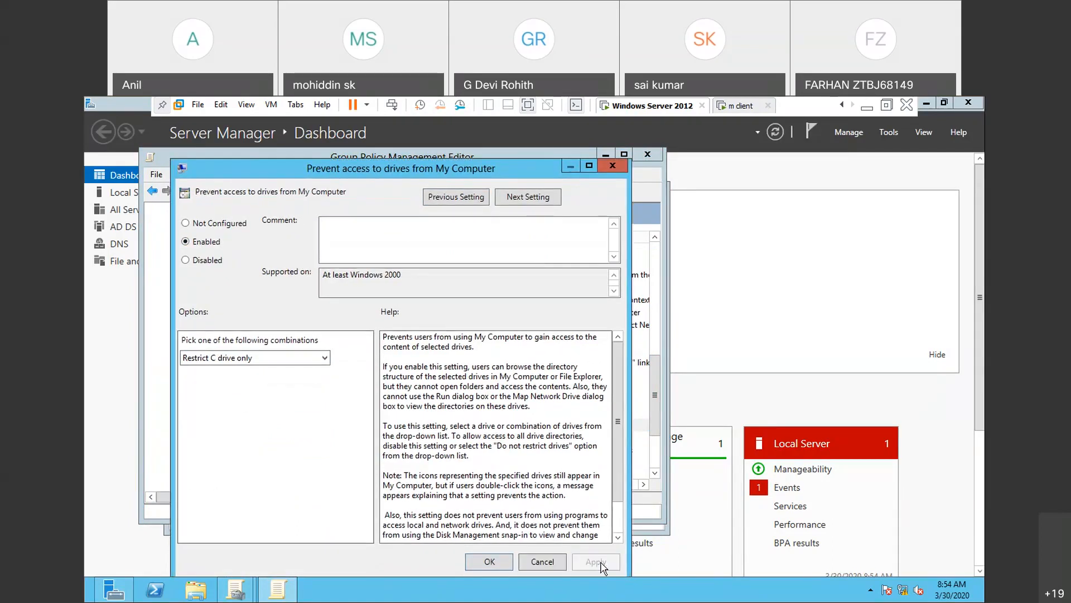
left_click(505, 565)
- Switch to the client VM and sign out of the current user
key("super+r")
key("Return")
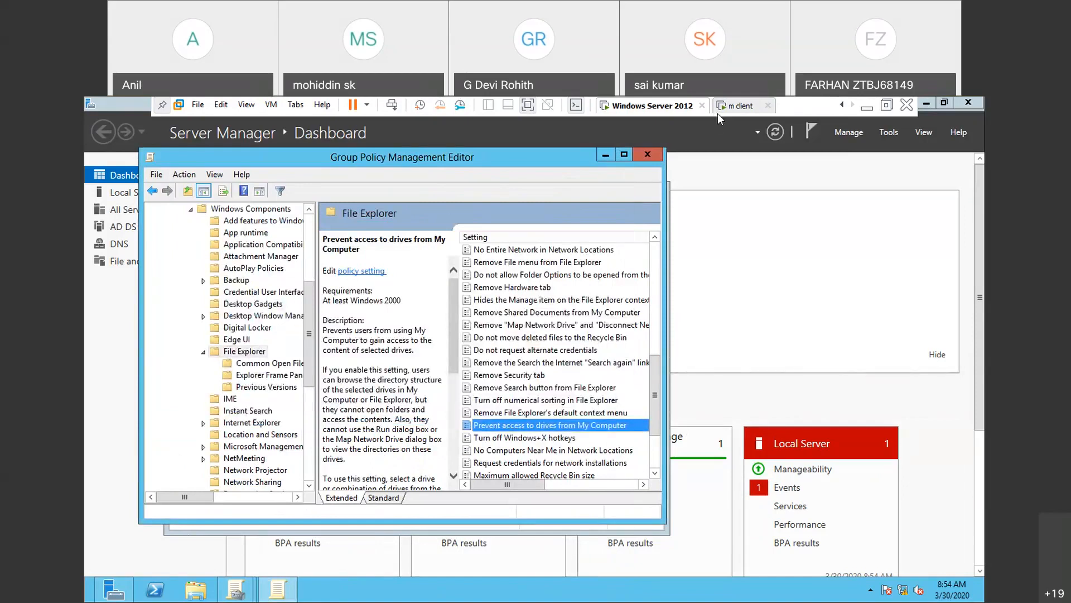
left_click(718, 110)
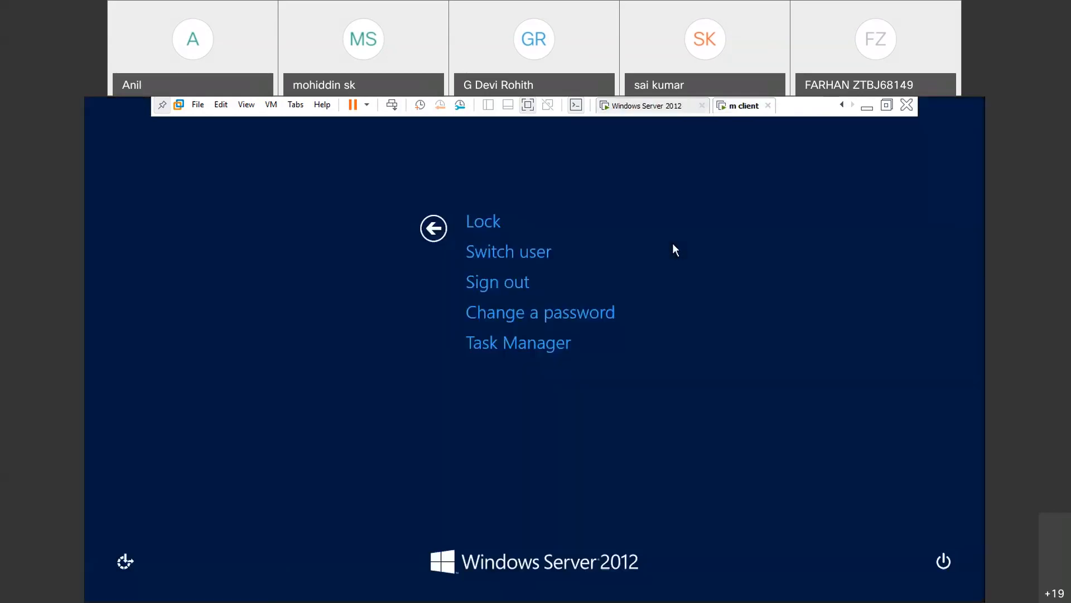
left_click(493, 288)
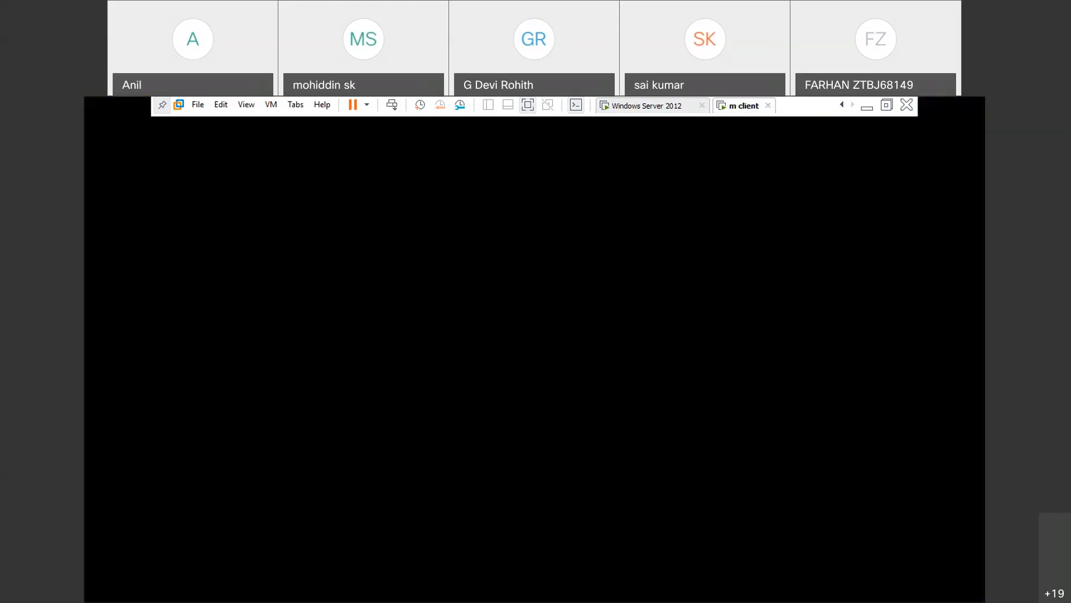
- Sign in to the client as s2 and cancel the Shutdown Event Tracker
key("ctrl+alt+Insert")
left_click(507, 291)
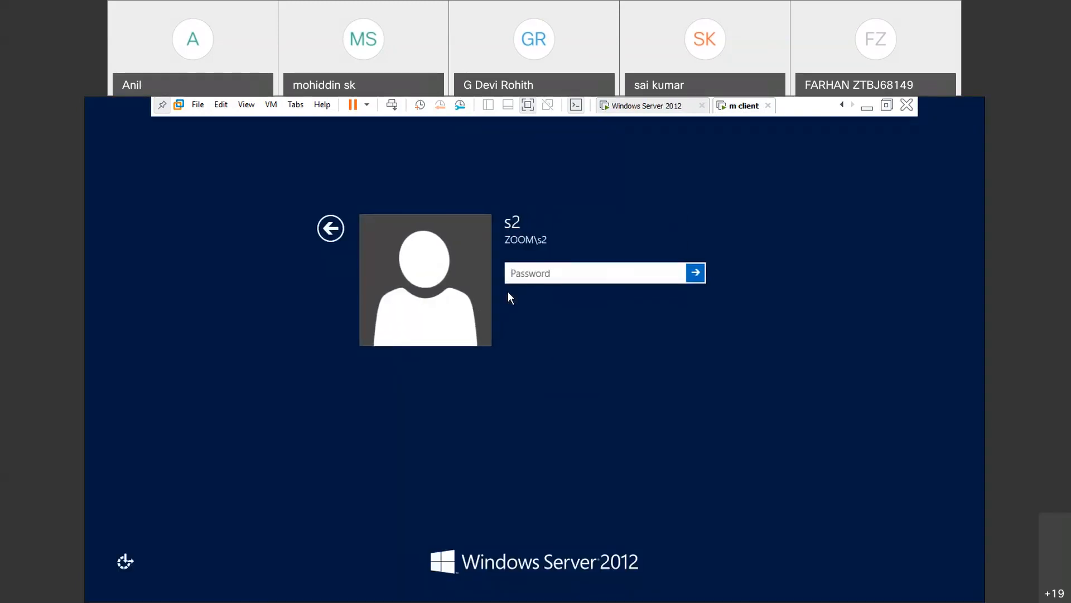
key("Return")
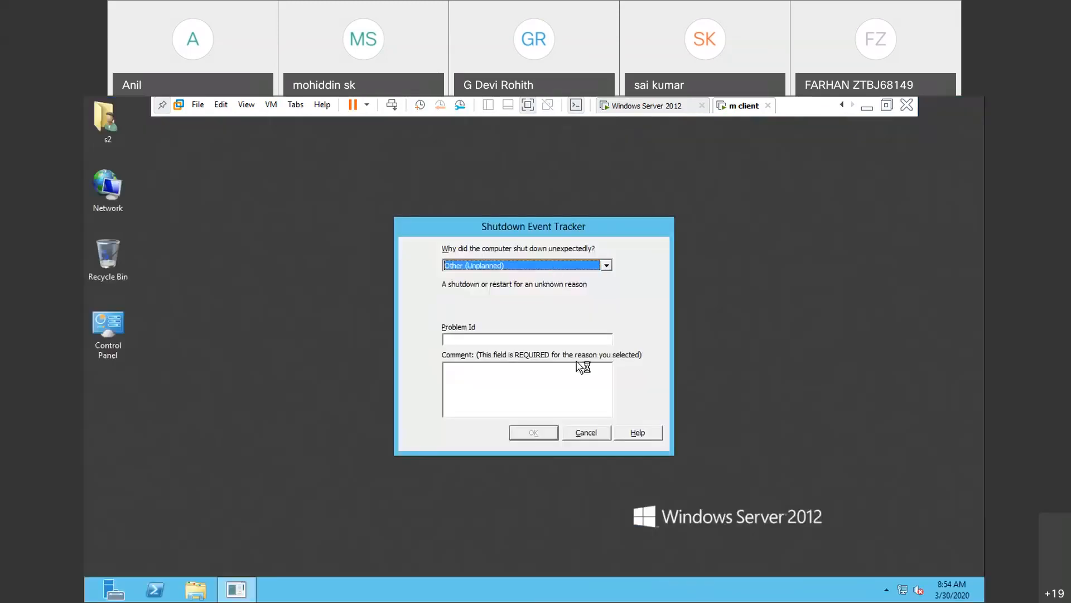
left_click(586, 436)
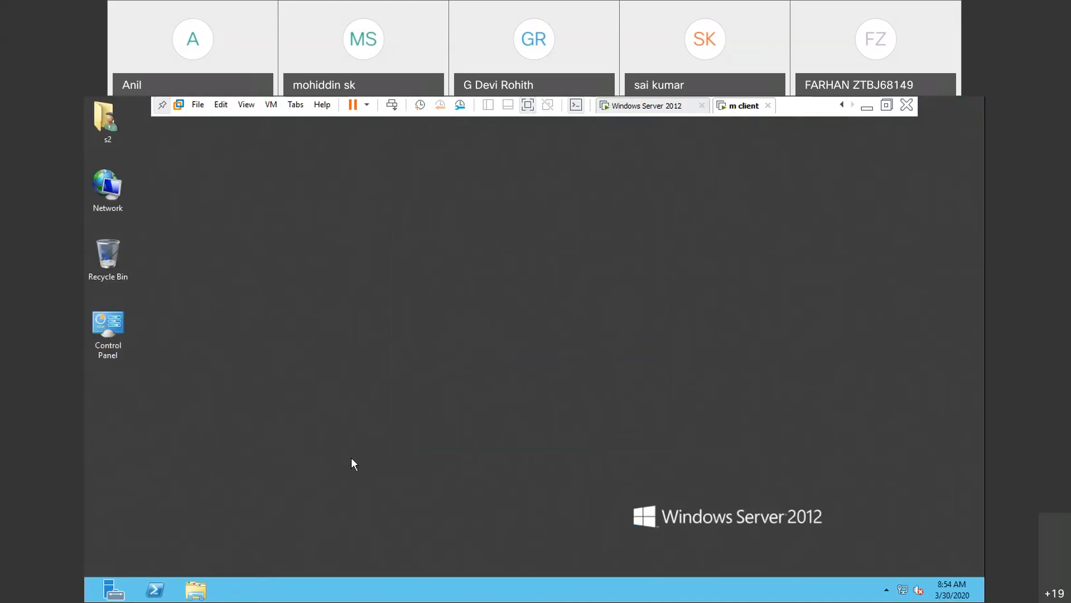
- Try to open C:\ from the Run dialog and dismiss the restriction message
key("super+r")
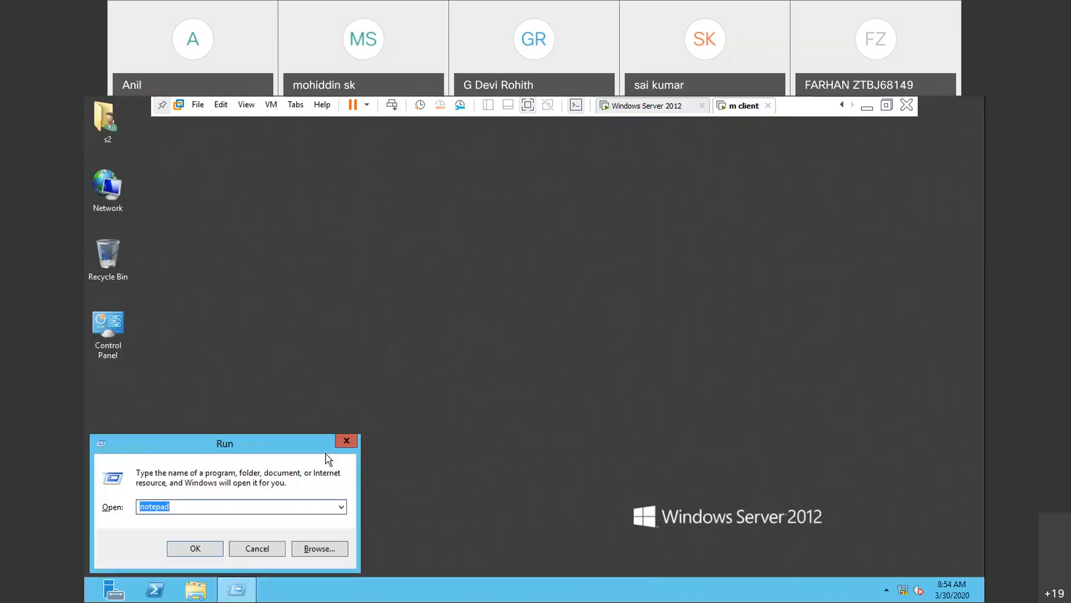
left_click(311, 399)
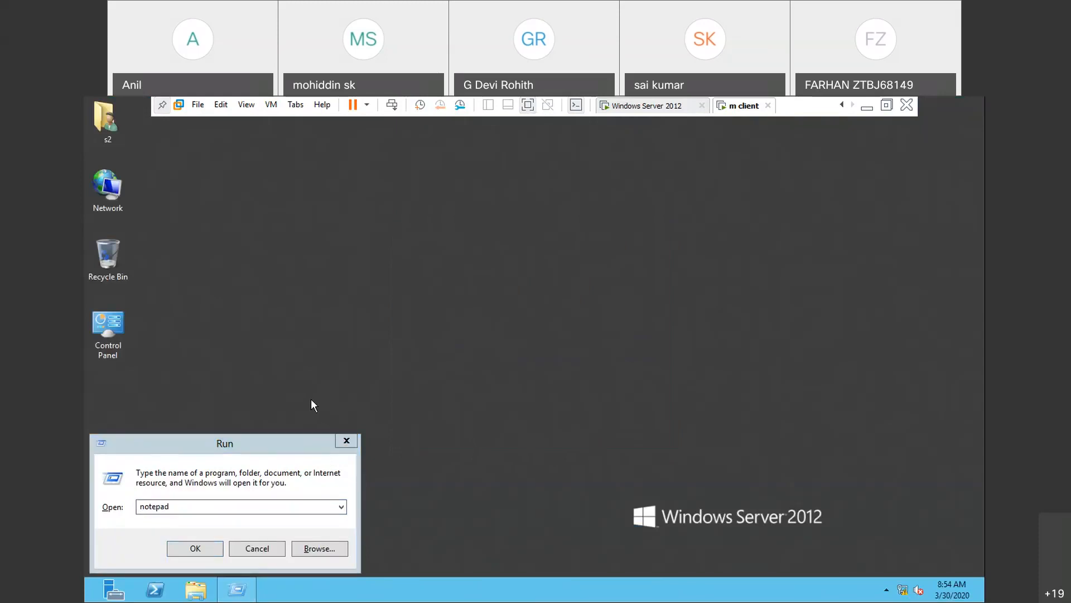
left_click(212, 504)
left_click(212, 504)
key("BackSpace")
key("BackSpace")
key("BackSpace")
key("BackSpace")
key("BackSpace")
key("BackSpace")
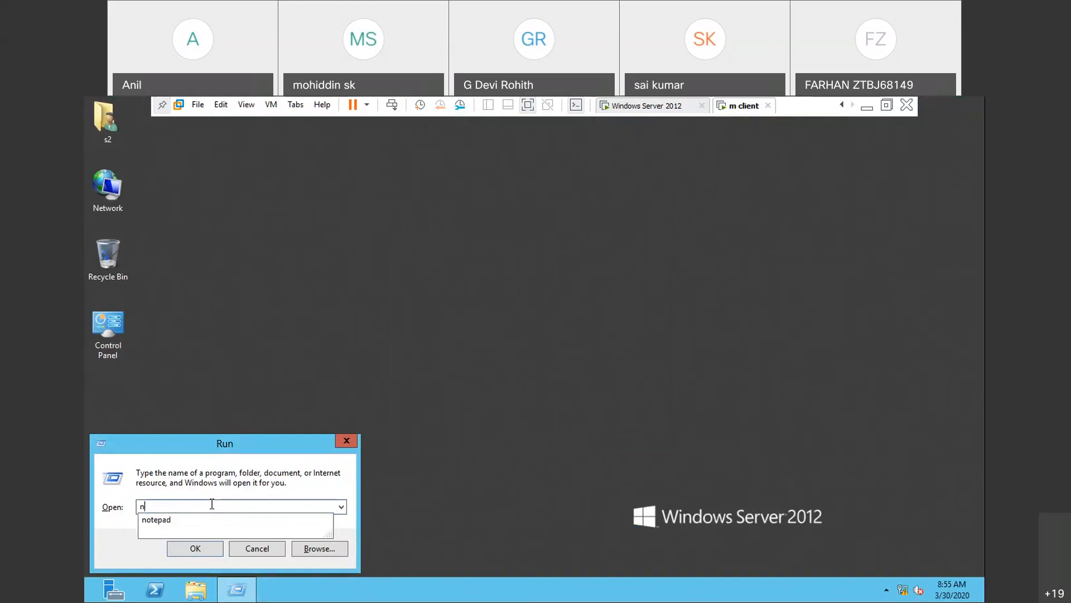
key("BackSpace")
type("c:\\")
key("Return")
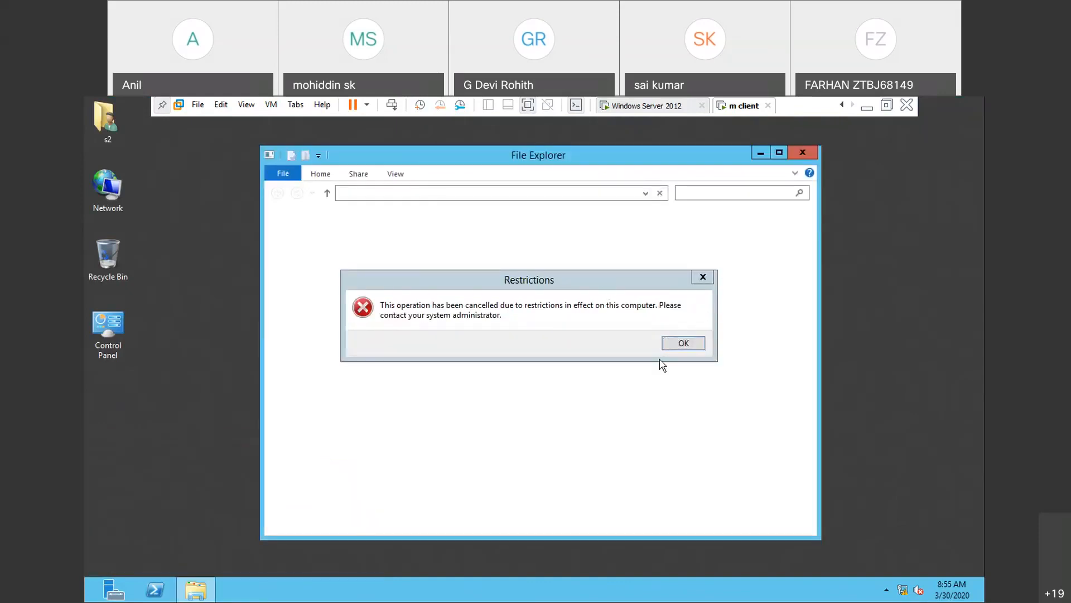
left_click(684, 346)
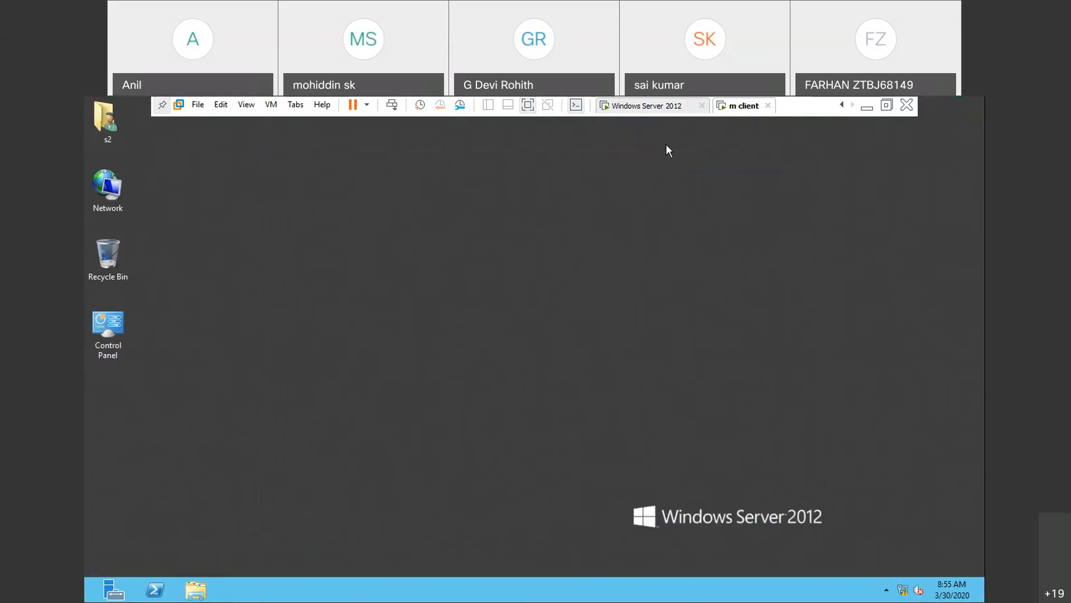
- Read the practical notes on blocking the Notepad application for all users
key("super")
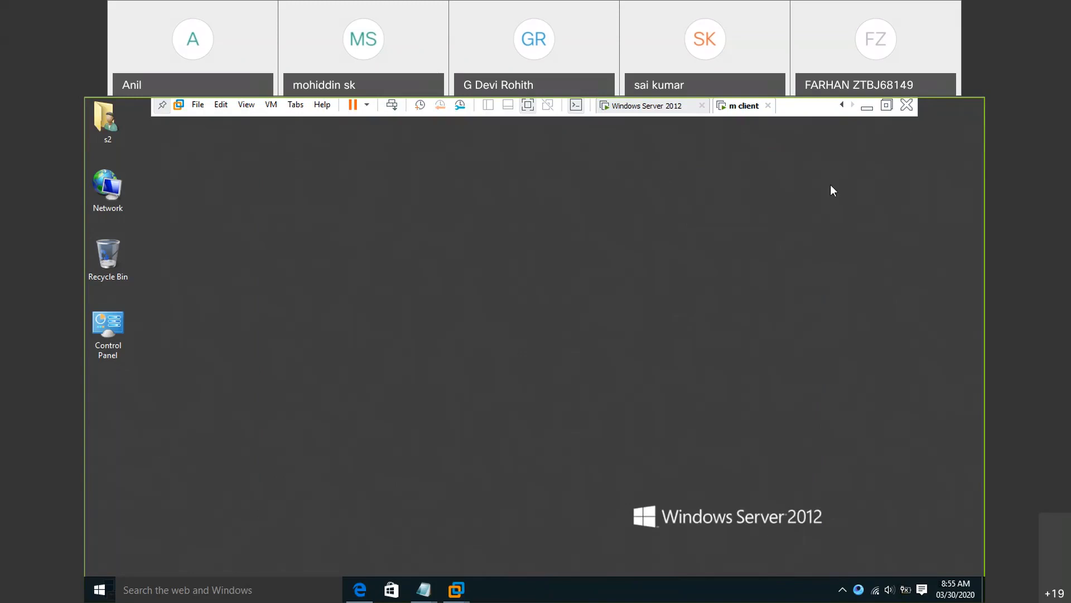
left_click(868, 112)
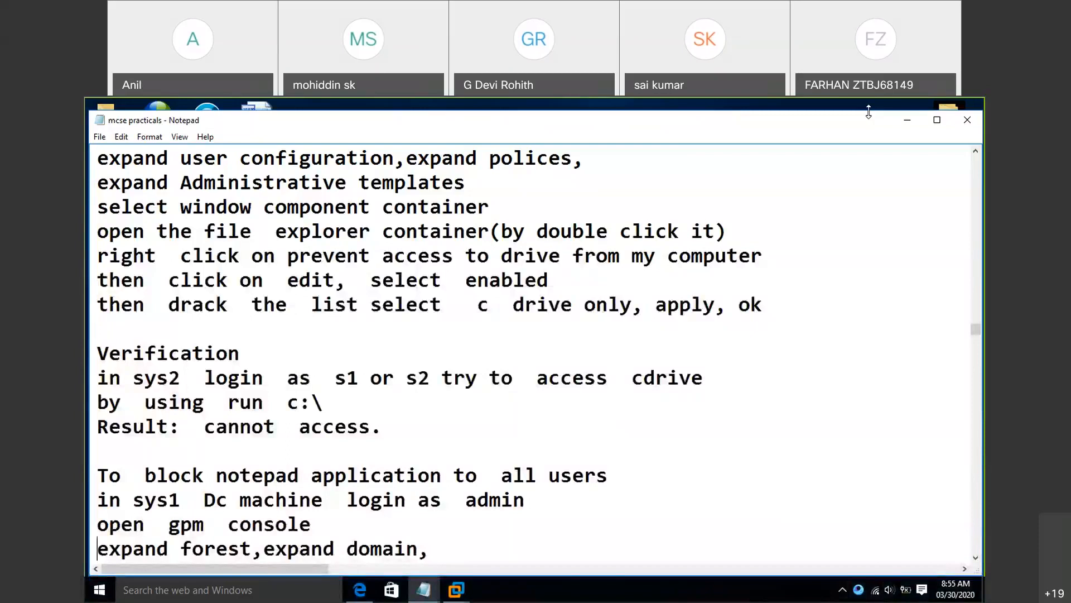
left_click(119, 451)
key("Down")
key("Down")
key("Down")
key("Down")
key("Down")
key("Down")
key("Down")
key("Down")
key("Down")
key("Down")
key("Down")
key("Down")
key("Down")
key("Down")
key("Down")
key("Down")
key("Down")
key("Down")
key("Down")
key("Up")
key("Up")
key("Up")
key("Up")
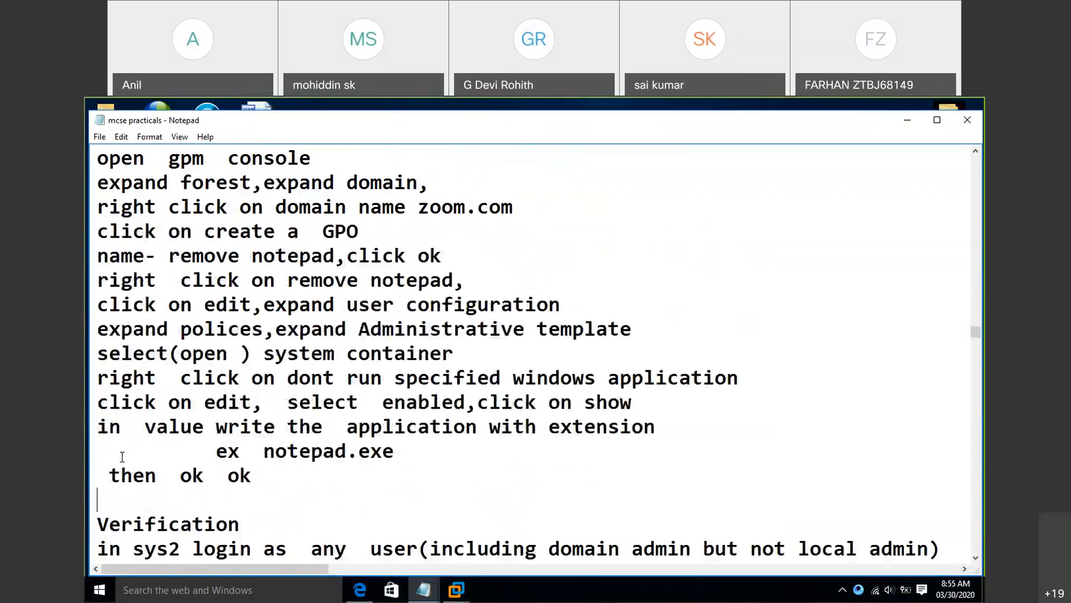
key("Up")
key("Up")
key("Up")
key("Up")
key("Up")
key("Up")
key("Up")
key("Up")
key("Up")
key("Up")
key("Up")
key("Up")
key("Up")
key("Up")
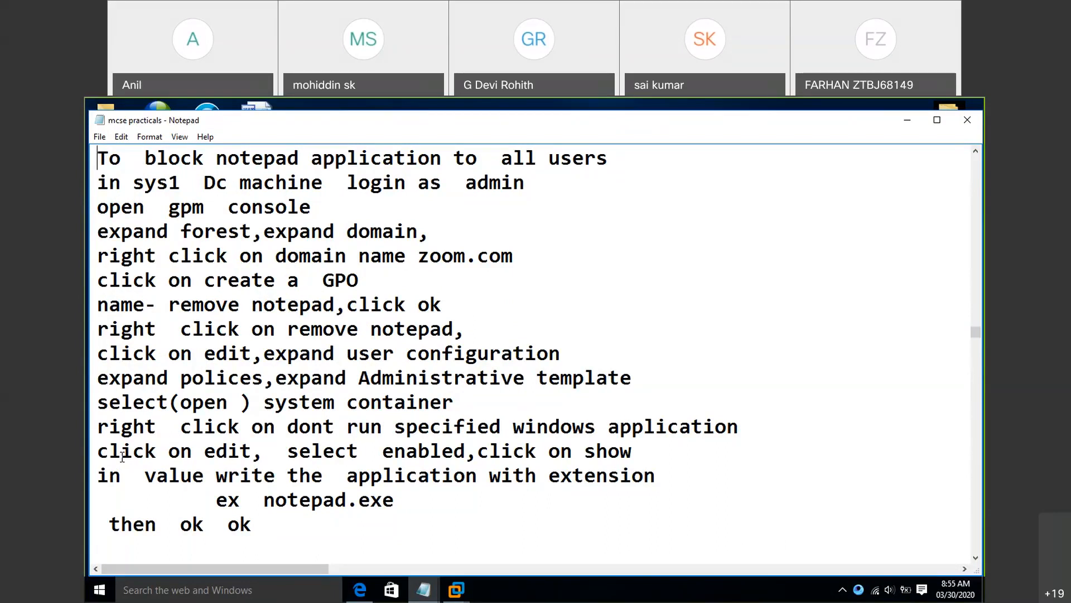
key("Down")
key("Down")
key("Down")
key("Down")
key("Down")
key("Down")
key("Down")
key("Down")
key("Down")
key("Down")
key("Down")
key("Down")
key("Down")
key("Down")
key("Down")
key("Down")
key("Down")
key("Down")
key("Down")
key("Down")
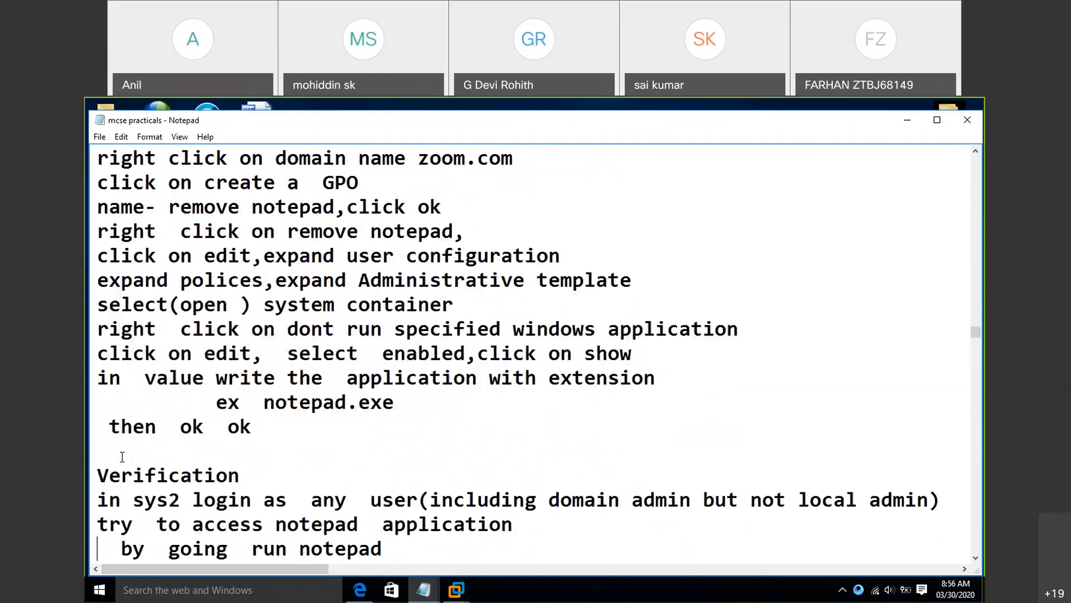
key("Down")
key("Down")
key("Down")
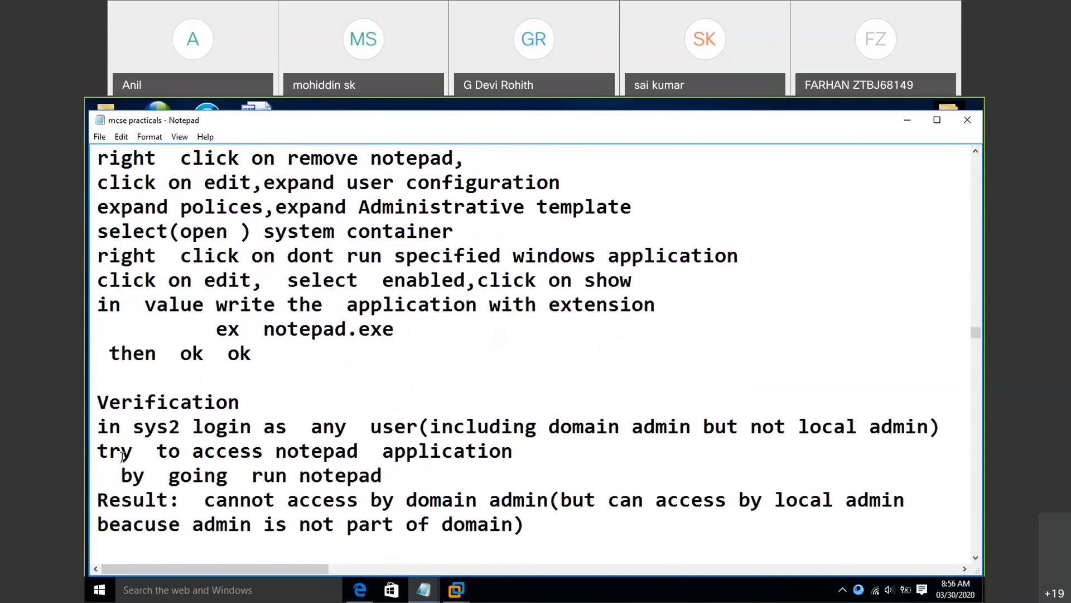
key("Down")
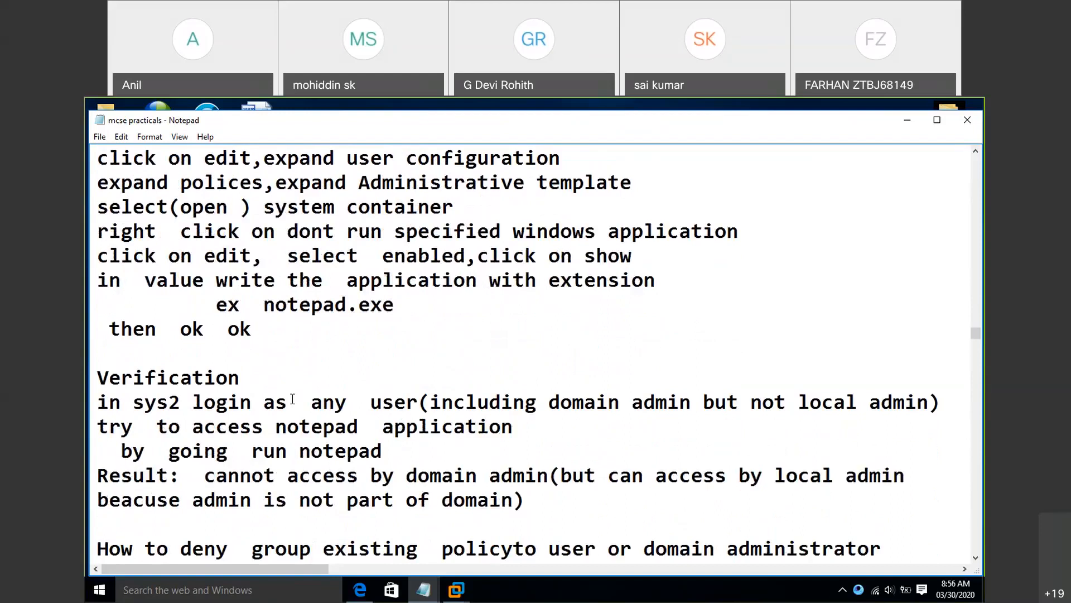
- Switch to the Windows Server 2012 VM and close the Group Policy Management Editor
left_click(458, 591)
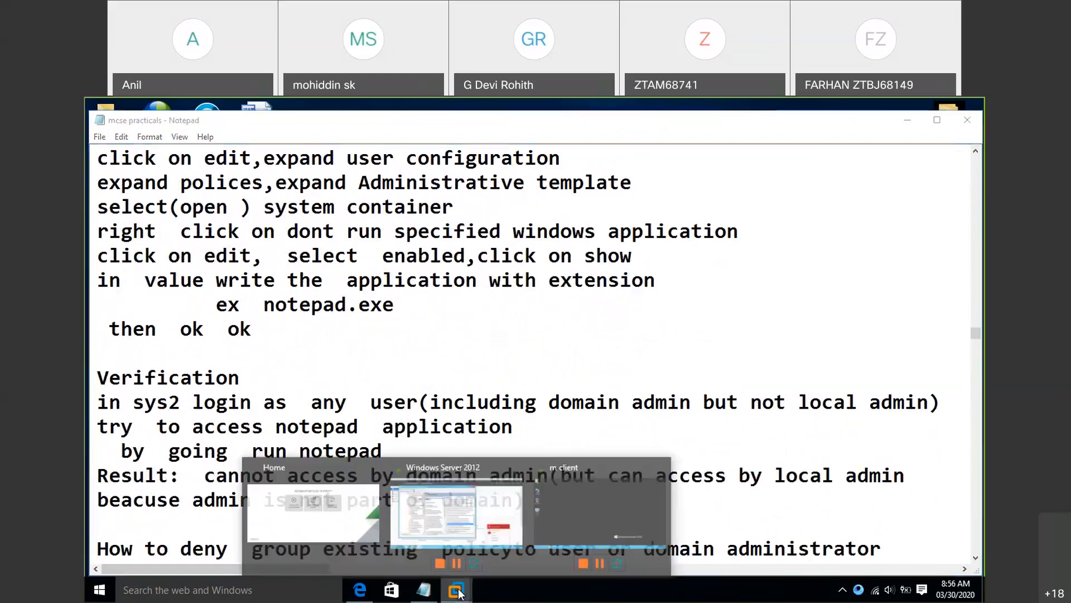
left_click(473, 533)
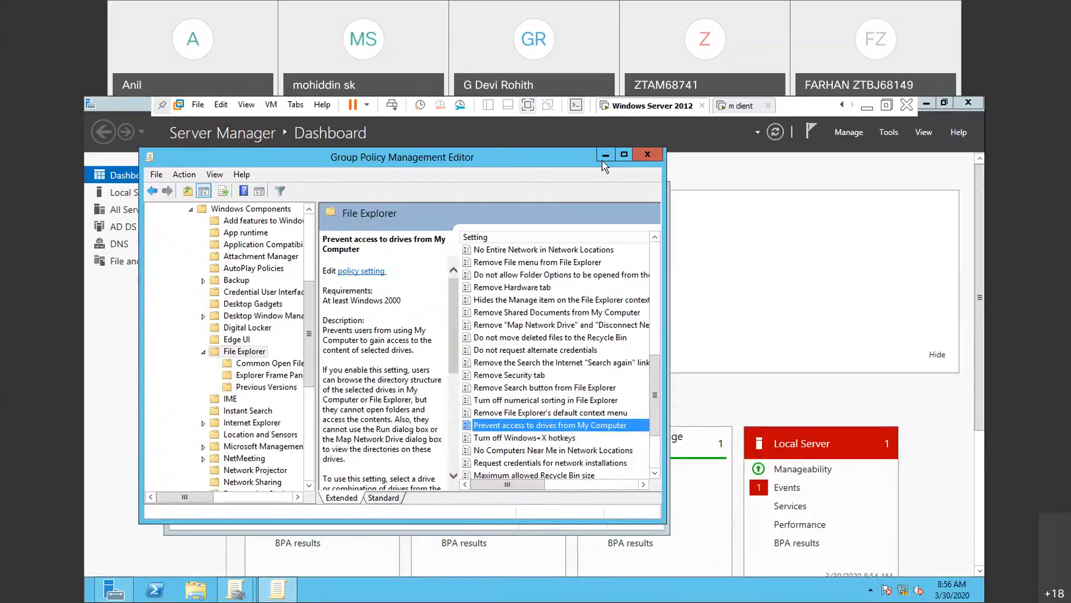
left_click(649, 155)
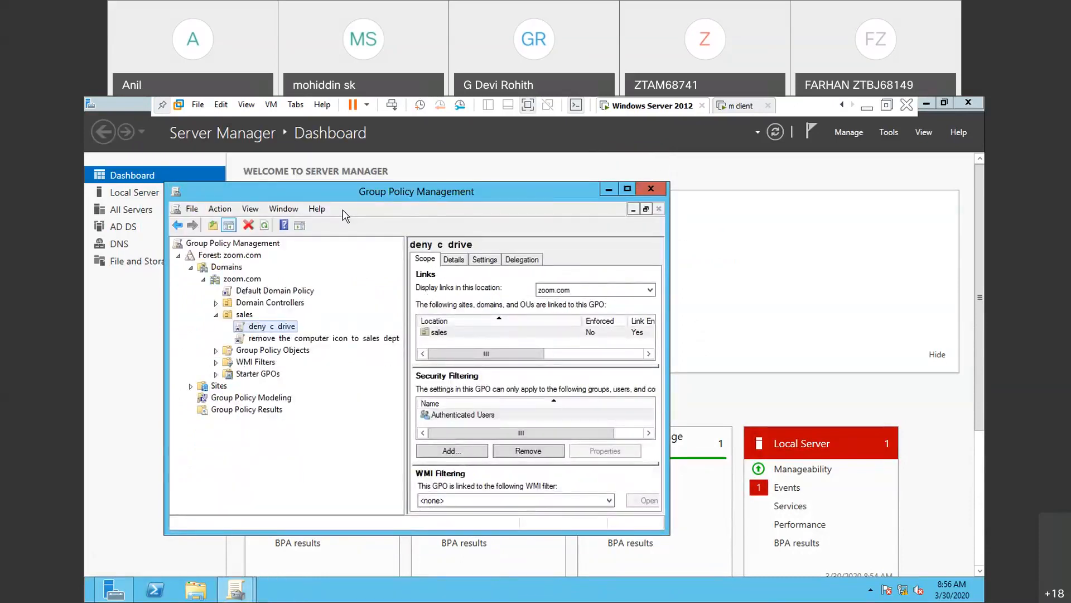
- Create a GPO named deny the notepad, linked to the zoom.com domain
left_click(237, 279)
right_click(237, 283)
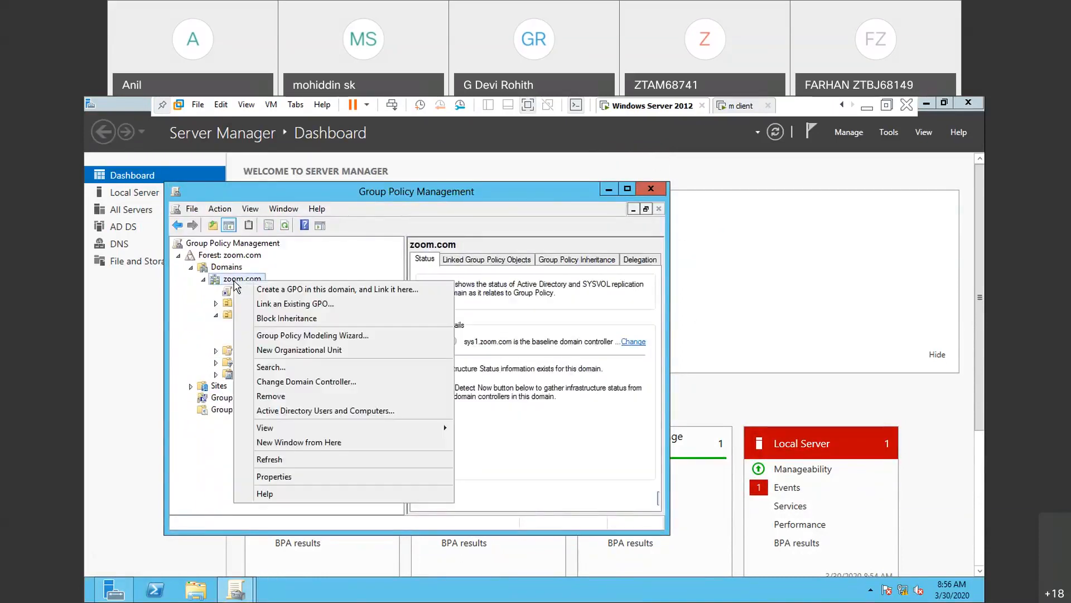
left_click(286, 290)
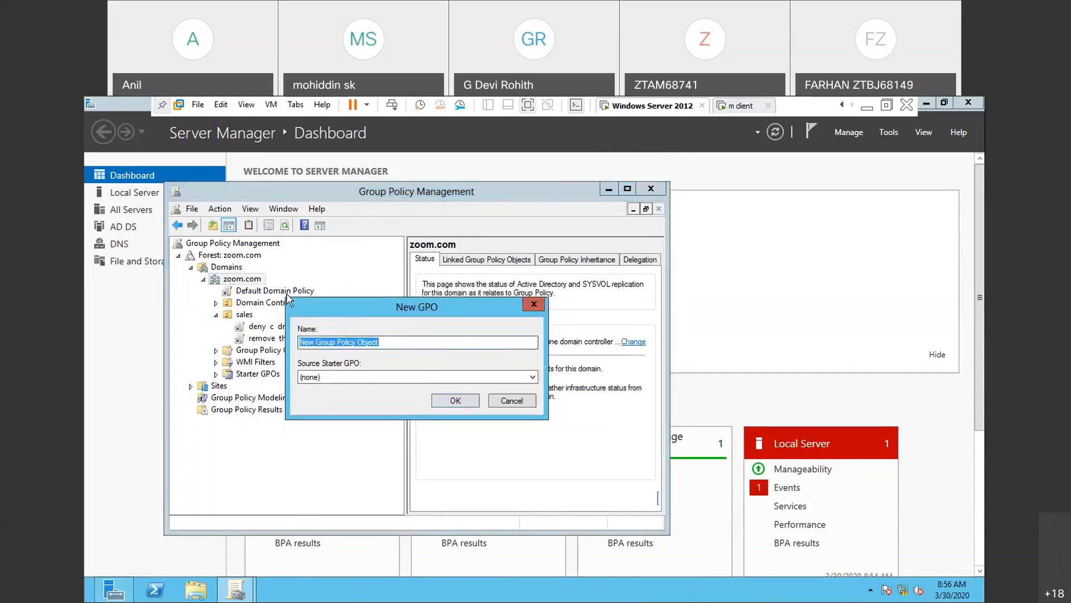
key("BackSpace")
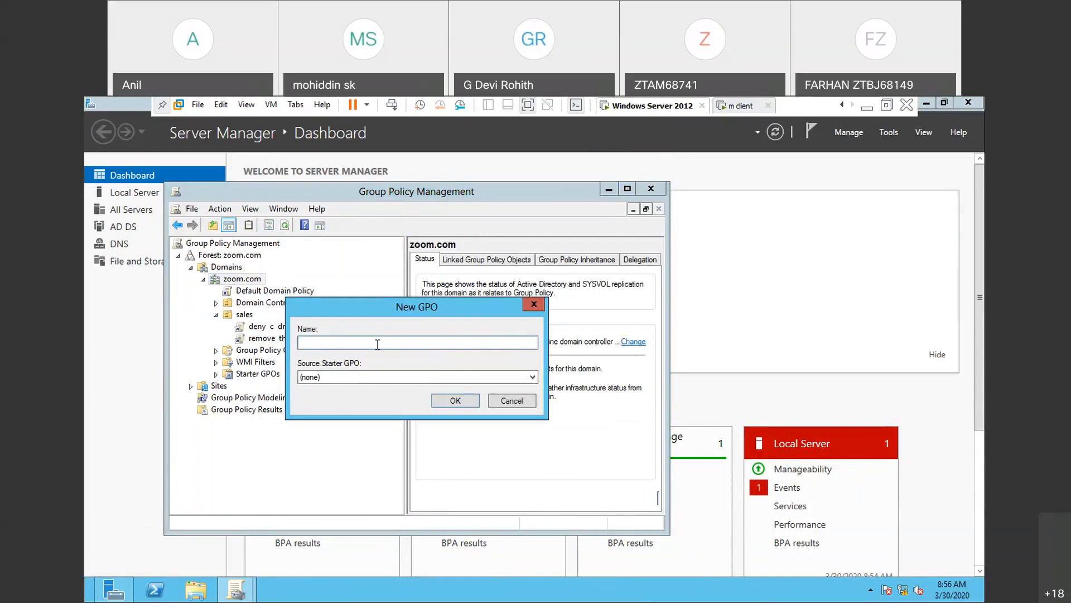
type("deny the notepad")
left_click(456, 401)
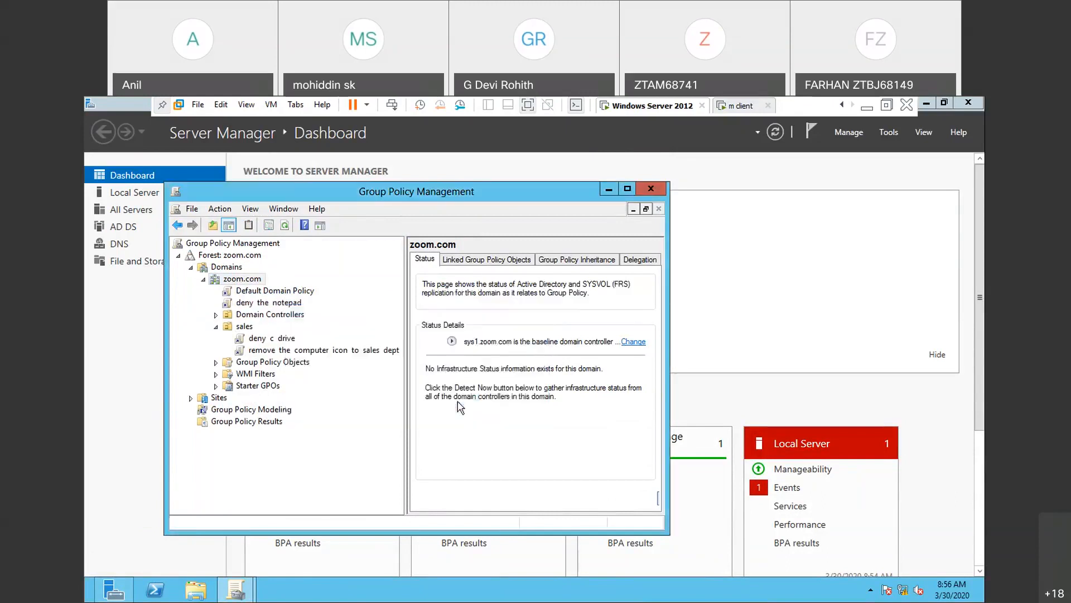
- Select the deny the notepad GPO, dismiss the link notice, and open it for editing
left_click(277, 302)
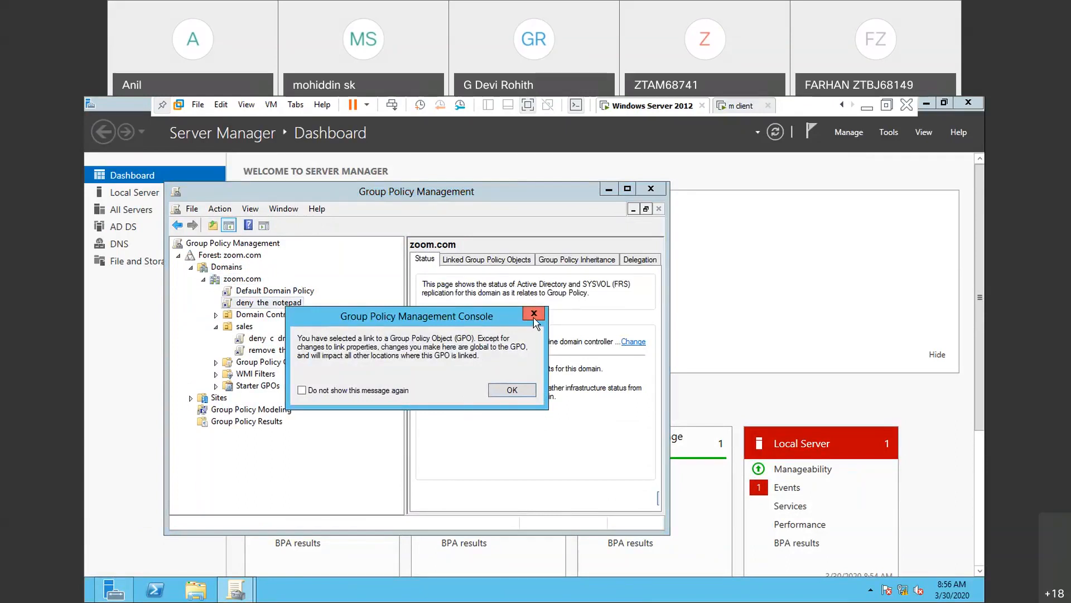
left_click(534, 313)
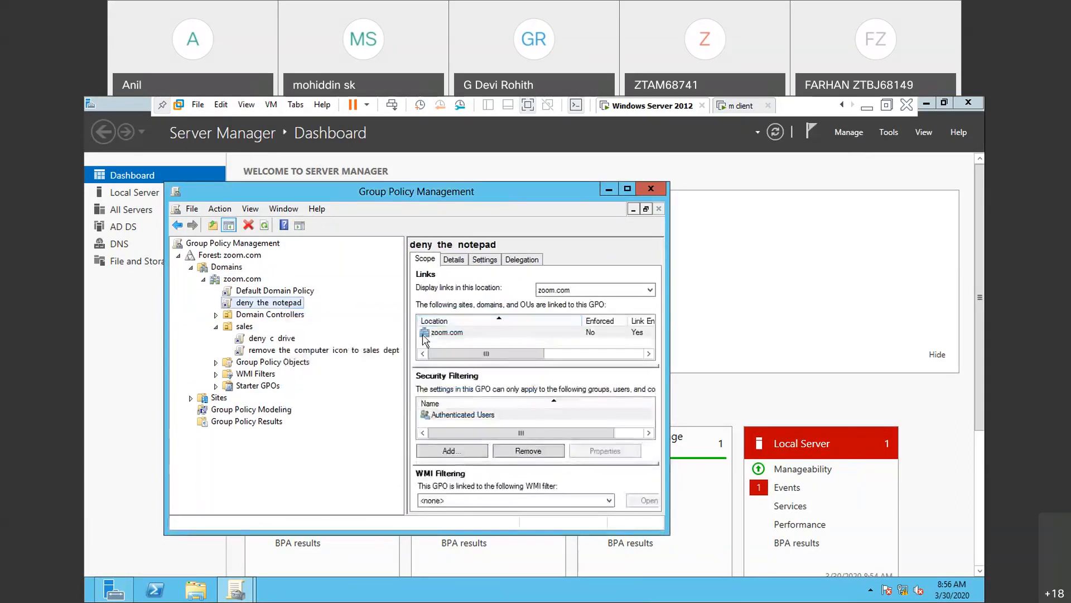
right_click(300, 307)
left_click(353, 316)
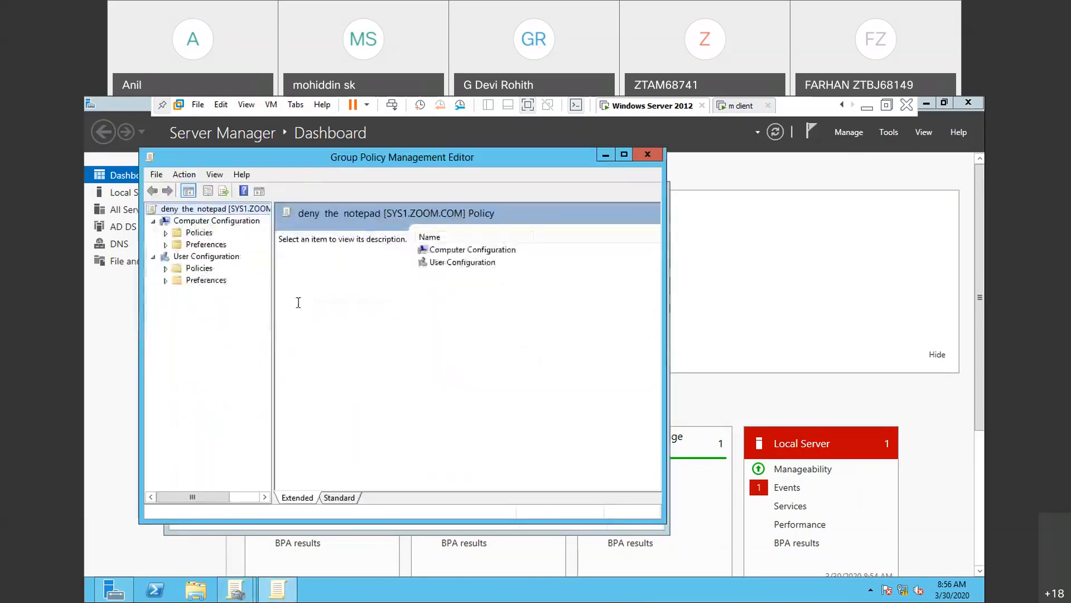
- Navigate to User Configuration > Policies > Administrative Templates > System and open Don't run specified Windows applications
double_click(202, 270)
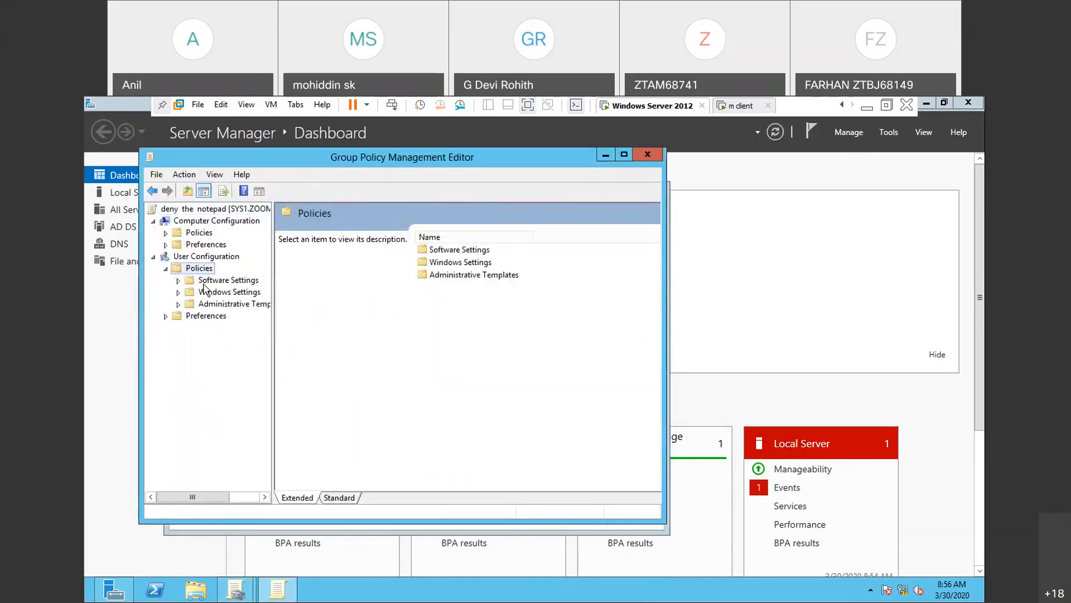
left_click(204, 306)
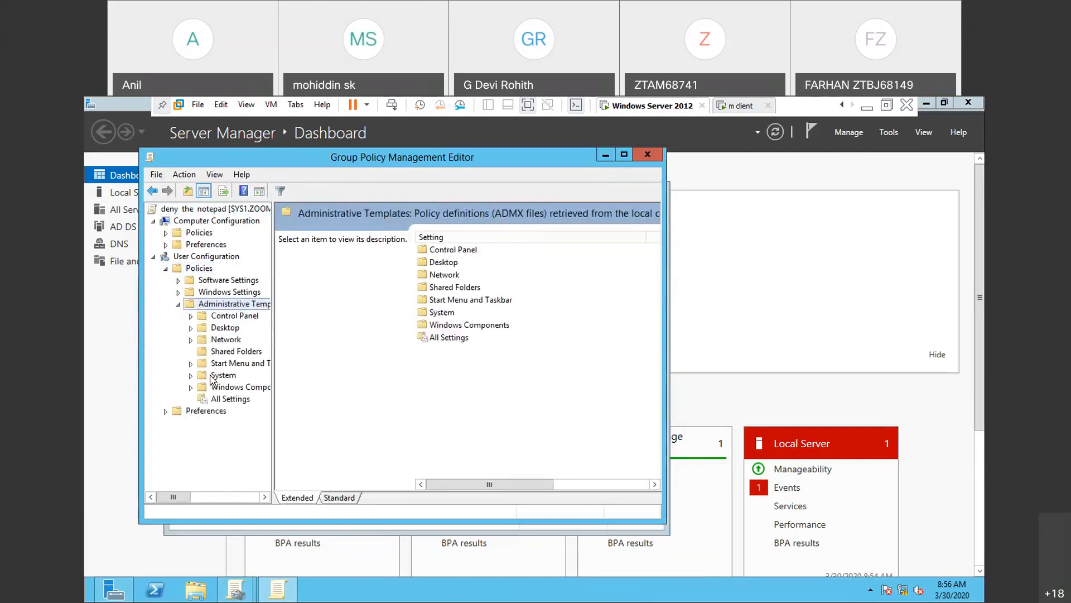
double_click(218, 376)
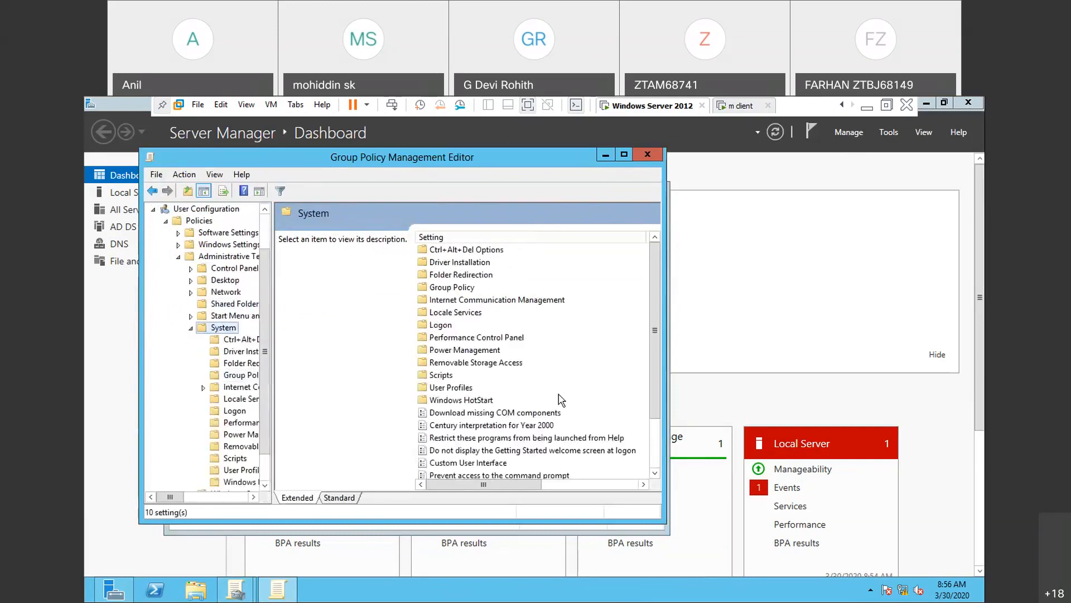
left_click_drag(655, 413, 659, 440)
left_click(530, 463)
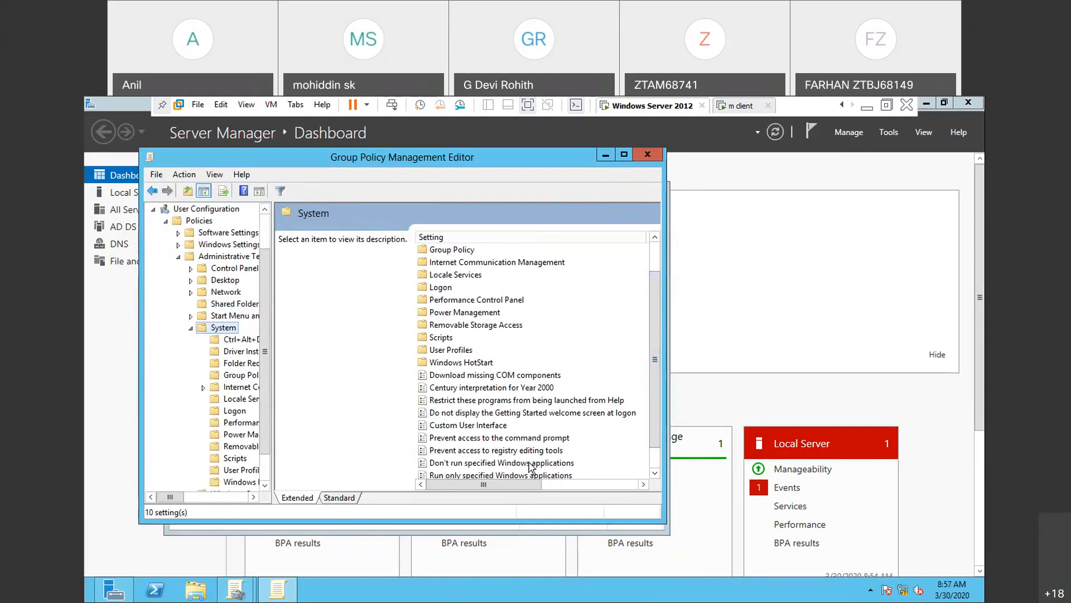
left_click(531, 466)
right_click(530, 465)
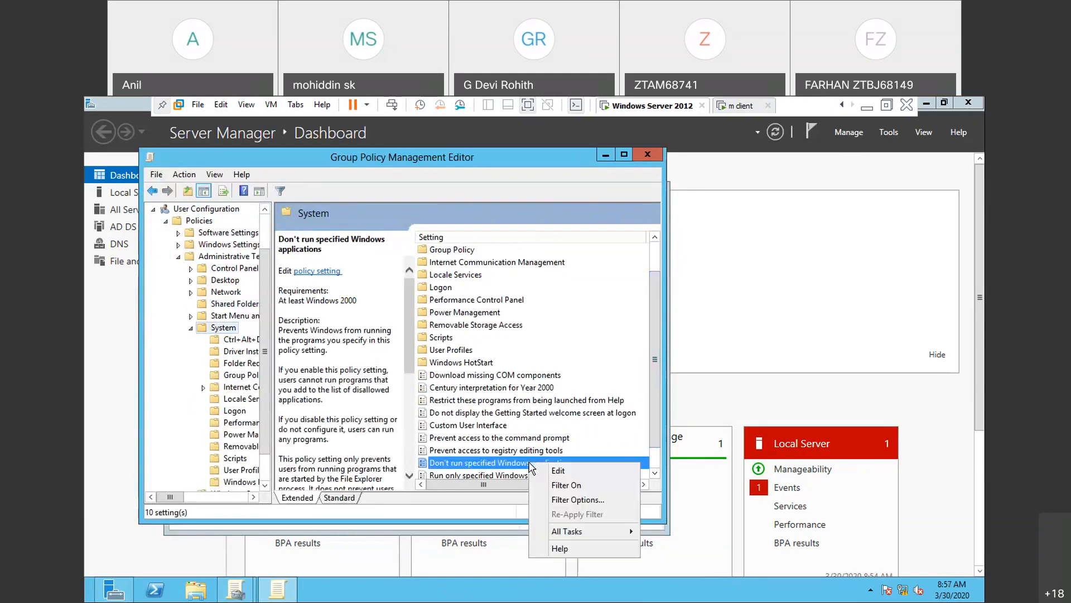
left_click(569, 473)
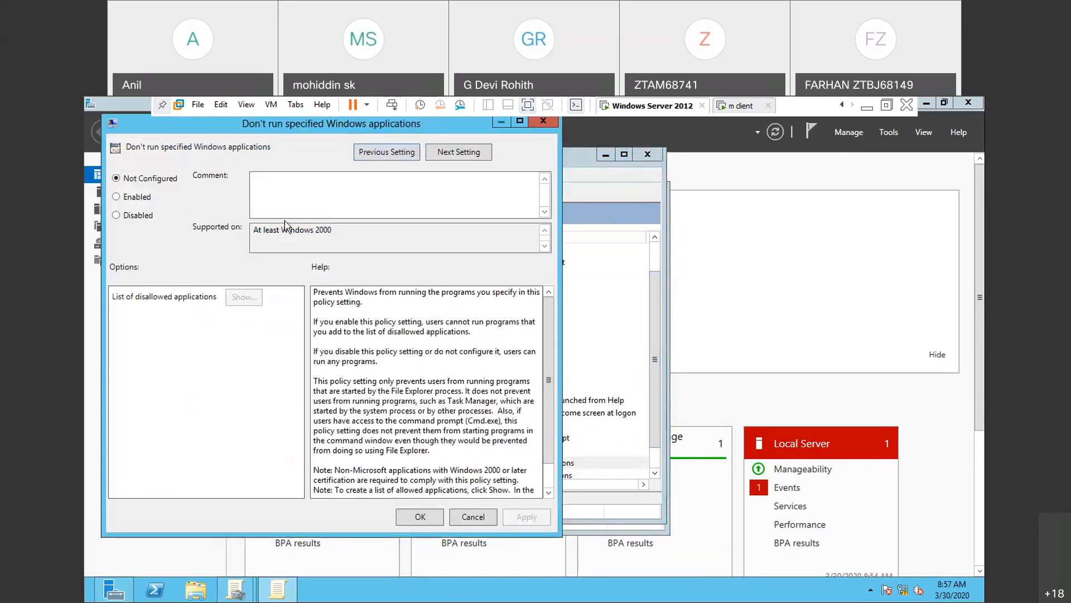
- Enable Don't run specified Windows applications with notepad.exe in the list of disallowed applications, then apply and close
left_click(116, 198)
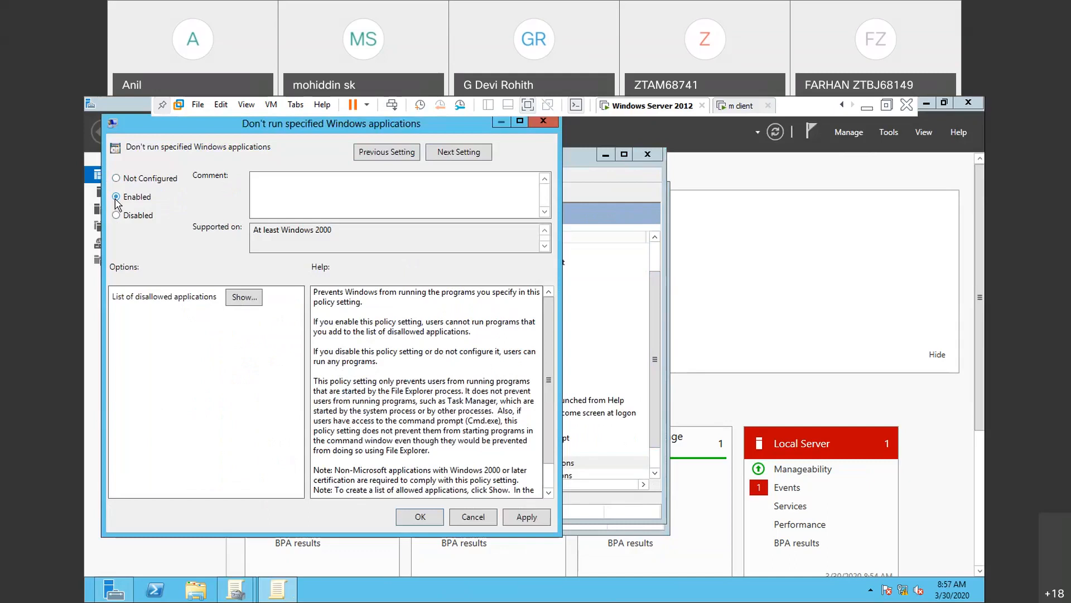
left_click(244, 297)
left_click(220, 202)
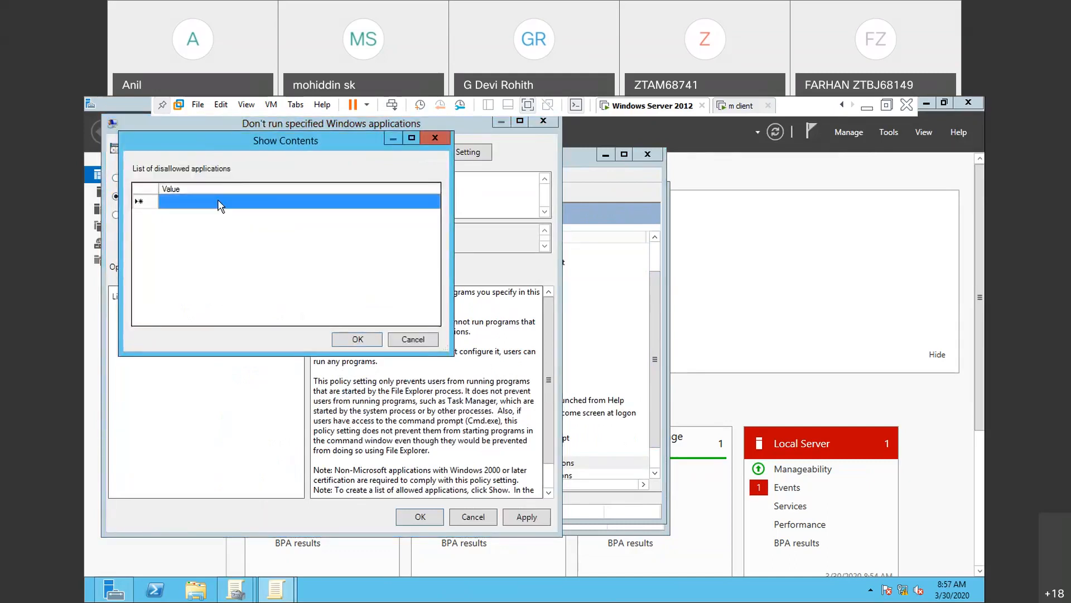
type("notepad")
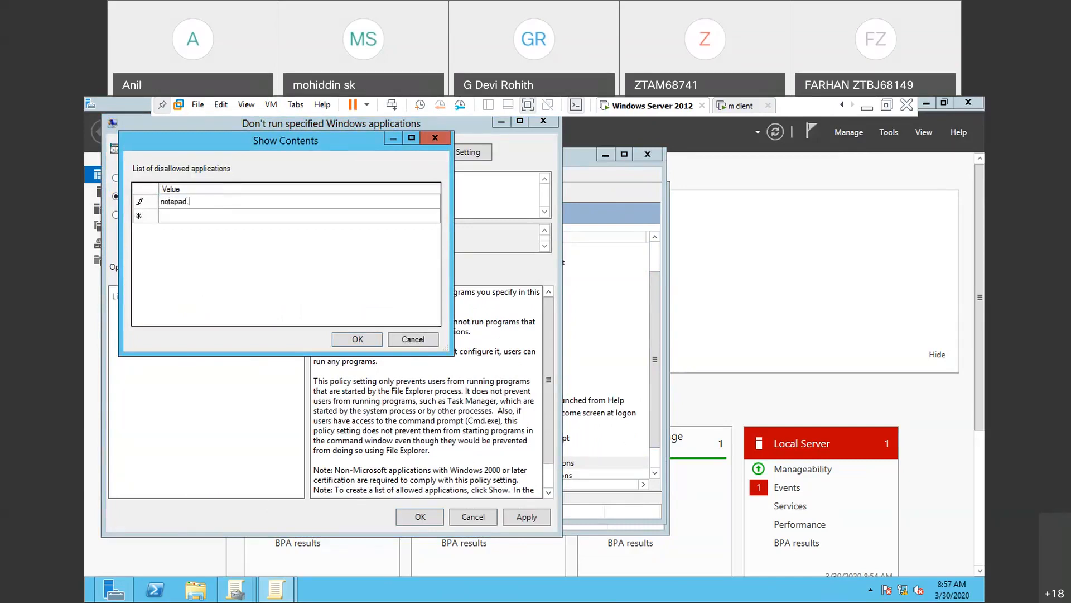
type(".exe")
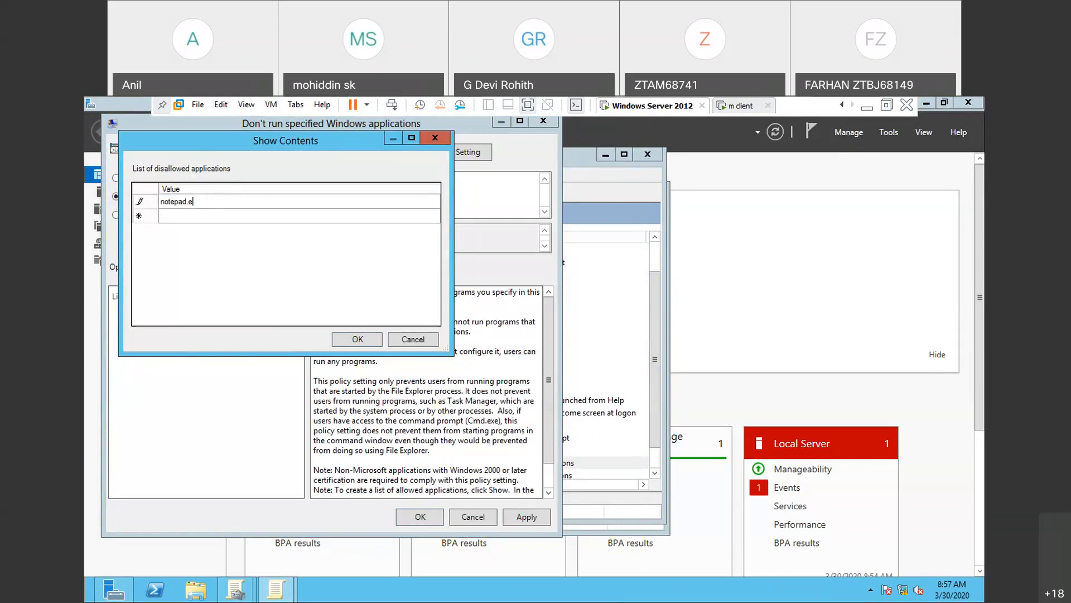
left_click(357, 340)
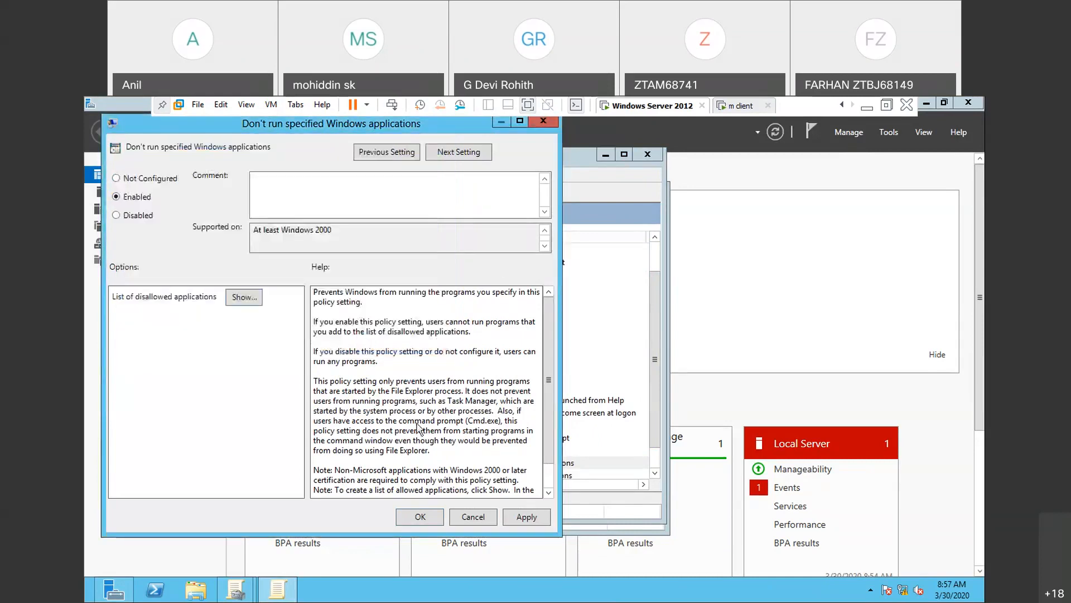
left_click(516, 525)
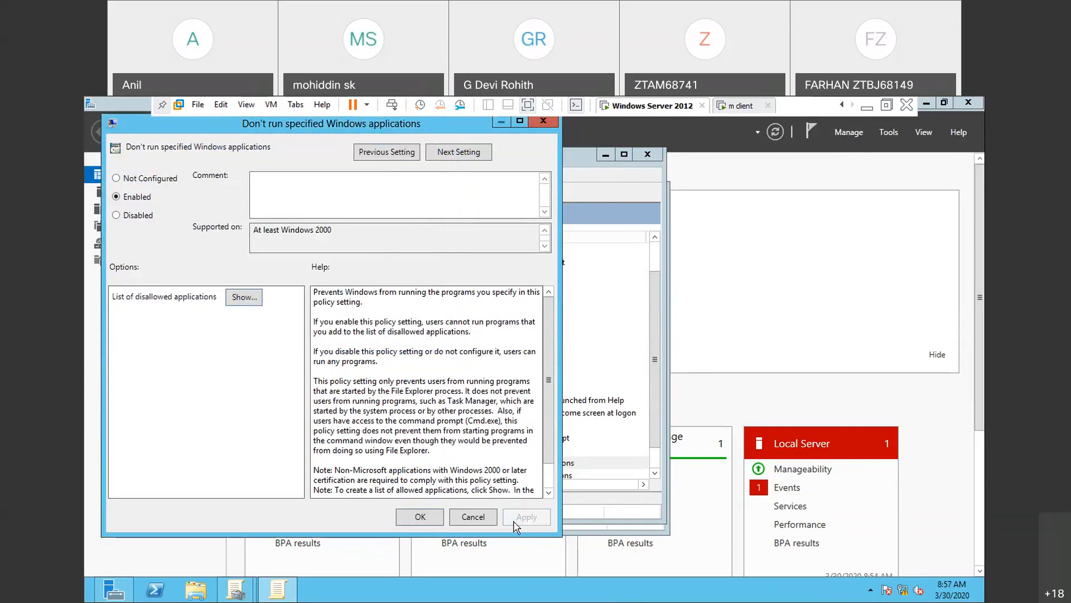
left_click(420, 516)
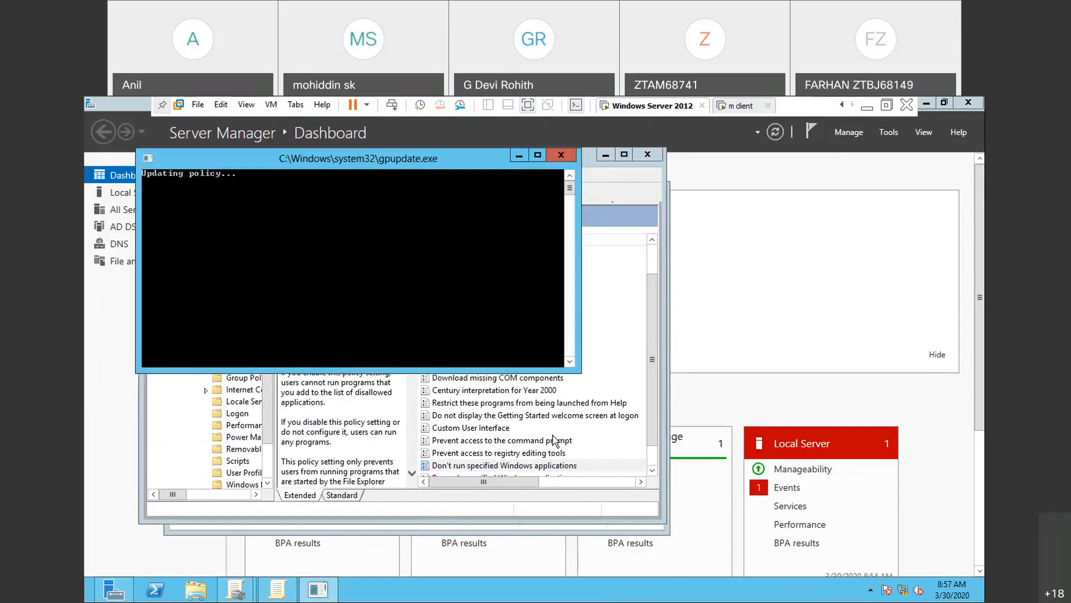
- Bring up the gpupdate window, then switch to the m client VM
left_click(556, 439)
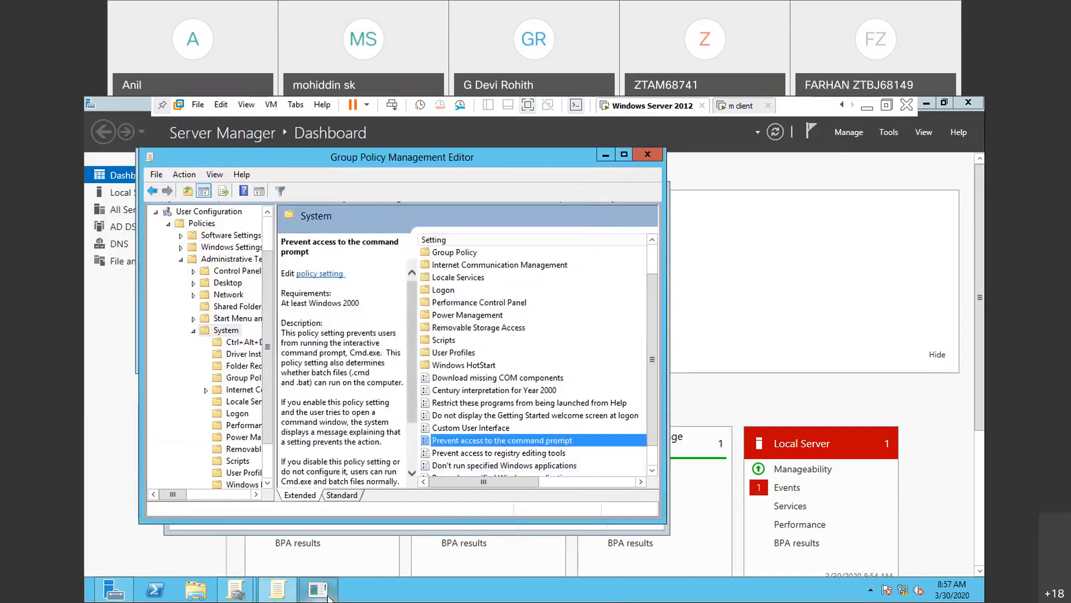
left_click(318, 589)
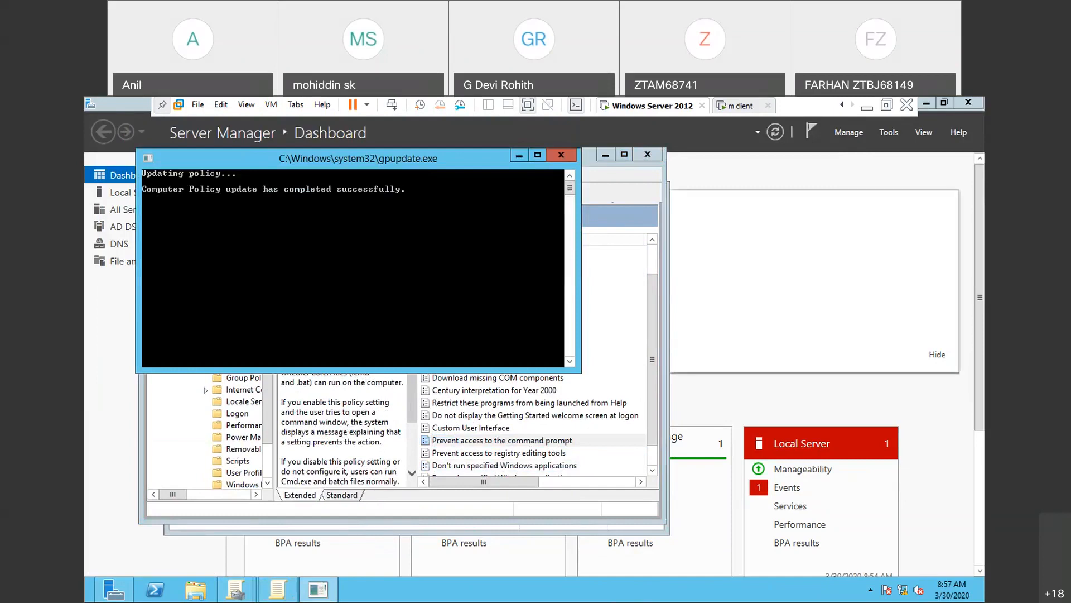
left_click(736, 109)
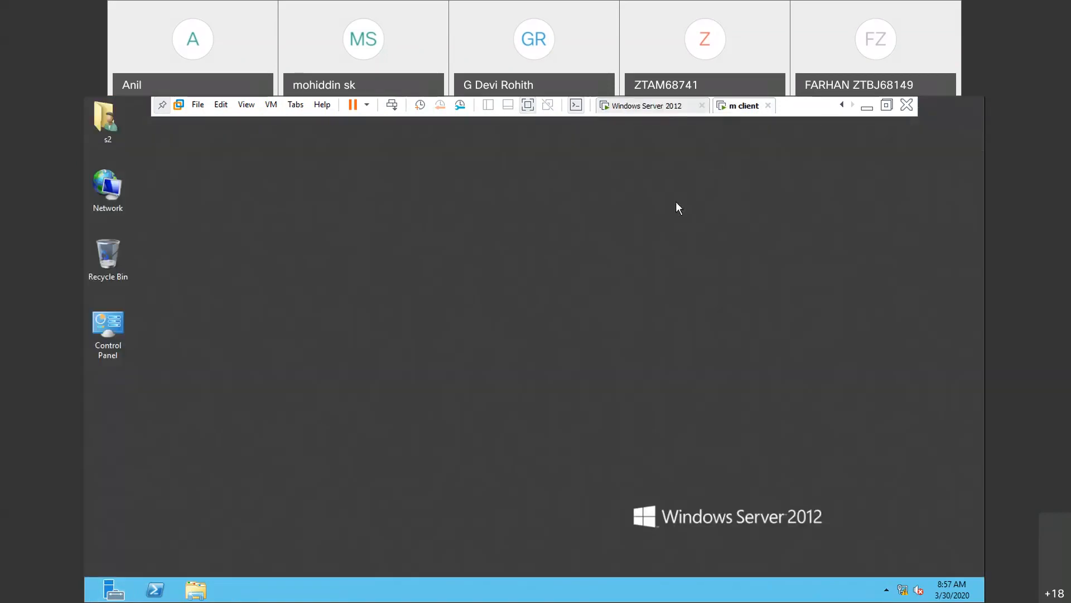
- Sign out of the client, sign back in as ZOOM\s2, and cancel the Shutdown Event Tracker
key("ctrl+alt+Insert")
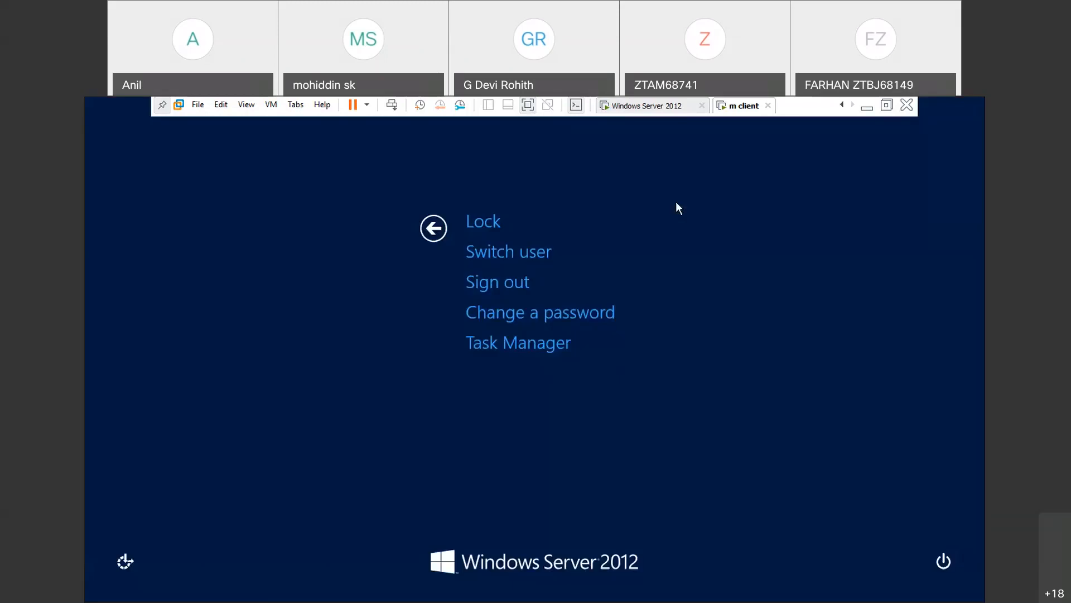
left_click(523, 280)
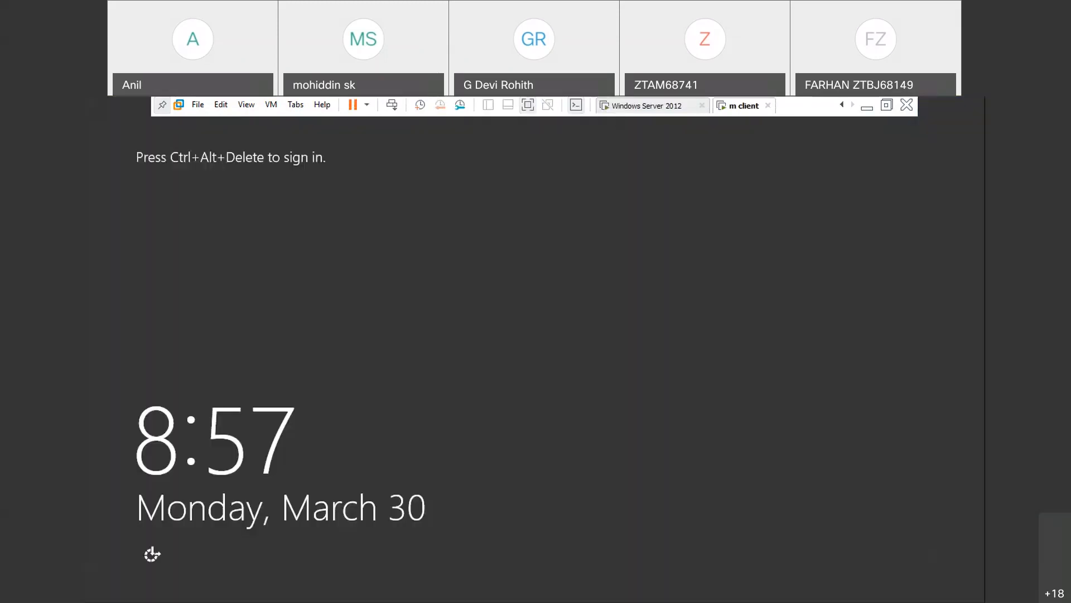
key("ctrl+alt+Insert")
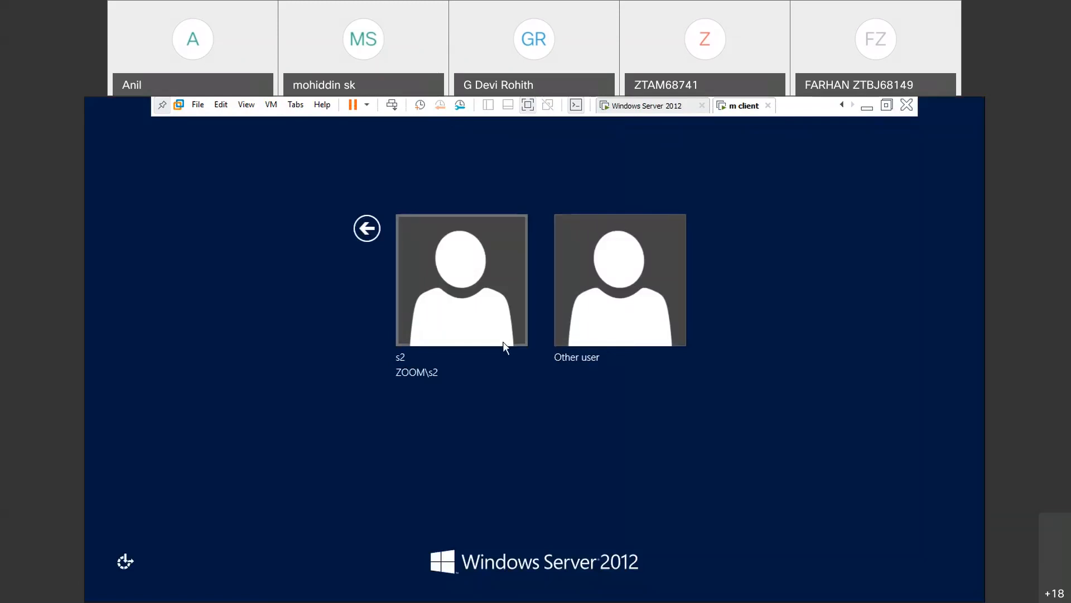
left_click(478, 327)
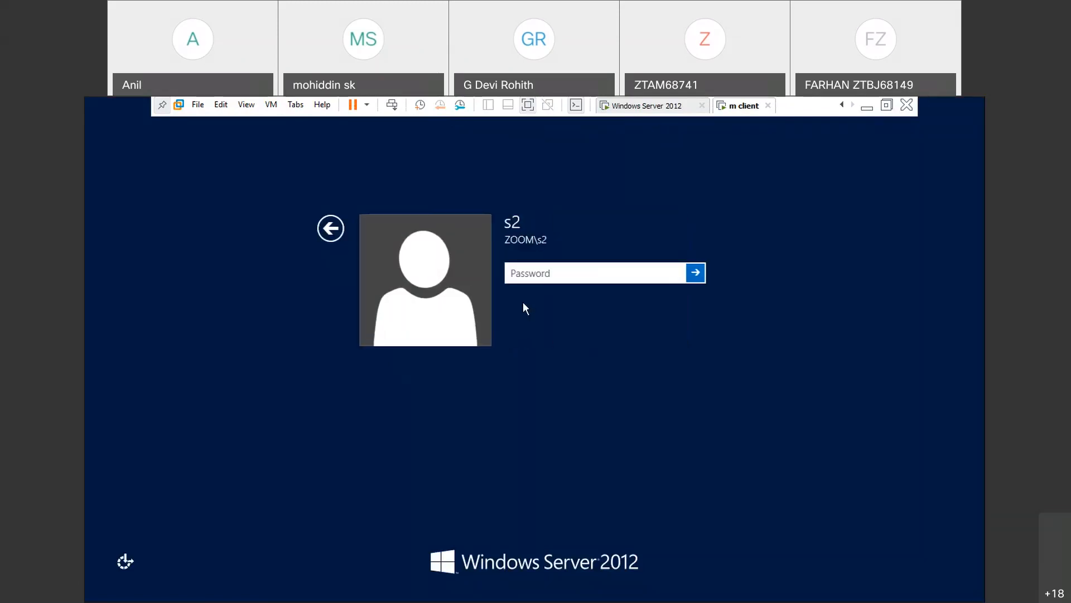
key("Return")
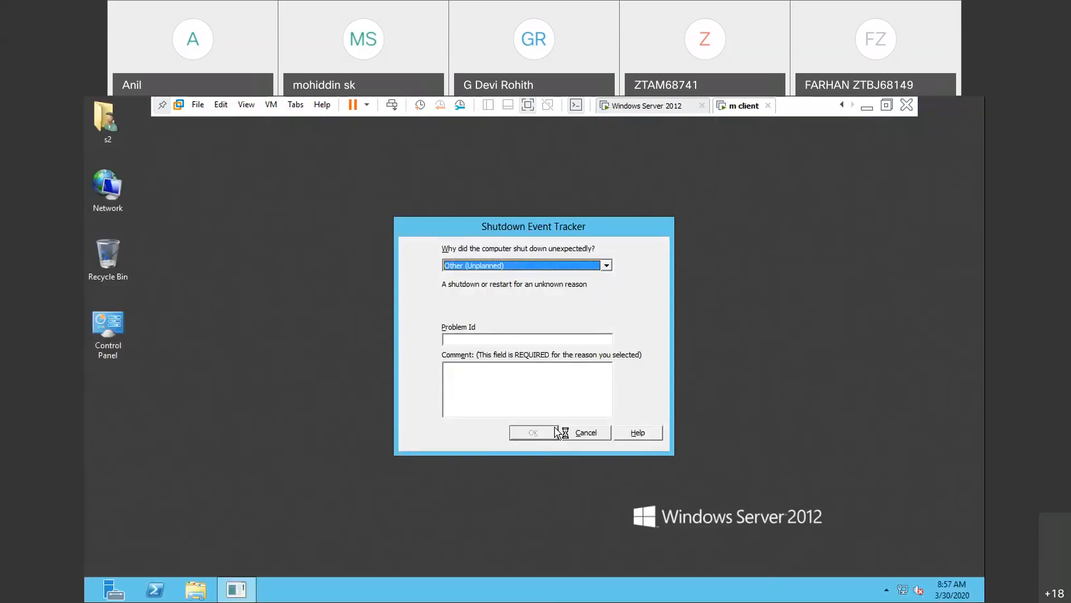
left_click(580, 439)
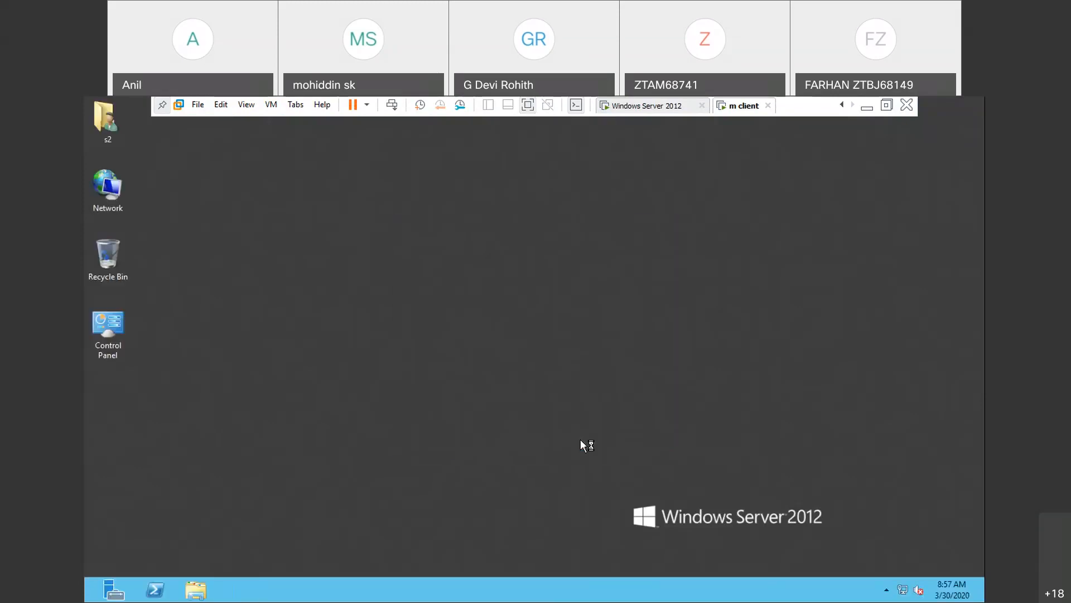
- Test launching notepad from the Run dialog, then close the restriction message and the Run dialog
key("super+r")
type("no")
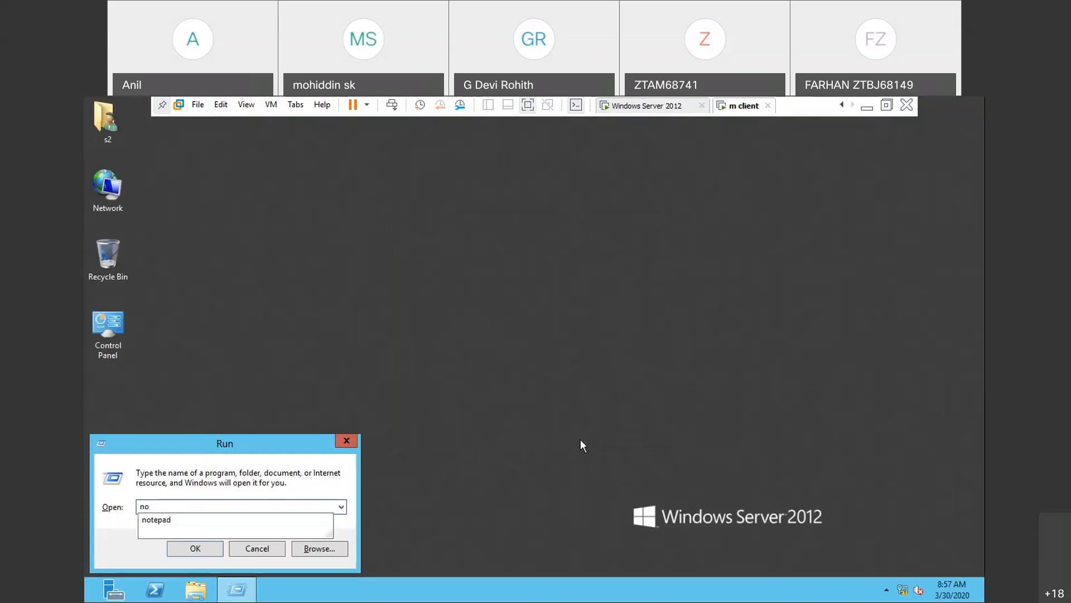
key("Down")
key("Return")
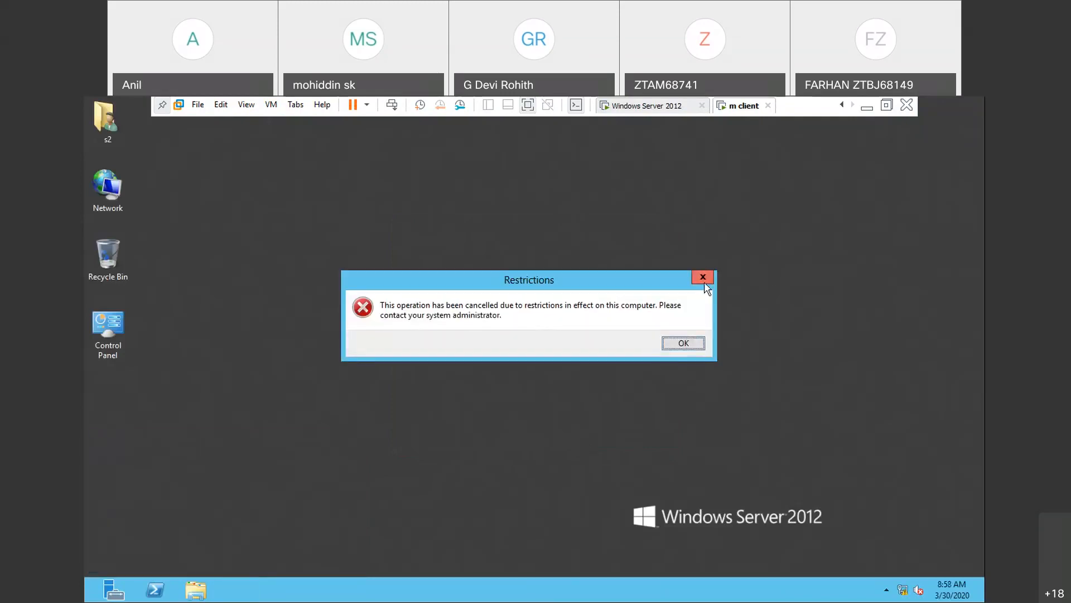
left_click(703, 277)
left_click(704, 283)
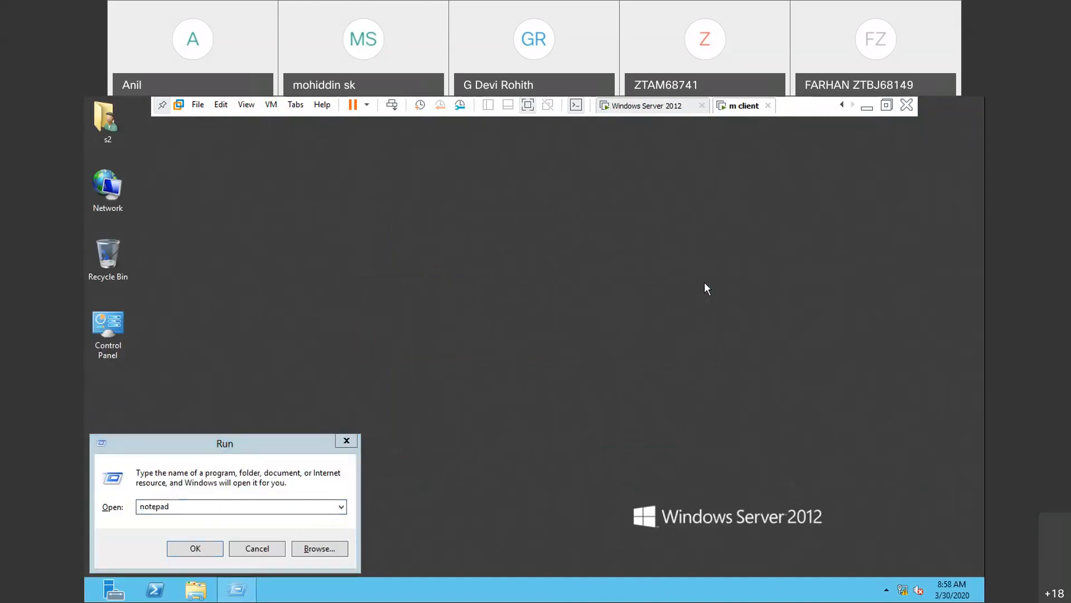
left_click(347, 441)
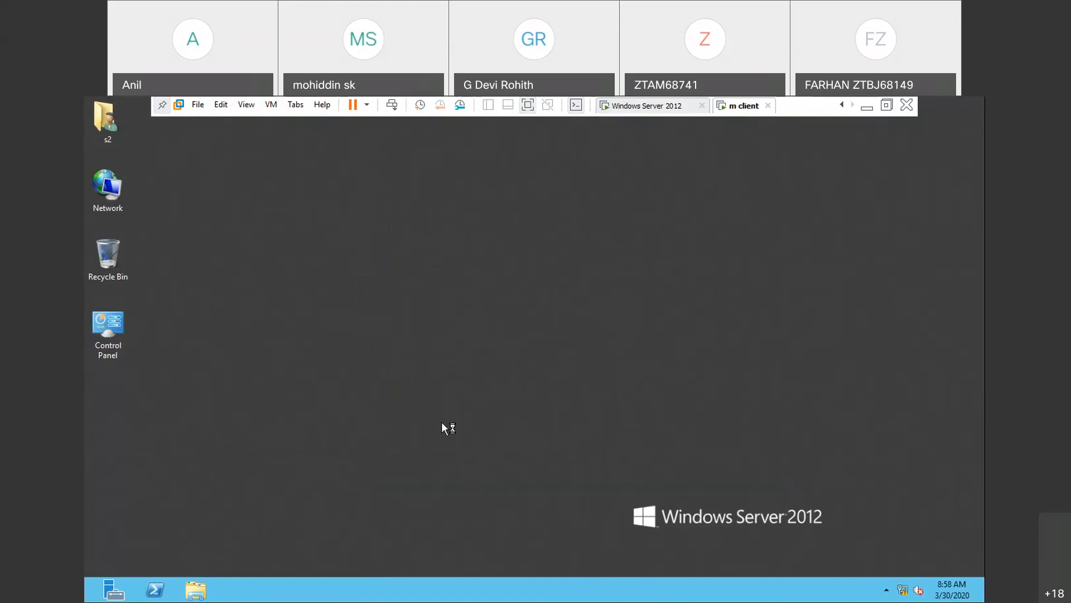
- Sign out and sign in as other user u3, dismissing the Shutdown Event Tracker
key("ctrl+alt+Insert")
left_click(508, 284)
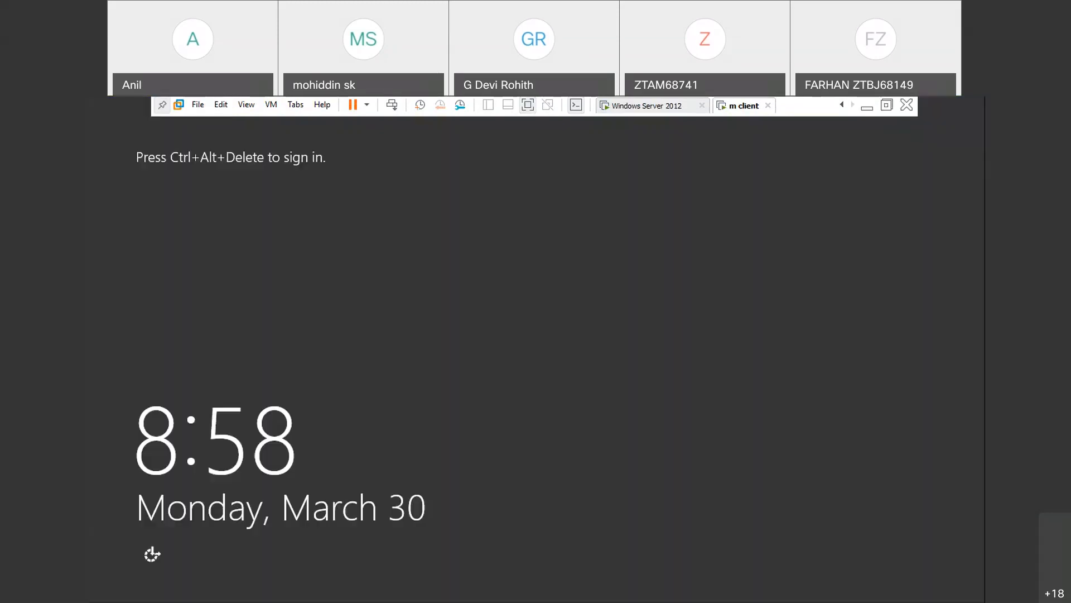
key("ctrl+alt+Insert")
left_click(607, 340)
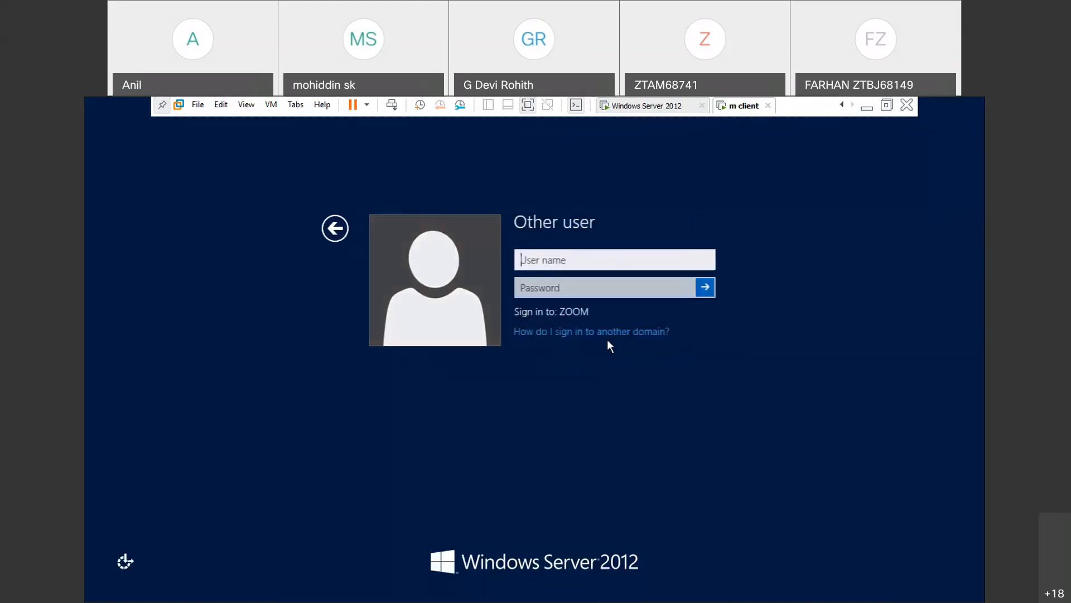
type("u3")
key("Return")
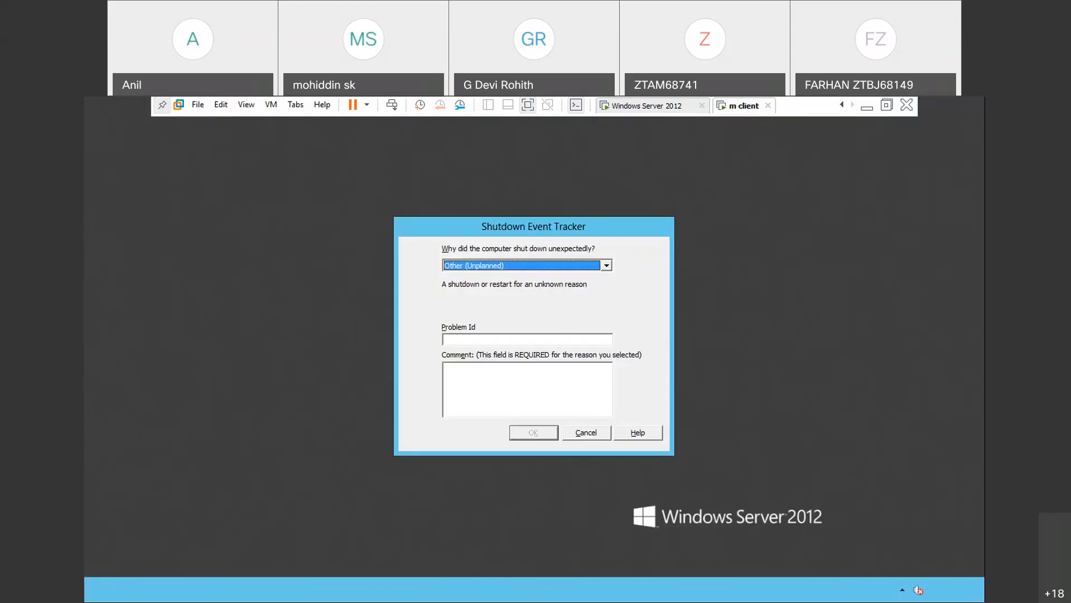
key("Escape")
left_click(701, 274)
- Open the Run dialog, then sign out of the u3 session
key("super+r")
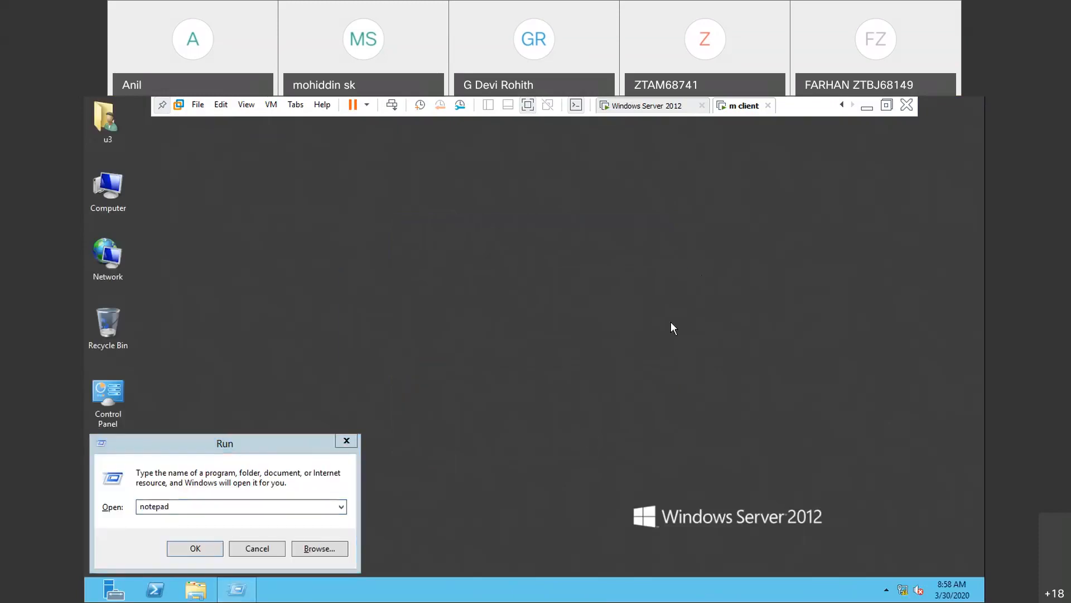
key("ctrl+alt+Insert")
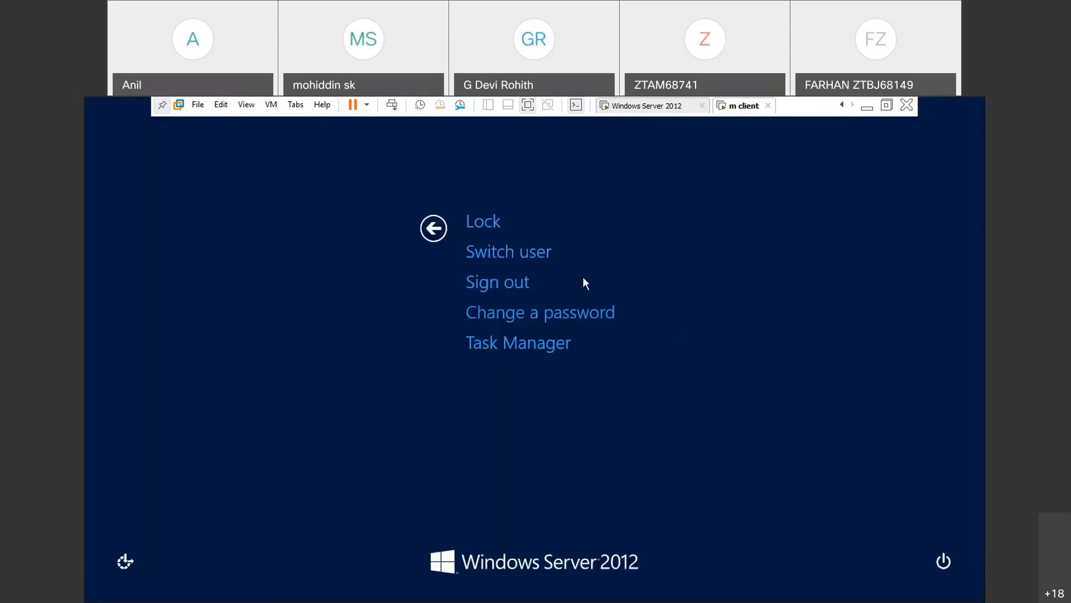
left_click(520, 282)
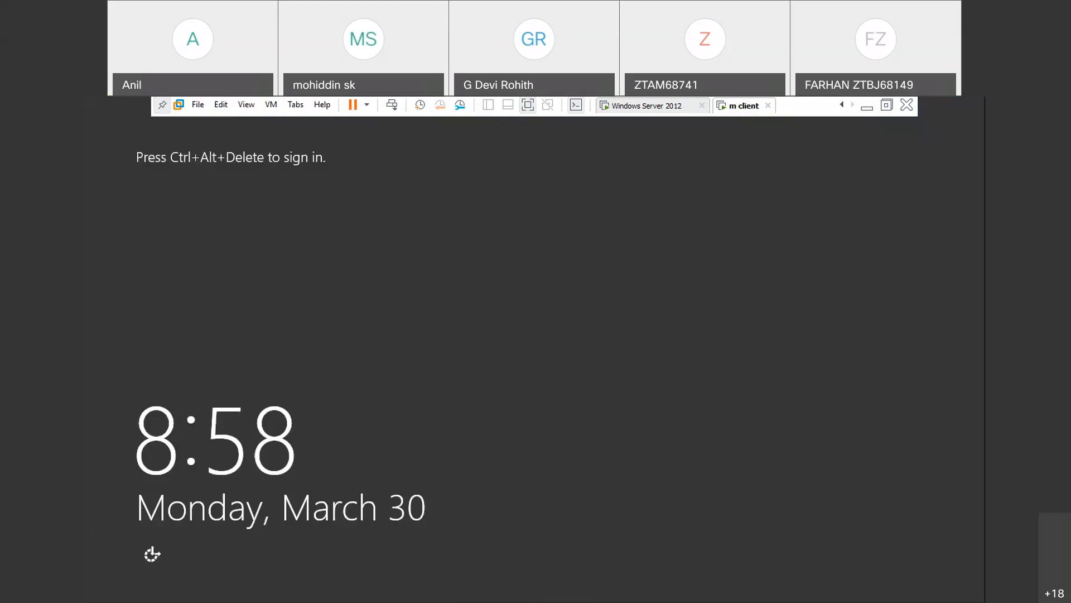
key("ctrl+alt+Insert")
left_click(580, 311)
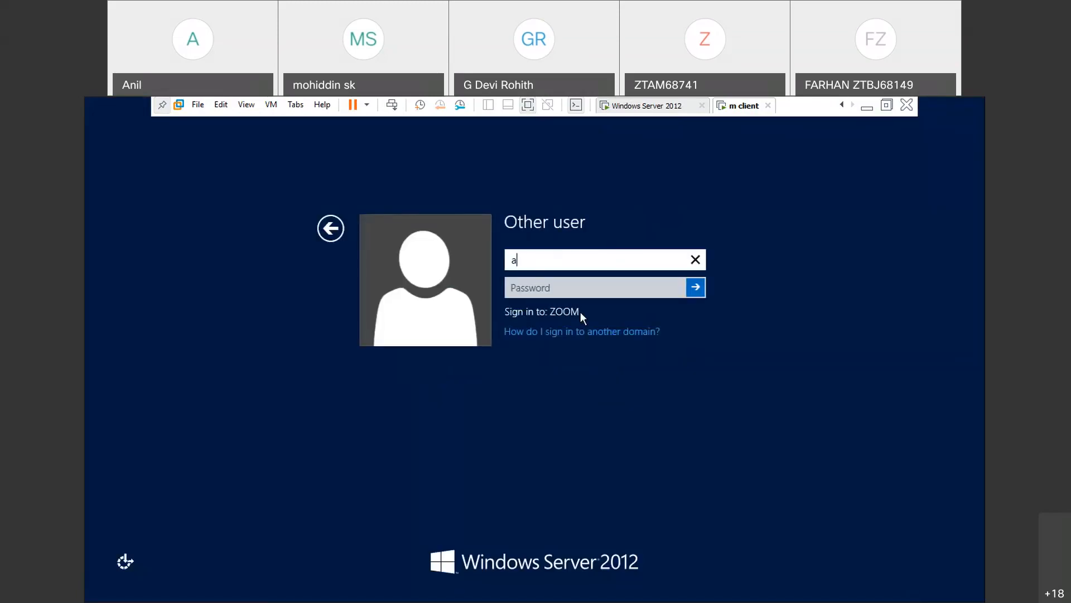
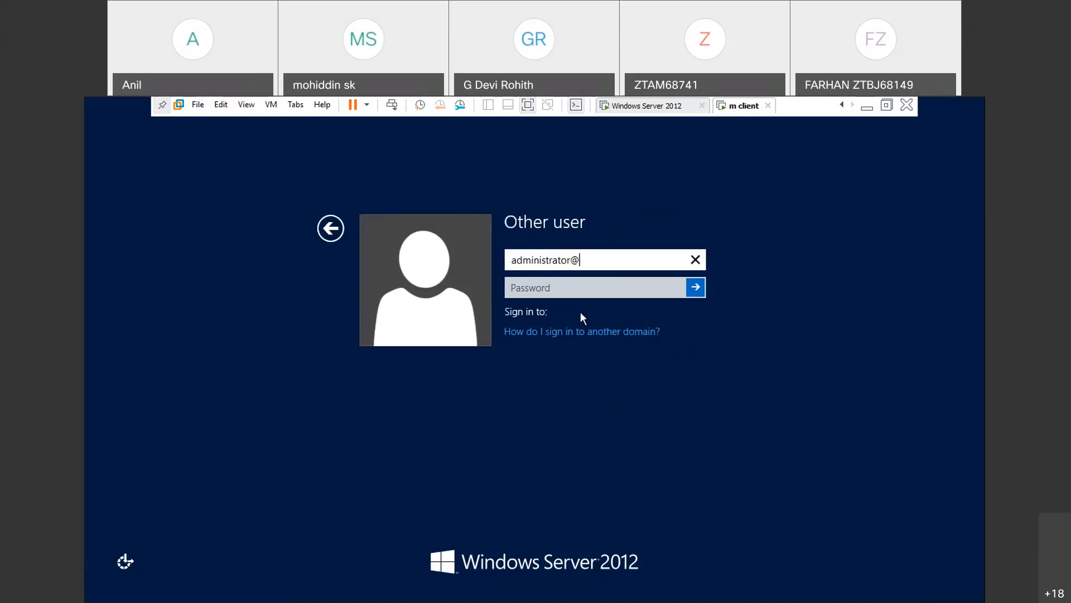
left_click(567, 287)
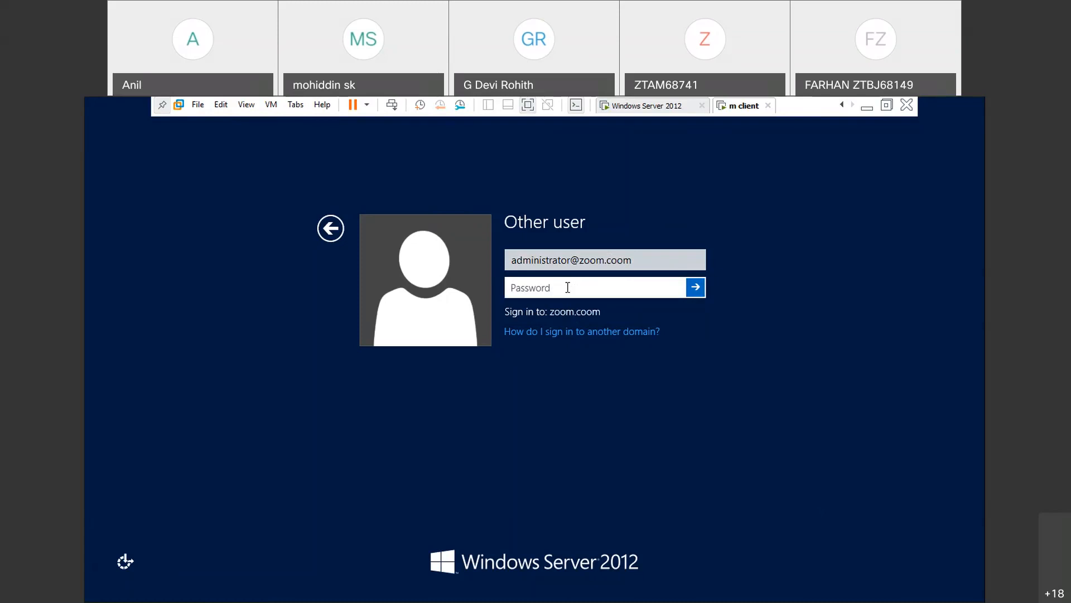
type("********")
key("Return")
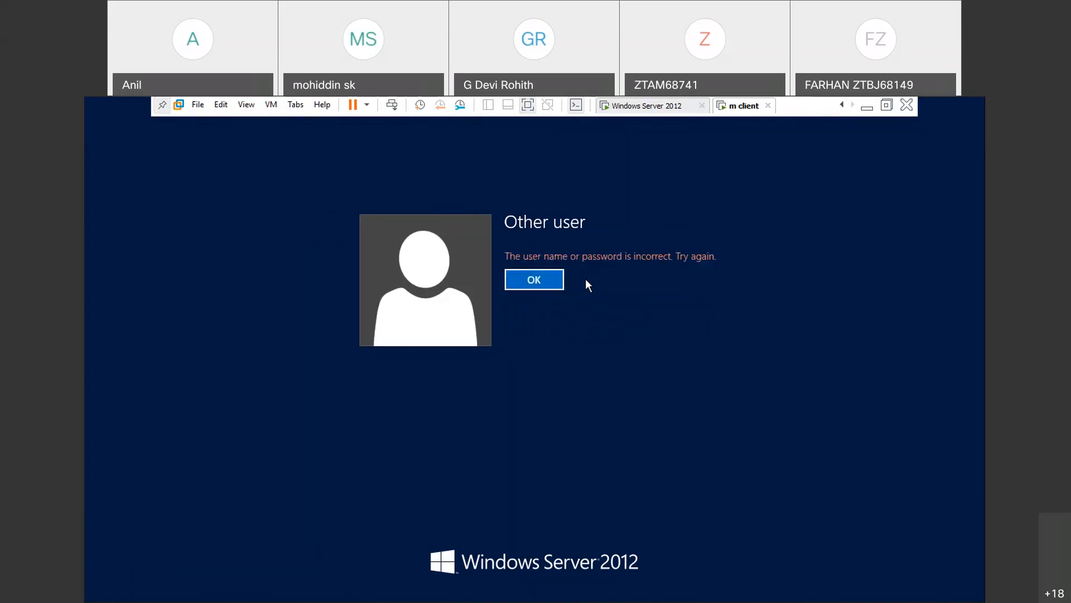
left_click(542, 282)
left_click(676, 254)
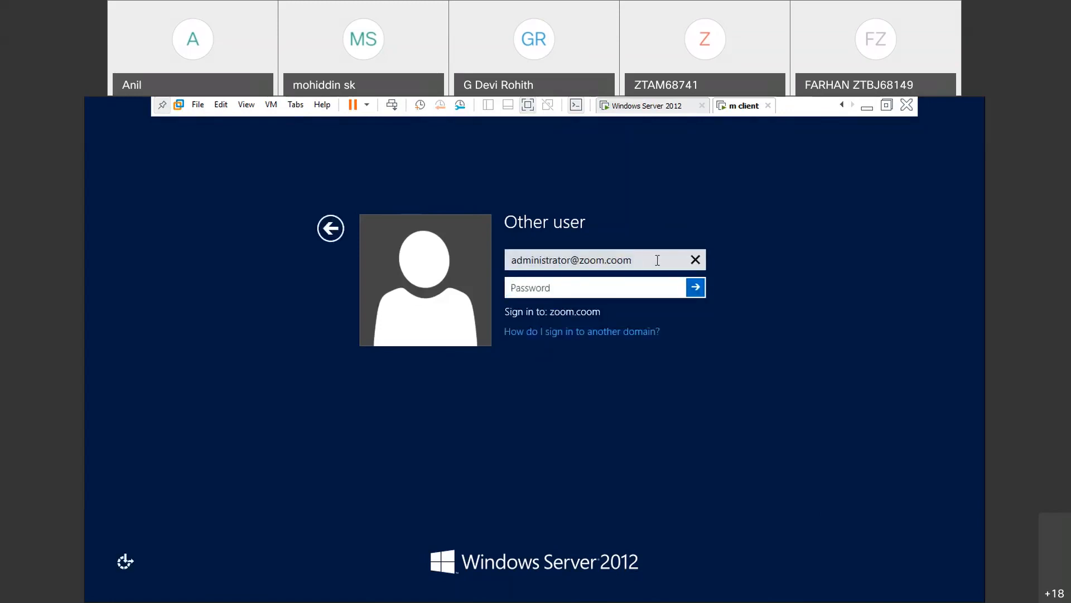
left_click(658, 260)
key("BackSpace")
key("BackSpace")
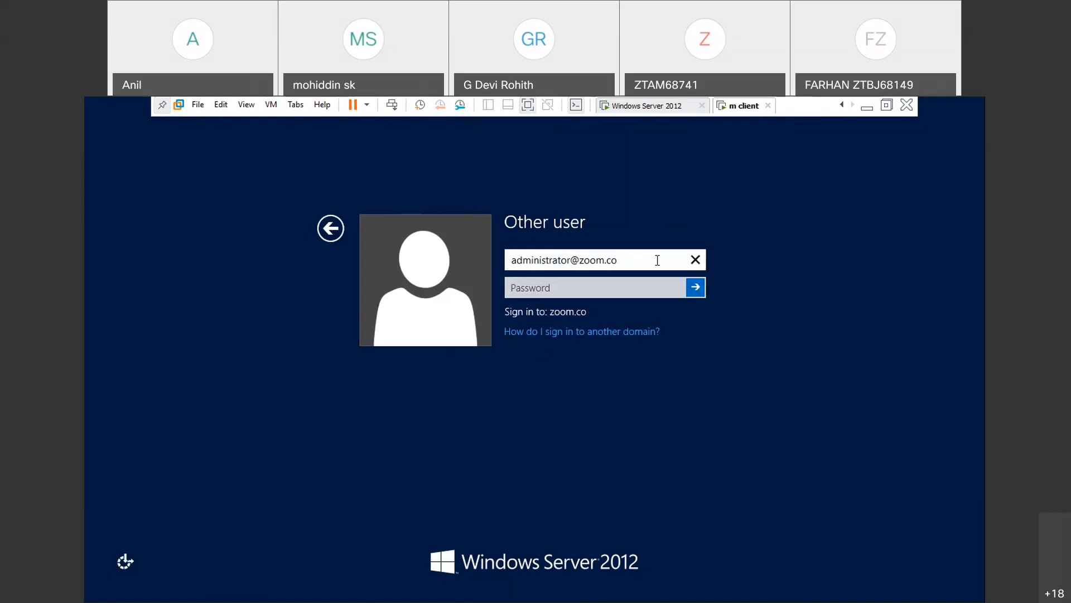
type("m")
left_click(552, 293)
type("*******")
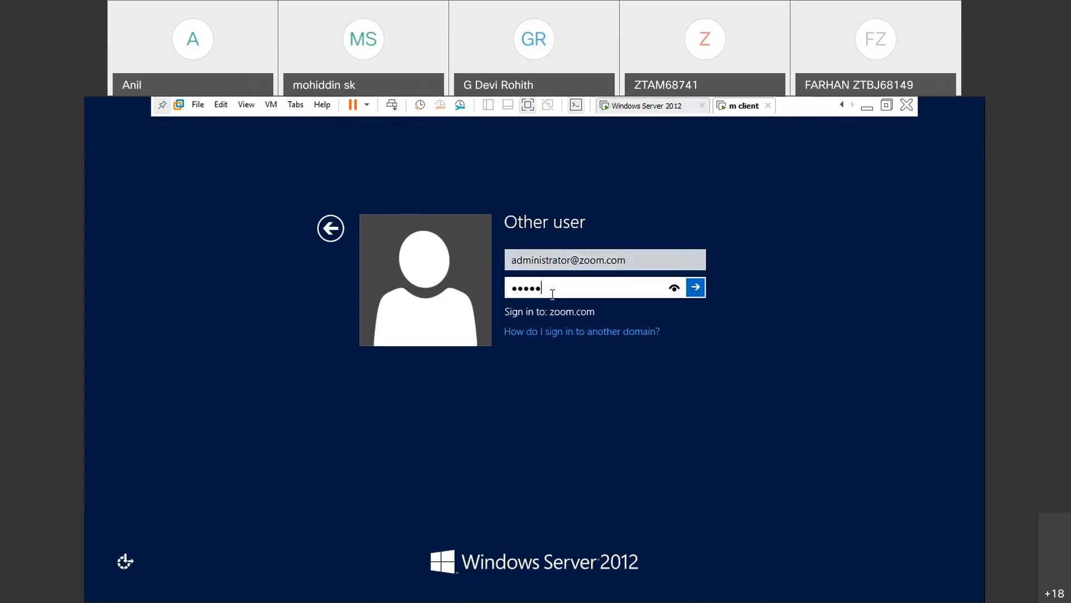
key("Return")
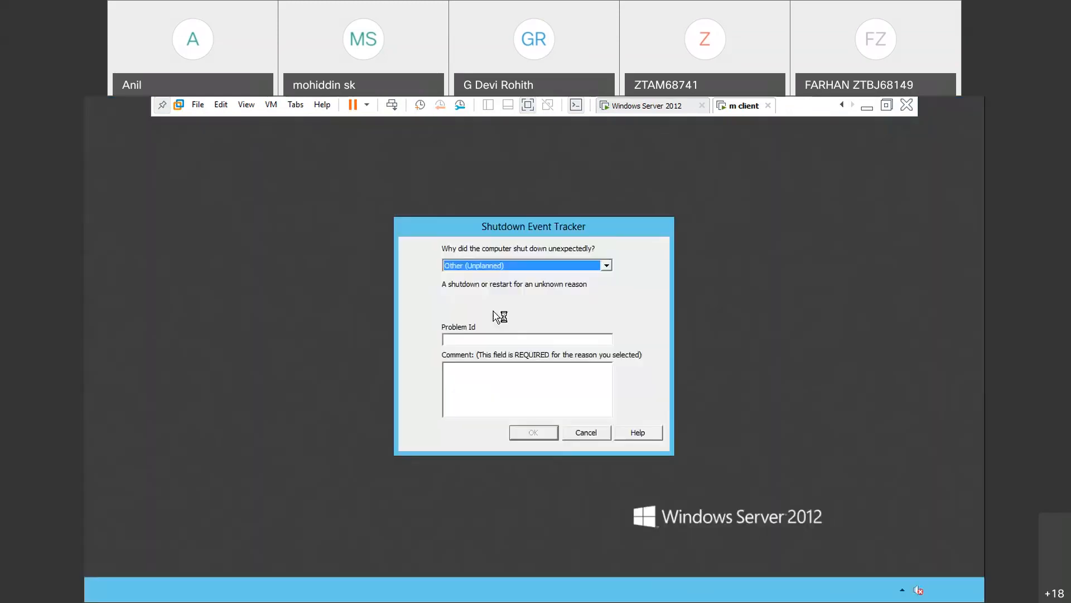
left_click(595, 433)
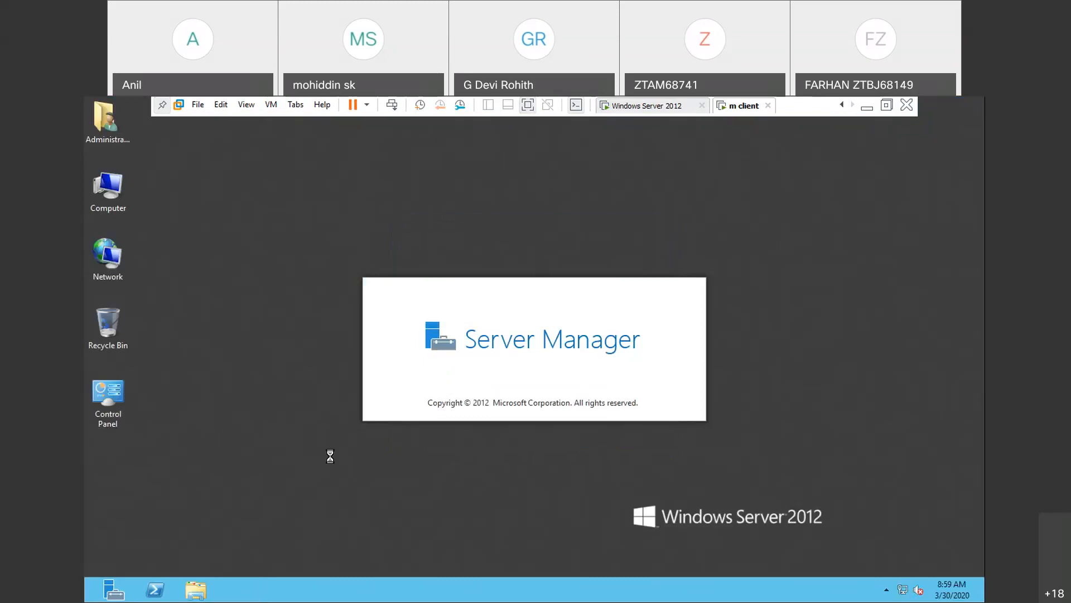
- Try to launch notepad from the Run dialog on the client, then dismiss the restriction message and close Run
key("super+r")
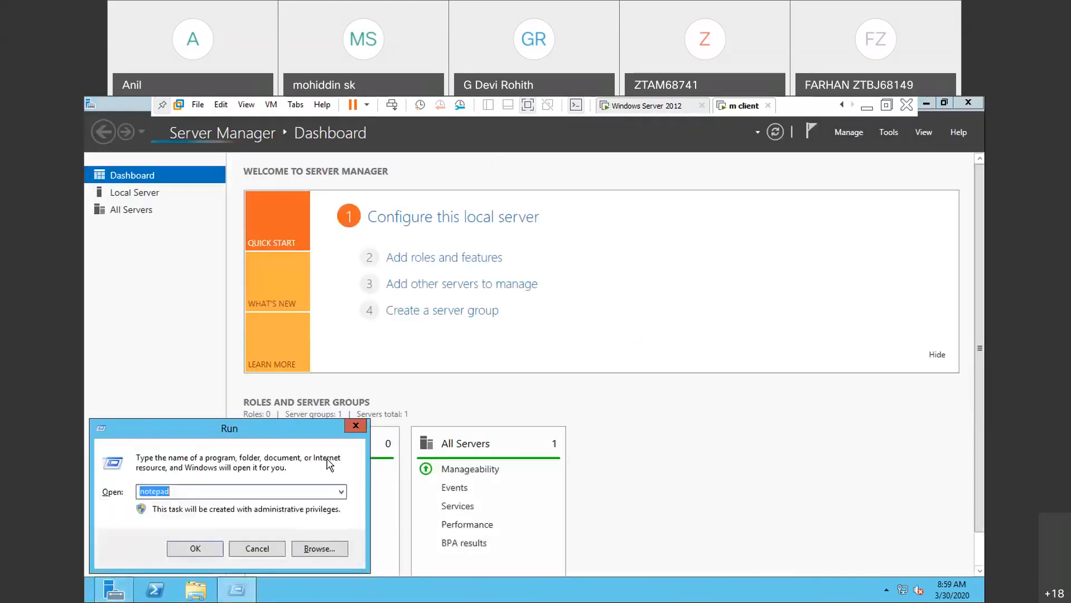
key("Return")
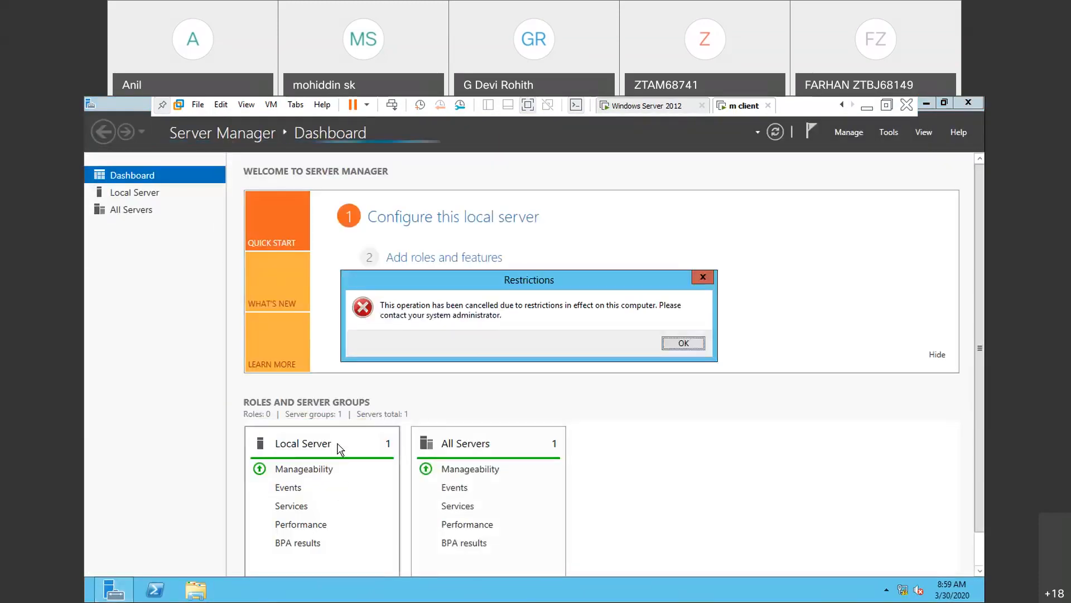
left_click(703, 277)
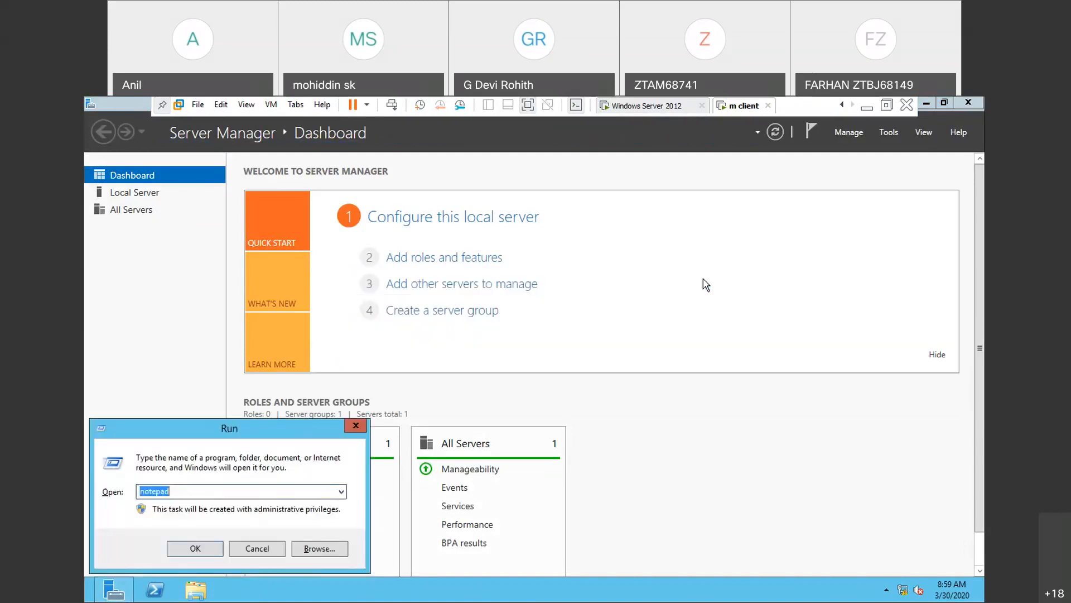
left_click(356, 426)
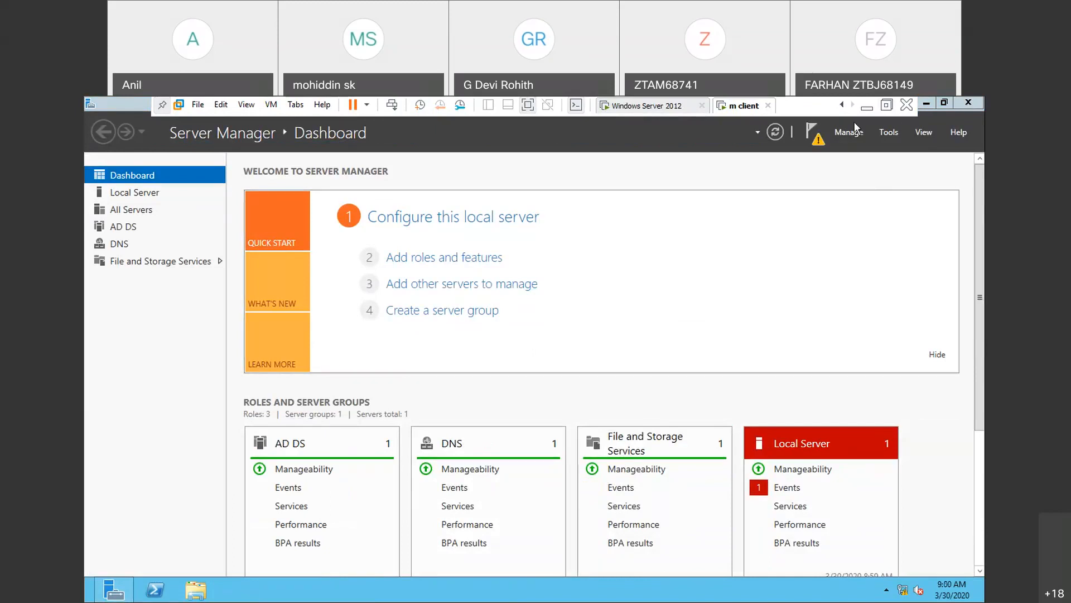
- Switch to the server VM, close the Group Policy Management Editor, and minimize the VM window
left_click(676, 109)
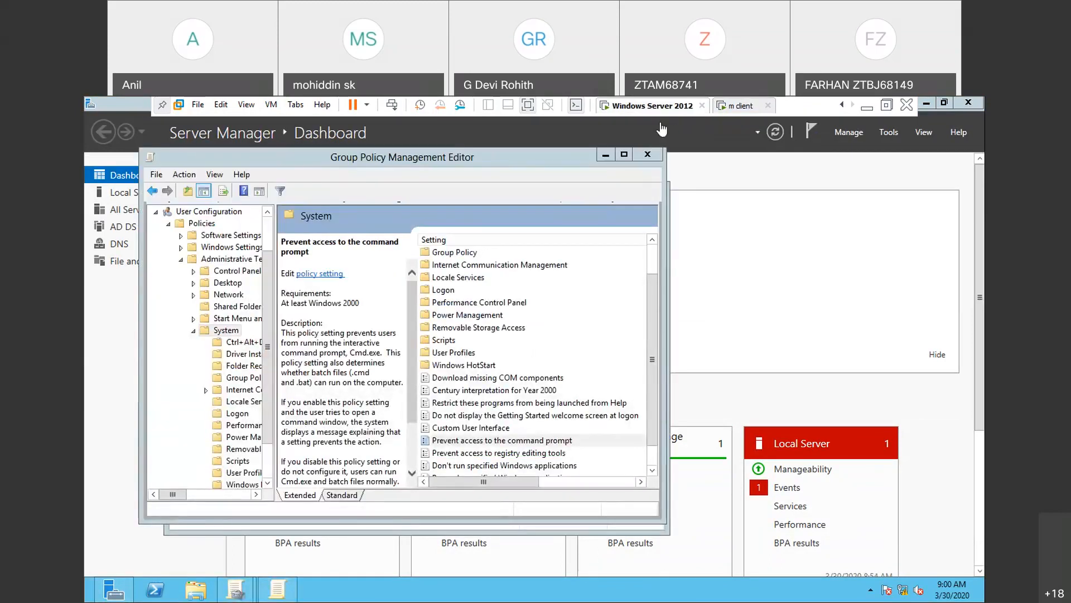
left_click(647, 155)
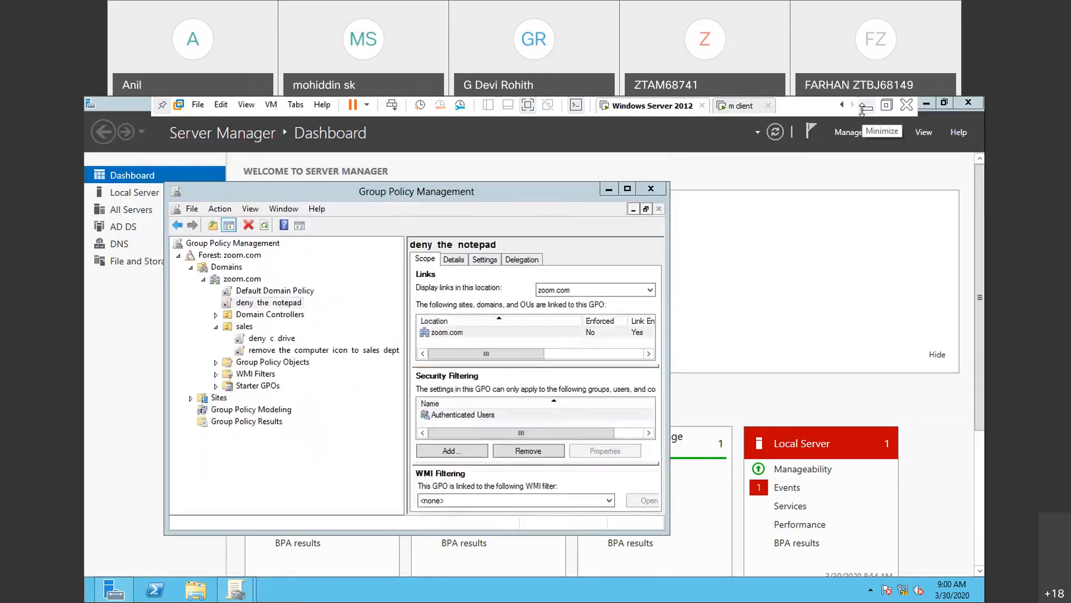
left_click(864, 107)
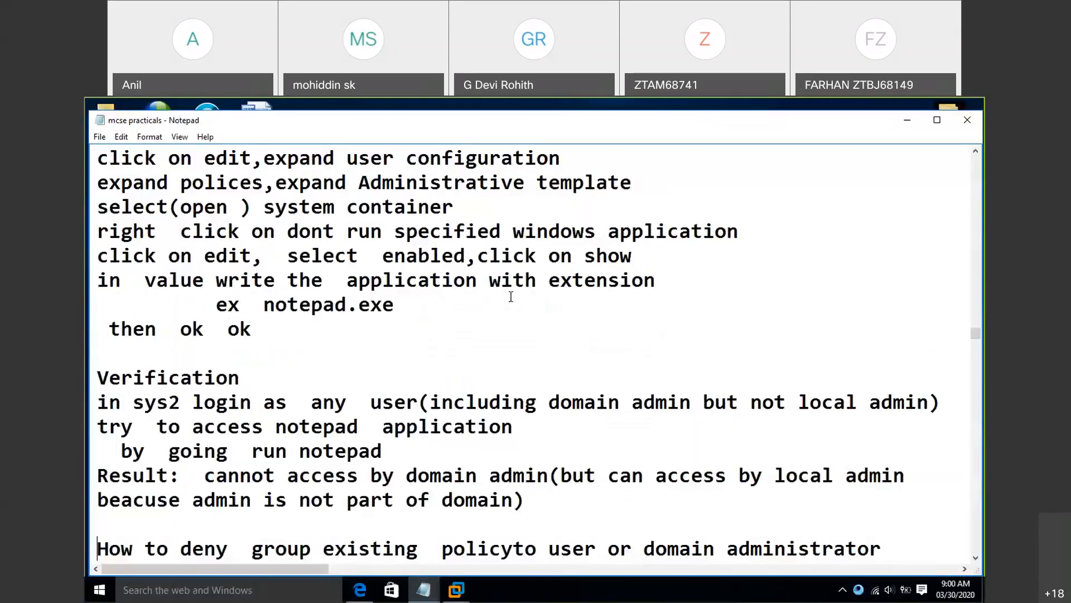
- Read through the notes on denying an existing group policy to a user or domain administrator
key("Down")
key("Down")
key("Down")
key("Down")
key("Down")
key("Down")
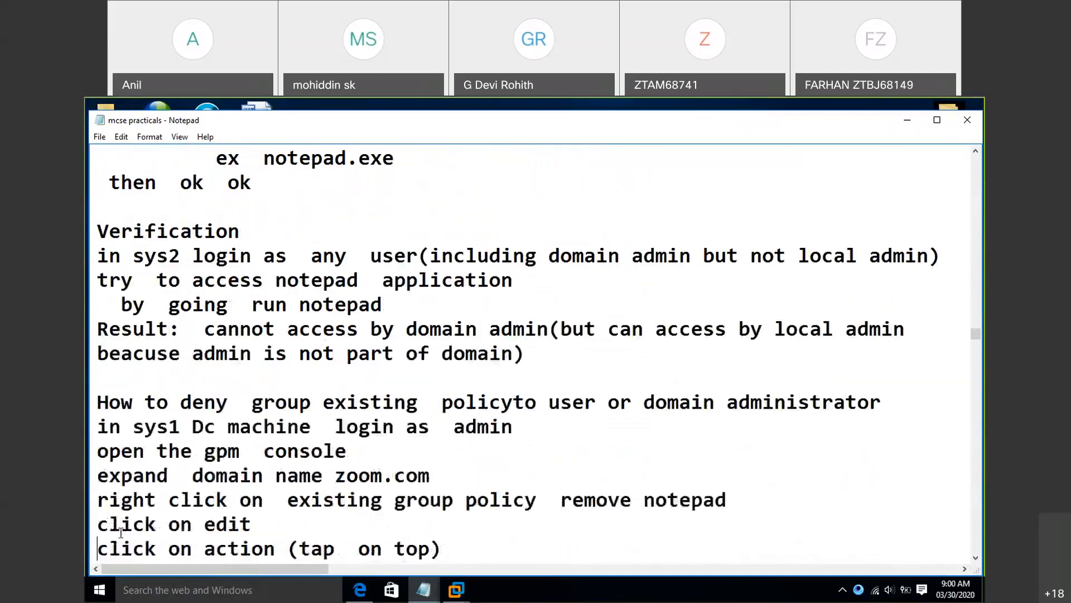
key("Down")
key("Down")
key("Down")
key("Down")
key("Down")
key("Down")
key("Down")
key("Down")
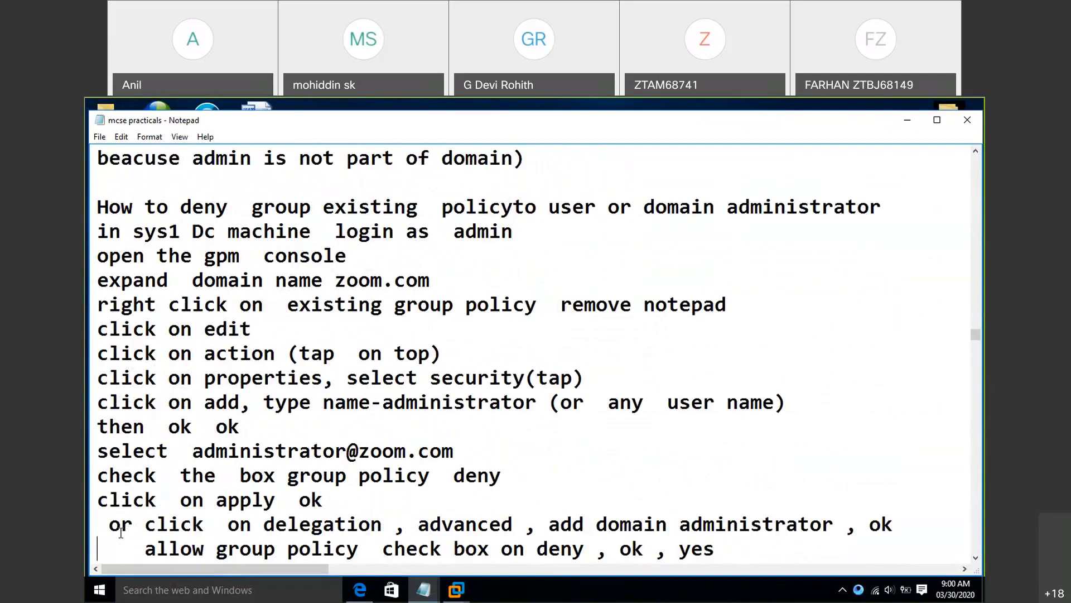
key("Down")
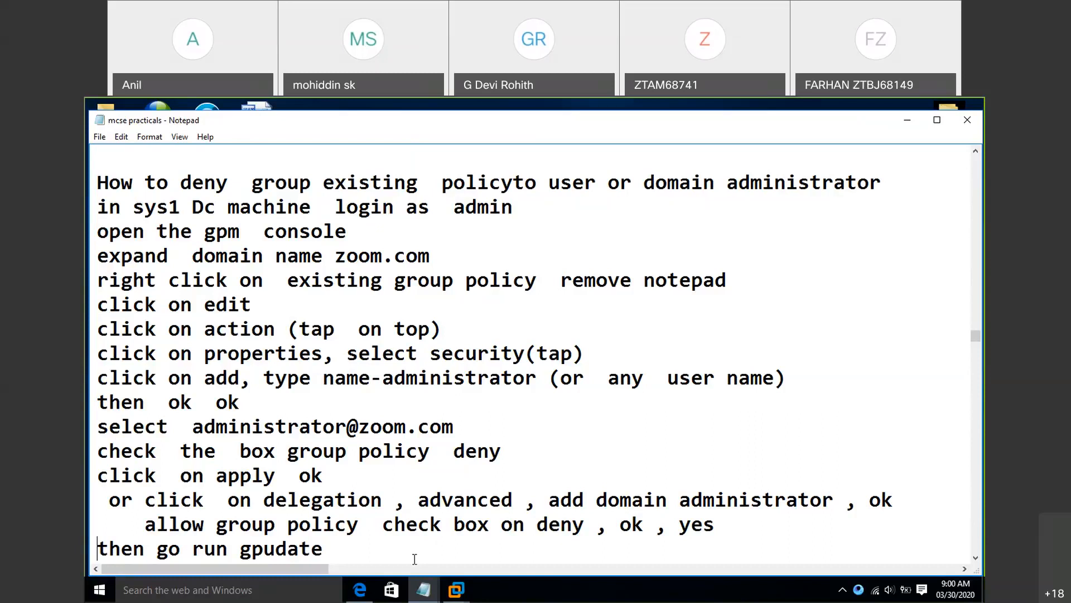
key("Down")
key("Down")
key("Down")
key("Down")
key("Down")
key("Down")
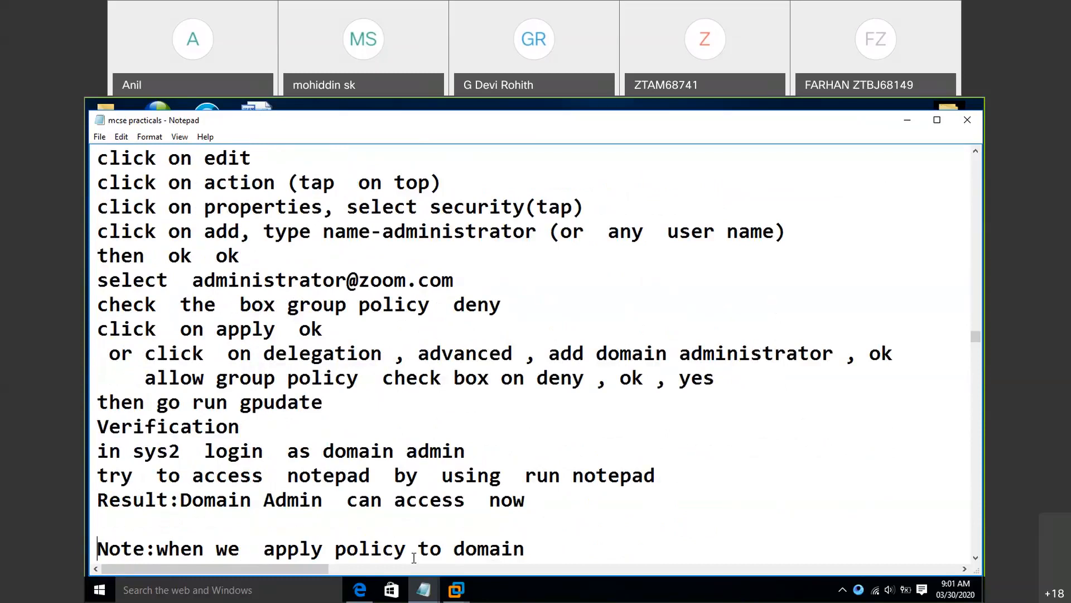
- Return to the server VM and open the deny the notepad GPO for editing
left_click(459, 590)
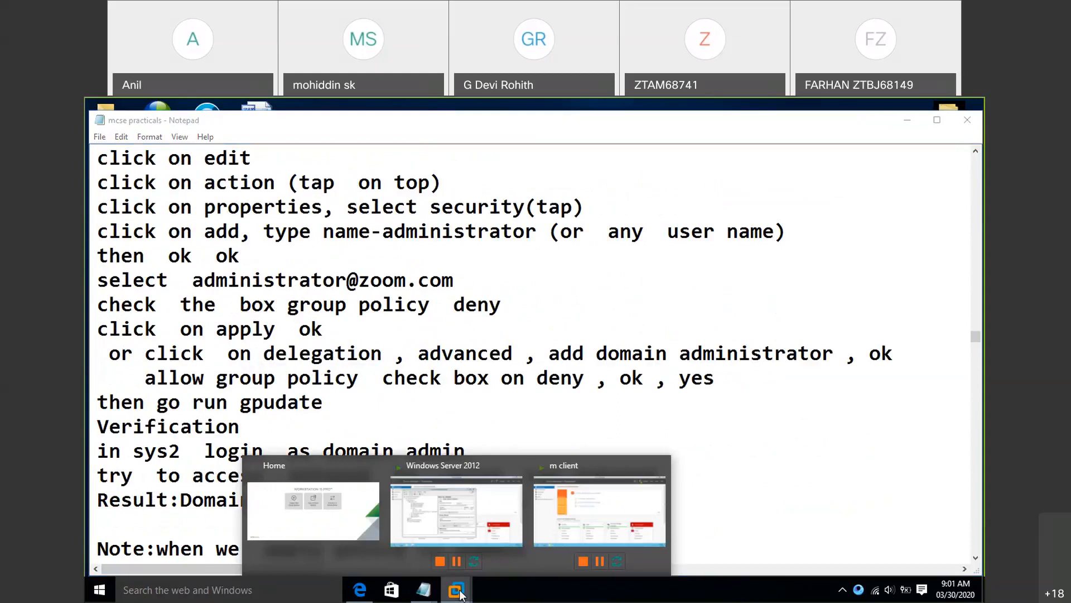
left_click(476, 528)
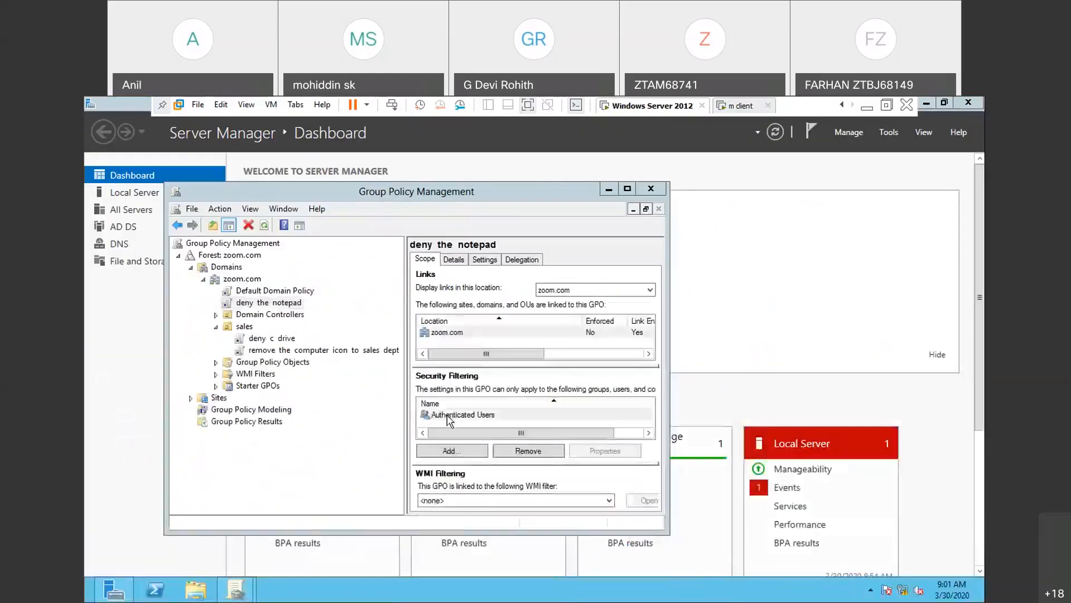
left_click(267, 301)
right_click(281, 306)
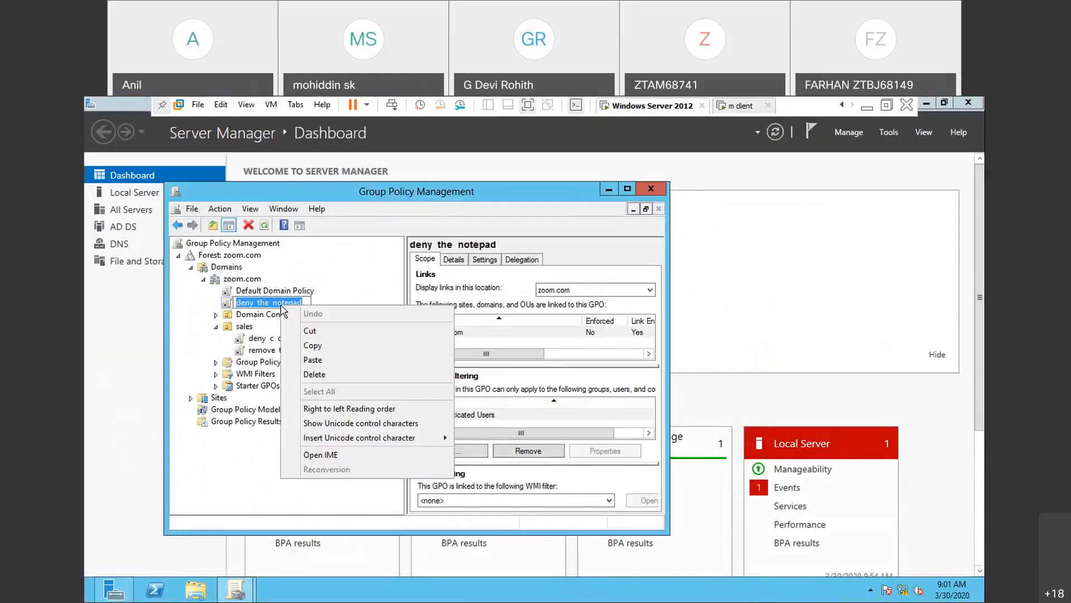
left_click(179, 346)
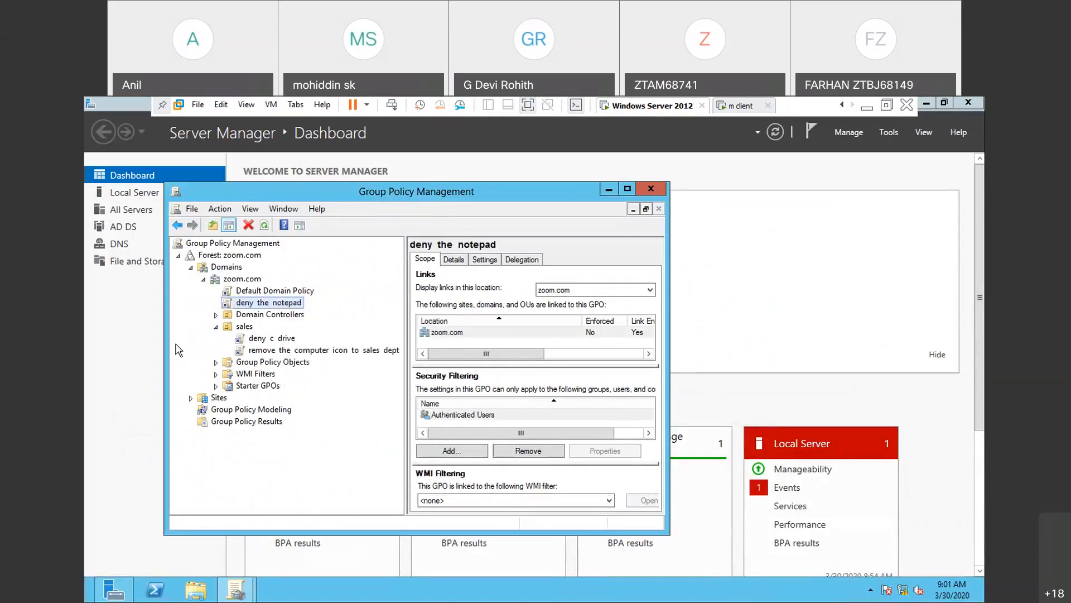
right_click(289, 308)
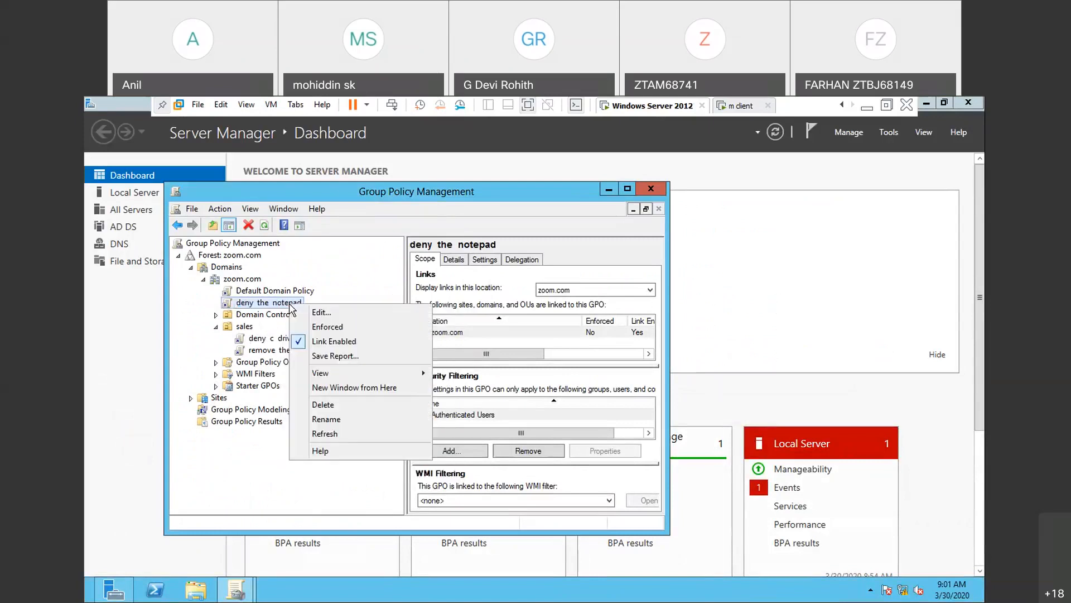
left_click(325, 312)
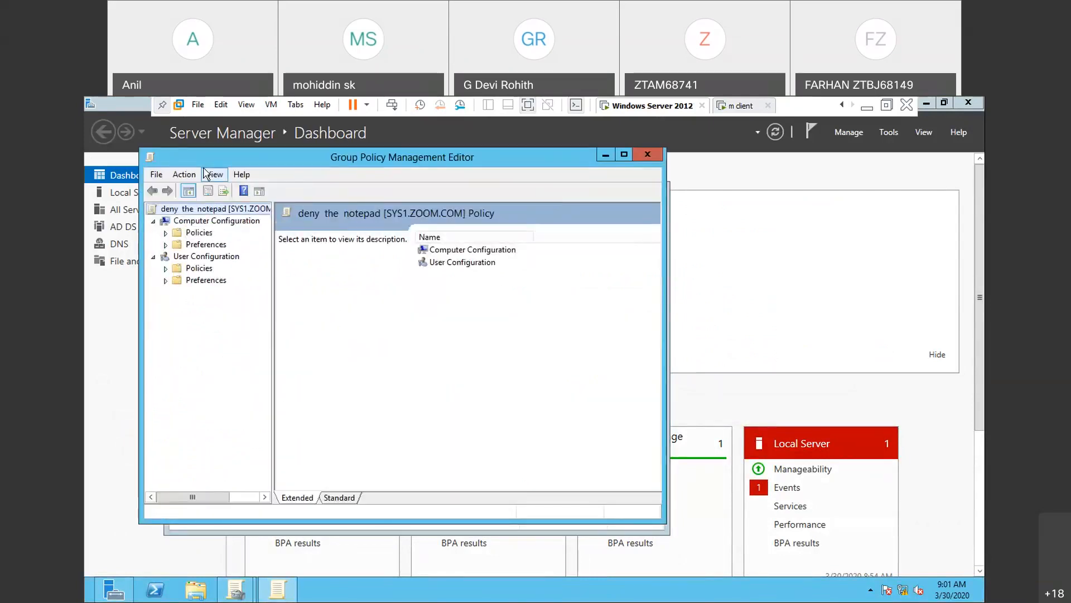
- Open the policy's properties at the Security tab and add the domain Administrator account to the permission list
left_click(185, 174)
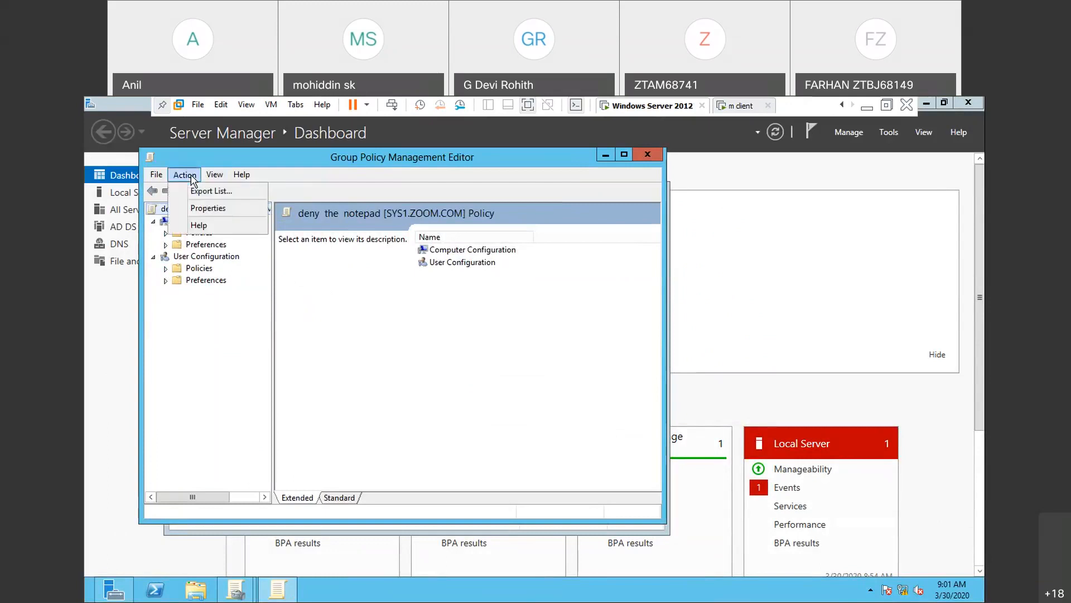
left_click(202, 210)
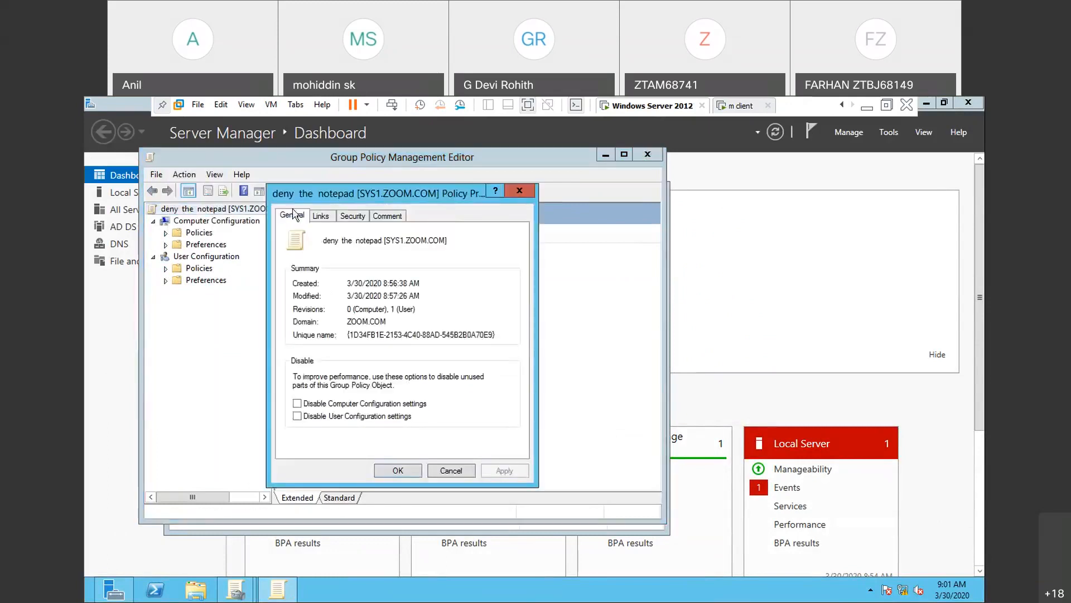
left_click(353, 216)
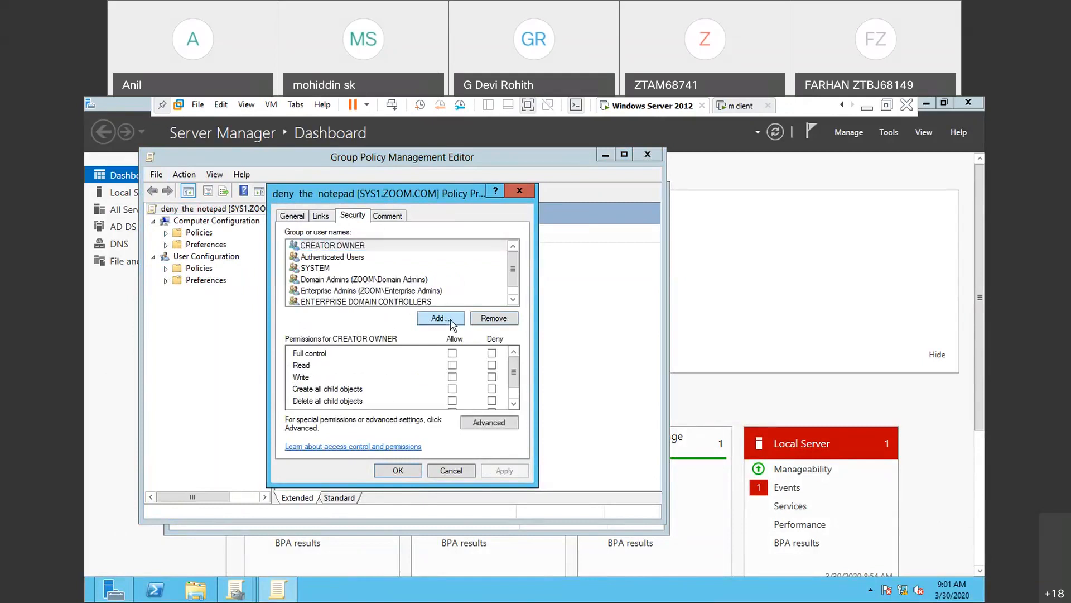
left_click(451, 323)
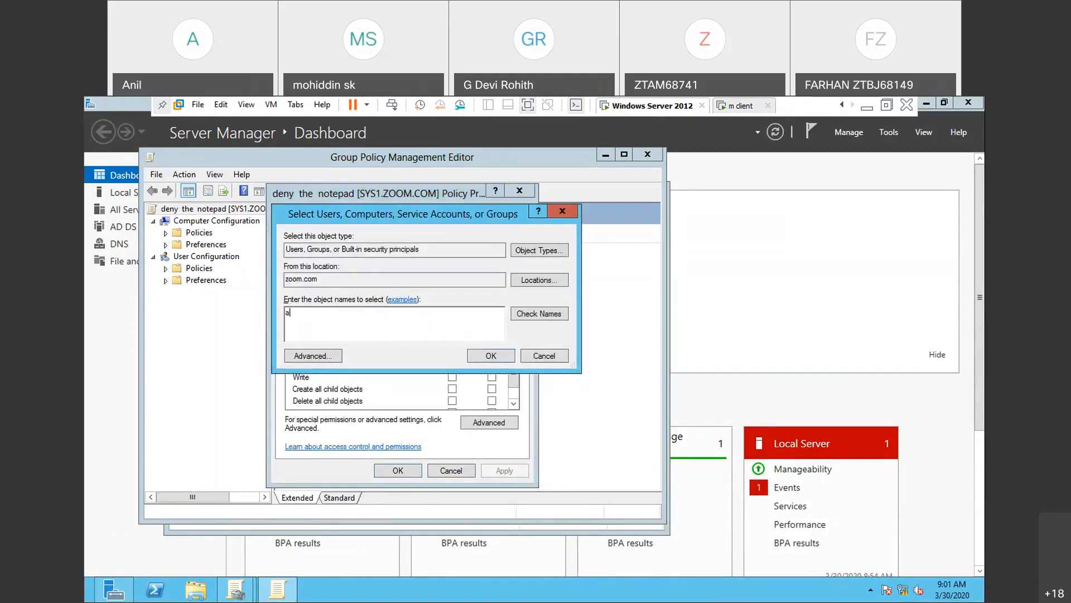
left_click(523, 317)
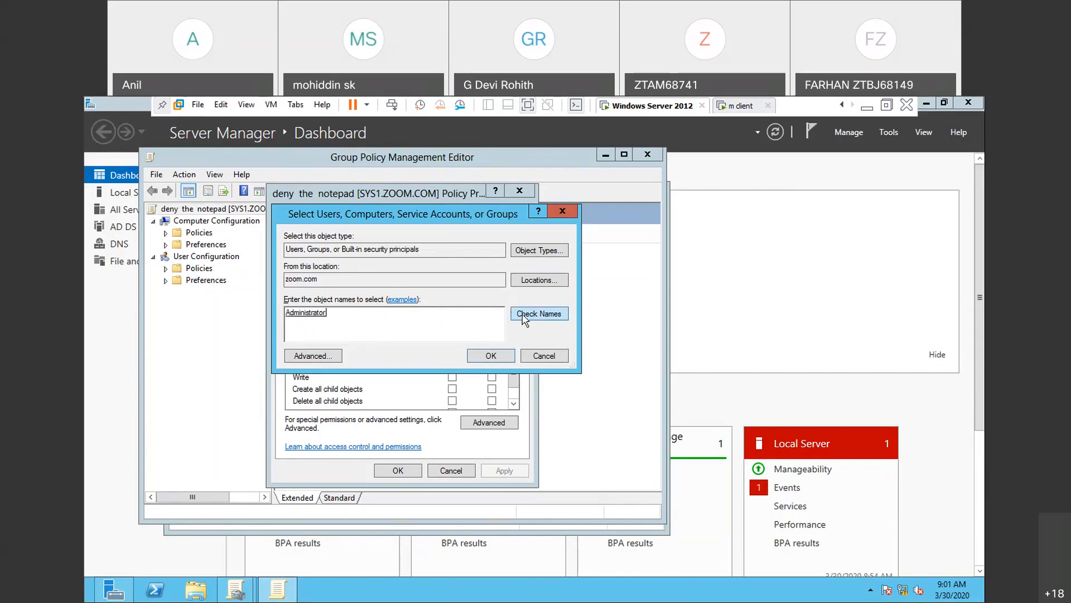
left_click(491, 356)
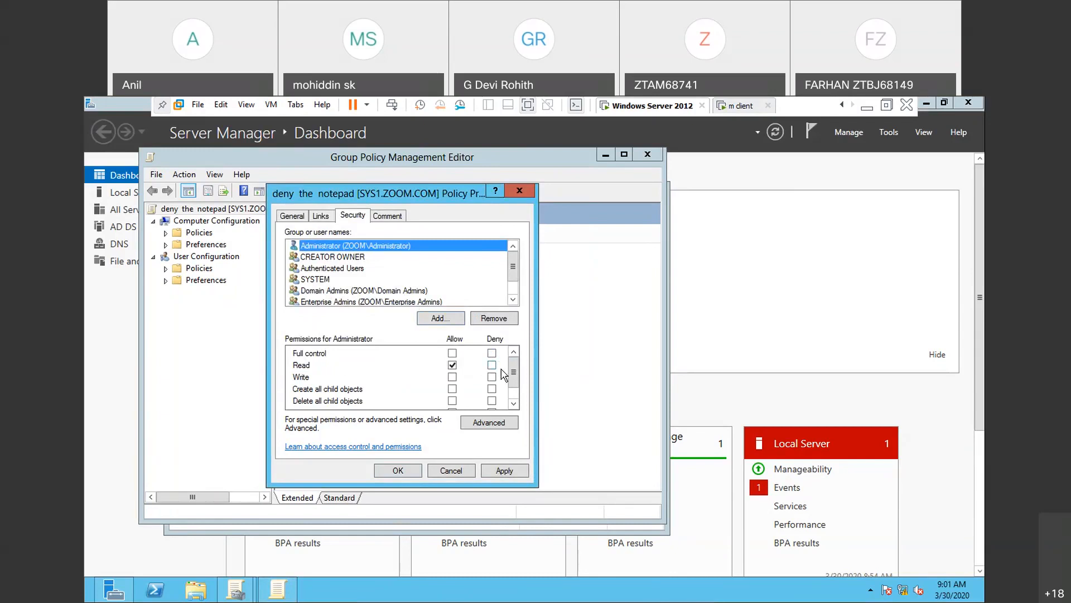
- Deny the Apply group policy permission for Administrator, apply, accept the deny warning, and close the dialog
left_click_drag(515, 382, 516, 393)
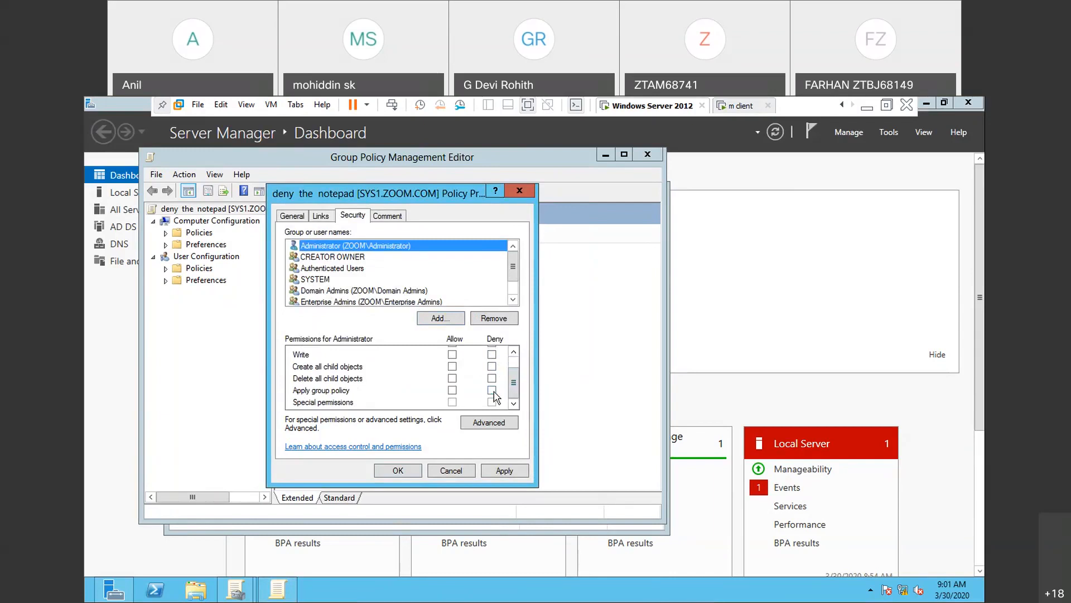
left_click(492, 390)
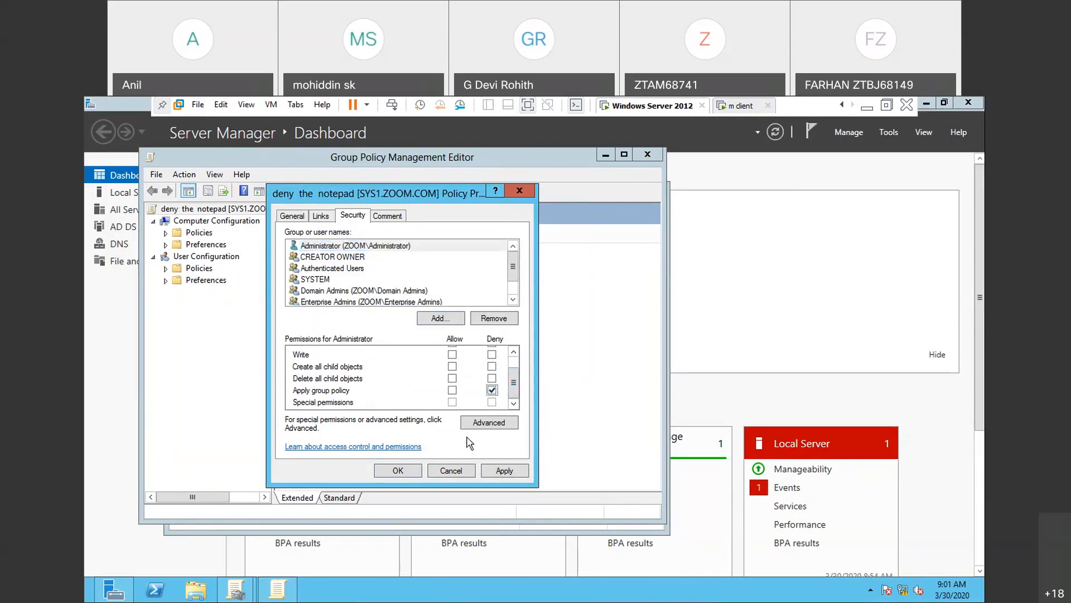
left_click(495, 474)
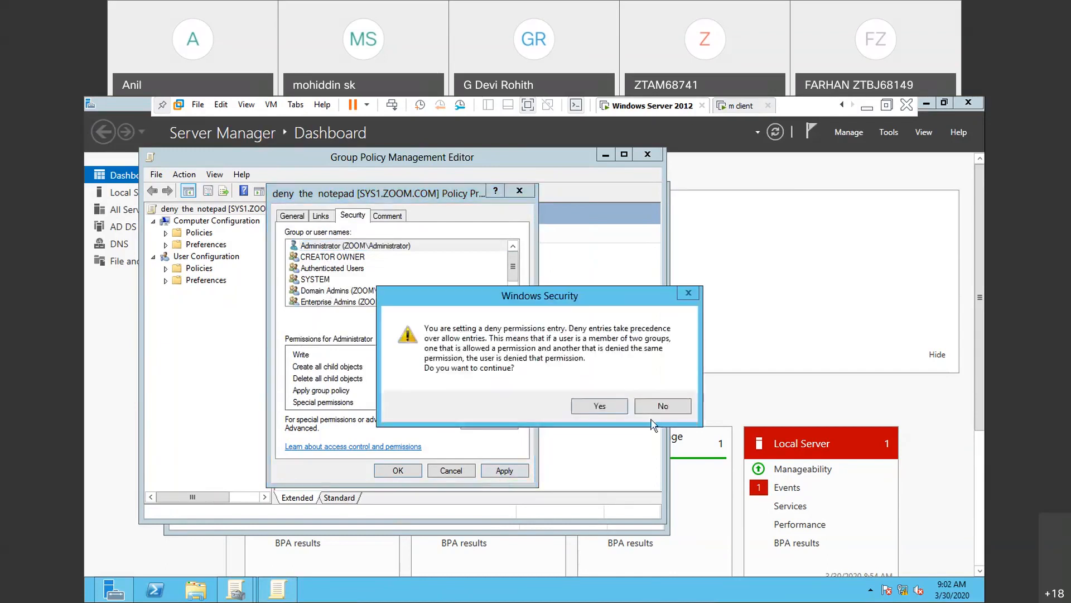
left_click(595, 410)
left_click(408, 472)
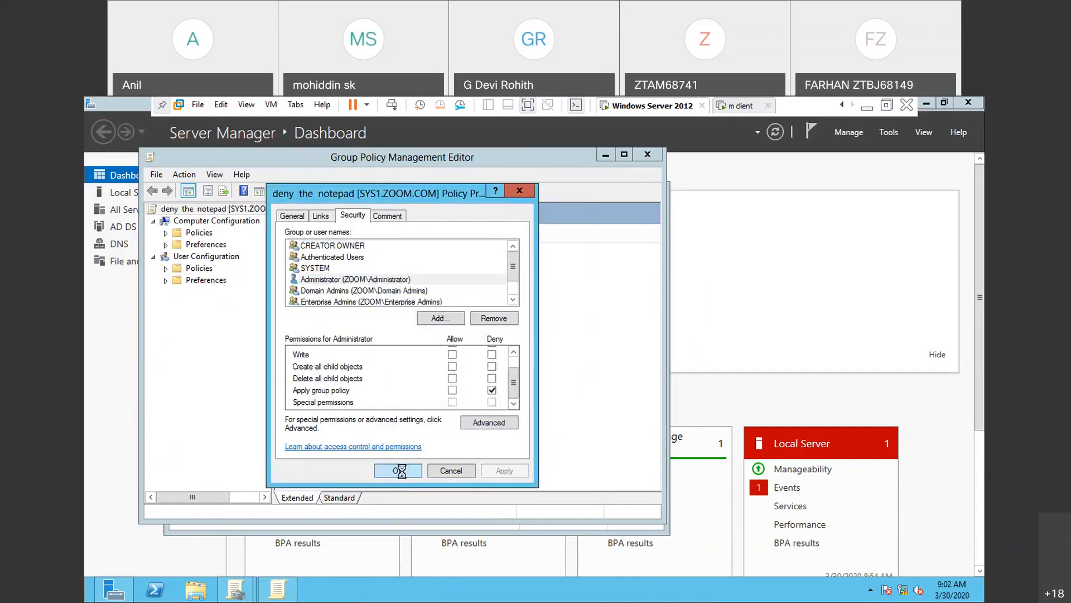
- Run gpupdate on the server and switch to the client VM
key("super+r")
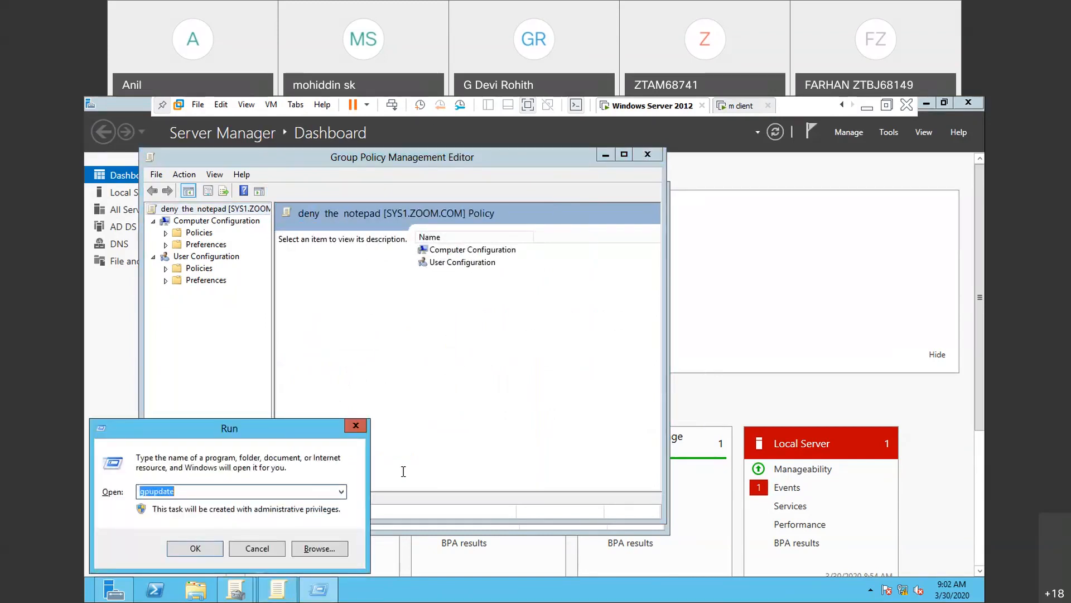
key("Return")
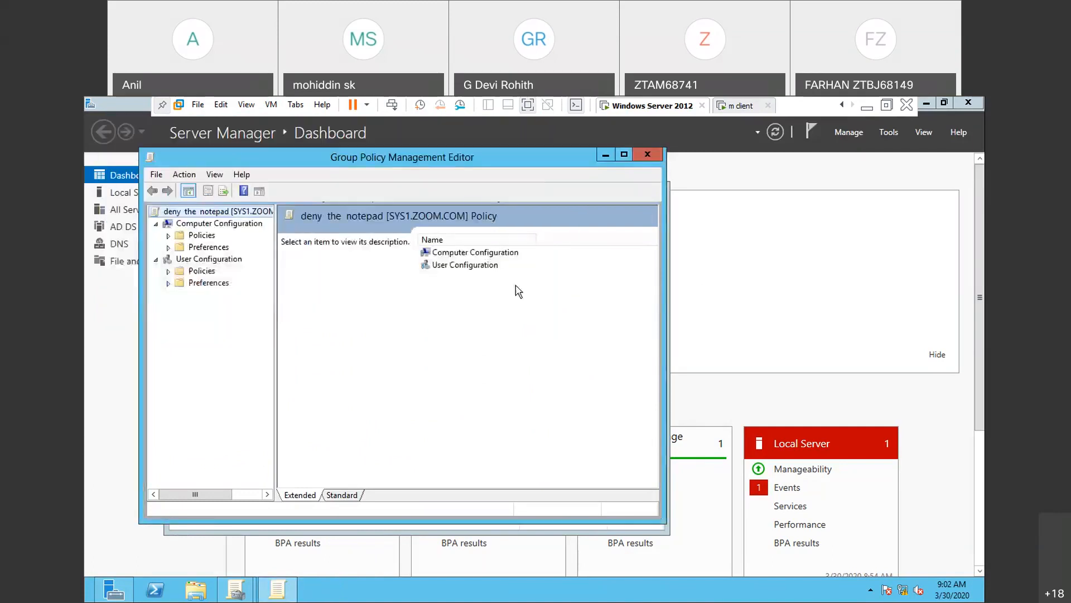
left_click(753, 107)
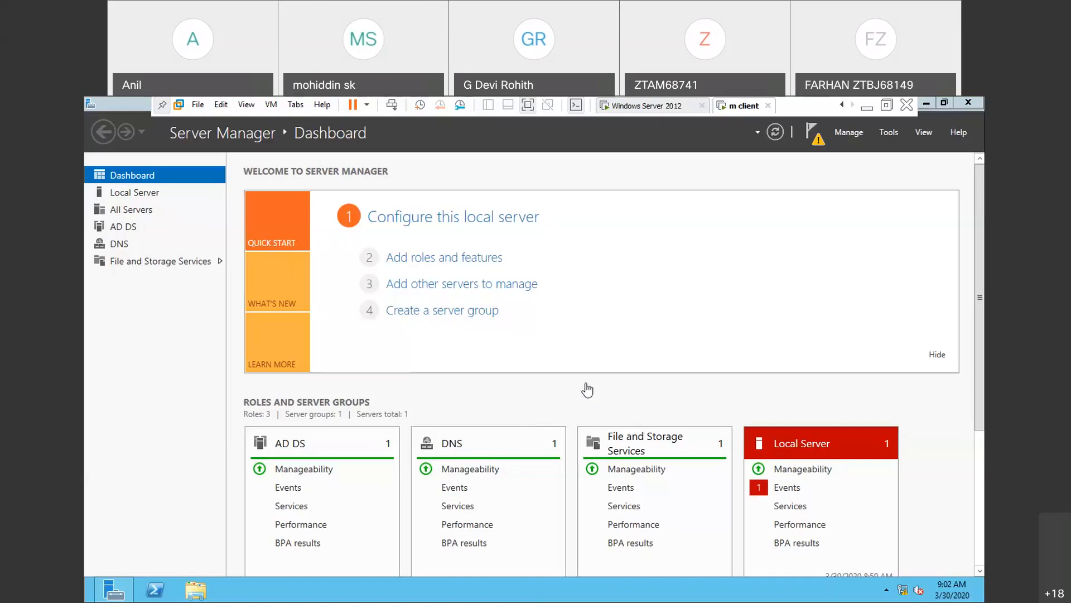
key("ctrl+alt+Insert")
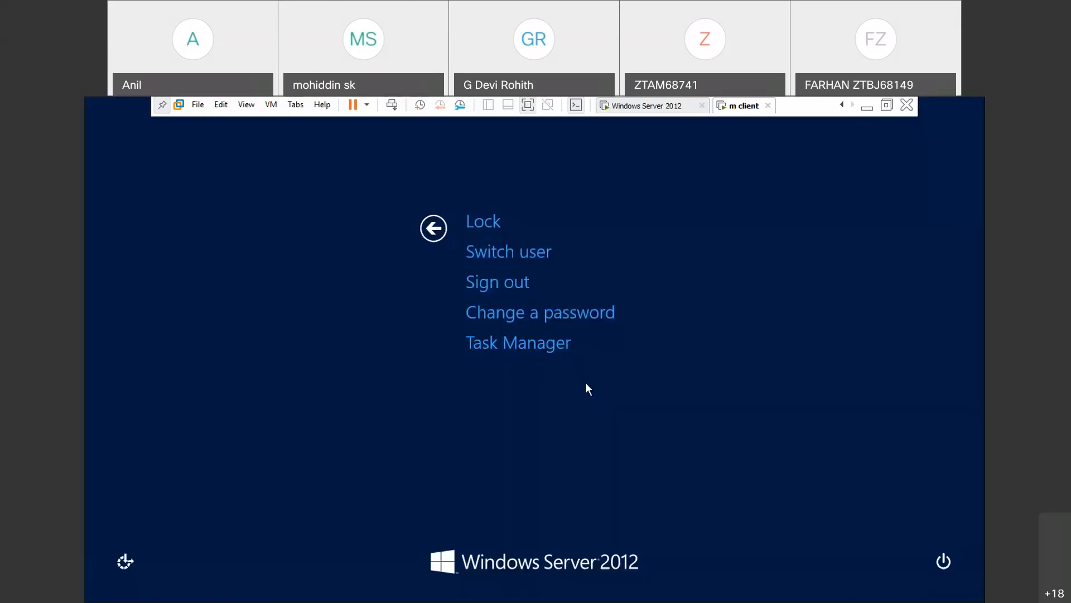
left_click(527, 286)
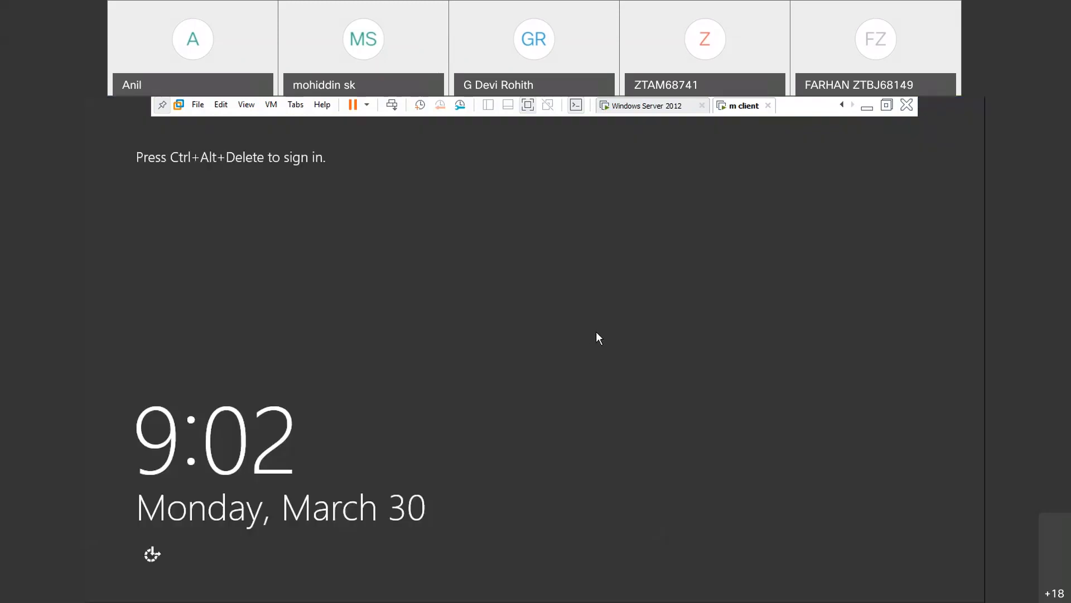
key("ctrl+alt+Insert")
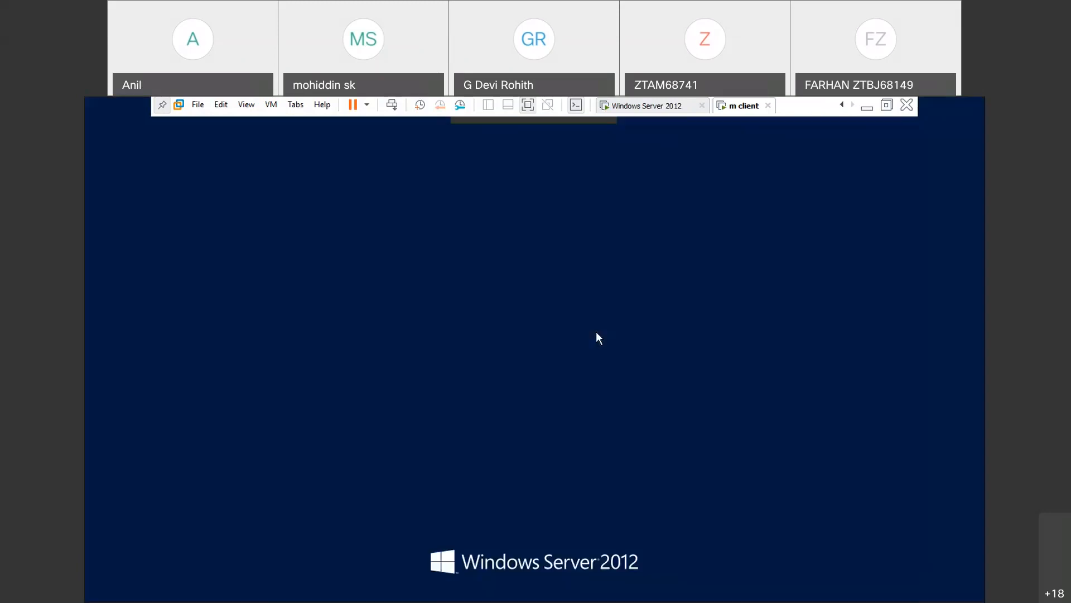
left_click(493, 333)
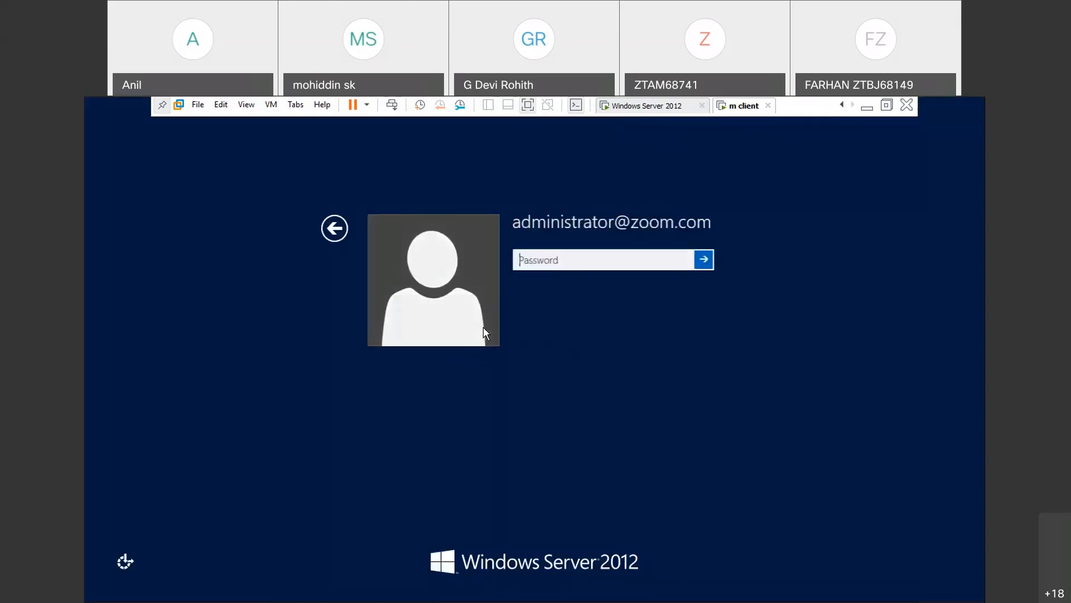
type("•")
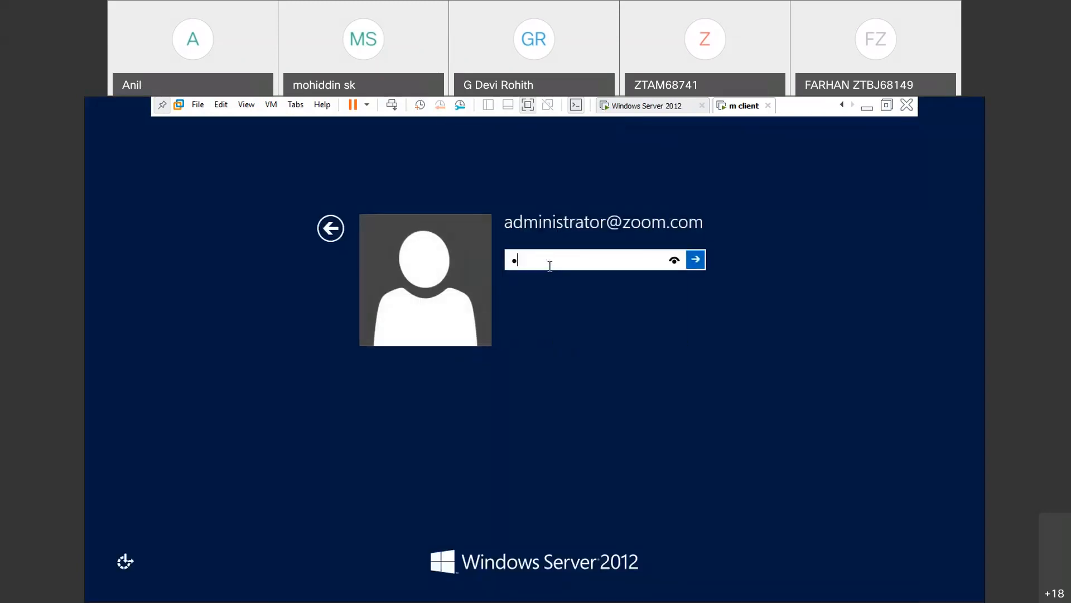
type("•••••")
key("Return")
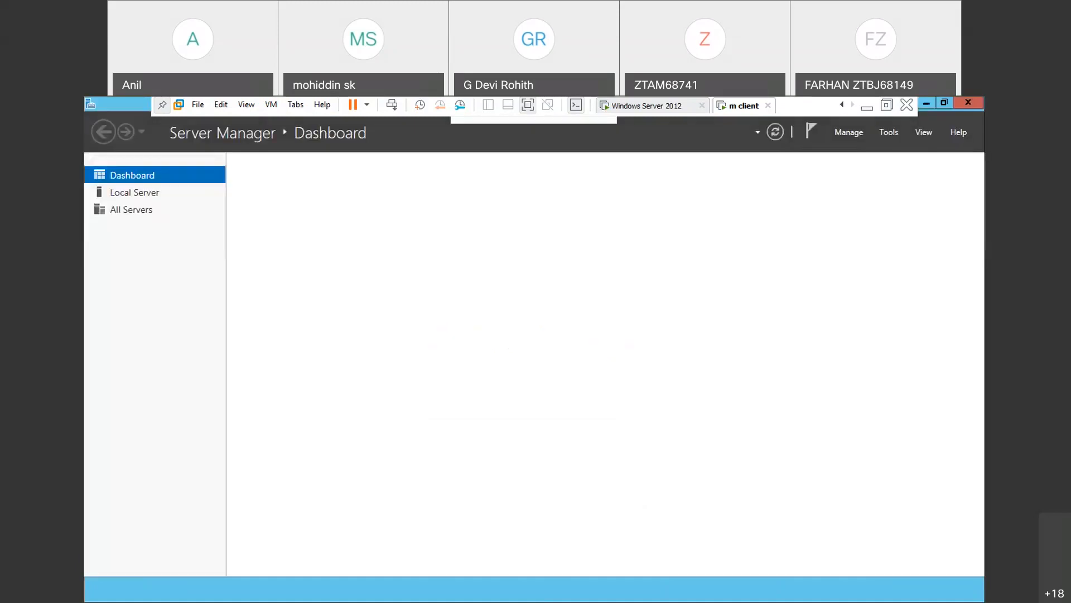
- Close Server Manager, launch notepad from the Run dialog as the domain administrator, then close Notepad
left_click(968, 103)
key("super+r")
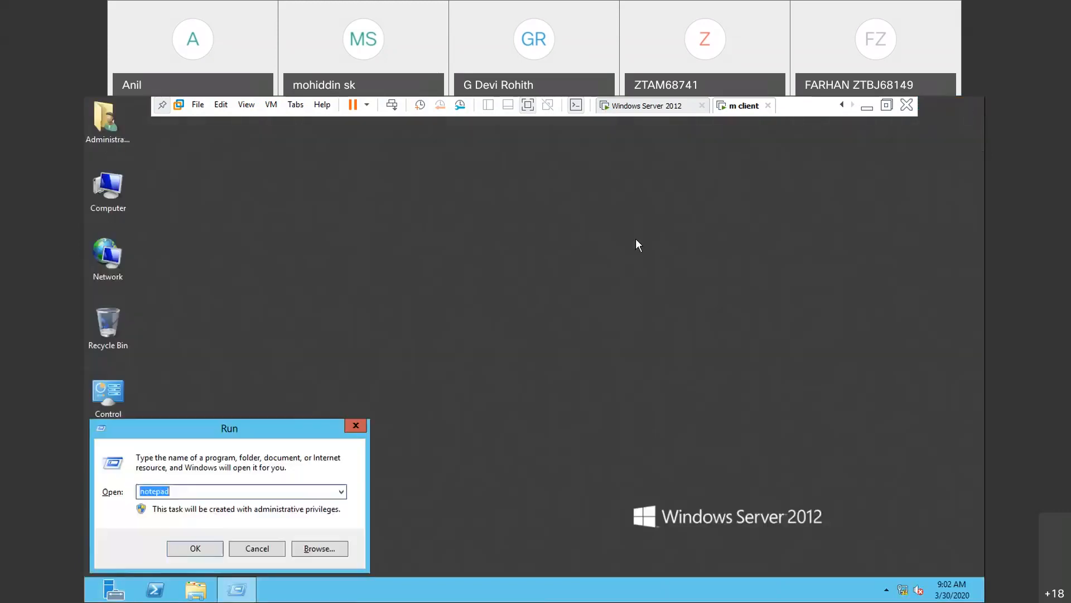
key("Return")
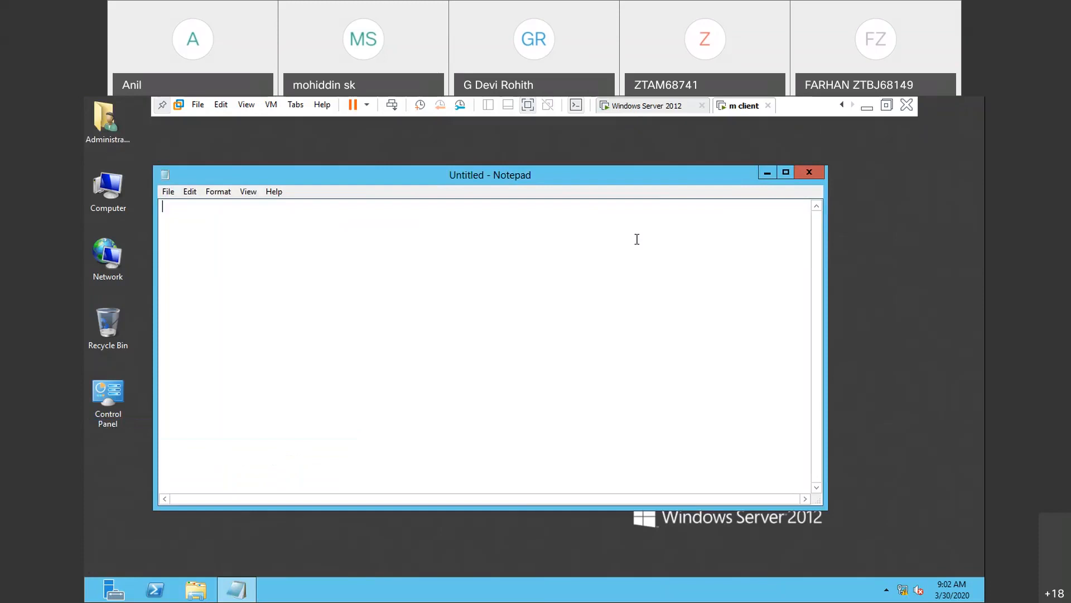
left_click(819, 174)
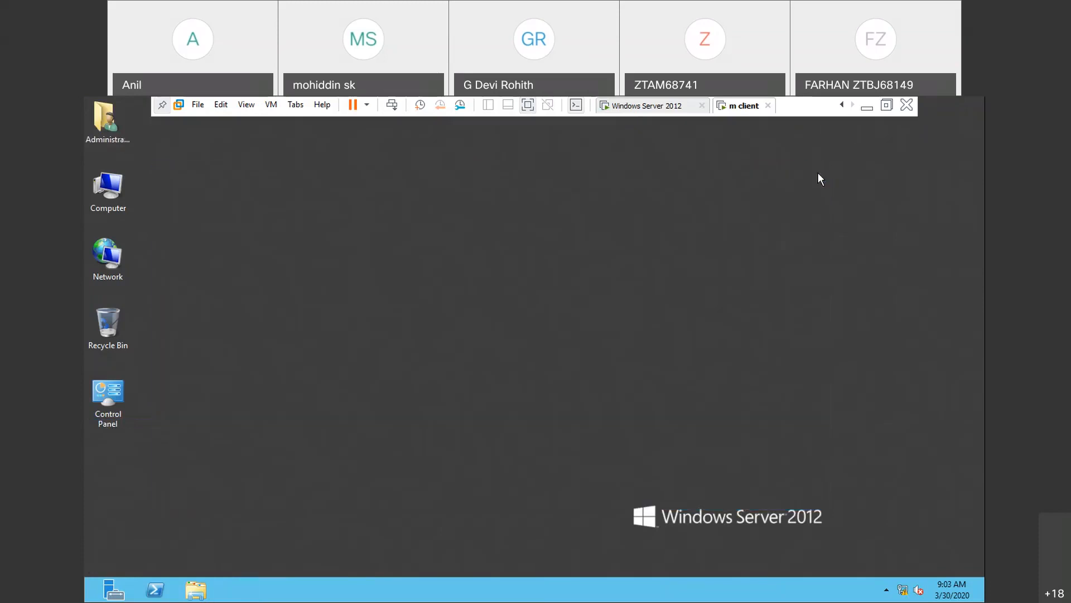
- Sign out and sign in as the domain user u3 through Other user
key("ctrl+alt+Insert")
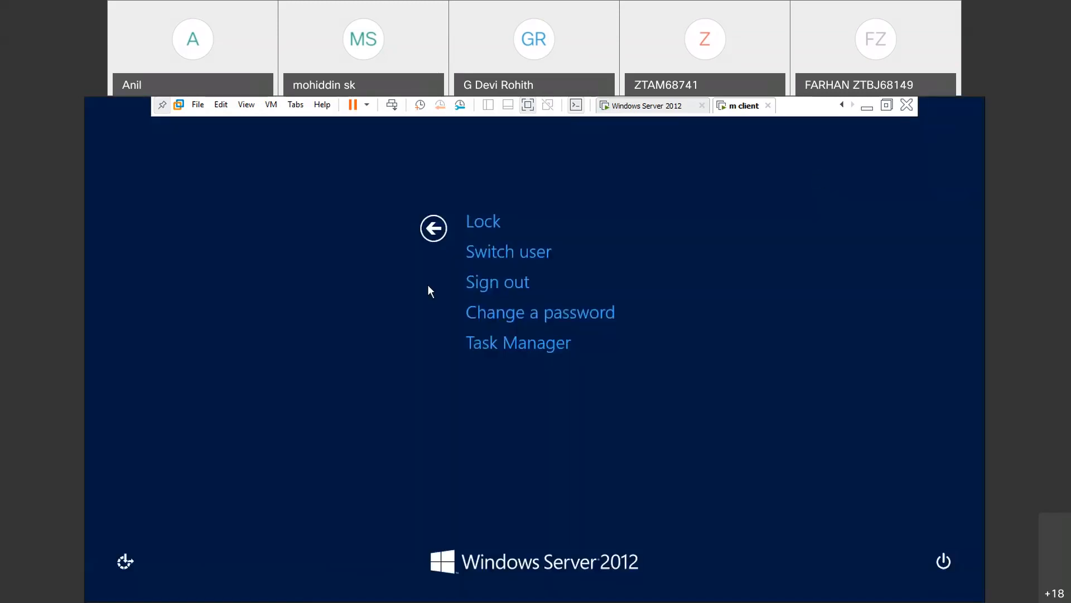
left_click(501, 282)
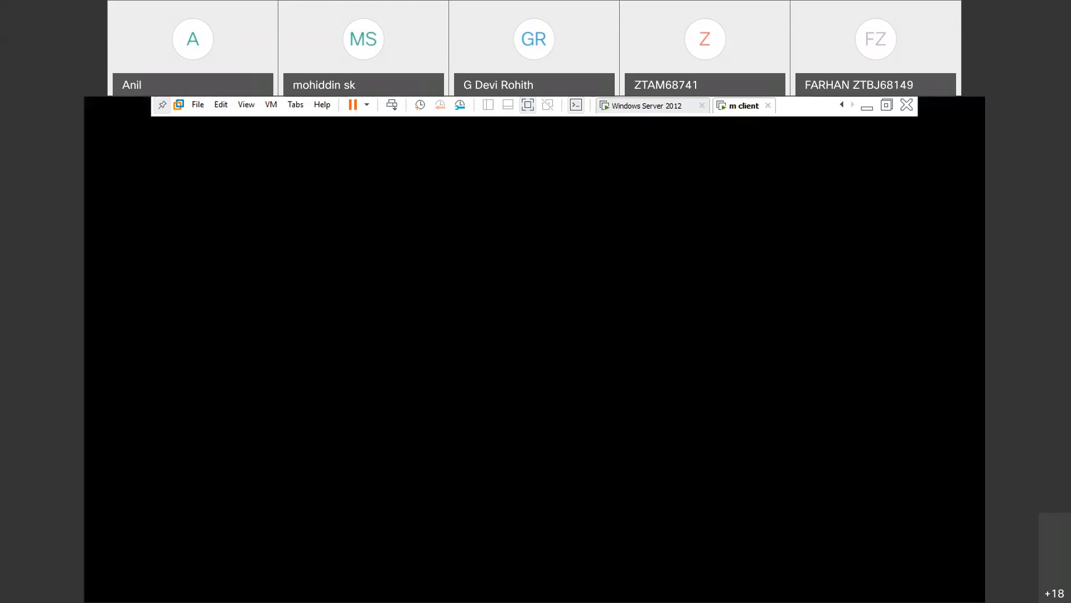
key("ctrl+alt+Insert")
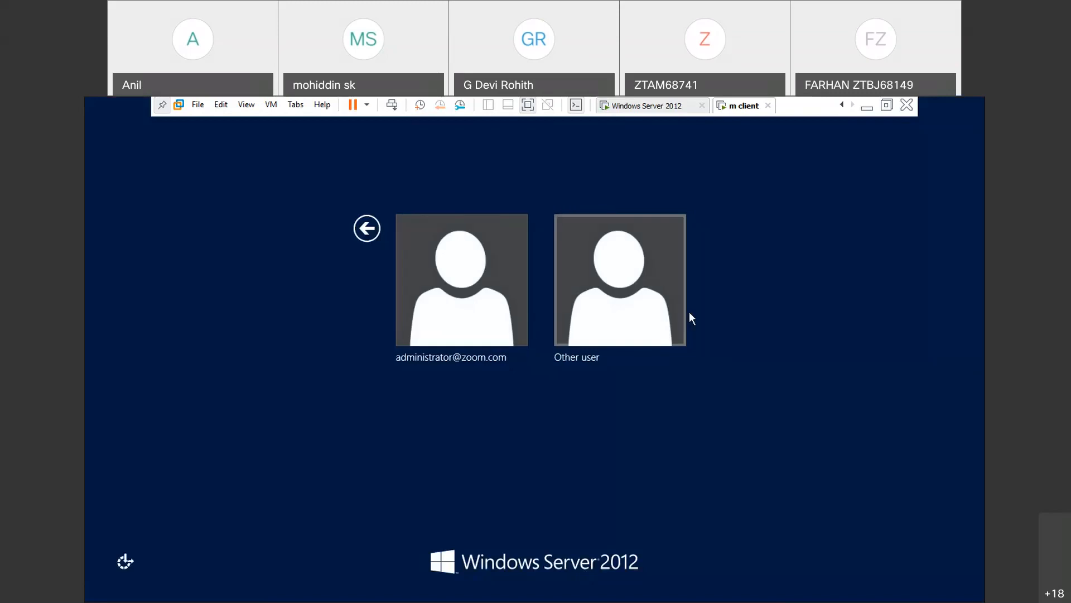
left_click(634, 307)
type("u3")
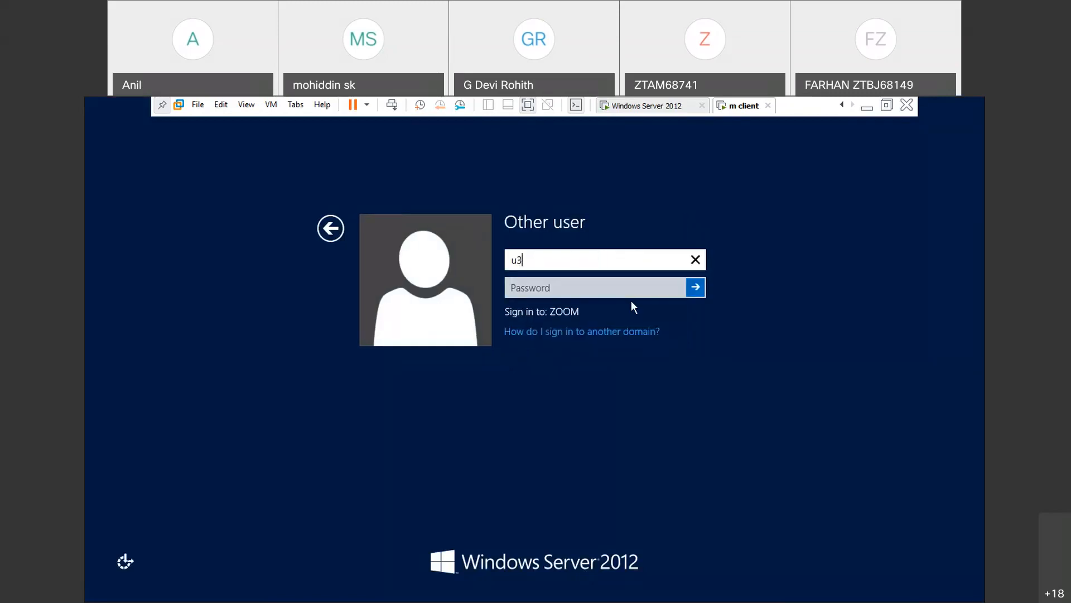
key("Return")
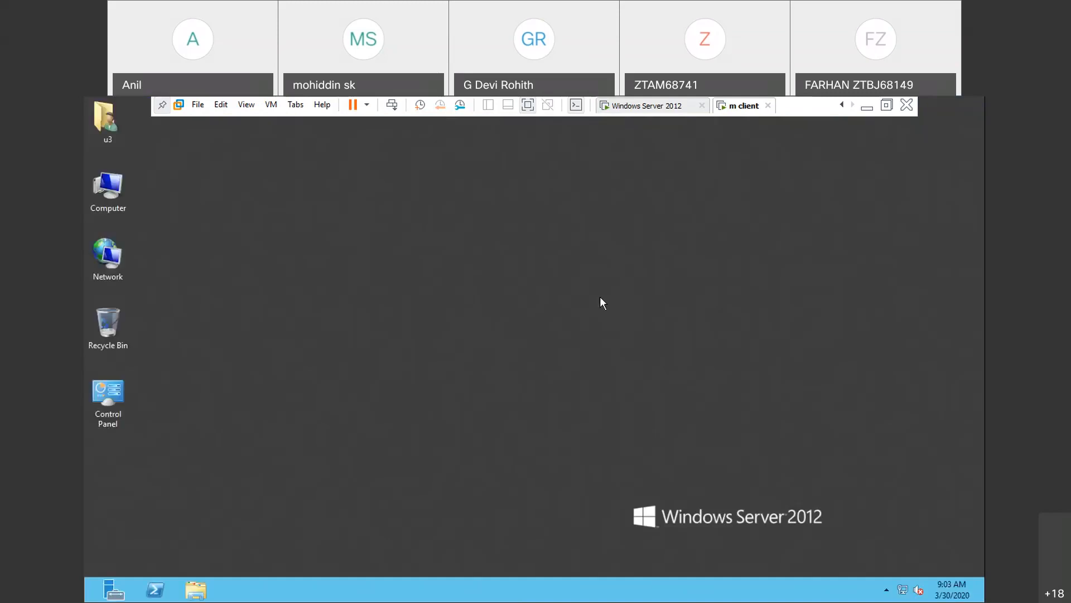
key("ctrl+alt+Delete")
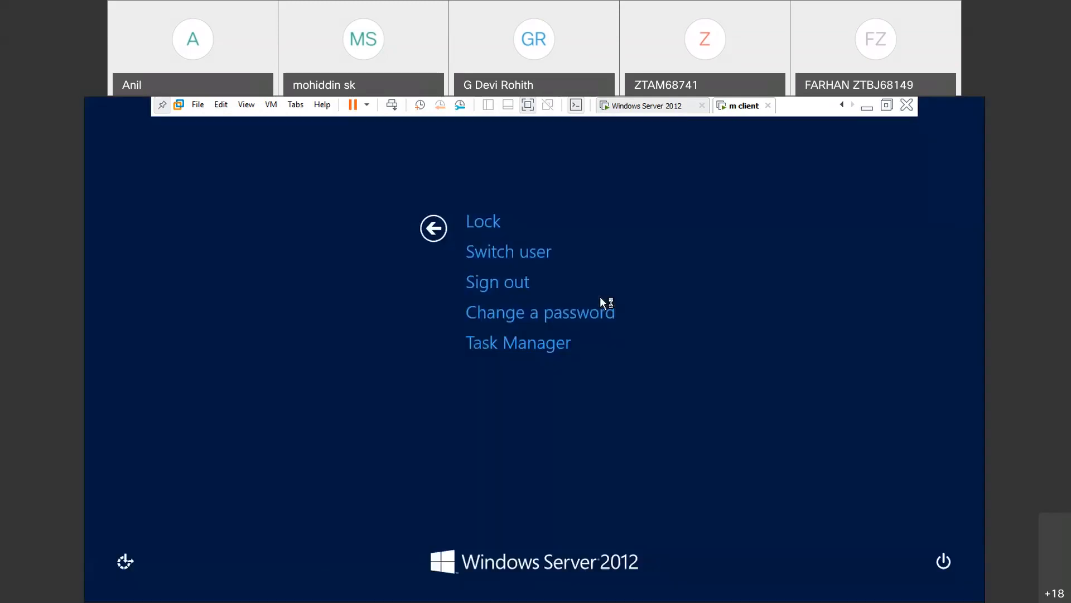
key("Escape")
key("super")
type("r")
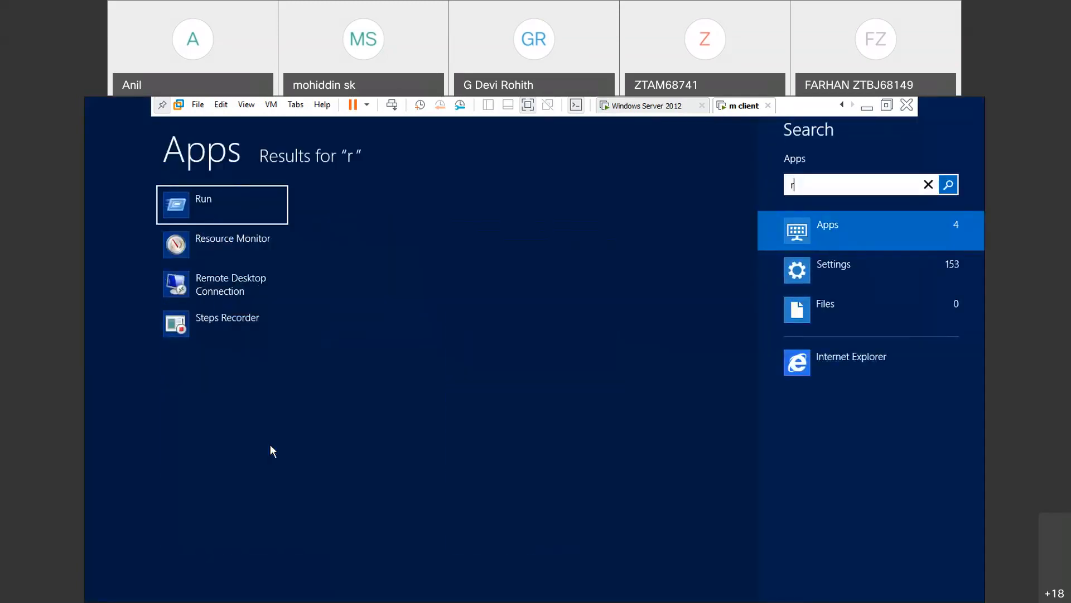
key("BackSpace")
key("Escape")
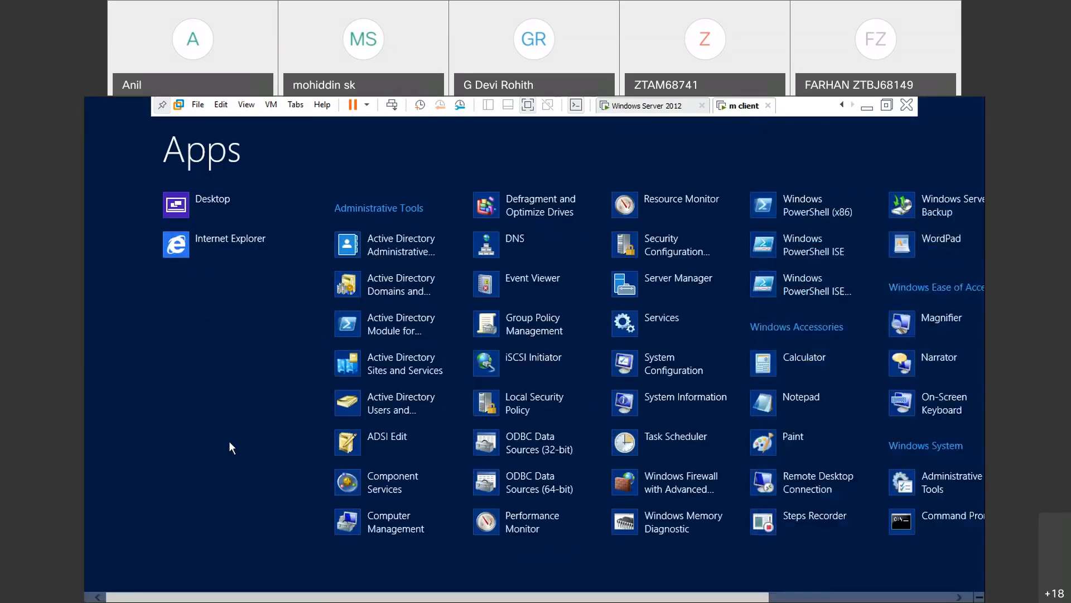
- Try to run notepad from the Run dialog as u3, dismiss the restrictions message and cancel the Run dialog
key("super+r")
key("Return")
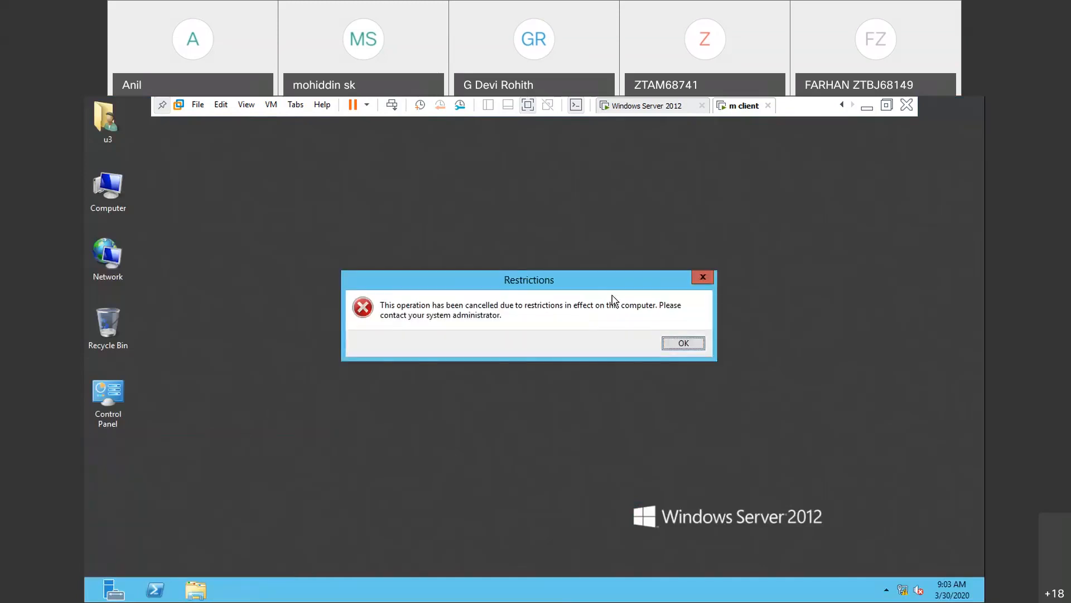
left_click(703, 276)
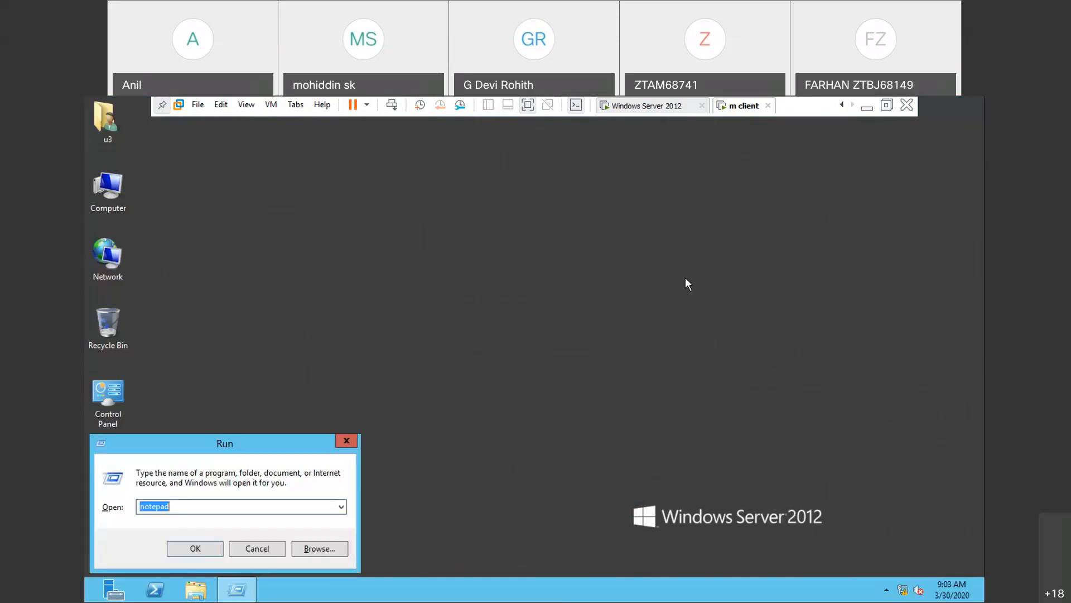
left_click(267, 547)
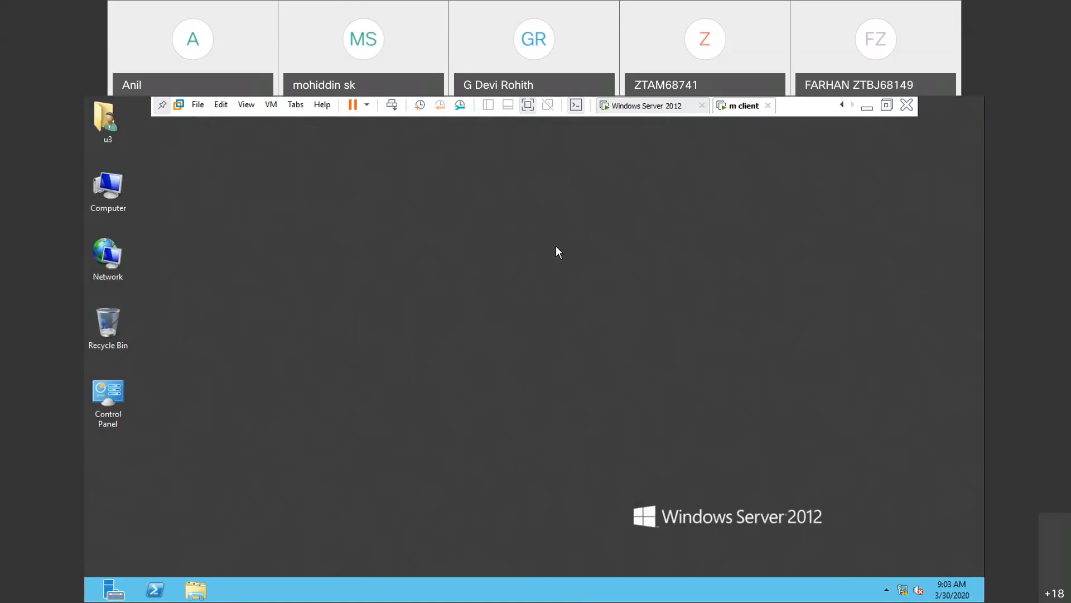
- Switch to the host's practical notes document and read through the next exercise on site-level group policy
left_click(866, 109)
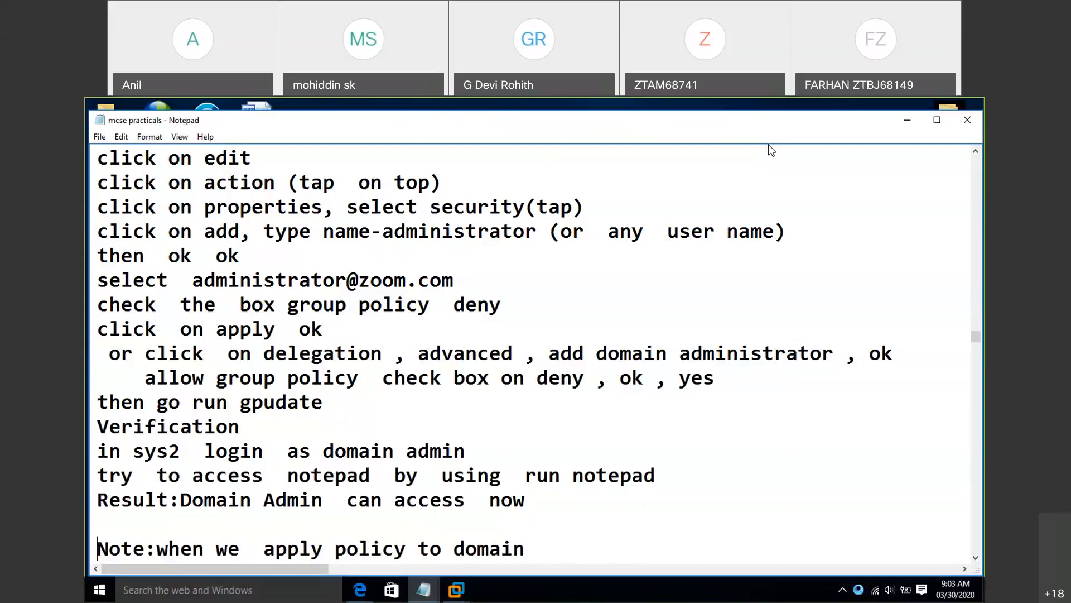
left_click(221, 524)
key("Down")
key("Down")
key("Down")
key("Down")
key("Down")
key("Down")
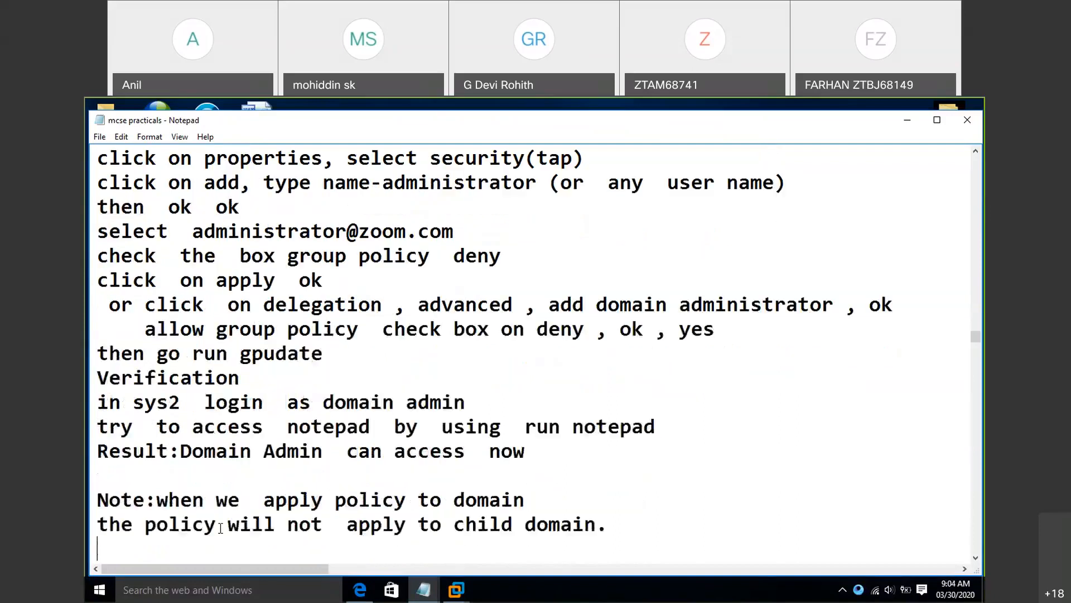
key("Down")
key("Down")
key("Down")
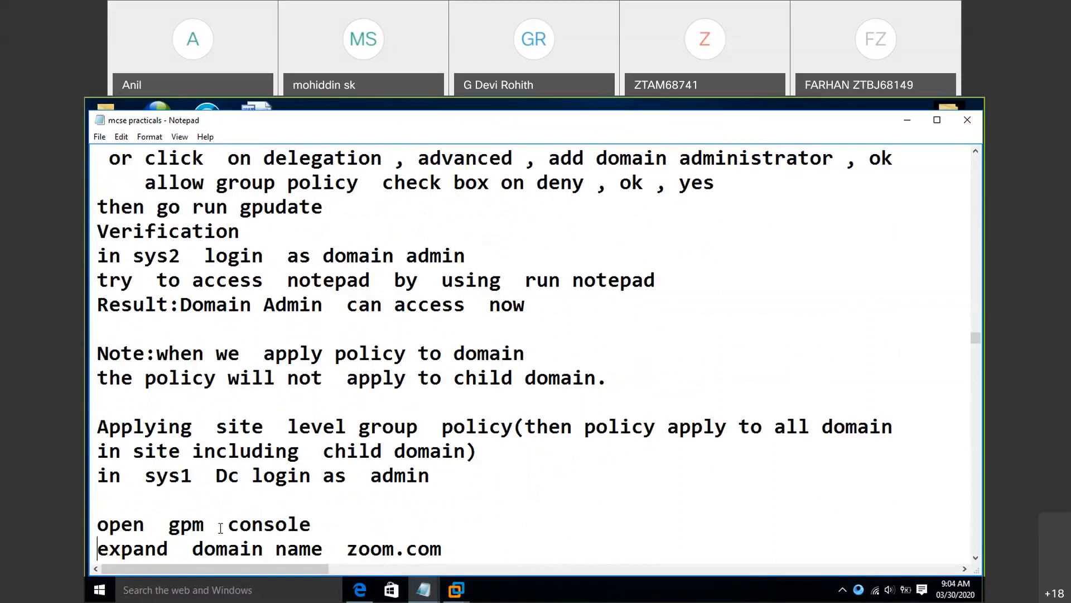
key("Down")
key("Down")
key("Down")
key("Down")
key("Down")
key("Down")
key("Down")
key("Down")
key("Down")
key("Down")
key("Down")
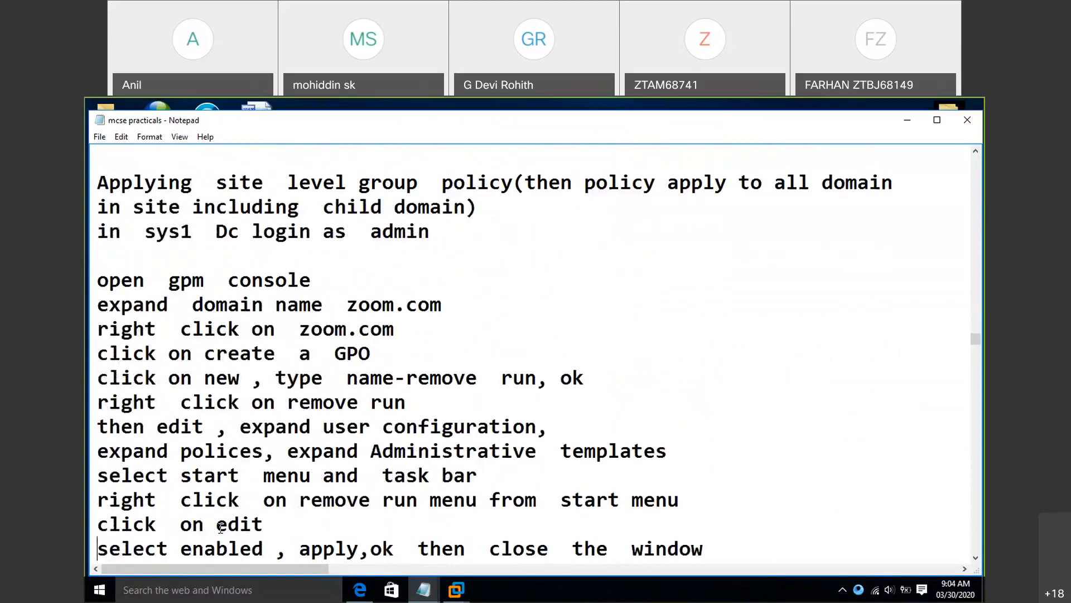
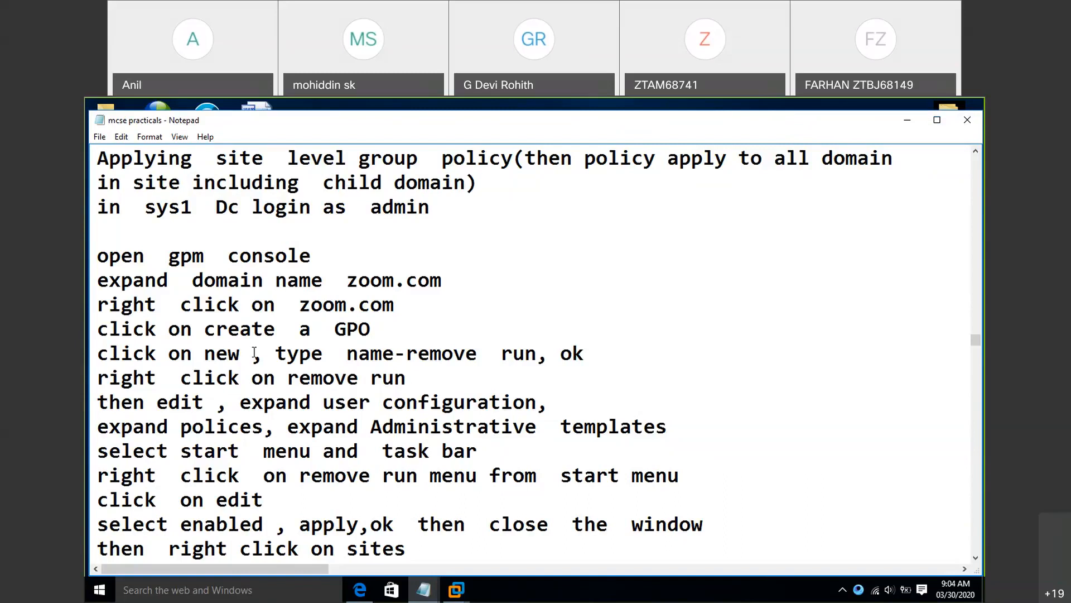
- Read through the site-level group policy exercise and its verification steps in the practical notes
key("Down")
key("Down")
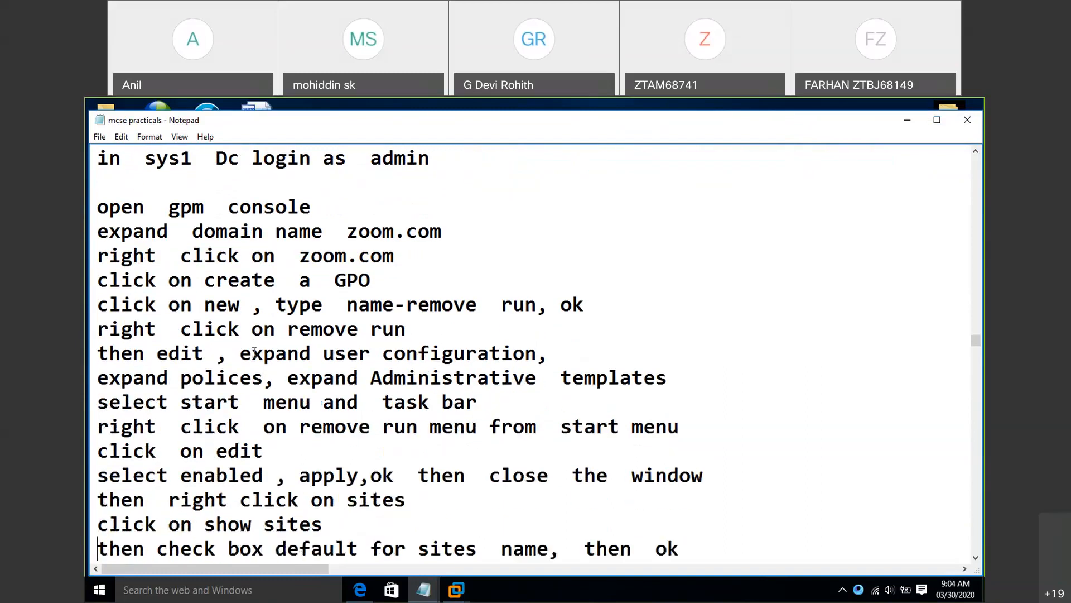
key("Down")
key("Down")
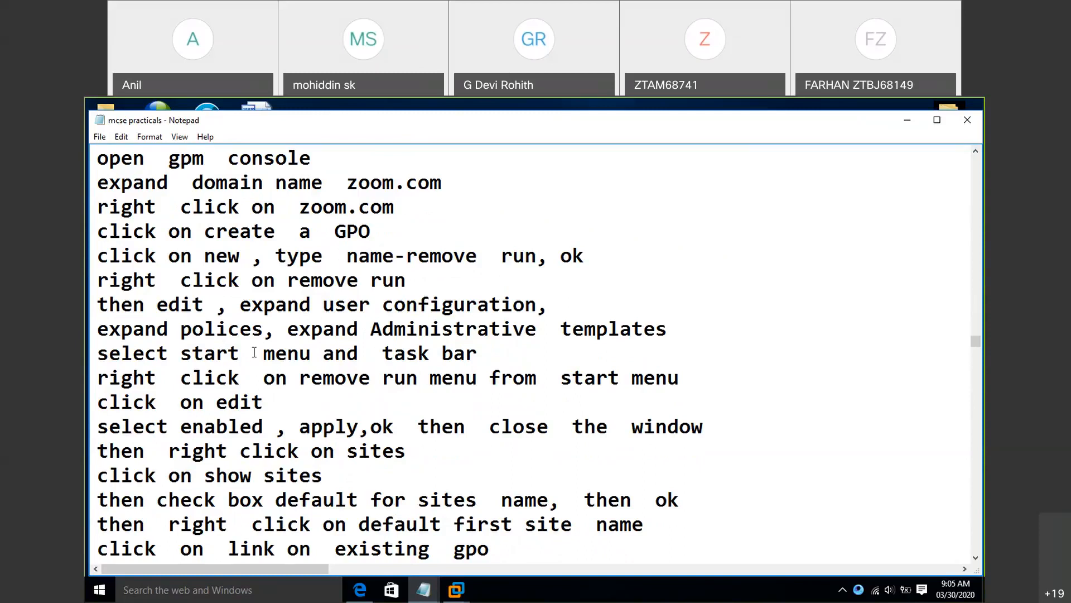
key("Down")
key("Down")
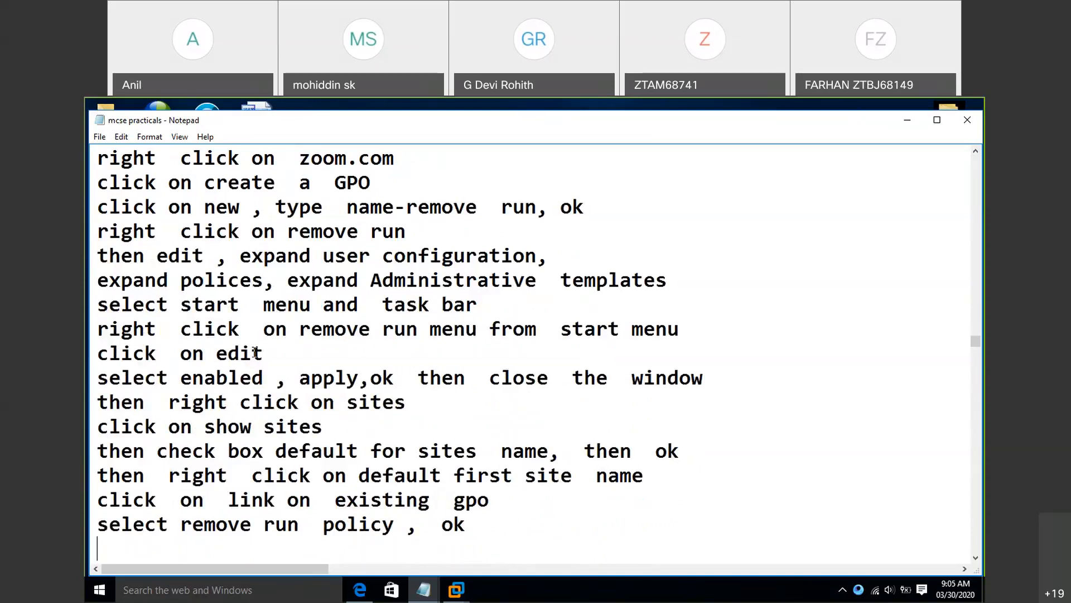
key("Down")
key("Down")
key("Down")
key("Down")
key("Down")
key("Down")
key("Down")
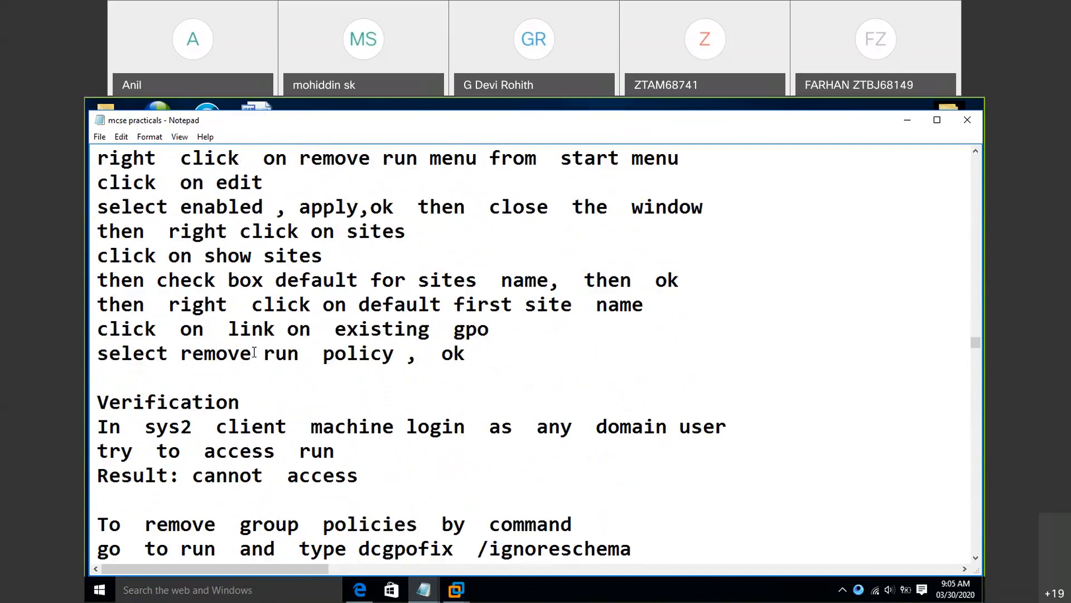
scroll(254, 353, "down", 1)
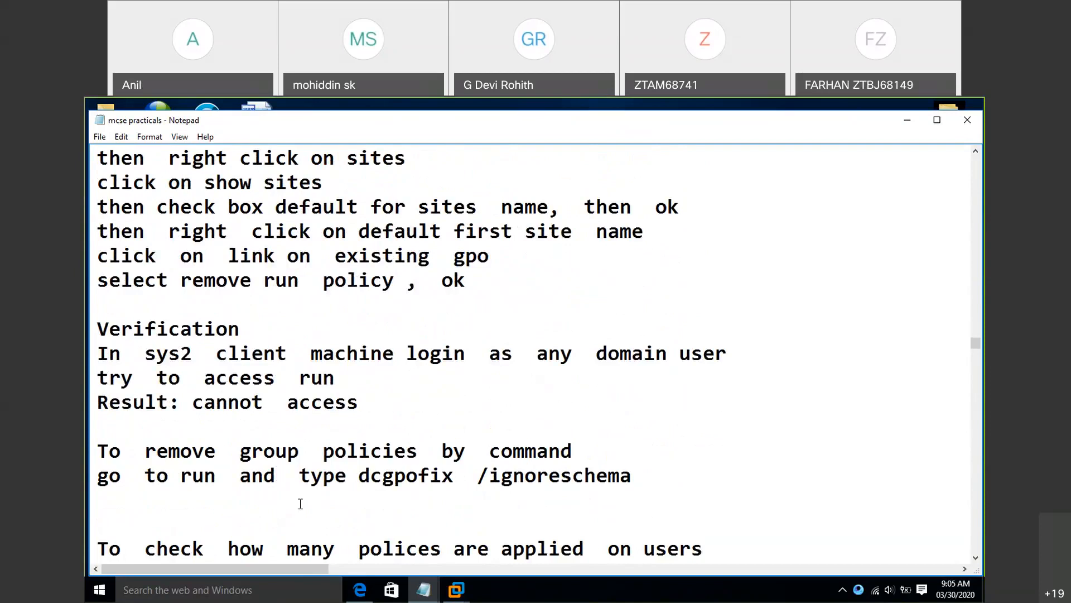
- Switch to the server virtual machine and close the policy editor for the deny the notepad GPO
left_click(456, 589)
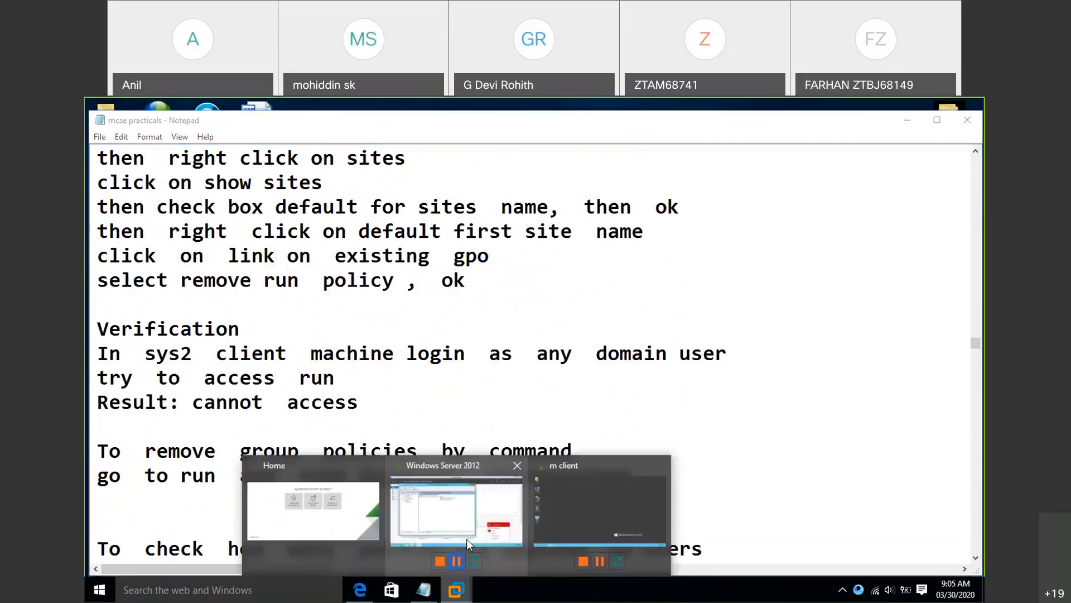
left_click(469, 524)
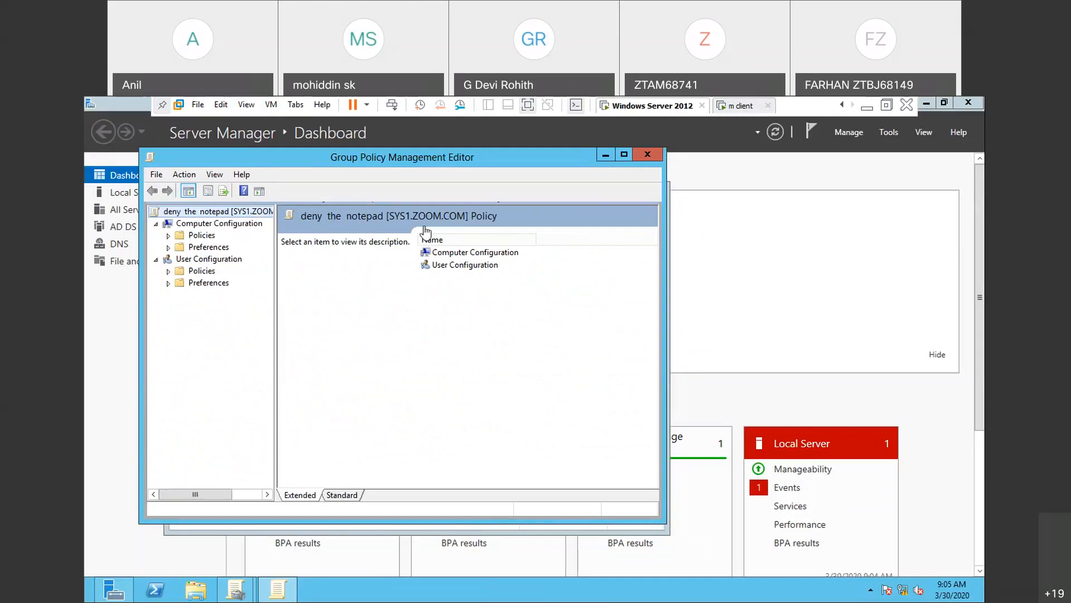
left_click(648, 155)
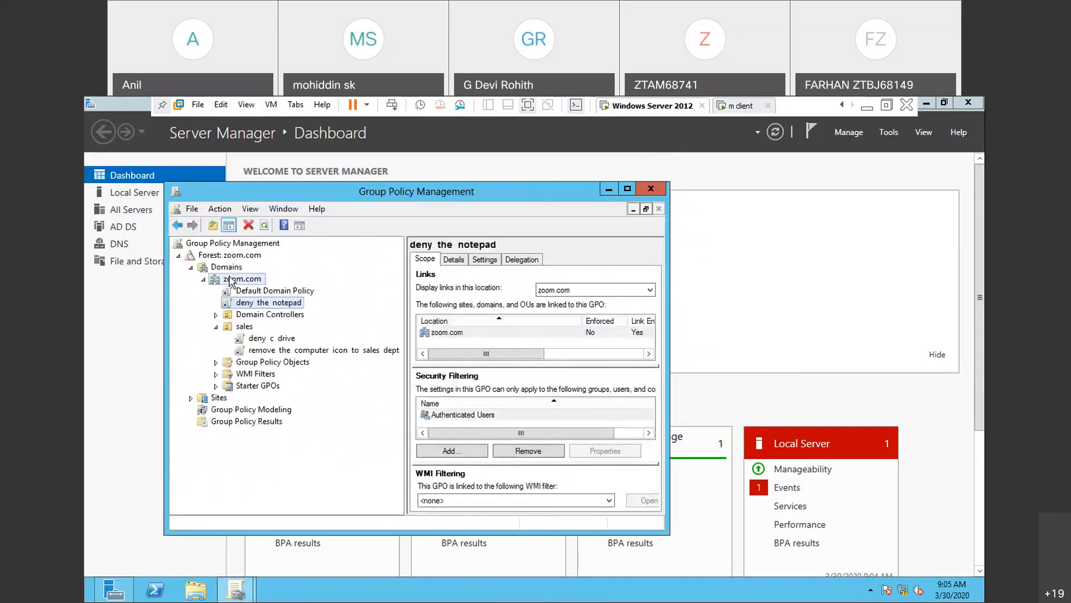
- Create a new GPO named deny the run and link it to the zoom.com domain
left_click(230, 280)
right_click(230, 280)
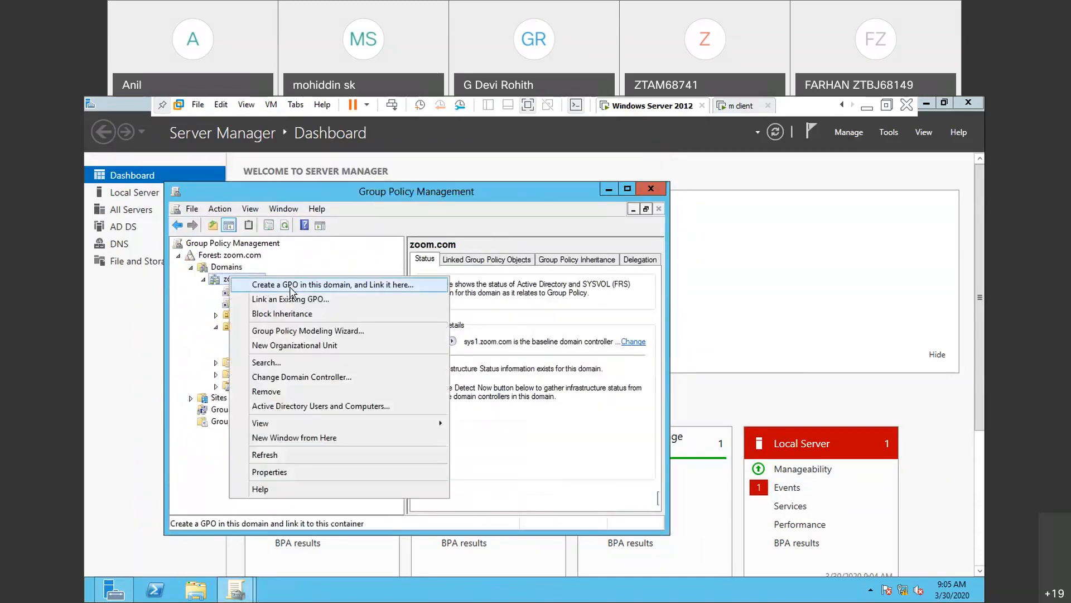
left_click(289, 286)
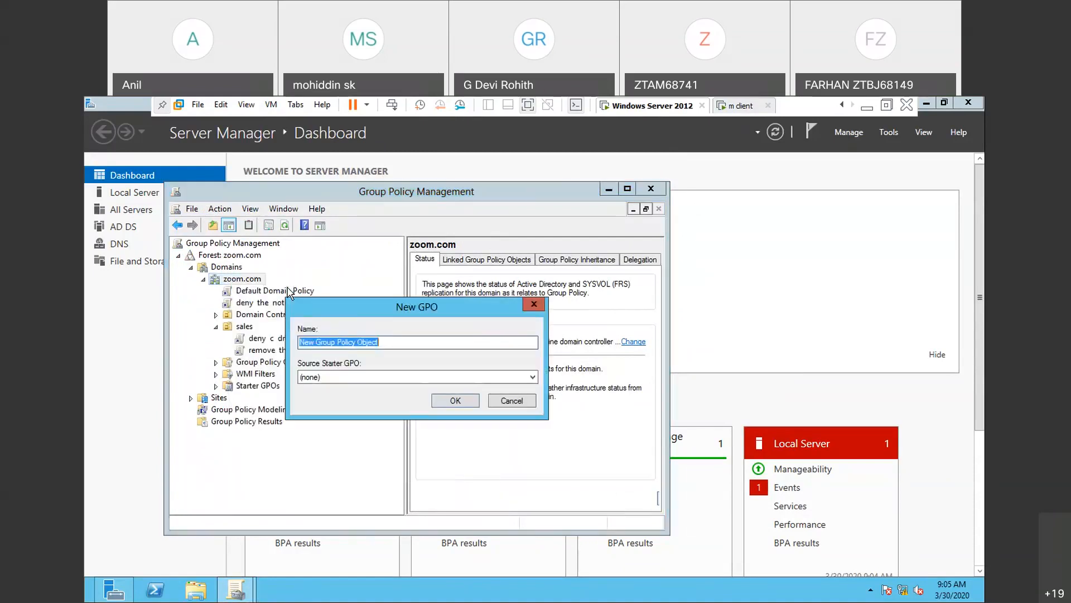
key("BackSpace")
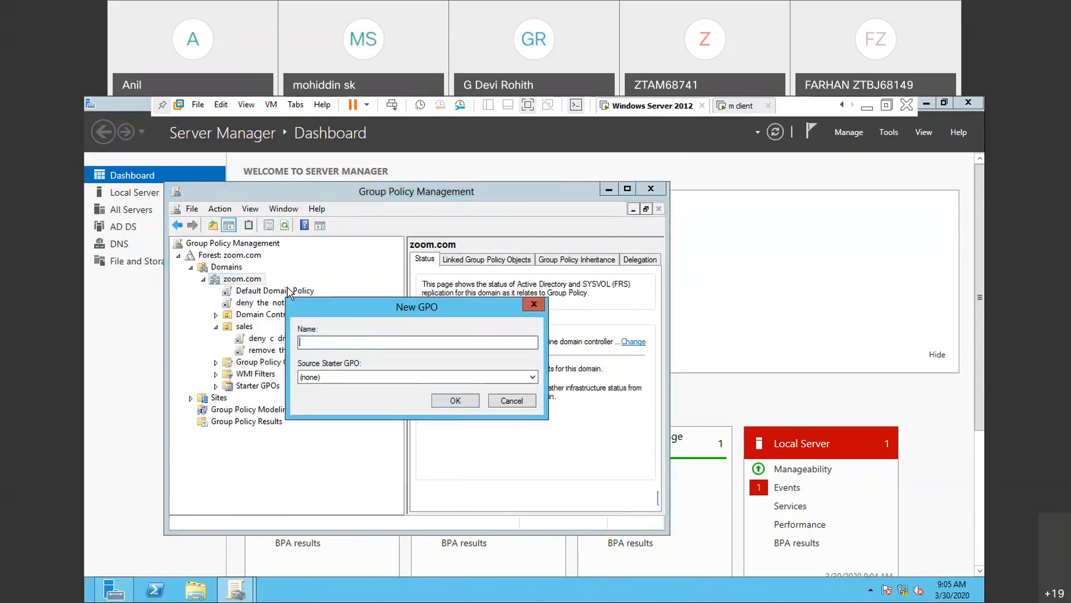
type("deny the run")
left_click(474, 401)
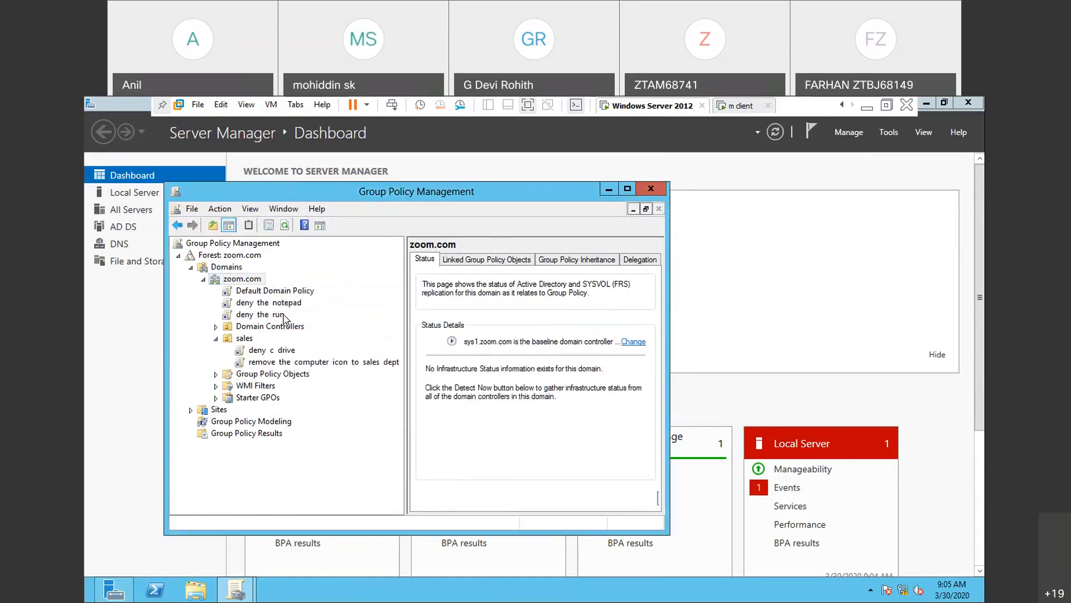
- Open the deny the run GPO for editing and browse to User Configuration's Start Menu and Taskbar administrative templates
left_click(279, 314)
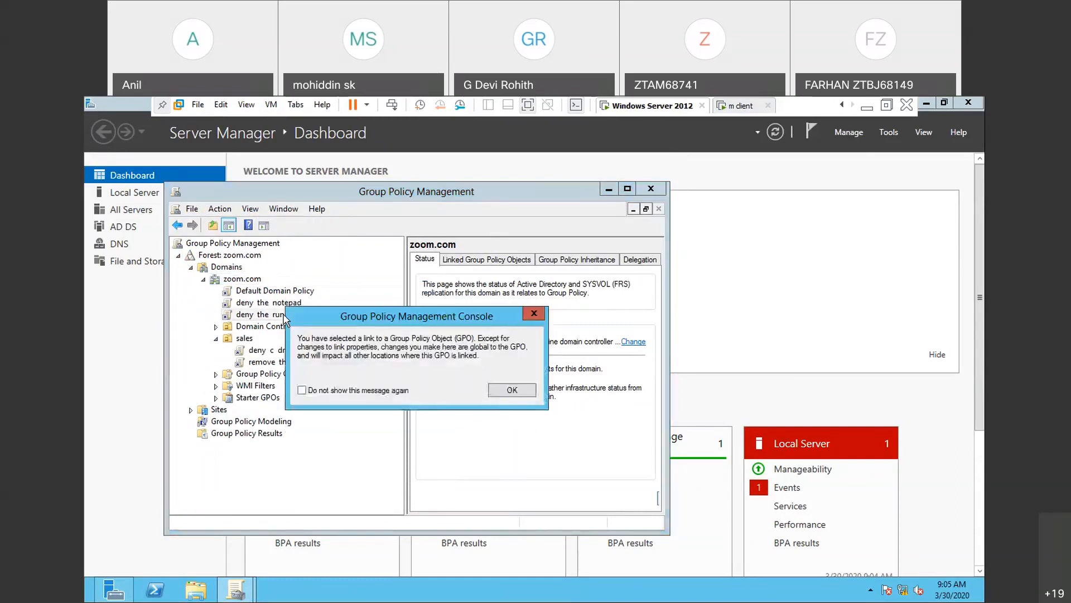
left_click(535, 314)
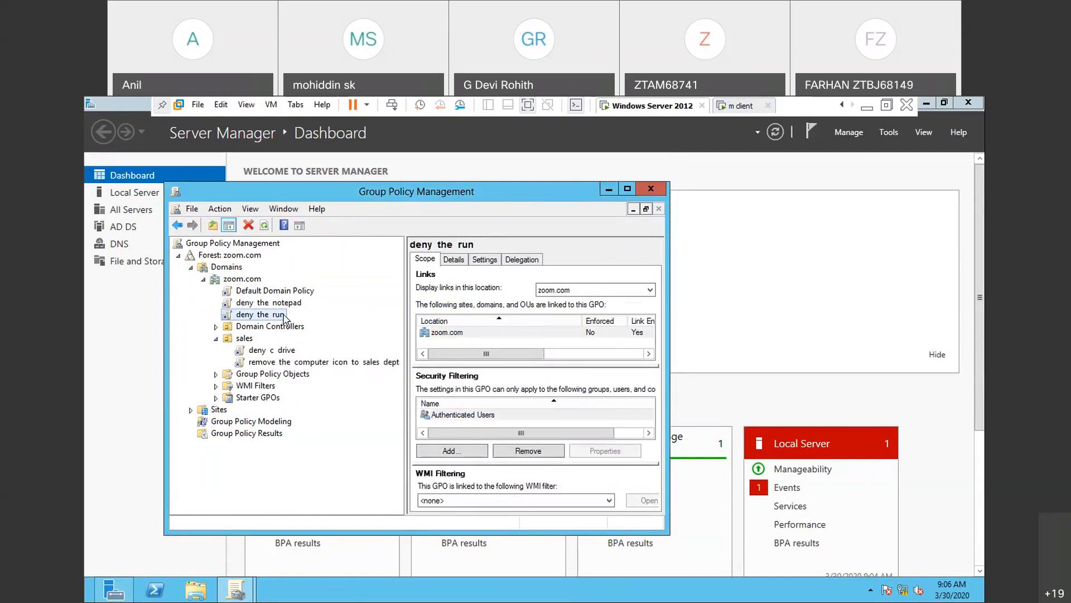
right_click(283, 315)
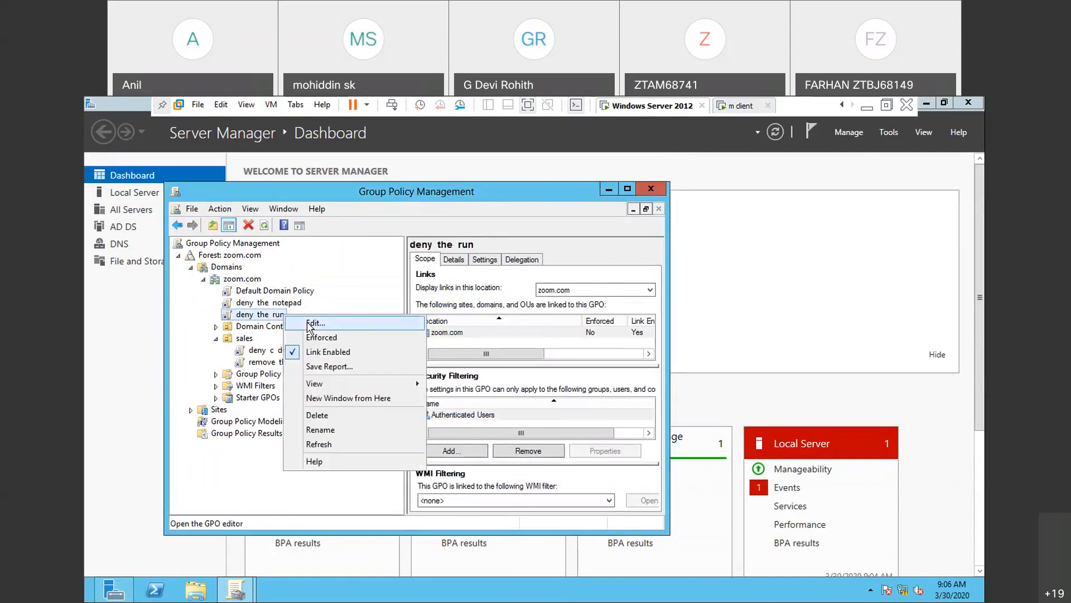
left_click(312, 323)
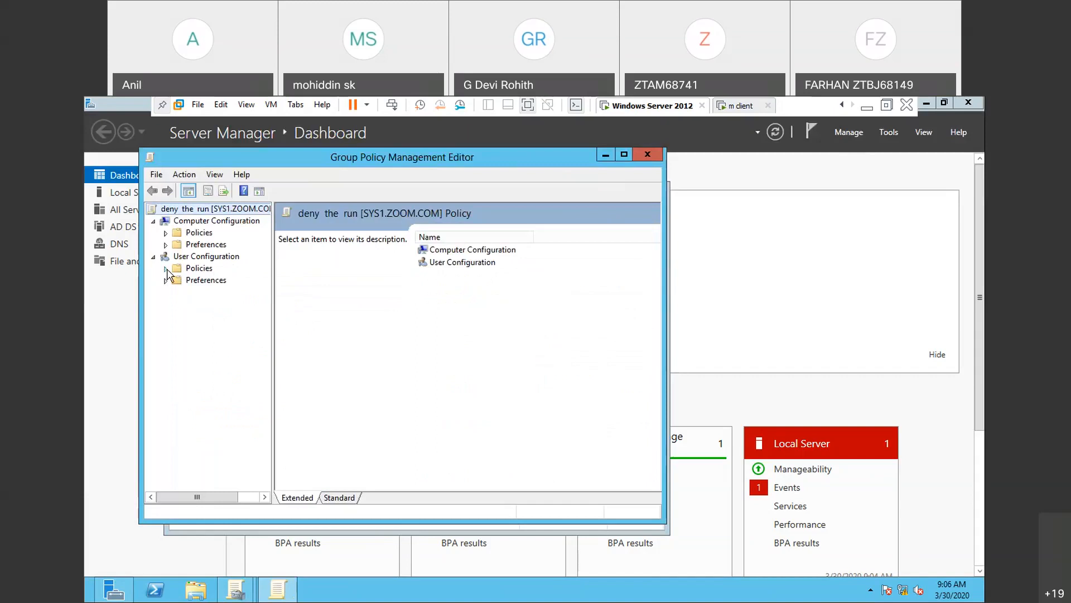
left_click(167, 269)
left_click(178, 305)
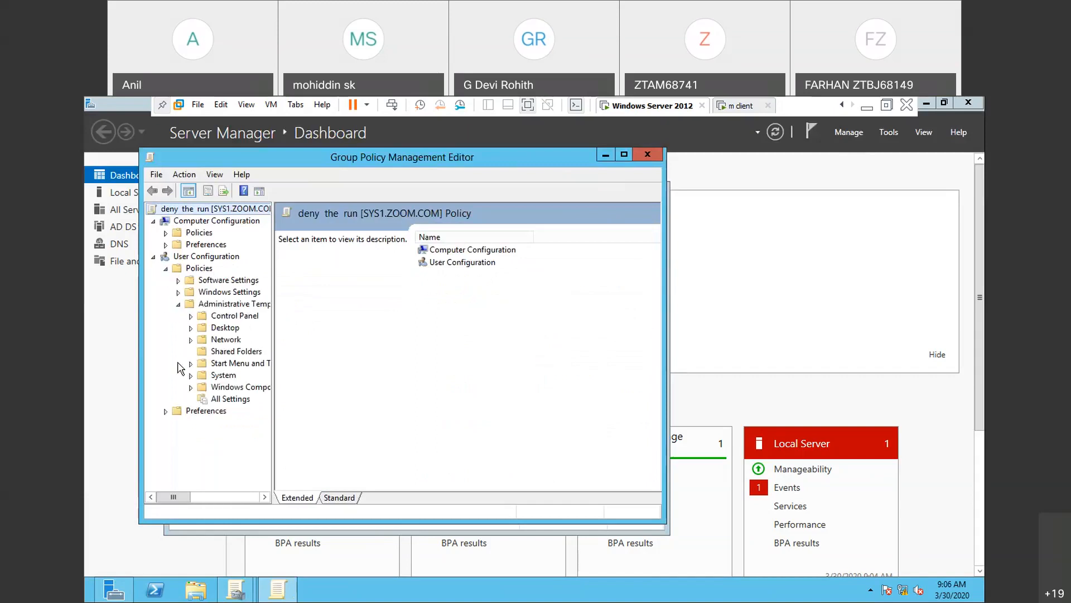
left_click_drag(272, 366, 308, 366)
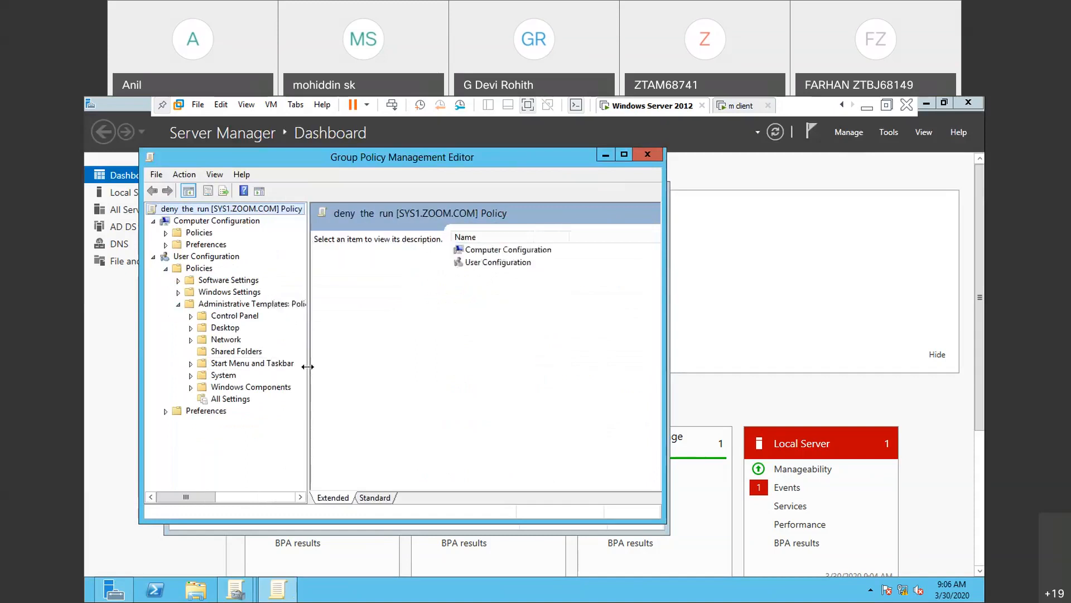
double_click(274, 365)
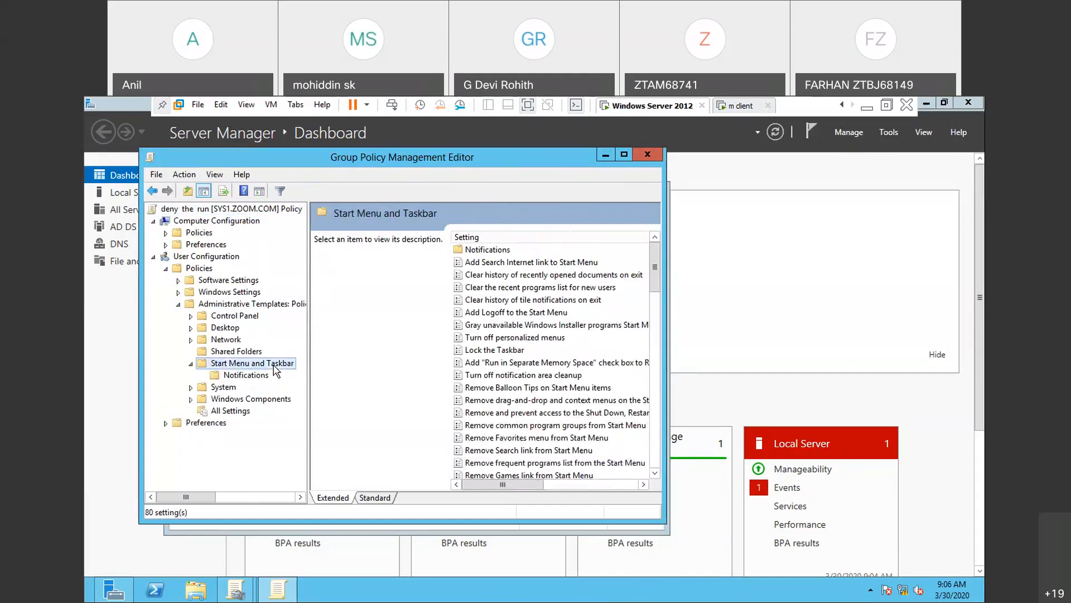
- Enable the Remove Run menu from Start Menu policy, apply it and close the setting
left_click_drag(656, 283, 656, 297)
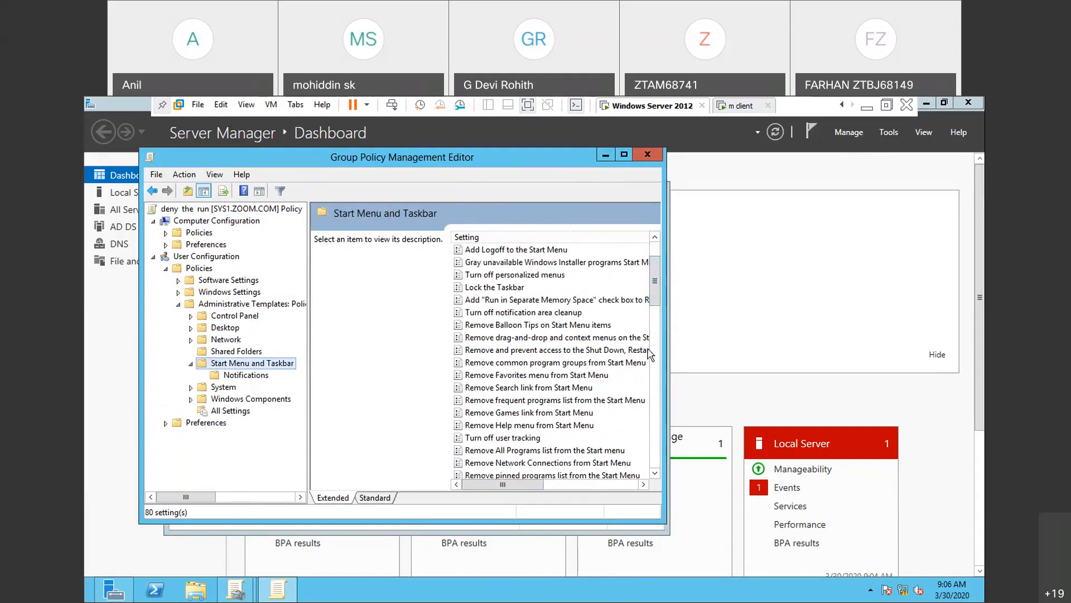
left_click_drag(656, 308, 659, 326)
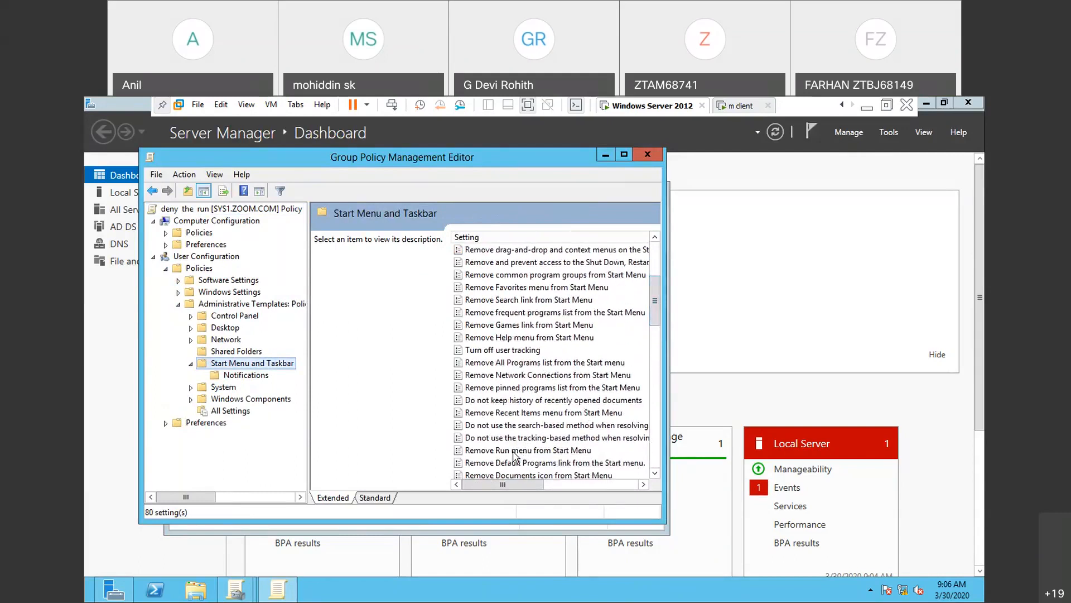
left_click(514, 453)
right_click(513, 451)
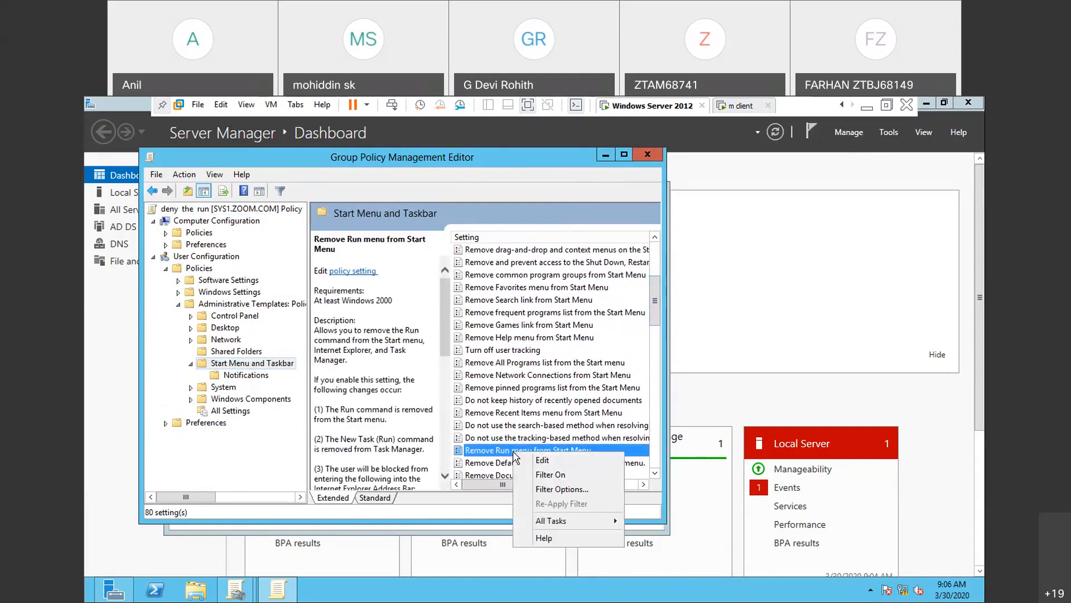
left_click(552, 461)
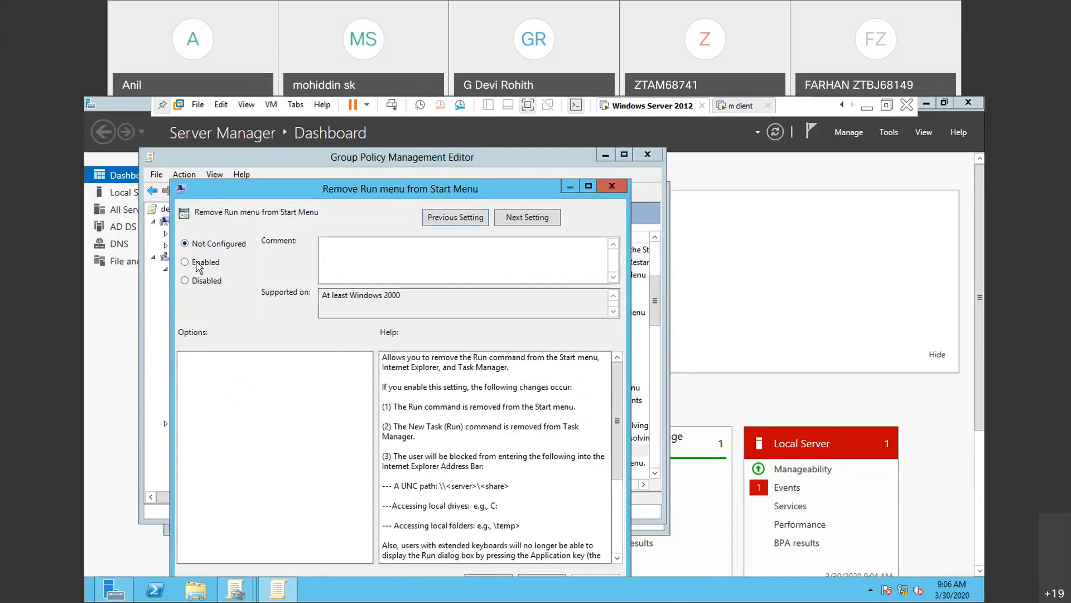
left_click(197, 262)
left_click_drag(528, 194, 529, 180)
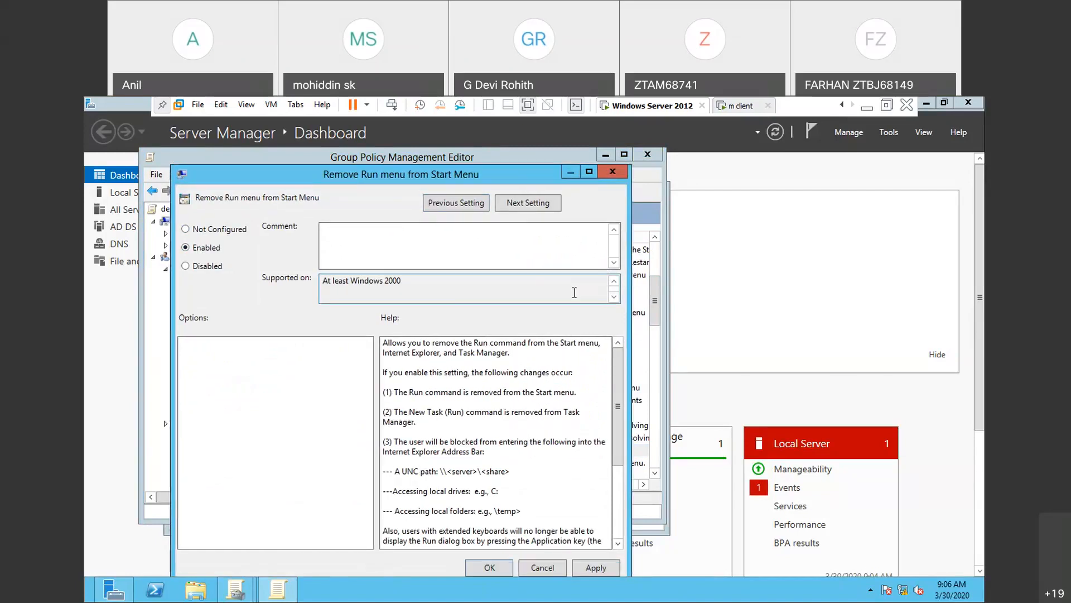
left_click(596, 568)
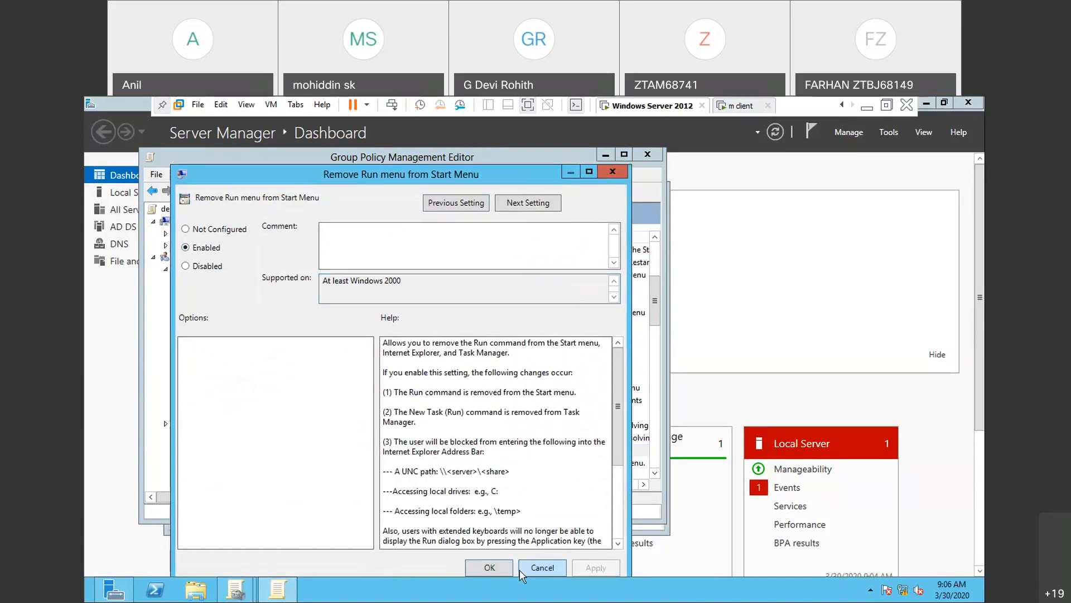
left_click(490, 569)
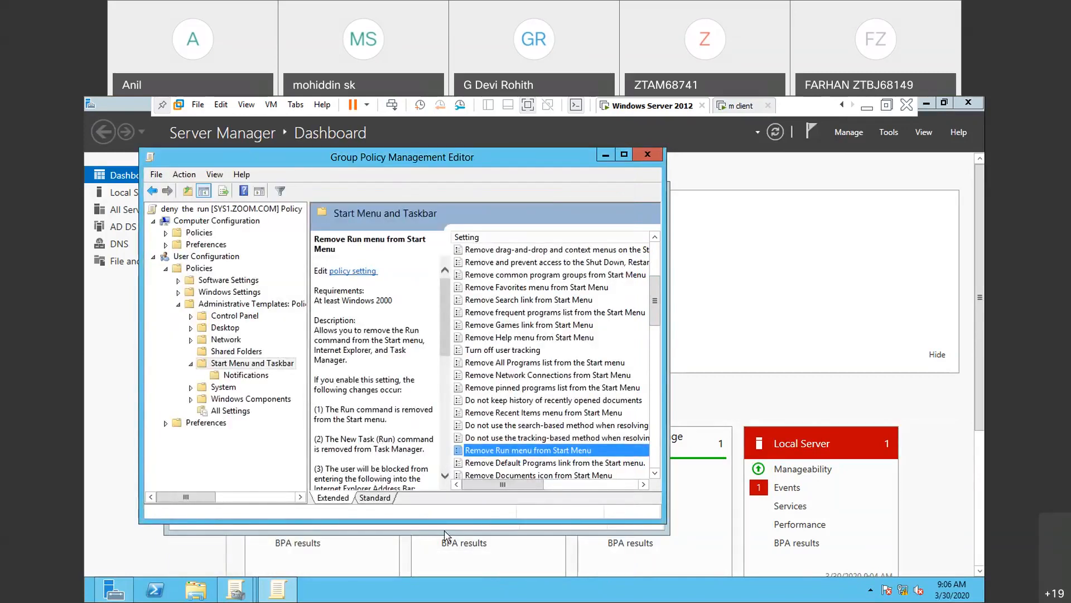
- Run gpupdate on the server to refresh group policy, then switch to the client machine
key("super+r")
key("Return")
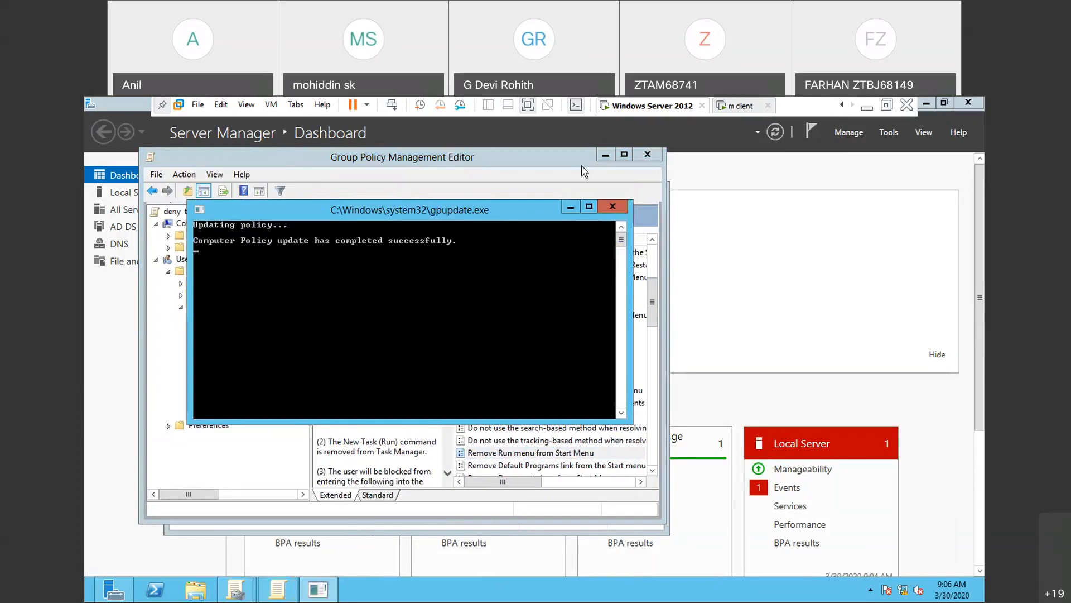
left_click(745, 106)
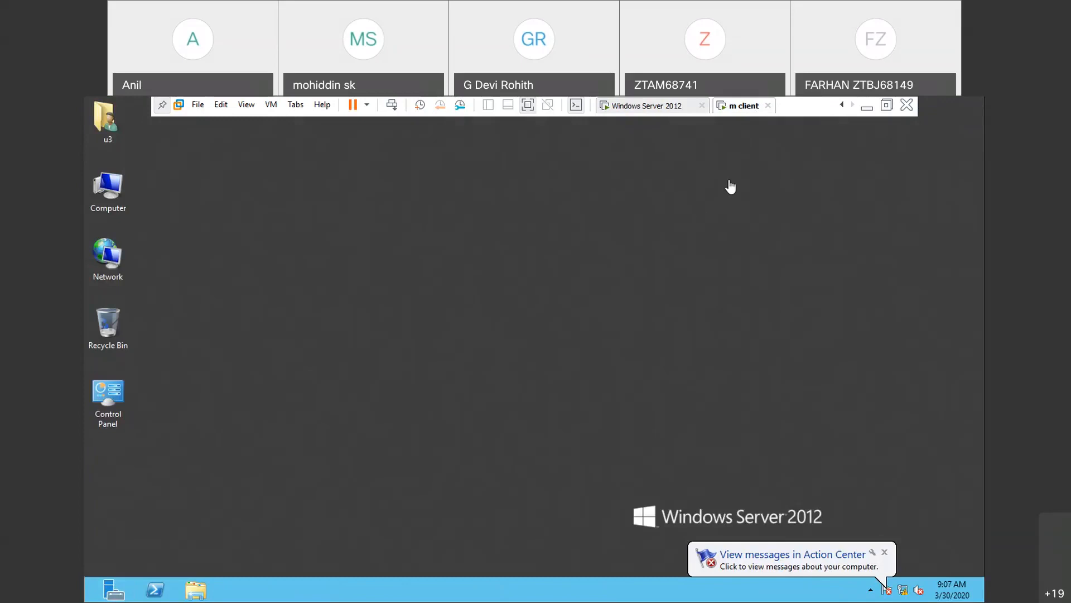
- Open the client's security screen, return to u3's session and dismiss the restrictions message
key("ctrl+alt+Insert")
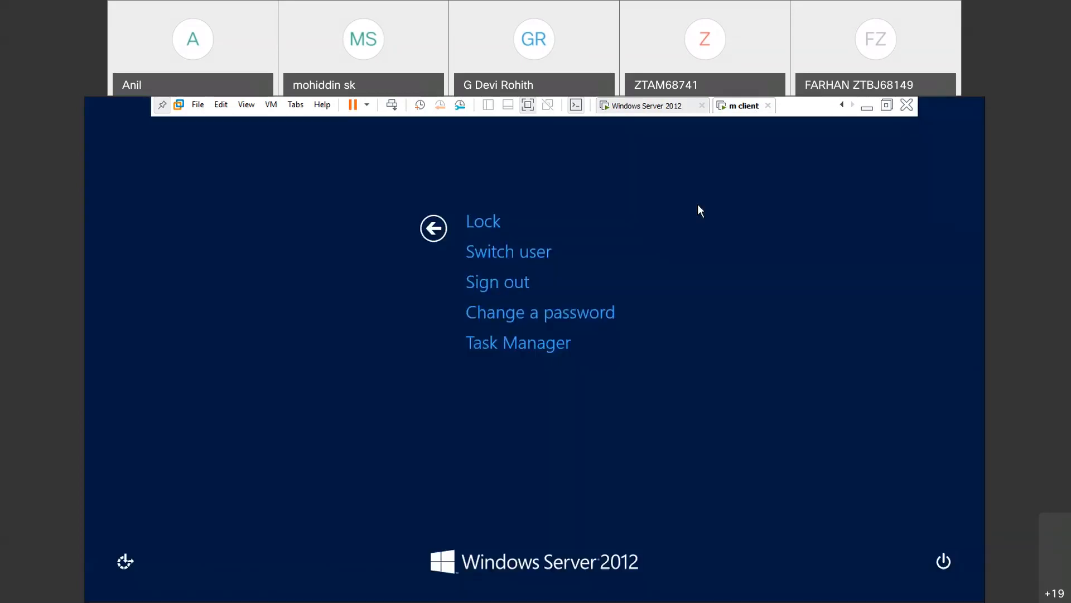
left_click(499, 283)
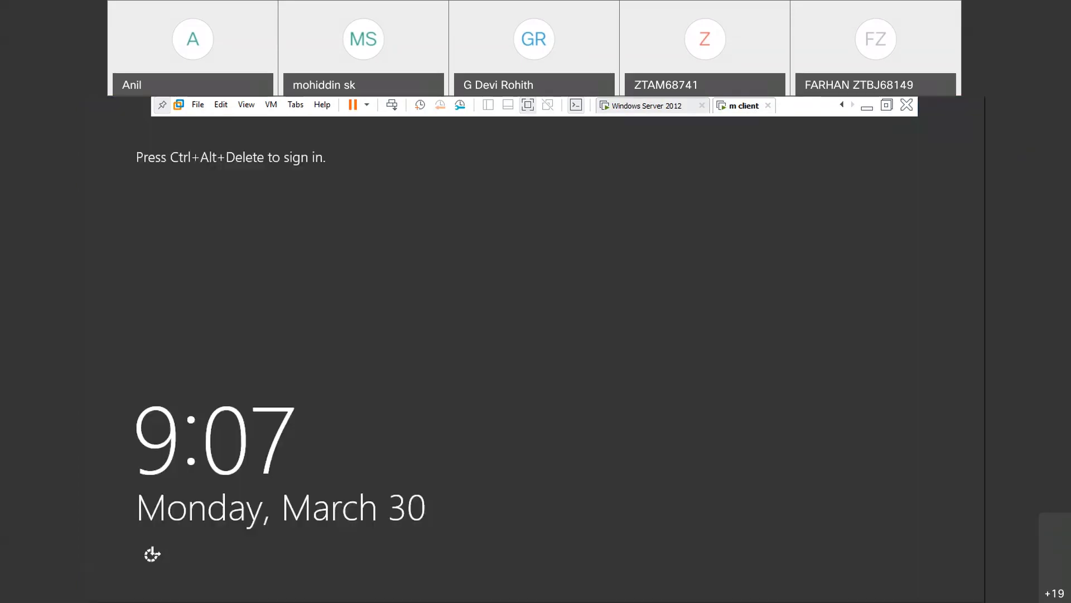
key("ctrl+alt+Insert")
left_click(508, 319)
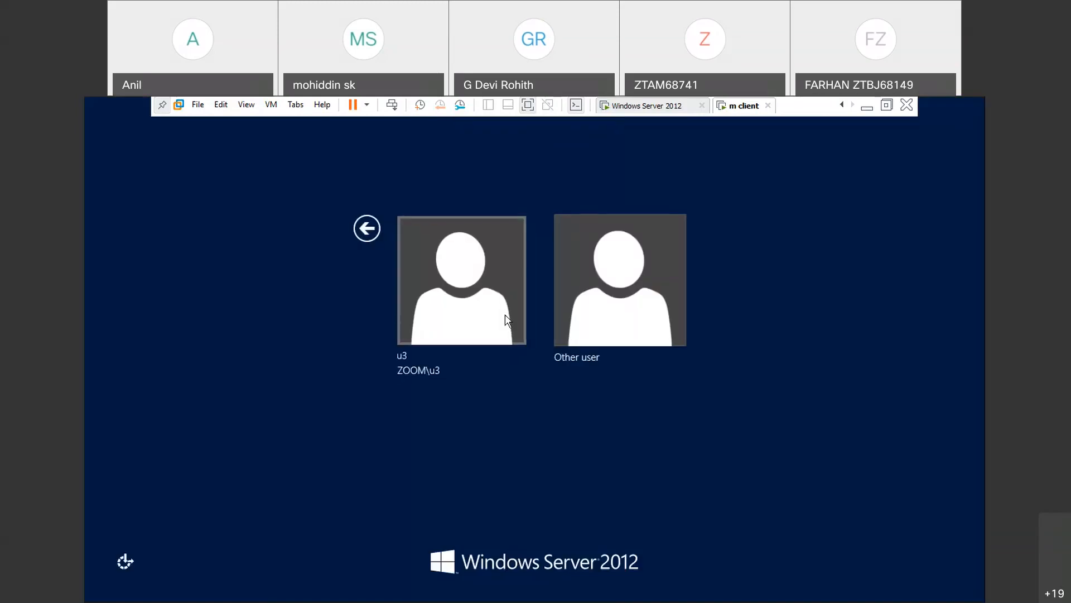
key("Return")
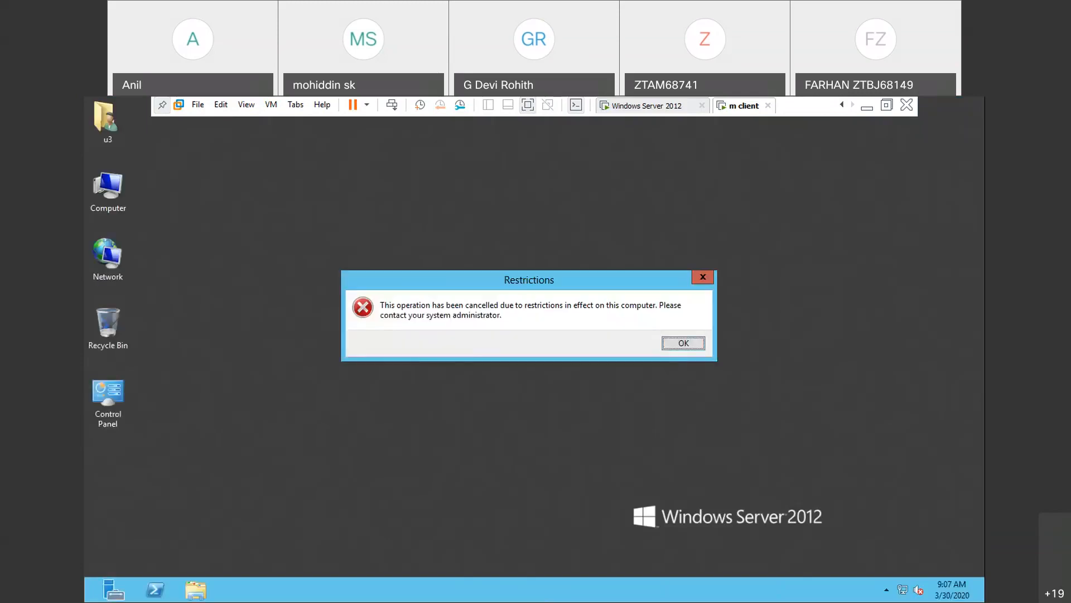
left_click(701, 279)
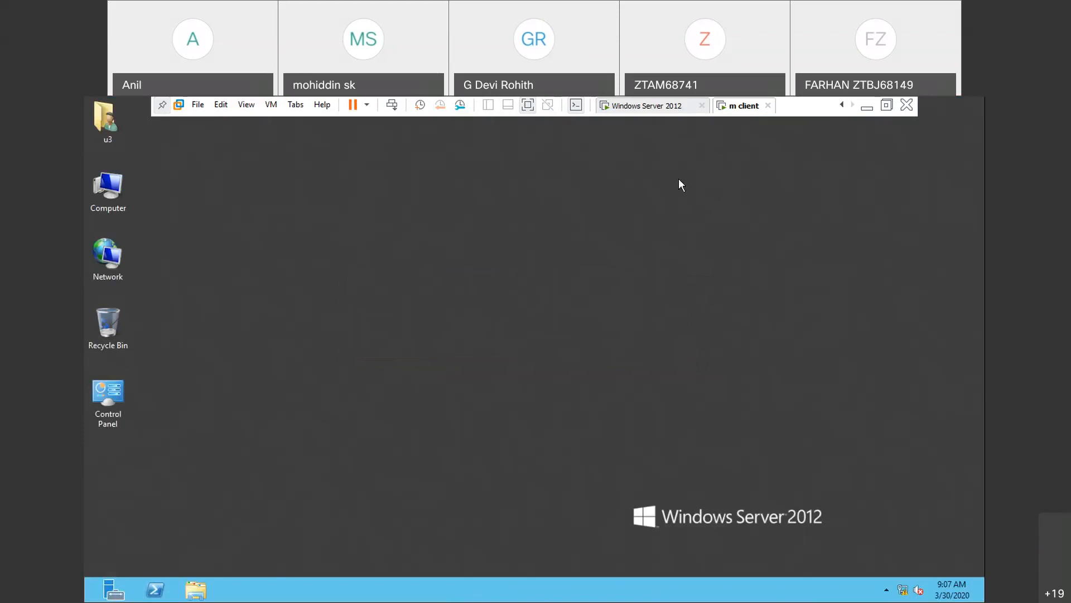
- Sign out of u3's session on the client and sign in as the domain administrator, entering the account password
key("ctrl+alt+Insert")
left_click(513, 285)
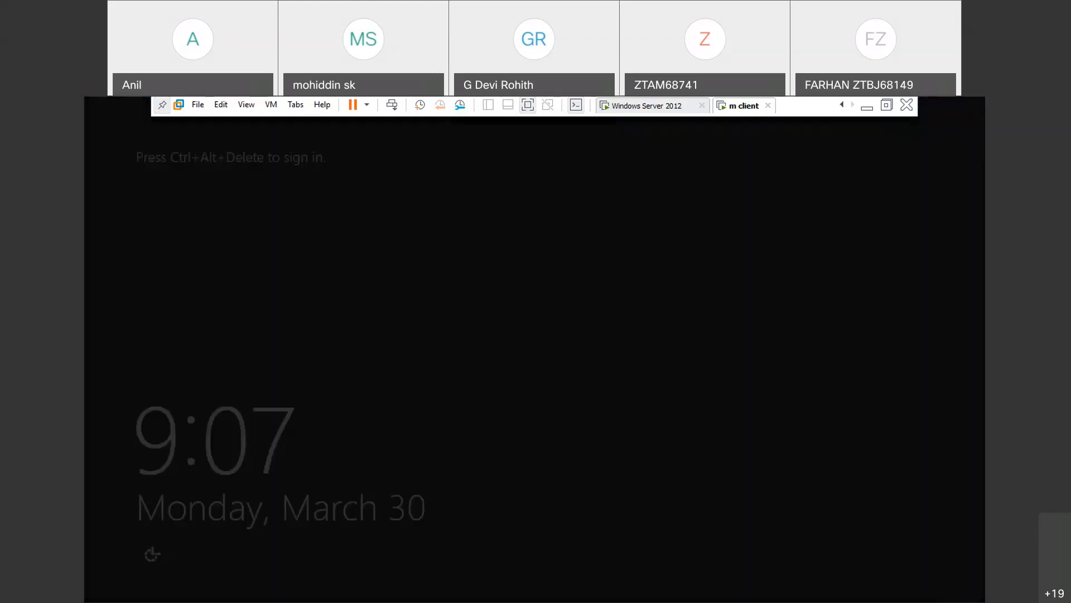
key("ctrl+alt+Insert")
left_click(597, 316)
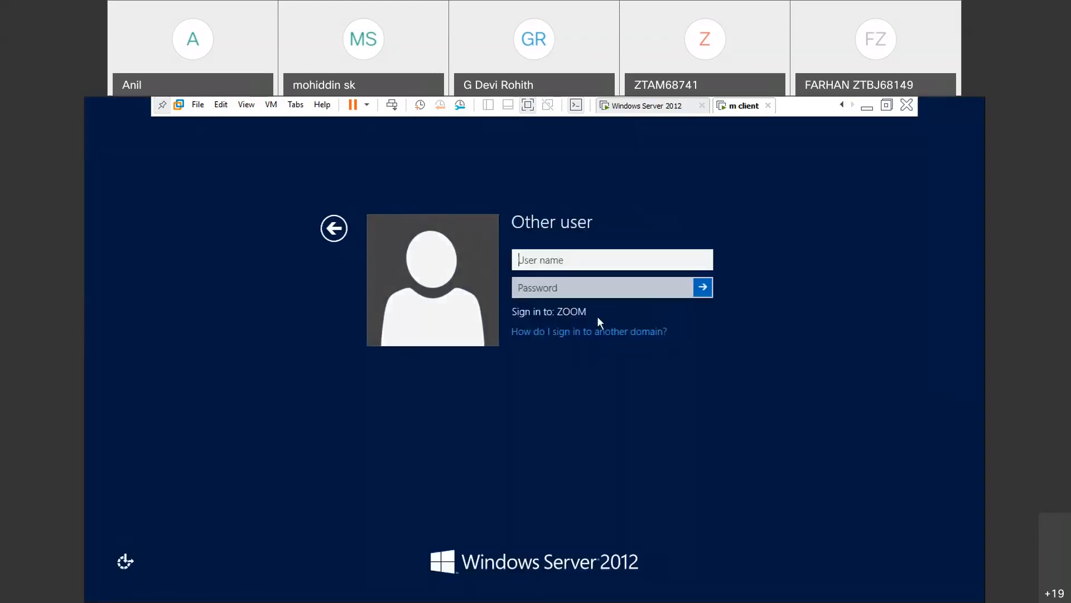
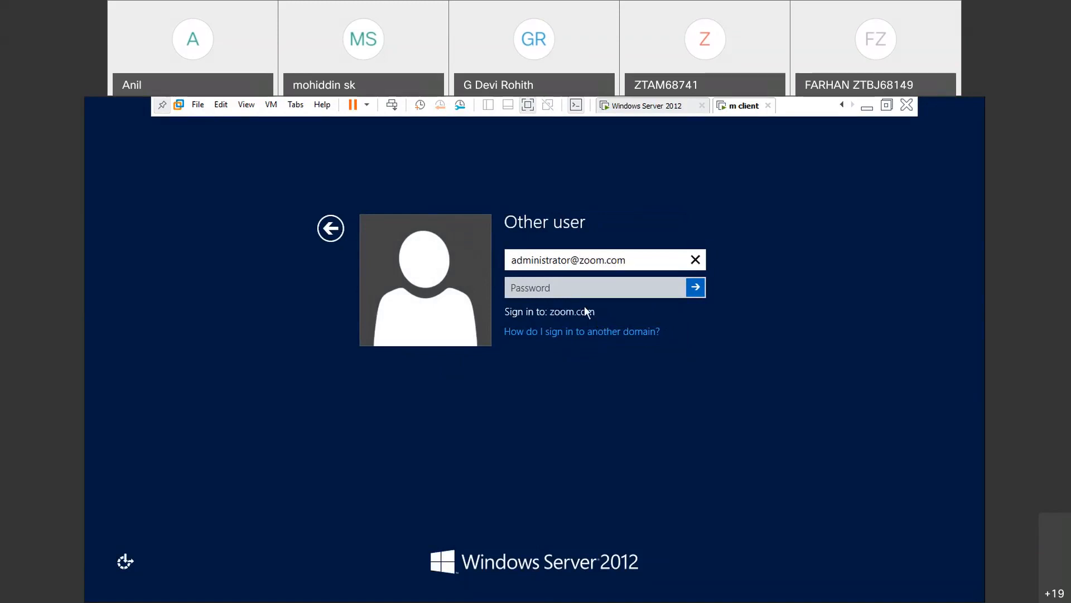
left_click(585, 288)
type("Passw")
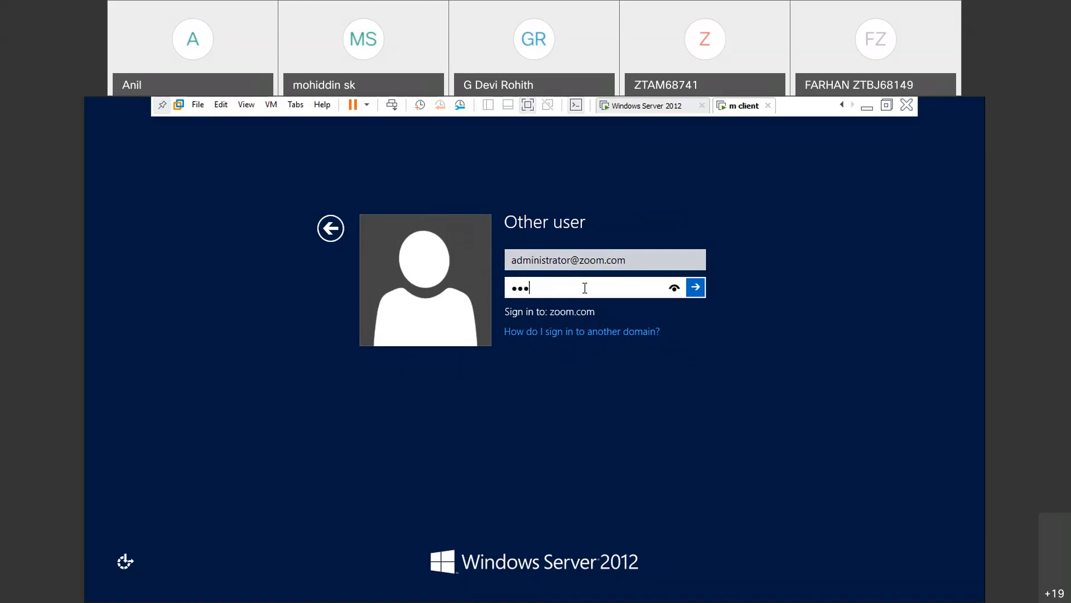
type("ord")
key("Return")
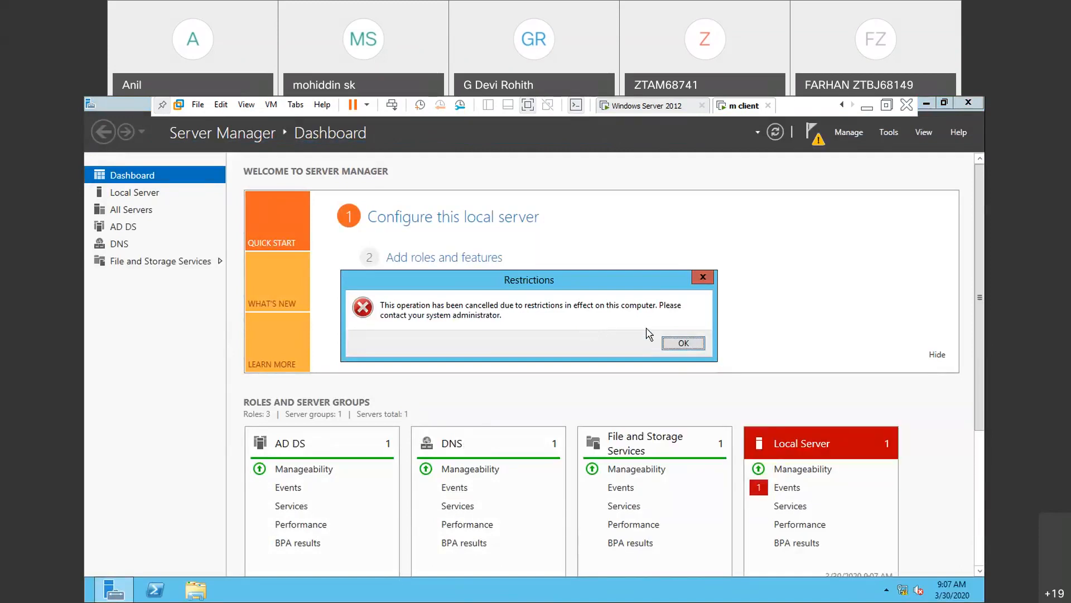
- Dismiss the restrictions message, switch to the server and reopen the deny the run GPO for editing
left_click(683, 343)
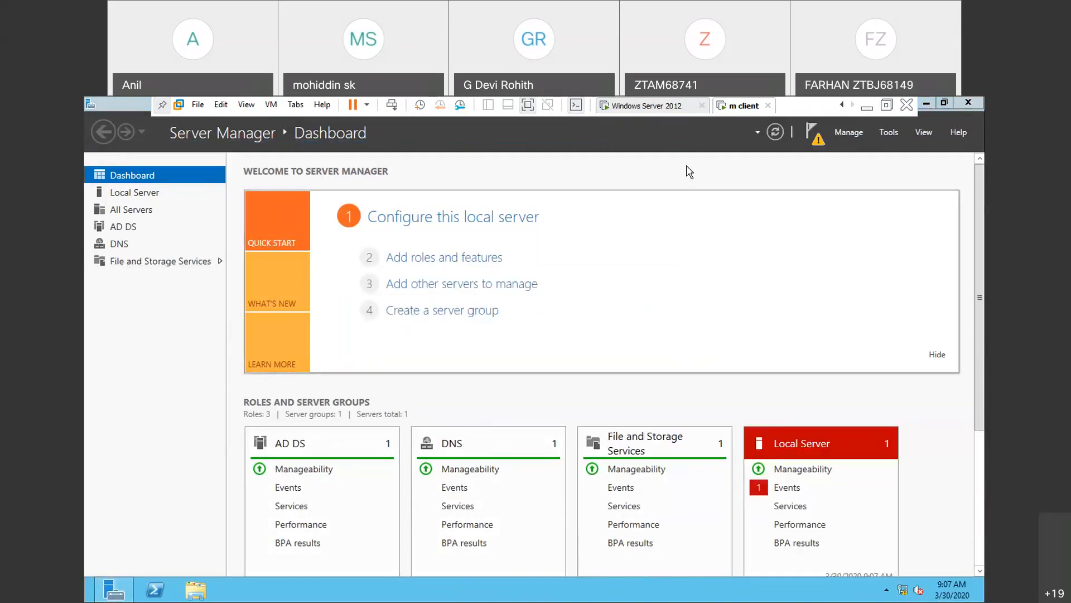
left_click(672, 106)
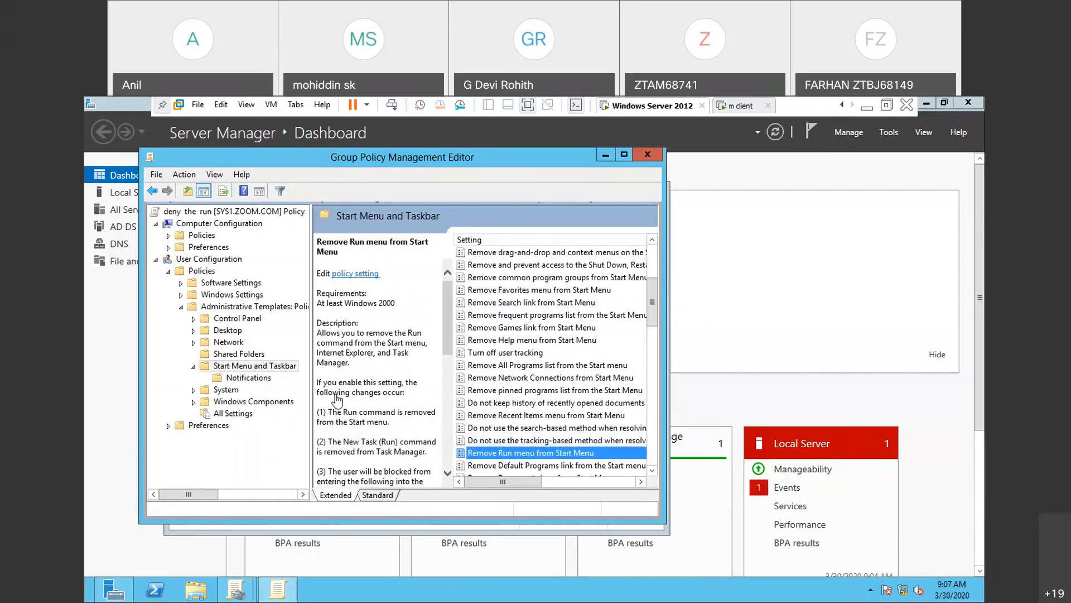
left_click(647, 154)
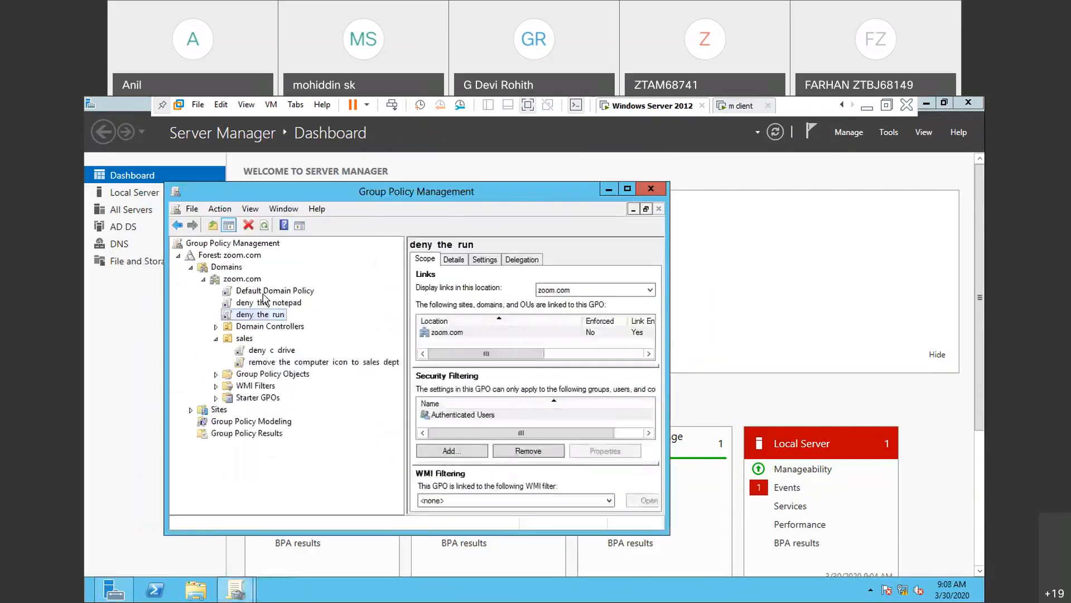
right_click(278, 320)
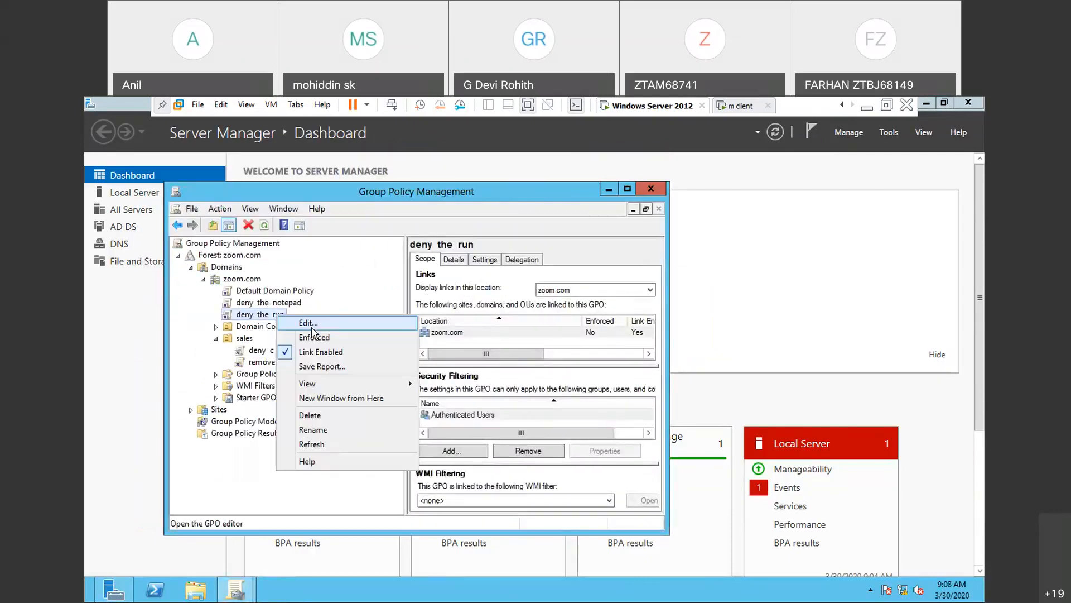
left_click(312, 330)
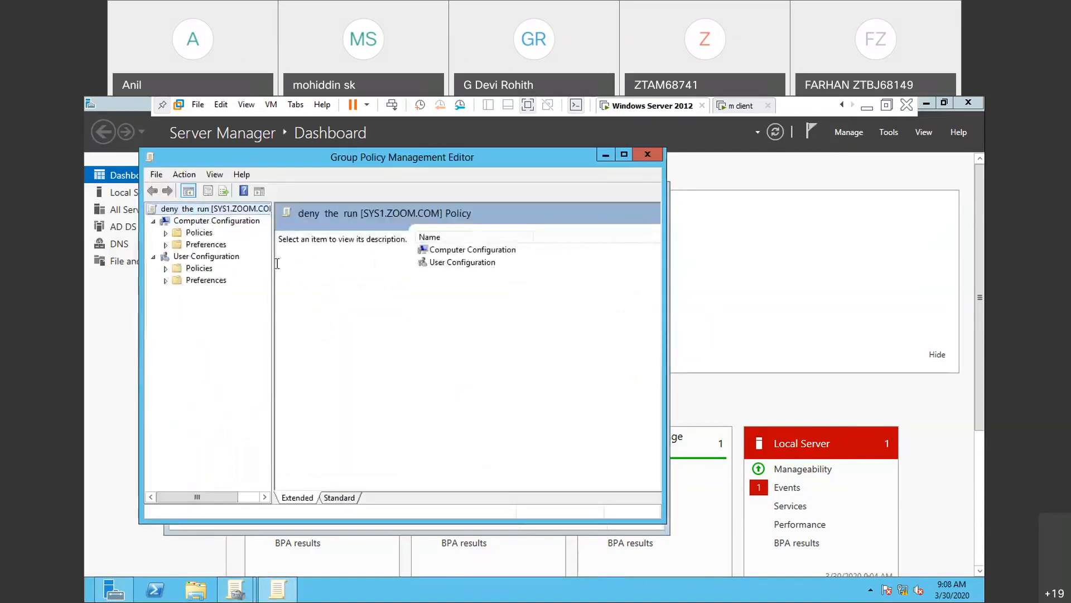
- Open the deny the run policy's properties on the Security tab and add the domain Administrator account
left_click(185, 174)
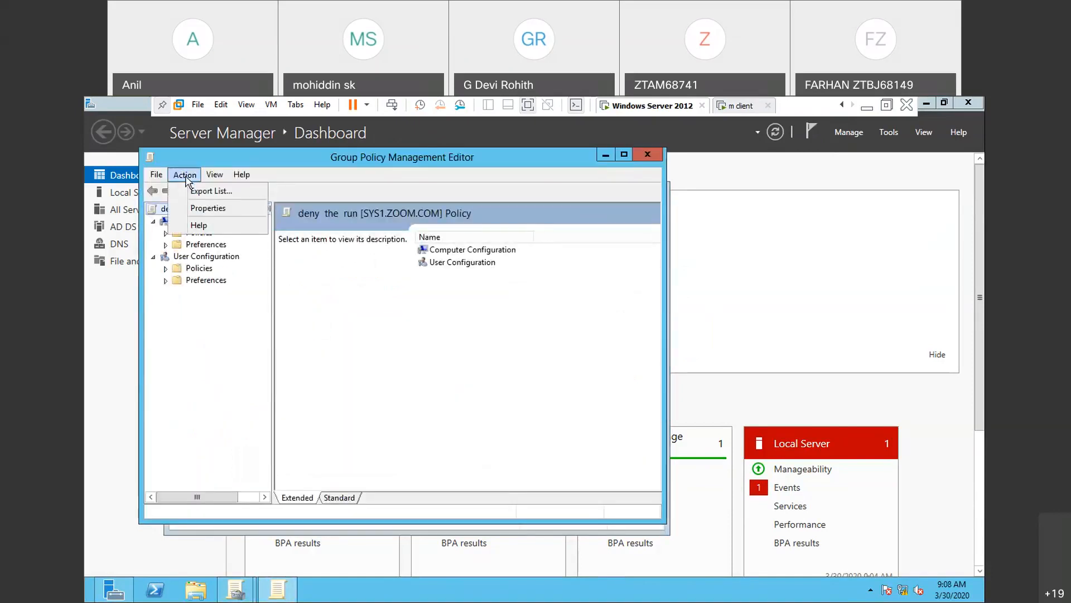
left_click(207, 209)
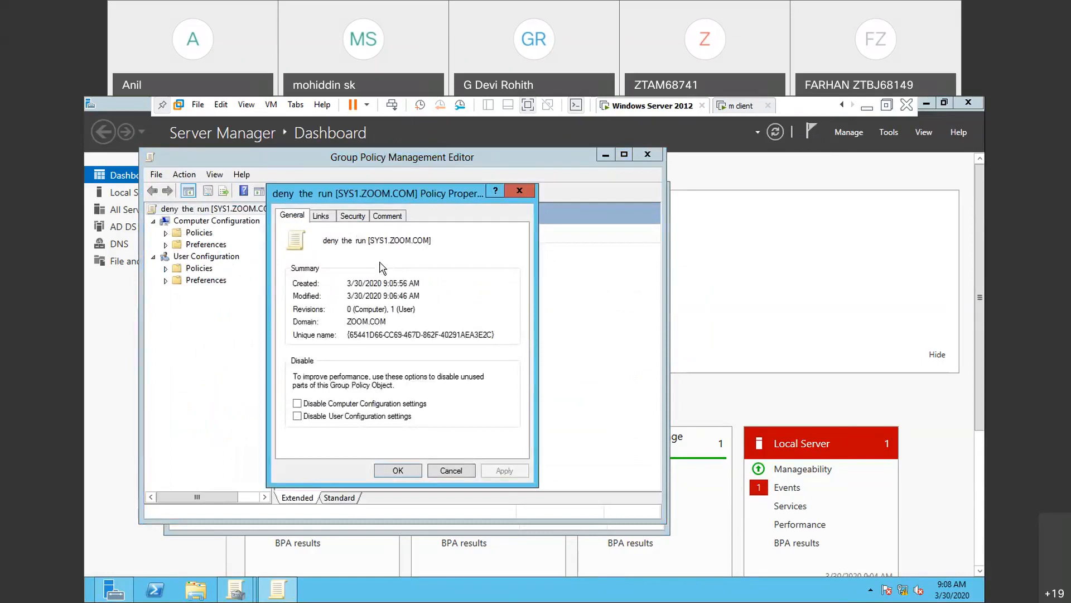
left_click(353, 219)
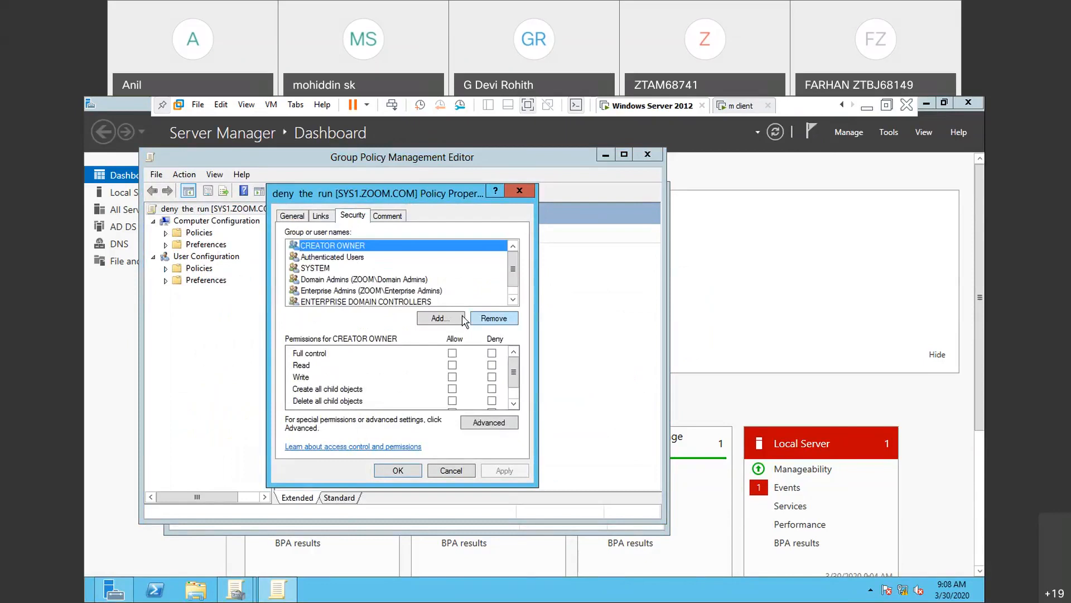
left_click(450, 318)
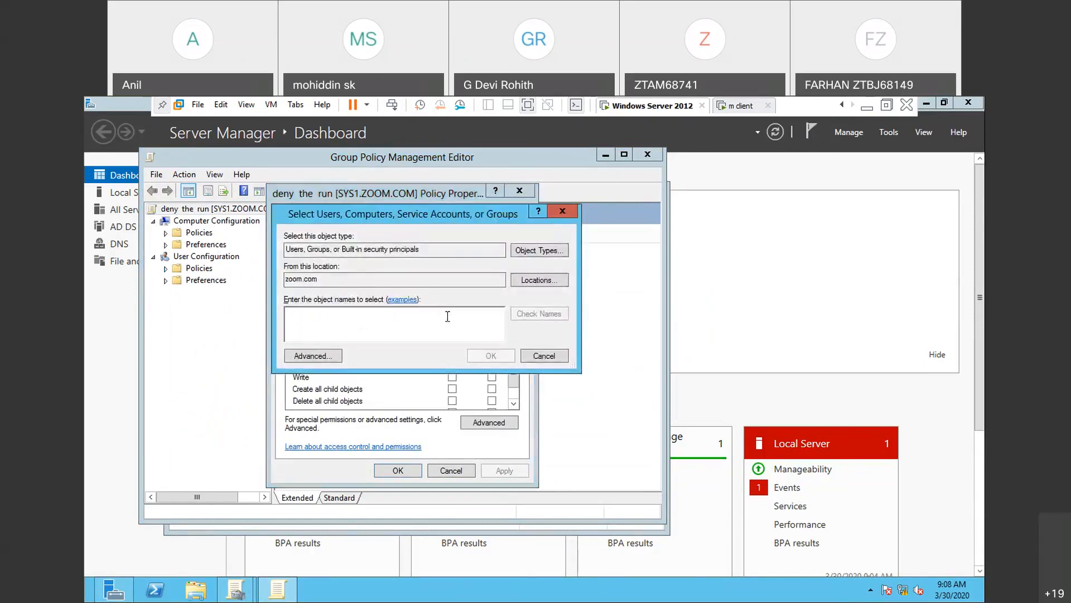
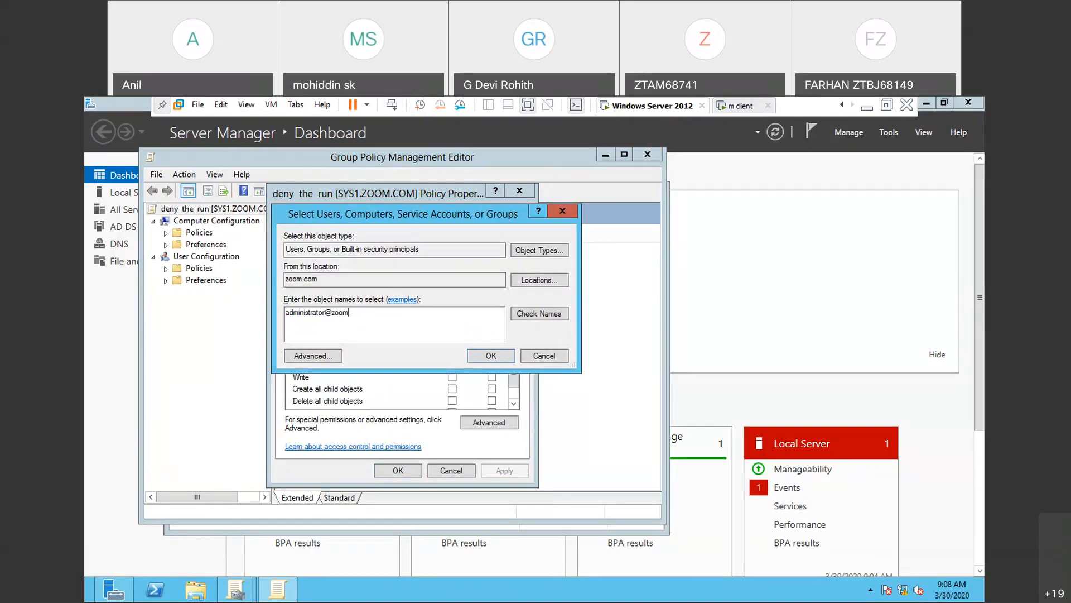
left_click(549, 315)
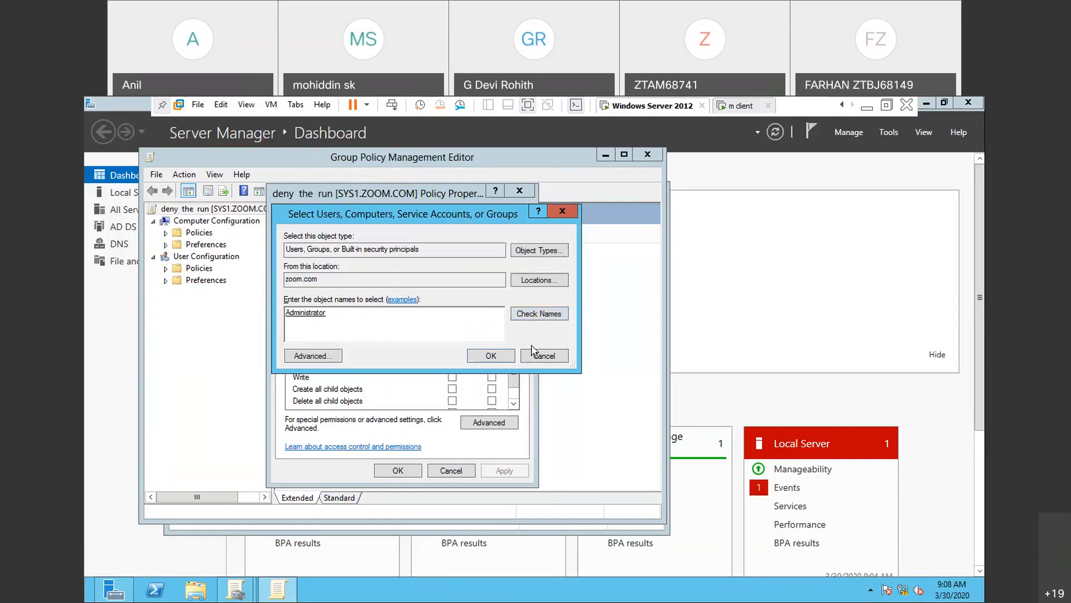
left_click(493, 356)
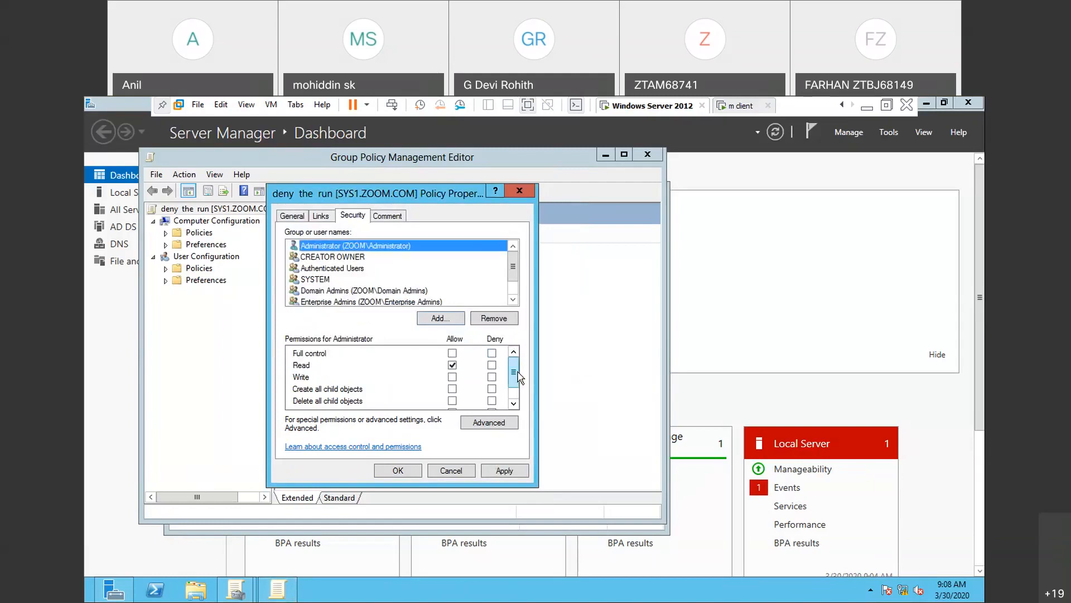
- Deny the Administrator the Apply group policy permission, confirm the deny warning and save the properties
scroll(511, 400, "down", 1)
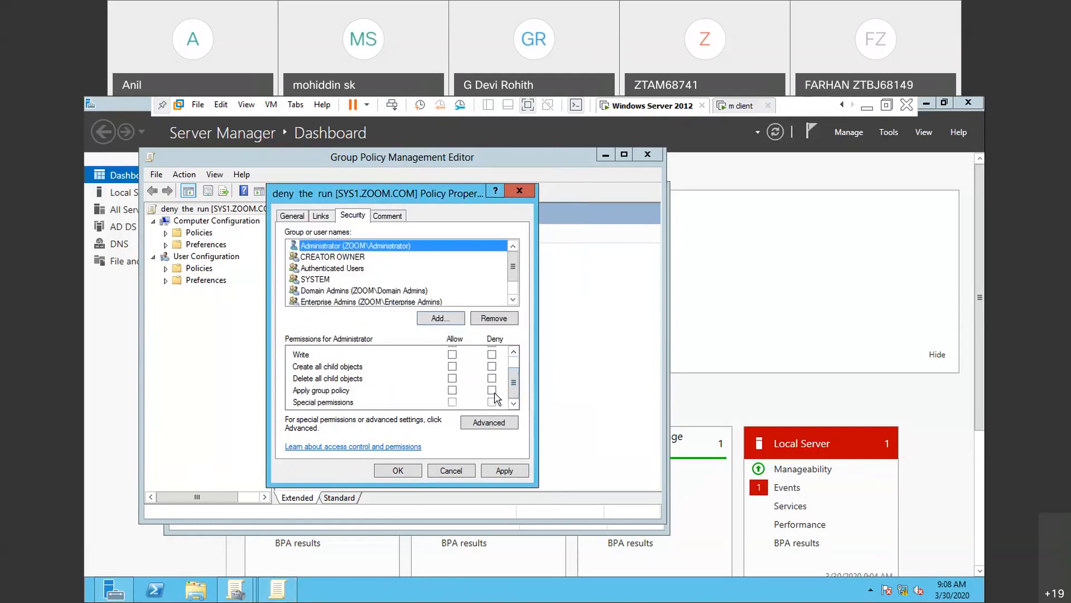
left_click(491, 390)
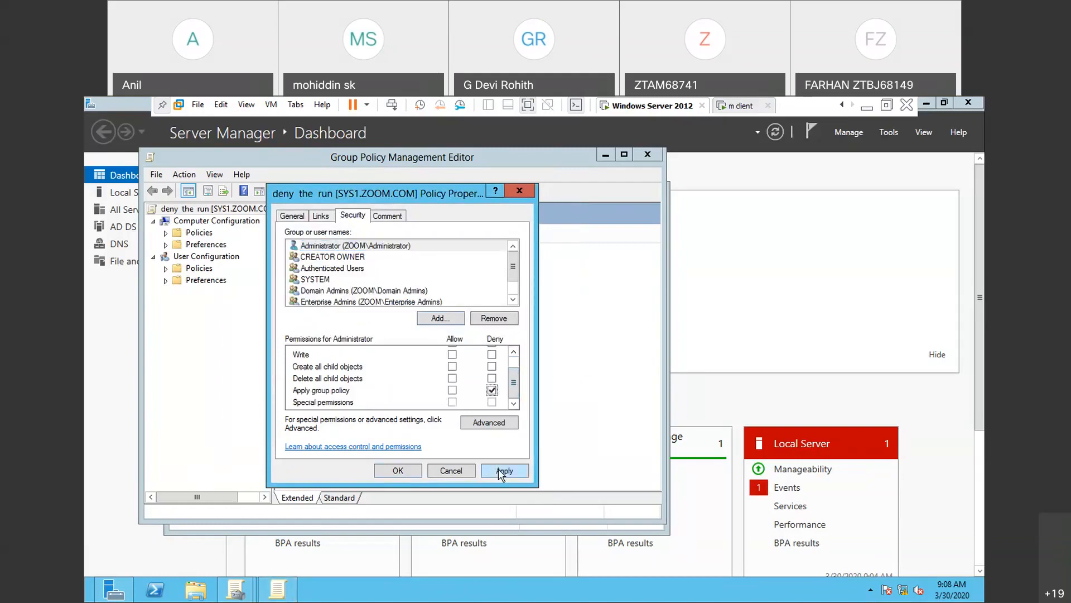
left_click(503, 470)
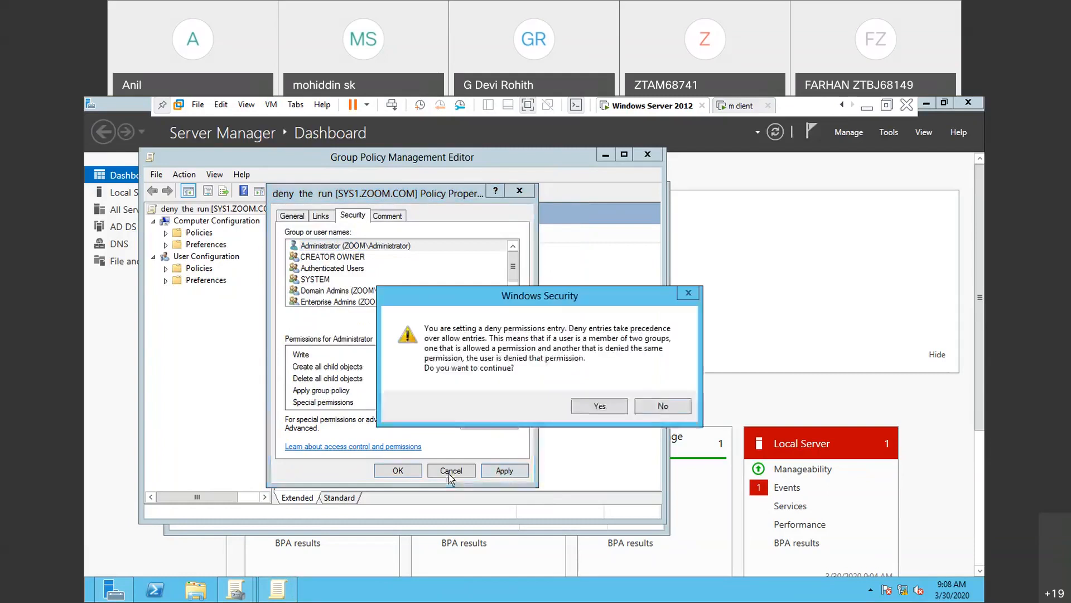
left_click(601, 407)
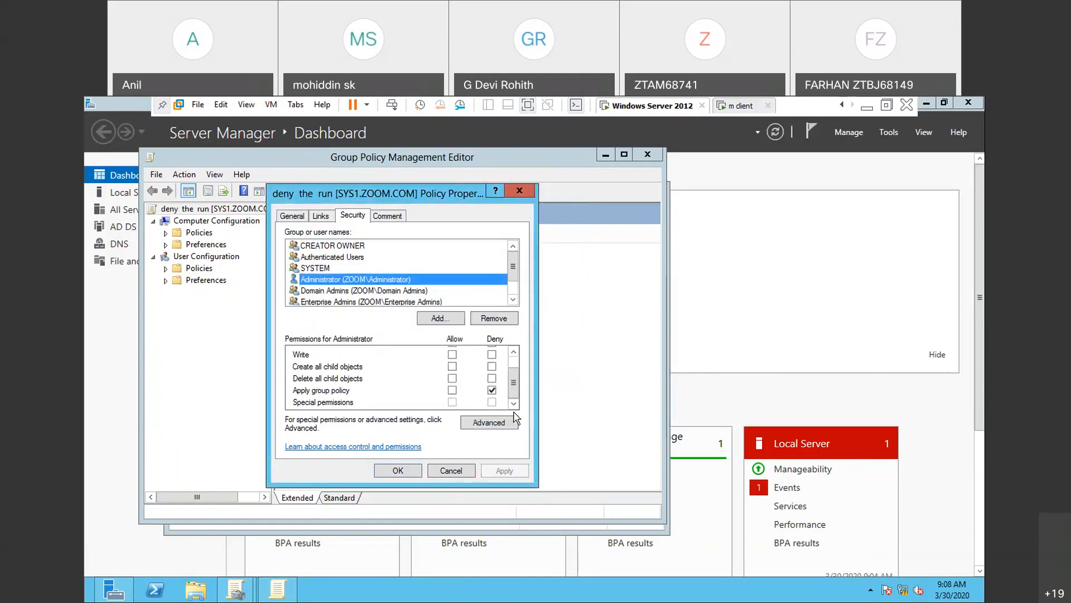
left_click(398, 471)
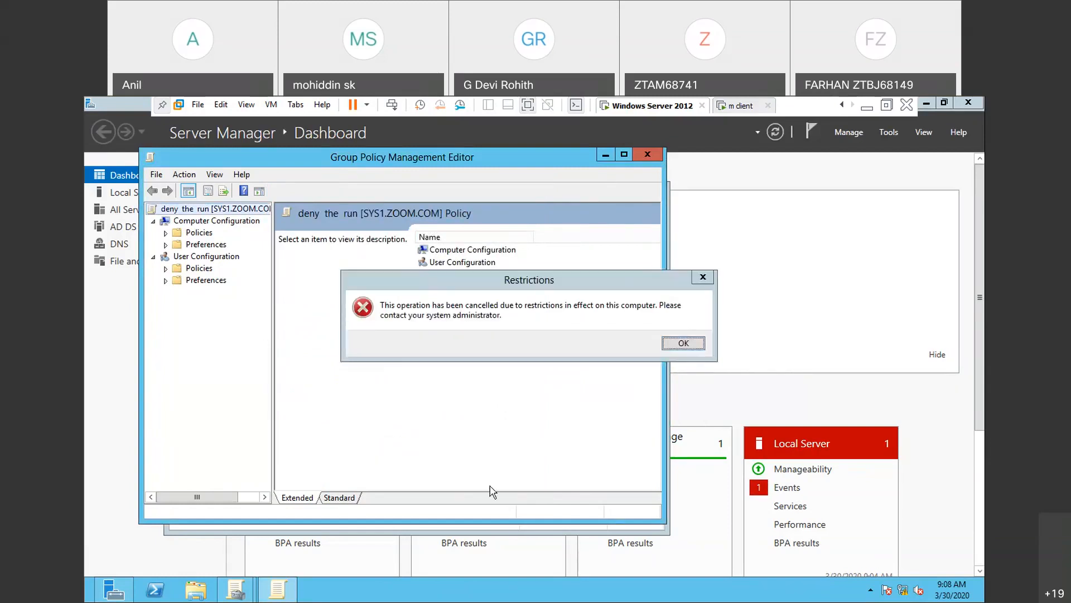
- Dismiss the restrictions message and switch to the client machine
left_click(692, 345)
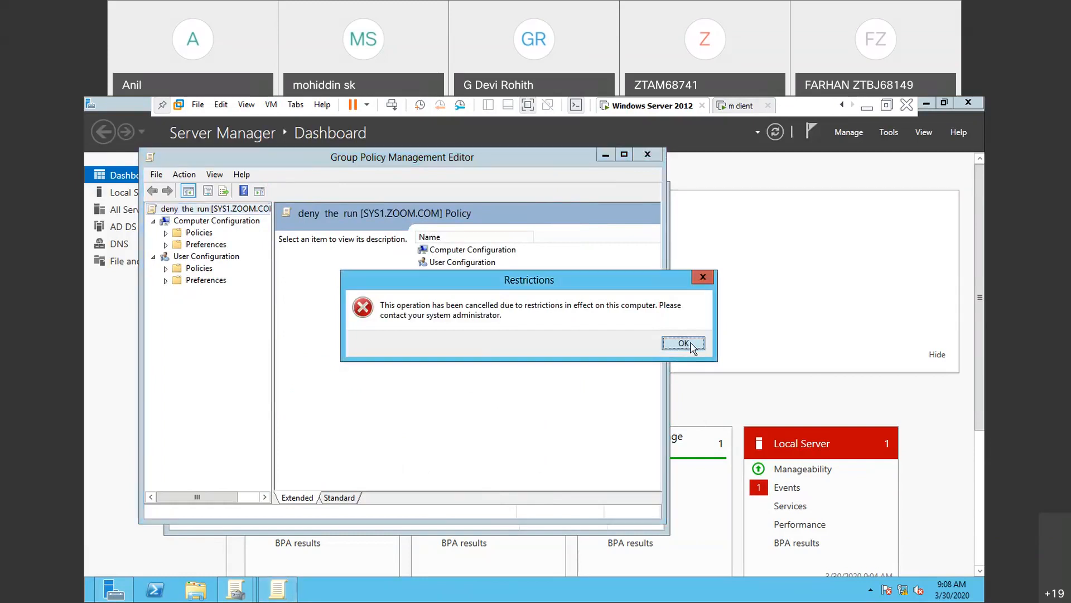
left_click(684, 343)
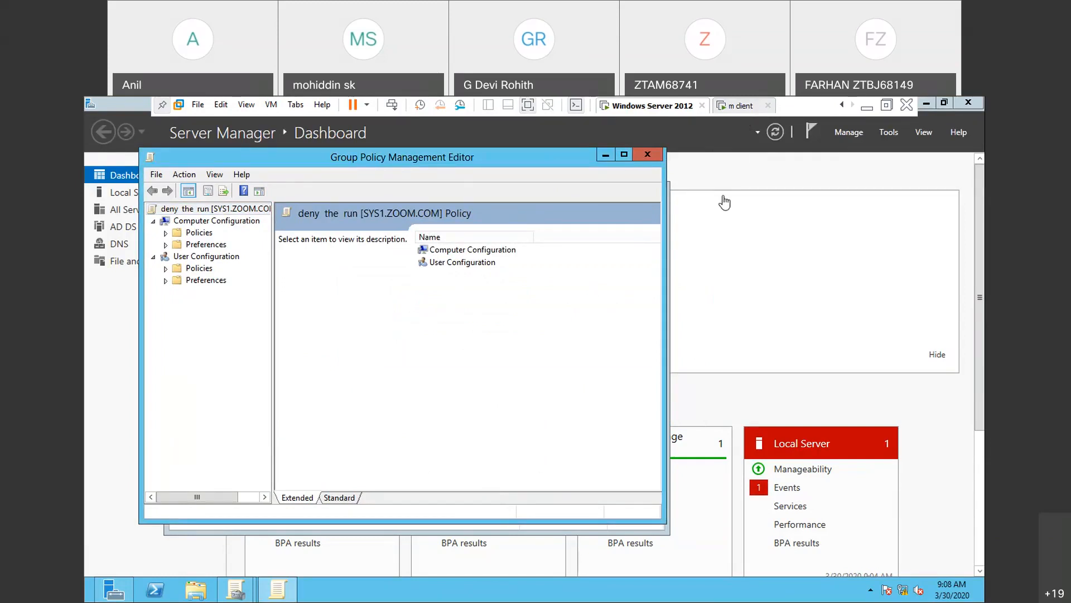
key("super")
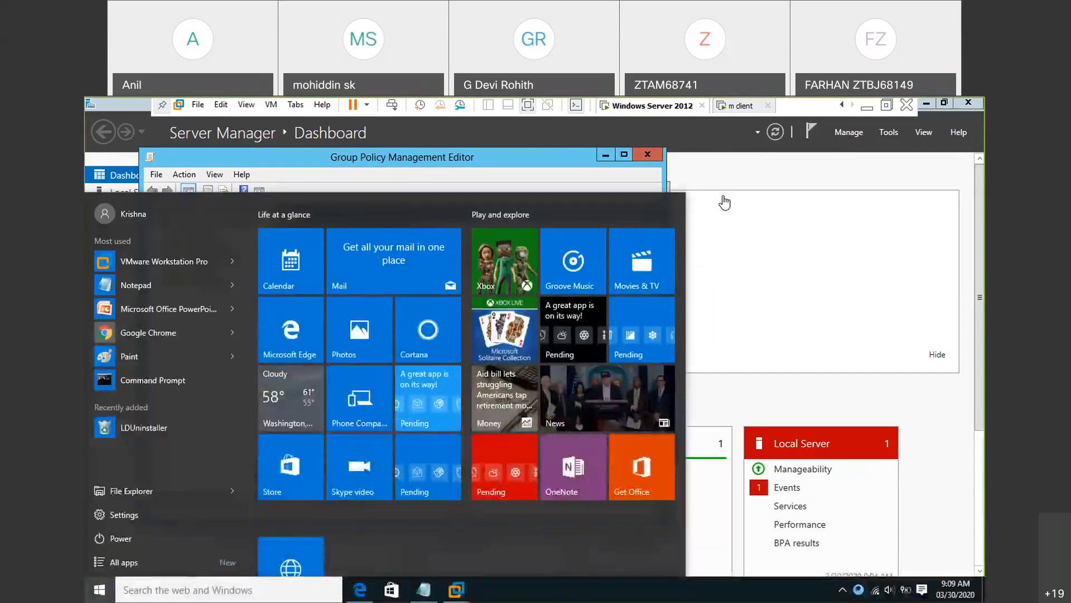
left_click(742, 106)
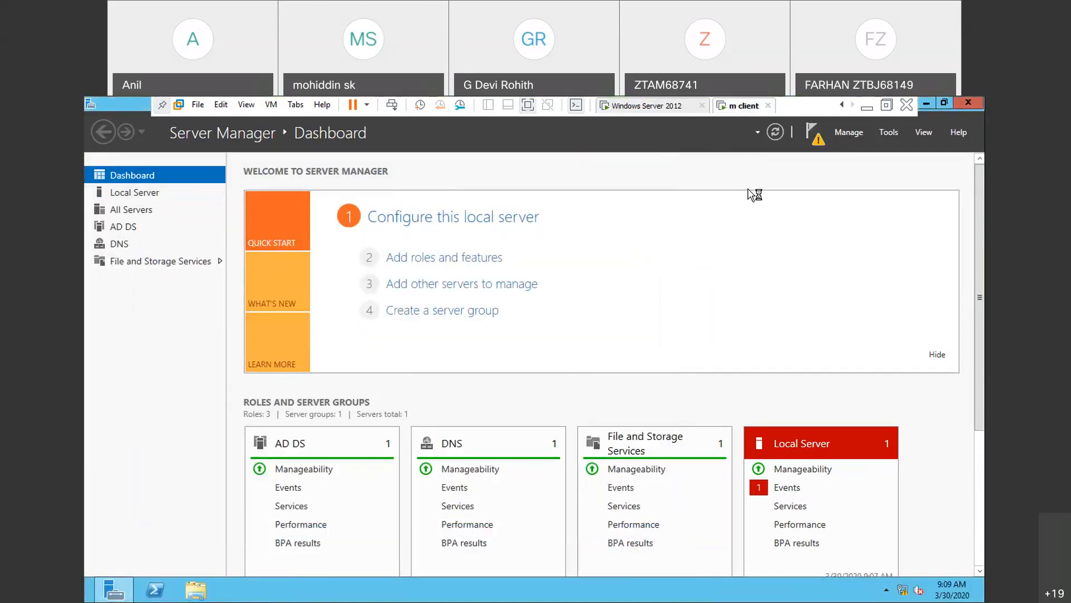
- Sign out on the client and sign back in as the administrator, entering the account password
key("ctrl+alt+Insert")
left_click(504, 283)
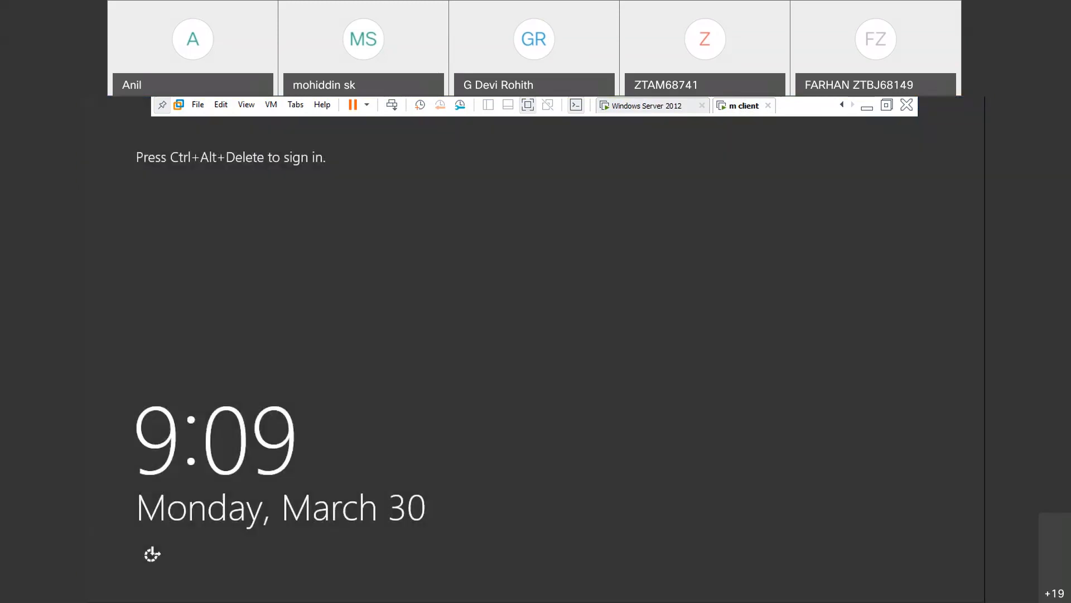
key("ctrl+alt+Insert")
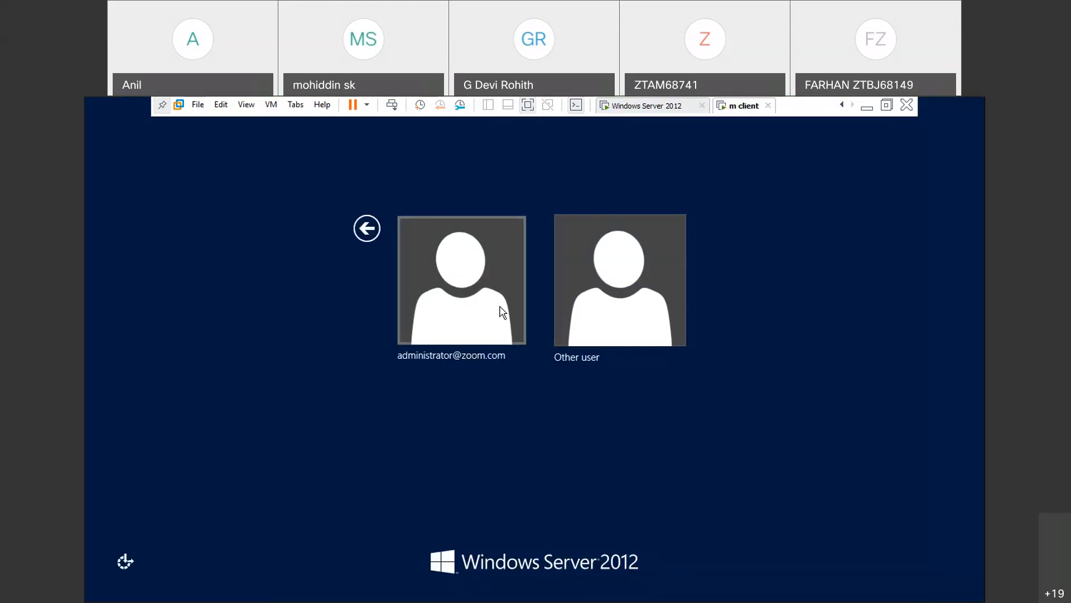
left_click(500, 306)
type("Pa•••••")
key("Return")
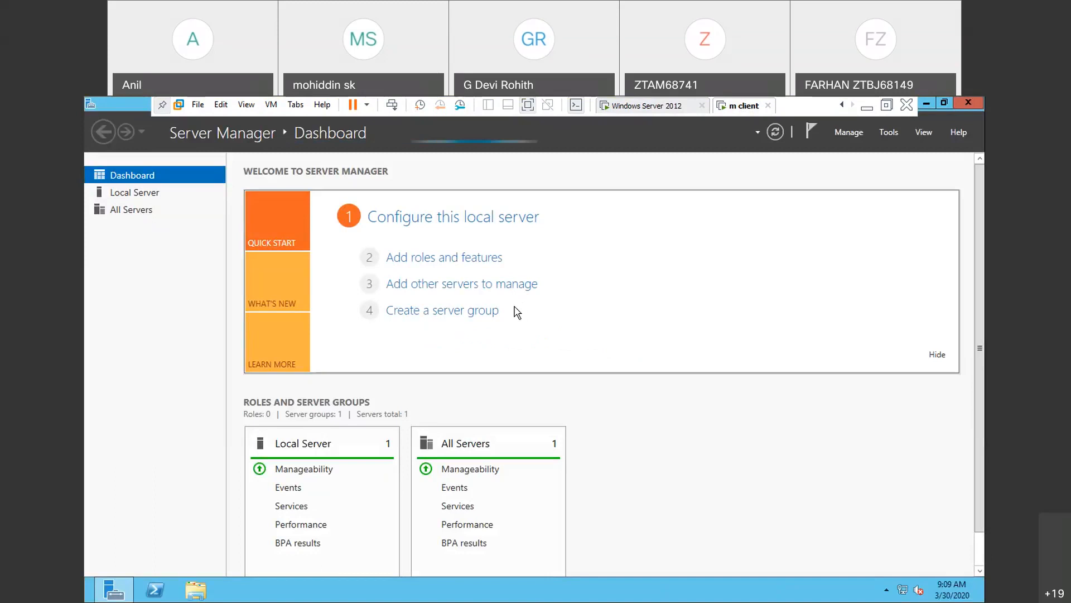
- Test that the Run dialog works for the administrator by launching notepad, then close Notepad
key("super+r")
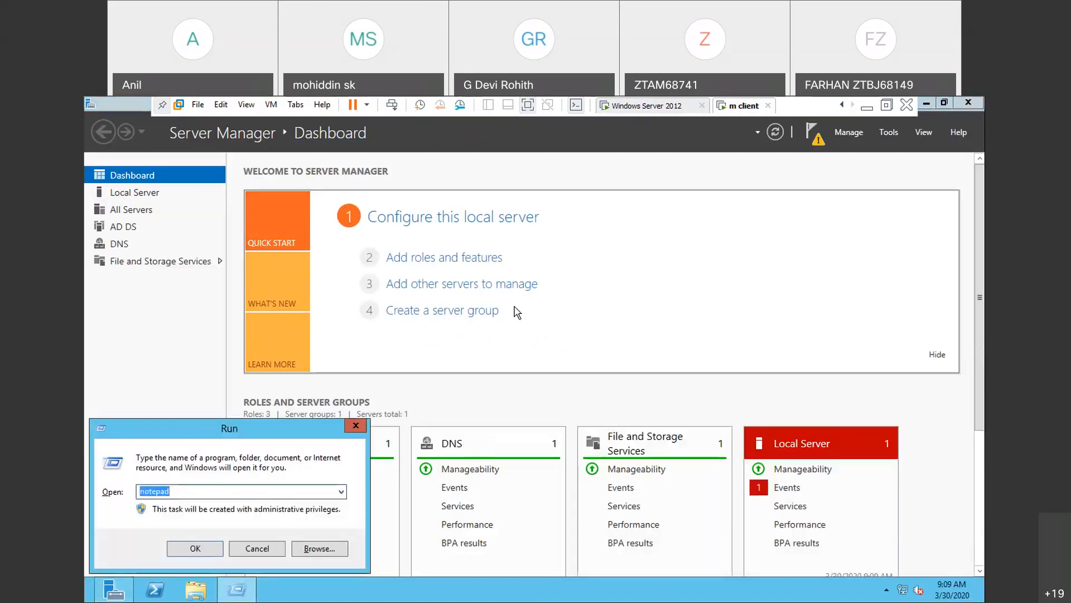
key("Return")
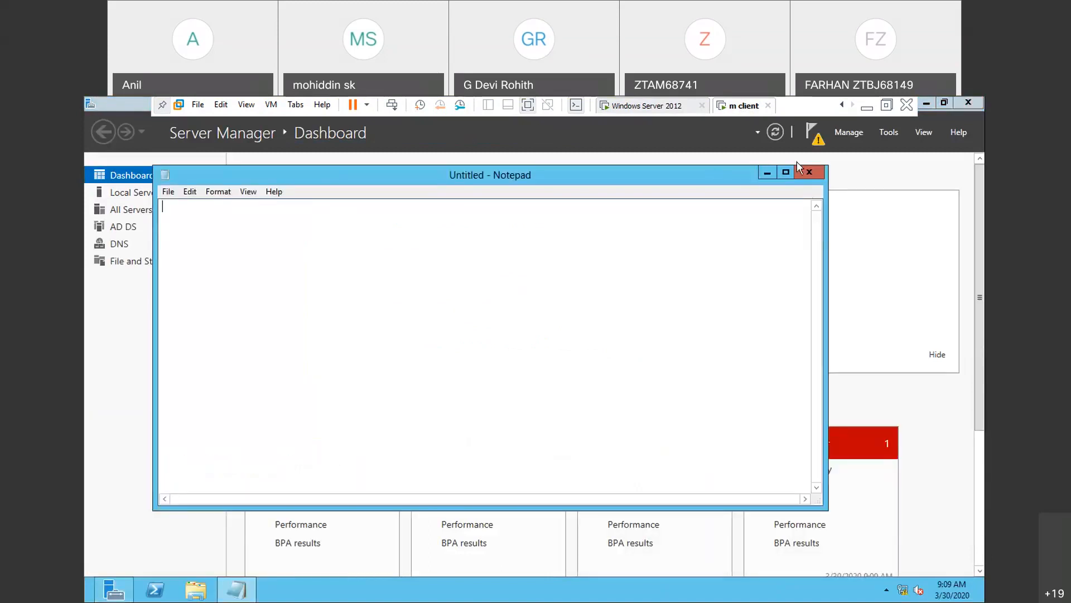
left_click(809, 172)
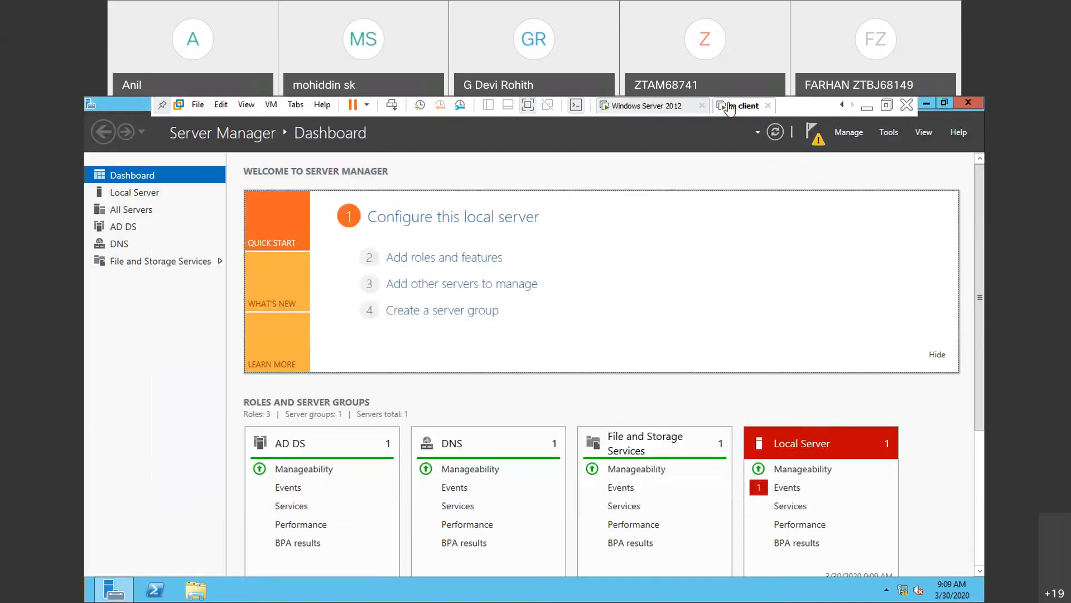
left_click(687, 109)
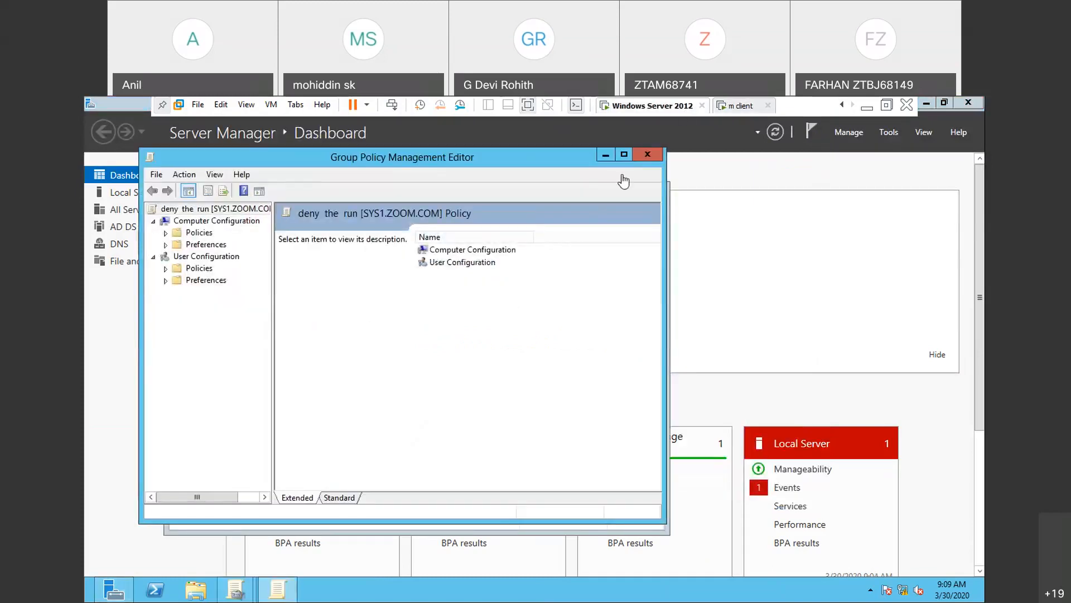
key("super+r")
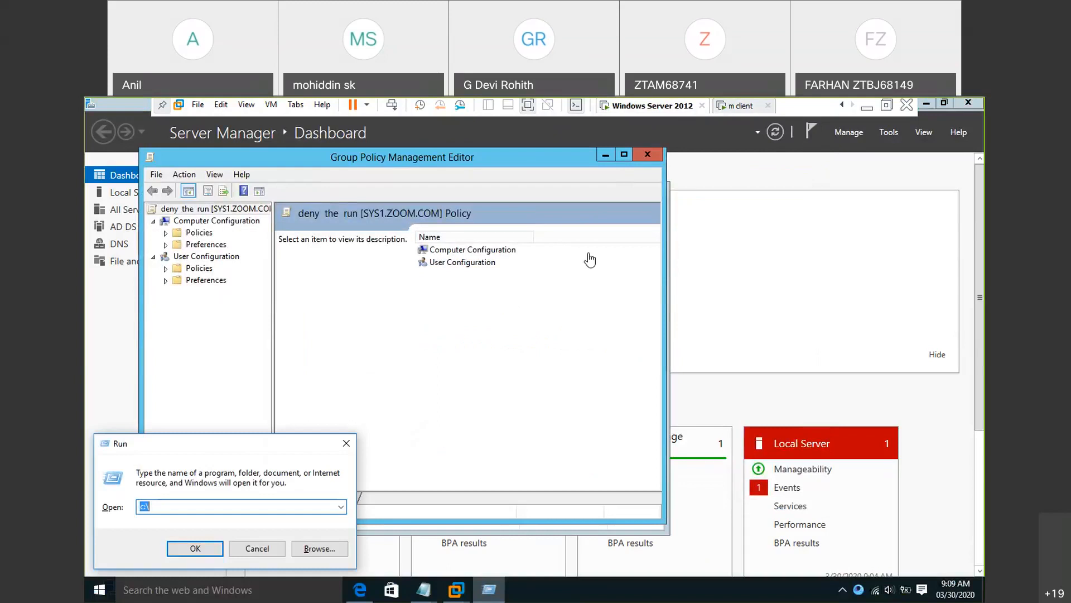
left_click(346, 444)
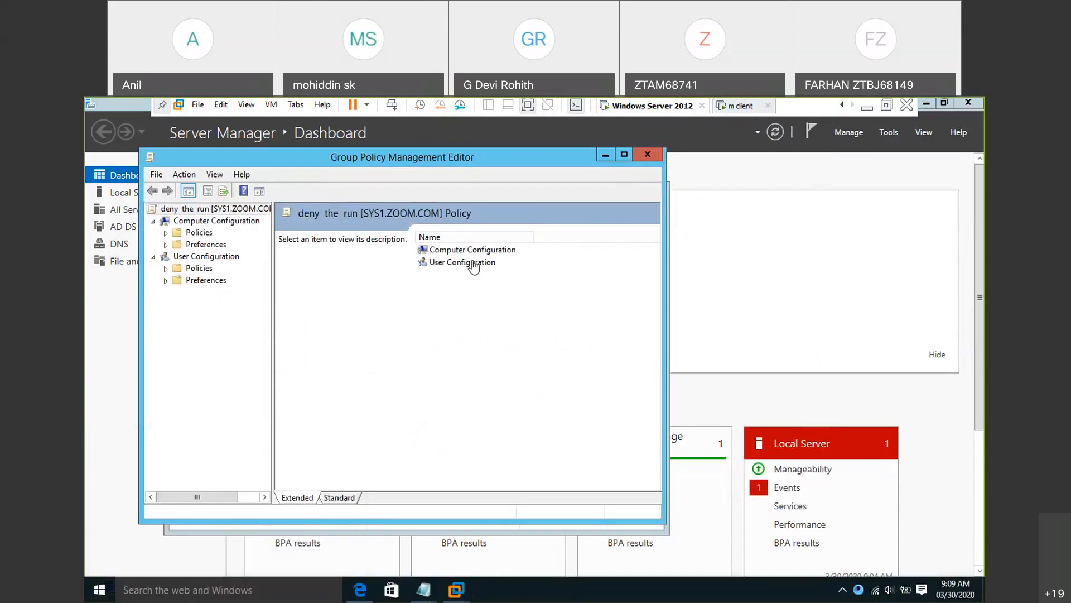
left_click(653, 159)
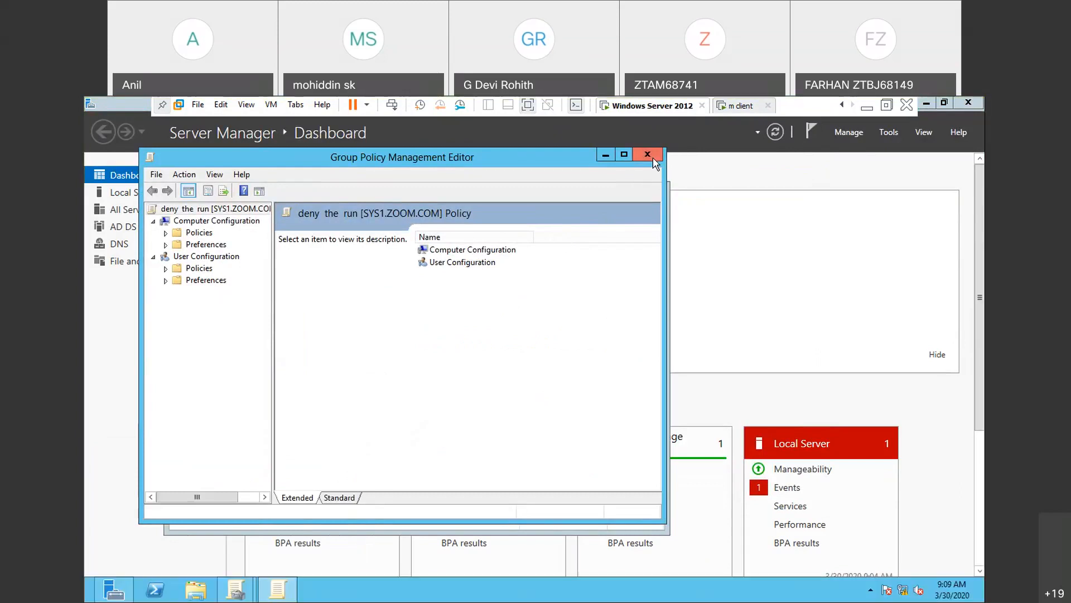
- Review the practical notes on group policy hierarchy and block inheritance, then return to the server VM
left_click(862, 111)
scroll(176, 486, "down", 4)
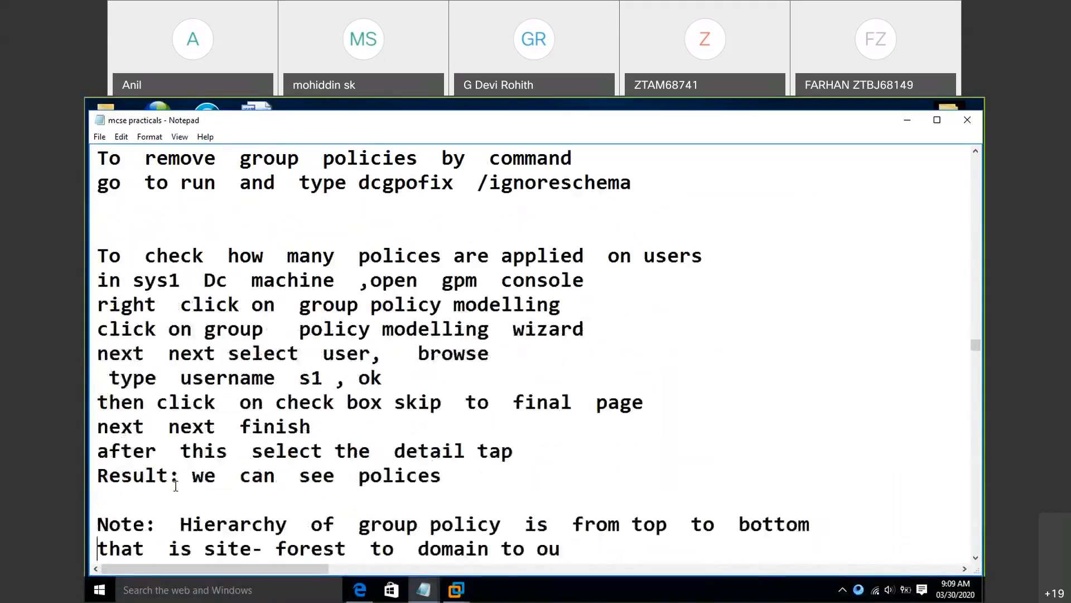
scroll(176, 485, "down", 2)
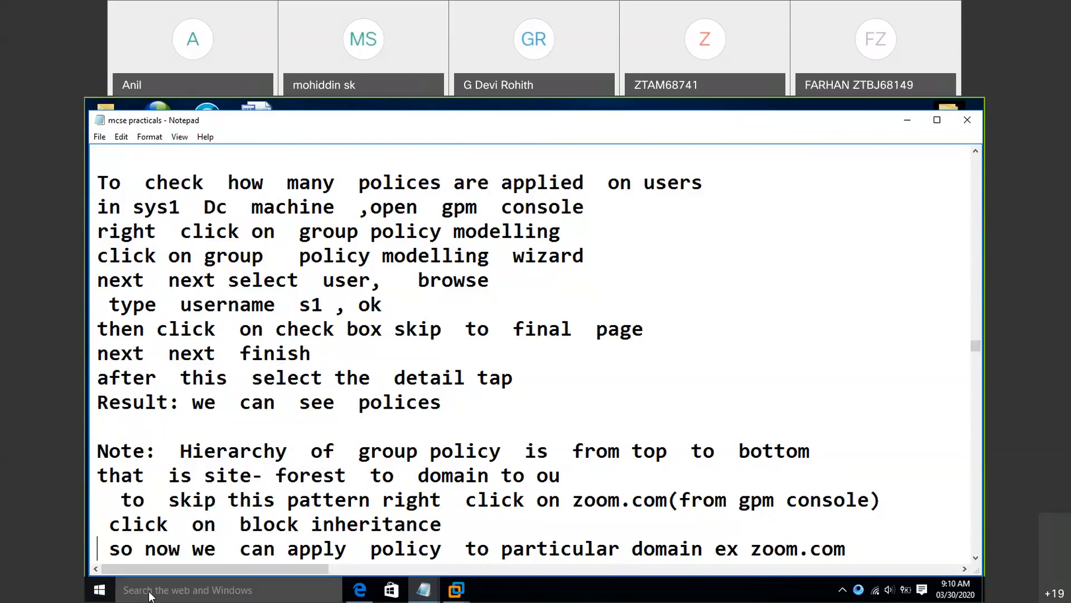
left_click(456, 589)
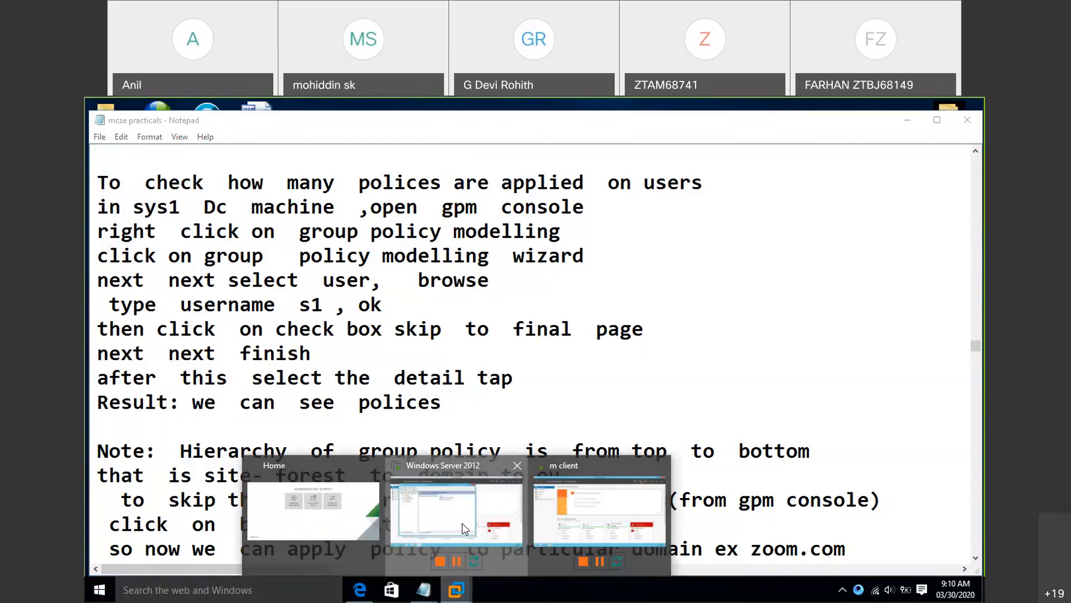
left_click(463, 523)
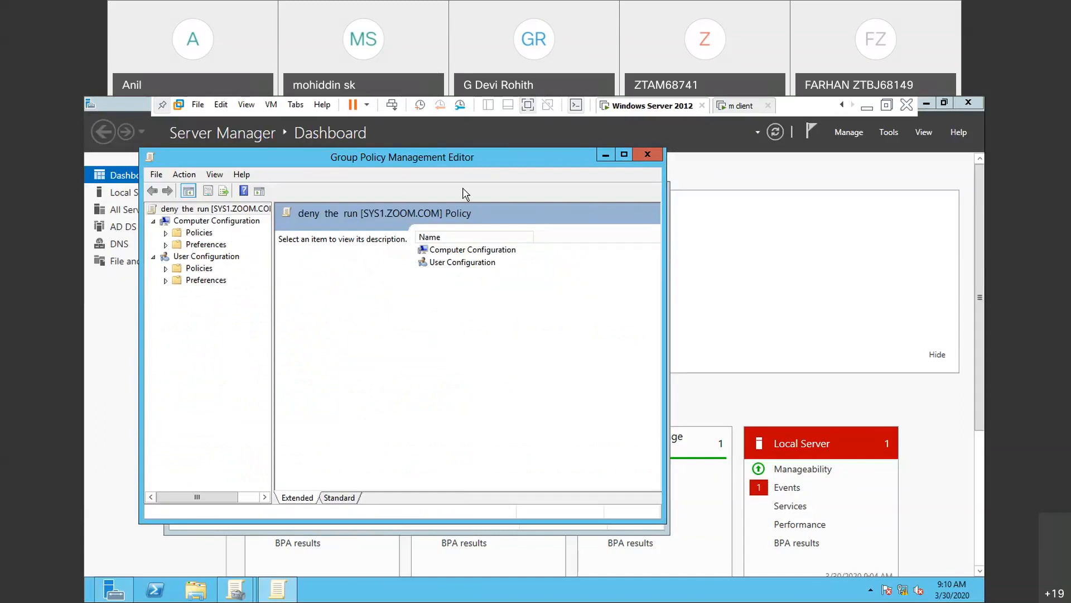
- Close the policy editor, show the Default-First-Site-Name site under Sites, and select that site
left_click(651, 154)
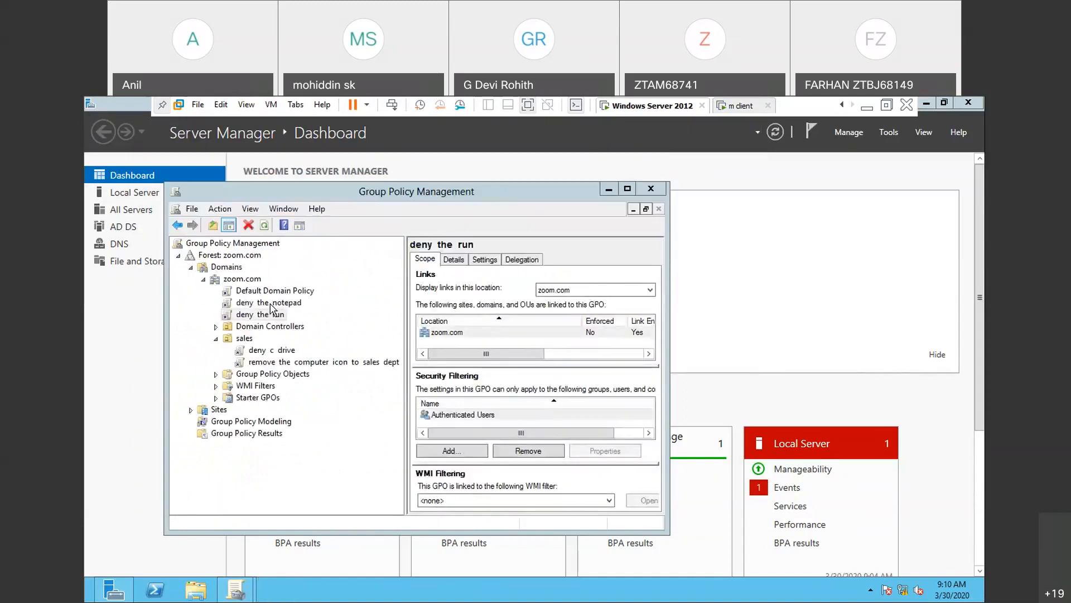
left_click(218, 412)
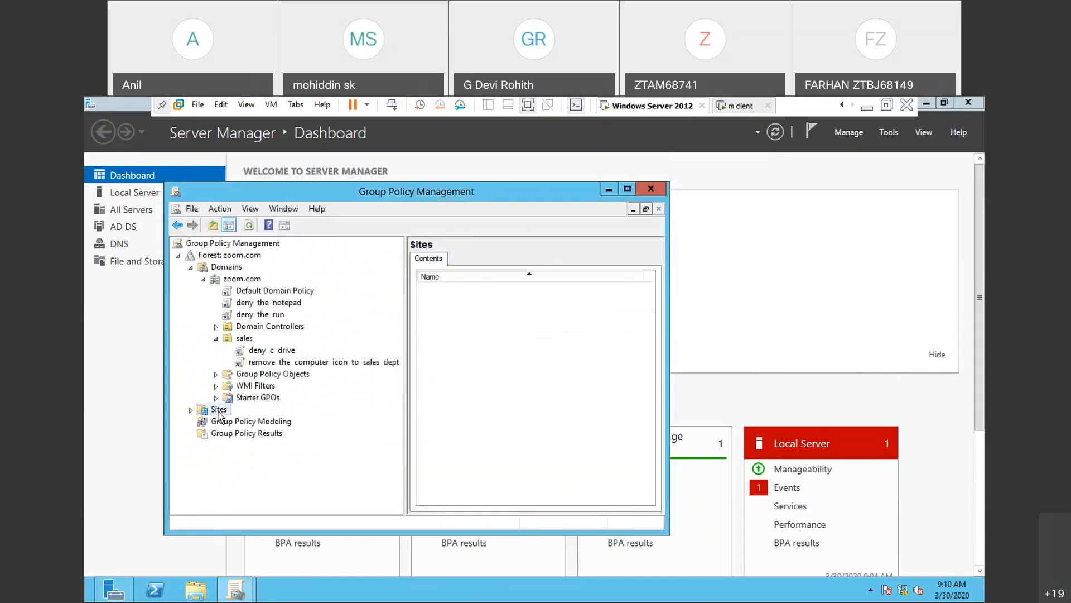
right_click(219, 414)
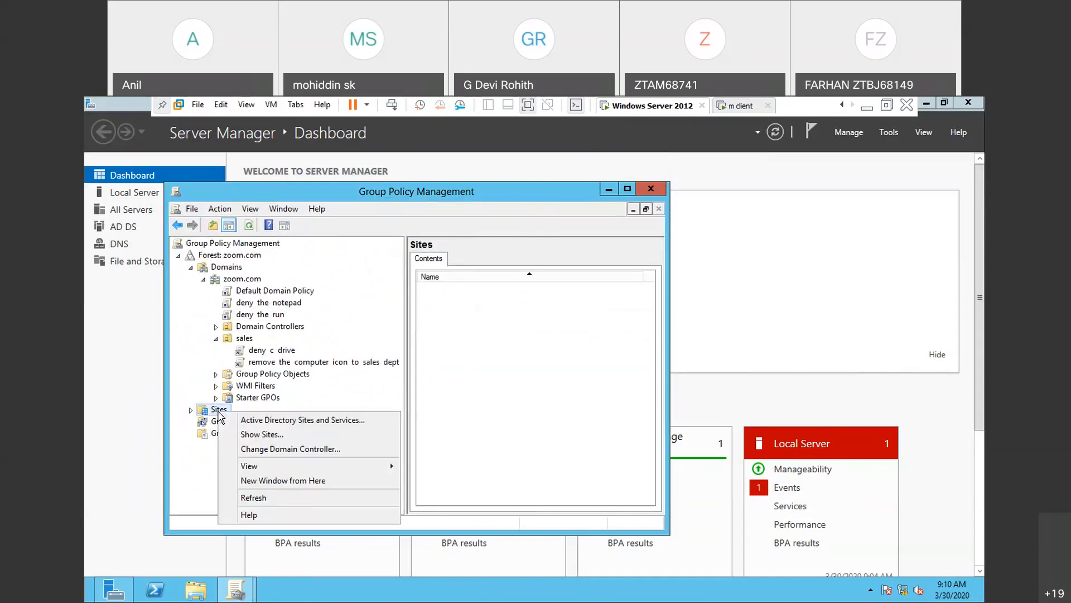
left_click(258, 436)
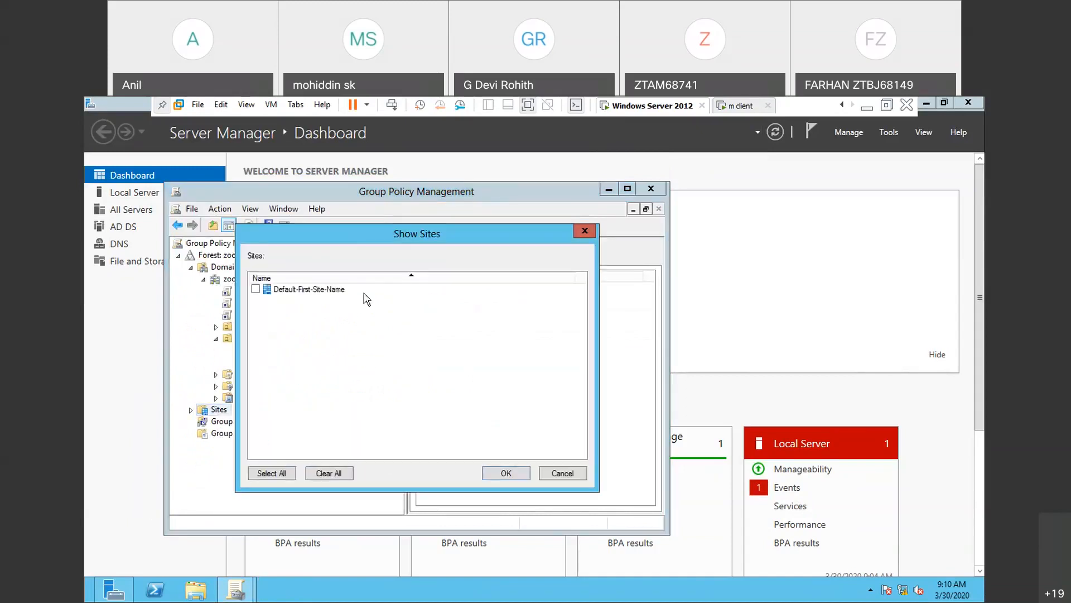
left_click(322, 290)
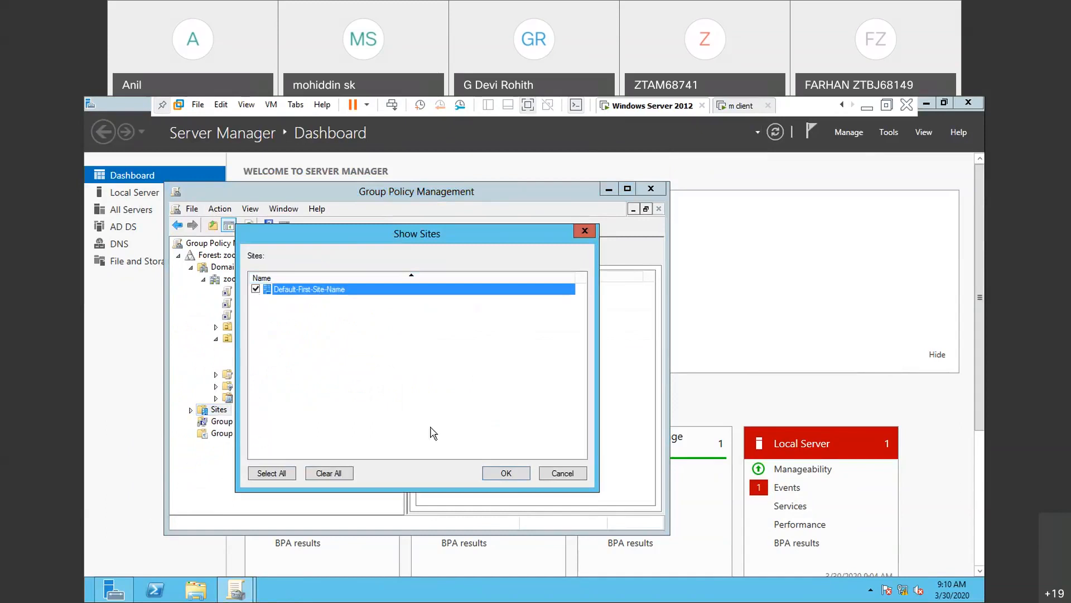
left_click(506, 473)
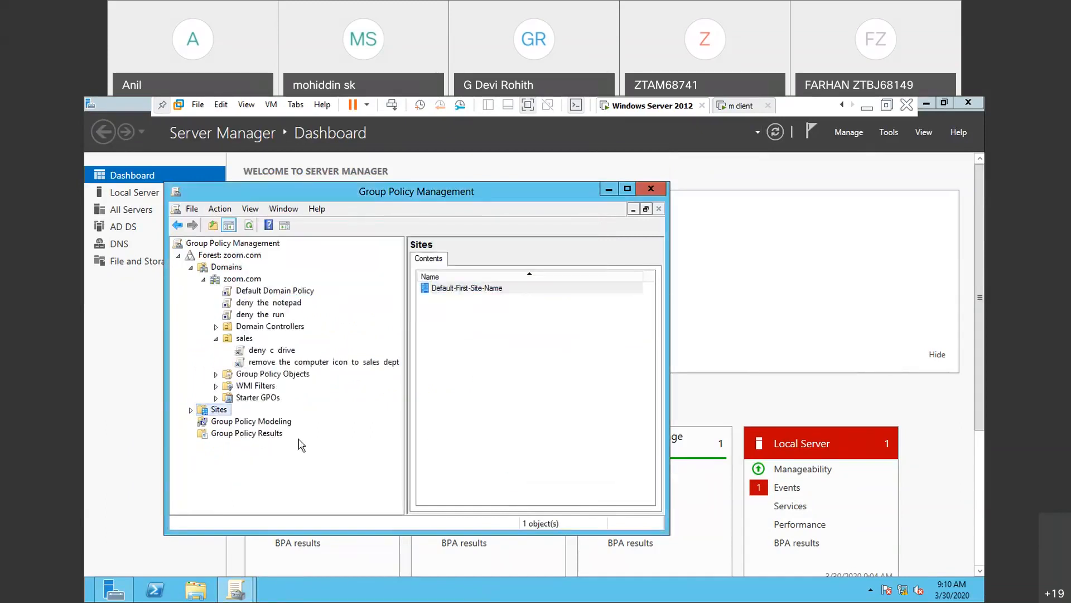
left_click(190, 410)
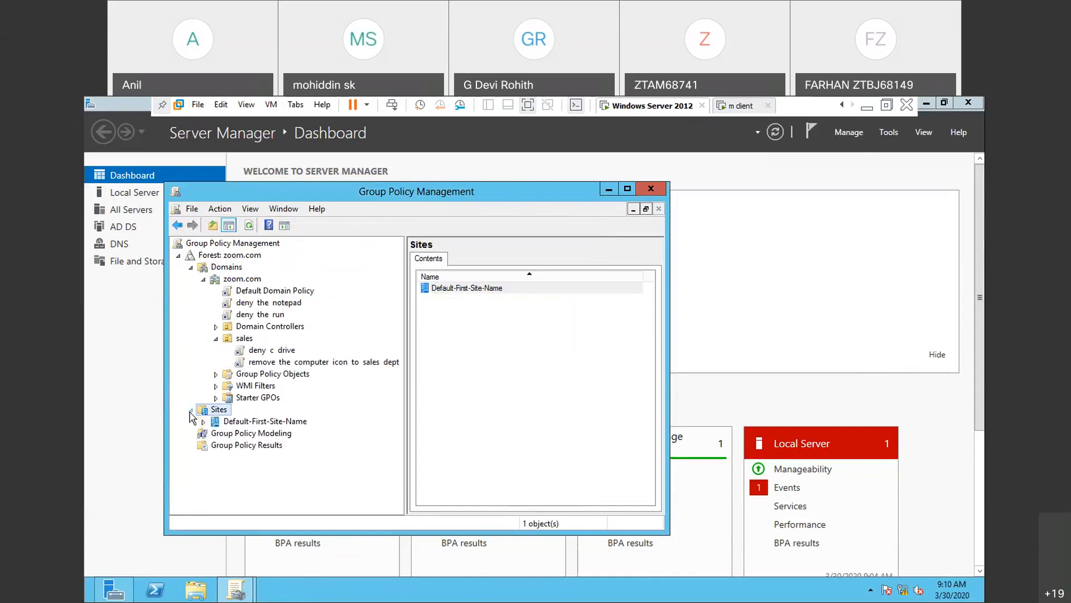
left_click(246, 422)
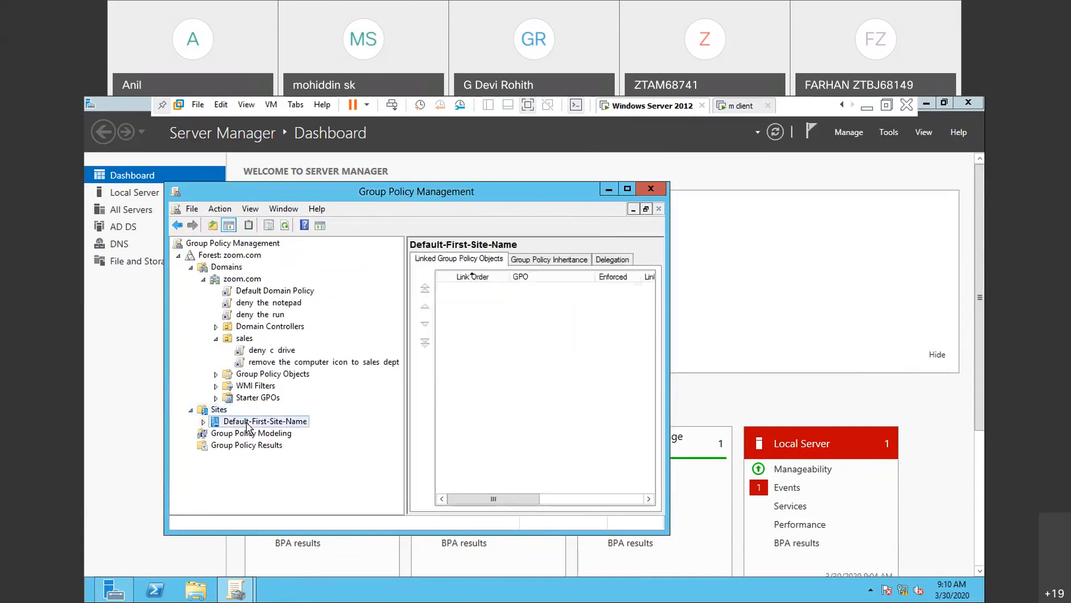
- Link the existing deny the run GPO to Default-First-Site-Name and close Group Policy Management
right_click(247, 422)
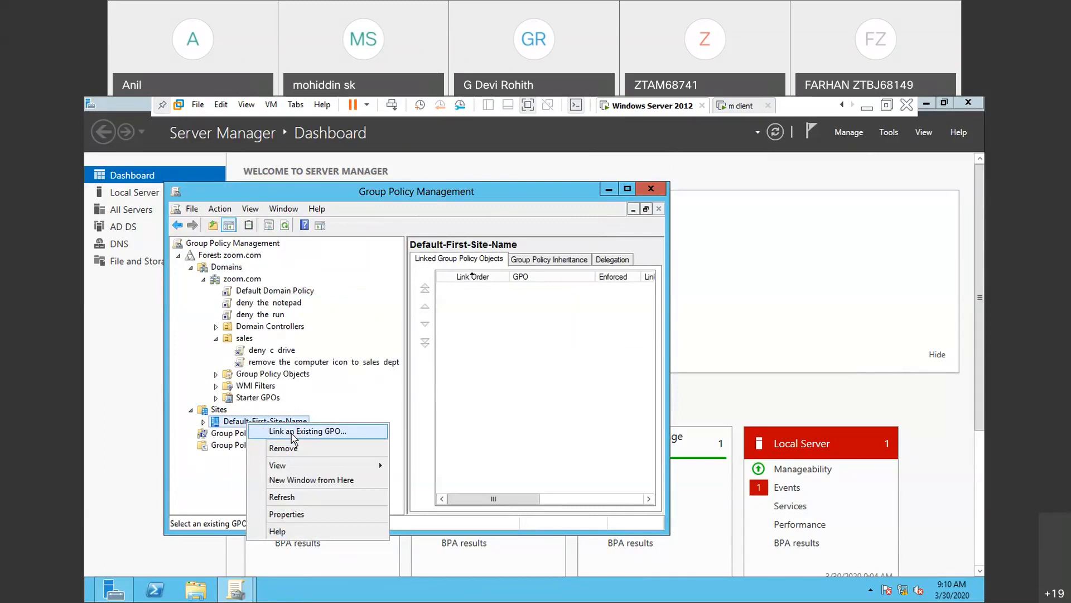
left_click(291, 435)
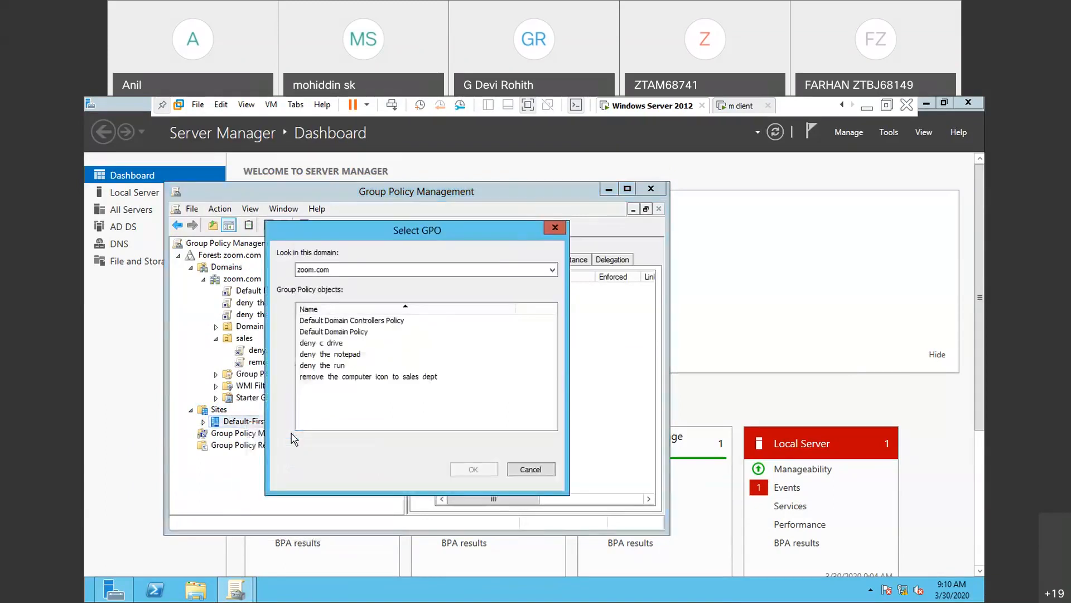
left_click(328, 368)
left_click(473, 471)
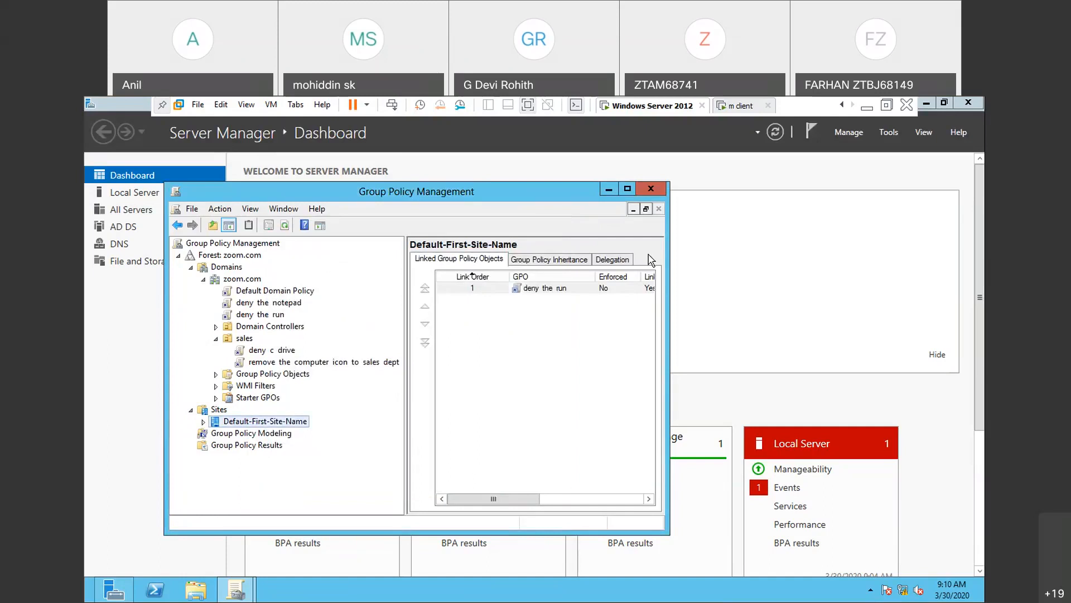
left_click(651, 189)
- Switch to the client, sign out and sign in as user s1, then dismiss the restrictions message
left_click(757, 109)
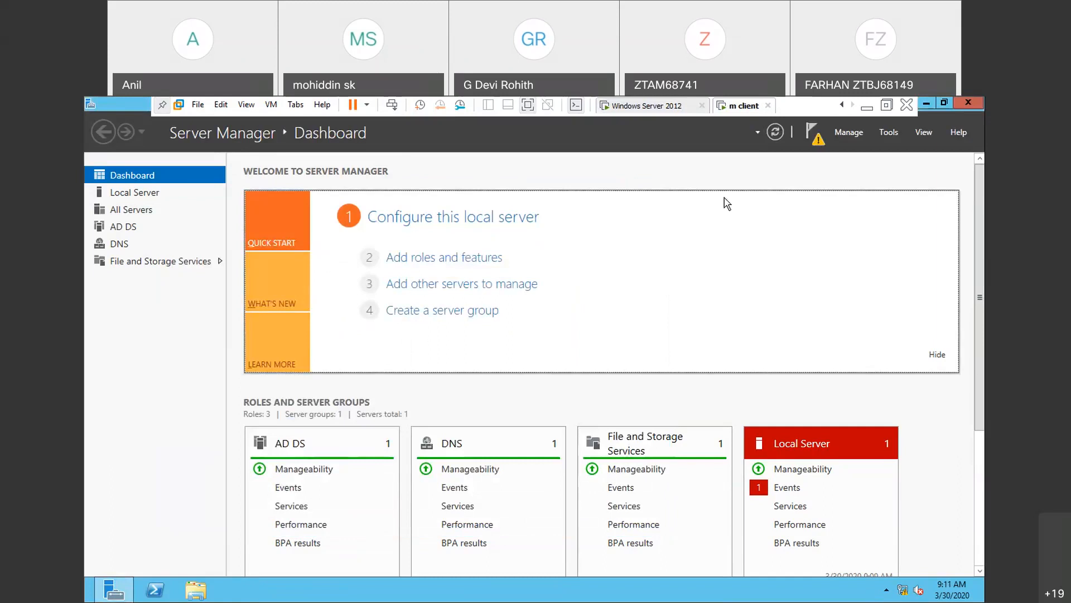
key("ctrl+alt+Insert")
left_click(505, 287)
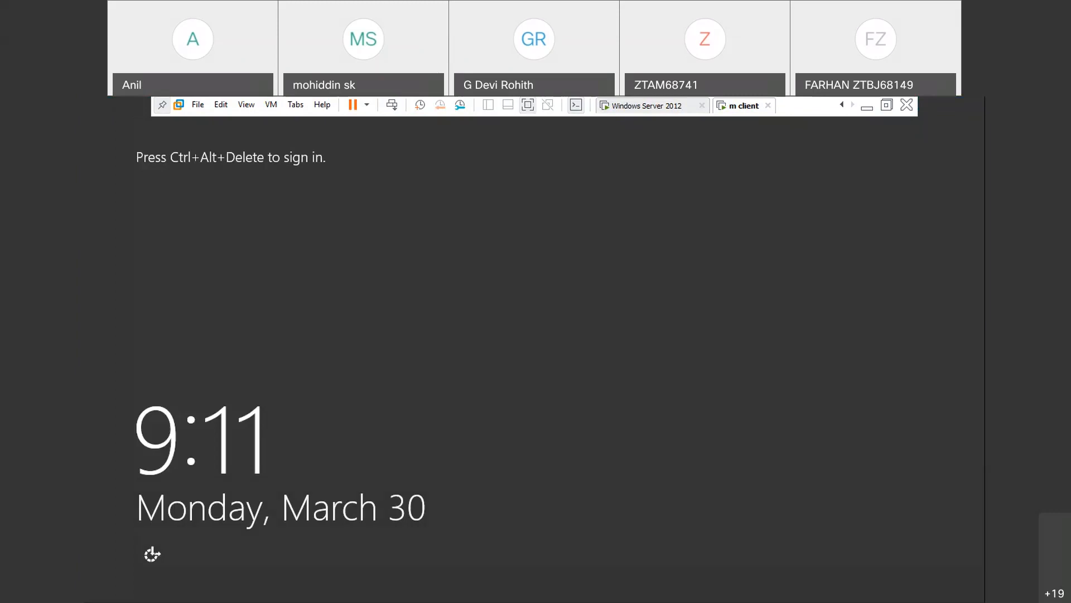
key("ctrl+alt+Insert")
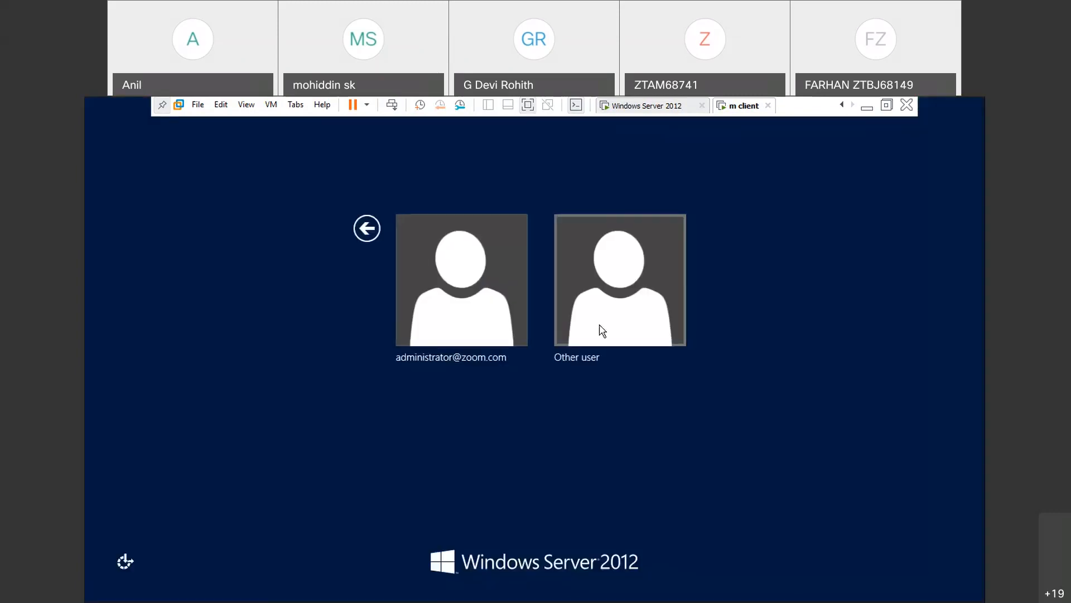
left_click(603, 331)
type("s1")
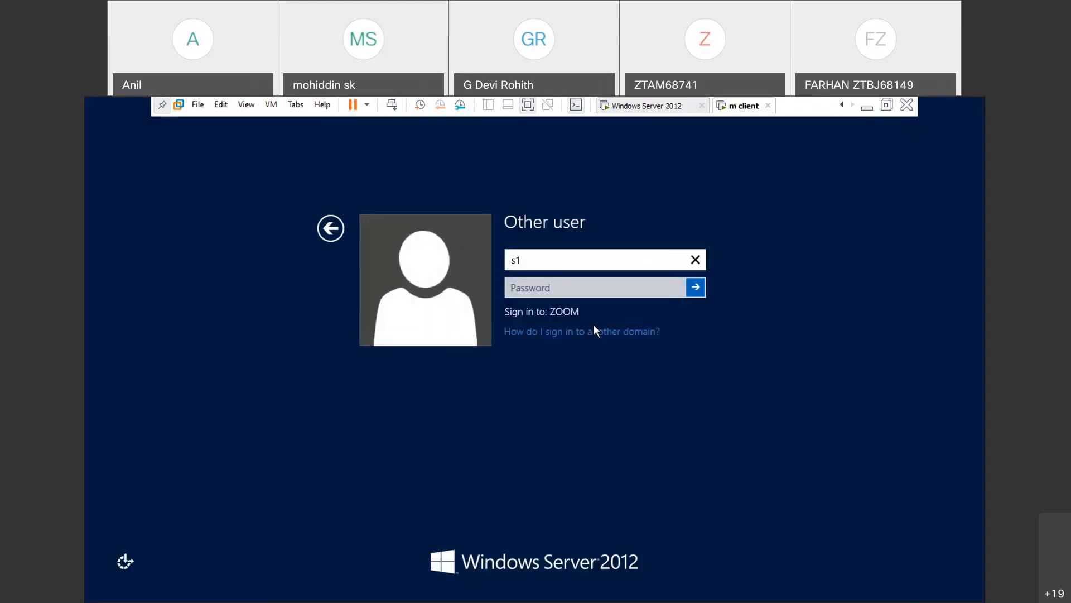
key("Return")
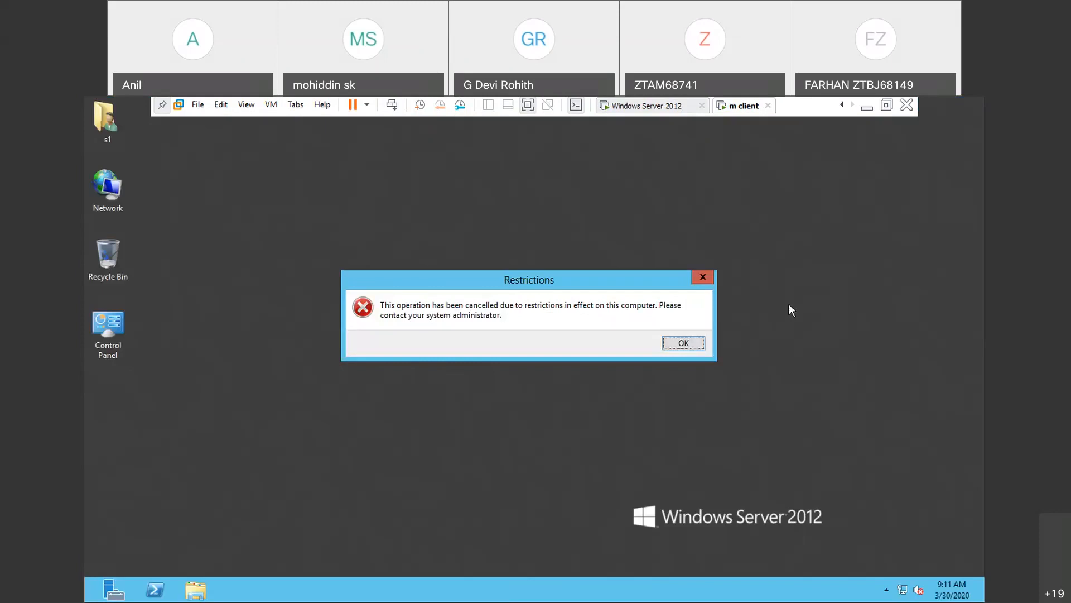
left_click(698, 276)
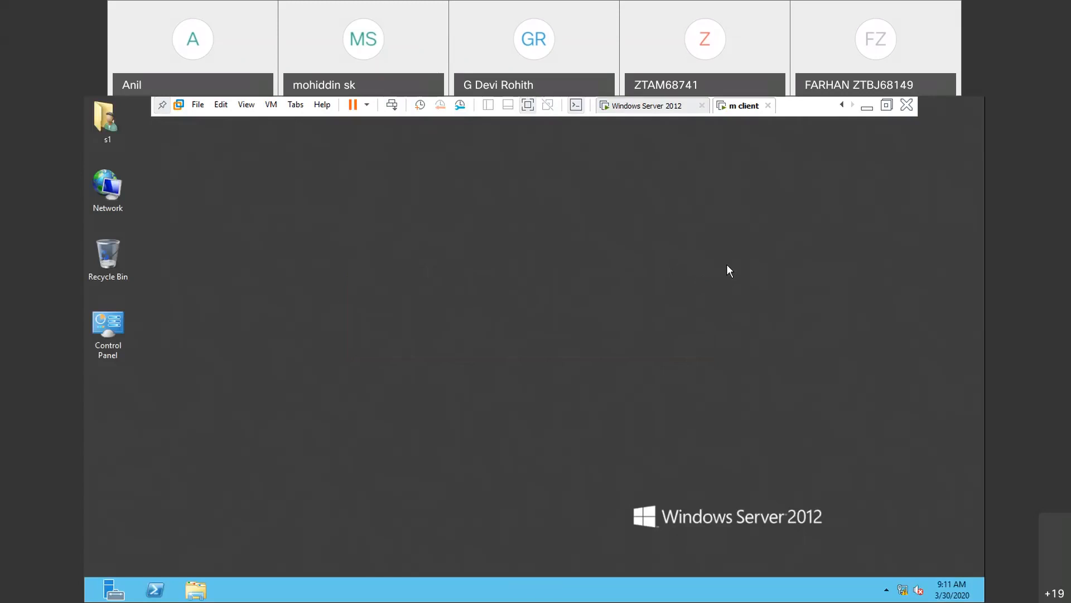
key("ctrl+alt+Insert")
left_click(502, 284)
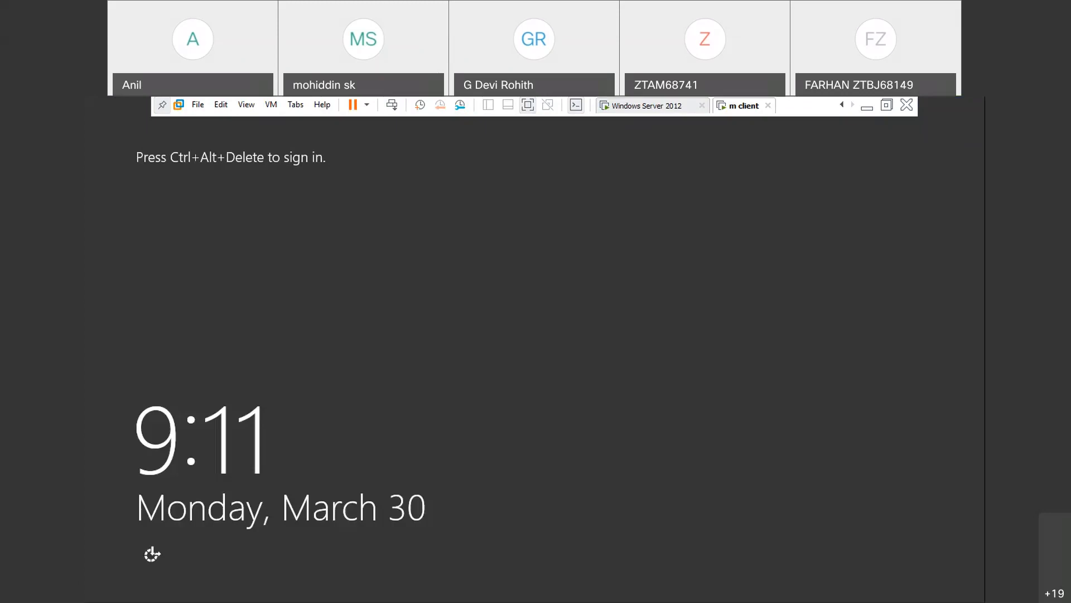
key("ctrl+alt+Insert")
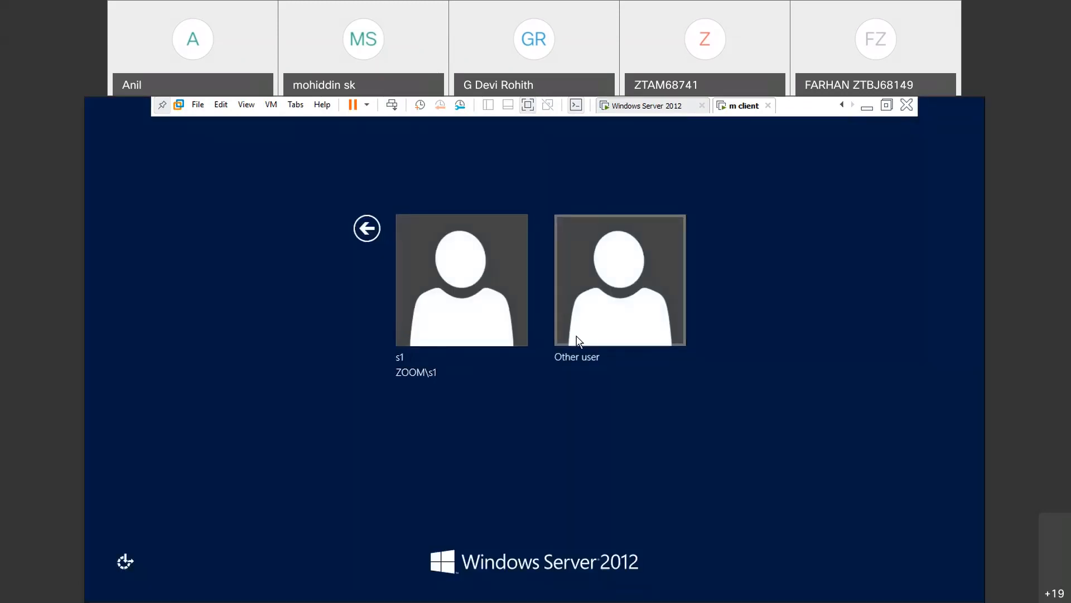
left_click(578, 341)
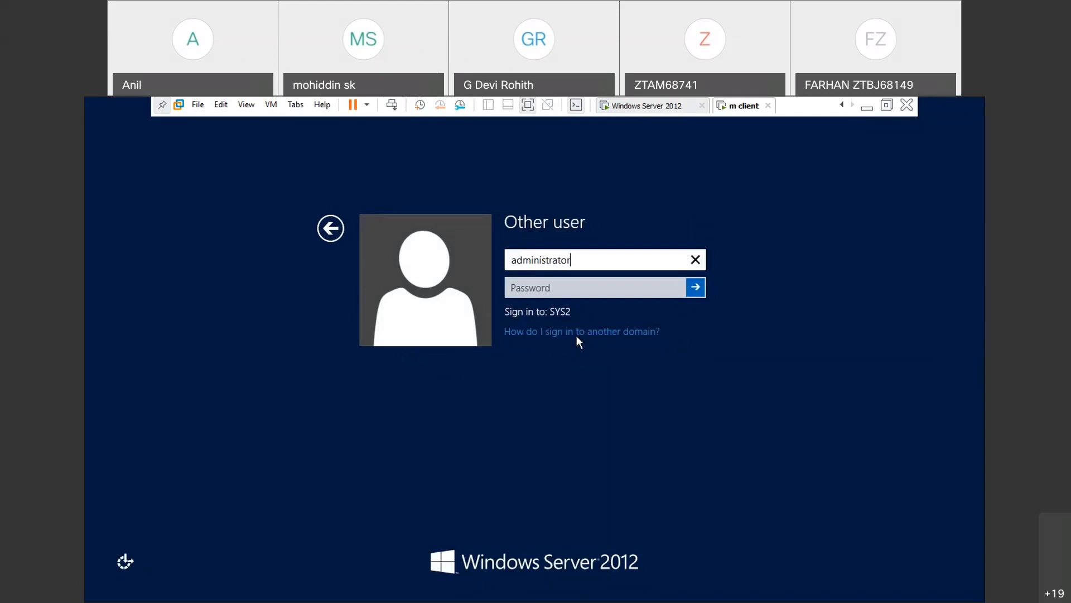
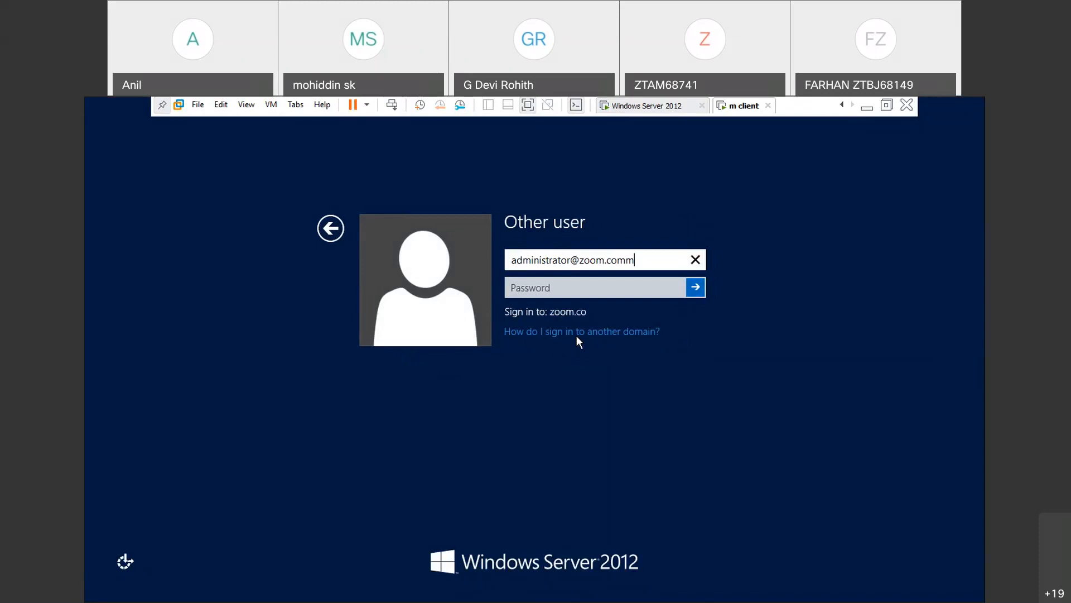
left_click(577, 336)
key("BackSpace")
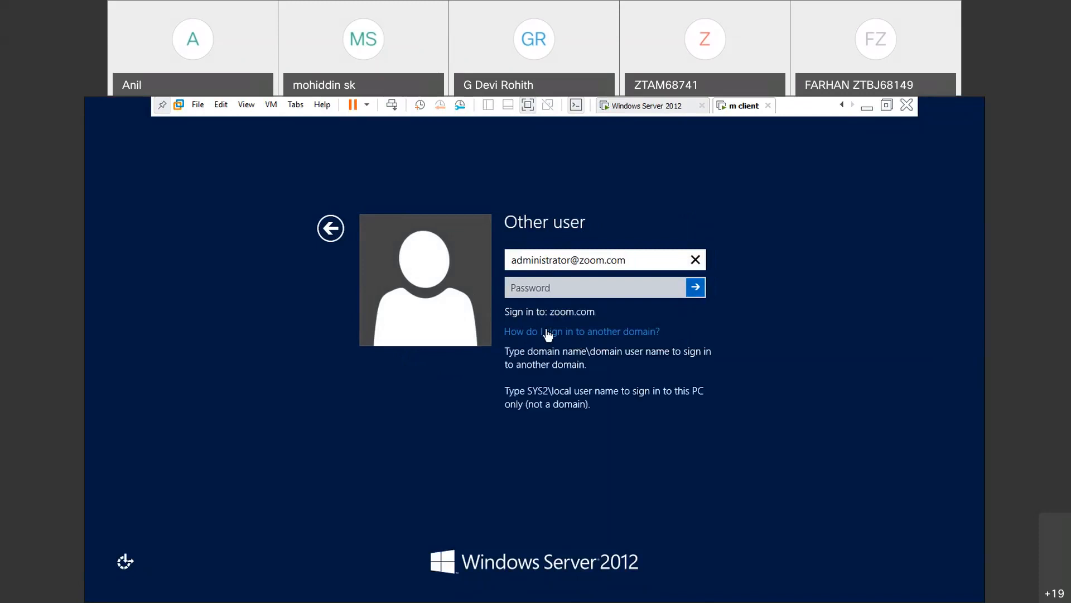
- Enter the administrator account password and sign in
left_click(561, 292)
type("P@ssw0rd")
key("Return")
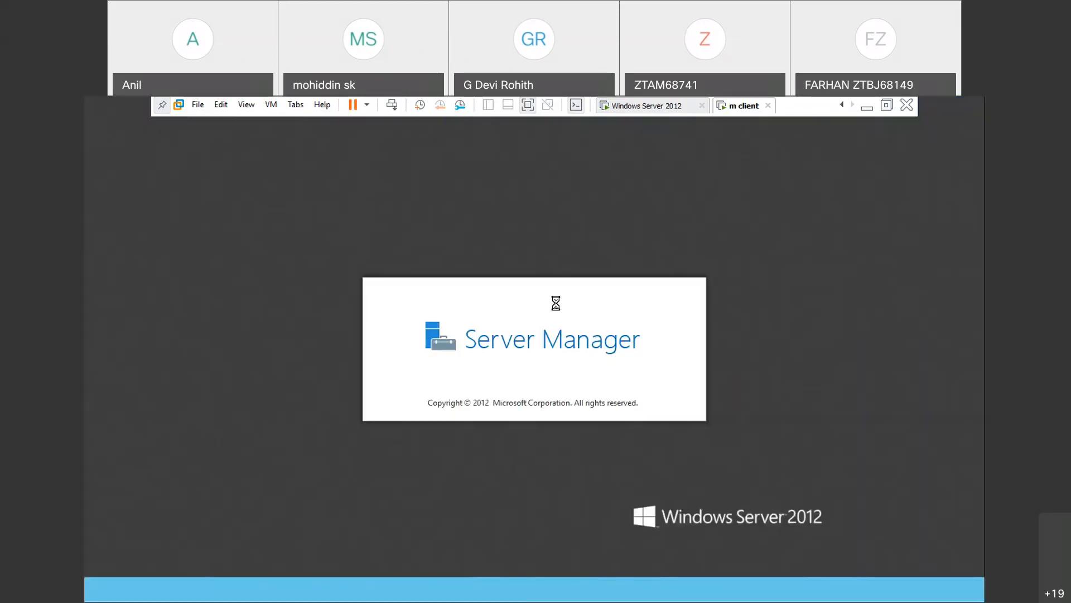
- Launch notepad from the Run dialog as administrator, then close Notepad
key("super+r")
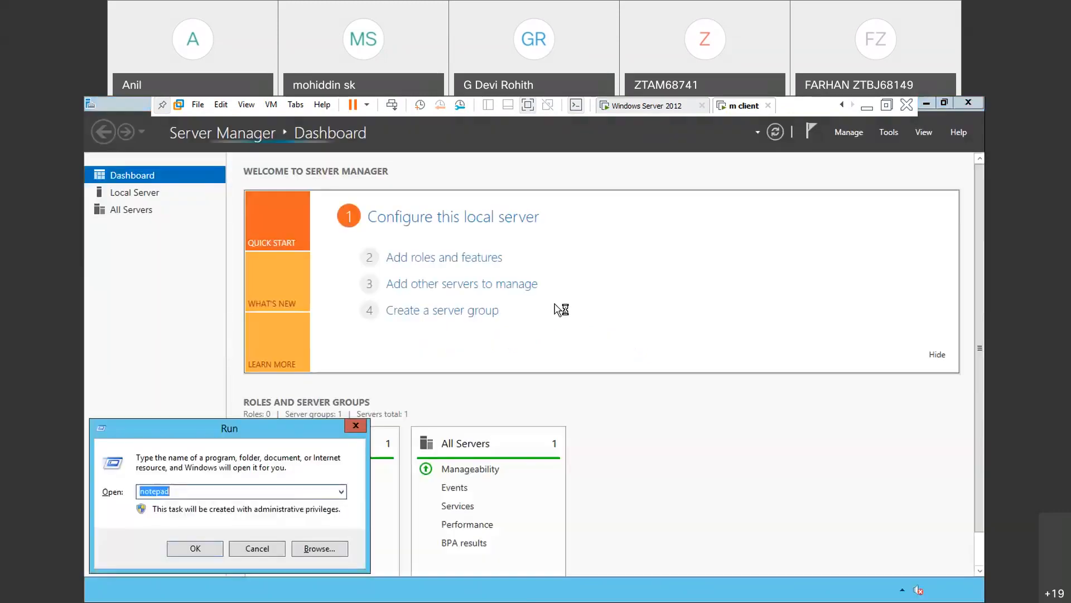
key("Return")
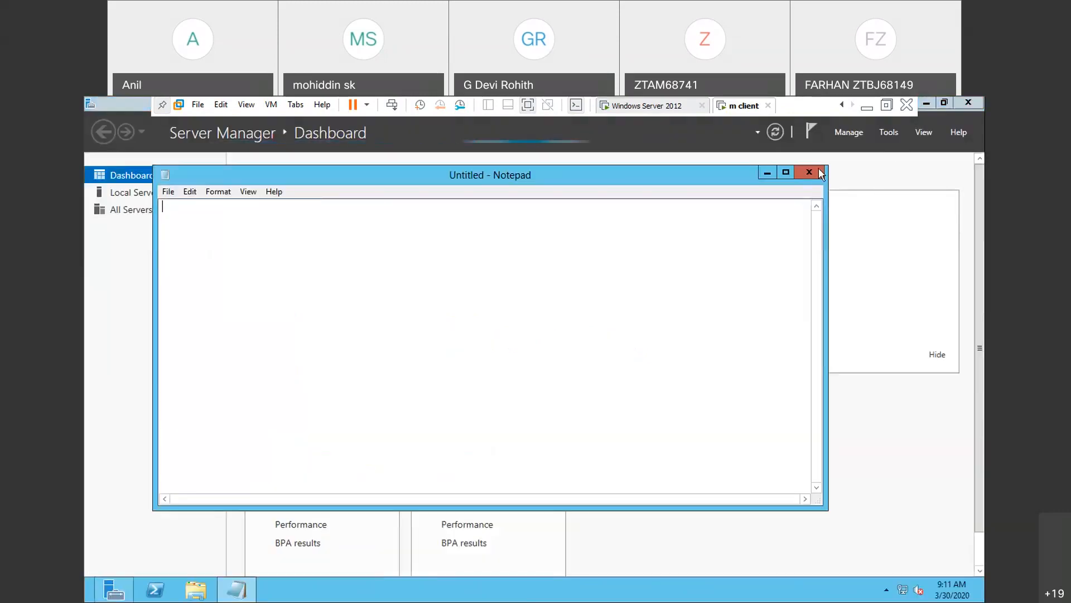
left_click(820, 172)
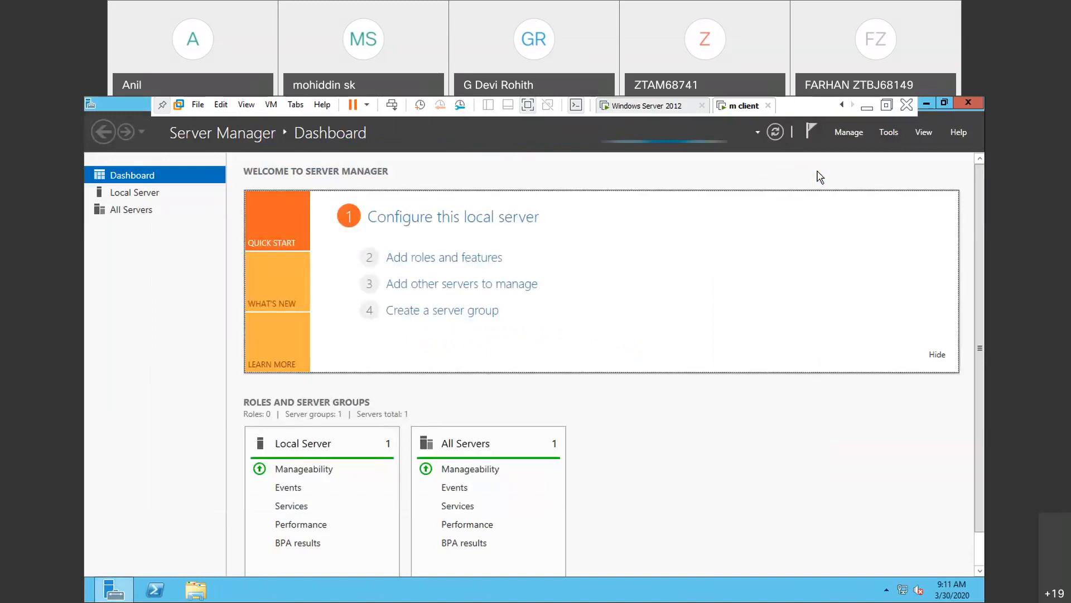
- Return to the Windows Server 2012 virtual machine in full-screen view
left_click(905, 109)
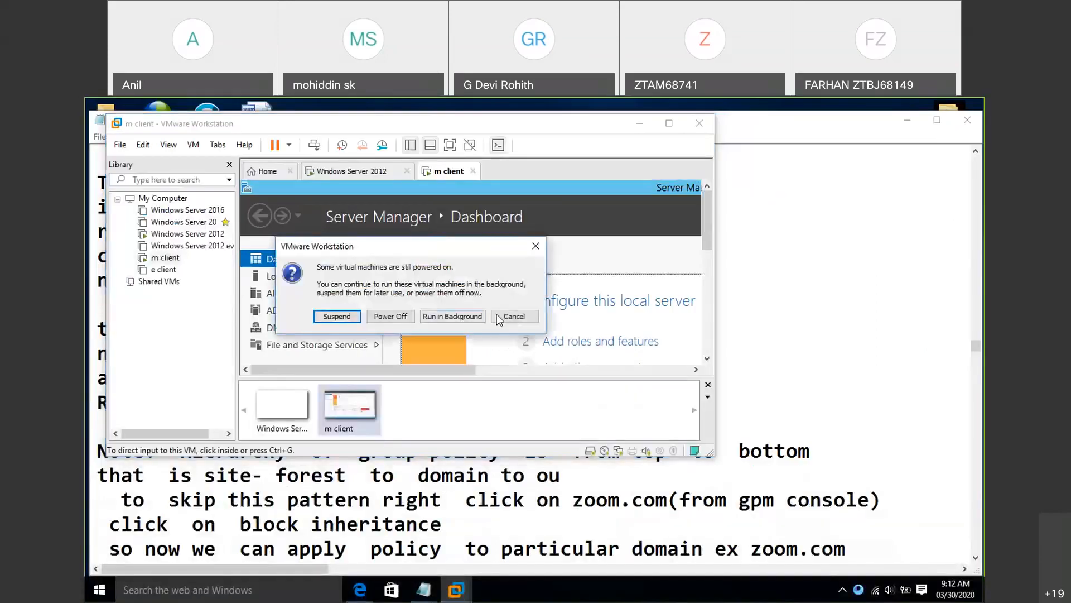
left_click(504, 319)
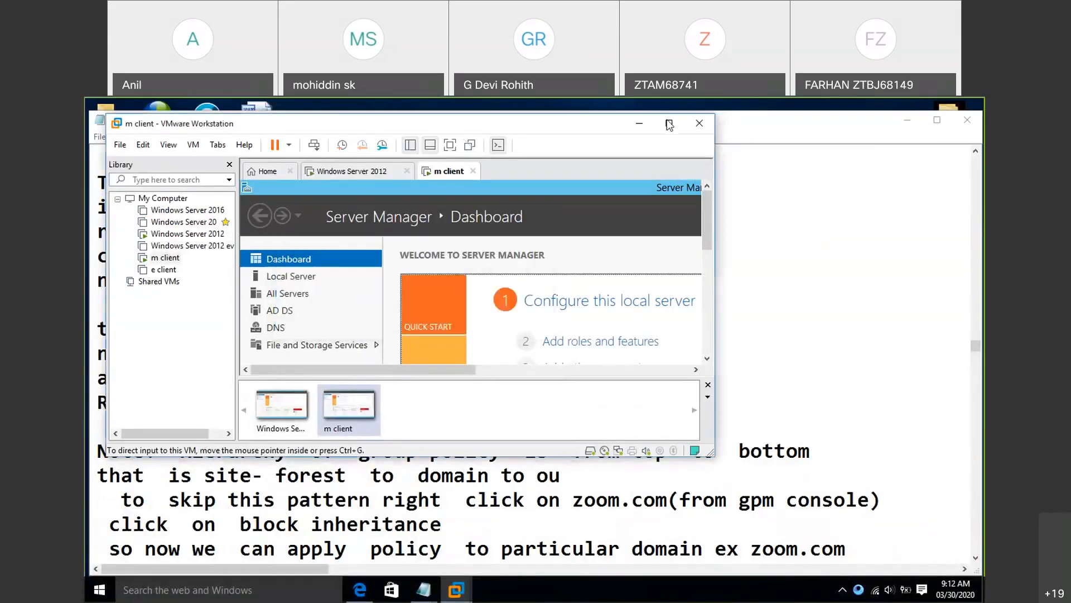
left_click(669, 124)
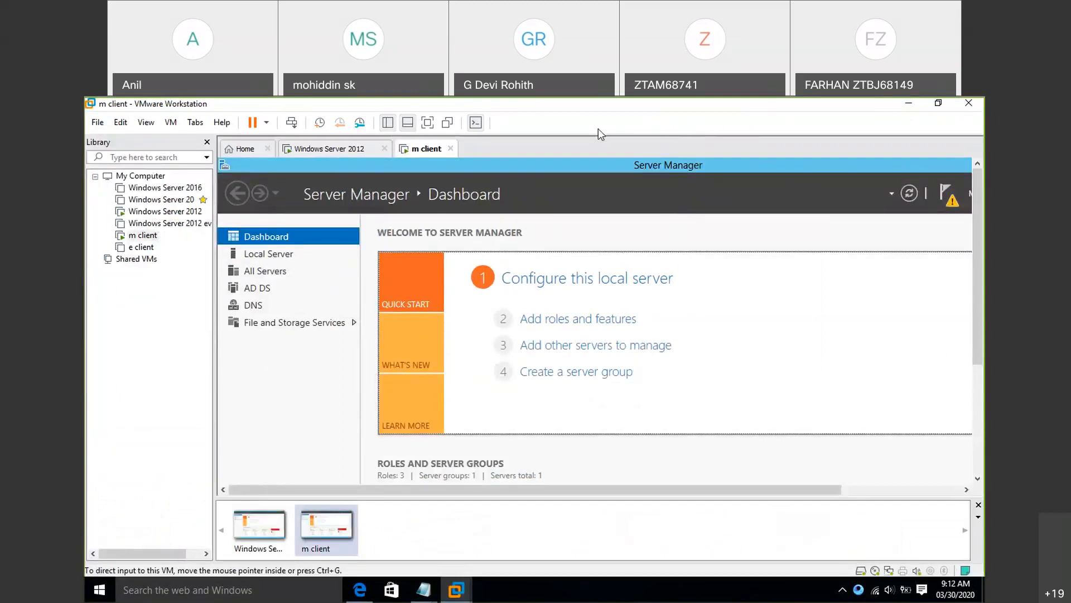
left_click(428, 122)
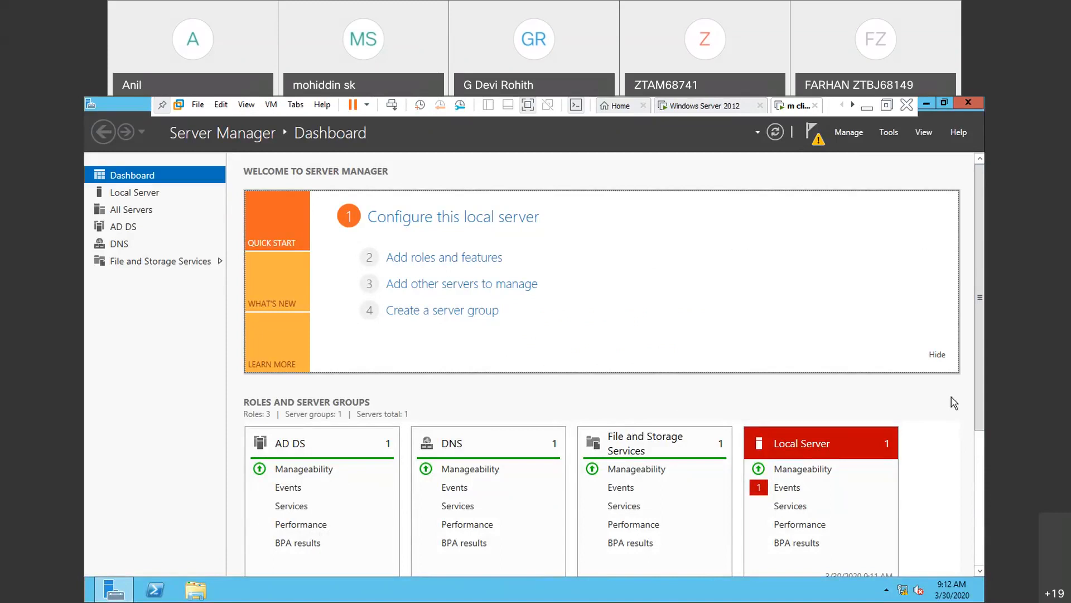
left_click(700, 116)
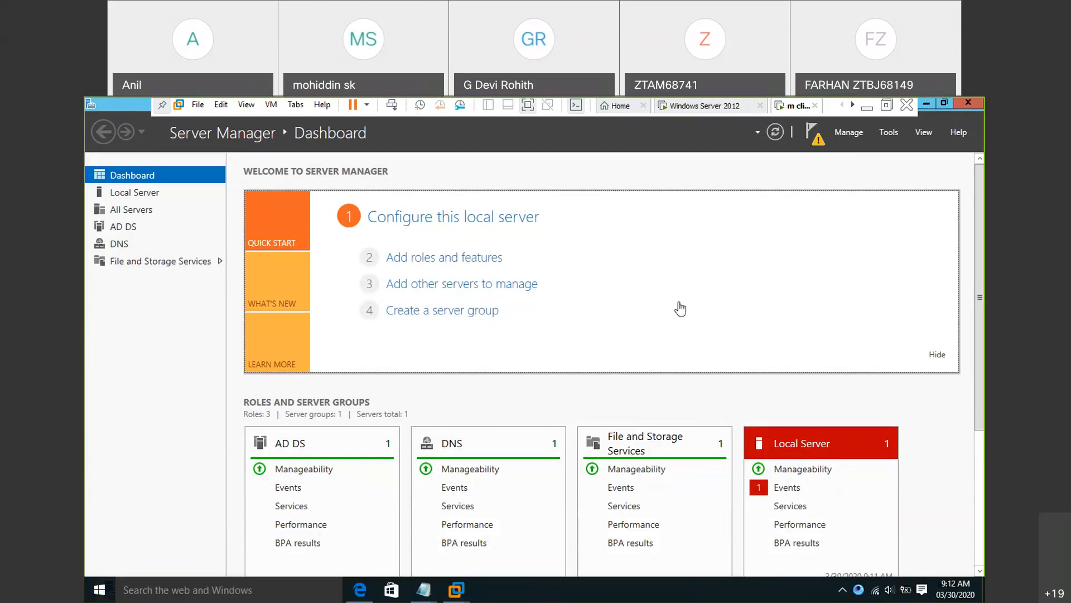
left_click(708, 109)
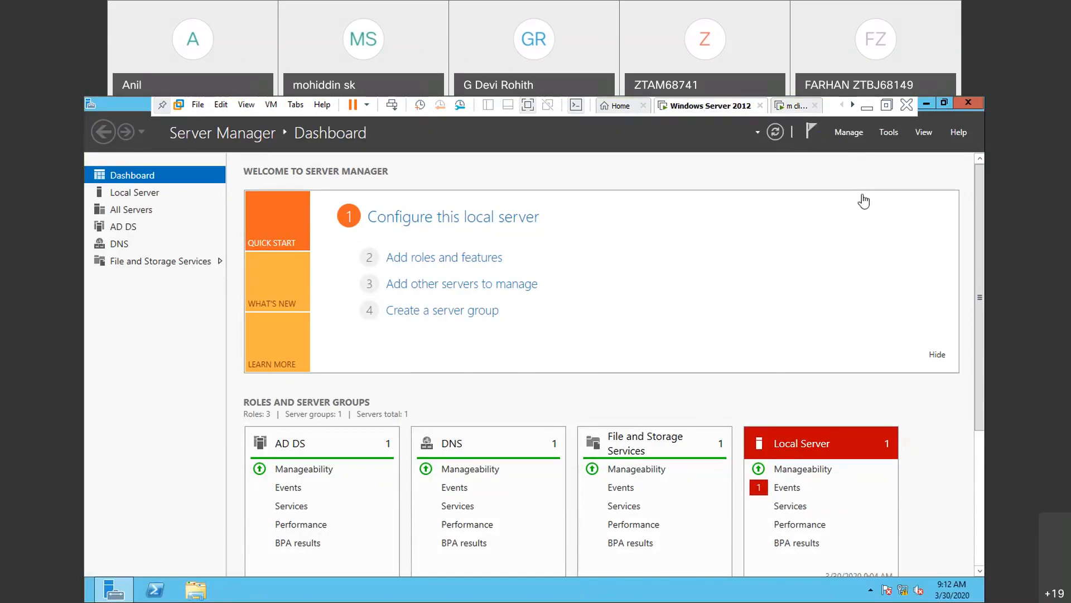
- Open Group Policy Management, launch the Group Policy Modeling Wizard and advance to the user and computer selection page
left_click(889, 133)
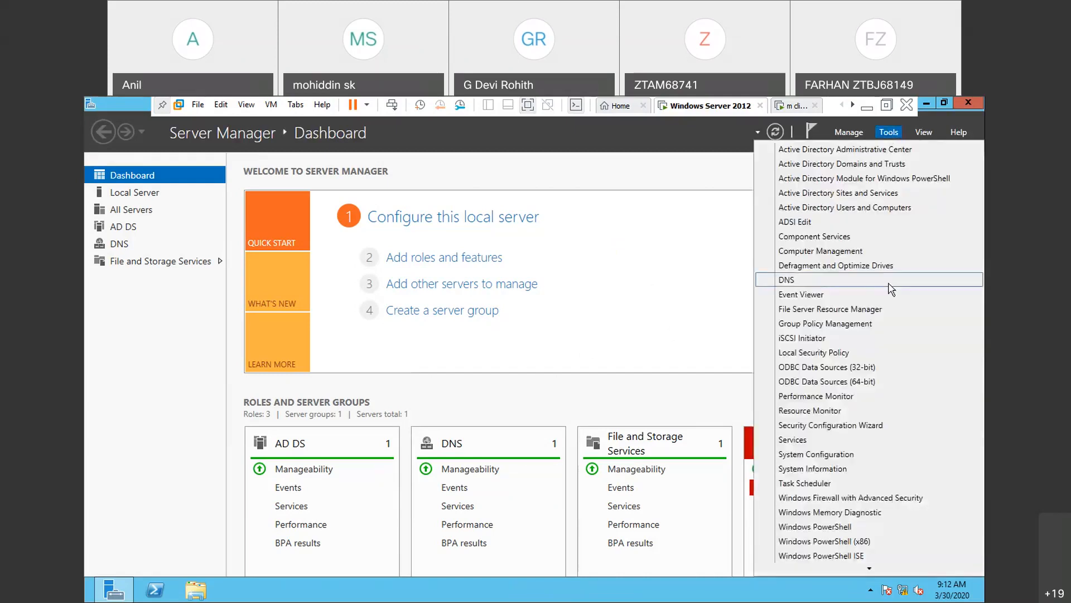
left_click(837, 329)
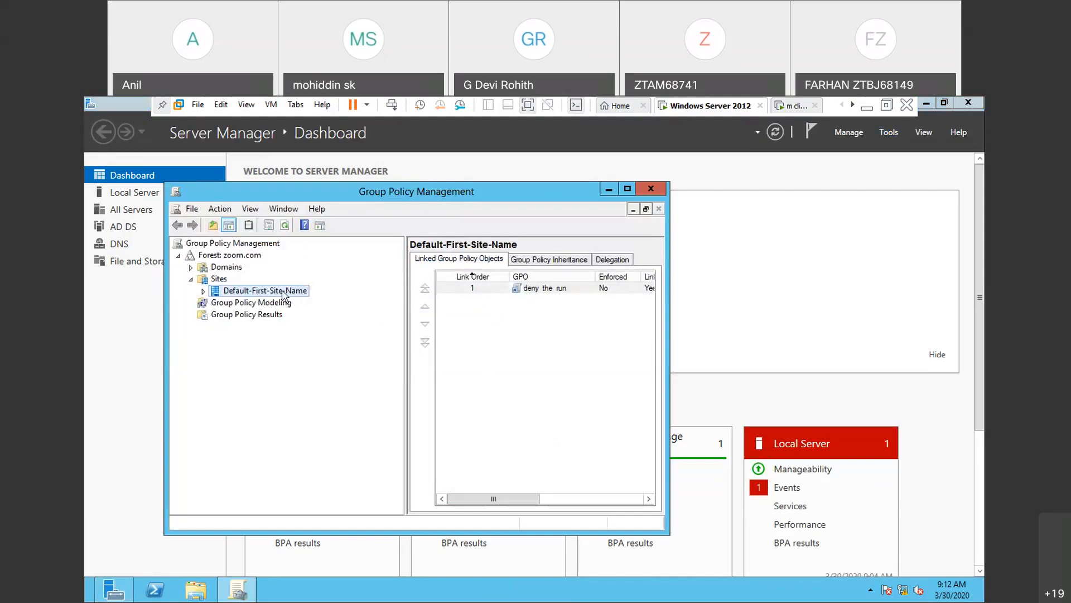
left_click(260, 308)
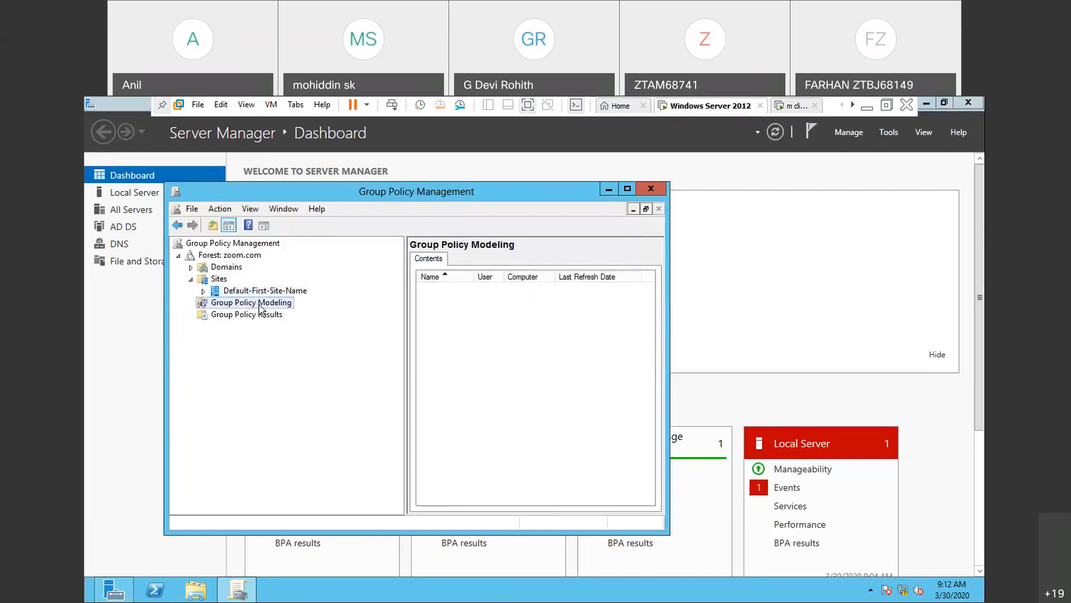
right_click(260, 309)
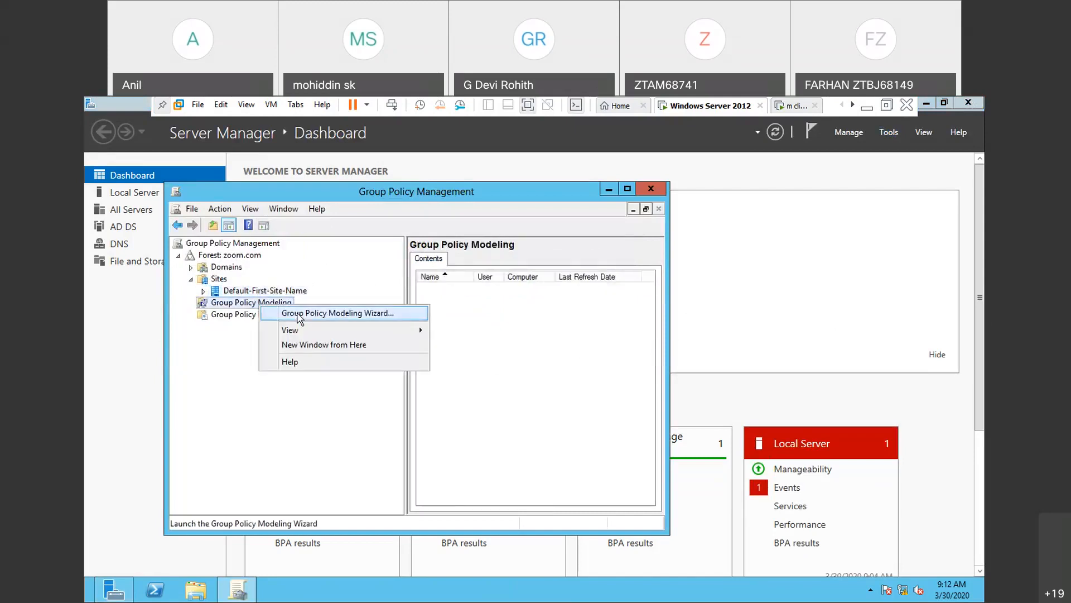
left_click(297, 310)
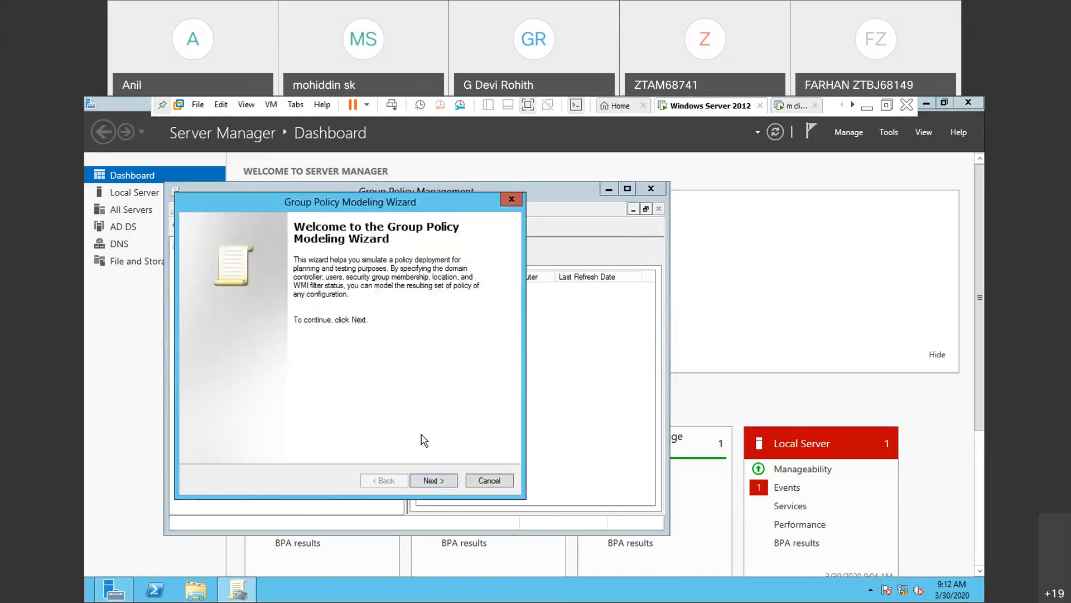
left_click(446, 481)
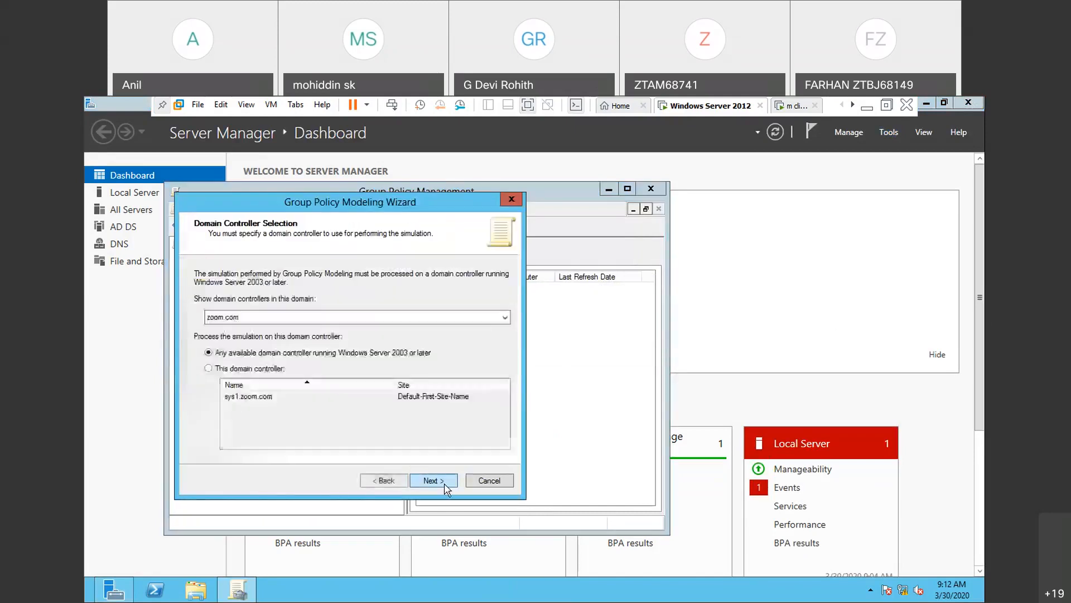
left_click(439, 483)
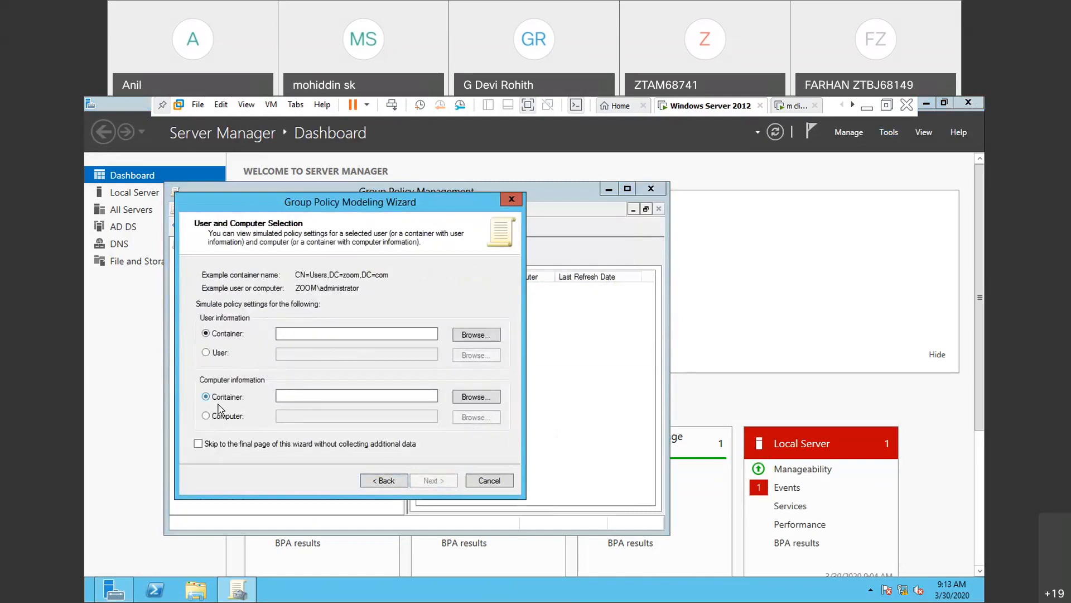
left_click(476, 336)
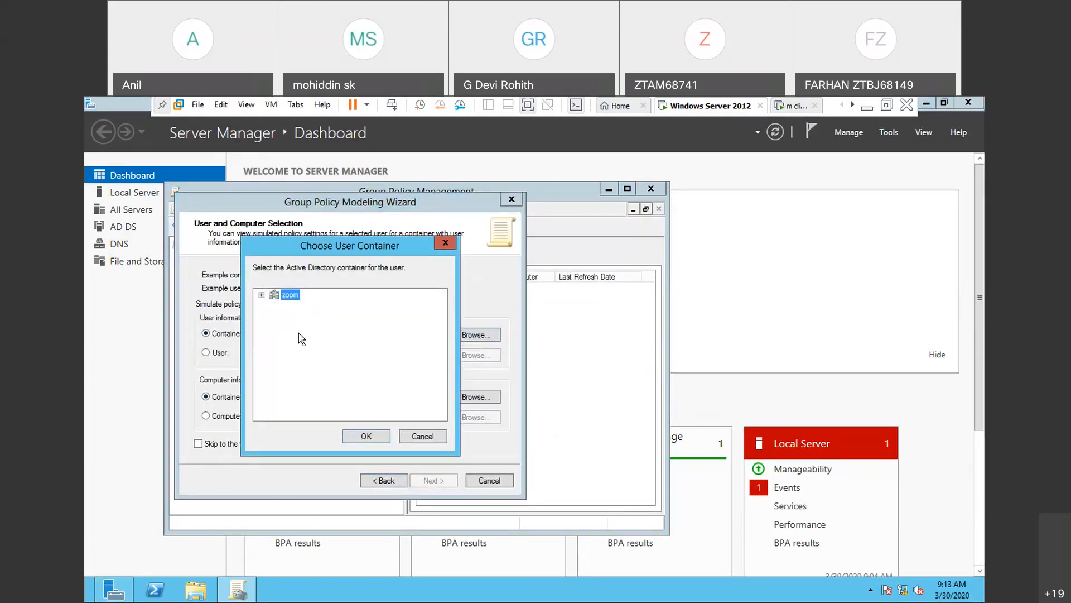
left_click(262, 295)
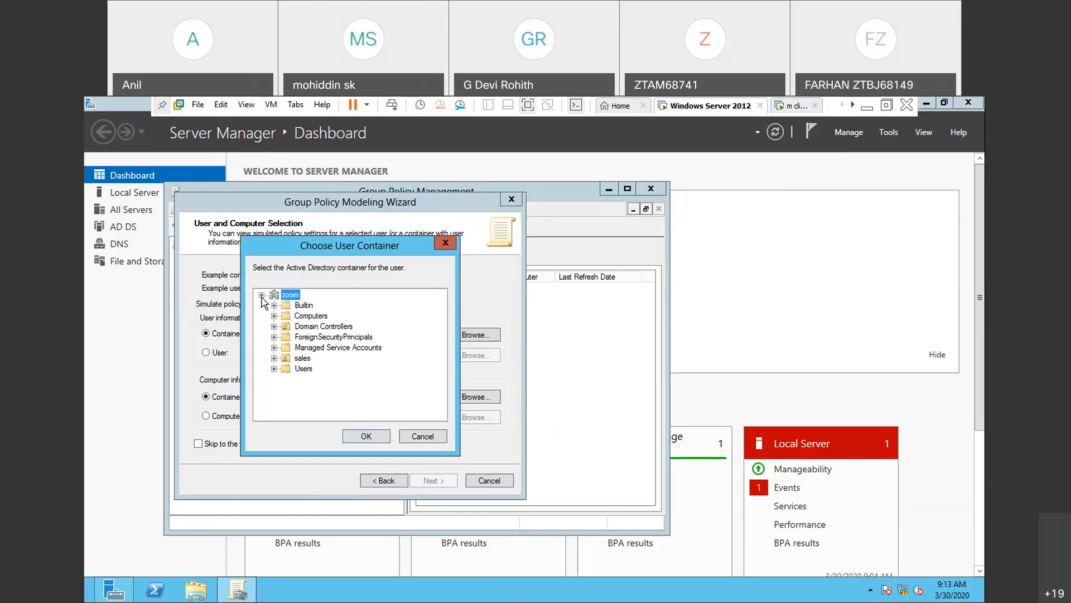
left_click(309, 369)
double_click(310, 369)
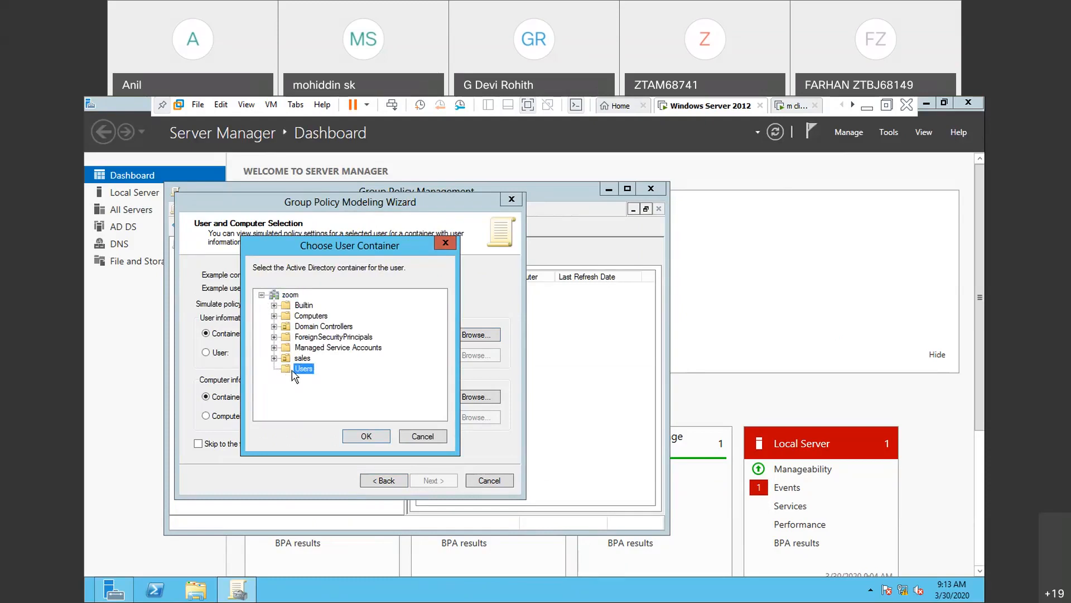
left_click(439, 438)
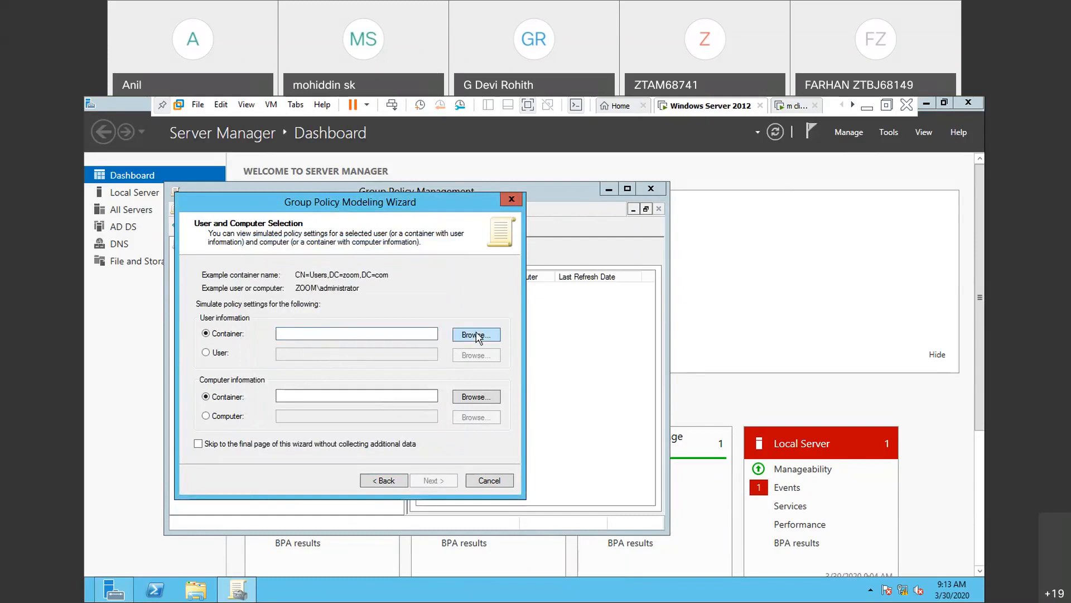
- Choose to simulate a specific user and select user s1 from zoom.com
left_click(205, 354)
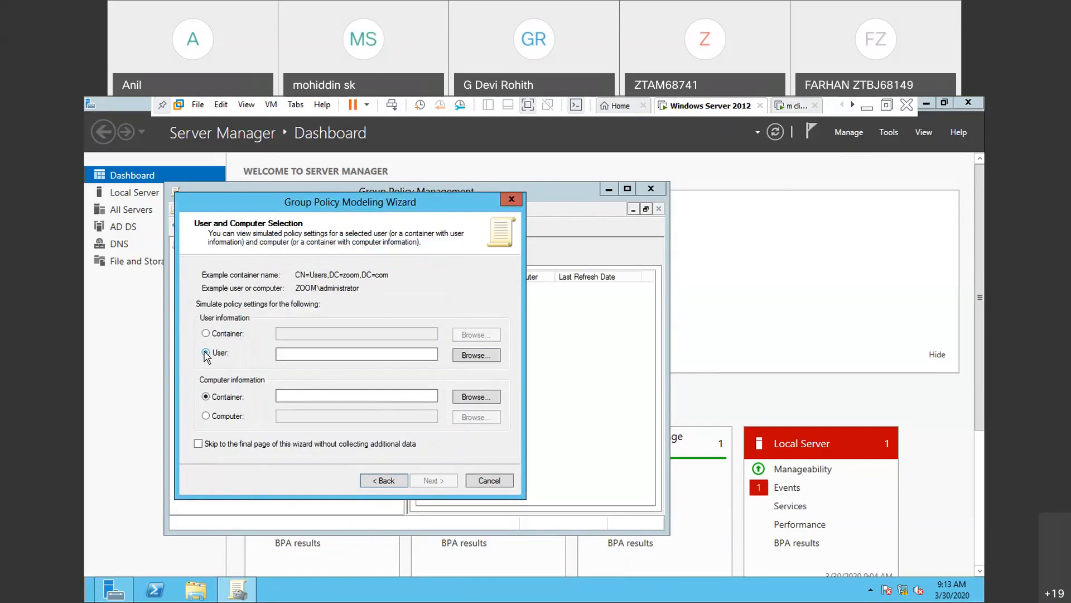
left_click(478, 356)
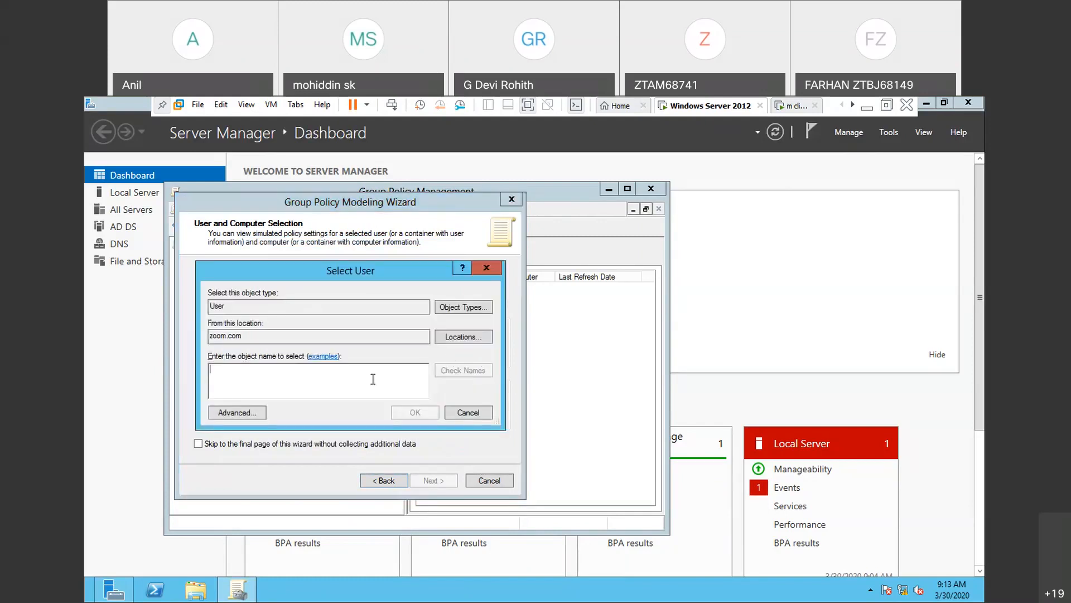
type("u3")
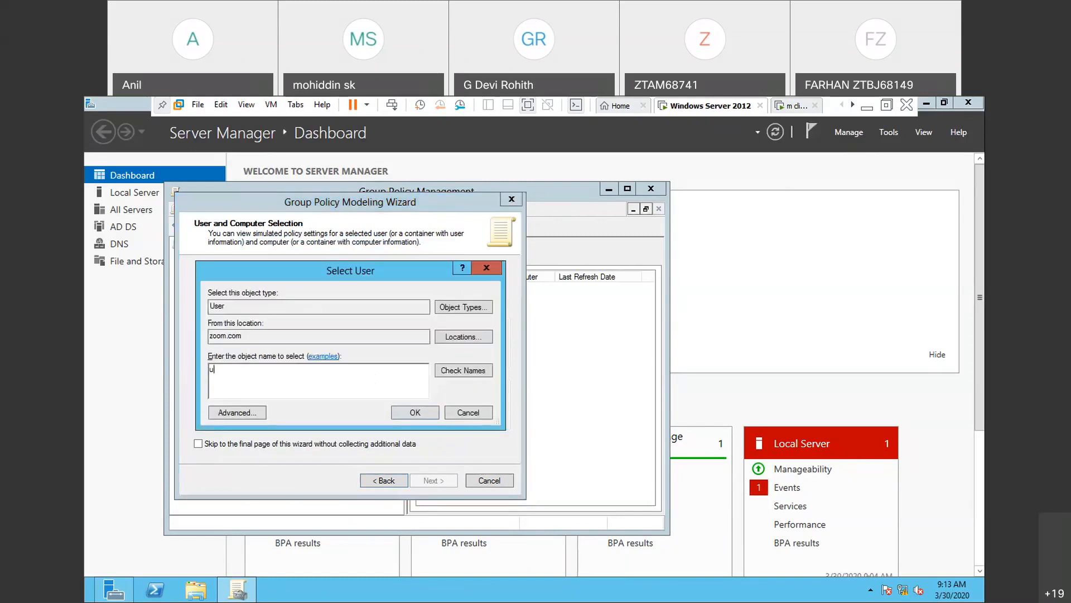
key("BackSpace")
key("BackSpace")
type("s1")
left_click(455, 371)
left_click(414, 412)
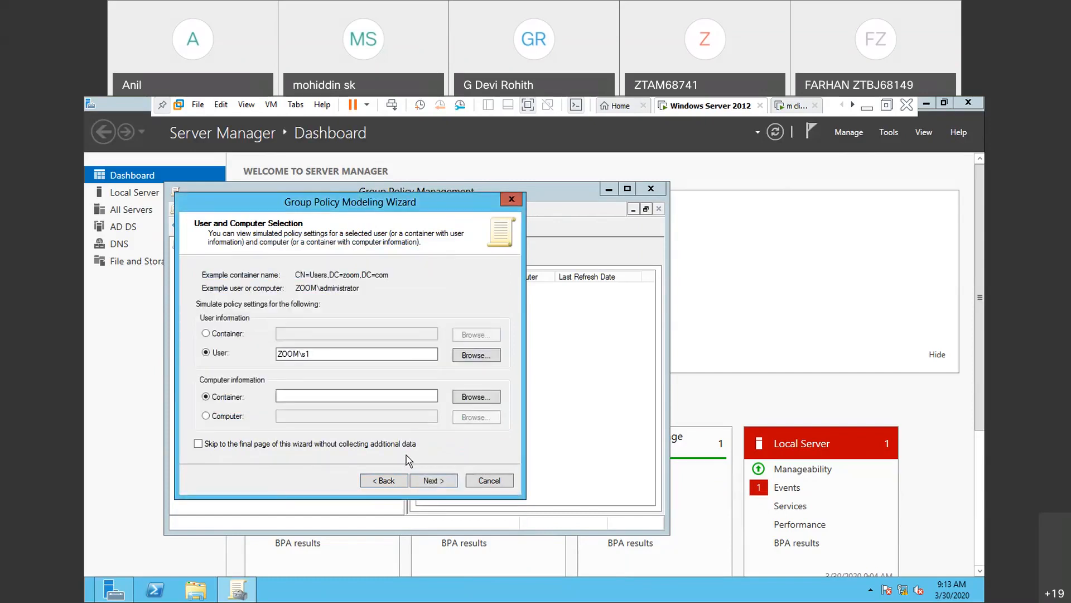
- Skip to the final page, finish the modeling simulation for s1, and close the security message
left_click(423, 481)
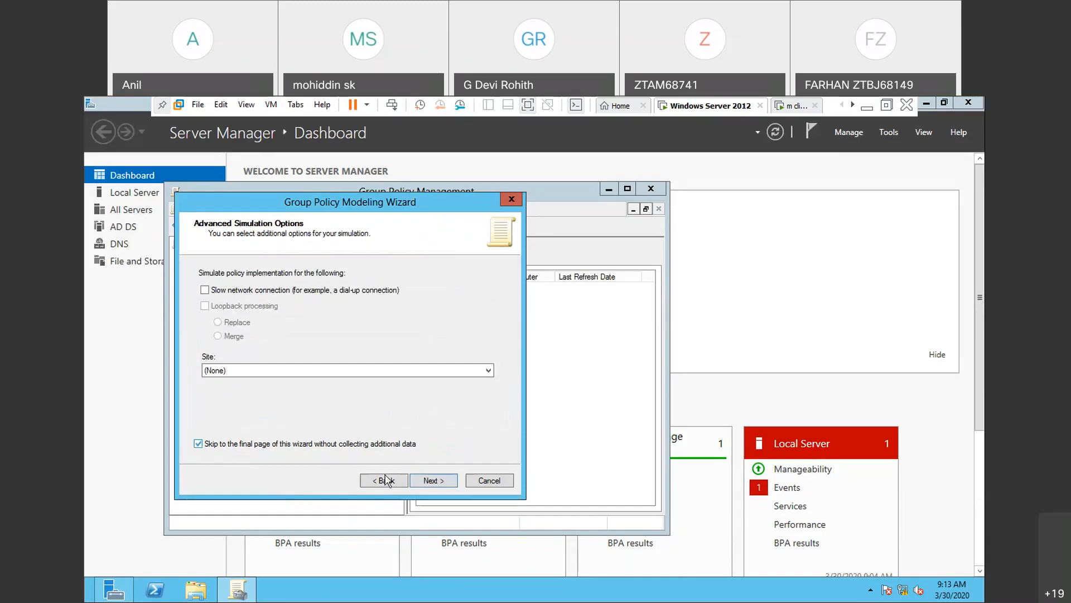
left_click(432, 481)
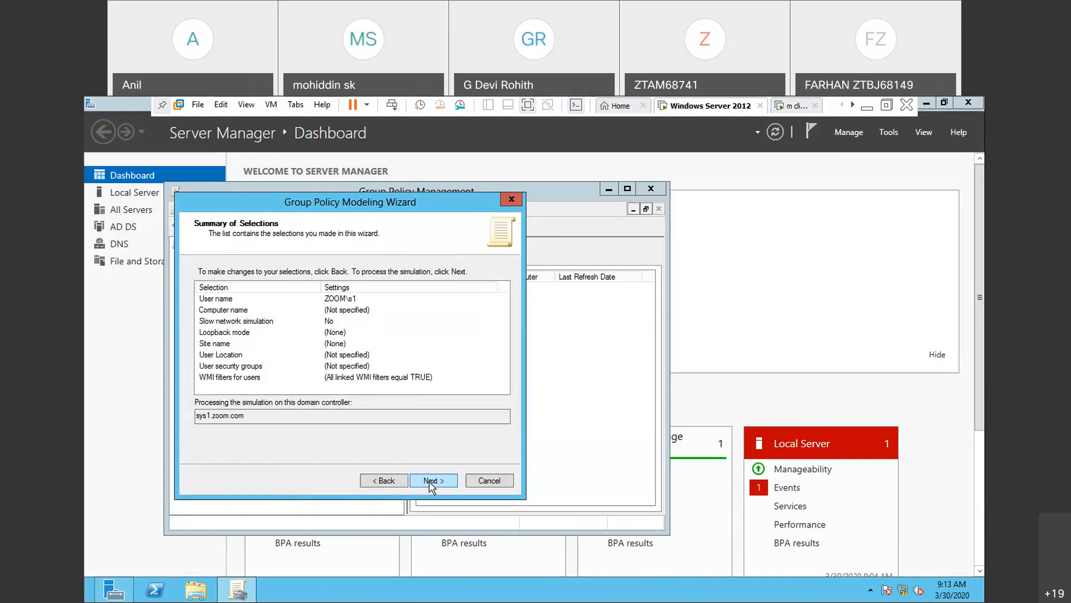
left_click(431, 481)
left_click(433, 481)
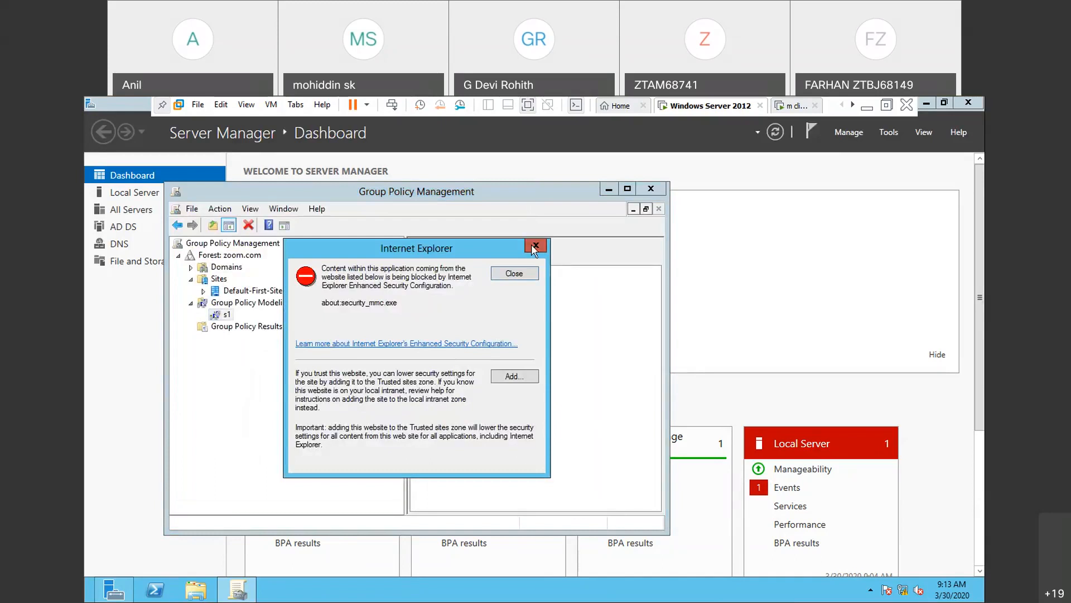
left_click(534, 247)
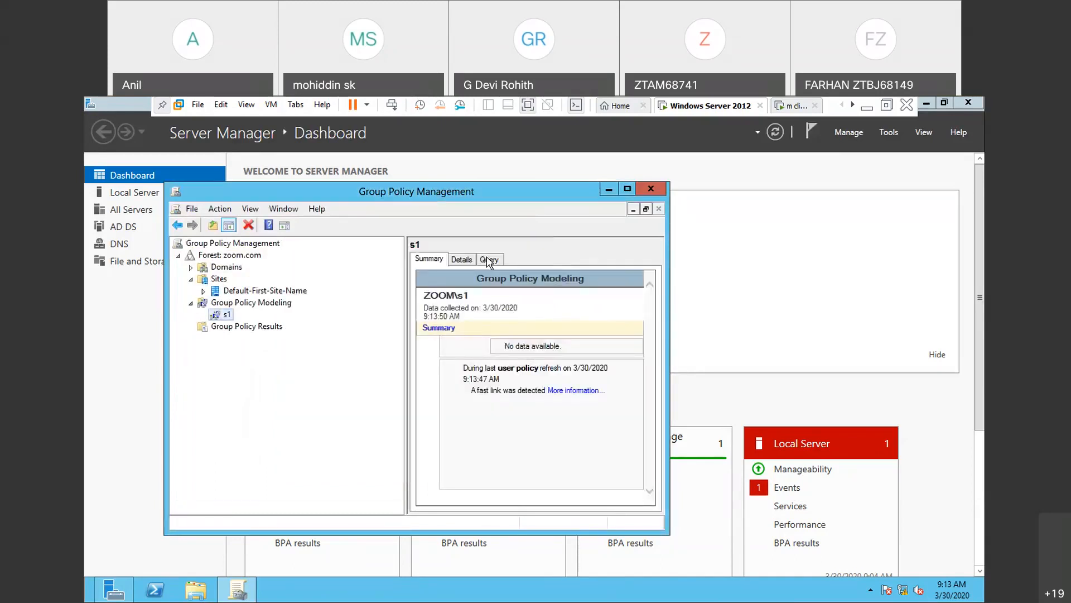
- Examine the Details tab of the s1 modeling report for the applied policies and winning GPOs
left_click(460, 265)
left_click(538, 250)
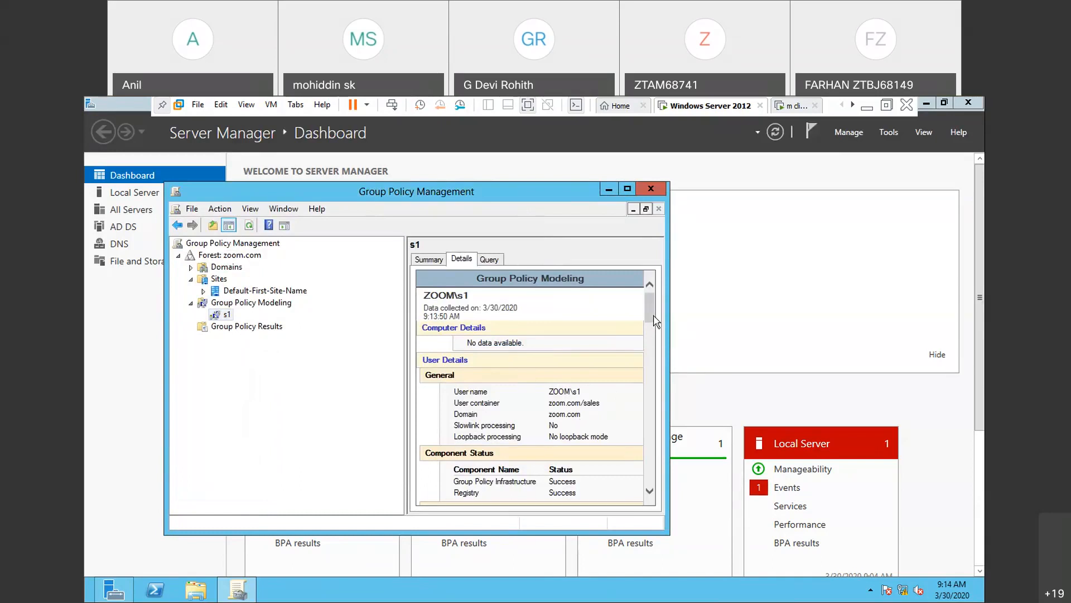
left_click_drag(650, 318, 654, 331)
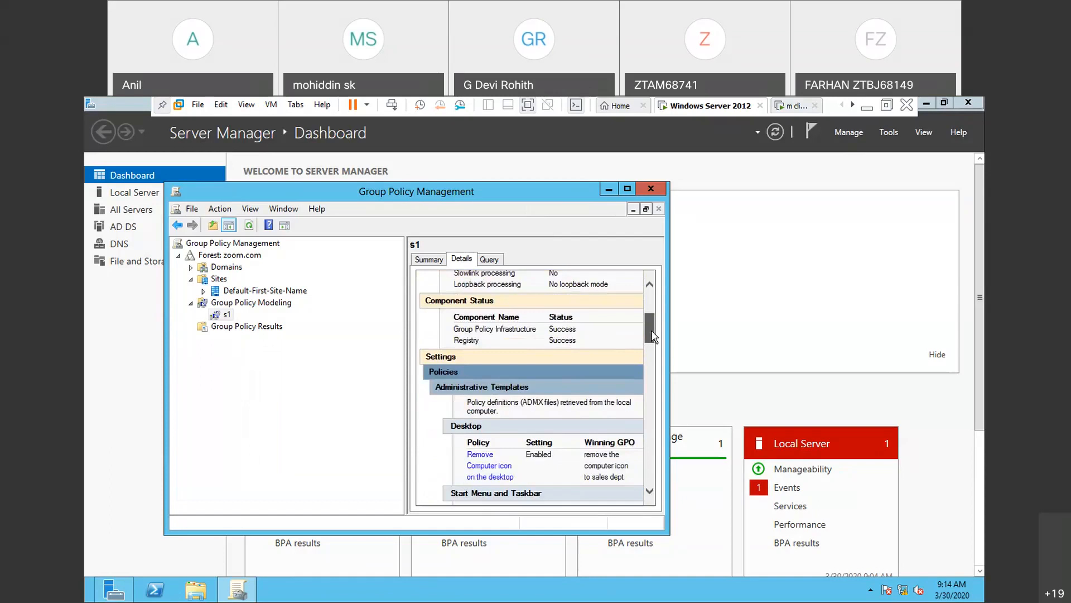
left_click_drag(654, 337, 654, 342)
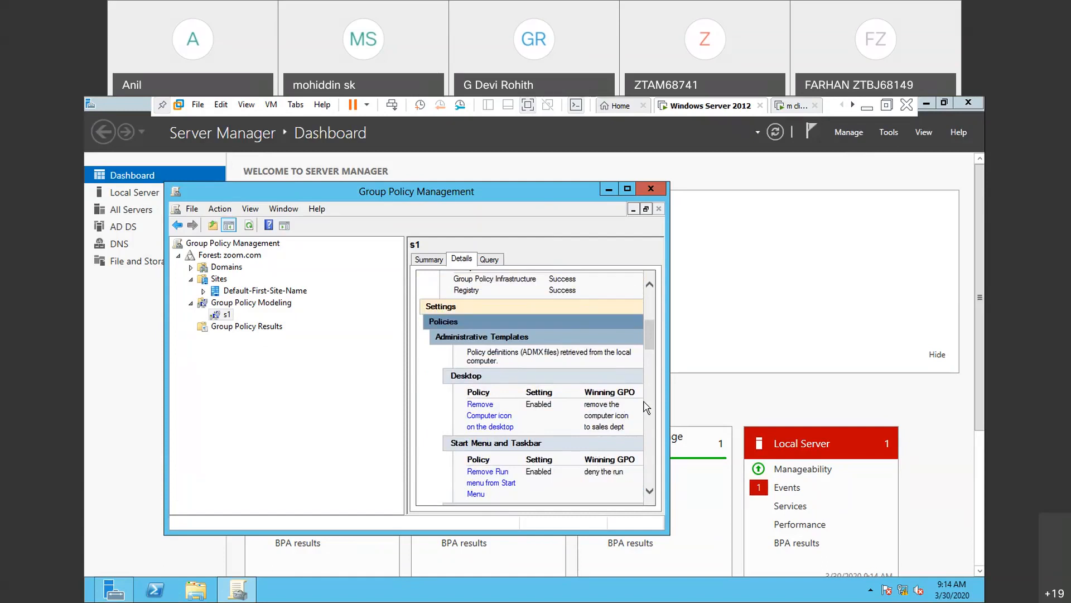
left_click_drag(667, 396, 831, 396)
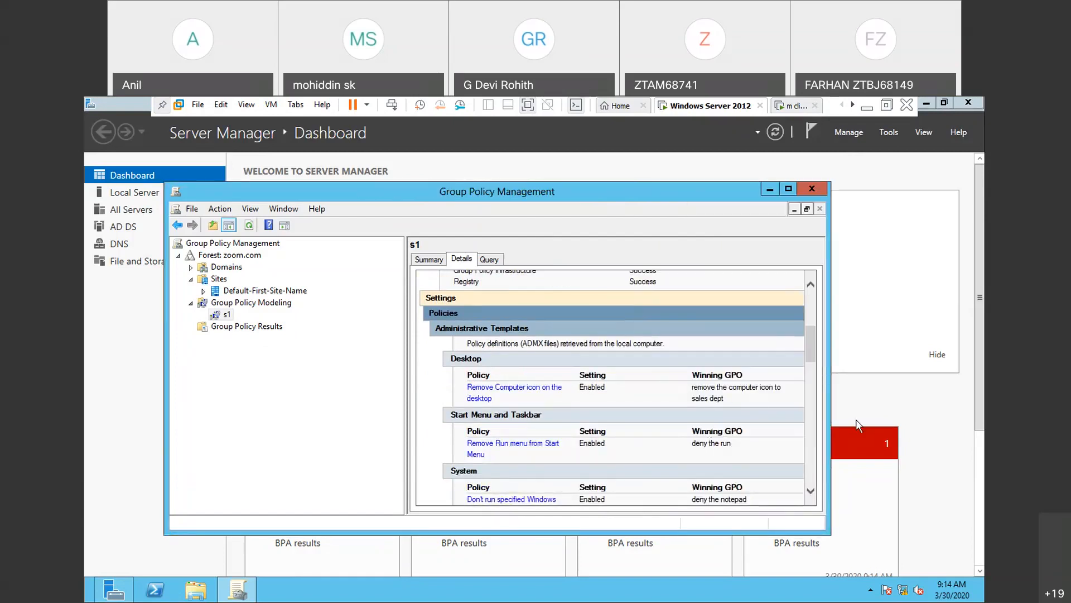
left_click_drag(829, 416, 855, 417)
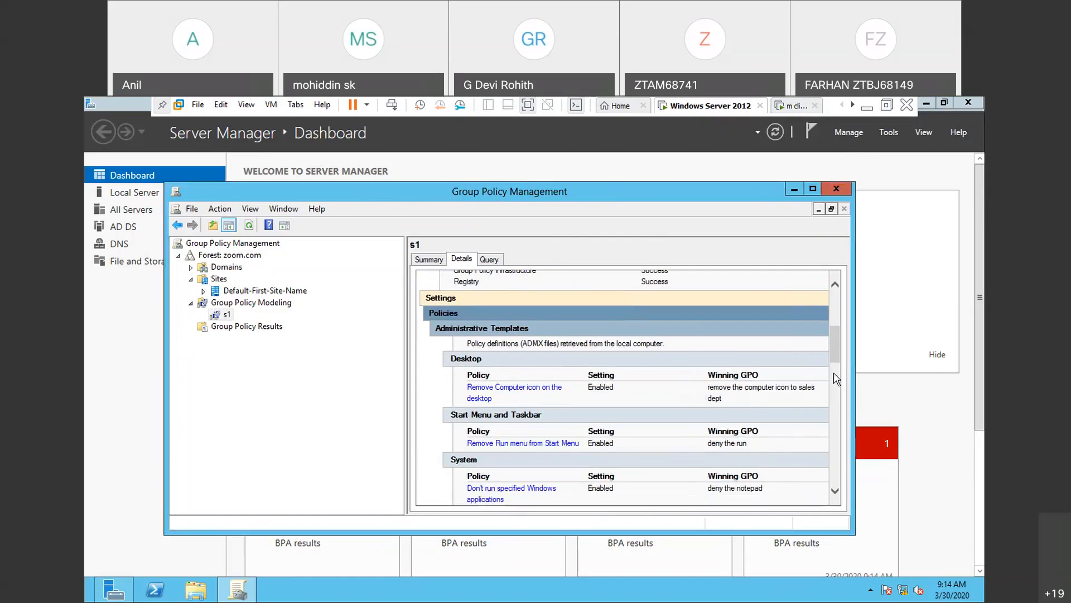
scroll(836, 369, "down", 1)
left_click_drag(836, 370, 838, 376)
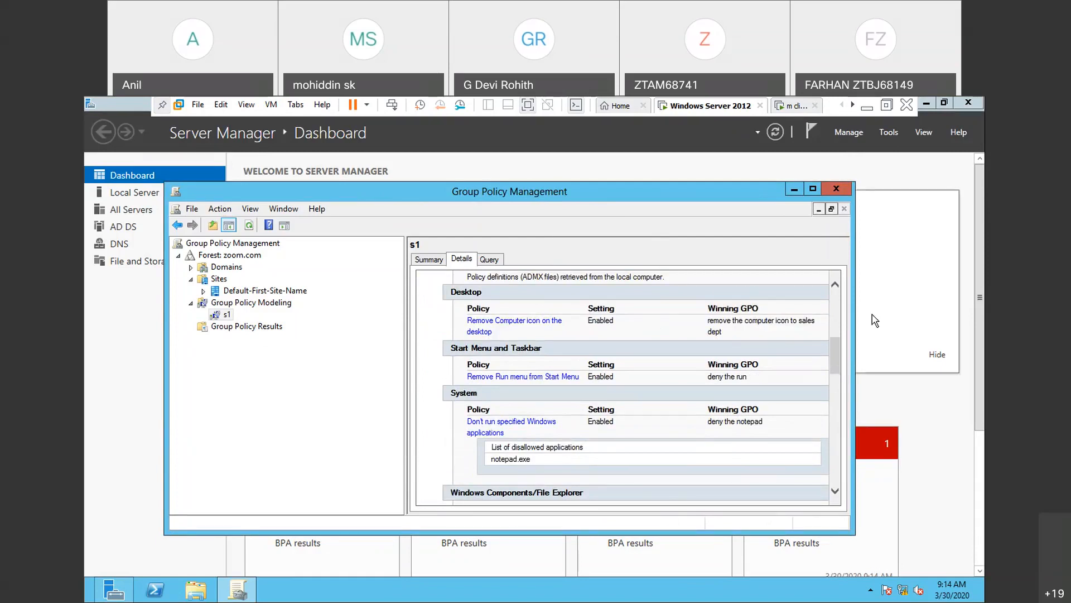
- Close Group Policy Management and minimize the virtual machine and notes windows
left_click(837, 189)
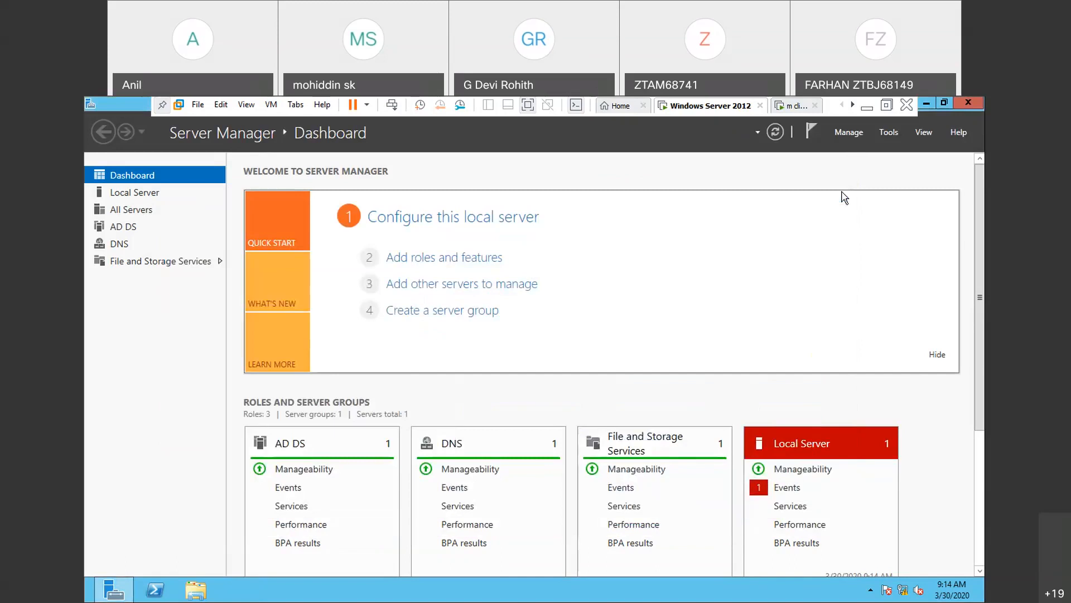
left_click(868, 109)
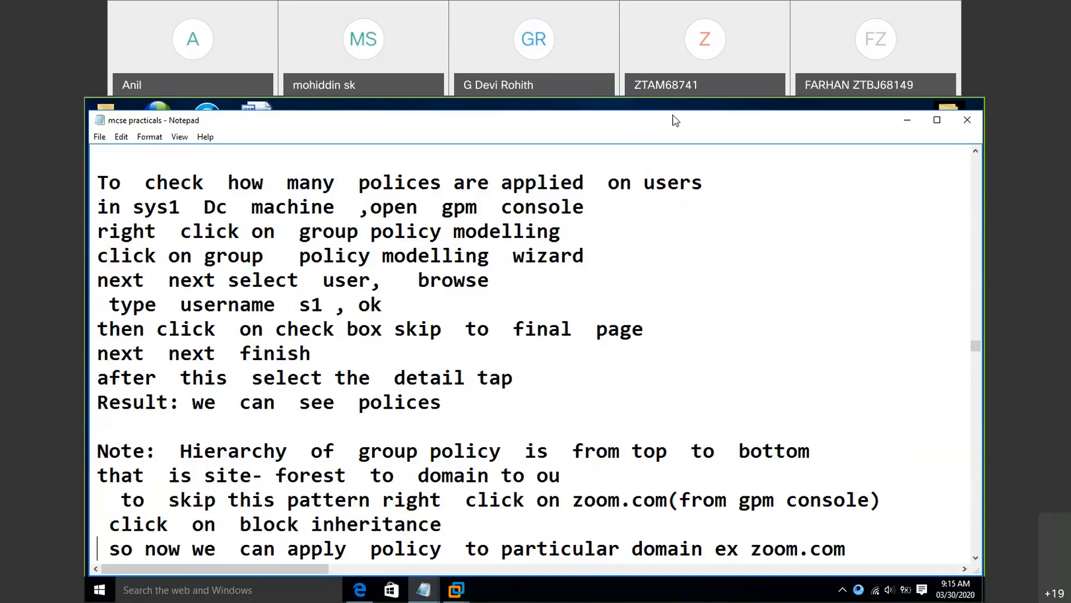
left_click(899, 117)
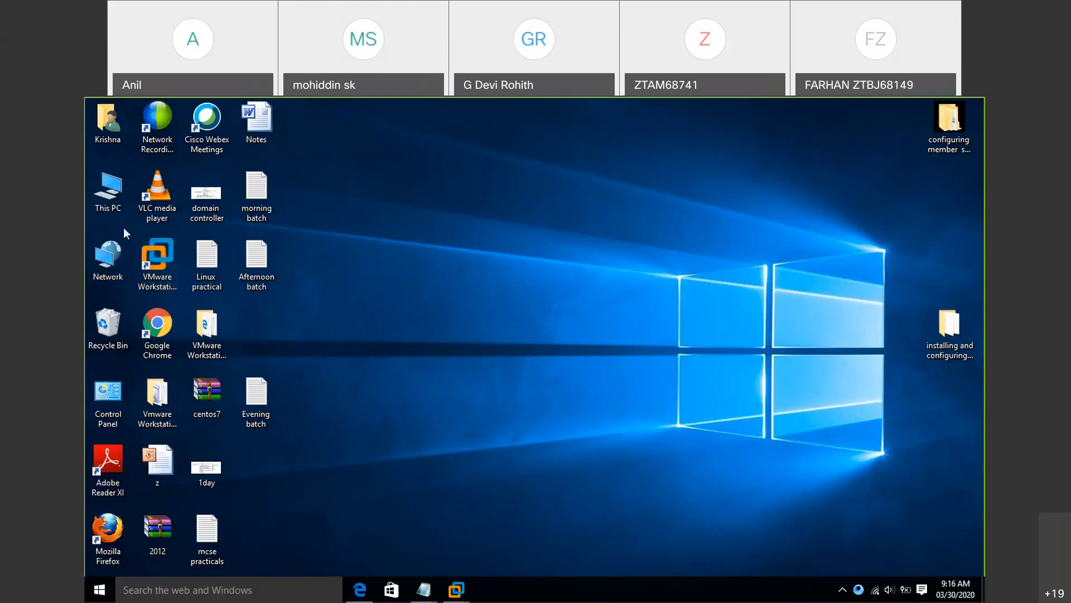
- Open the Day-9_10-Group Policy presentation from the new SLIDES folder on New Volume (D:)
double_click(116, 195)
double_click(448, 347)
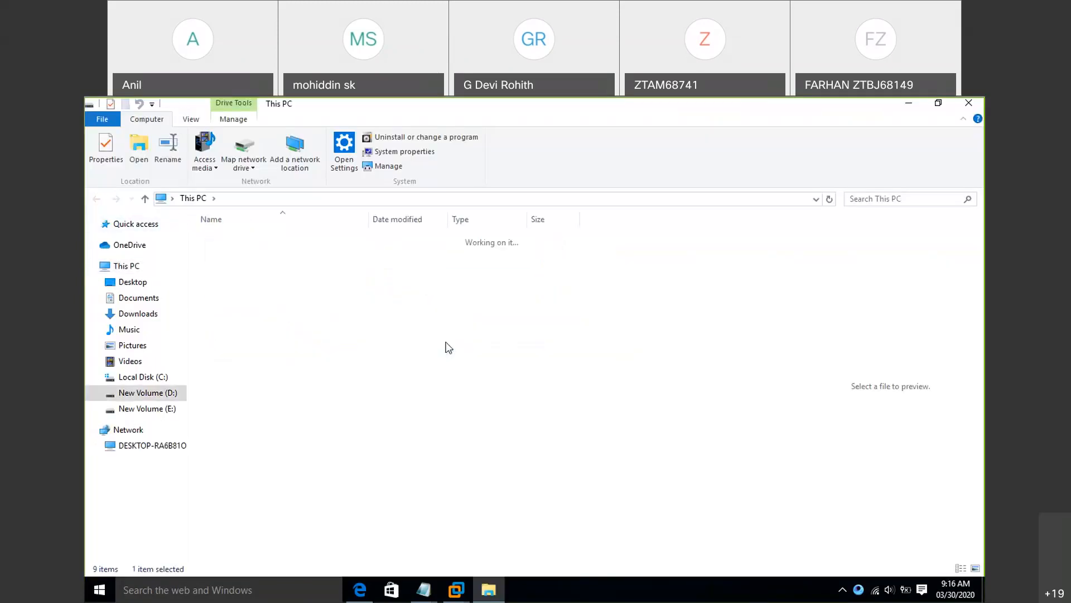
double_click(447, 346)
left_click(380, 355)
double_click(321, 357)
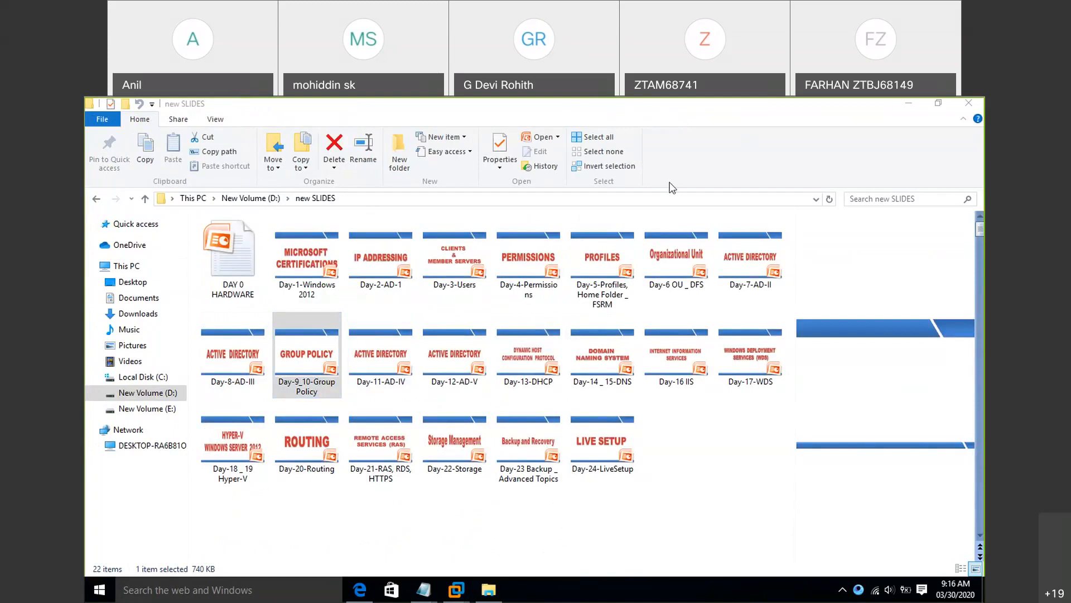
left_click(312, 365)
double_click(311, 366)
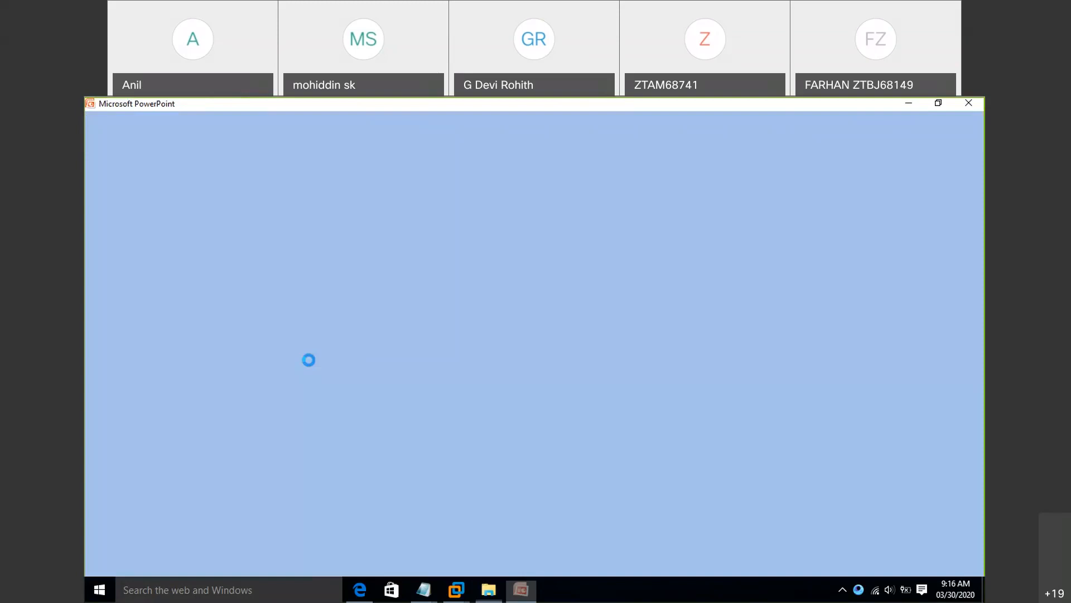
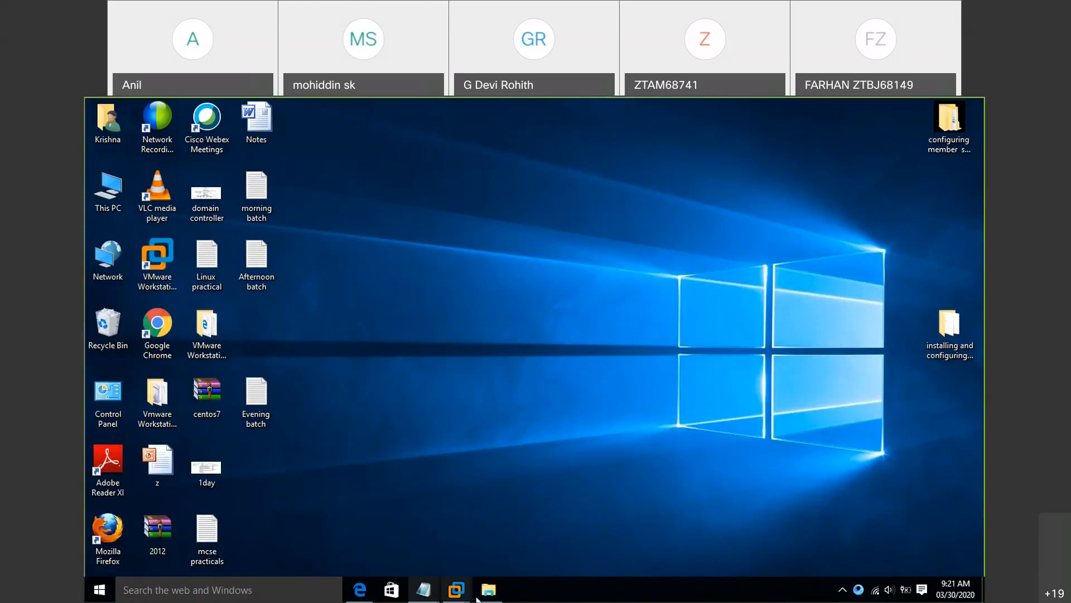
- Bring up the Windows Server 2012 virtual machine window and minimize it again
mouse_move(461, 598)
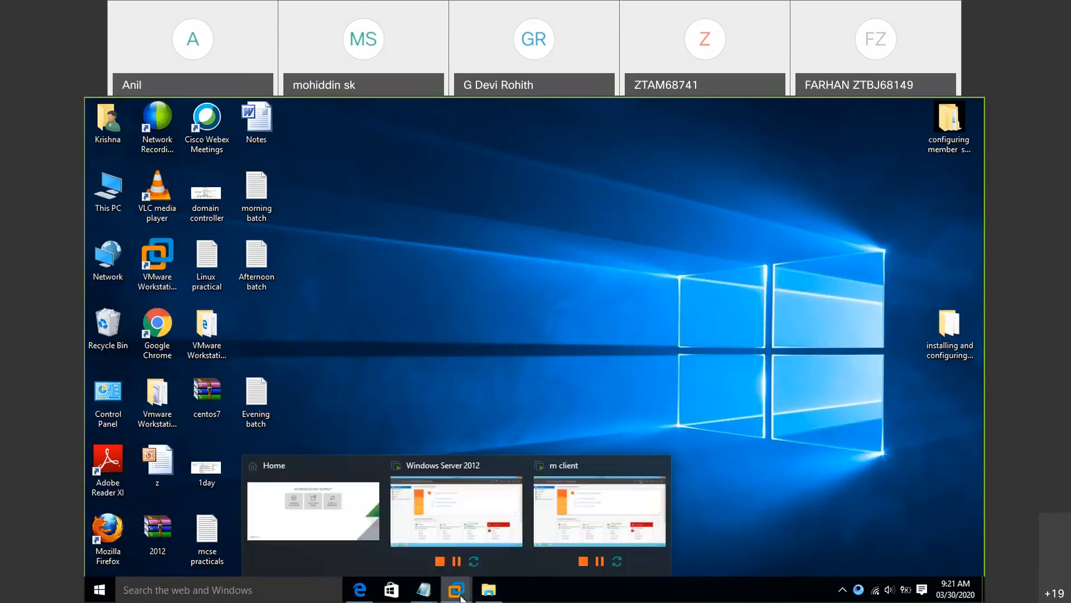
left_click(488, 511)
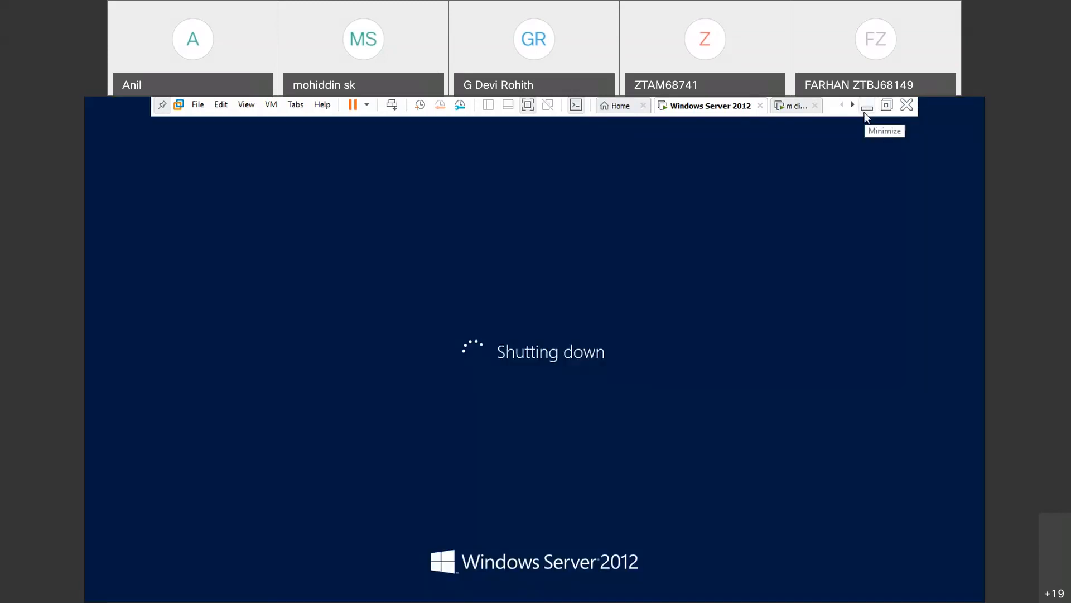
left_click(868, 109)
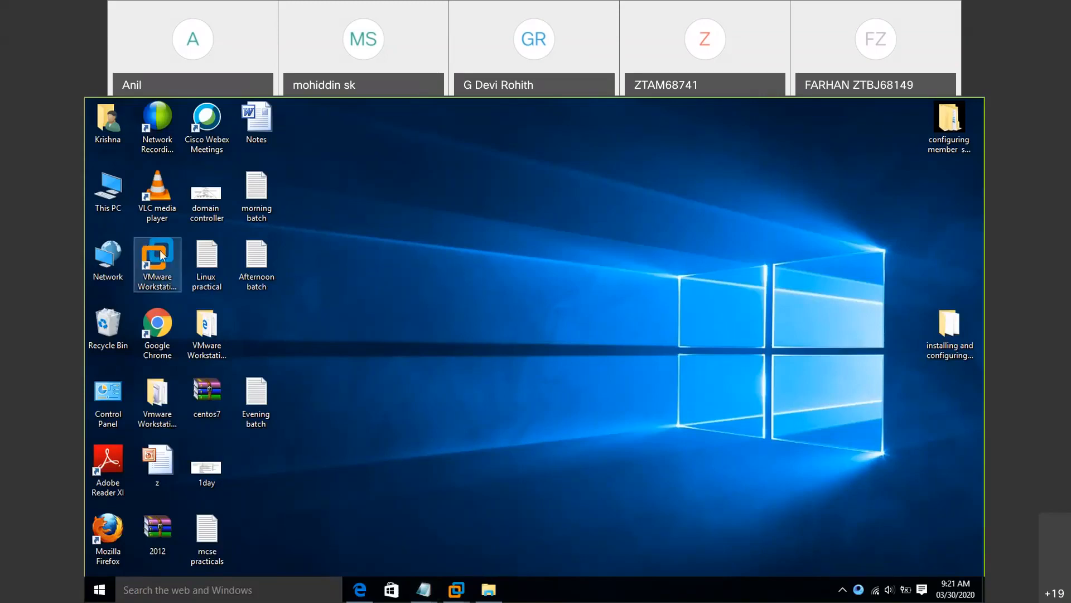
- Open the Day-9_10-Group Policy presentation in the new SLIDES folder on New Volume (D:), keeping external content blocked
double_click(115, 204)
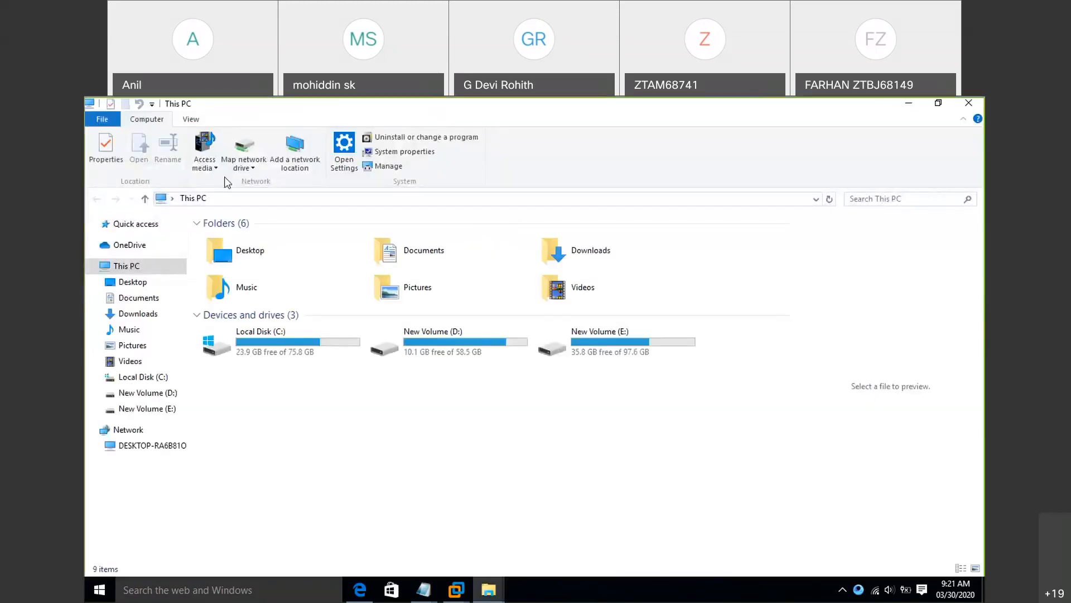
double_click(451, 346)
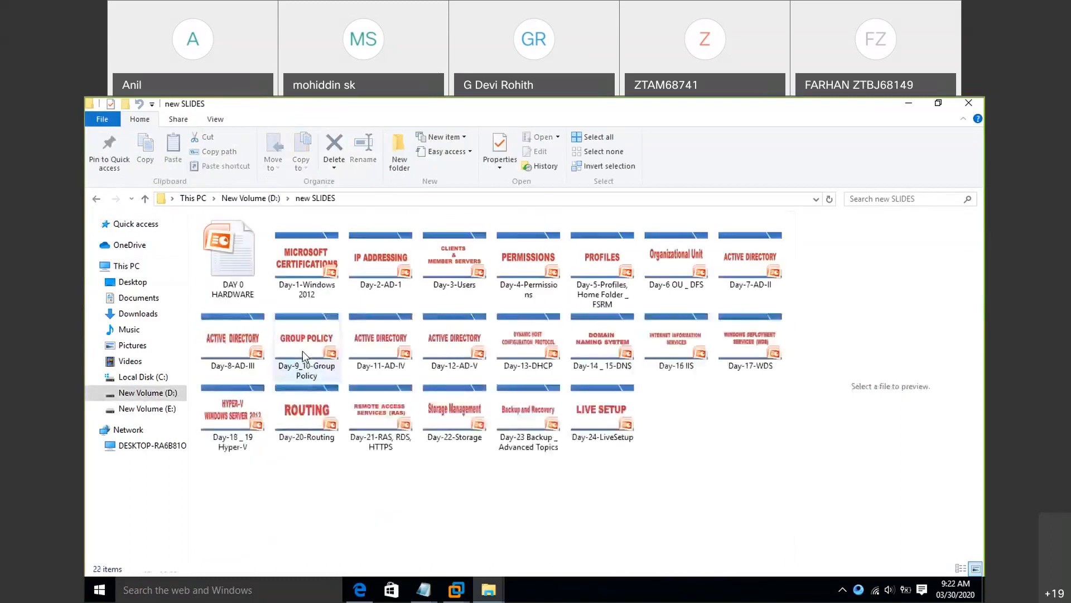
double_click(300, 353)
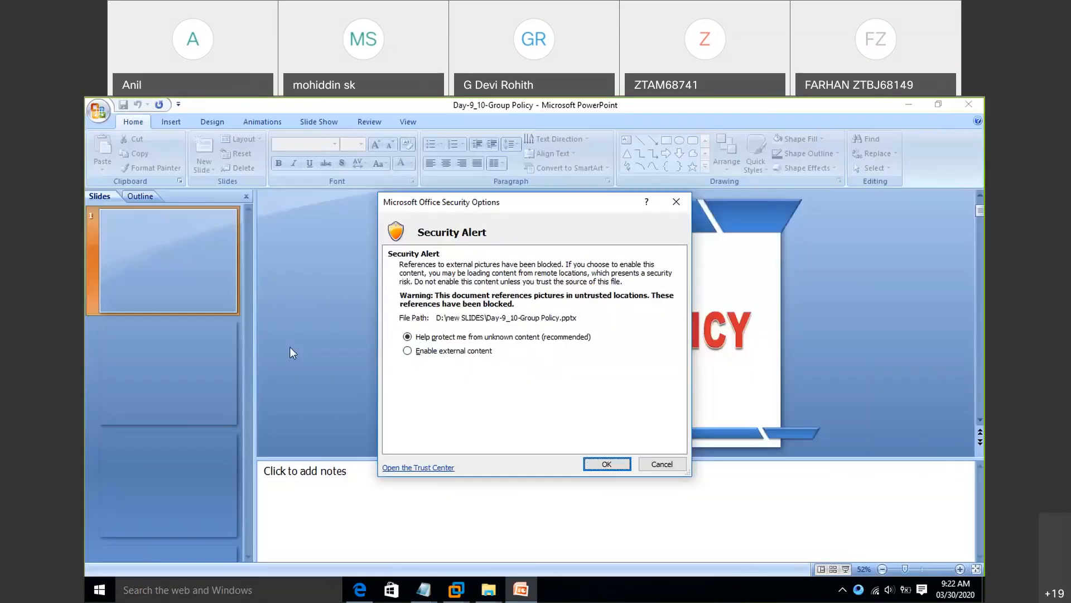
left_click(660, 464)
- Run the slide show and page through the Group Policy hierarchy slides up to Software Deployment
key("F5")
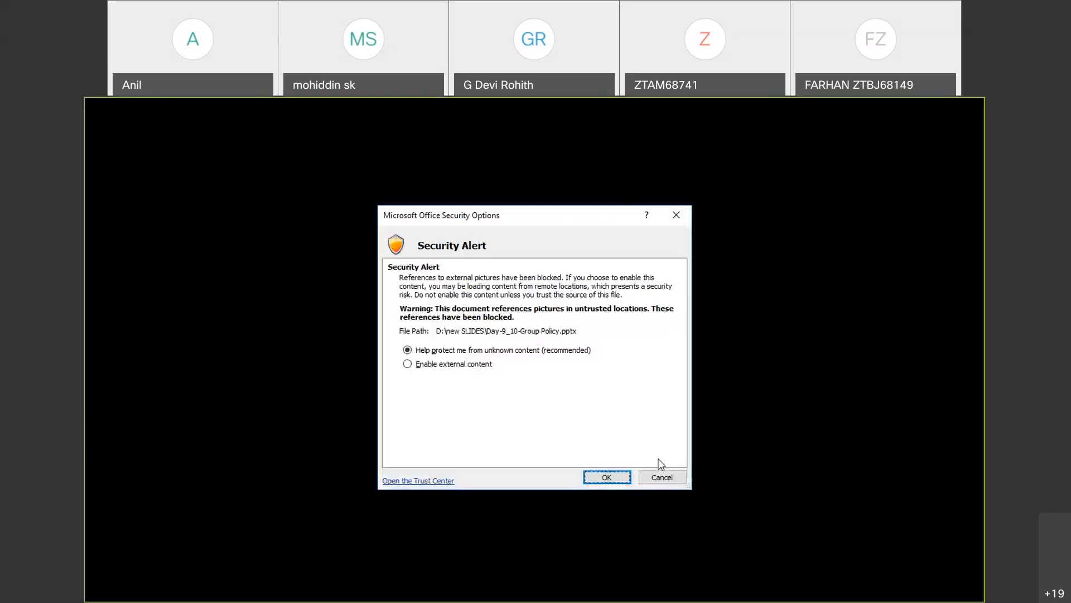
left_click(675, 475)
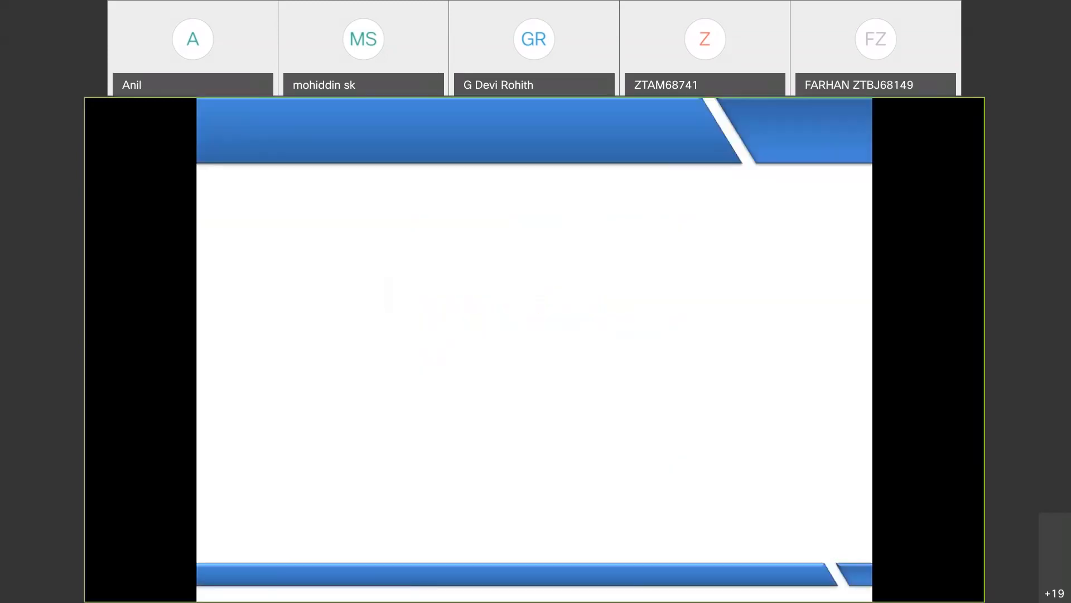
key("Right")
key("Right")
key("Right")
key("Right")
key("Right")
key("Right")
key("Right")
key("Right")
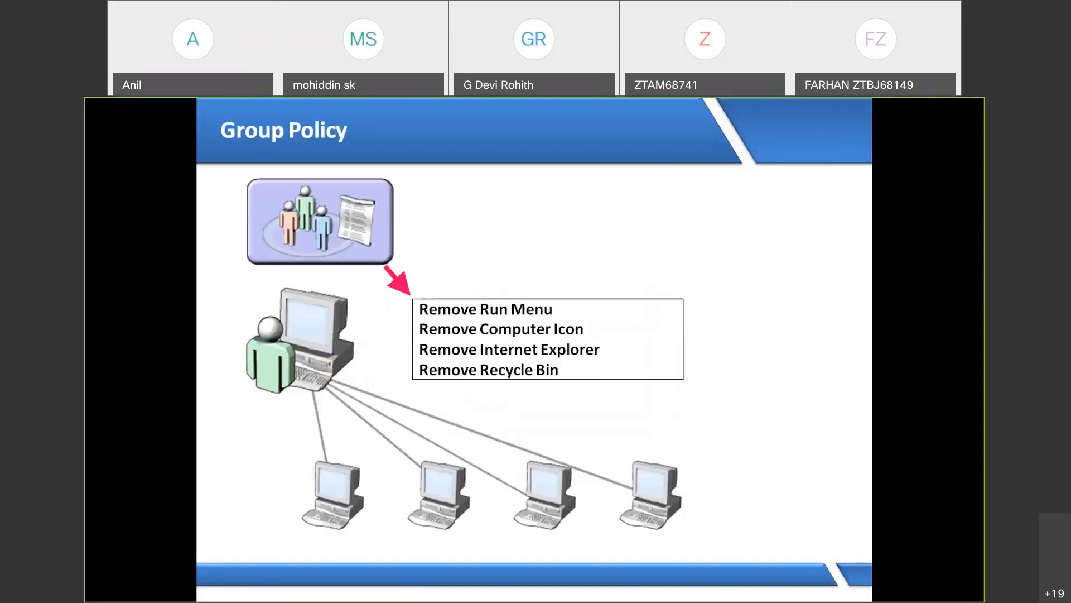
key("Right")
key("Right")
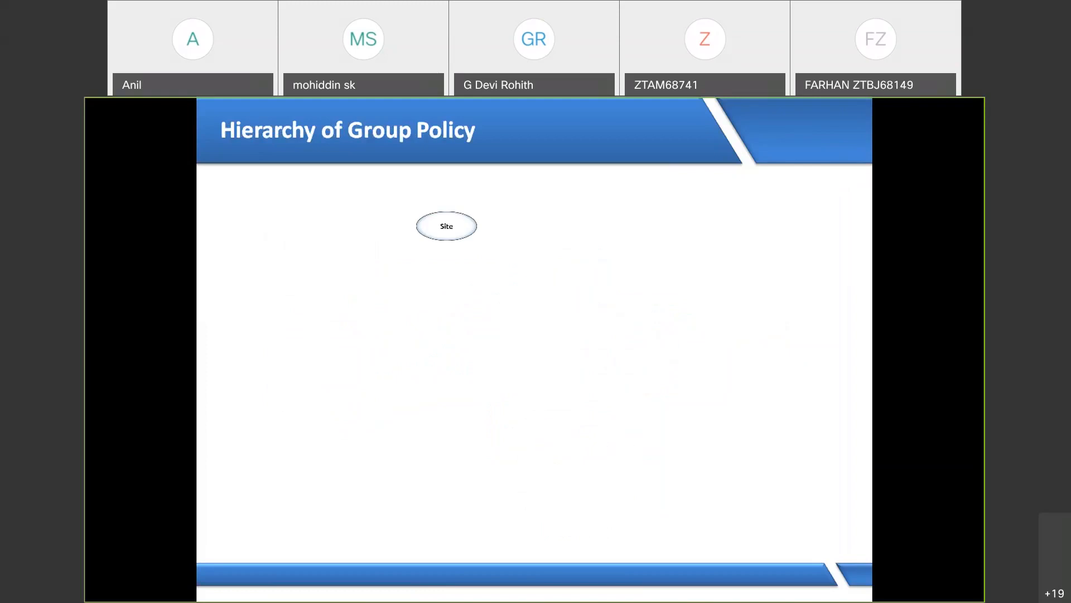
key("Right")
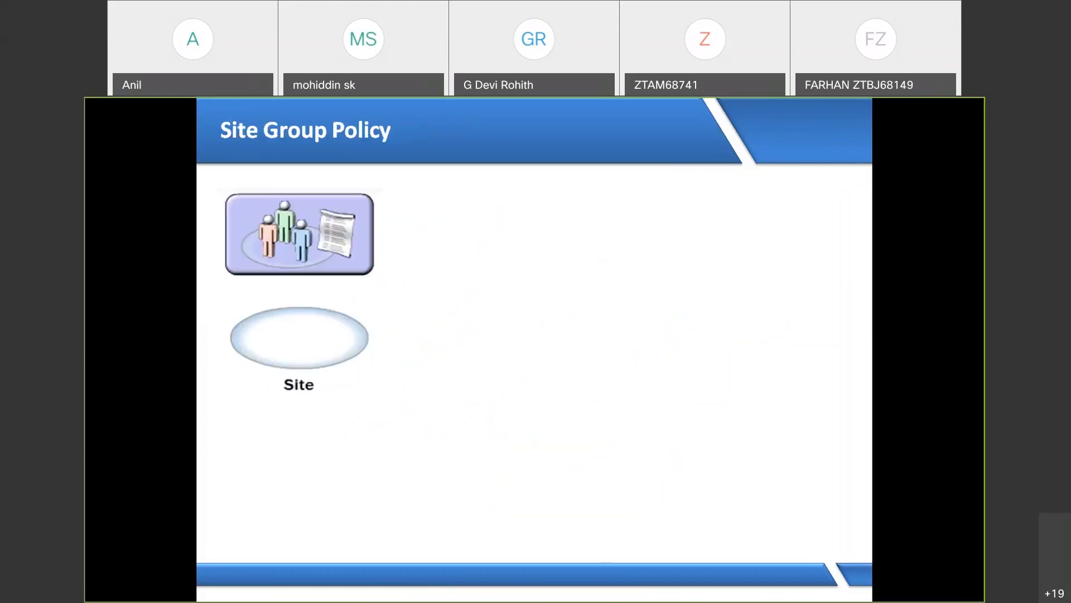
key("Right")
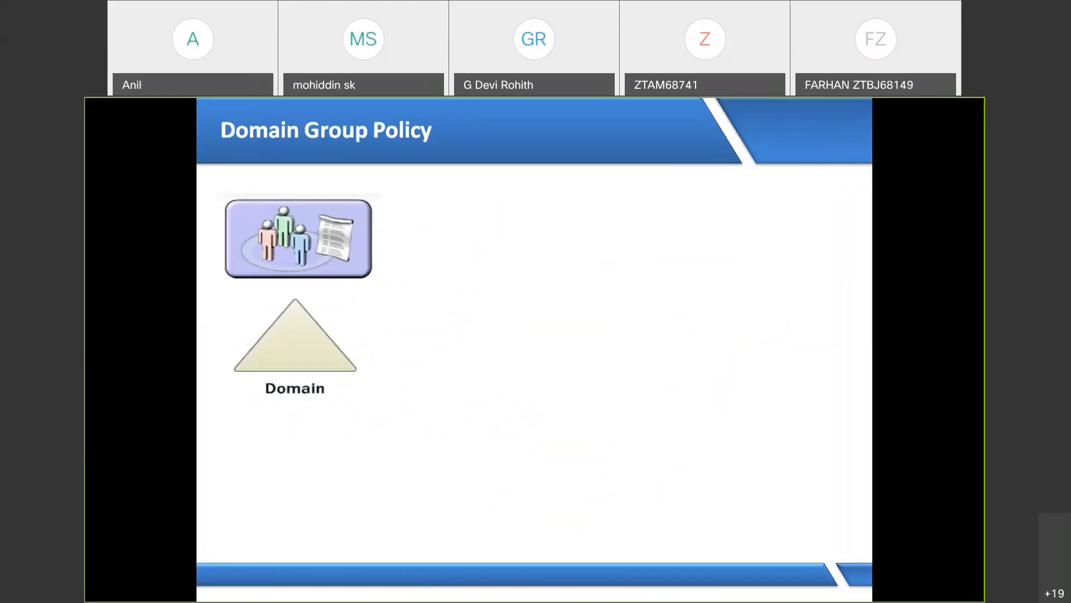
key("Right")
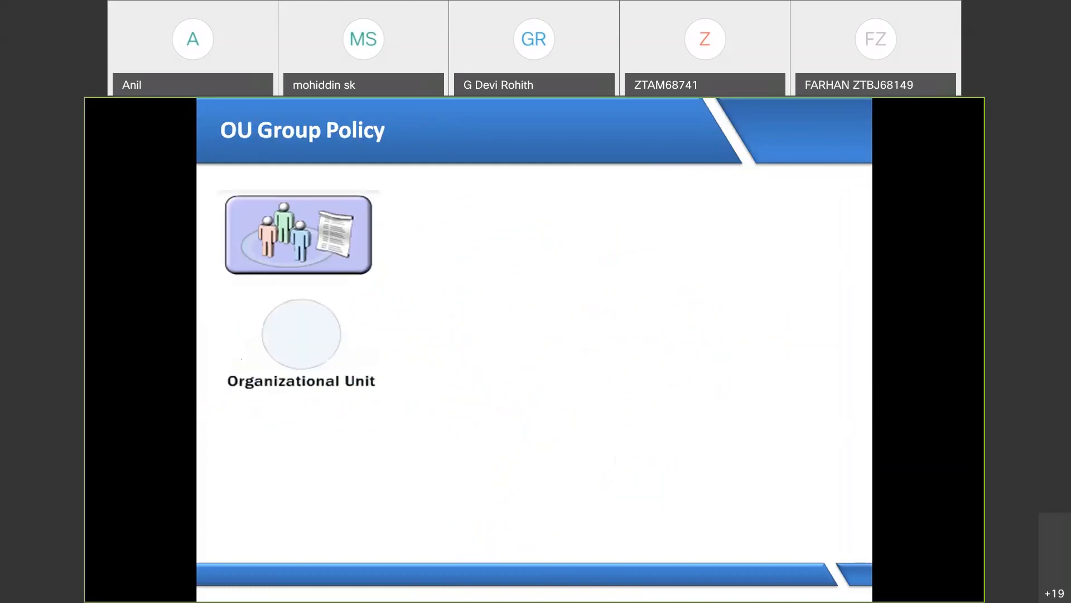
key("Right")
key("Right")
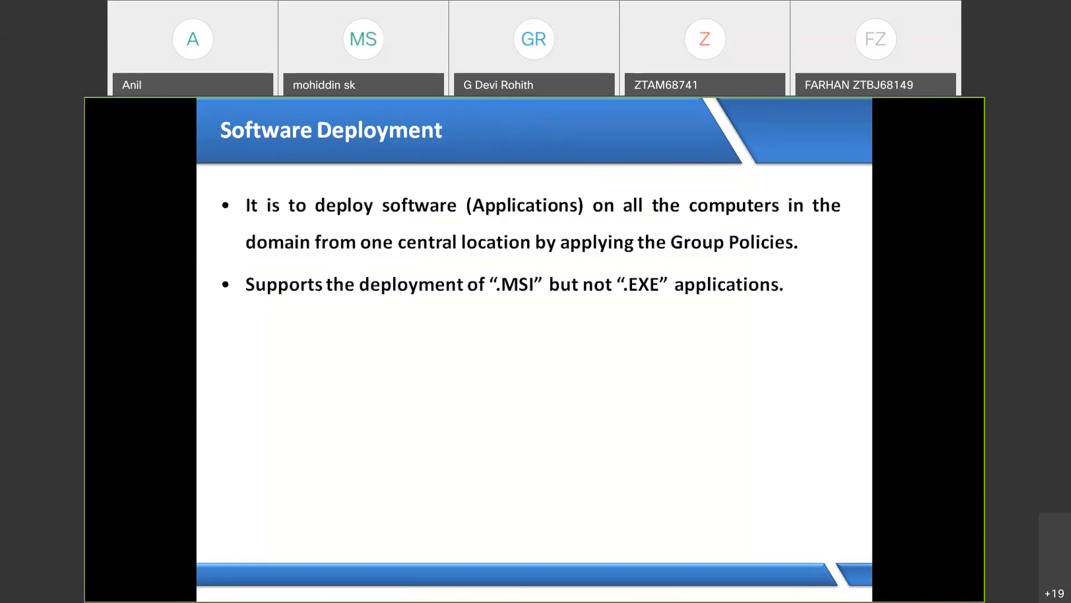
- End the slide show and minimize the presentation and the new SLIDES folder window
key("Escape")
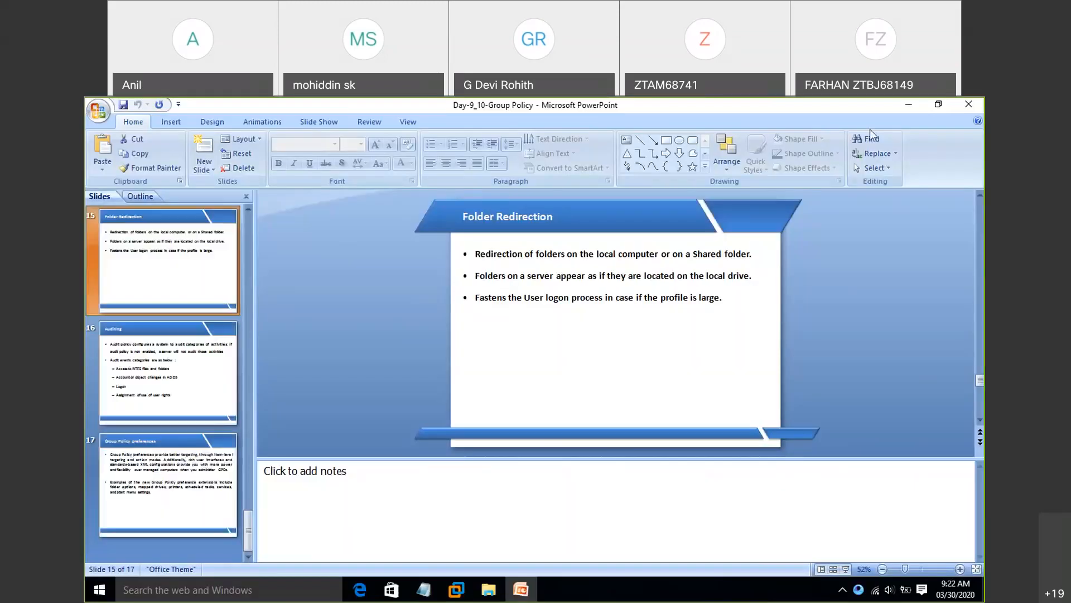
left_click(912, 106)
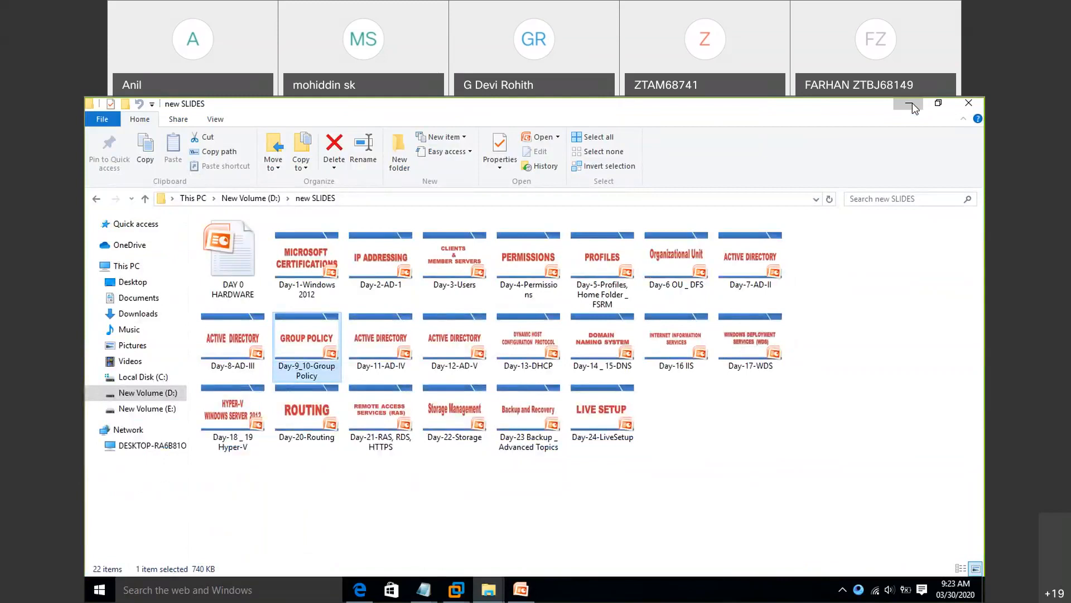
left_click(912, 103)
- Power on the Windows Server 2012 virtual machine in VMware Workstation
mouse_move(452, 595)
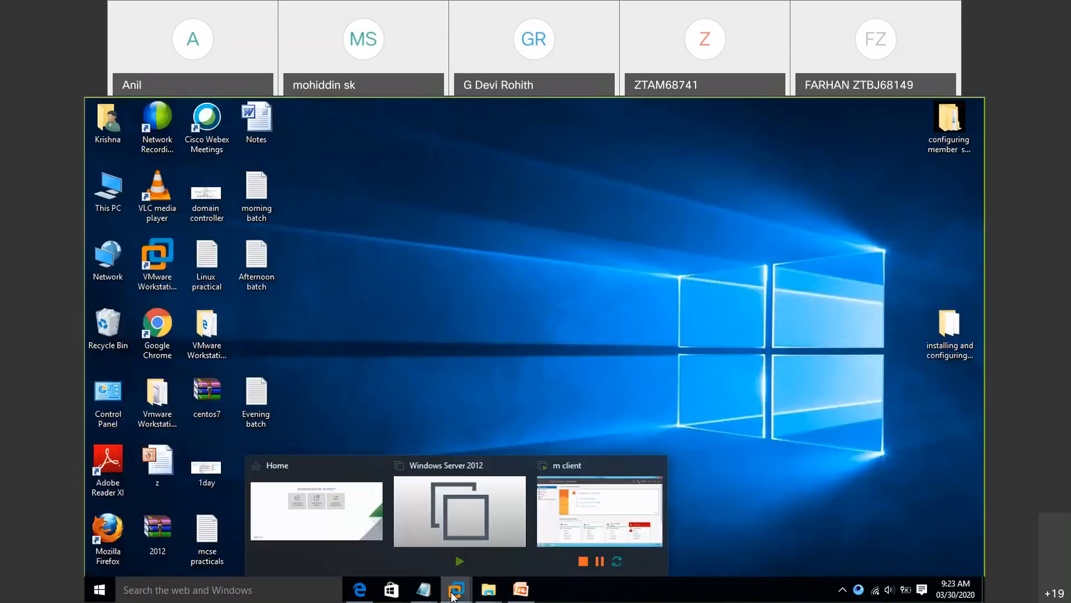
left_click(461, 544)
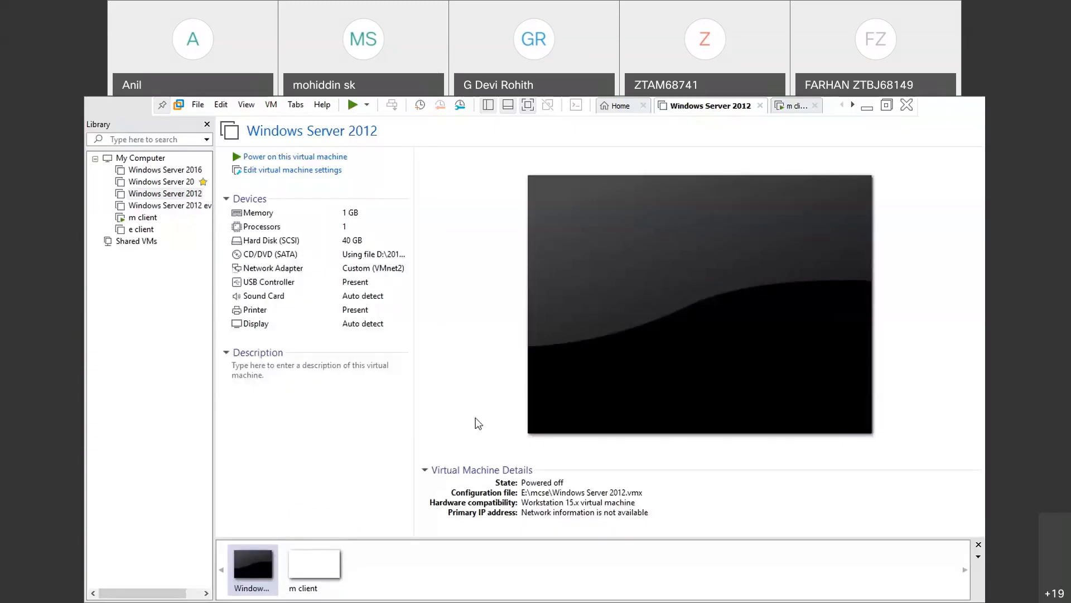
left_click(273, 157)
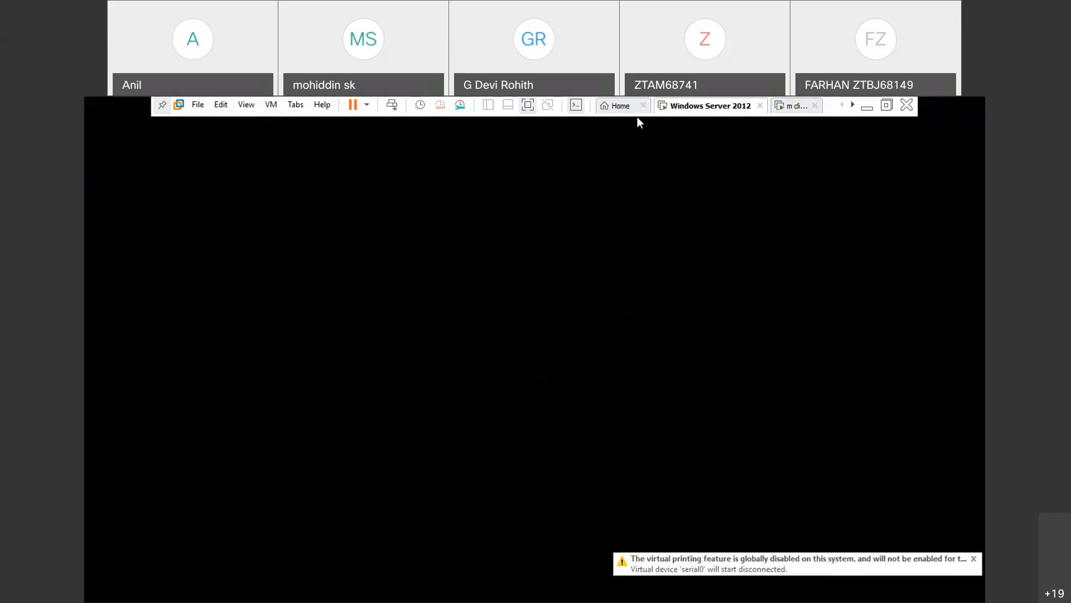
- Close Server Manager on the m client virtual machine and minimize the VMware window
left_click(790, 114)
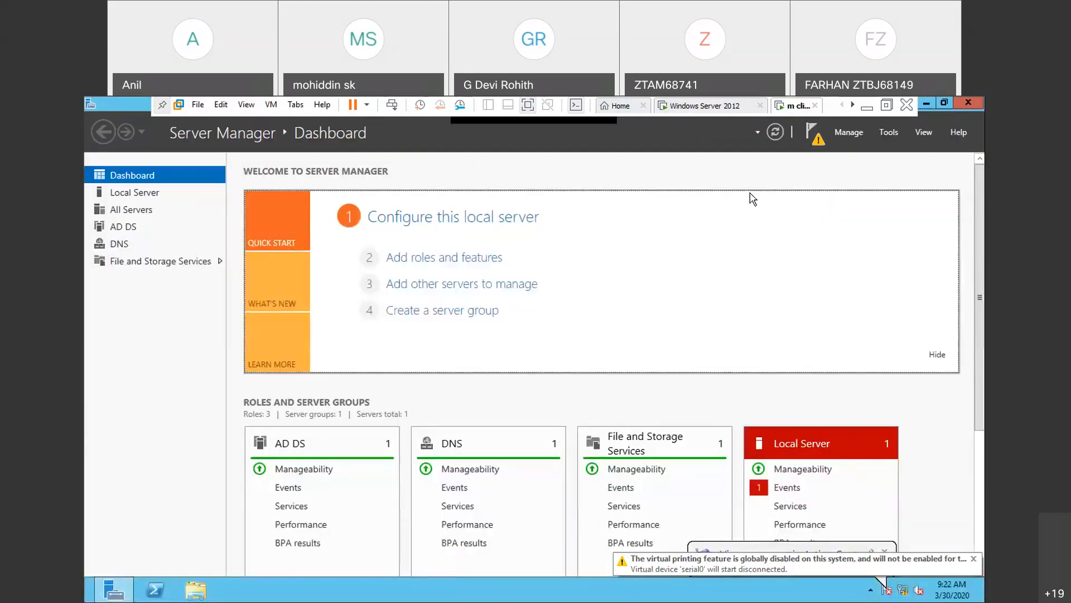
left_click(968, 103)
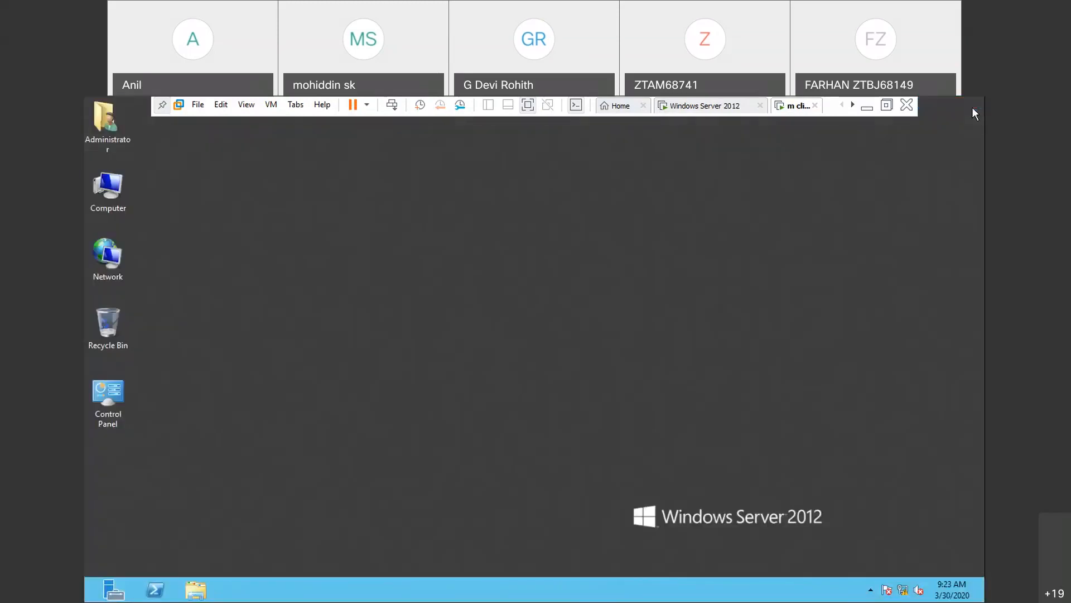
left_click(725, 112)
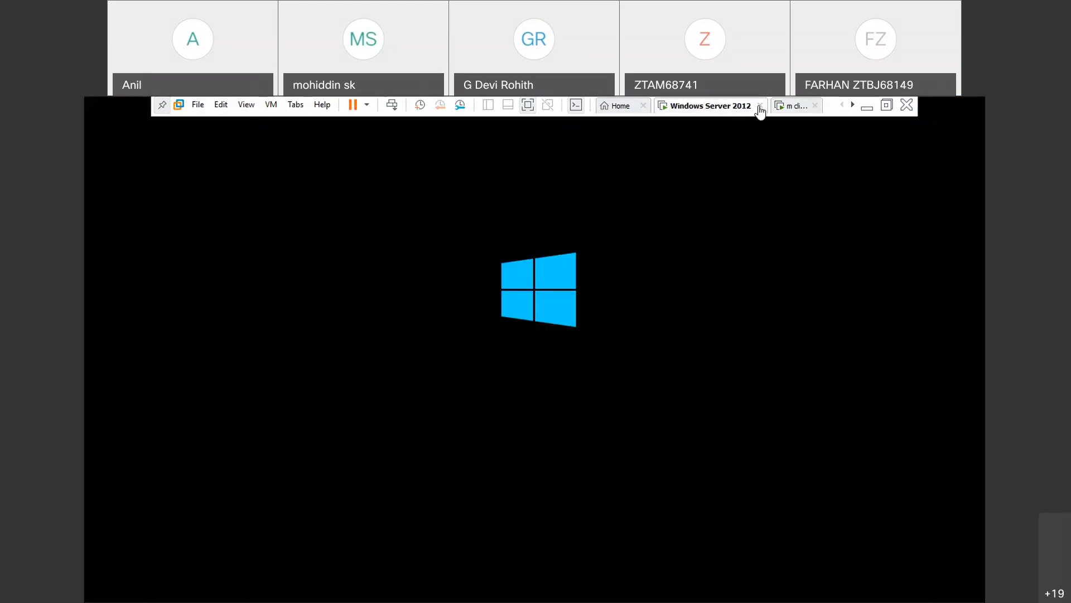
left_click(866, 109)
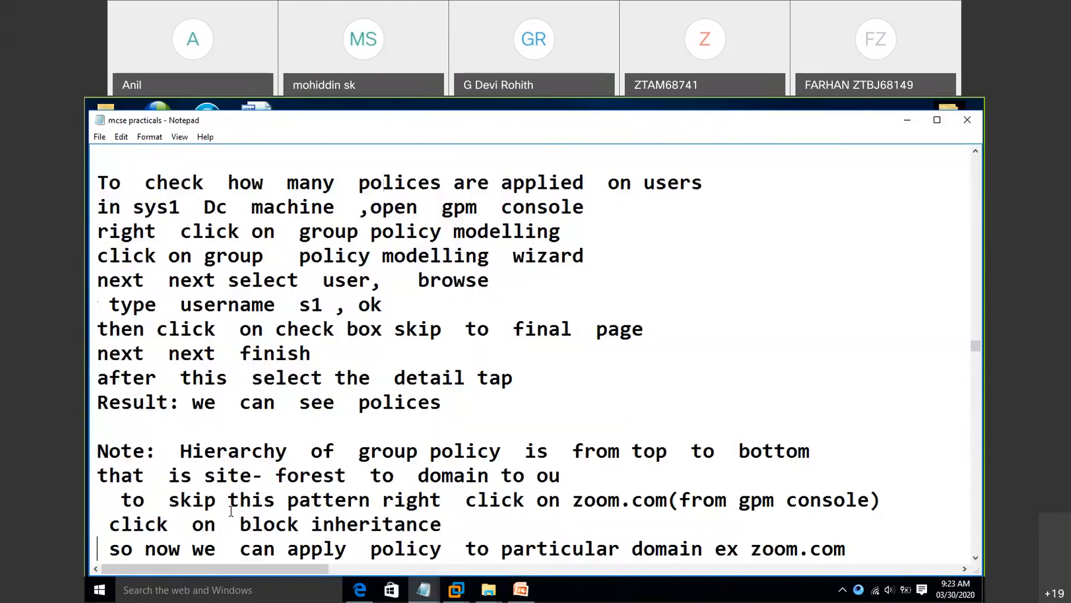
- Read through the Software deployment using group policy steps in the mcse practicals notes
key("Down")
key("Down")
key("Down")
key("Down")
key("Down")
key("Down")
key("Down")
key("Down")
key("Down")
key("Down")
key("Down")
key("Down")
key("Down")
key("Down")
key("Down")
key("Down")
key("Down")
key("Down")
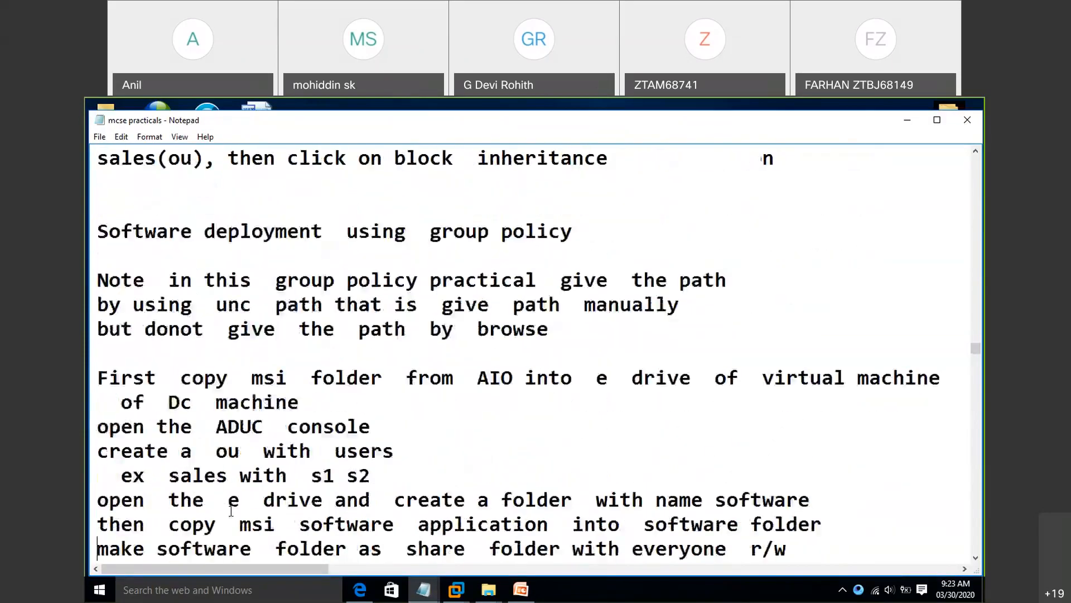
key("Down")
key("Down")
key("Down")
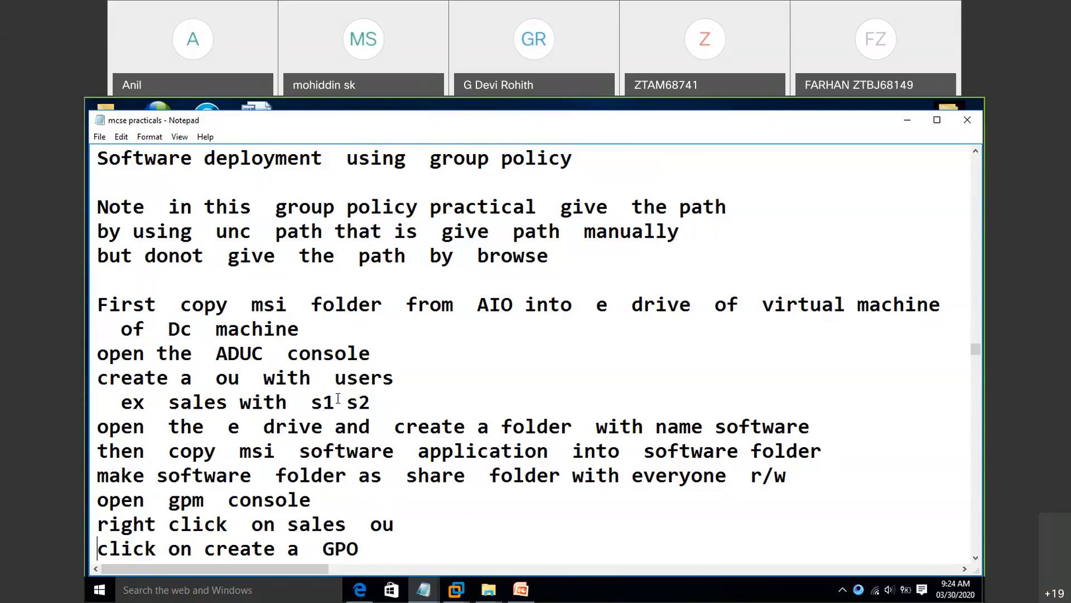
left_click(404, 546)
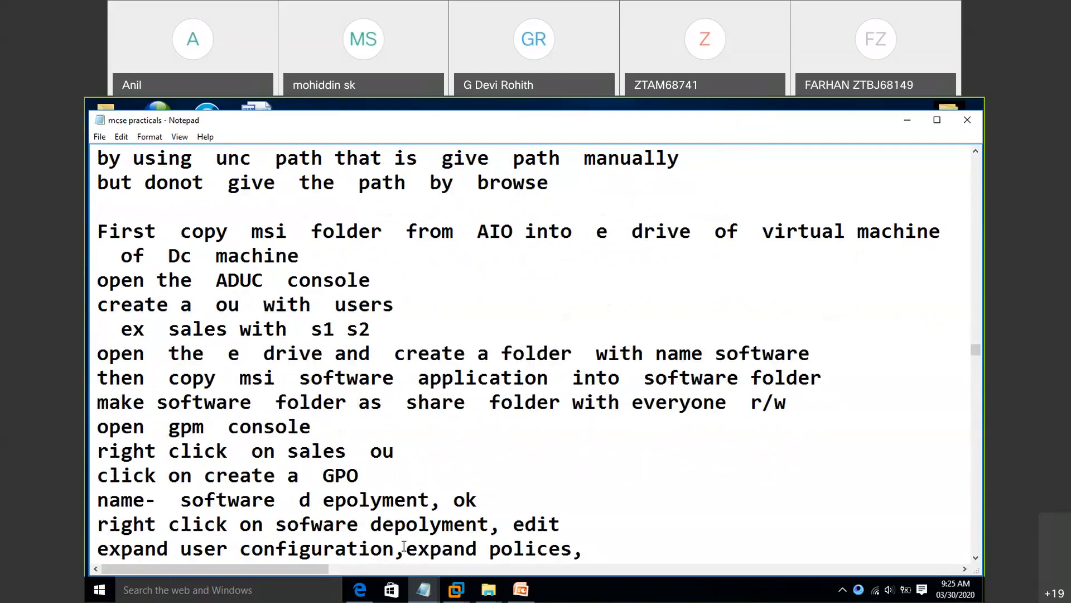
key("Down")
key("Down")
key("Down")
key("Down")
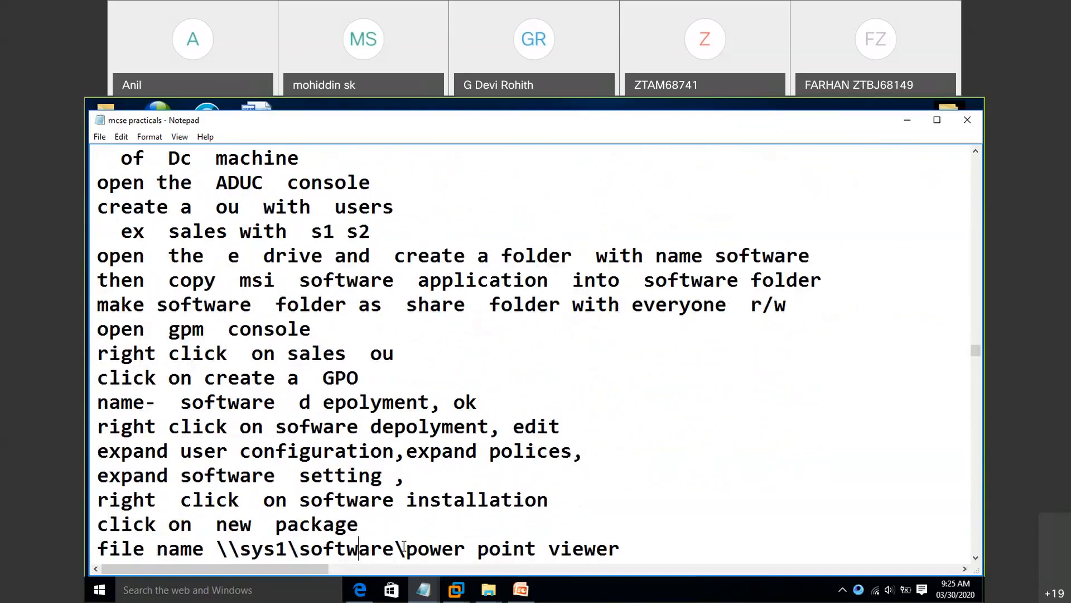
key("Down")
key("Down")
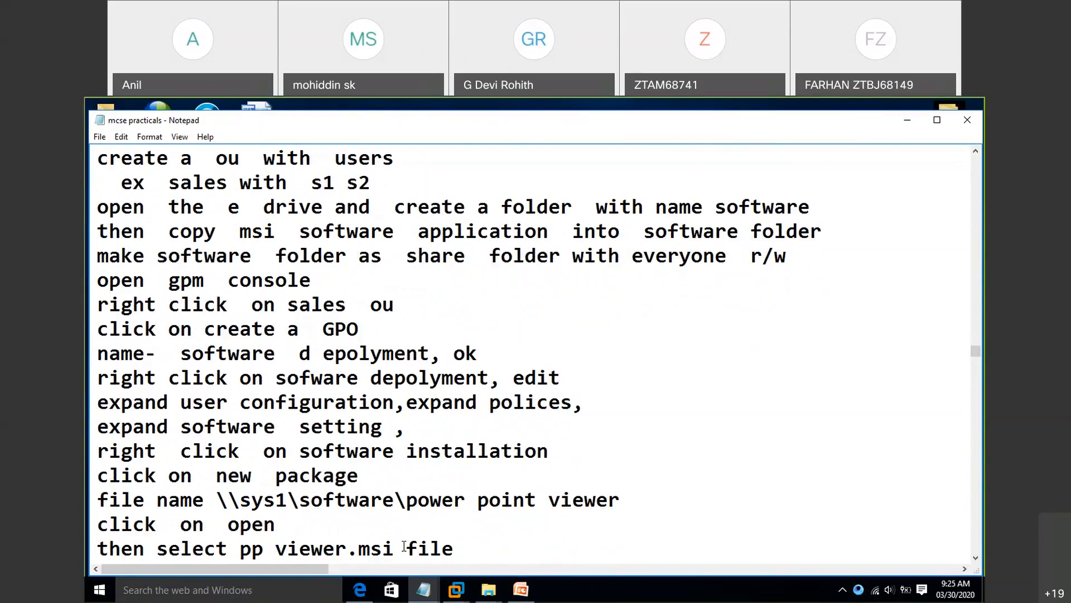
- Append the lines "click on open" and "select published method,click on ok" to the software deployment steps
key("End")
key("Return")
type("click  on open")
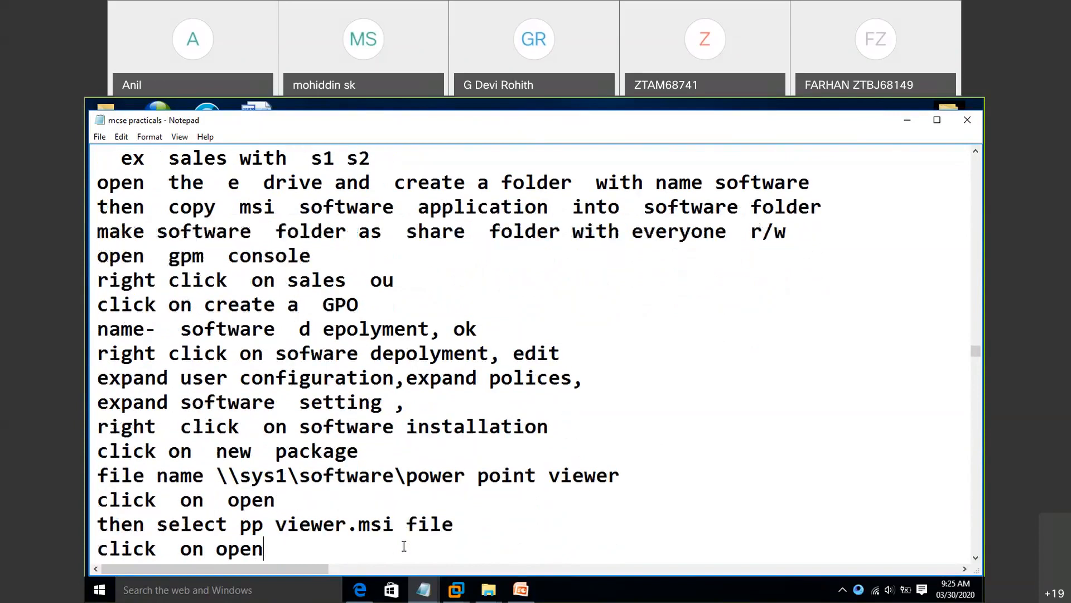
key("Return")
type("select published method,click on ok")
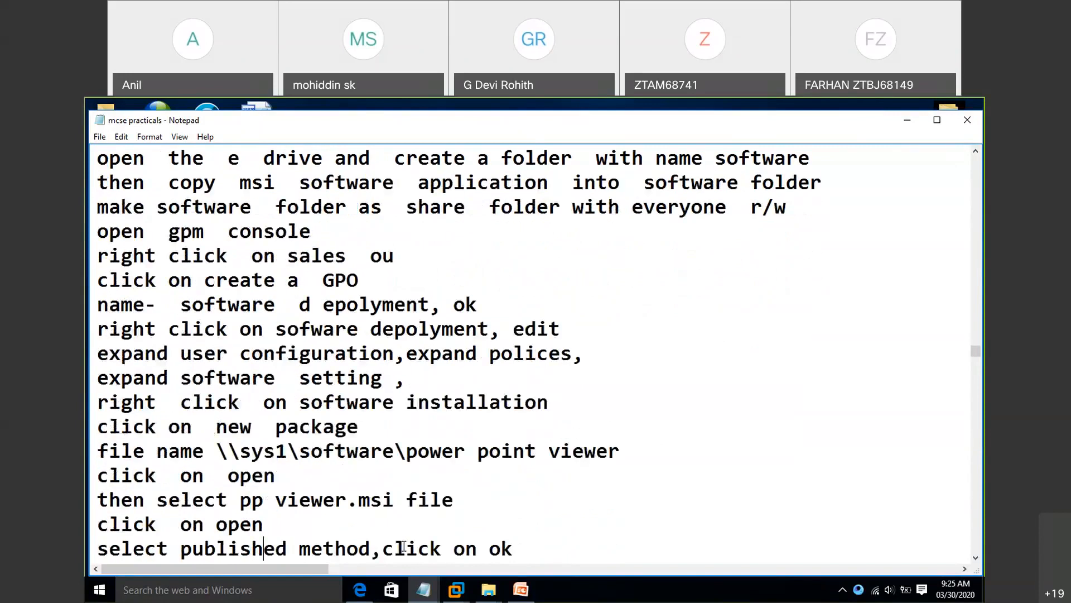
- Add a blank line and a "Verification" heading below the deployment steps
key("End")
key("Return")
key("Return")
type("Verification")
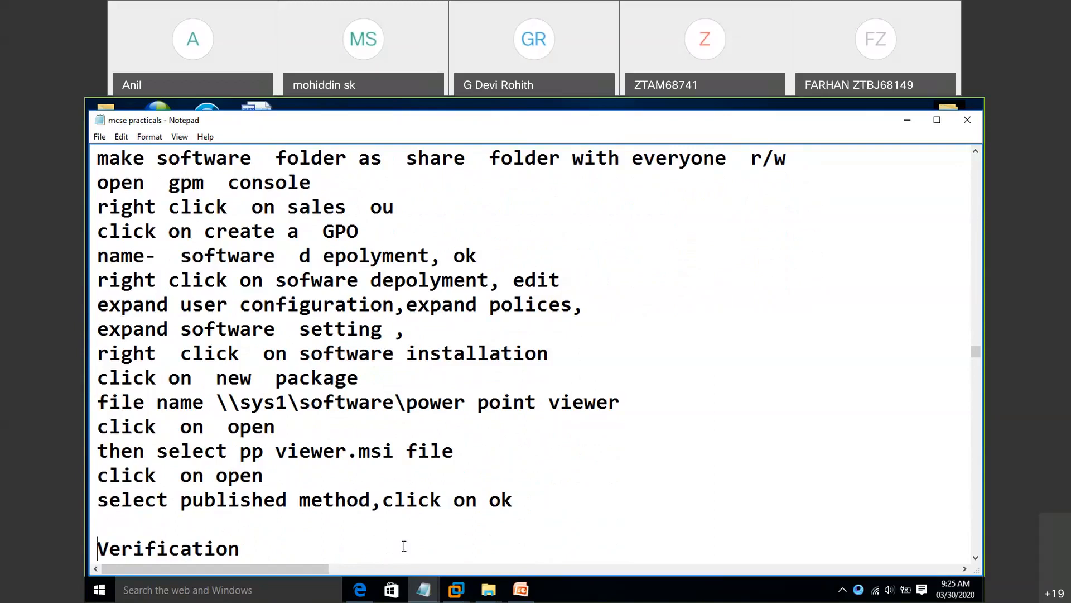
- Scroll through the Verification steps for the PowerPoint viewer deployment in the notes
key("Down")
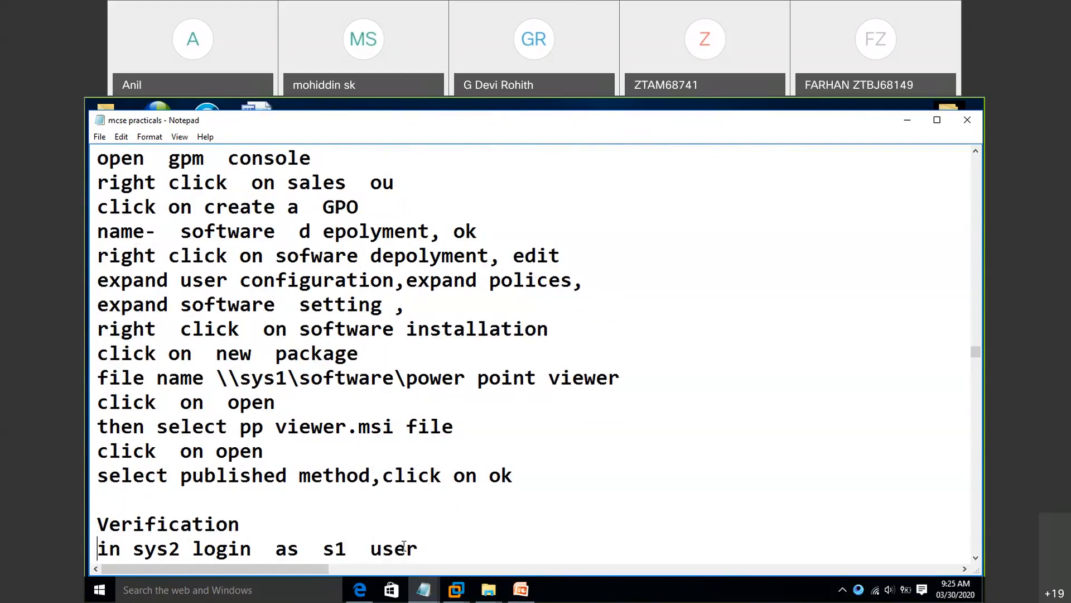
key("Down")
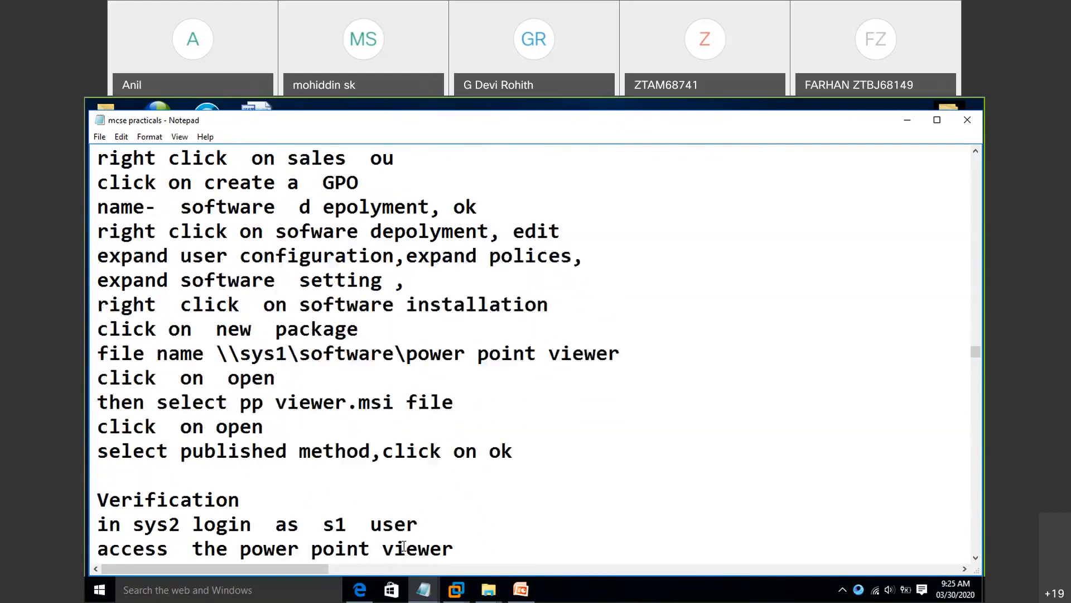
key("Down")
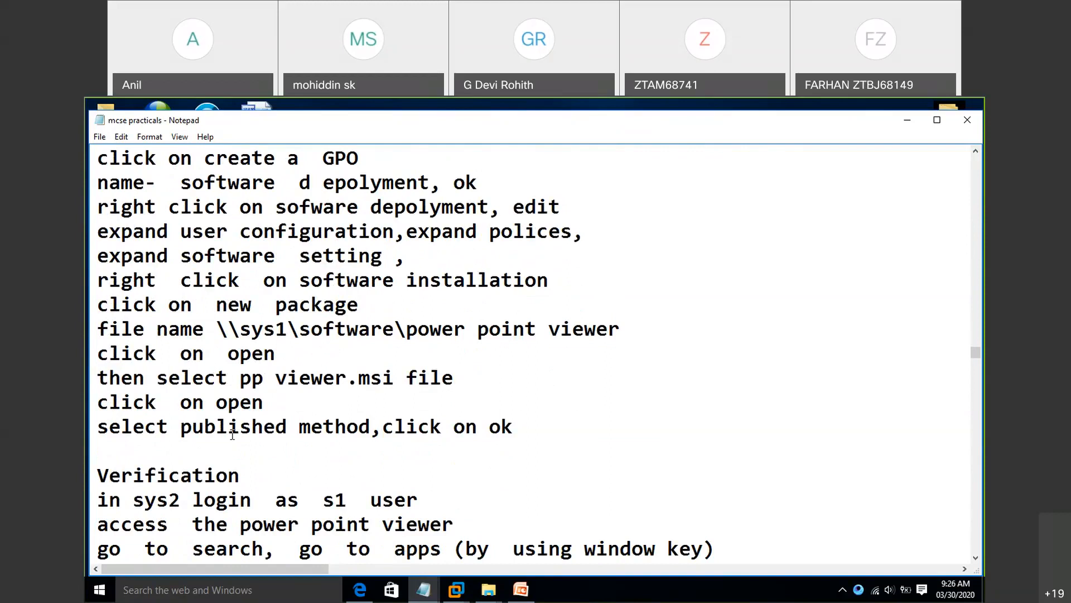
key("Down")
key("Down")
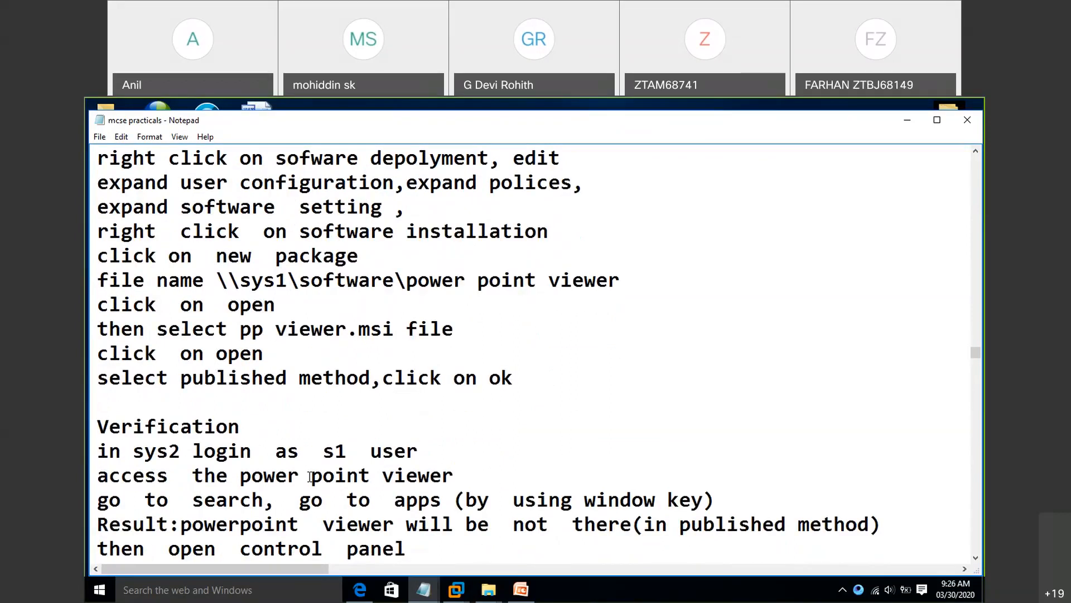
- Read the remaining PowerPoint viewer verification steps down to the ASSIGNED method heading in the notes
key("Down")
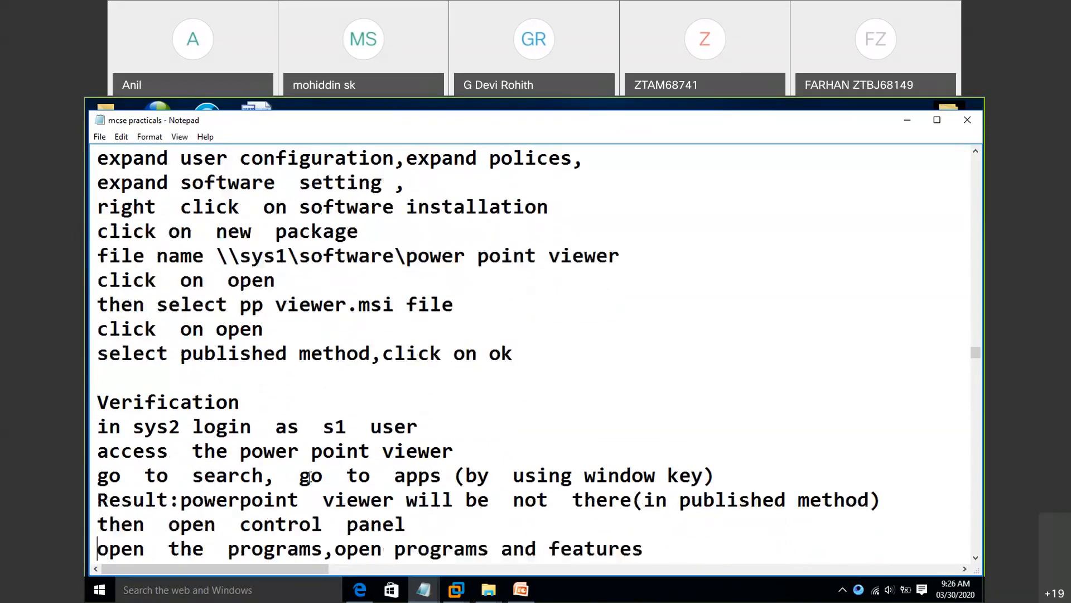
key("Down")
key("Down")
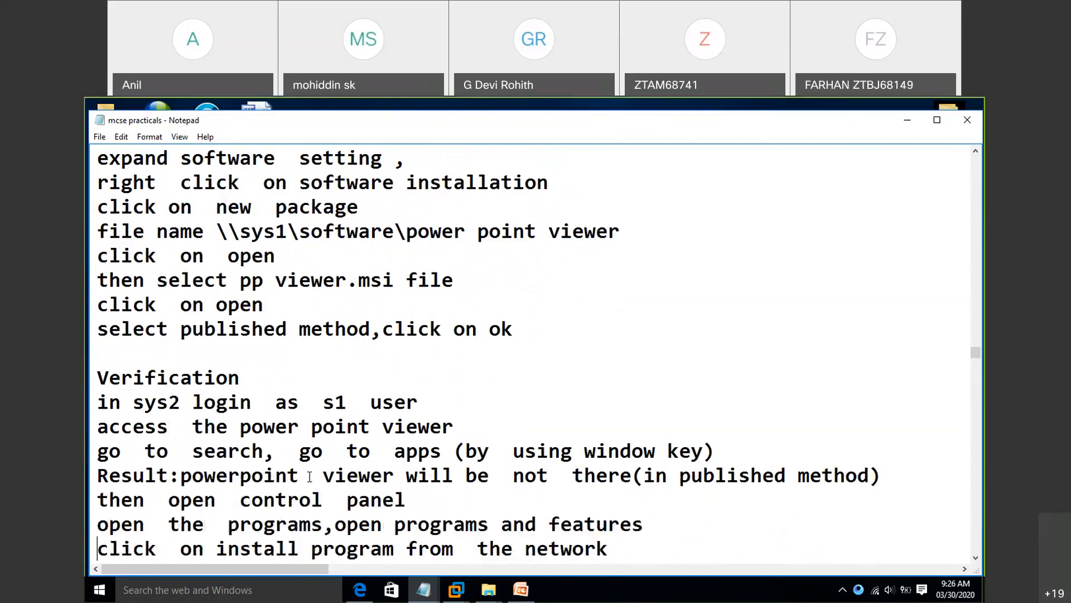
key("Down")
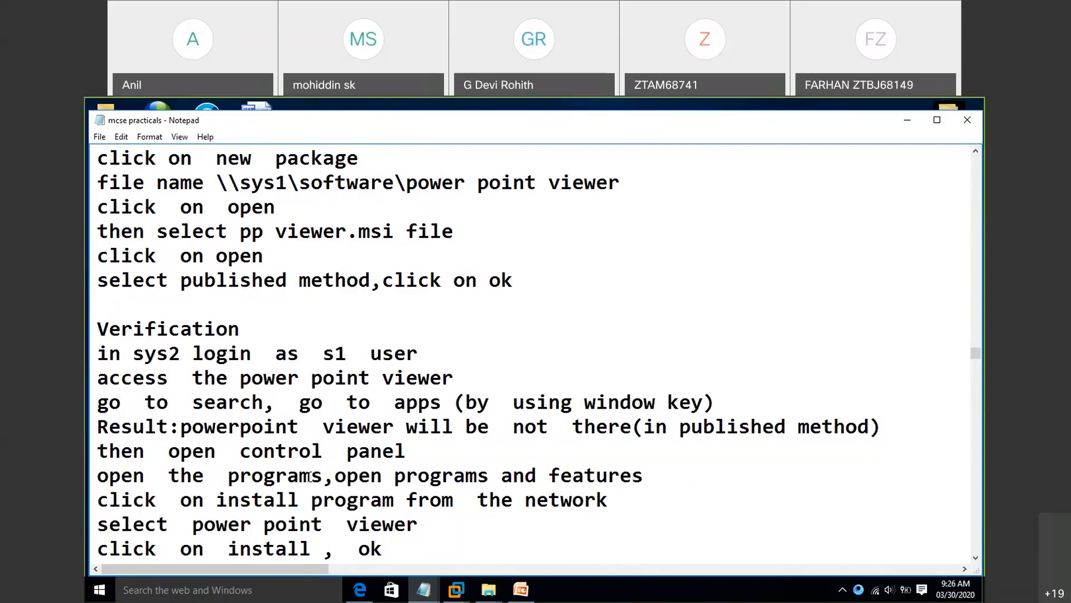
key("Down")
key("Down")
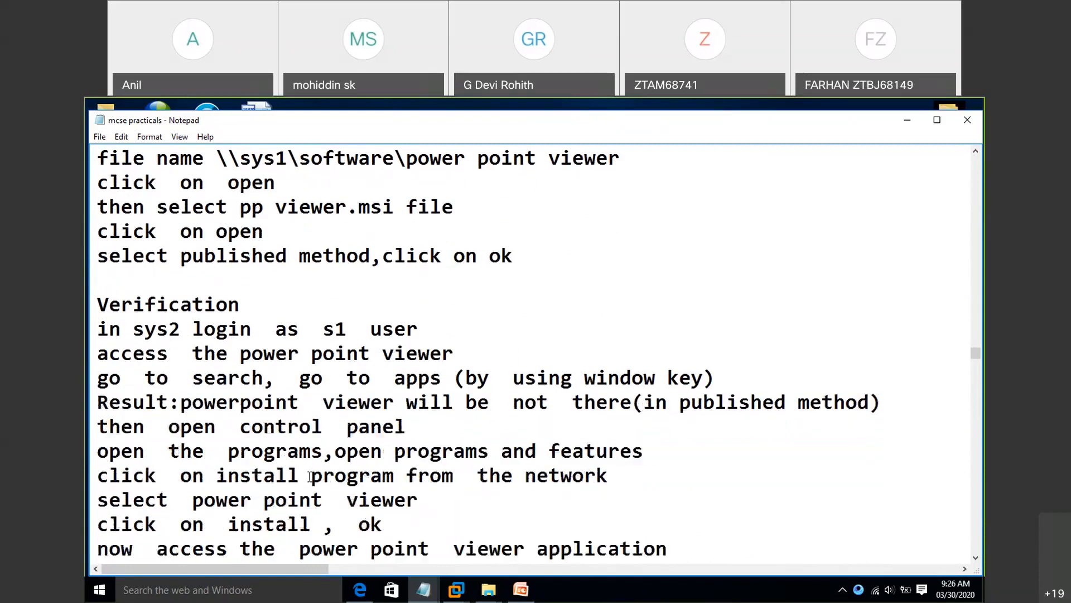
key("Down")
key("Down")
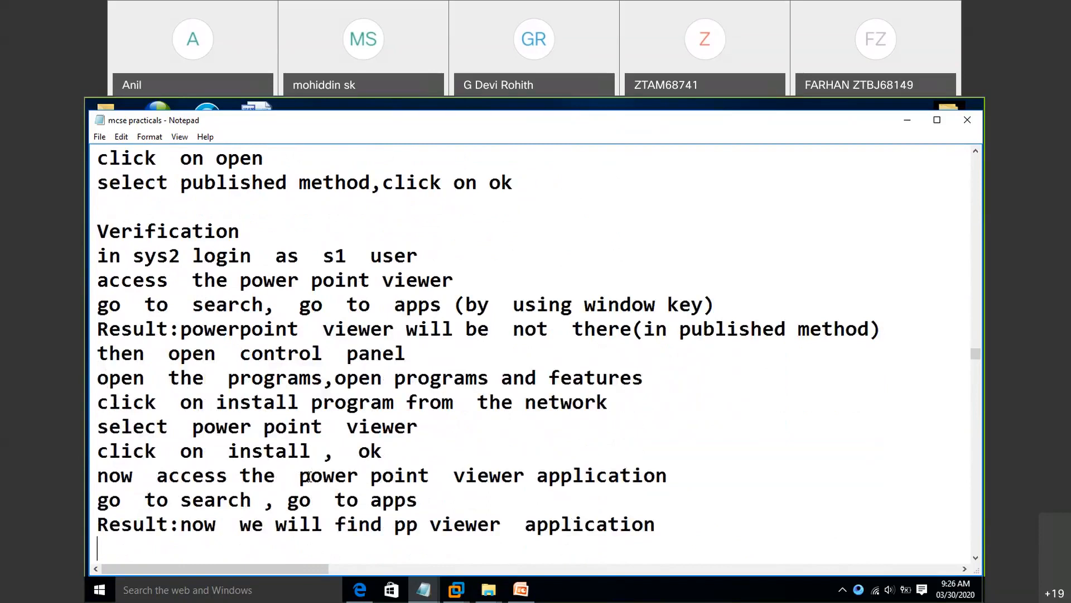
key("Down")
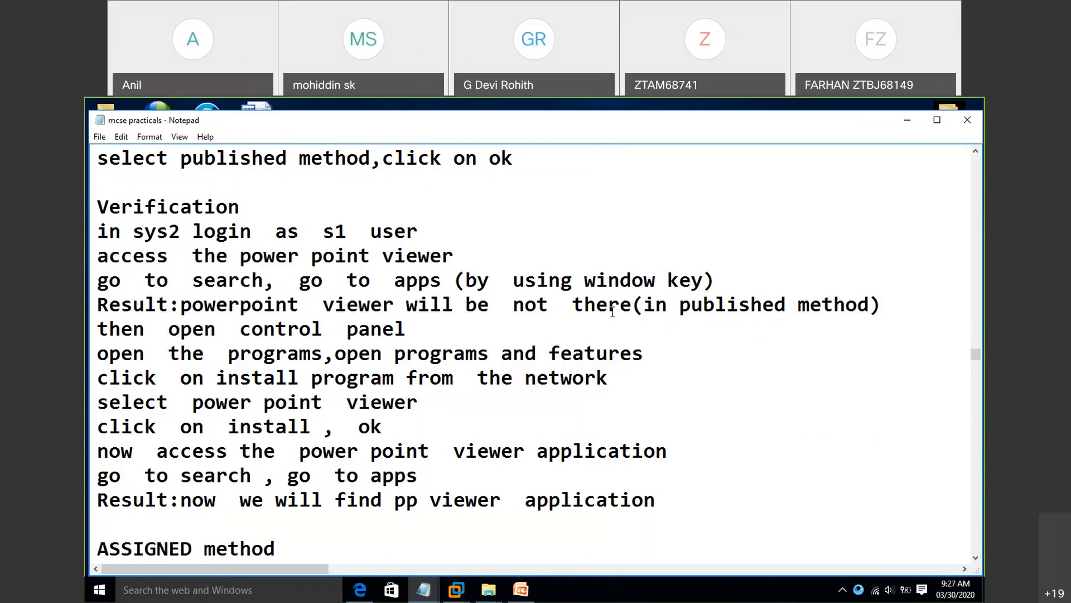
- Switch to the Windows Server 2012 virtual machine and sign in as ZOOM\administrator with the account password
left_click(457, 591)
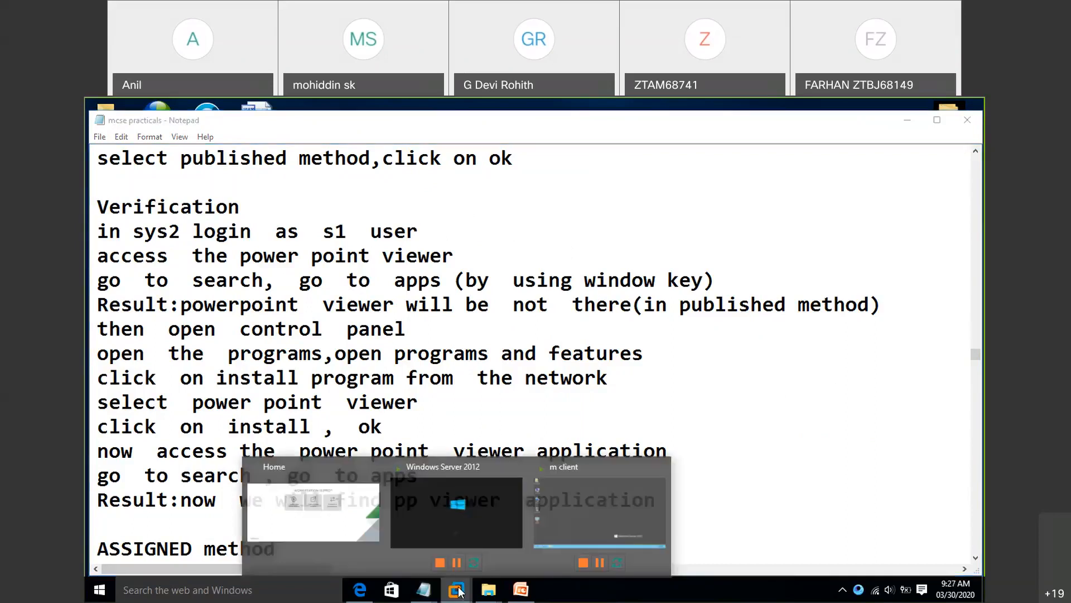
left_click(497, 522)
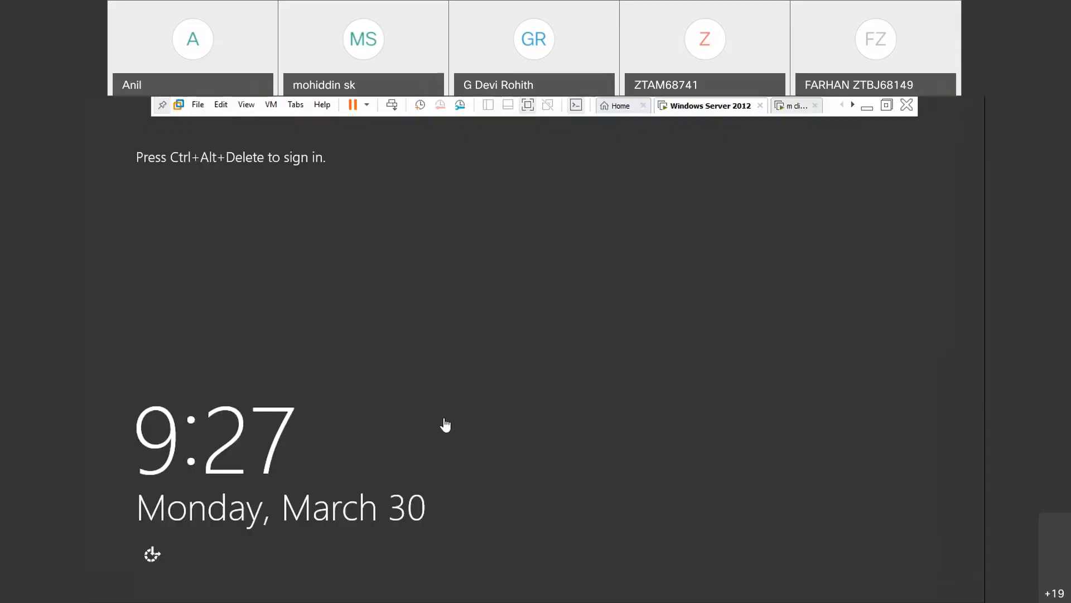
key("ctrl+alt+Insert")
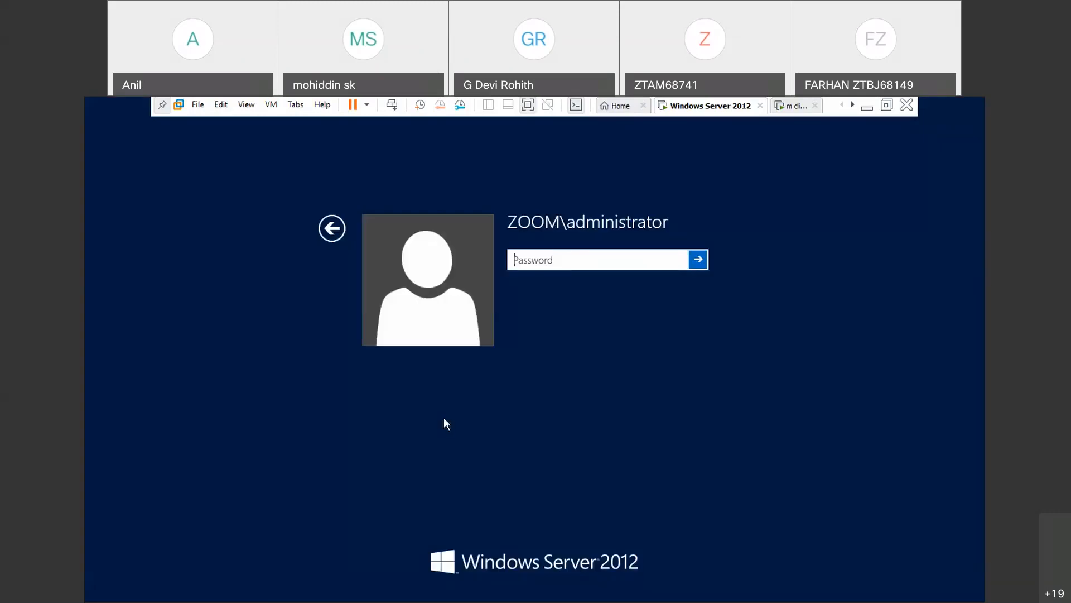
left_click(554, 265)
type("•••••")
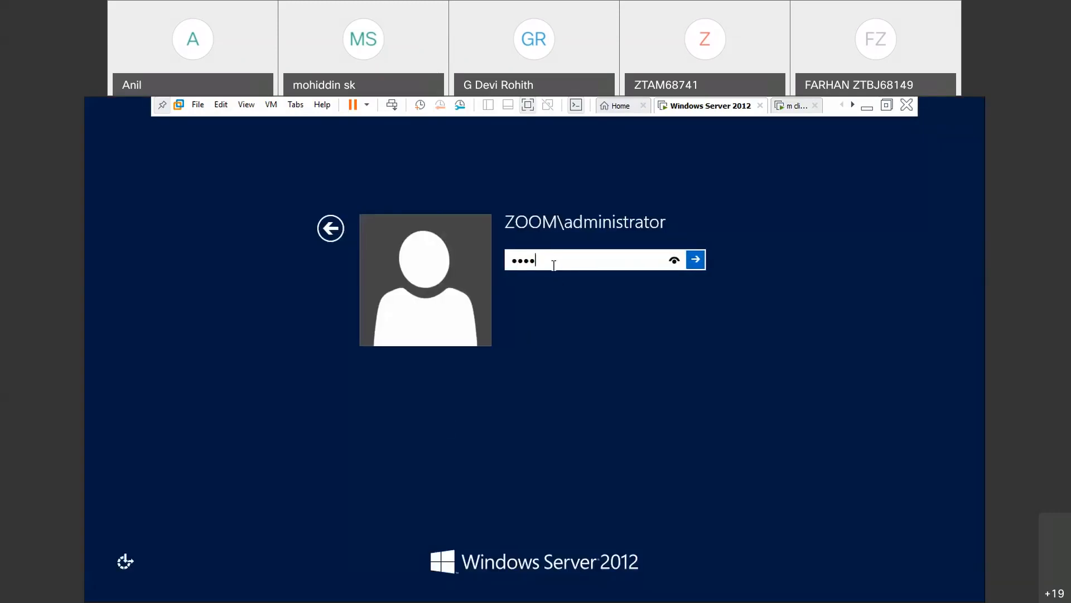
type("••••")
key("Return")
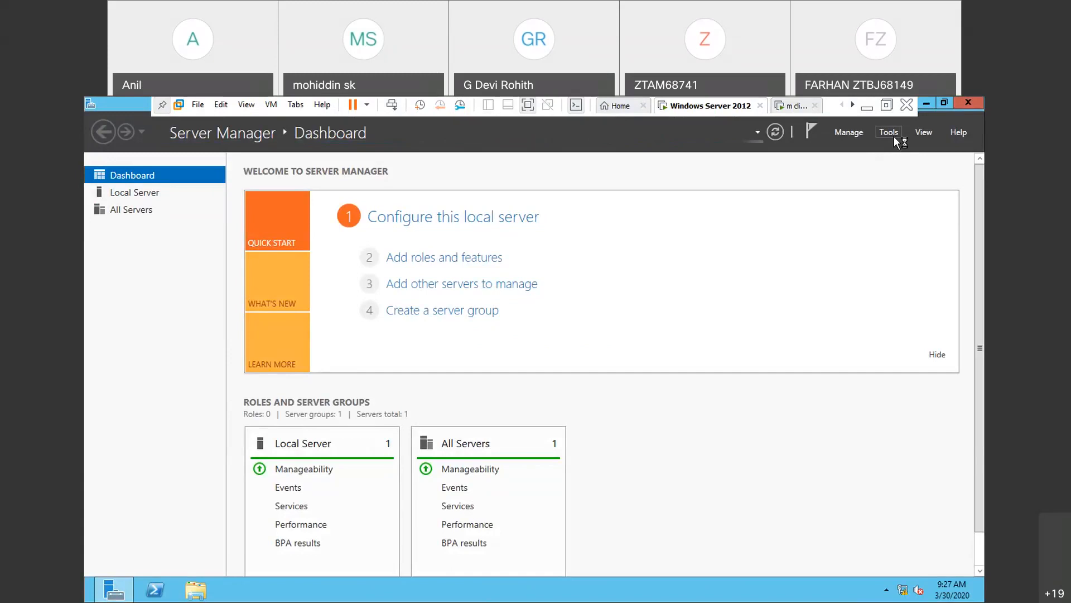
- Minimize Server Manager and open the New Volume (E:) drive from Computer to inspect its folders
left_click(969, 103)
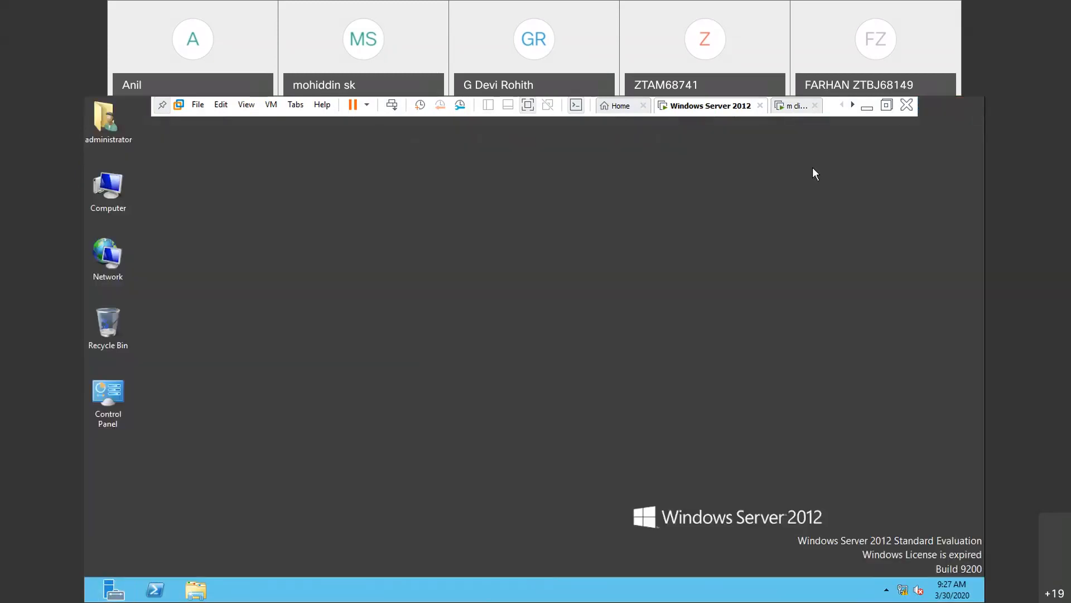
double_click(108, 201)
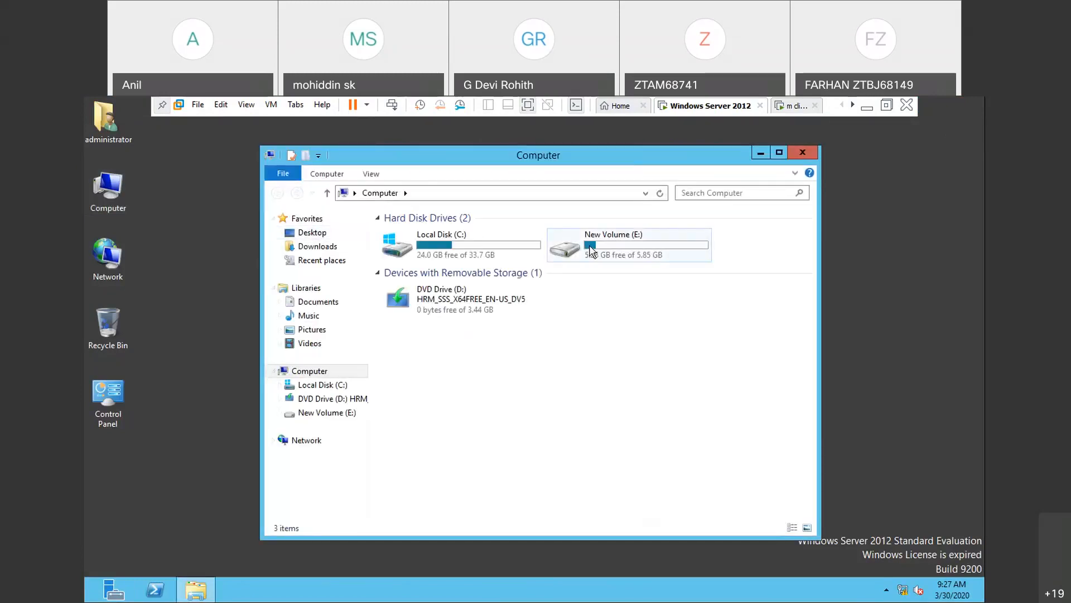
left_click(590, 250)
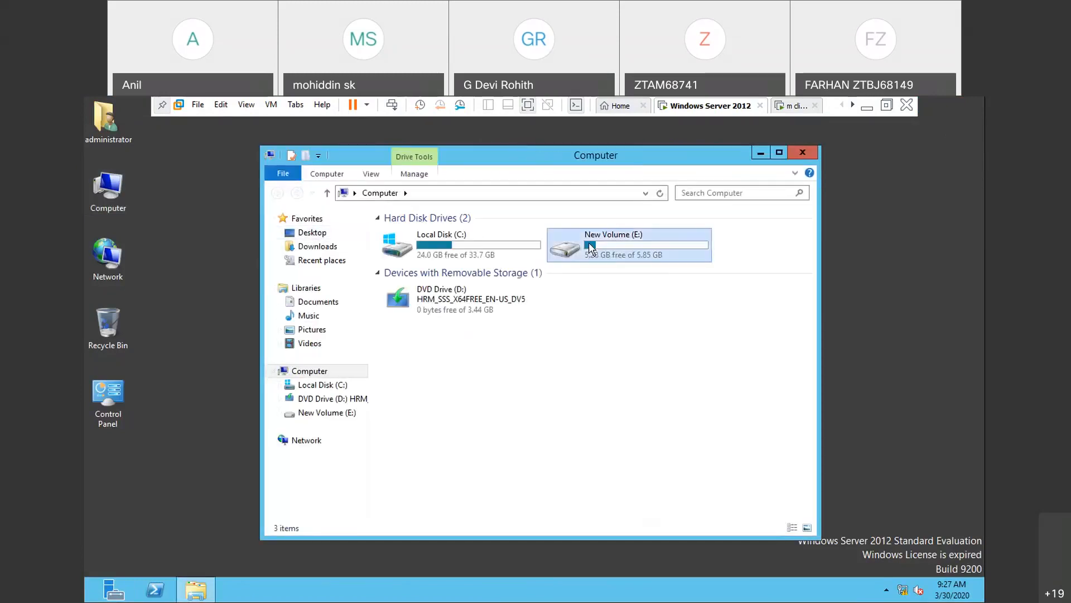
double_click(590, 250)
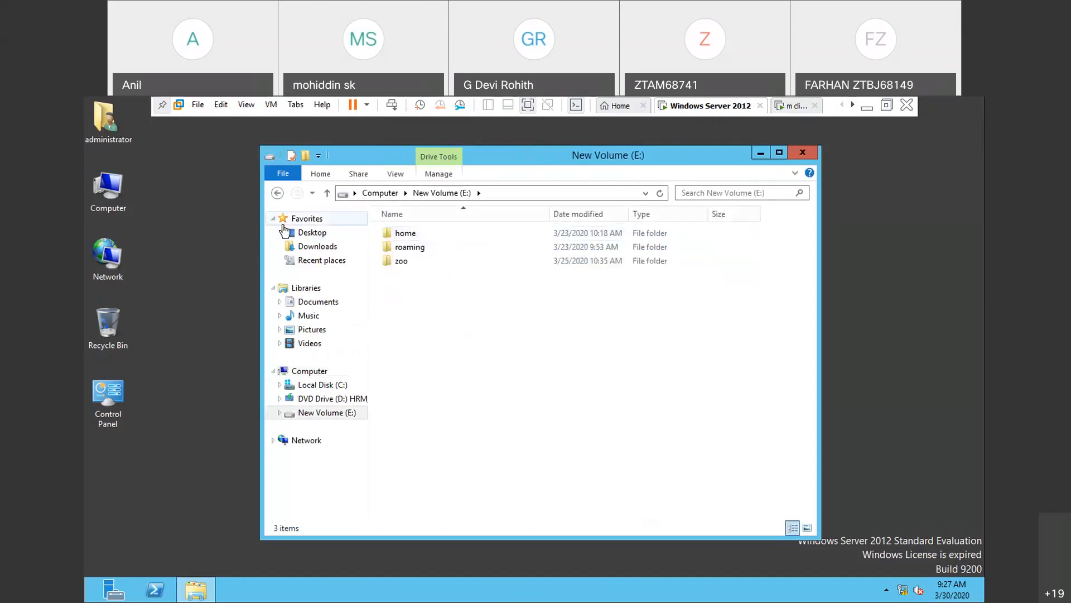
left_click(277, 193)
- Quick-format the New Volume (E:) drive with the default NTFS settings and close the format dialog
right_click(609, 246)
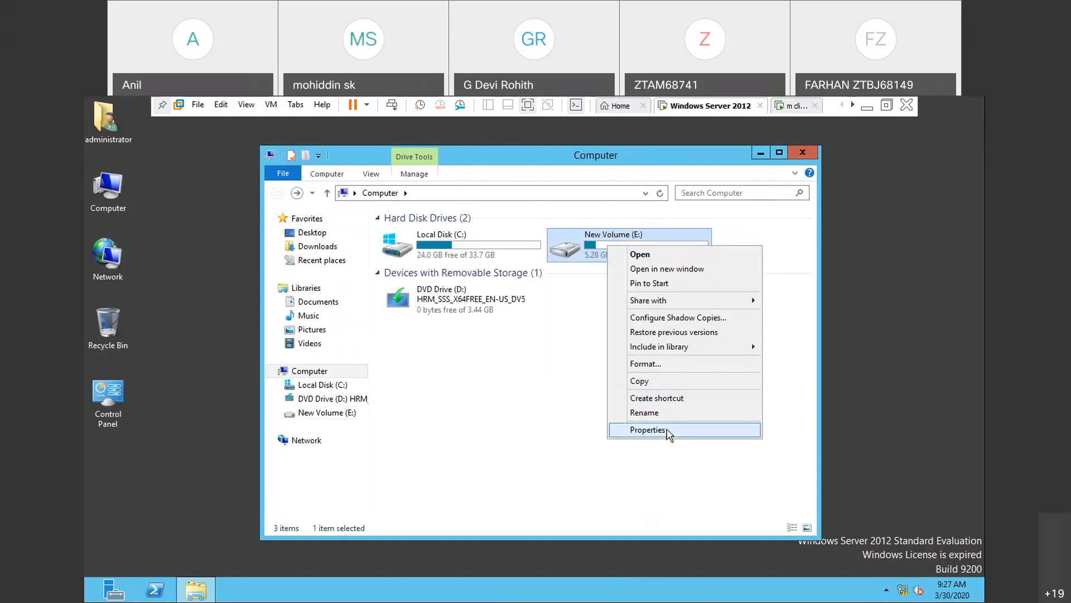
left_click(646, 364)
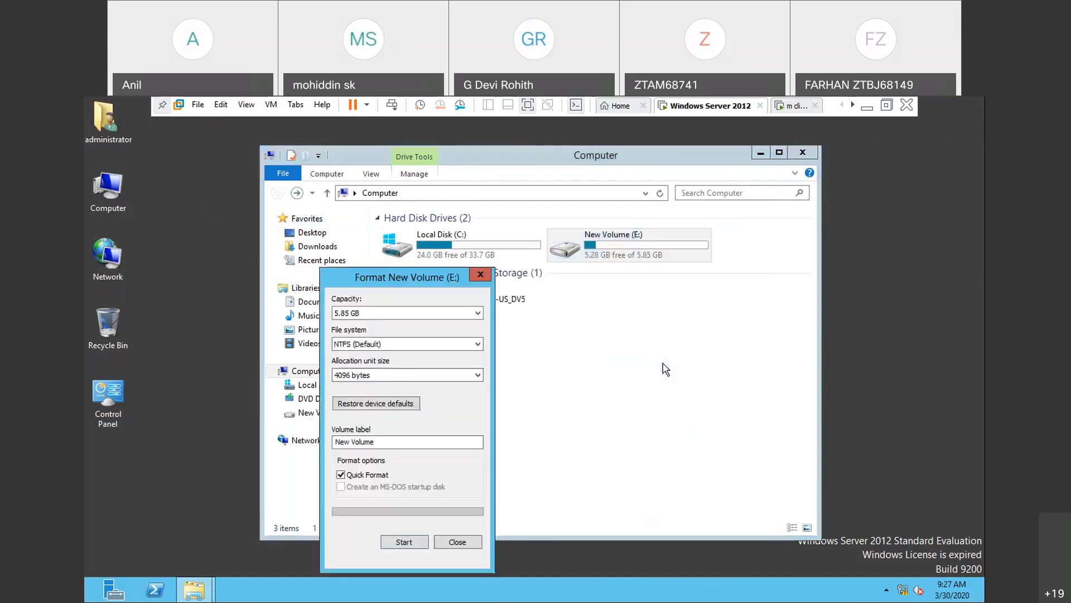
left_click(415, 546)
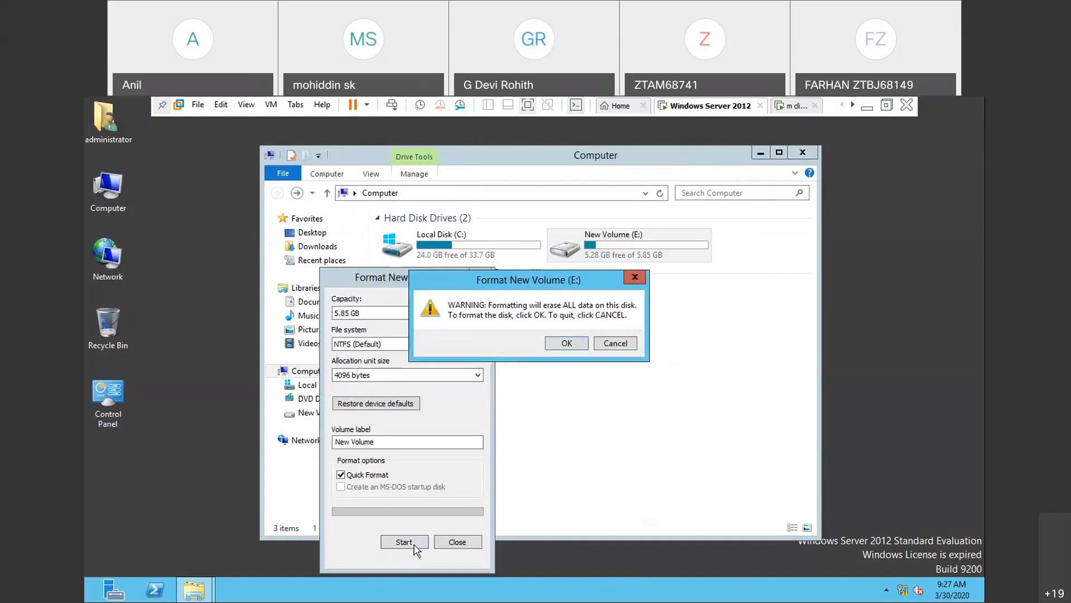
left_click(564, 342)
left_click(634, 343)
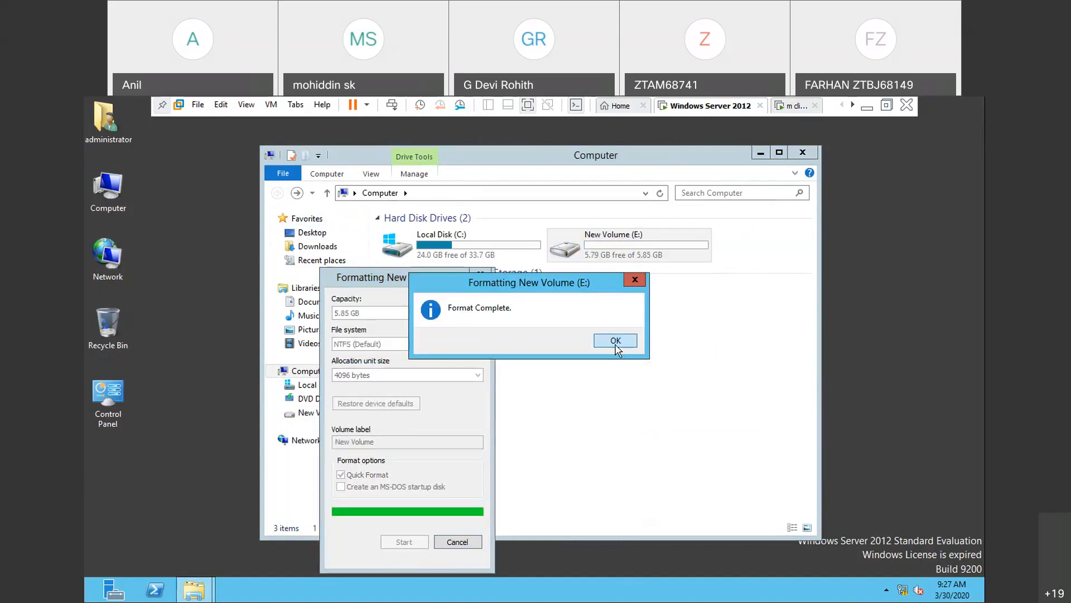
left_click(616, 340)
left_click(480, 275)
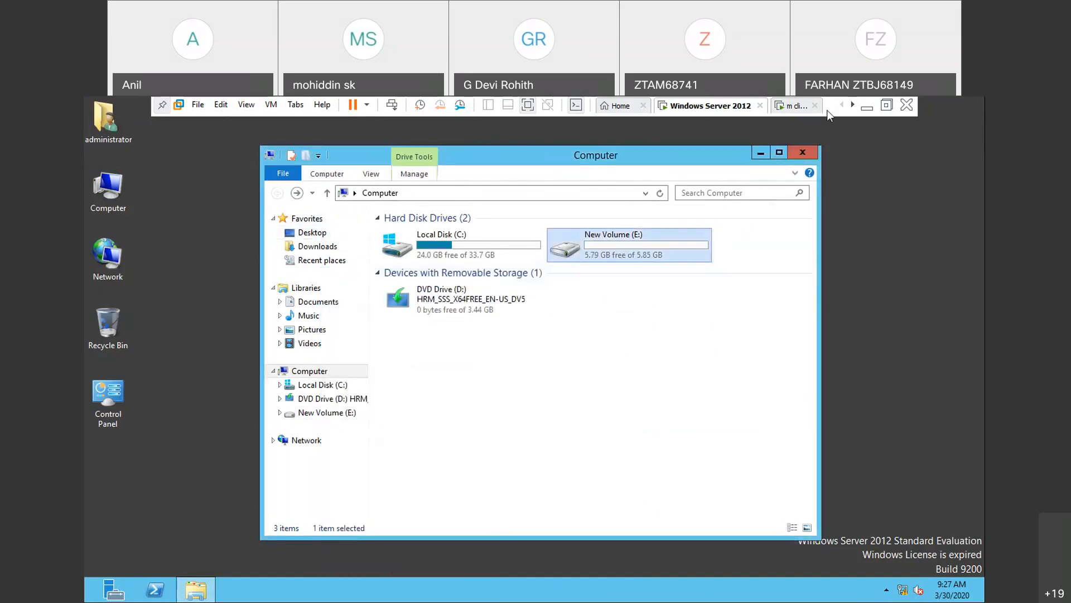
- On the host PC, copy the MSI SOFTWARES folder from New Volume (D:)\AIO
left_click(862, 112)
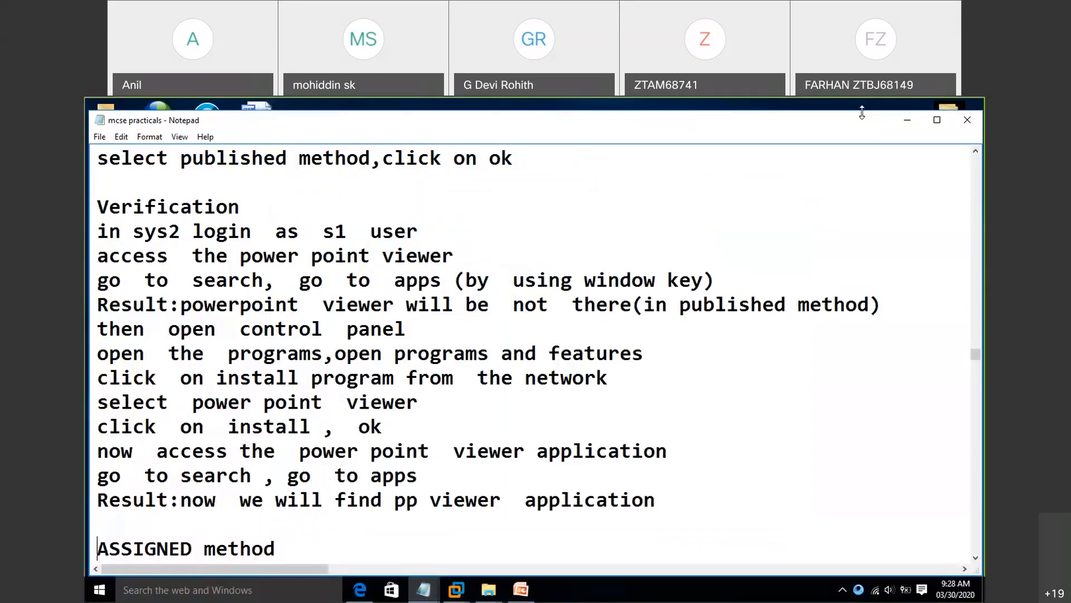
left_click(908, 121)
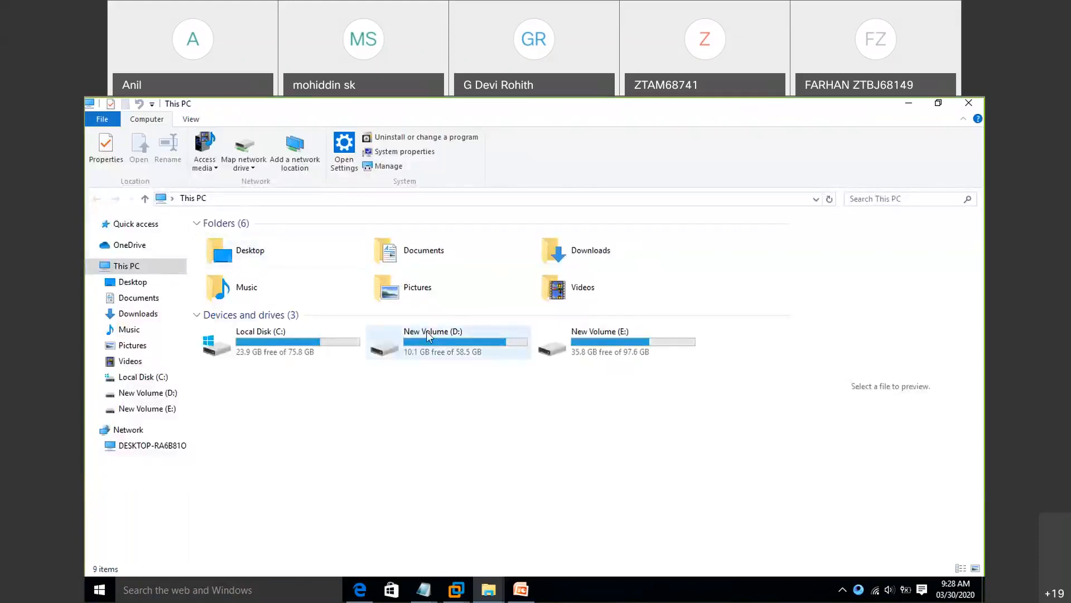
double_click(428, 335)
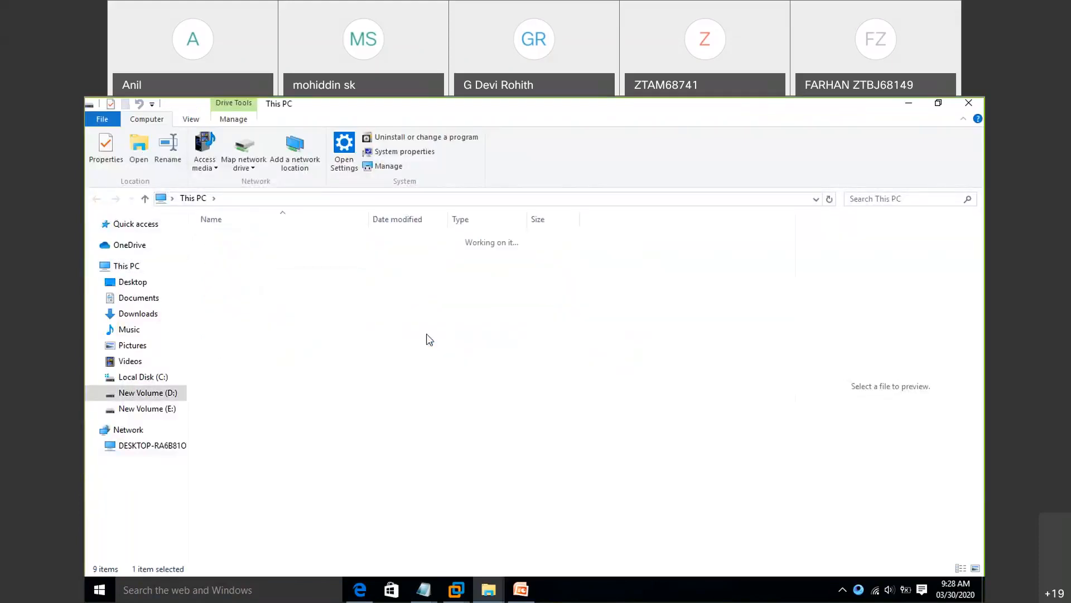
double_click(237, 241)
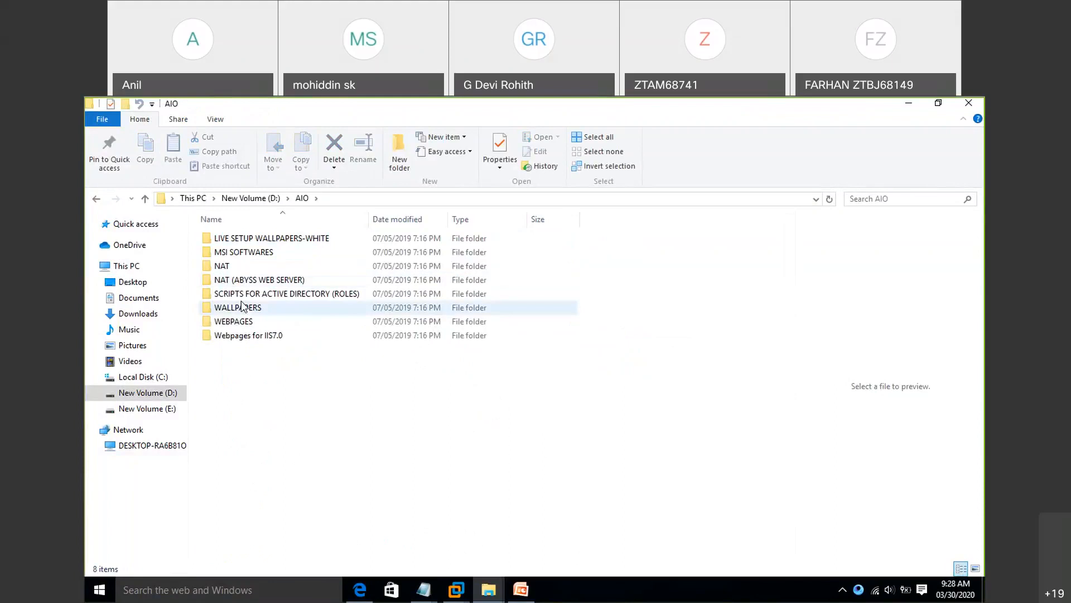
left_click(261, 252)
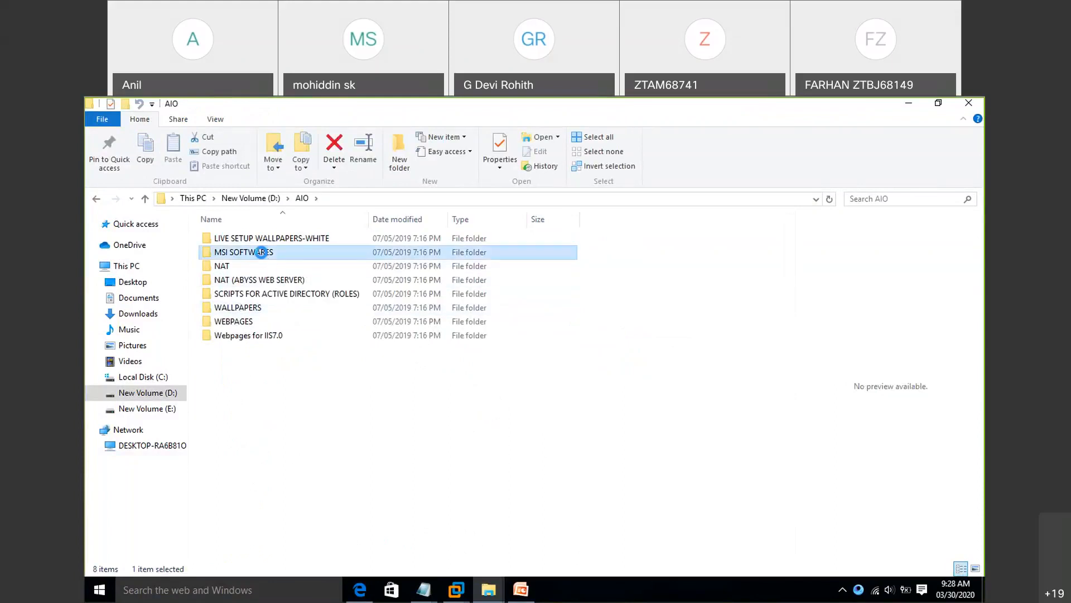
right_click(261, 253)
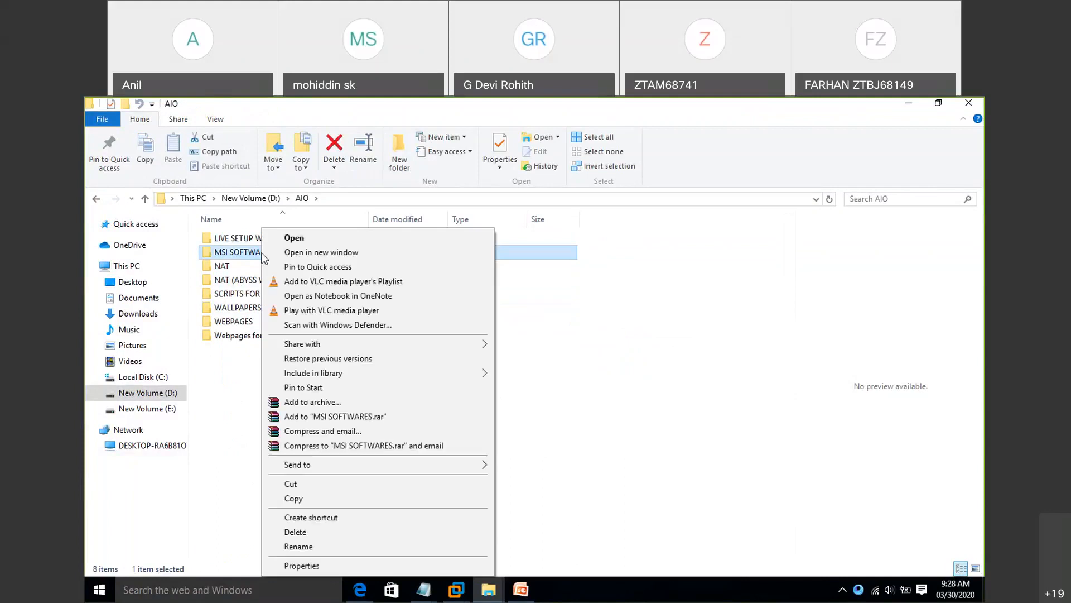
left_click(296, 498)
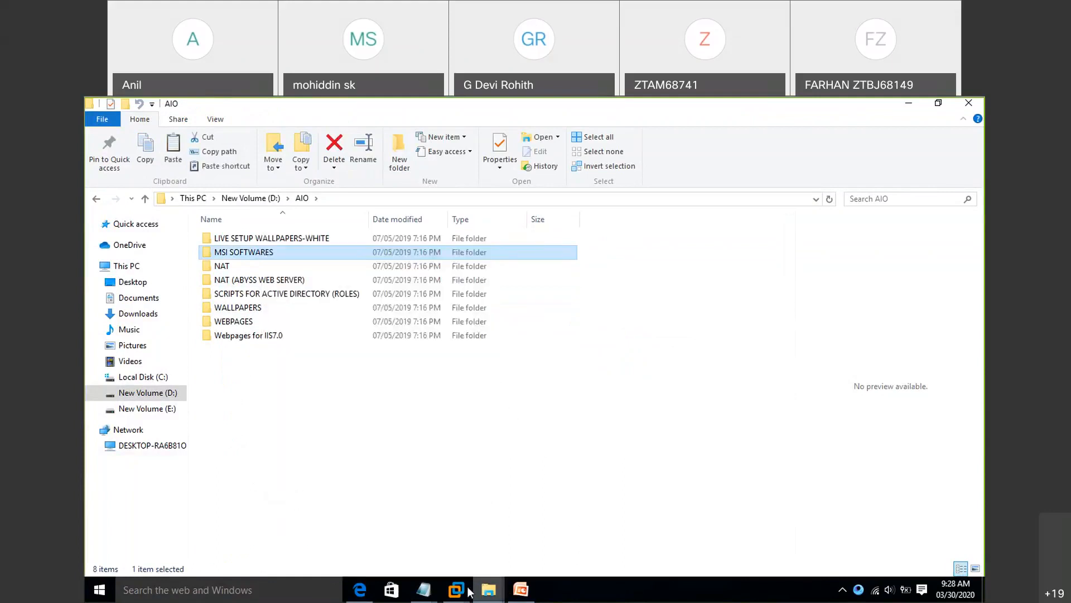
- Paste the MSI SOFTWARES folder into New Volume (E:) on the Windows Server 2012 machine and close the window
mouse_move(461, 590)
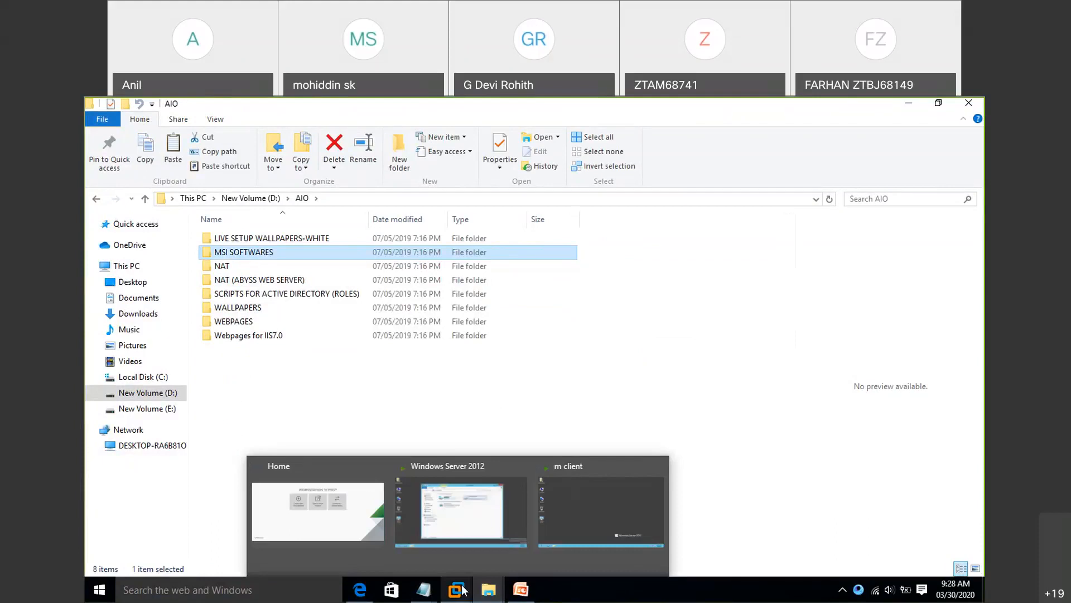
left_click(495, 498)
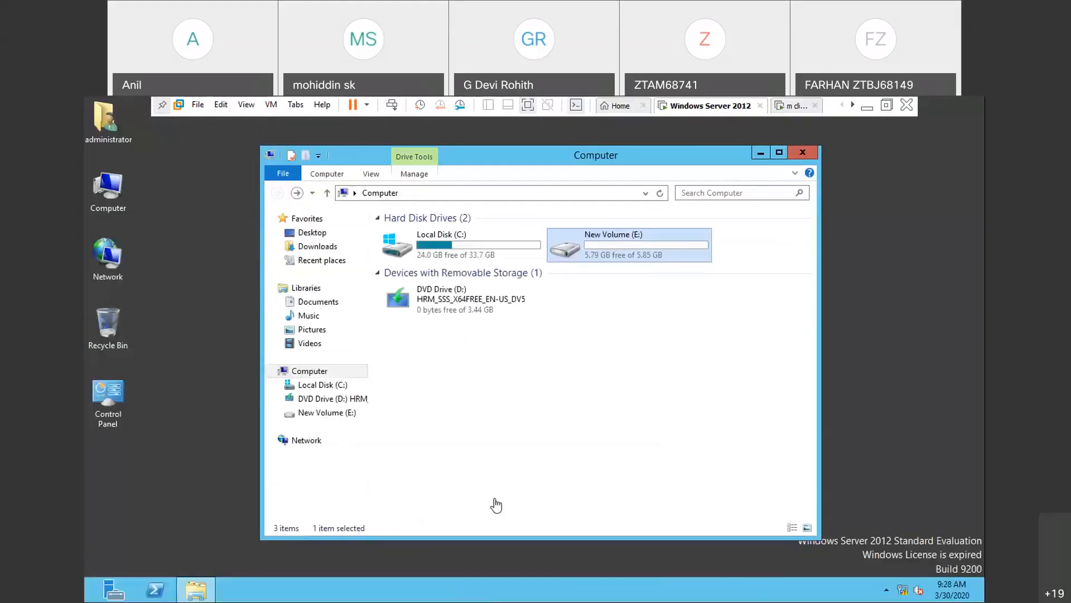
double_click(598, 244)
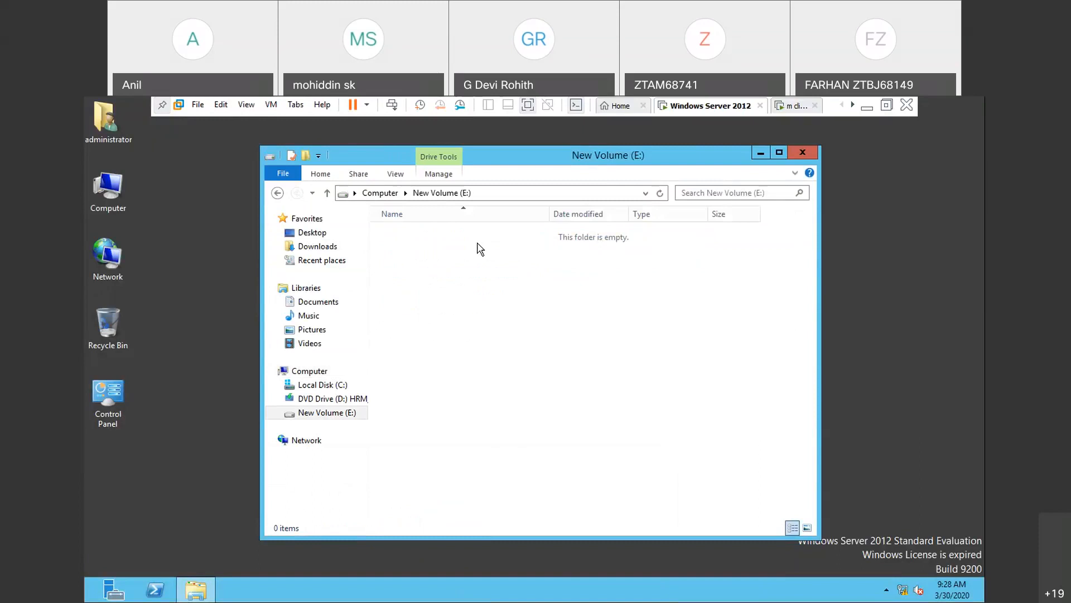
right_click(480, 249)
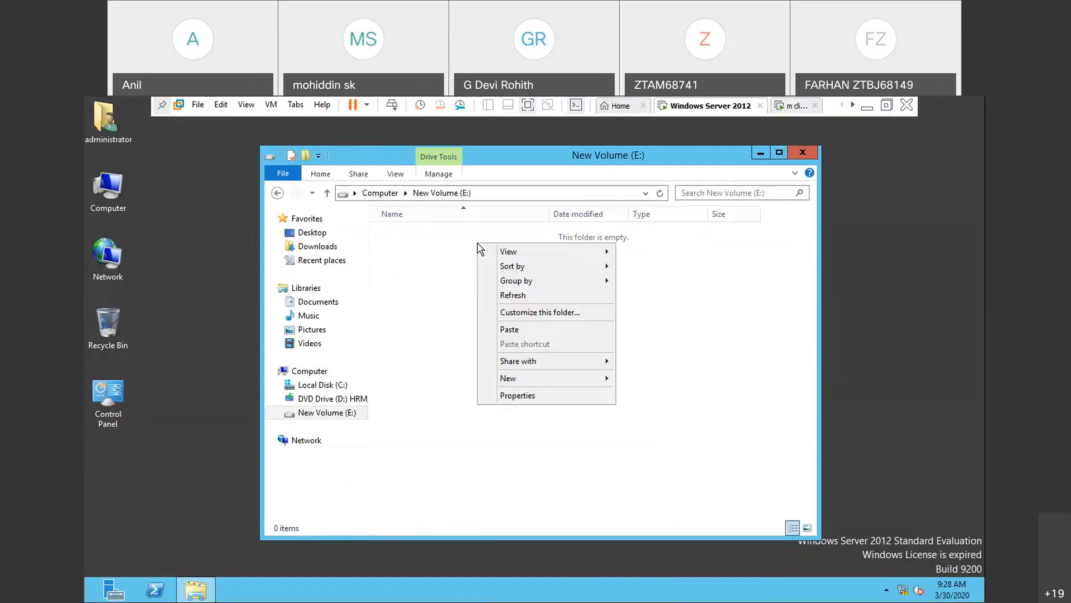
left_click(509, 330)
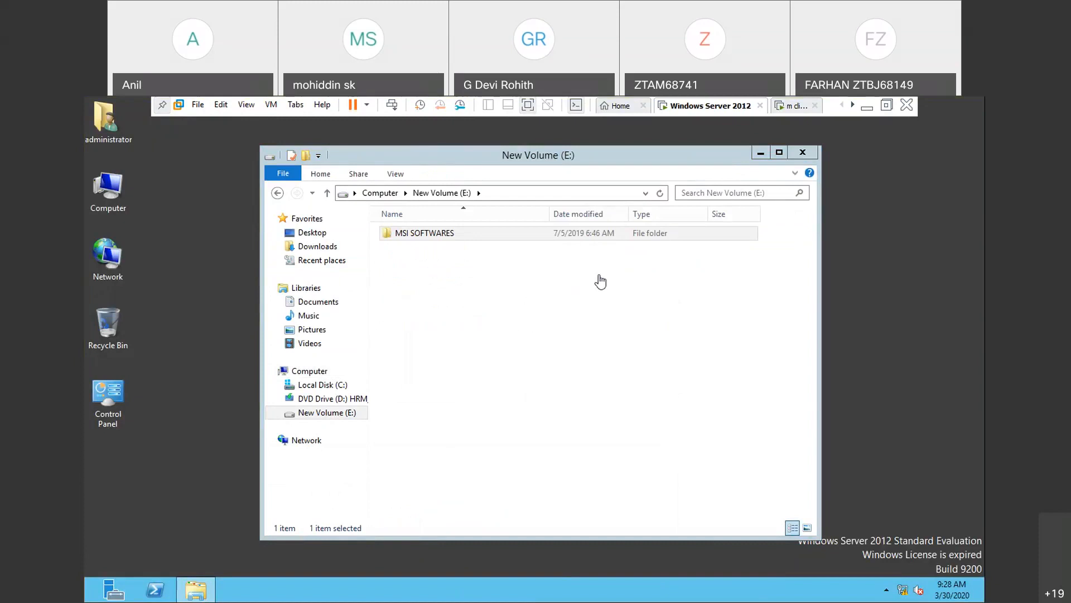
left_click(815, 160)
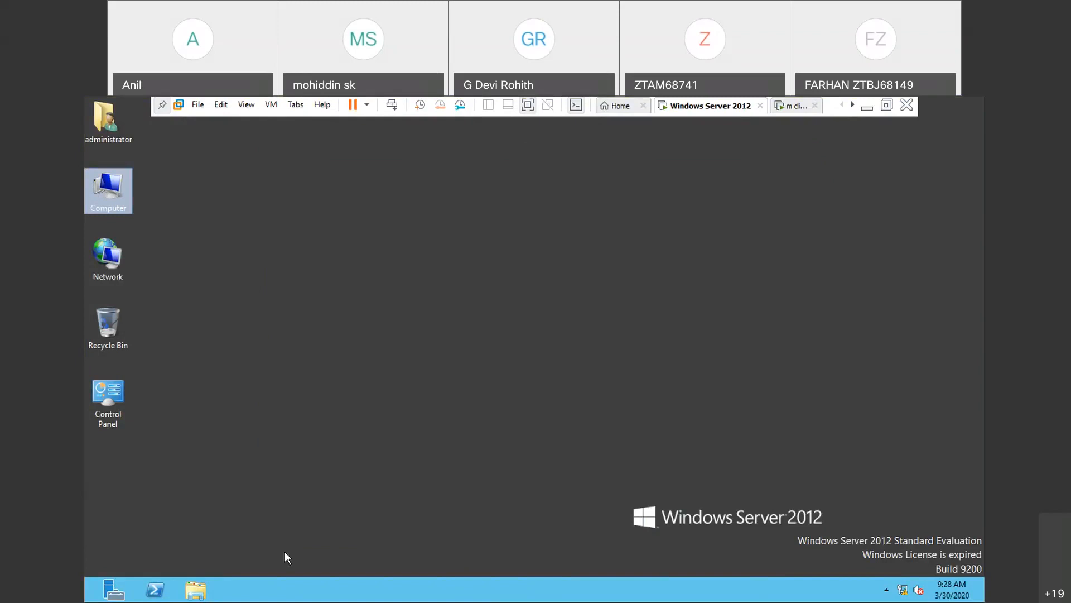
- Open Active Directory Users and Computers, inspect the zoom.com domain and its sales OU, then close it and Server Manager
left_click(112, 594)
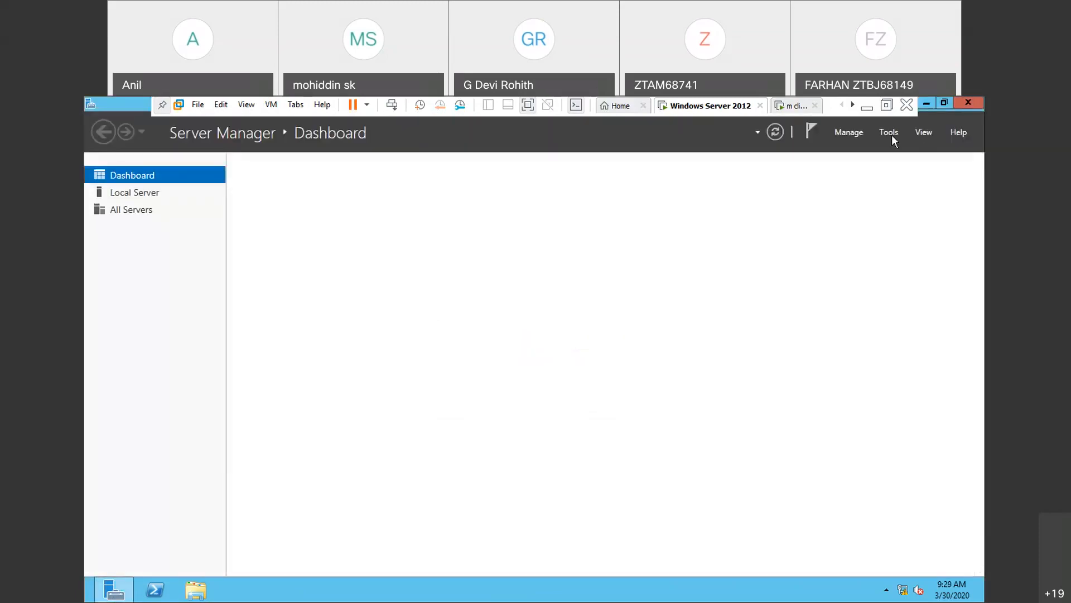
left_click(890, 134)
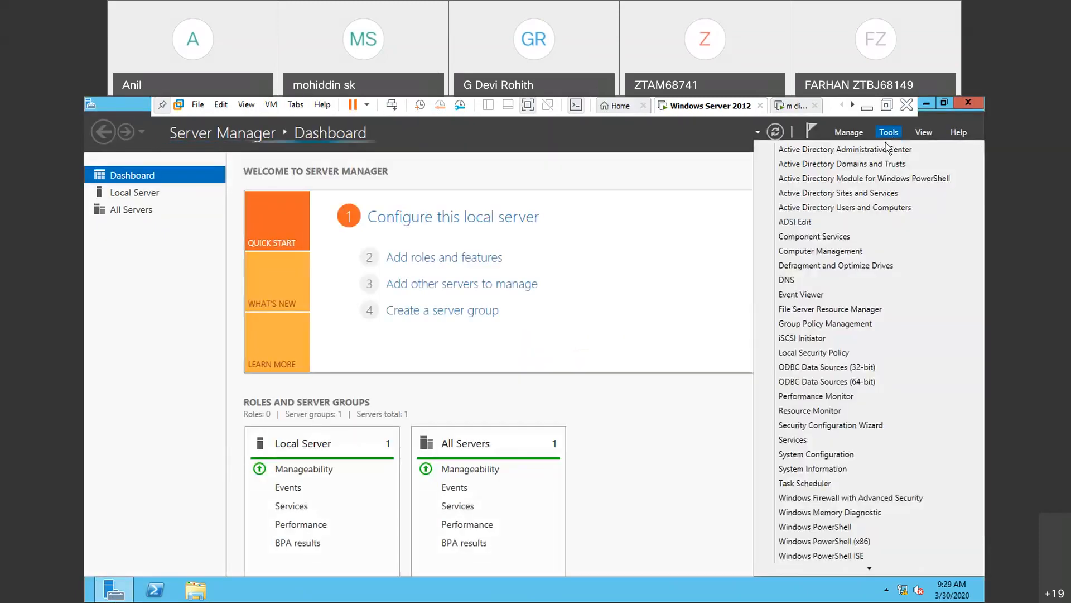
left_click(841, 207)
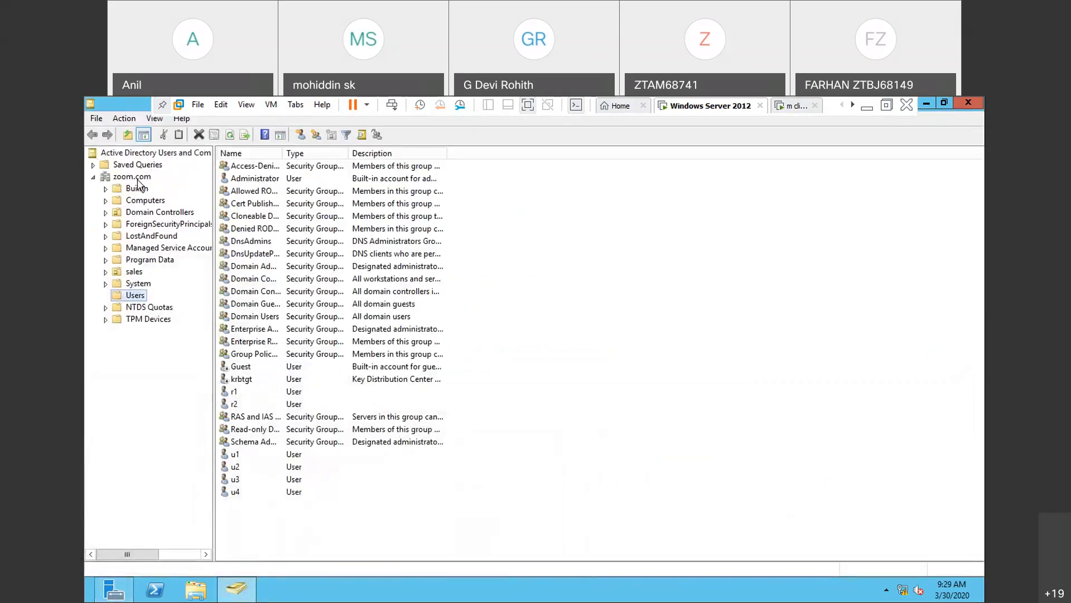
left_click(134, 177)
right_click(139, 178)
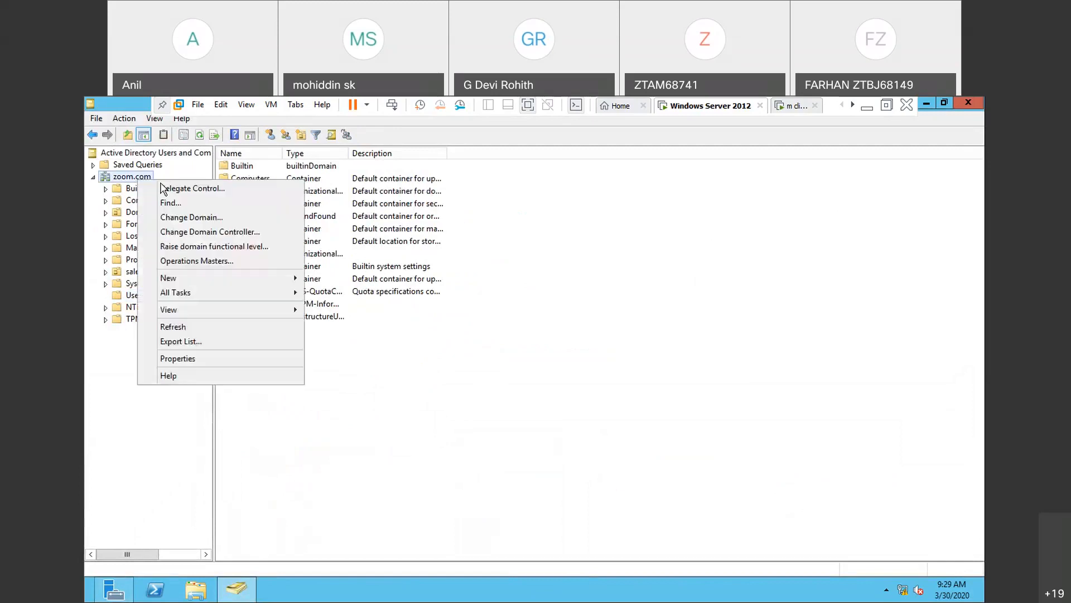
mouse_move(175, 282)
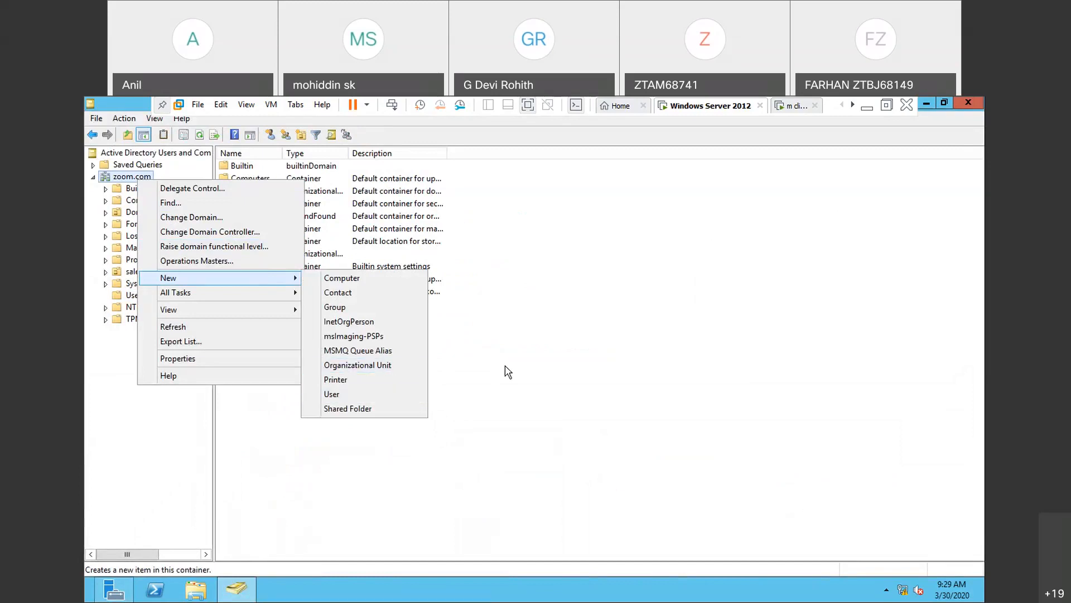
left_click(480, 407)
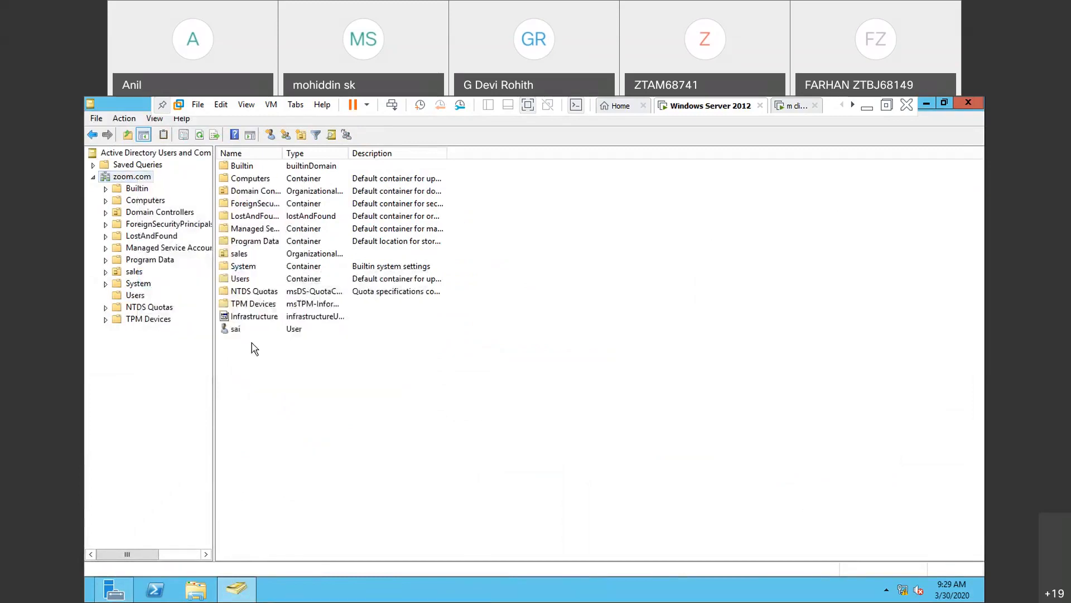
left_click(139, 271)
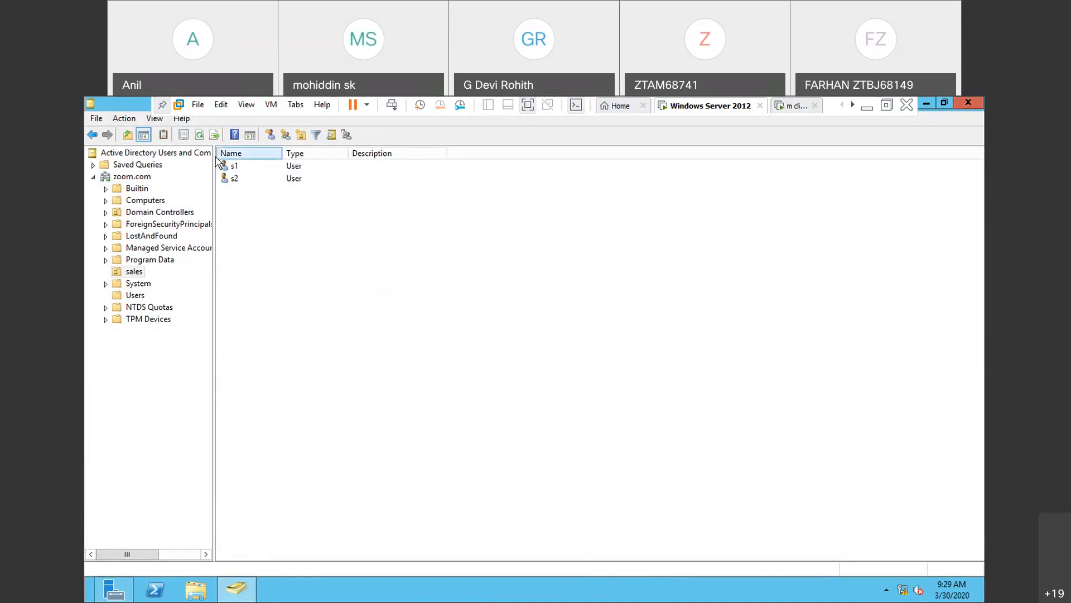
left_click(958, 107)
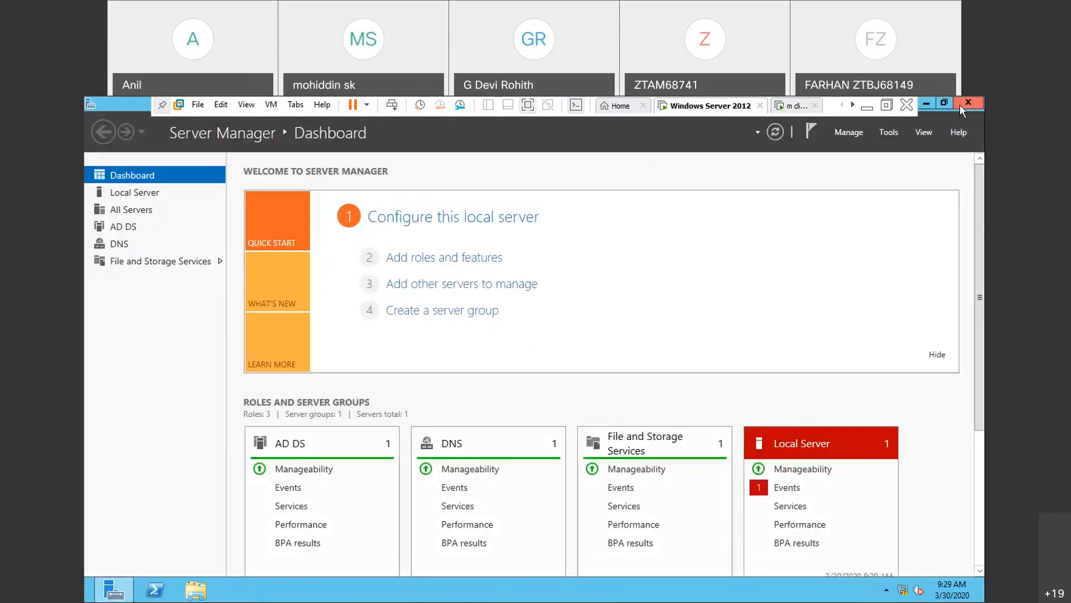
left_click(959, 104)
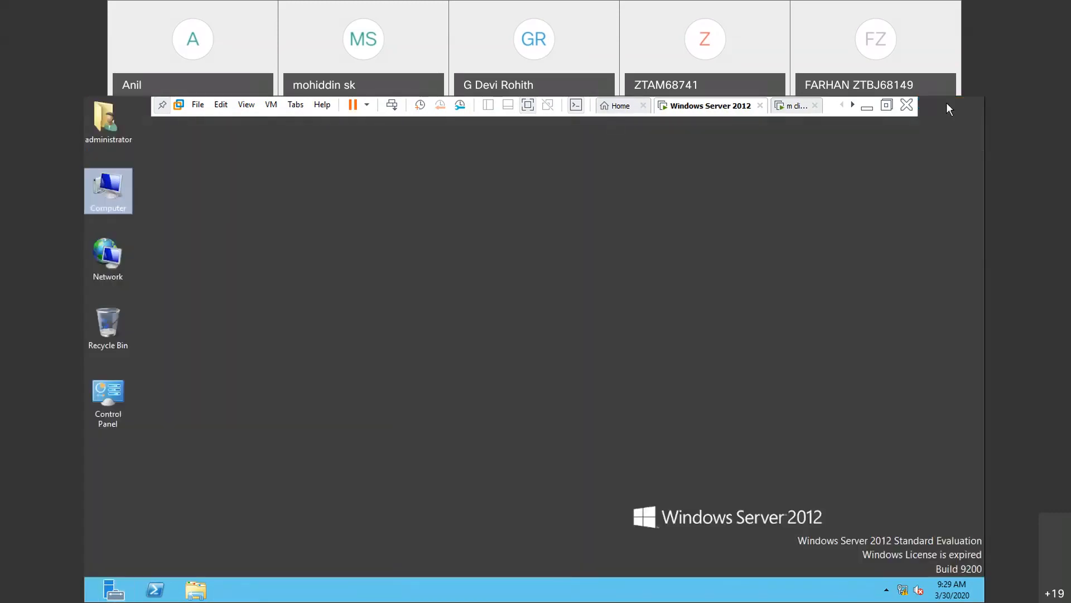
- Create a new folder named software on New Volume (E:)
double_click(117, 201)
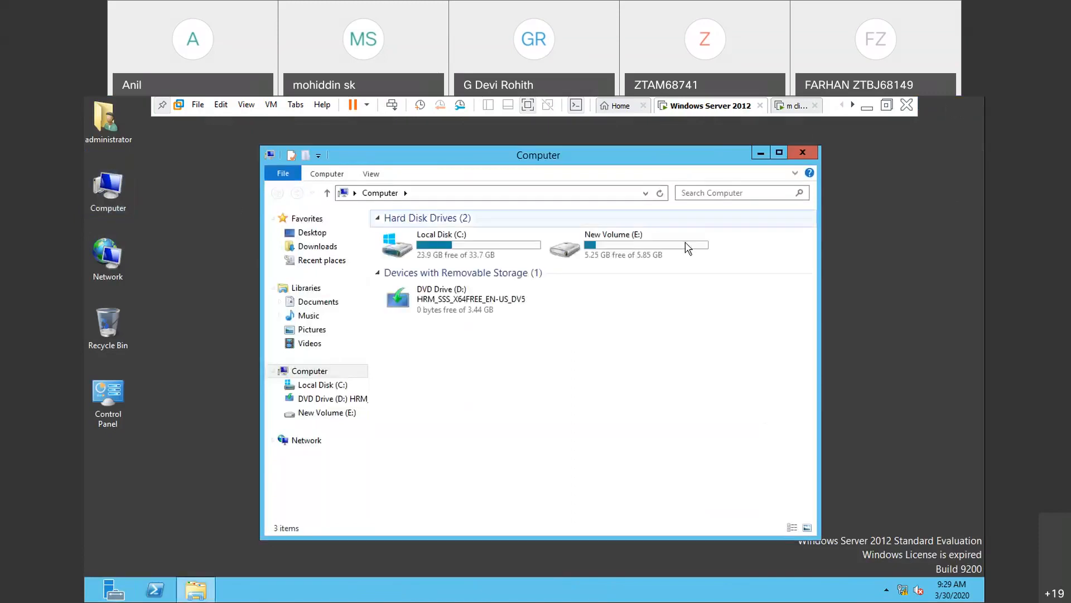
double_click(631, 247)
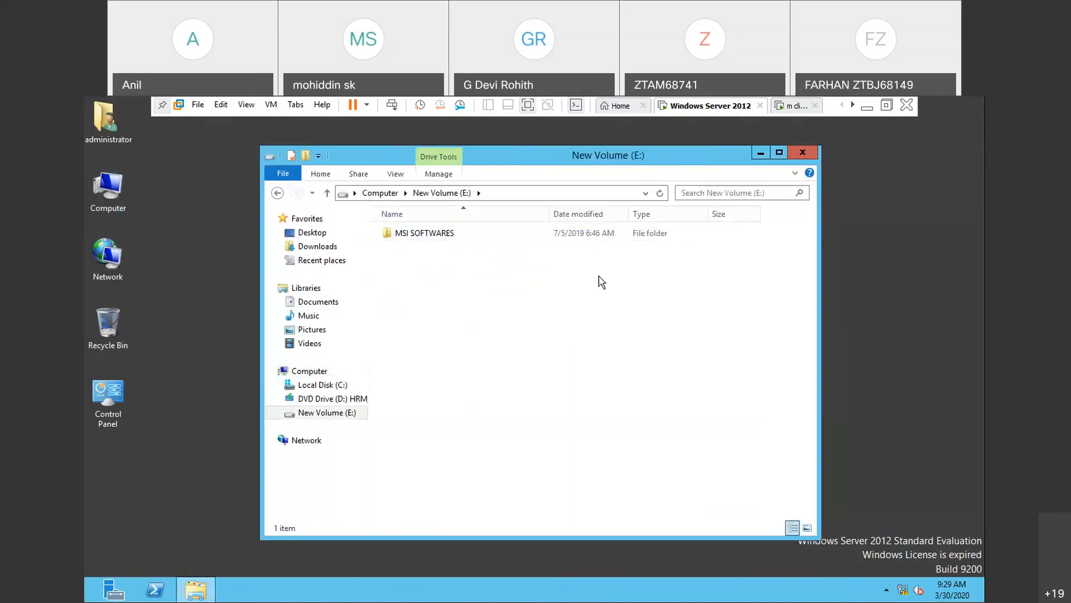
right_click(527, 327)
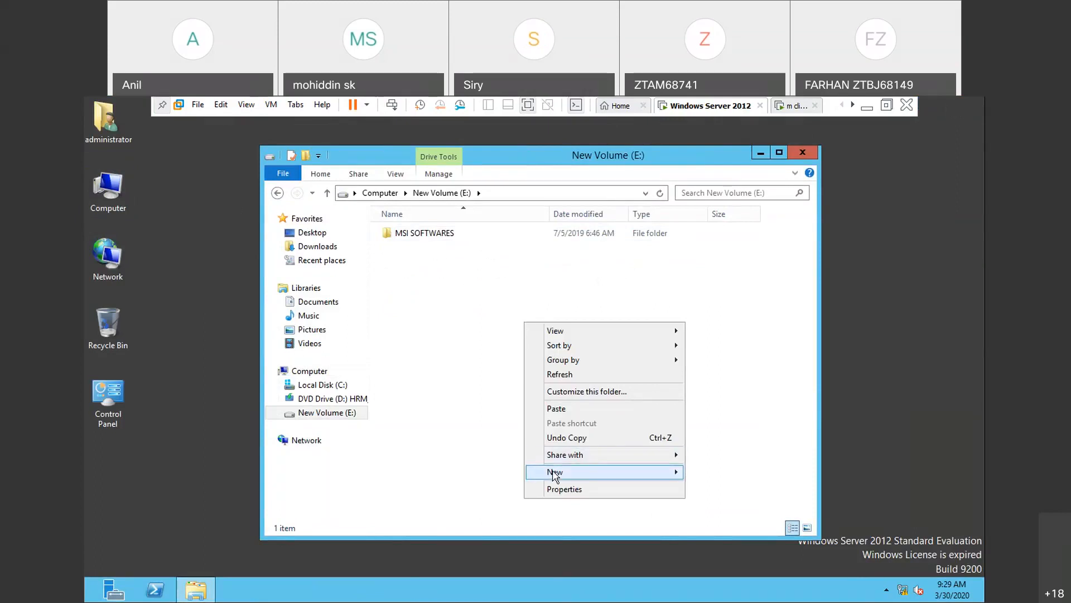
mouse_move(555, 473)
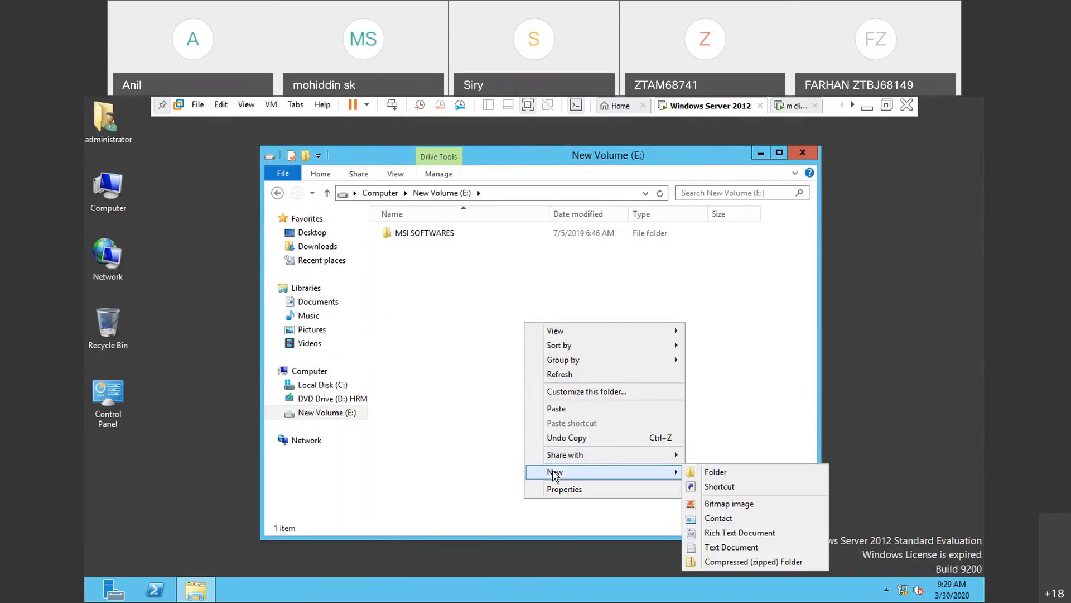
left_click(746, 471)
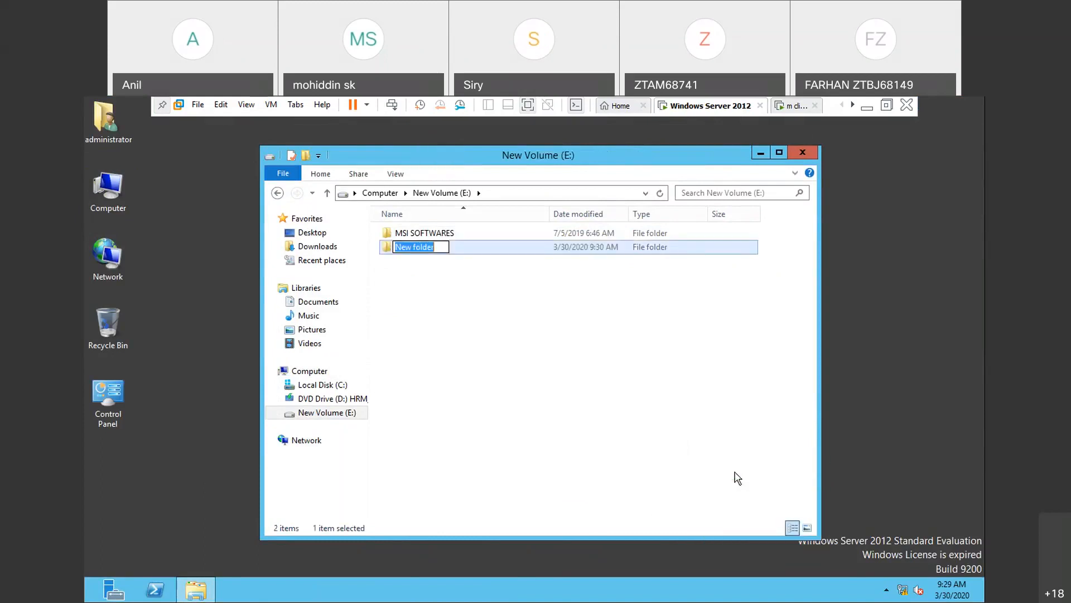
type("soft")
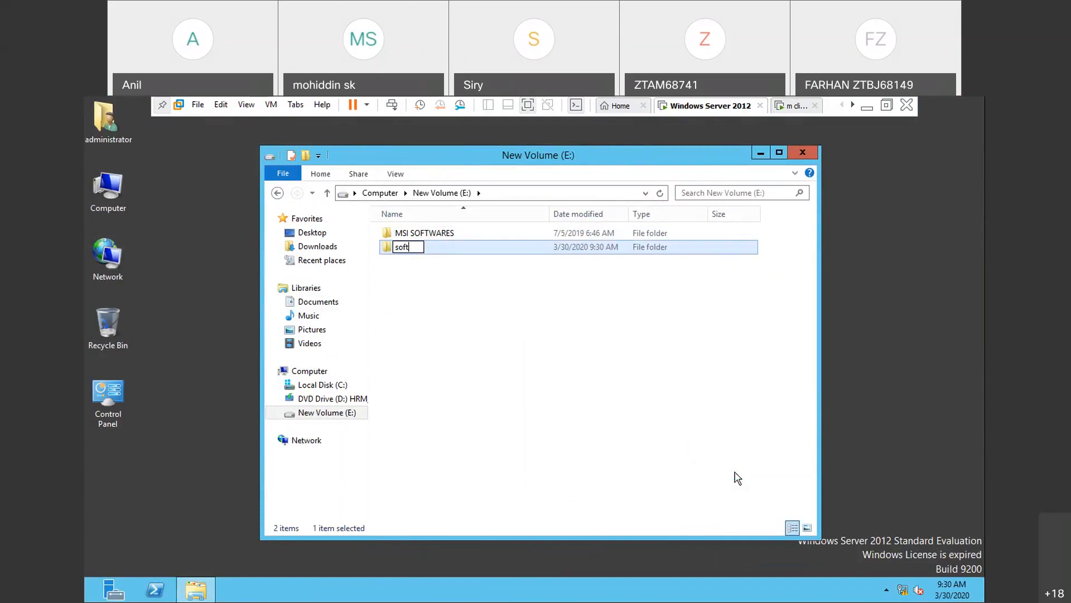
type("ware")
key("Return")
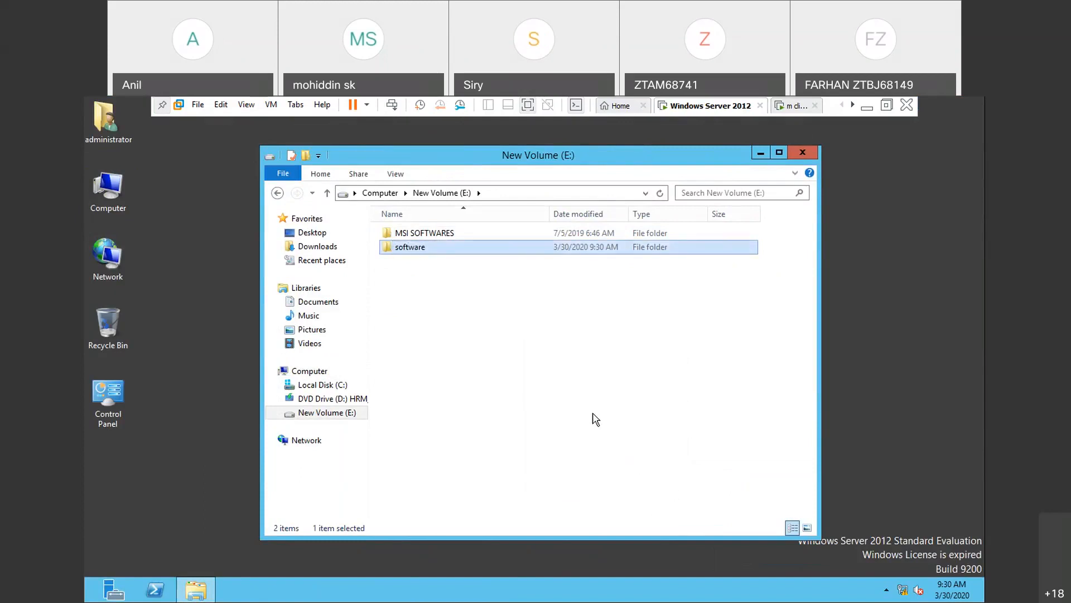
left_click(593, 418)
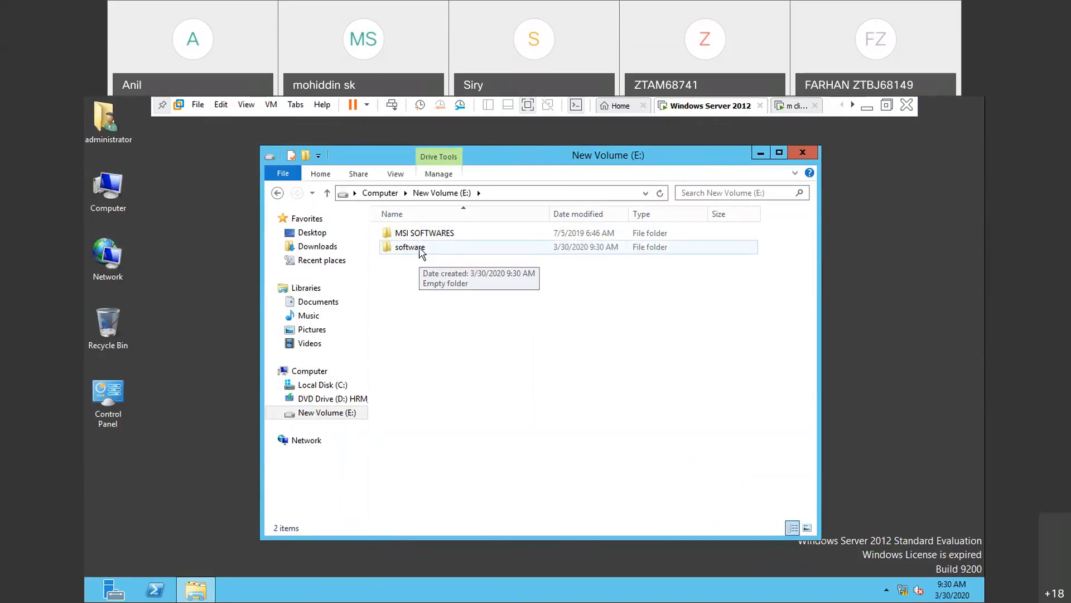
- Copy the MSI SOFTWARES folder into the new software folder on E:
double_click(429, 234)
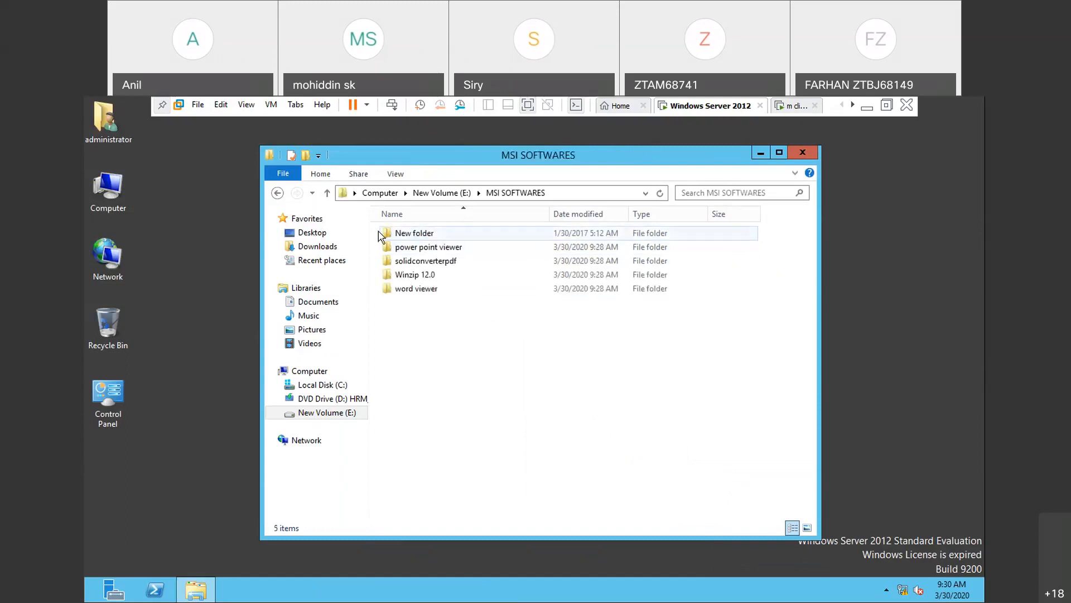
left_click(276, 194)
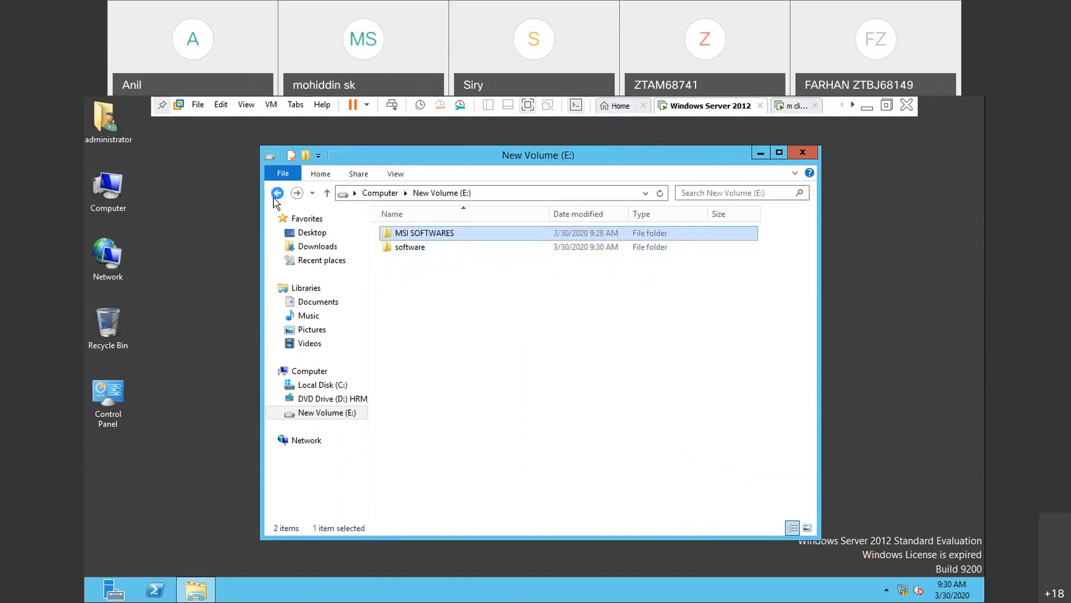
right_click(418, 233)
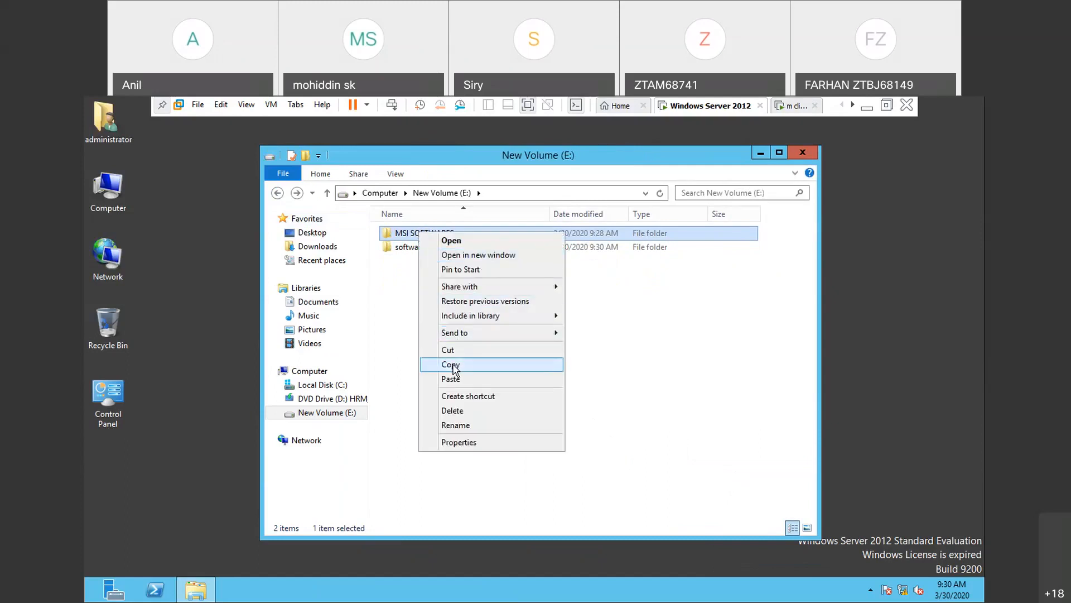
mouse_move(453, 337)
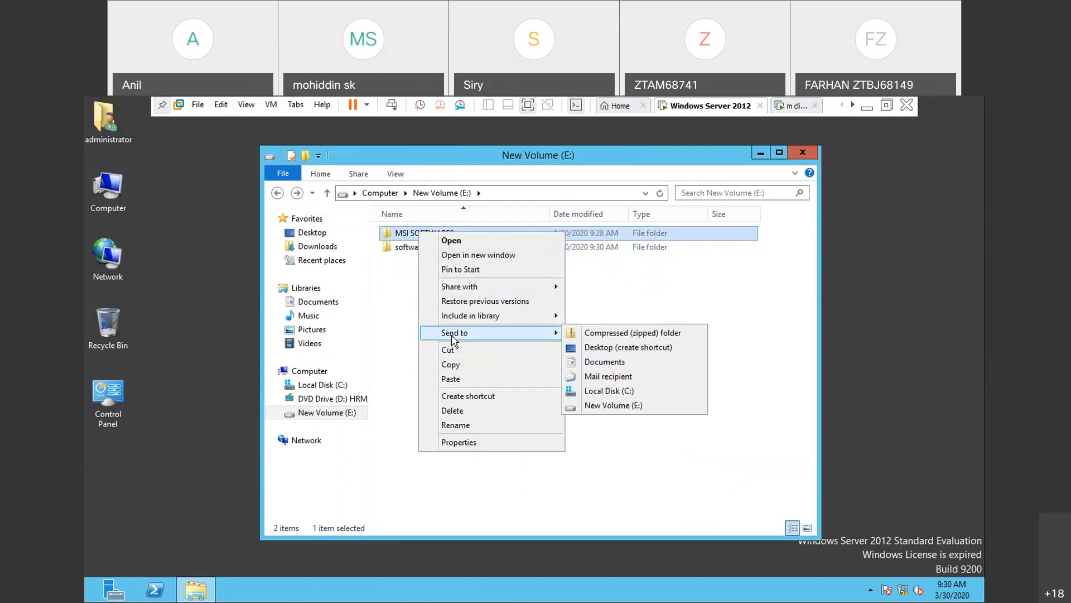
left_click(450, 365)
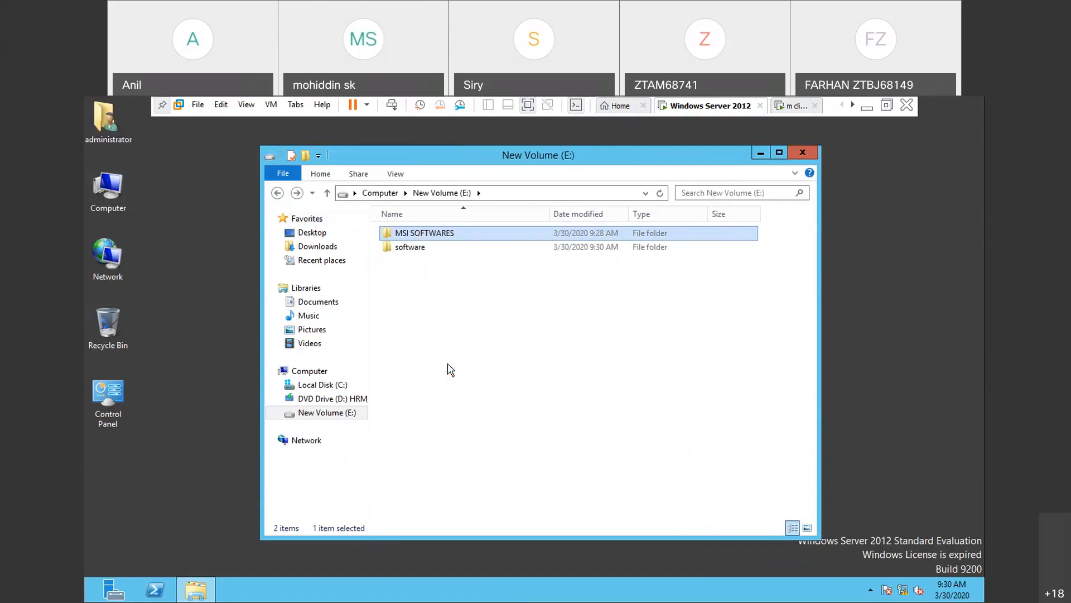
left_click(413, 251)
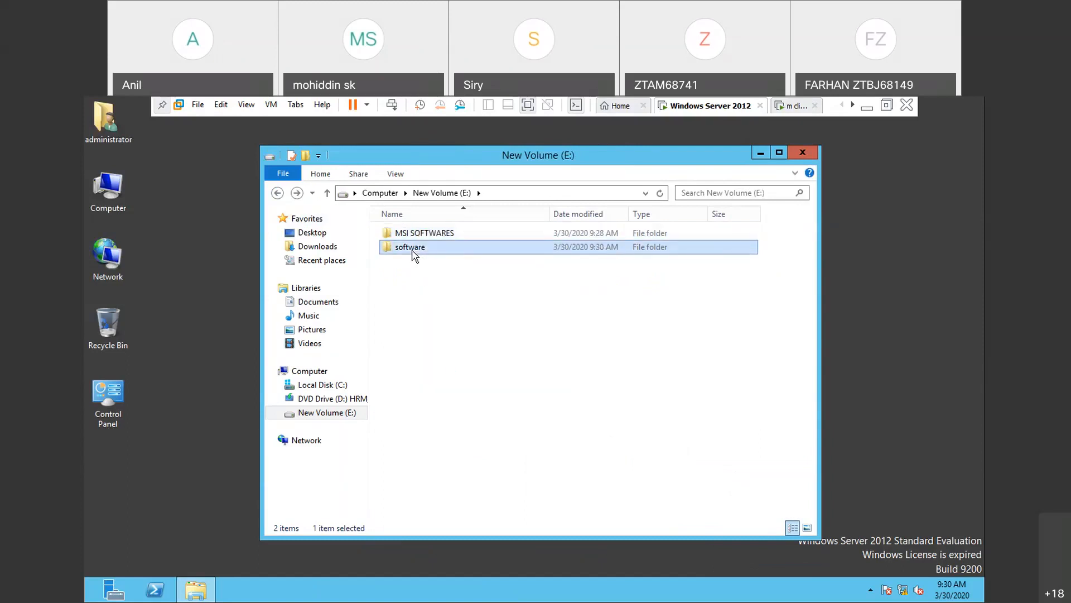
double_click(413, 251)
right_click(413, 251)
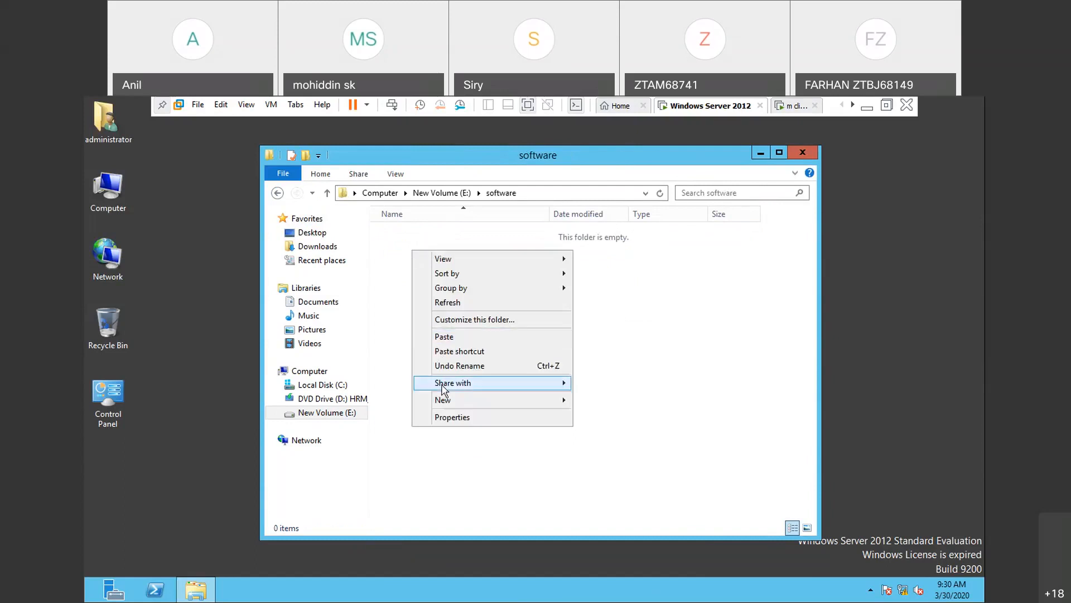
left_click(447, 338)
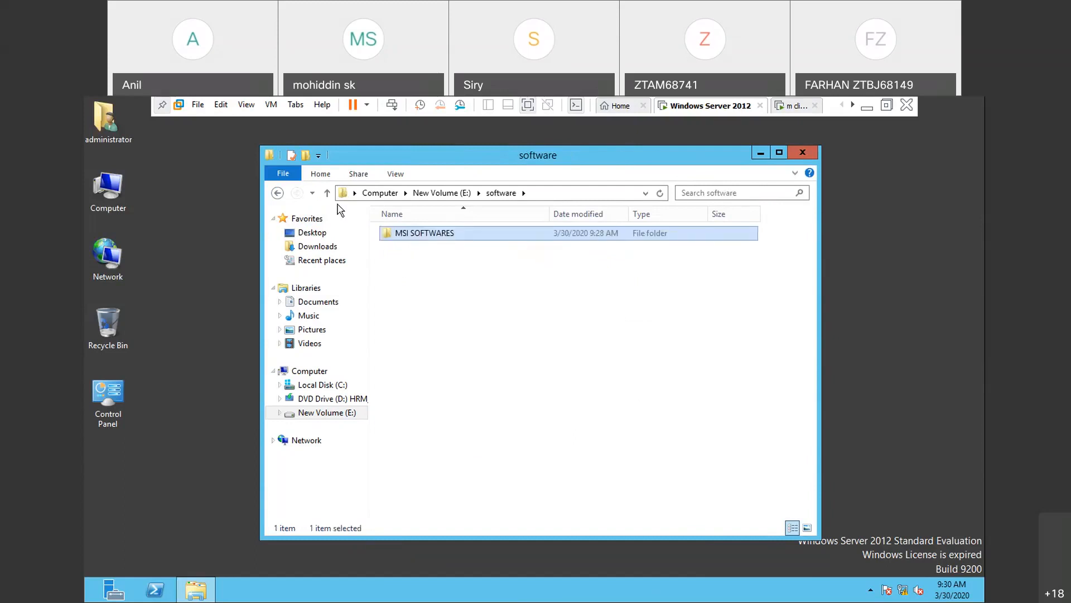
- Move the original MSI SOFTWARES folder from the root of E: to the desktop
left_click(277, 193)
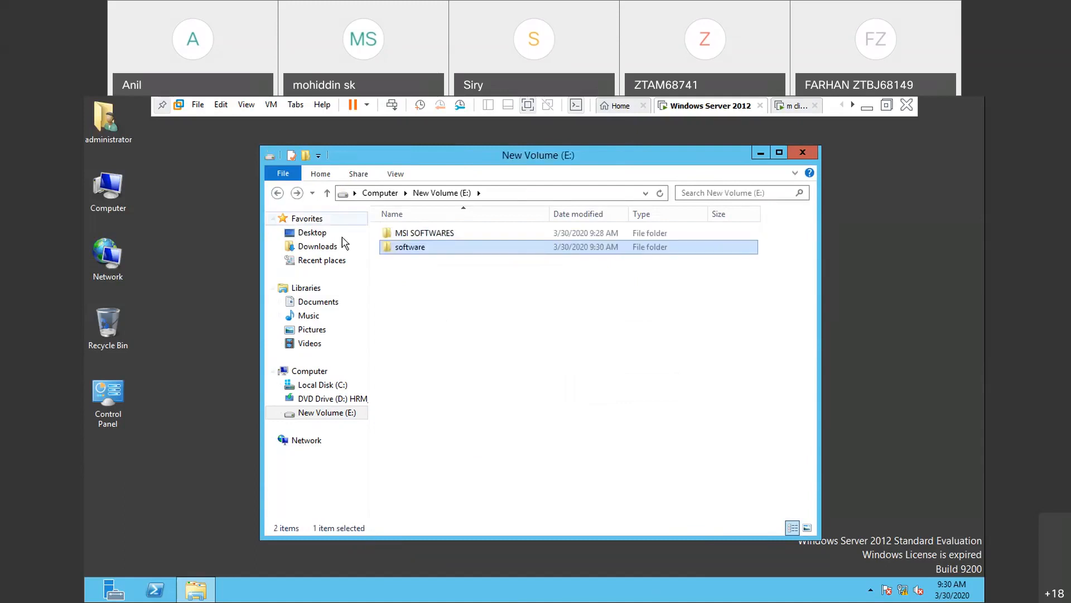
left_click(416, 254)
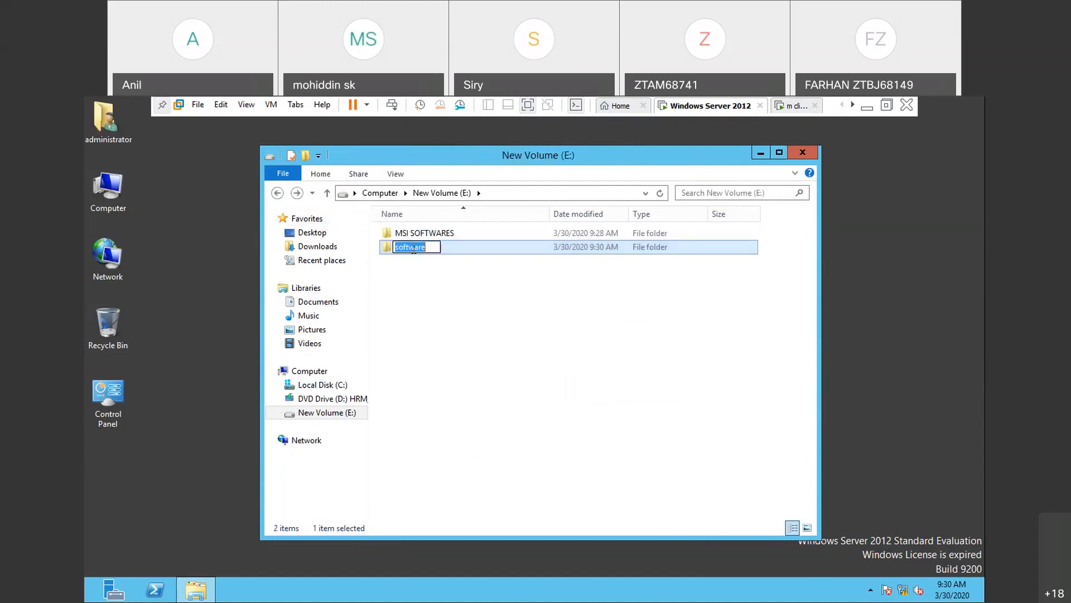
left_click(433, 268)
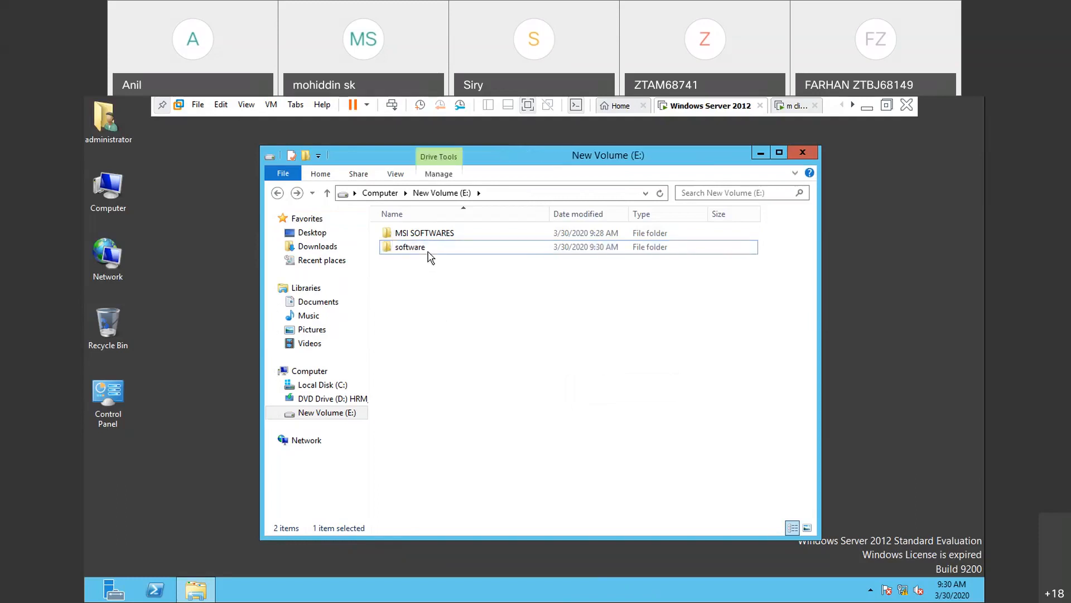
left_click(424, 254)
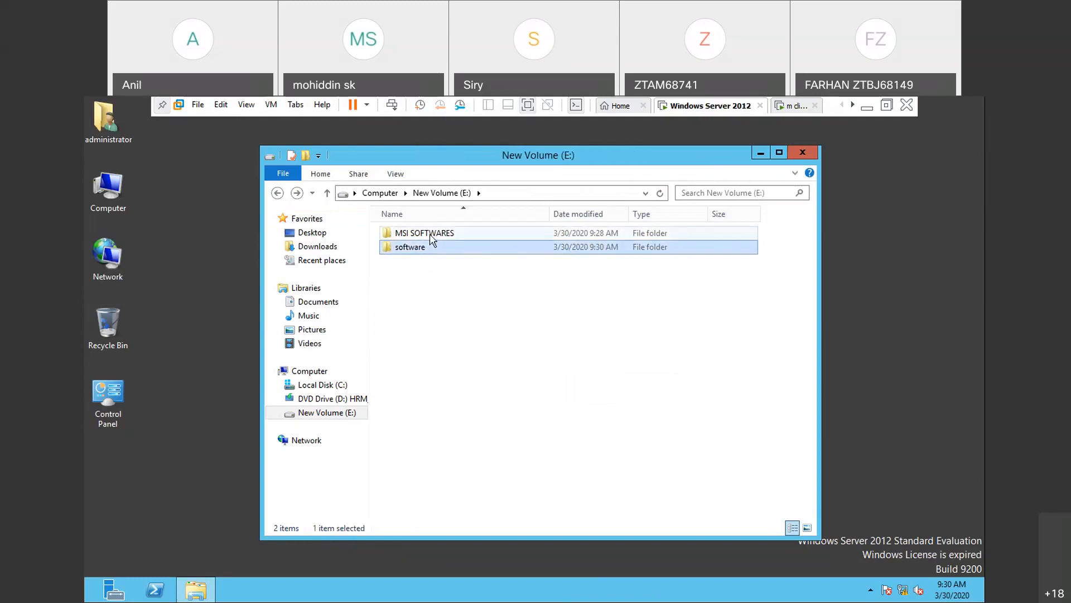
right_click(431, 237)
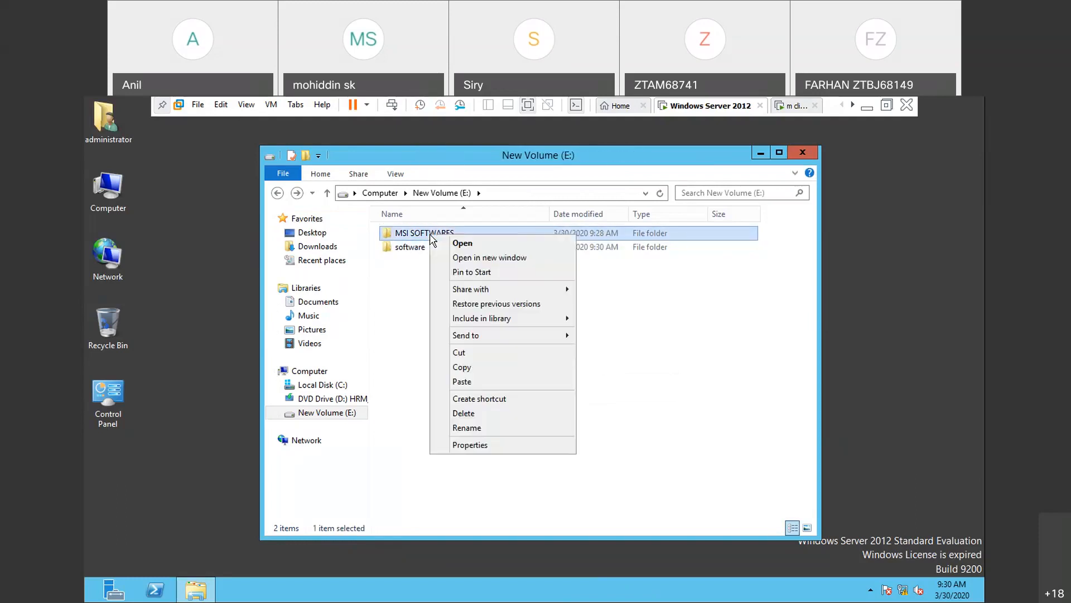
left_click(464, 352)
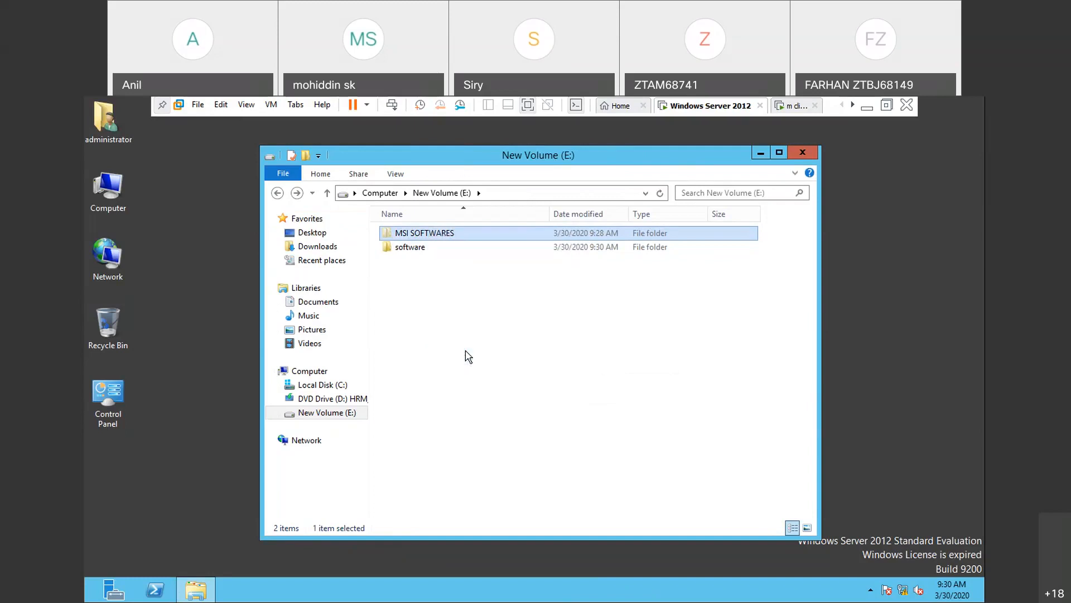
right_click(176, 194)
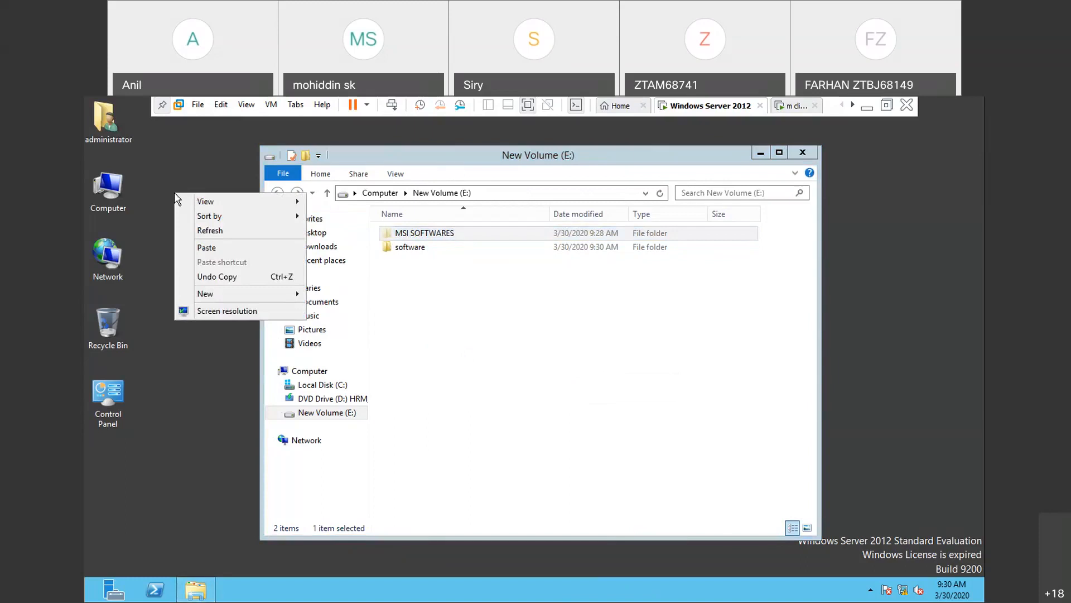
left_click(201, 246)
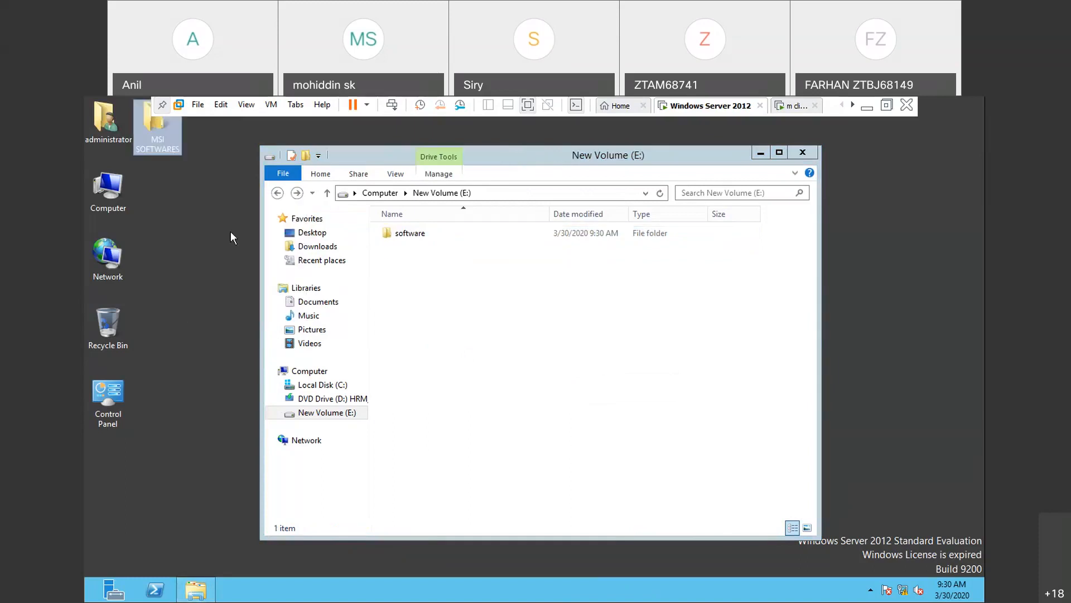
- Share the software folder on E: with Everyone at Read/Write permission, keeping the subfolder's existing settings
double_click(418, 237)
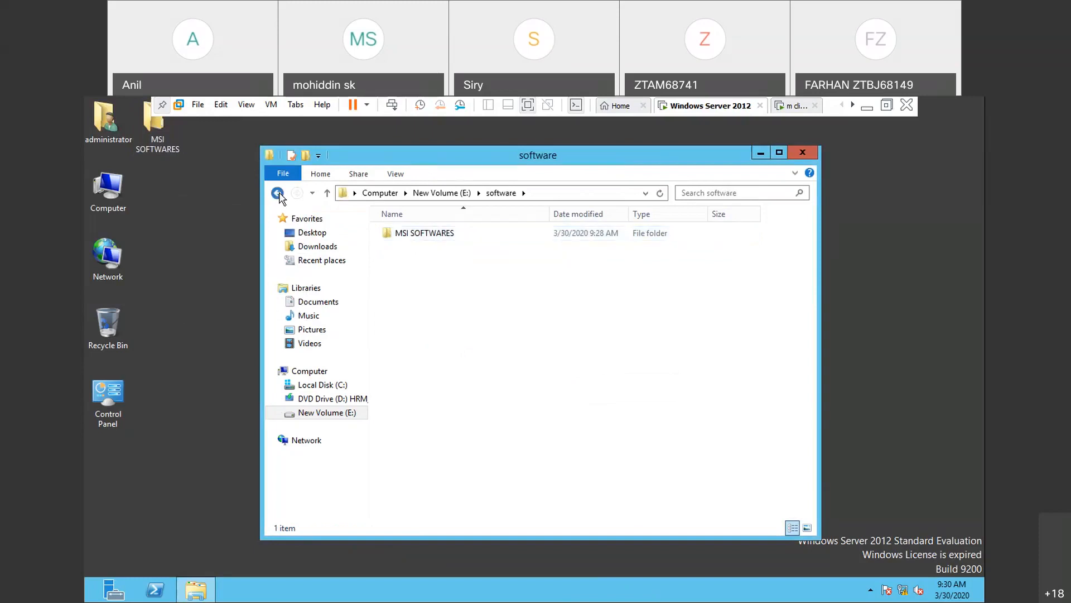
left_click(277, 192)
right_click(409, 240)
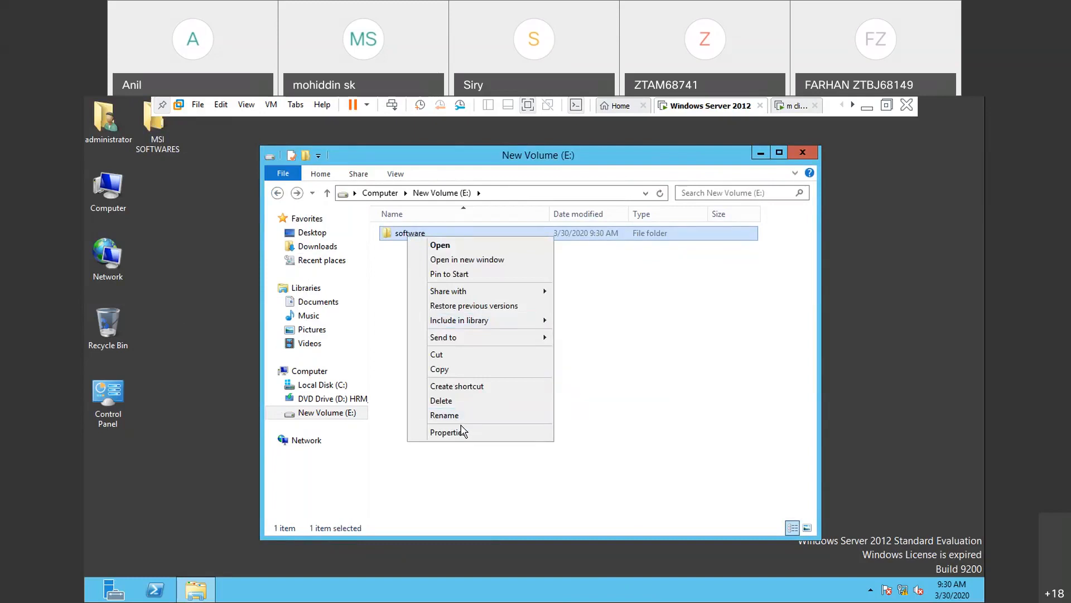
left_click(461, 432)
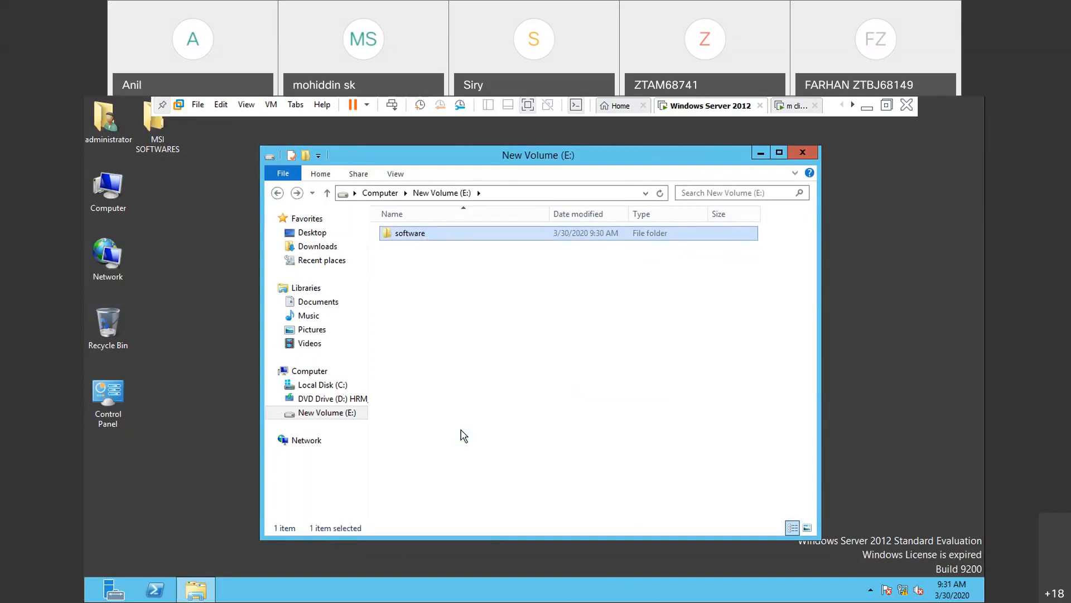
left_click(532, 258)
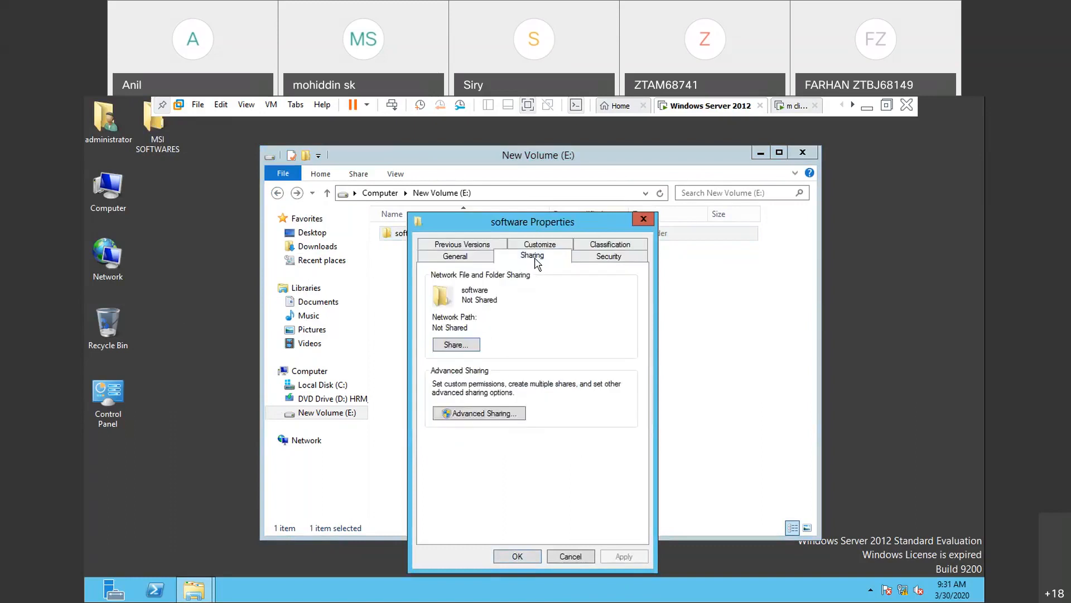
left_click(456, 345)
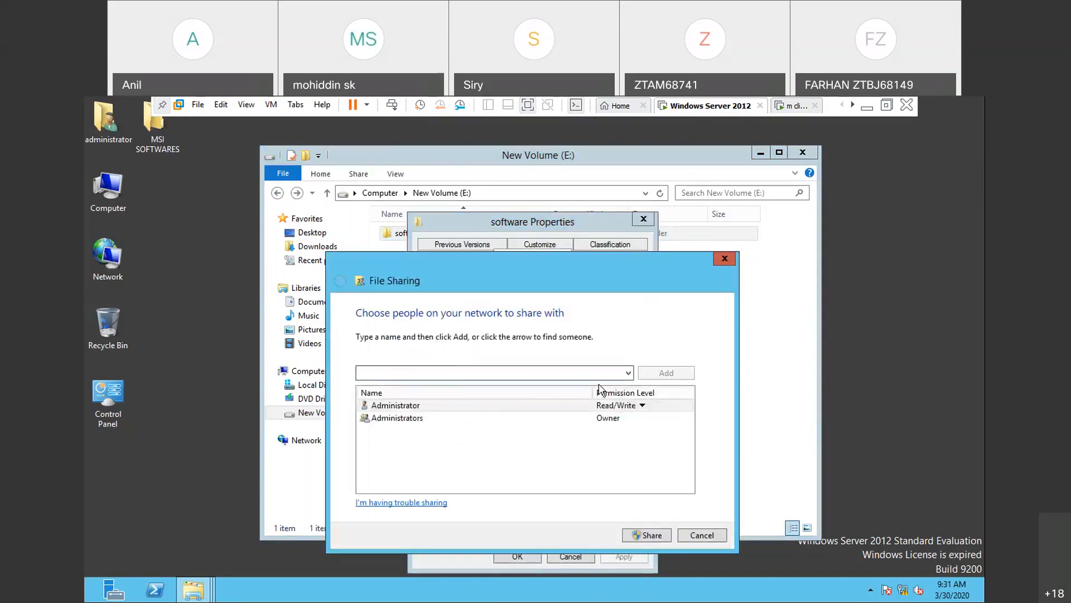
left_click(628, 372)
left_click(368, 386)
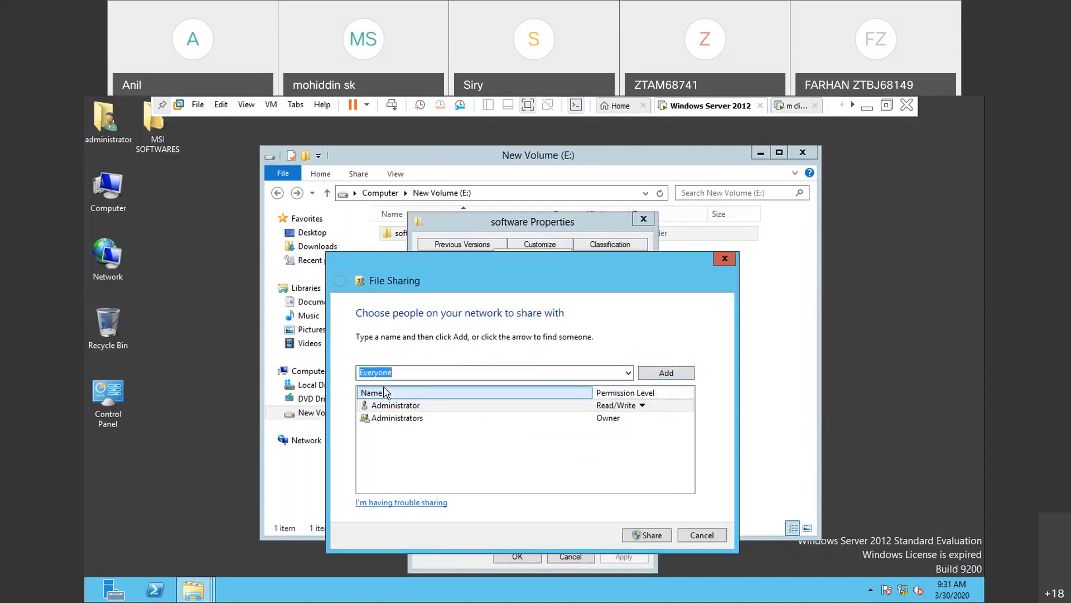
left_click(684, 371)
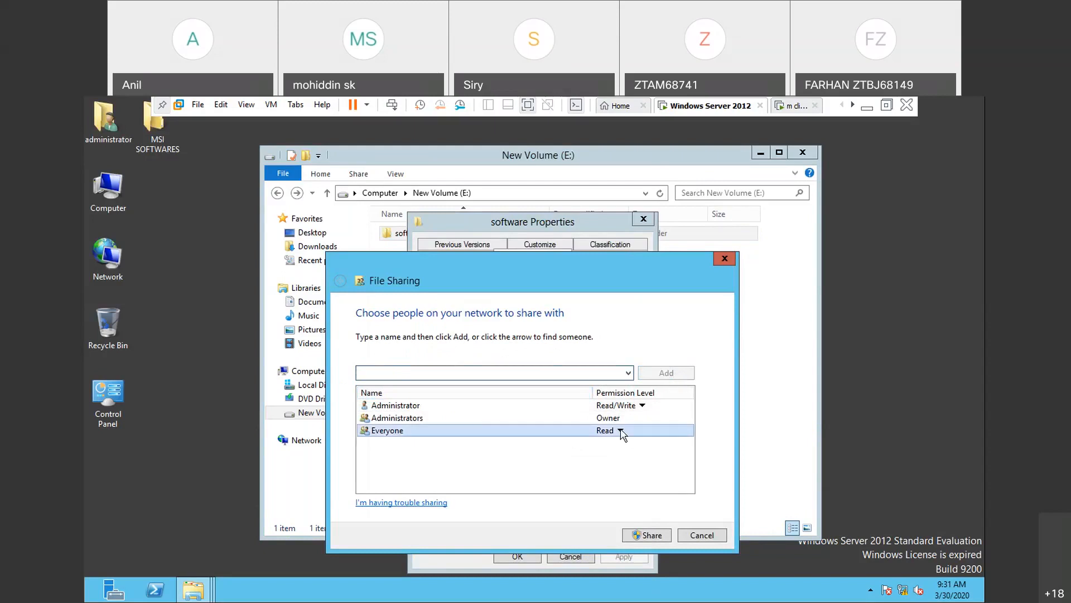
left_click(621, 431)
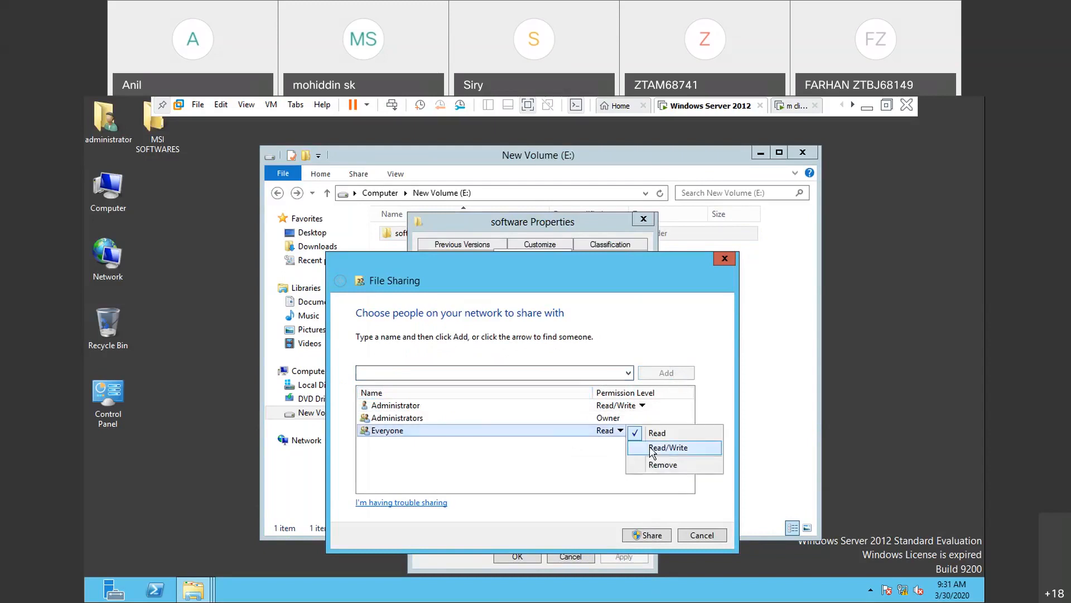
left_click(653, 450)
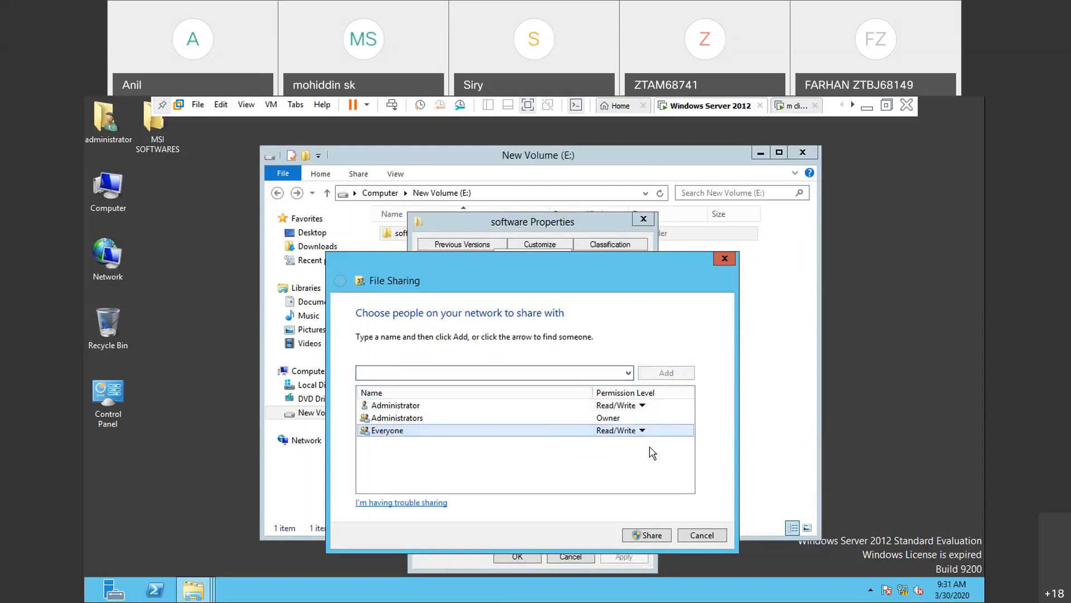
left_click(651, 536)
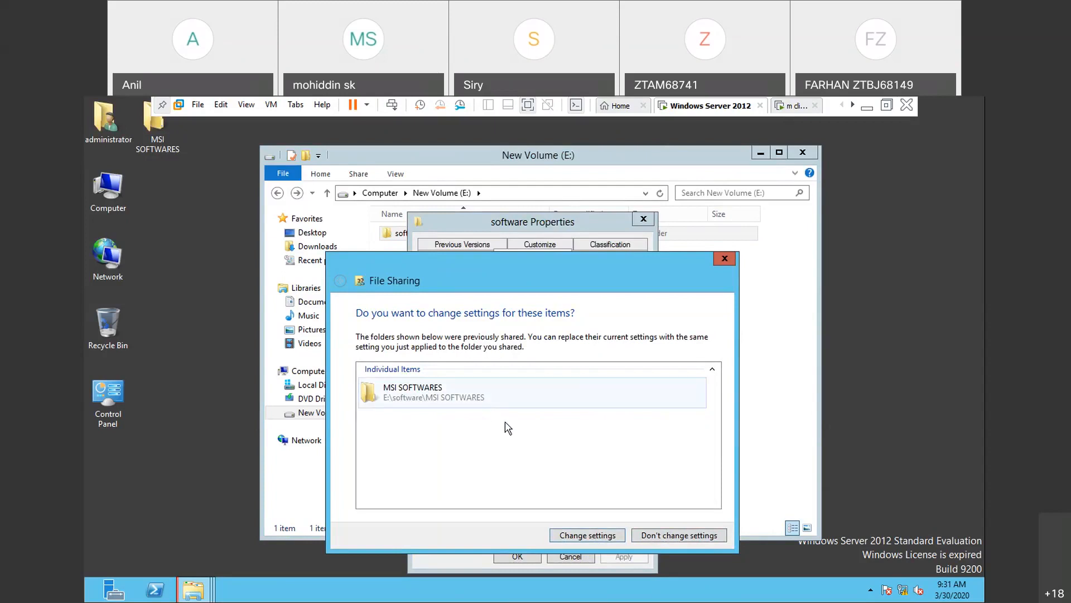
left_click(692, 539)
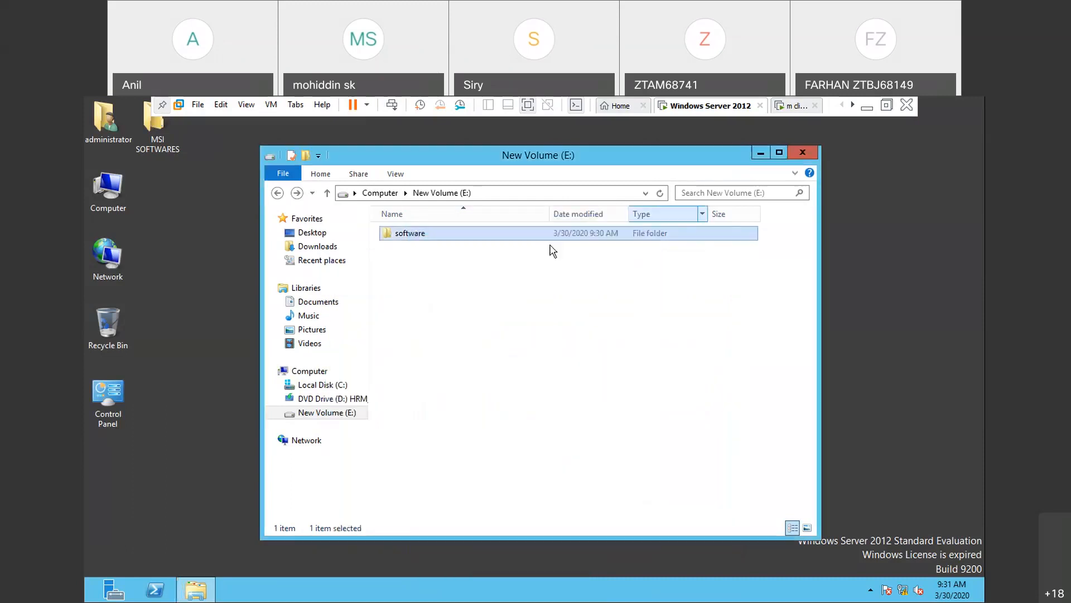
- Delete the software folder from New Volume (E:)
double_click(484, 236)
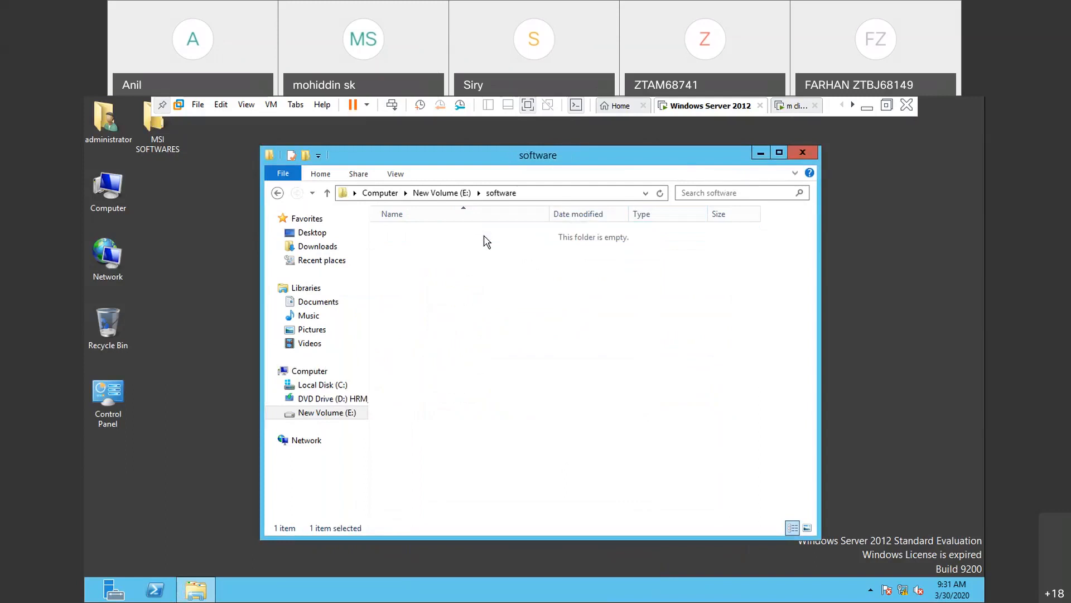
right_click(484, 237)
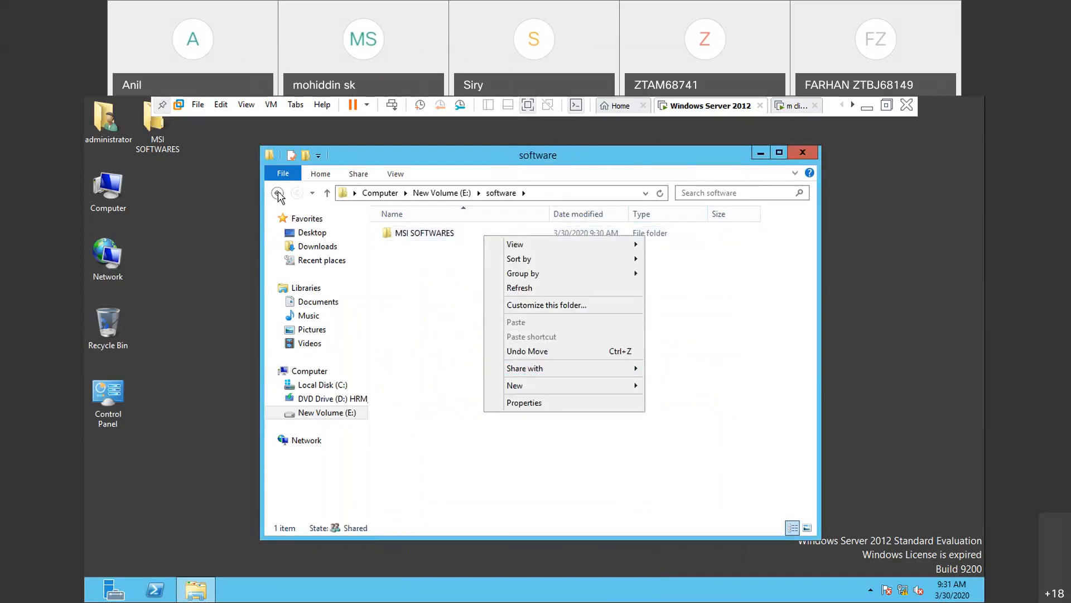
left_click(277, 193)
right_click(406, 237)
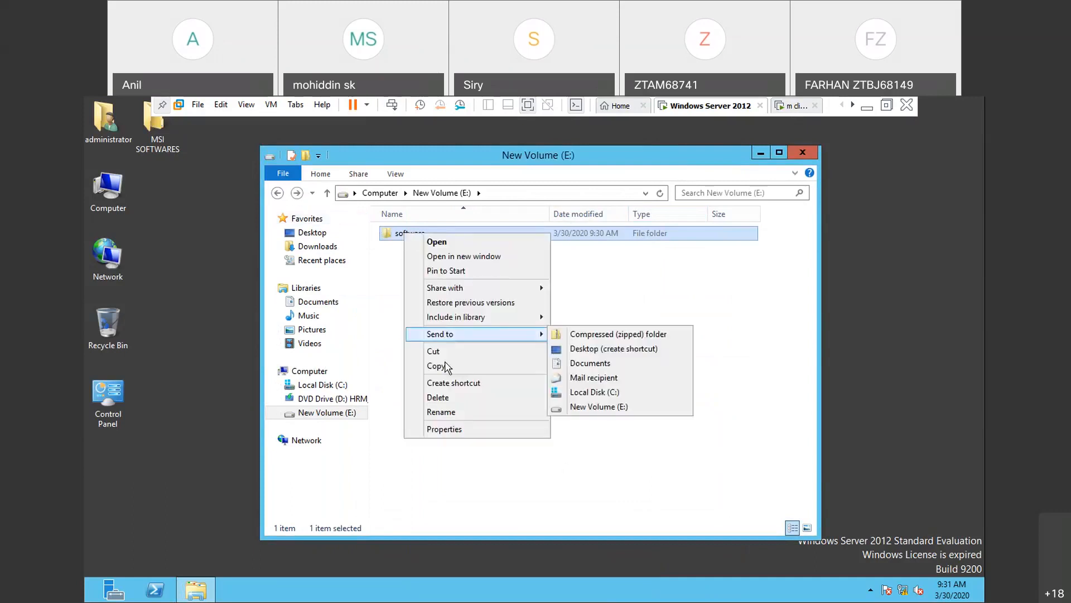
left_click(437, 397)
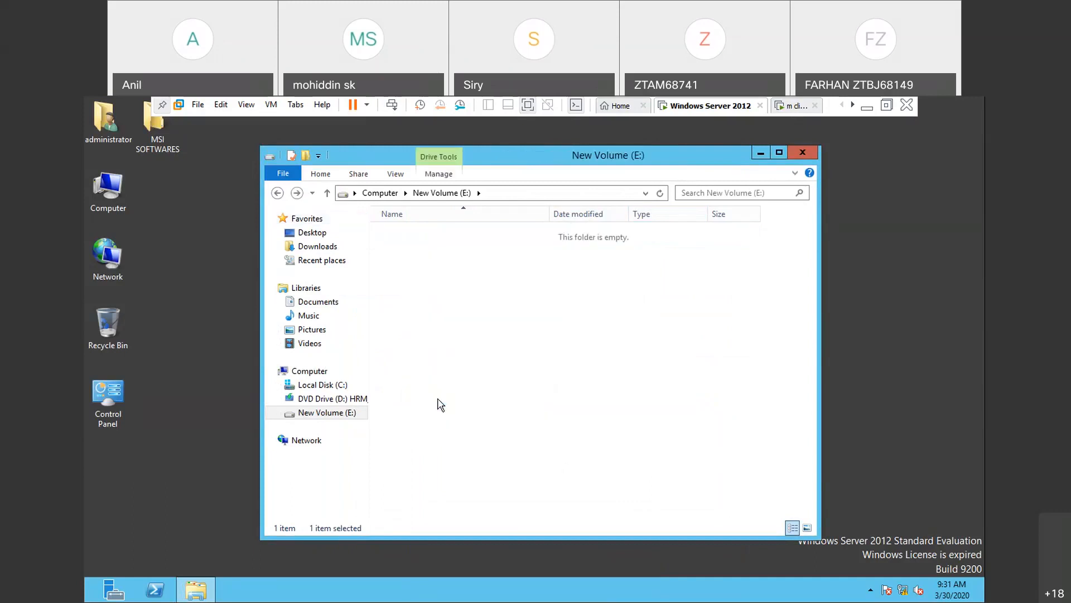
- Create a new folder named software on New Volume (E:)
right_click(458, 312)
mouse_move(517, 443)
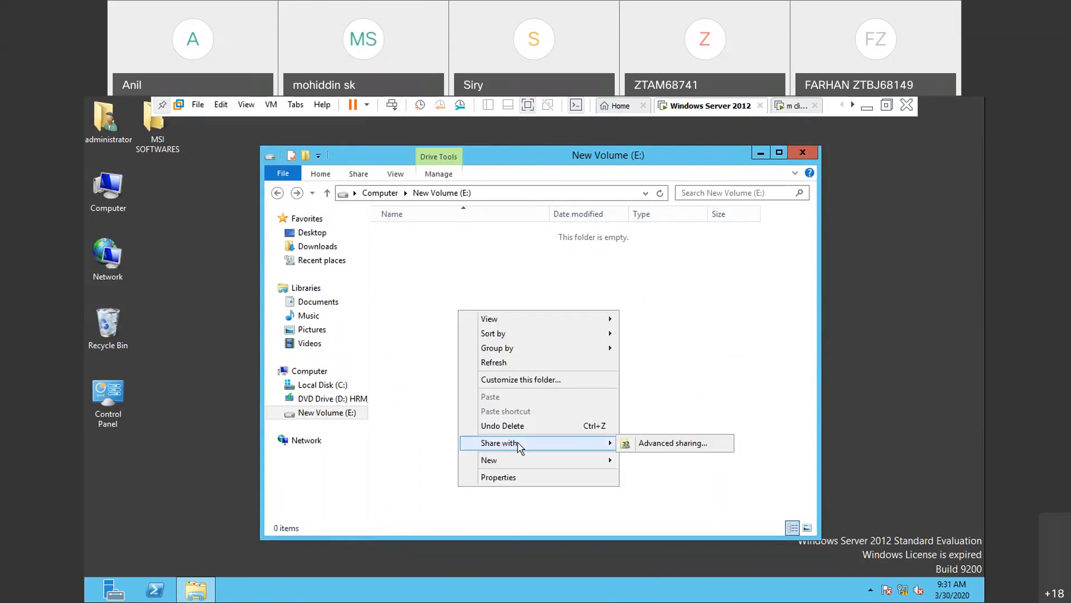
mouse_move(518, 462)
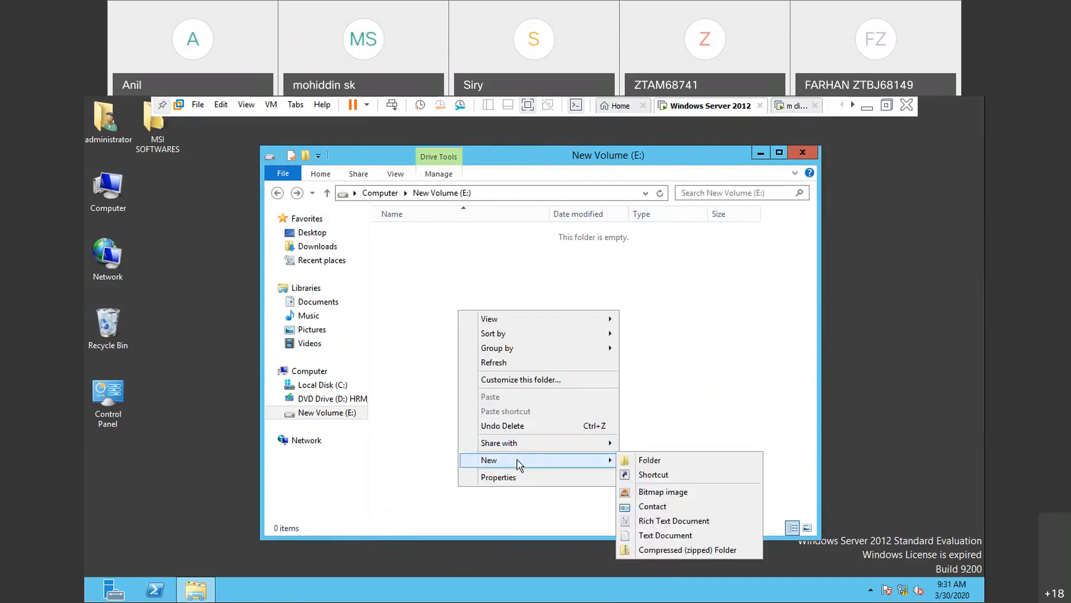
left_click(674, 464)
type("software")
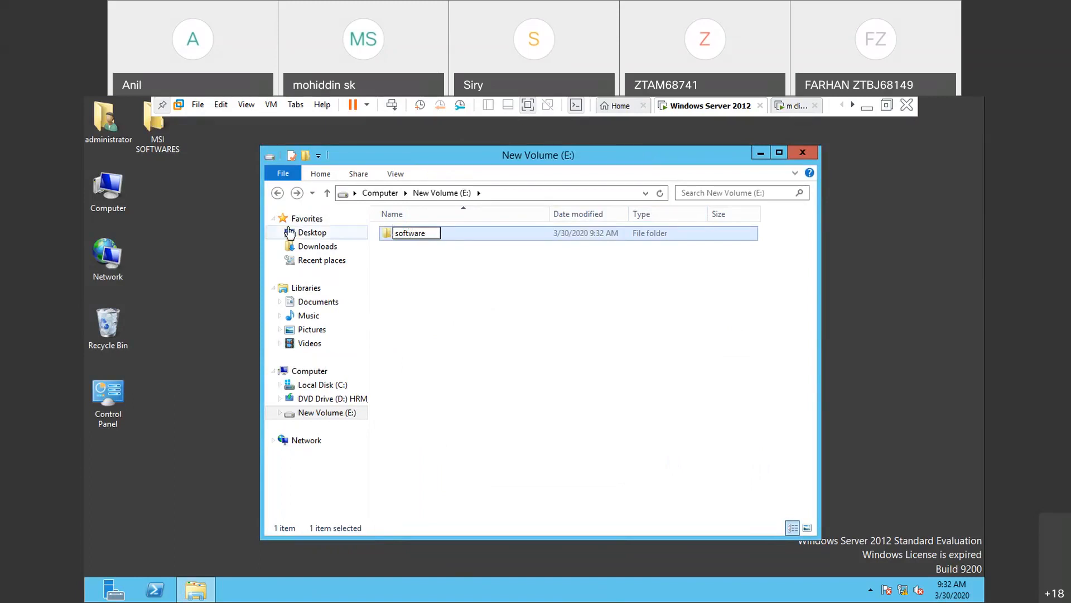
- Copy all five subfolders of the desktop MSI SOFTWARES folder into the new software folder on E:
left_click(158, 141)
double_click(158, 142)
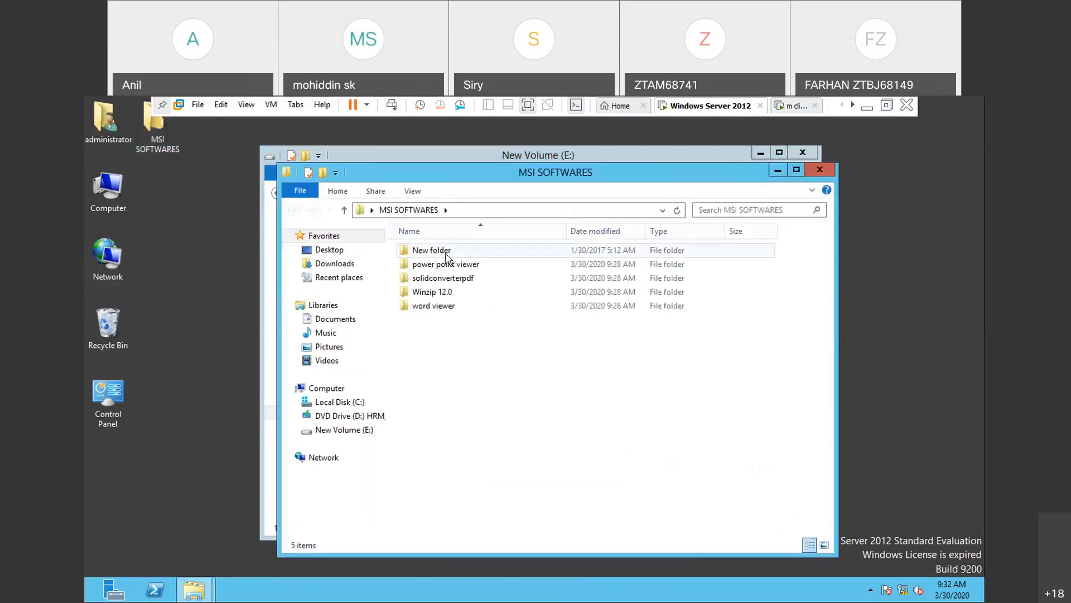
key("ctrl+a")
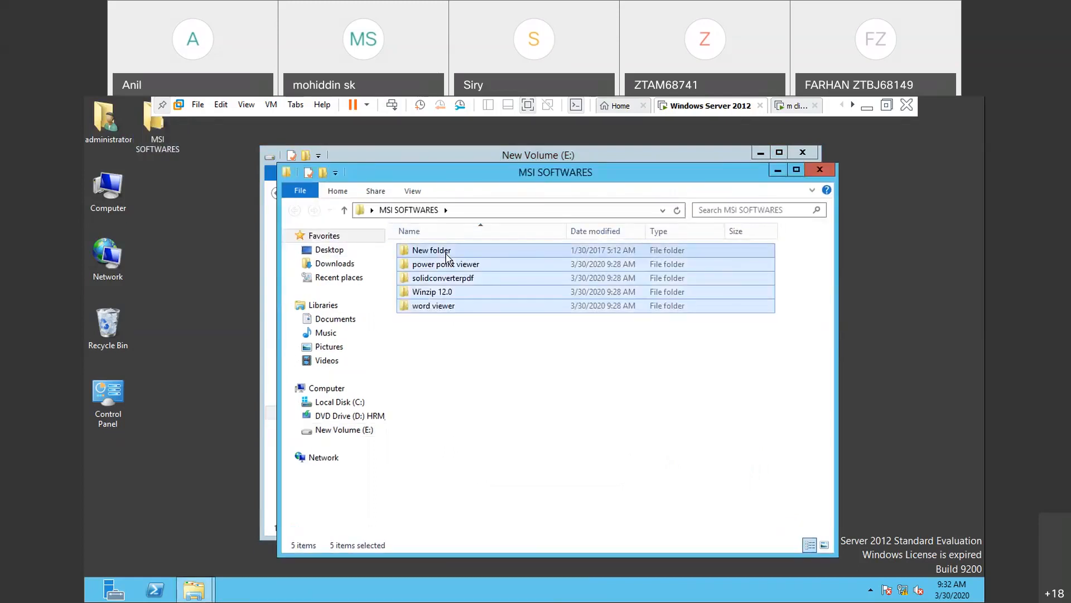
left_click(265, 306)
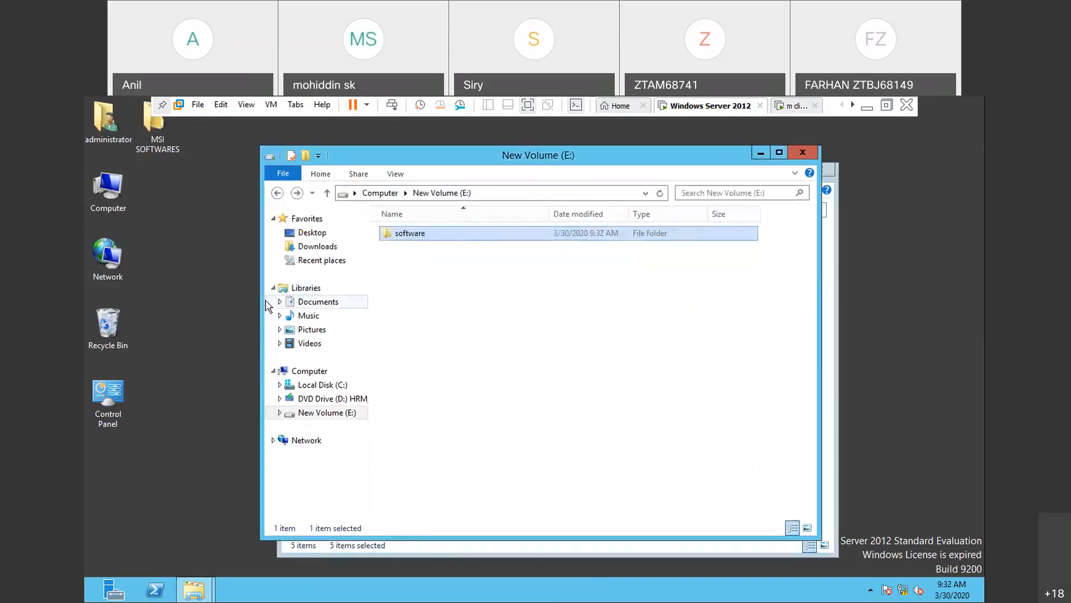
double_click(462, 241)
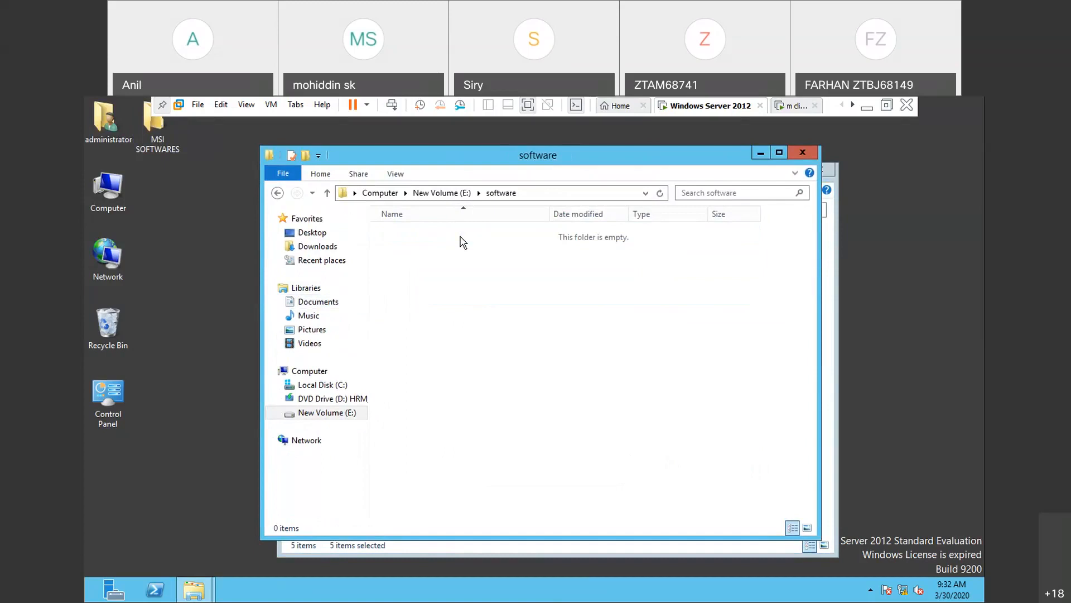
key("ctrl+v")
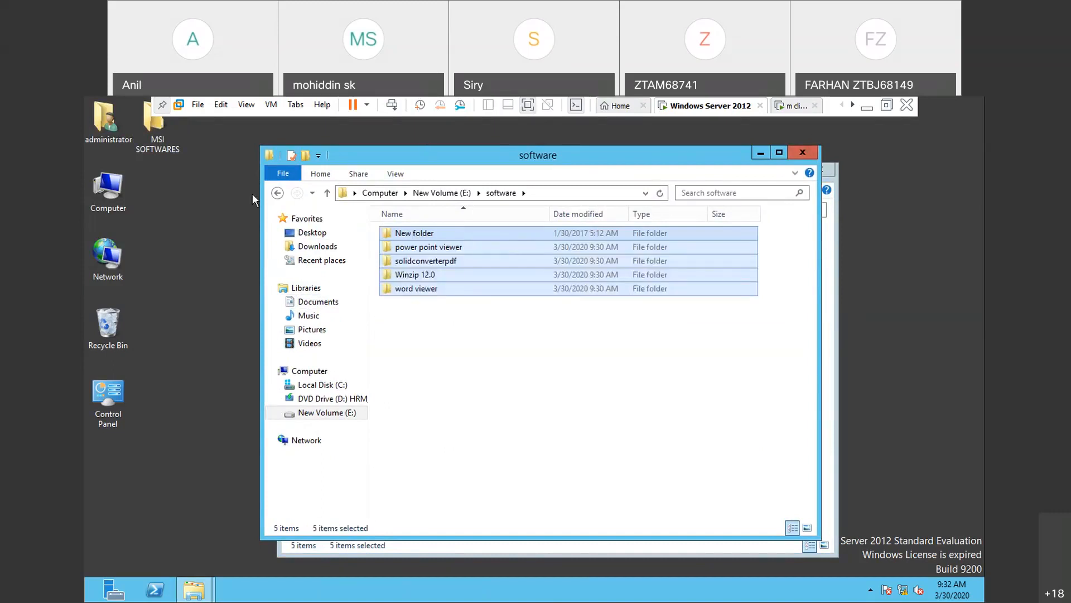
left_click(277, 194)
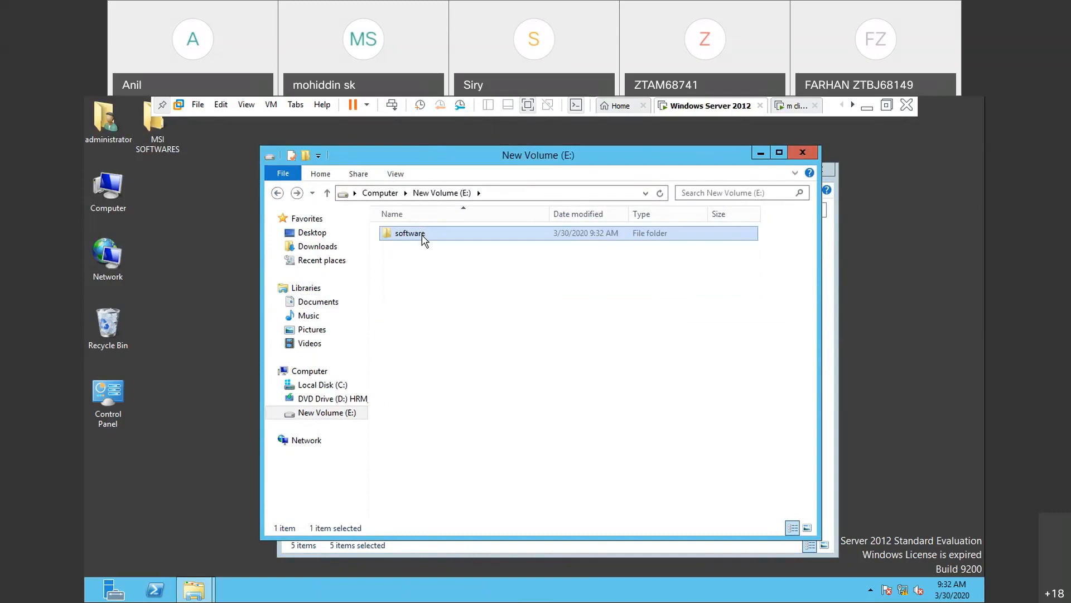
double_click(422, 237)
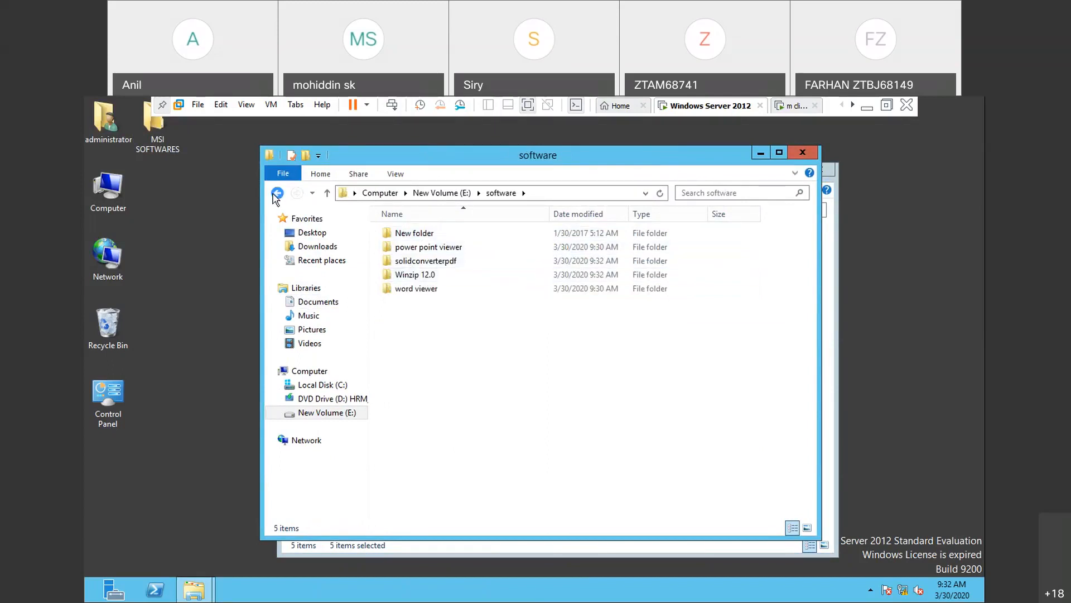
left_click(276, 194)
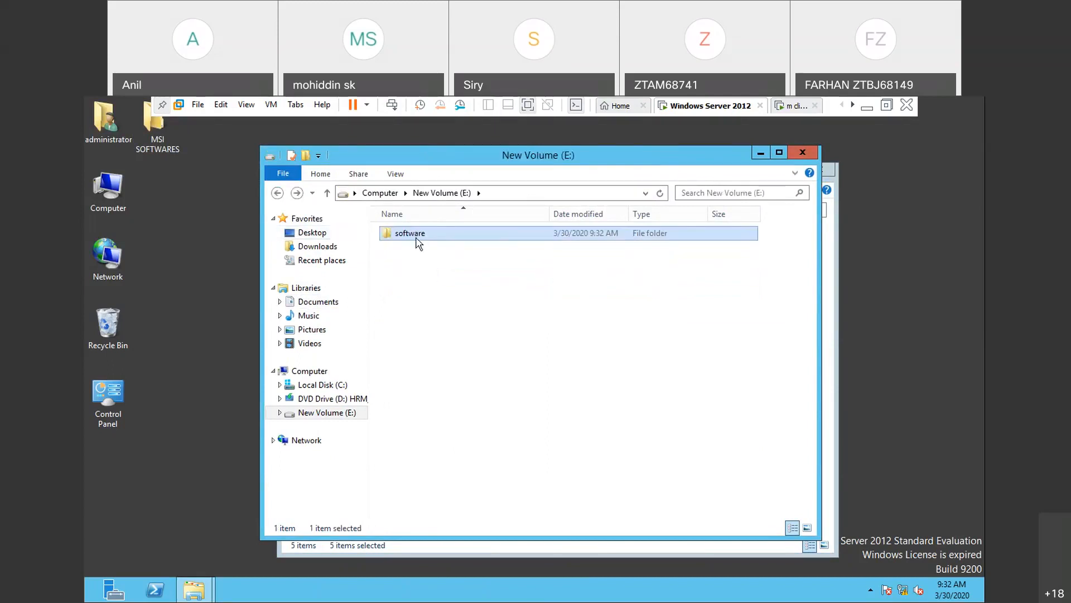
- Share the software folder with Everyone at Read/Write permission, keeping the subfolders' existing settings
right_click(418, 244)
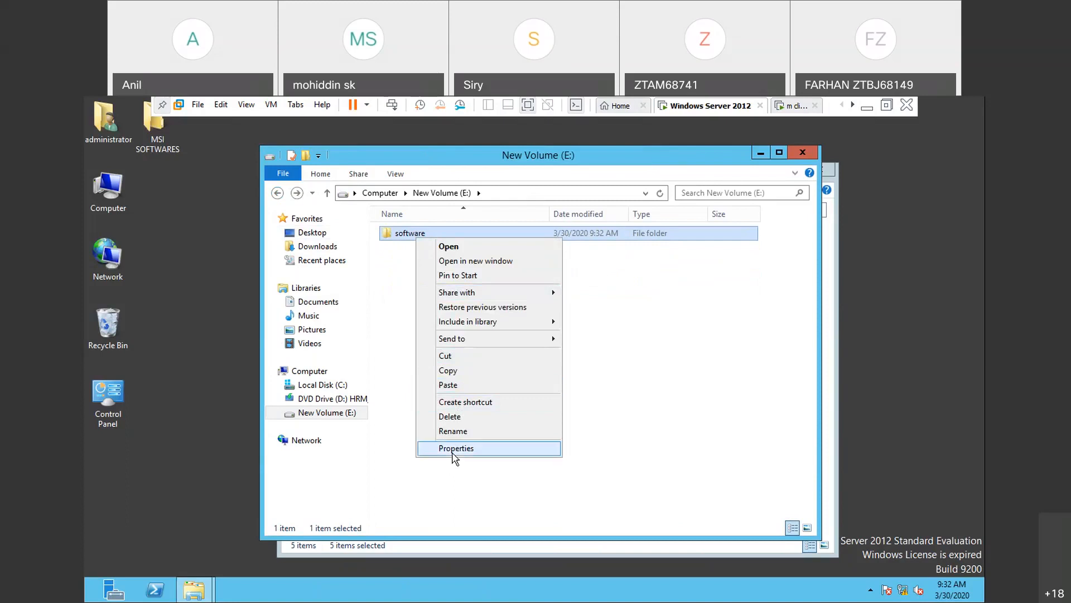
left_click(452, 449)
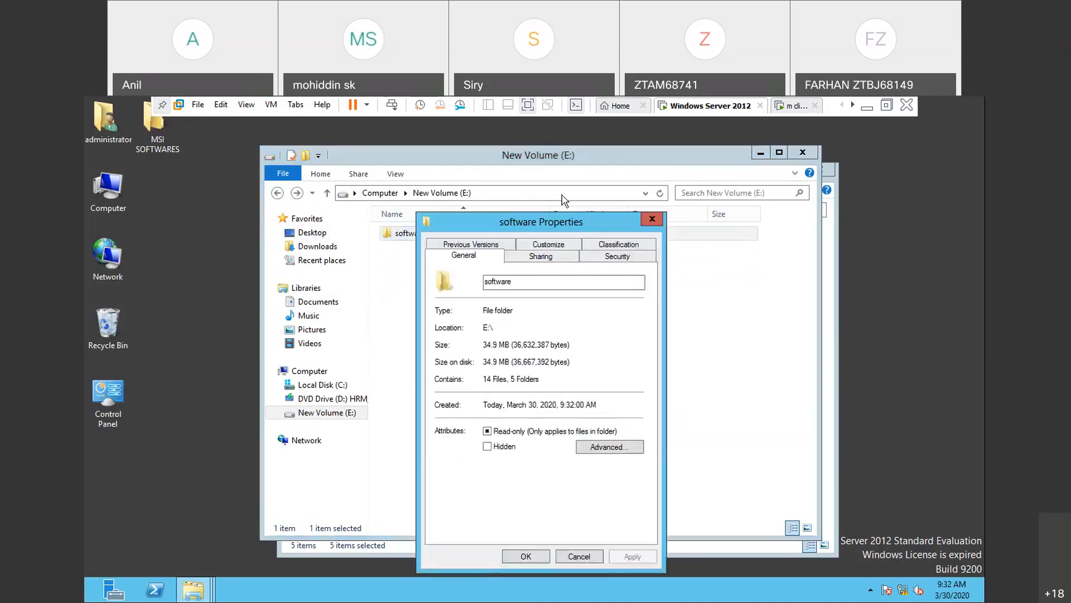
left_click(539, 258)
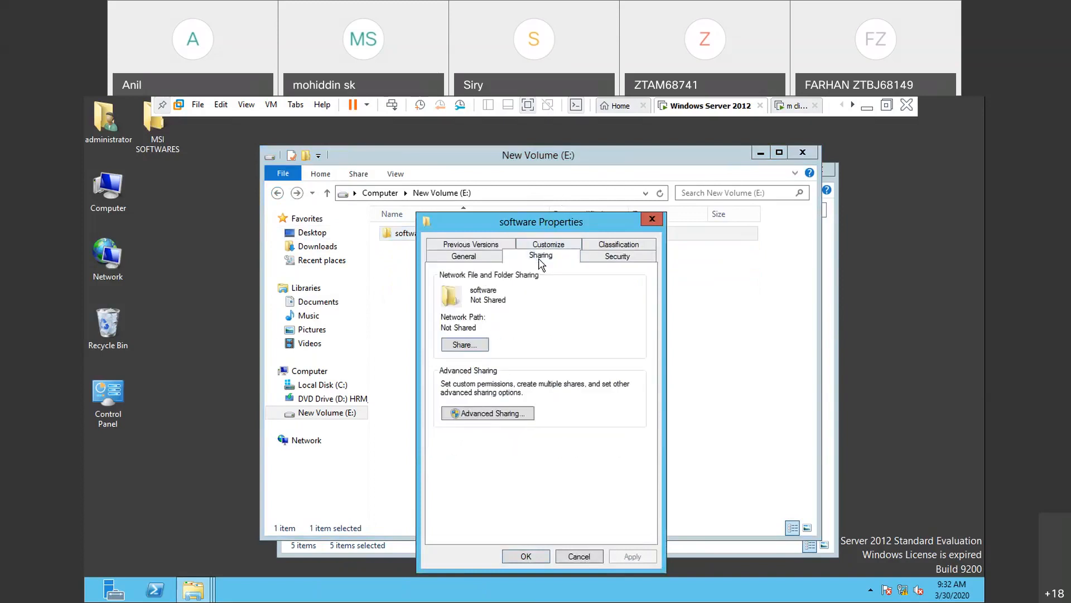
left_click(462, 344)
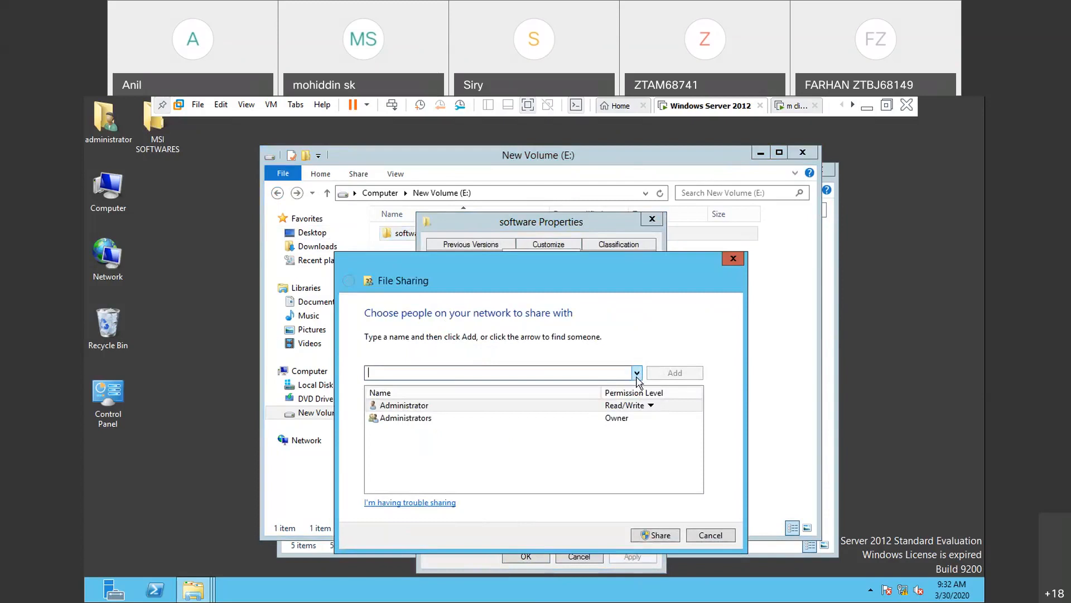
left_click(637, 374)
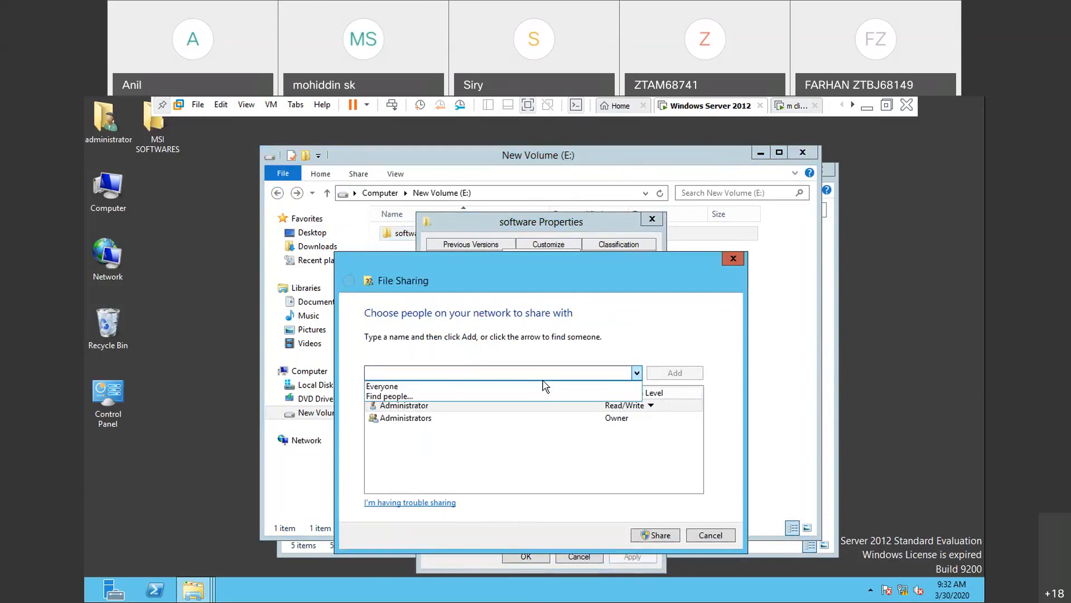
left_click(397, 386)
left_click(693, 378)
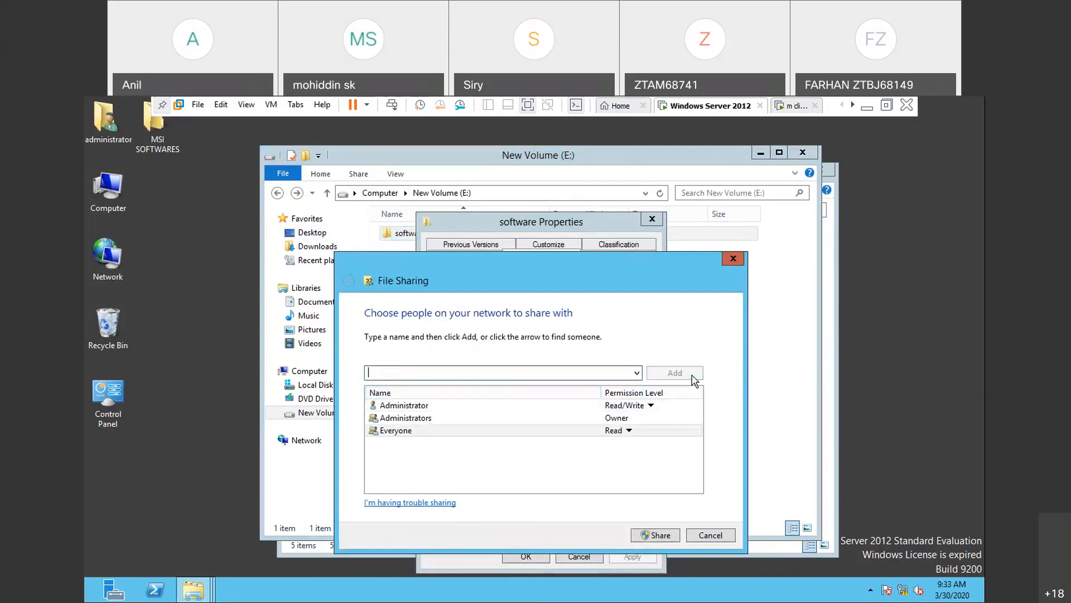
left_click(629, 431)
left_click(655, 448)
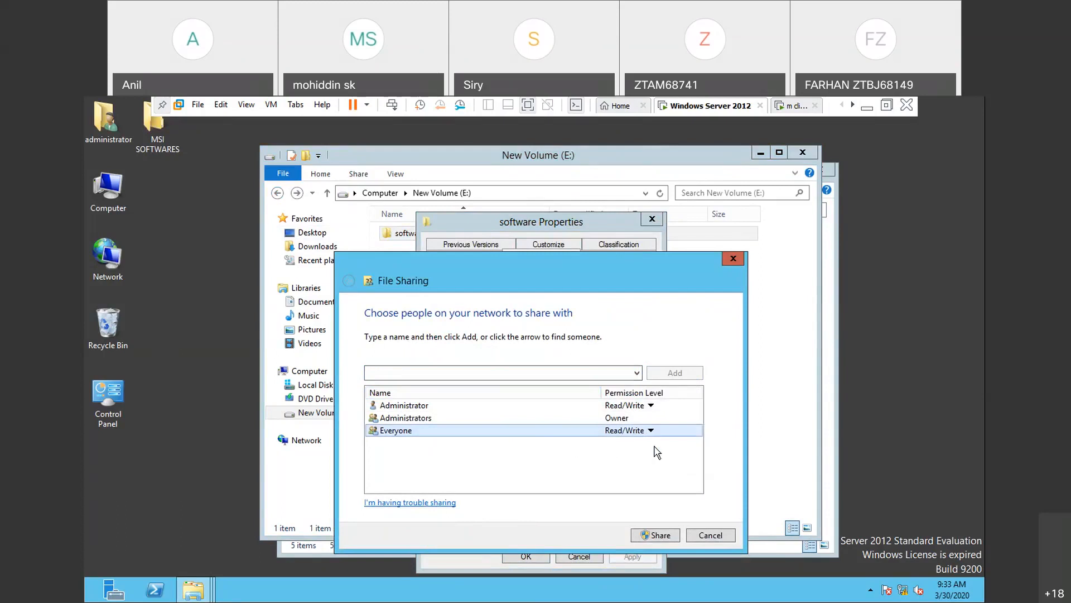
left_click(657, 536)
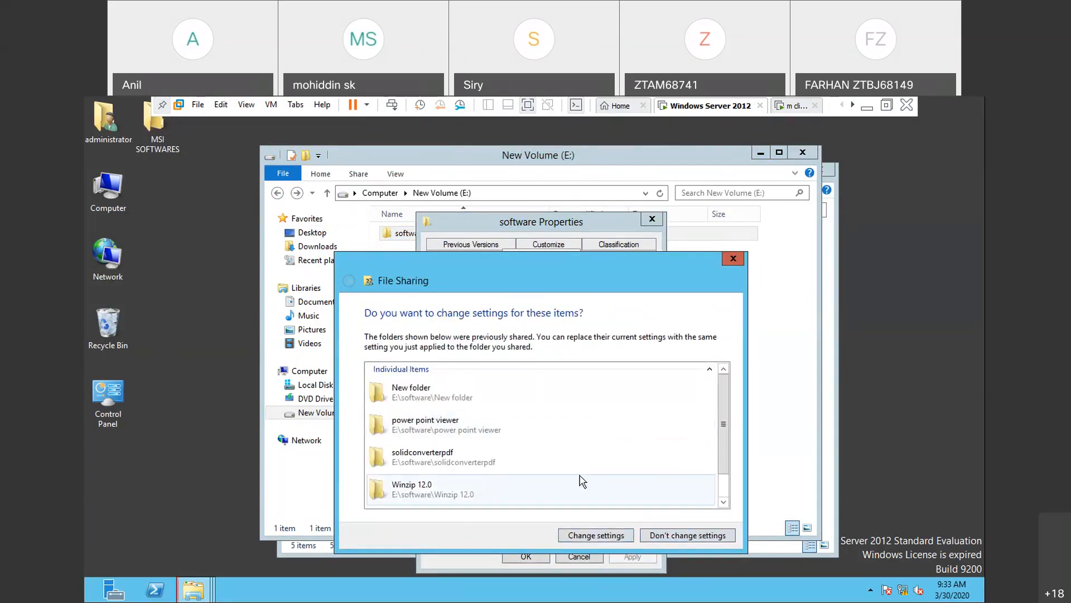
left_click(672, 537)
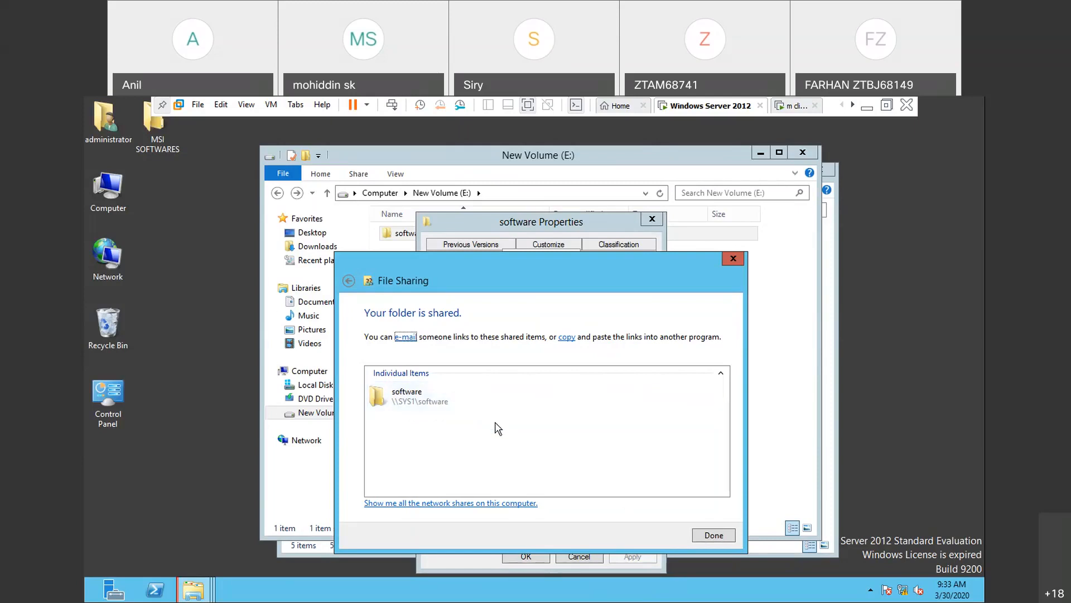
- Finish the sharing wizard, then close the software folder properties and both Explorer windows
left_click(714, 536)
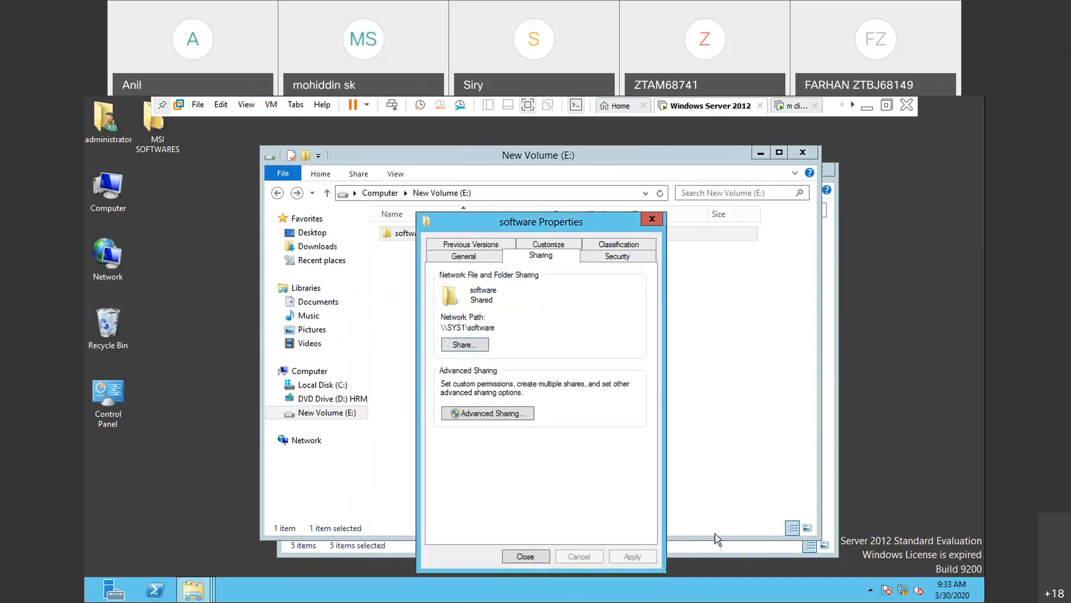
left_click(524, 557)
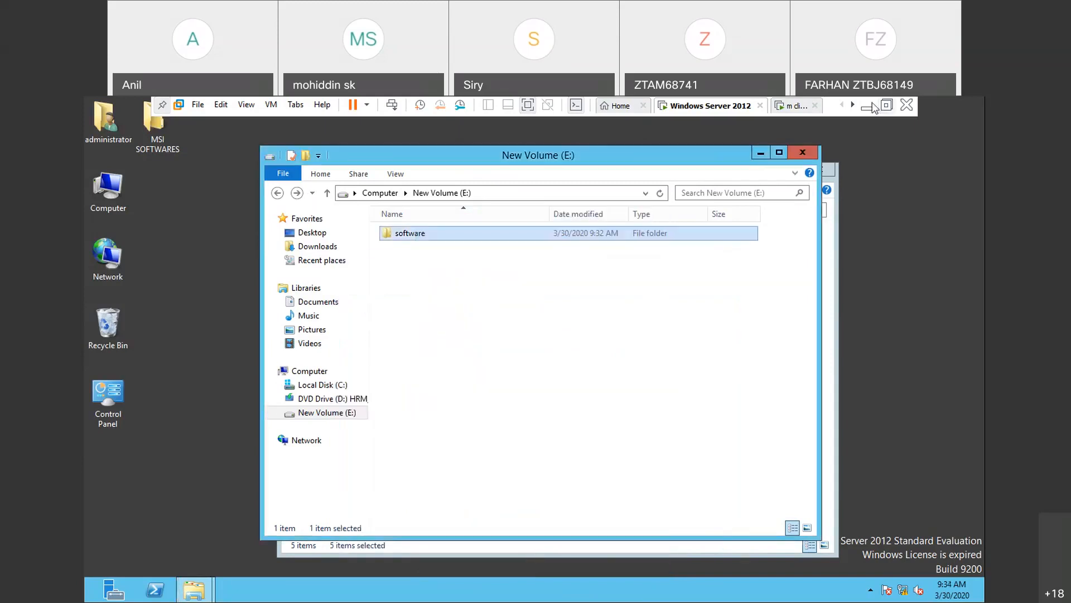
left_click(805, 153)
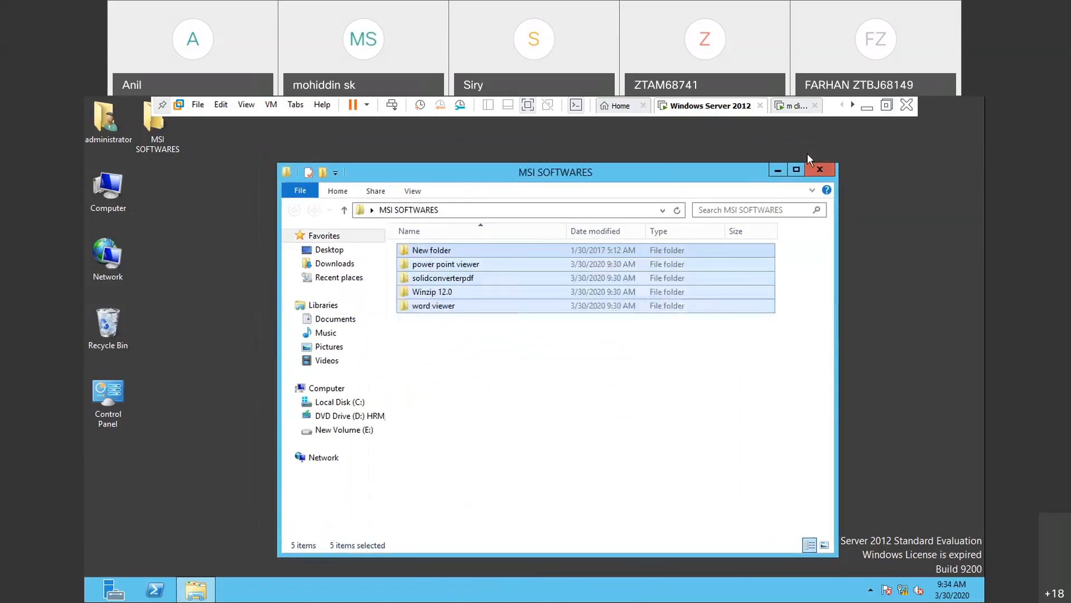
left_click(831, 169)
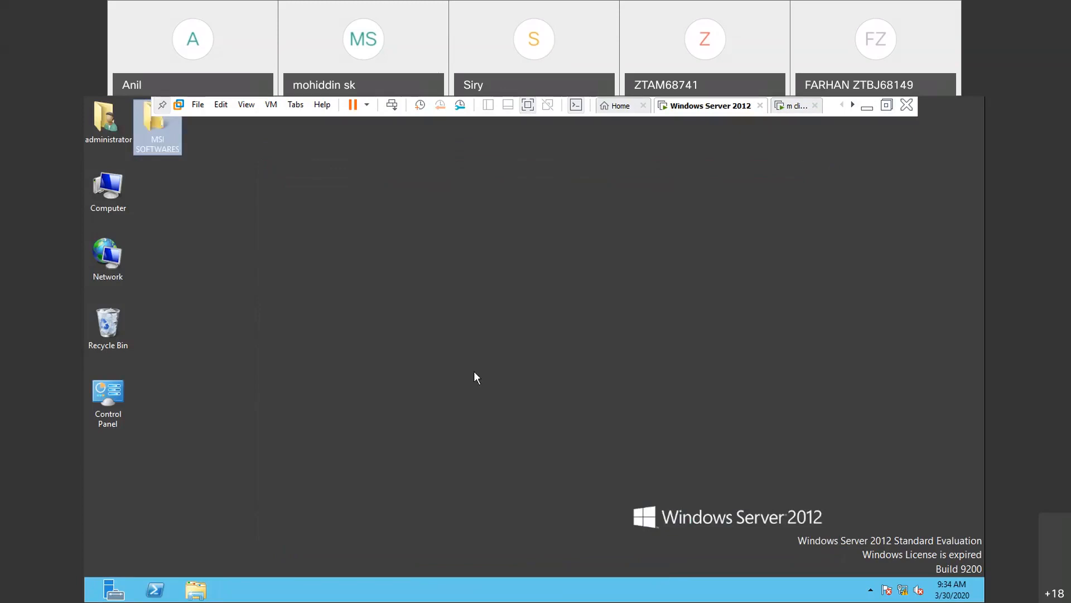
- Open Group Policy Management from Server Manager's tools
left_click(119, 592)
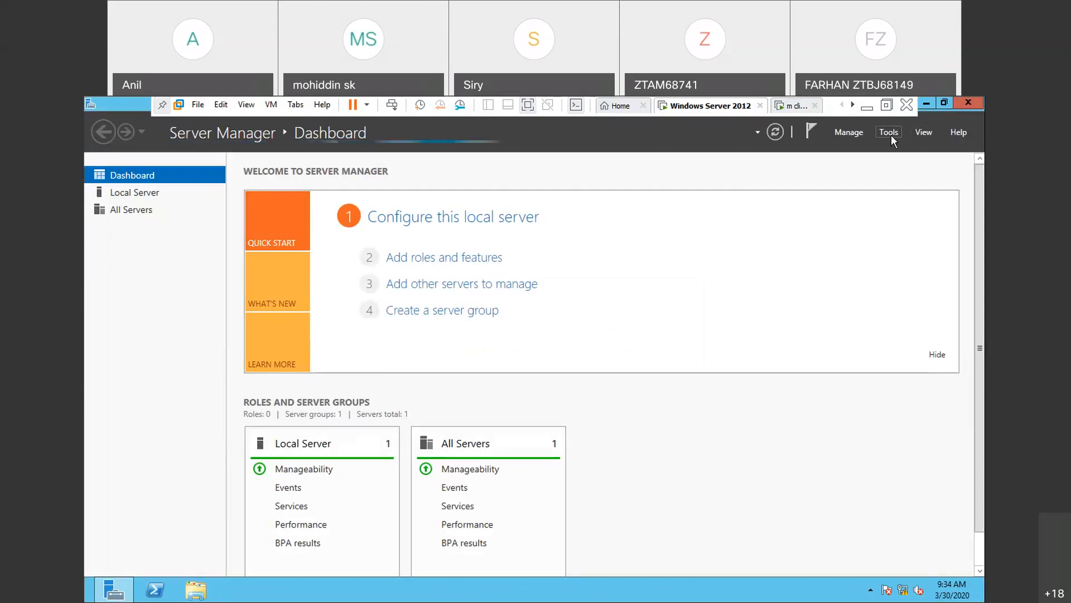
left_click(892, 135)
left_click(891, 135)
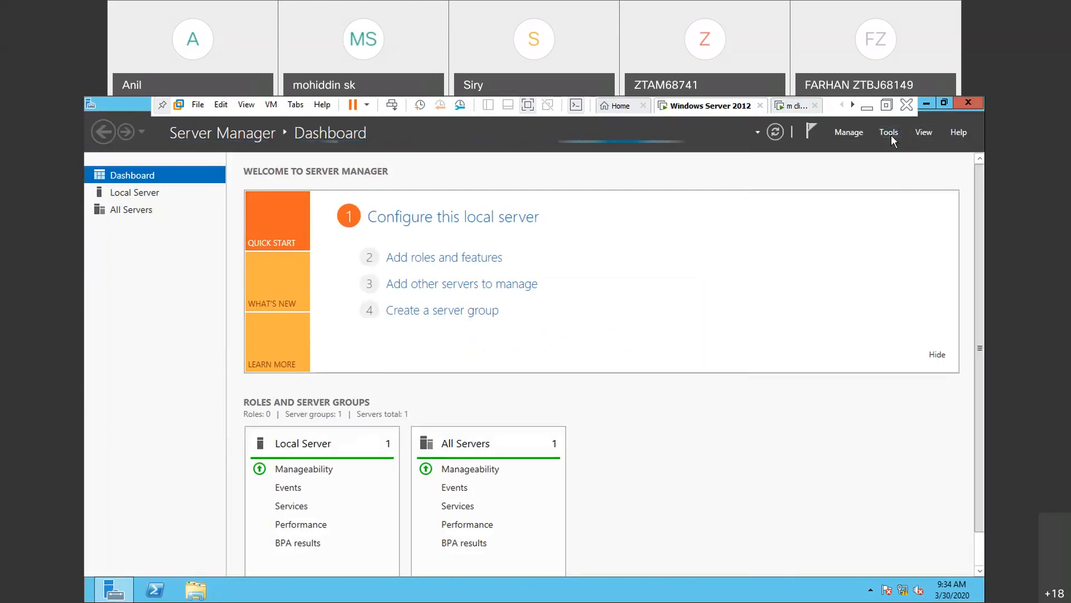
left_click(891, 134)
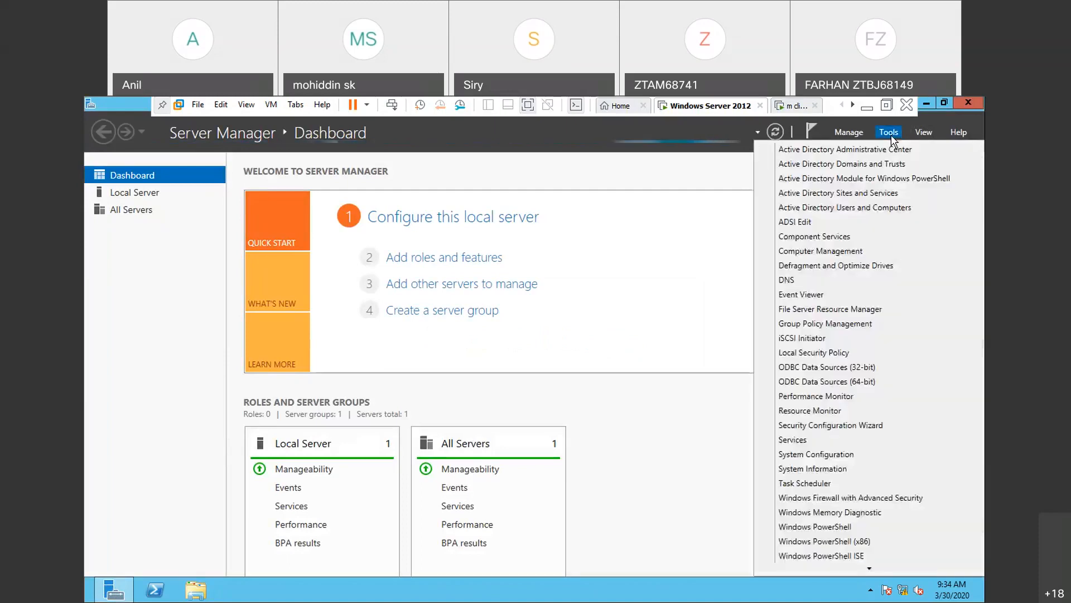
left_click(815, 323)
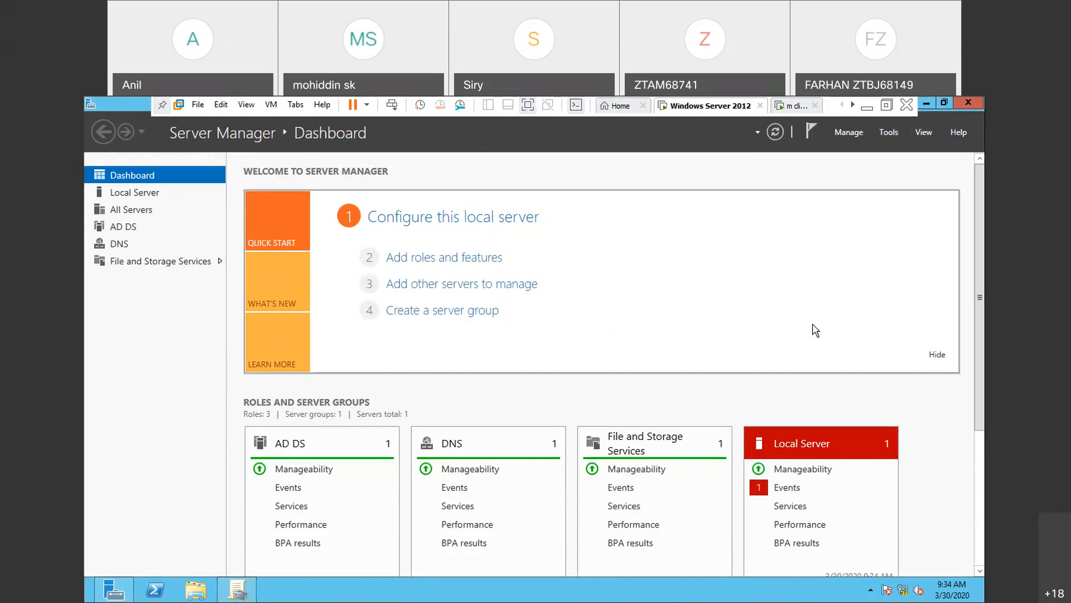
left_click(238, 593)
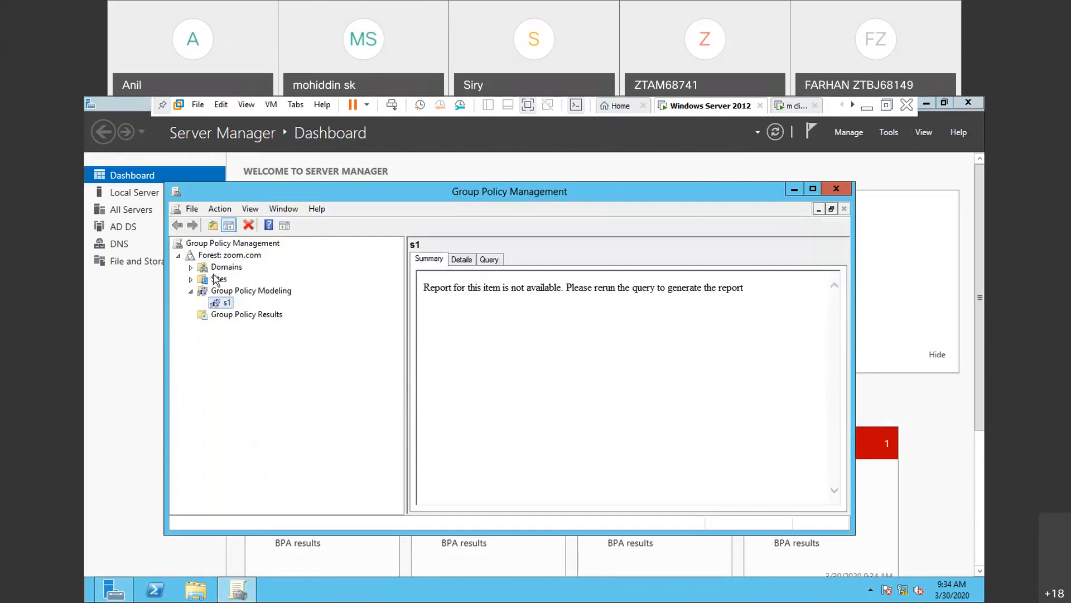
- Create a GPO named deploy the s/w and link it to the sales OU of zoom.com
left_click(191, 267)
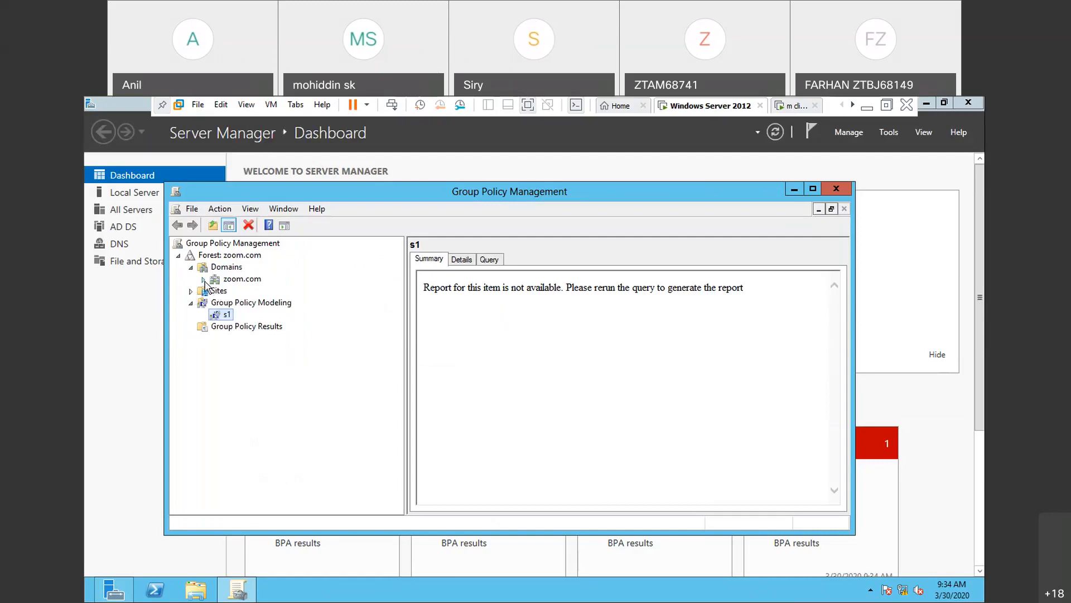
left_click(205, 279)
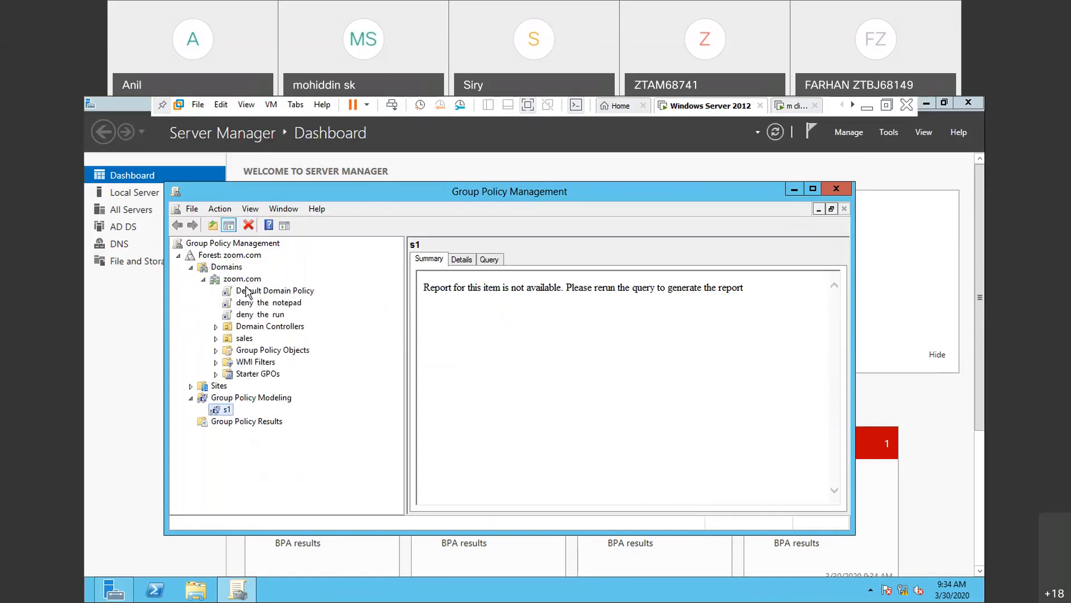
left_click(216, 338)
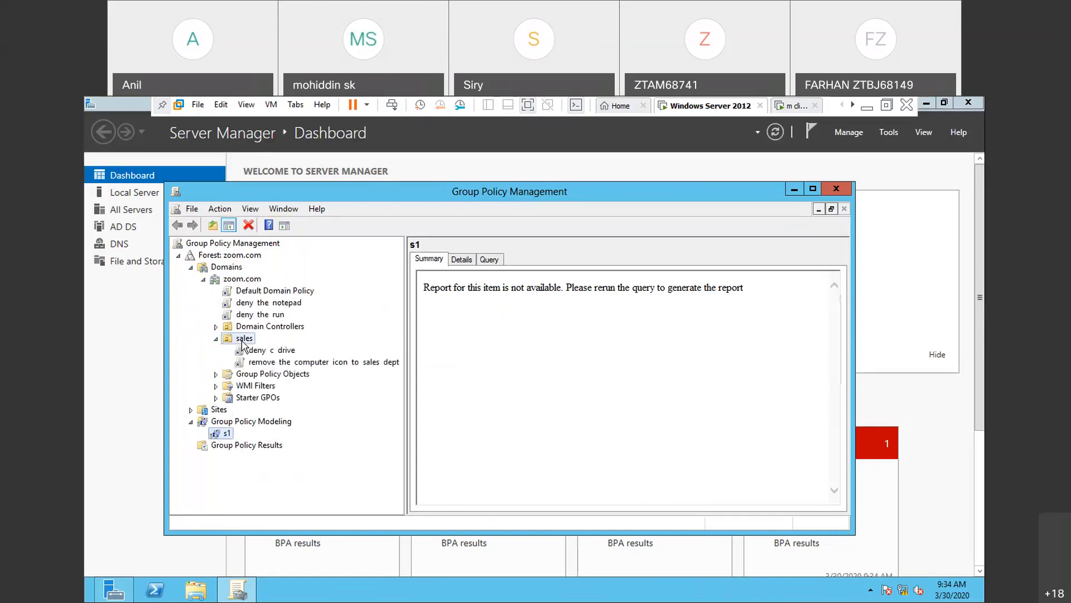
left_click(243, 340)
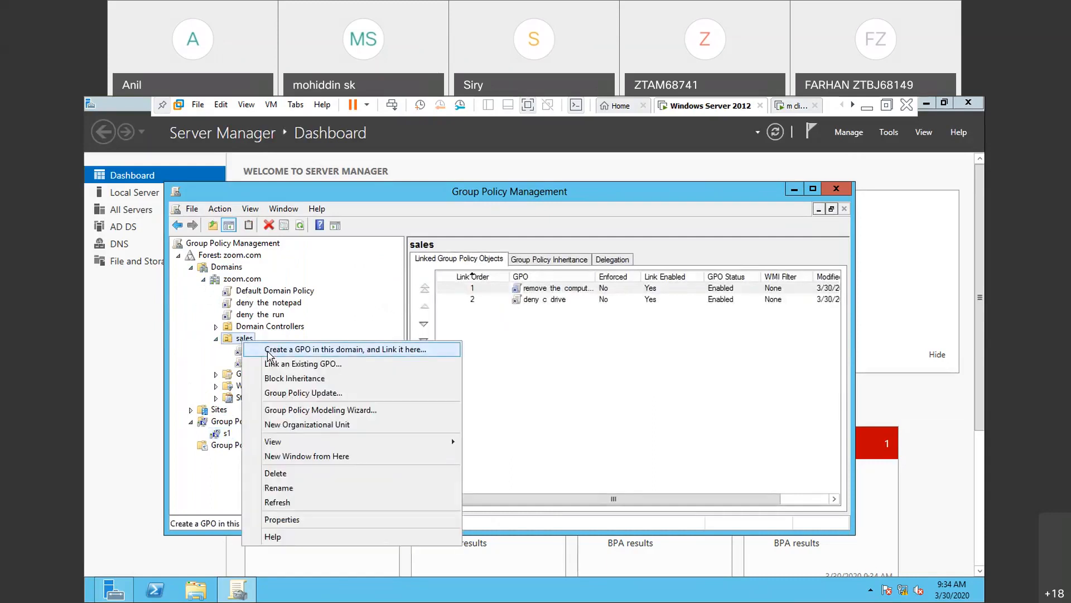
left_click(268, 350)
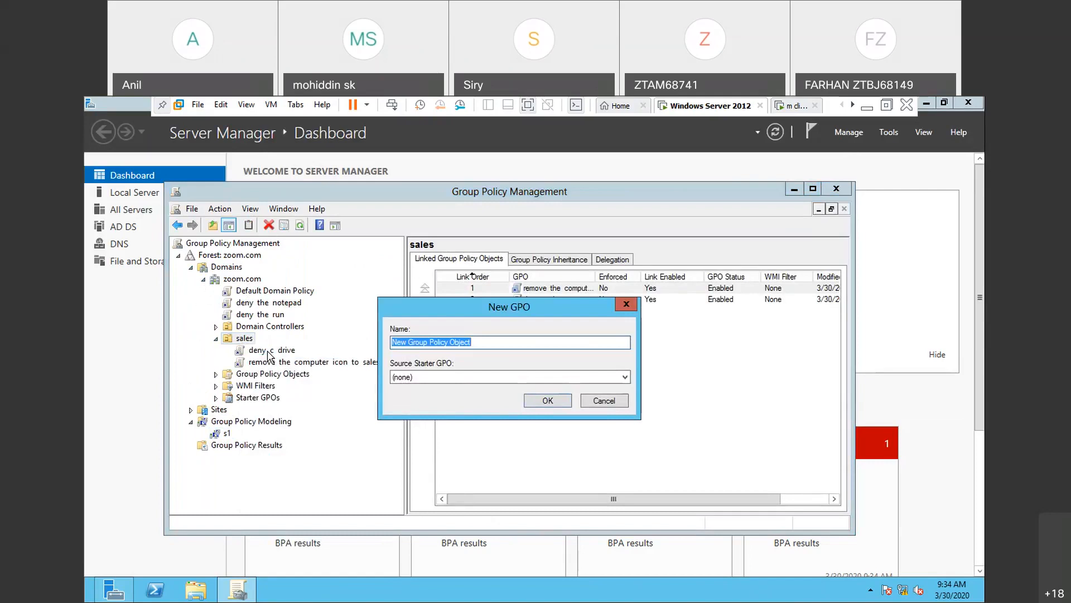
type("deploy the")
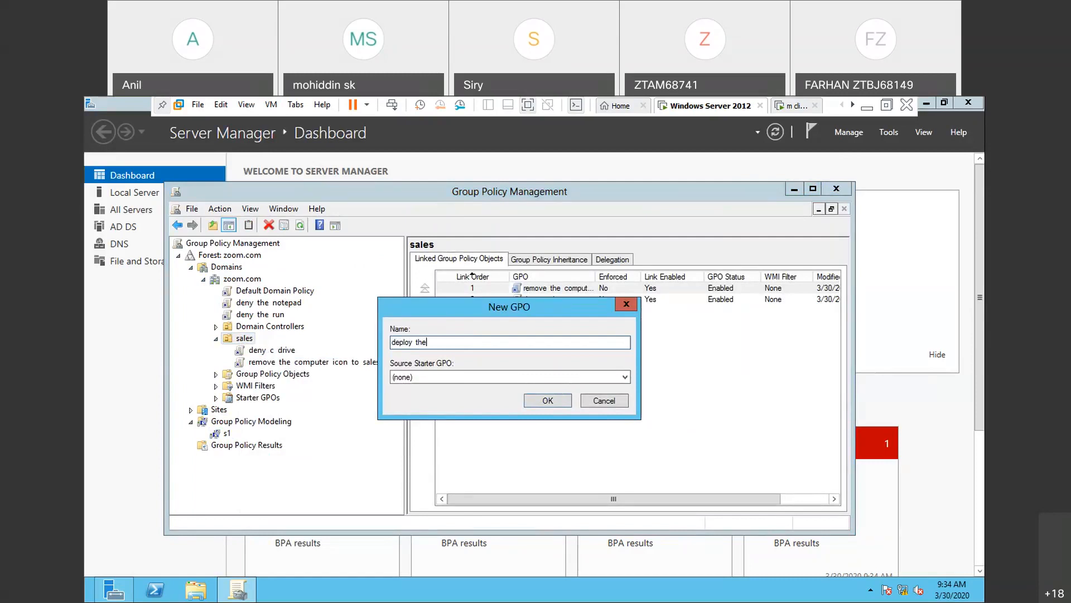
type(" s/w")
left_click(548, 400)
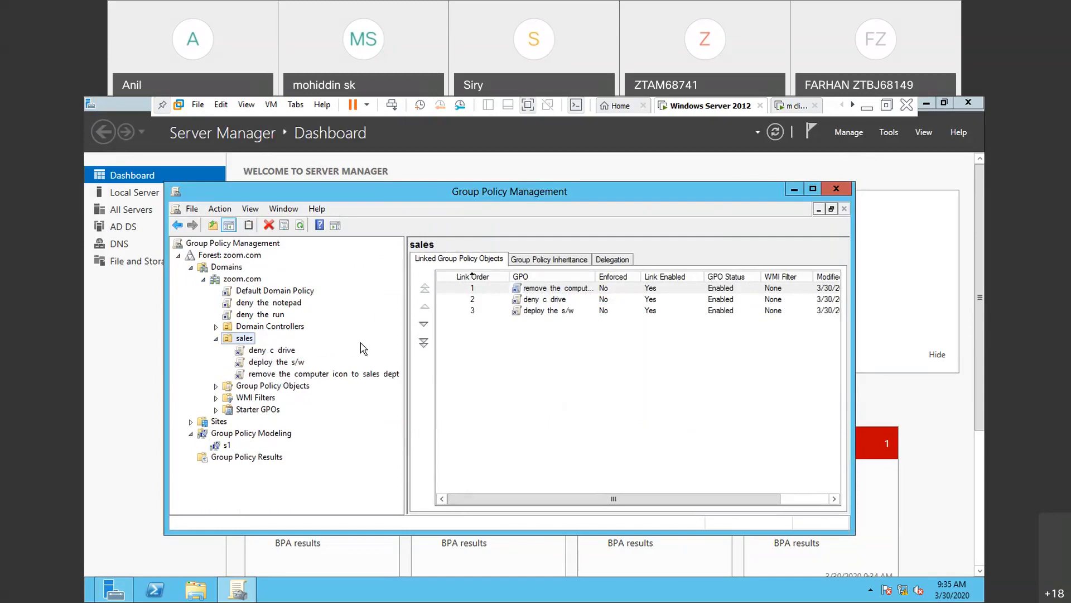
- Open the deploy the s/w GPO in the Group Policy Management Editor
left_click(275, 362)
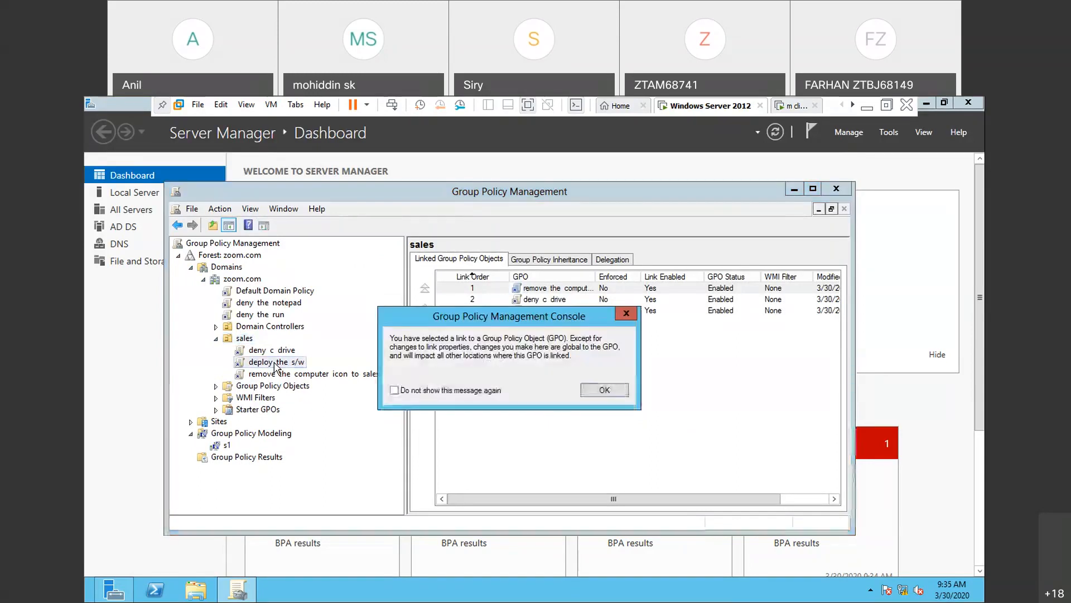
left_click(627, 316)
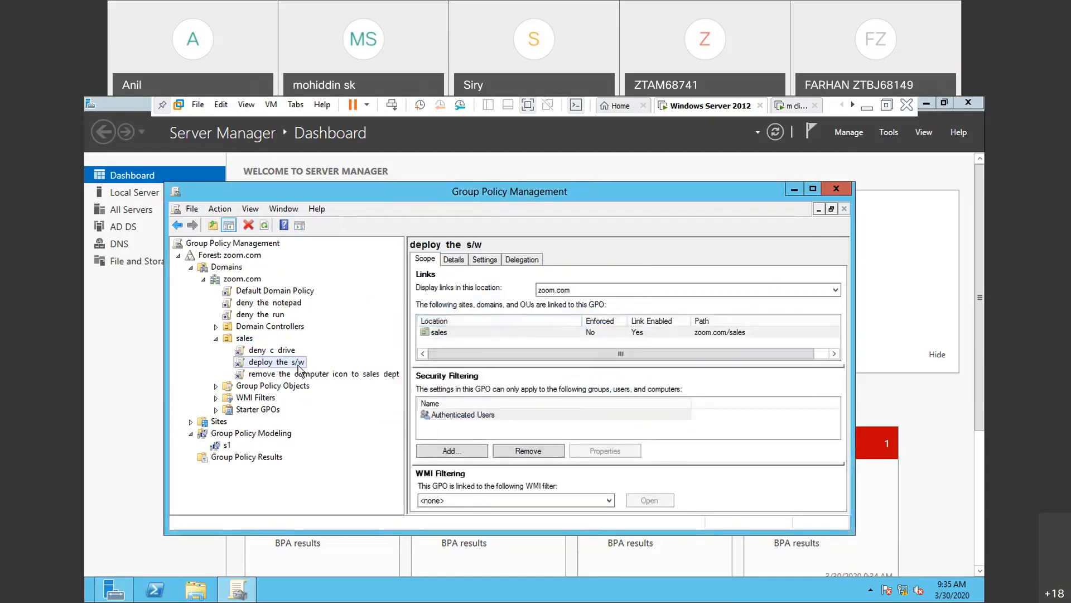
right_click(300, 370)
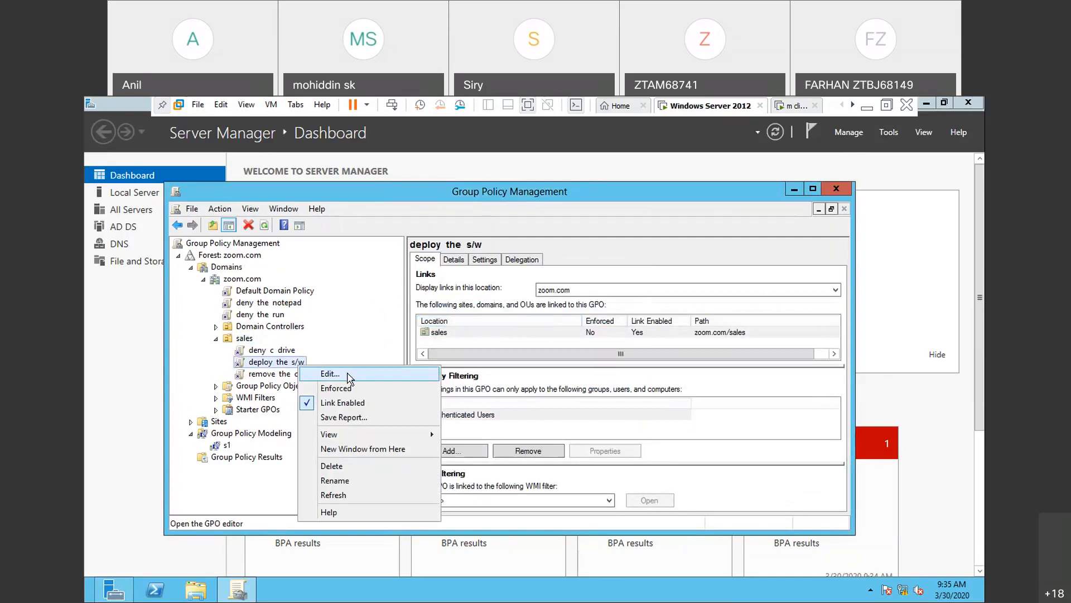
left_click(349, 375)
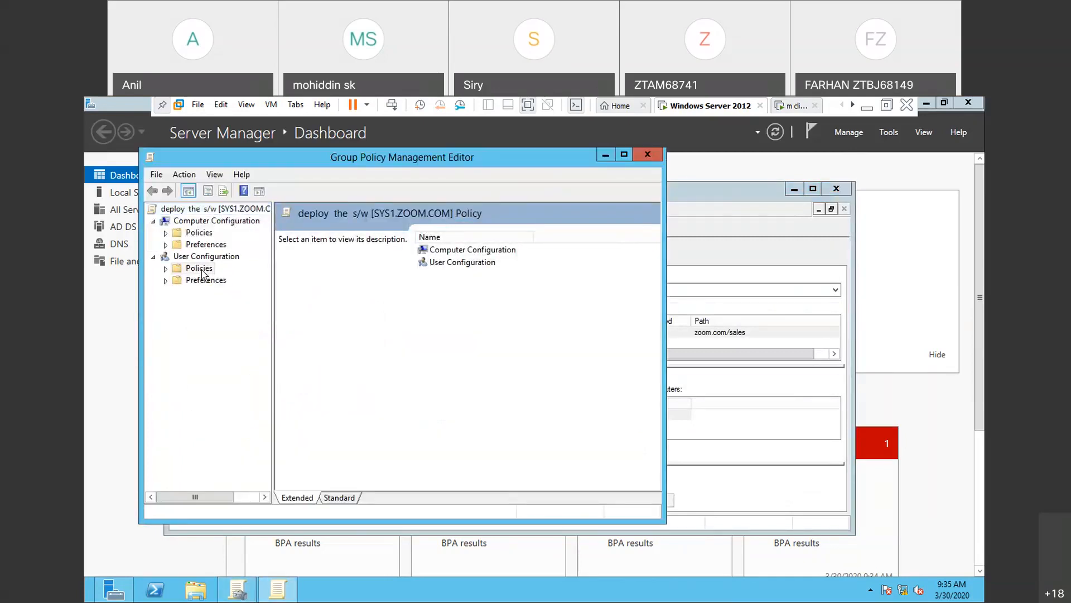
- Under User Configuration policies, add a new package to Software installation in Software Settings
double_click(200, 269)
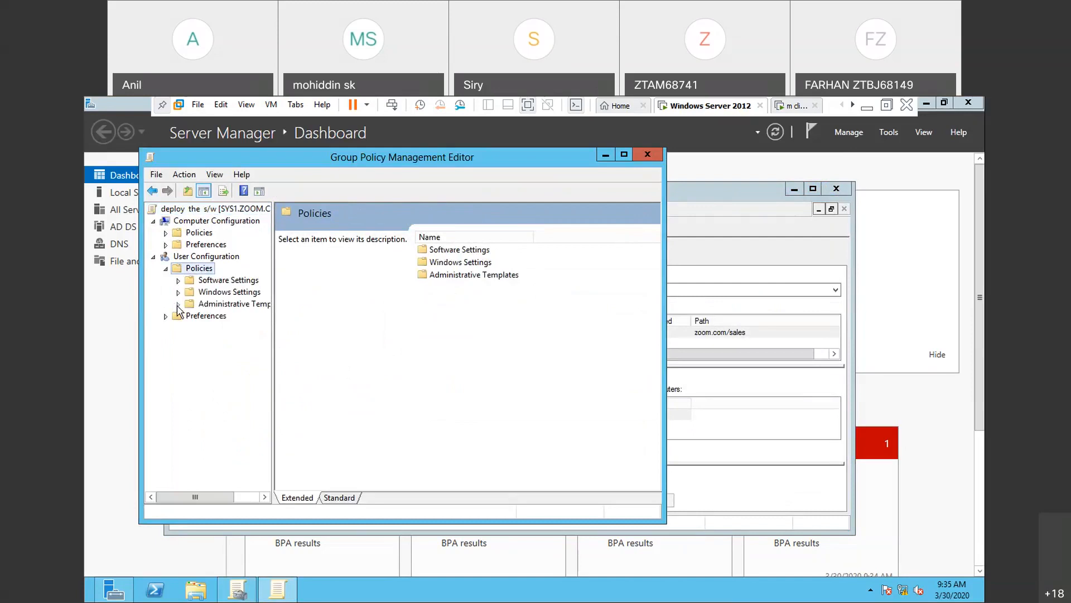
left_click(178, 305)
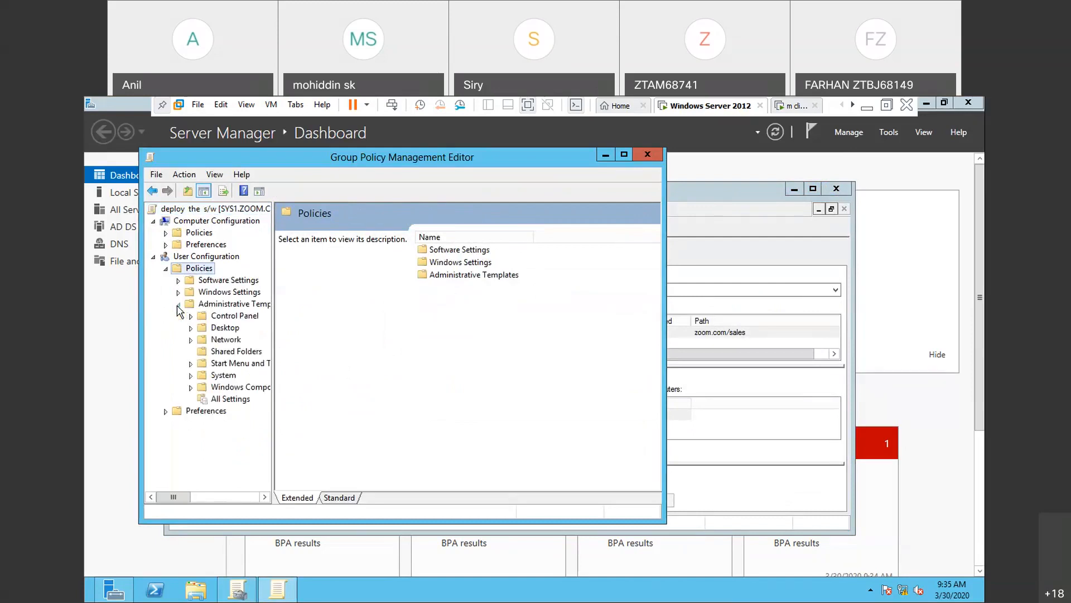
left_click_drag(274, 343, 319, 345)
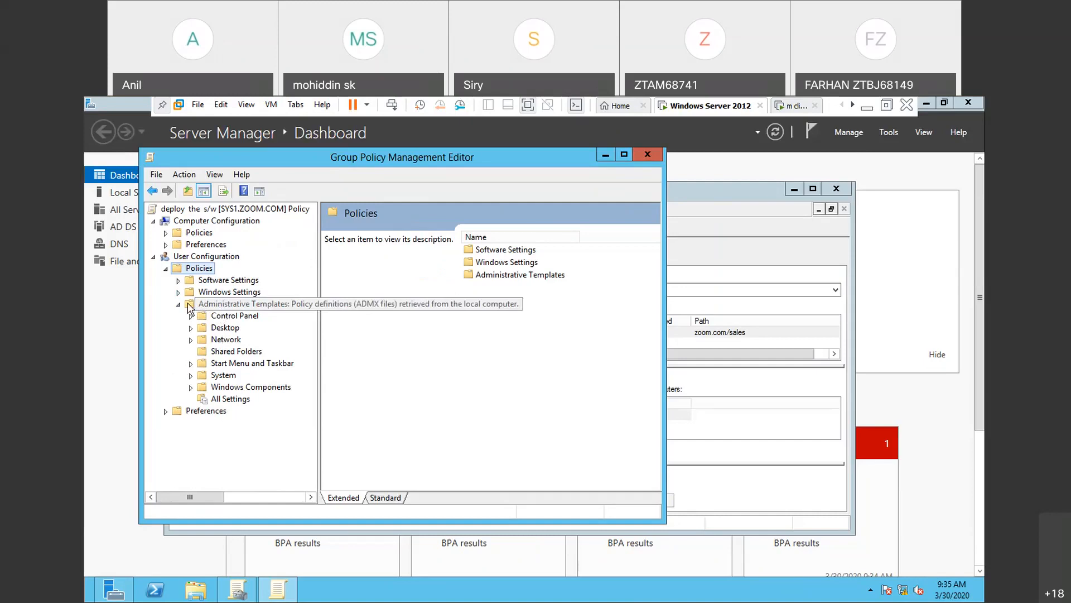
double_click(187, 272)
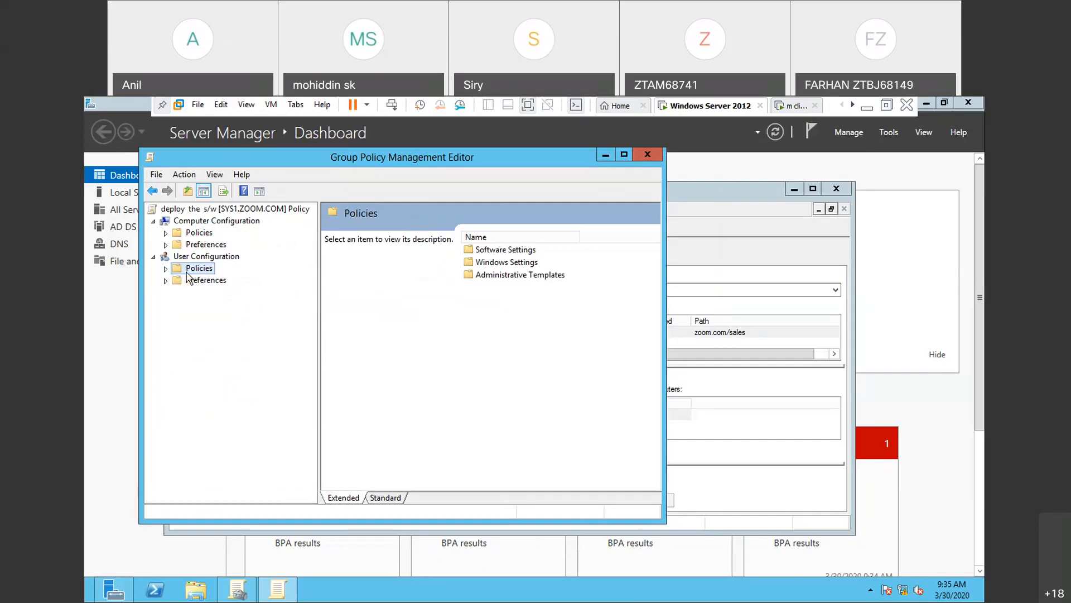
double_click(190, 273)
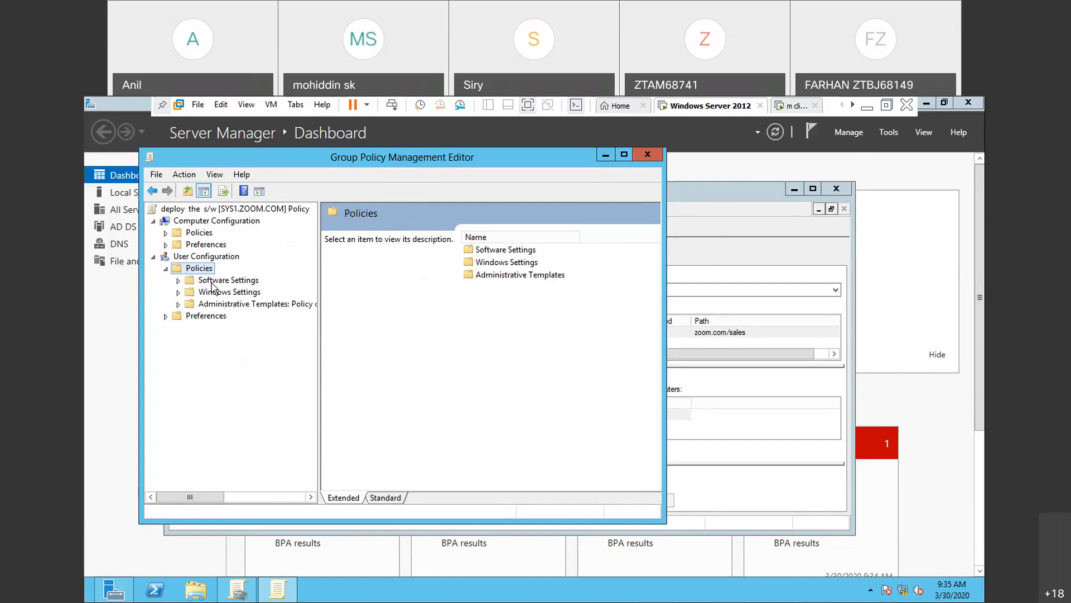
double_click(212, 282)
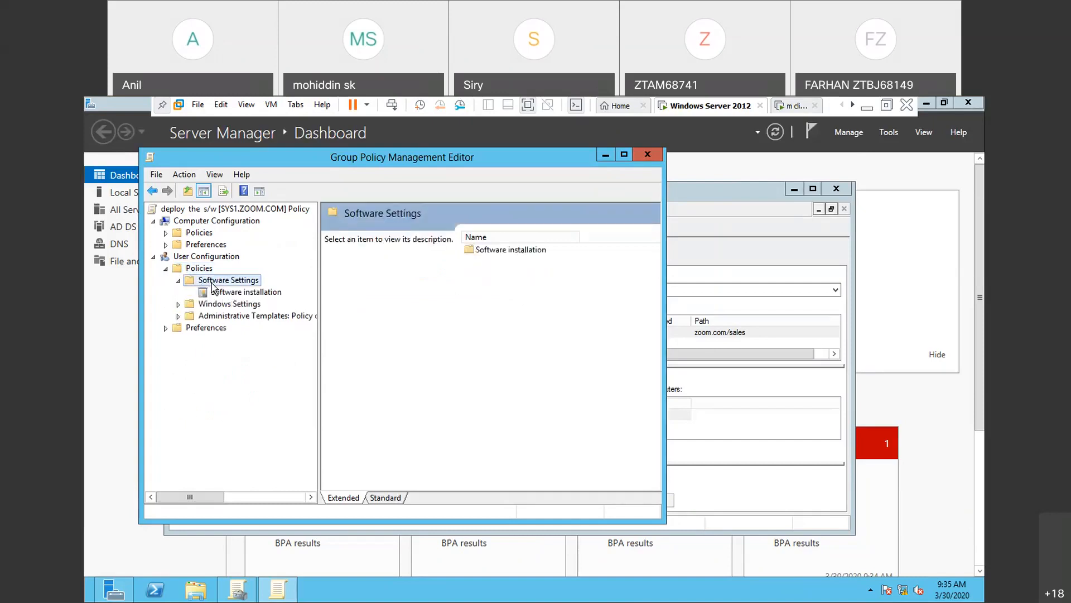
right_click(245, 293)
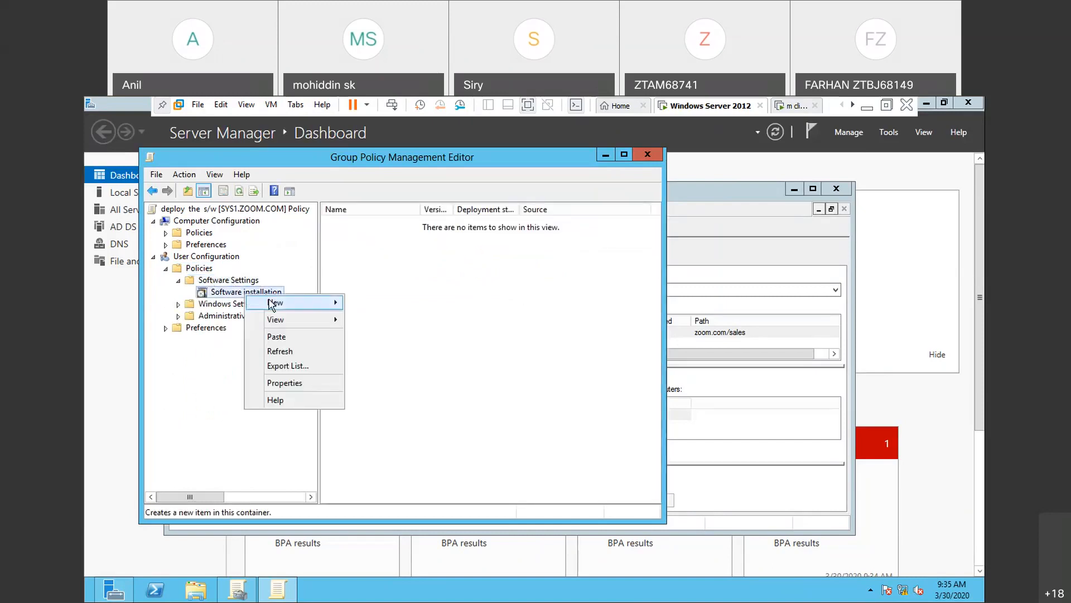
mouse_move(272, 306)
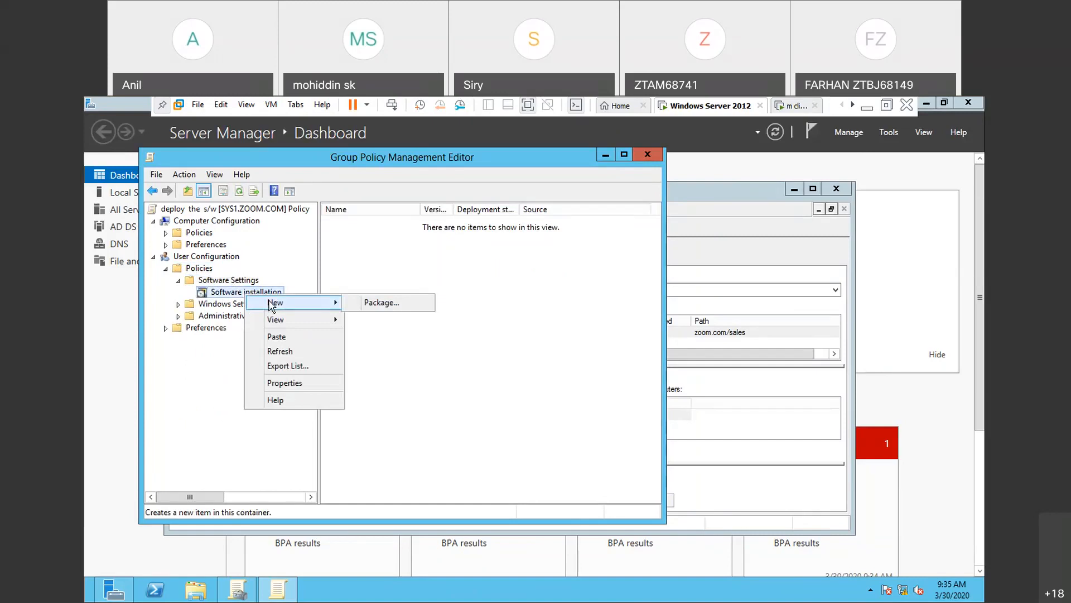
left_click(421, 309)
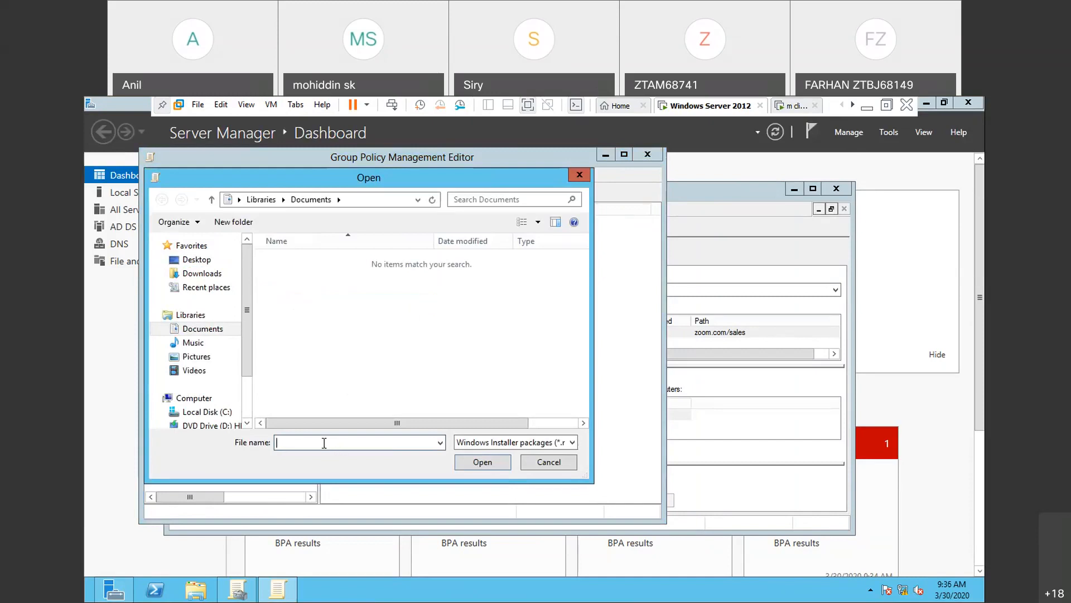
- Browse to the \\sys1\software\power point viewer share folder and open the PPVIEWER installer package
type("\\\\")
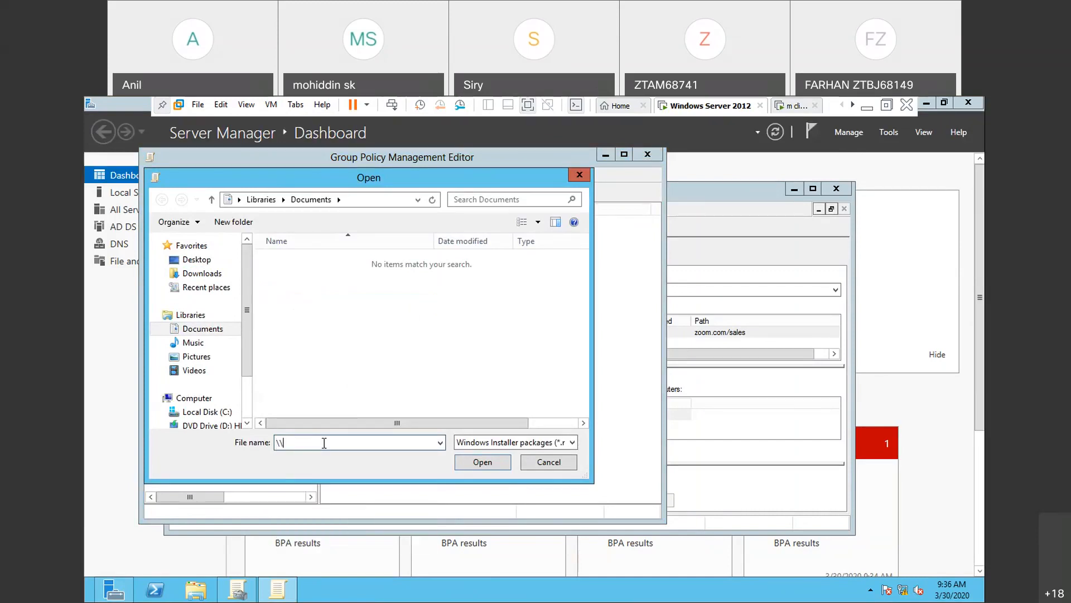
type("sys")
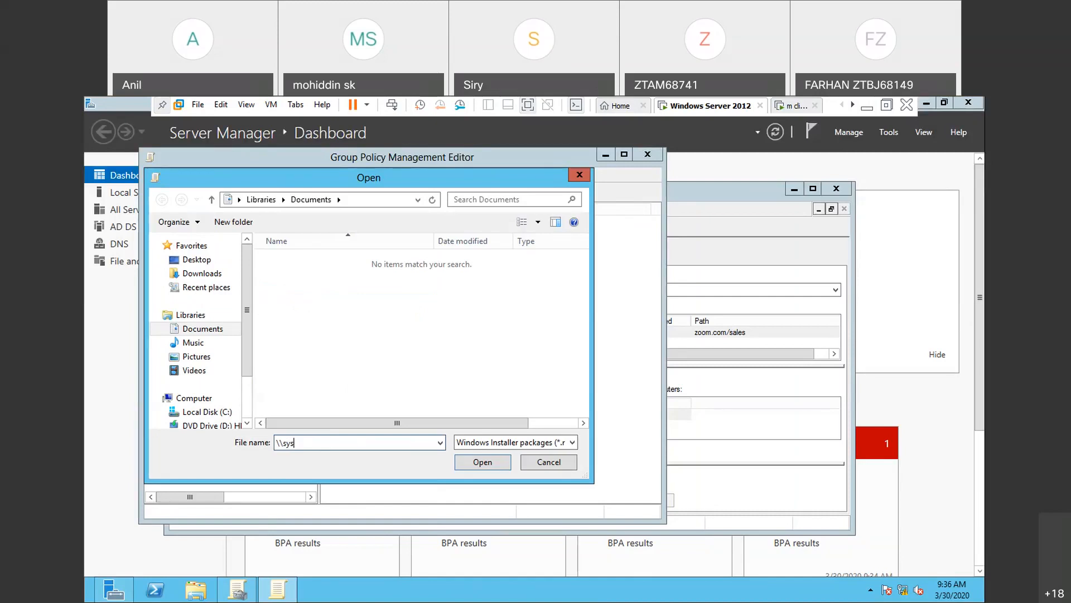
type("1\\")
key("Down")
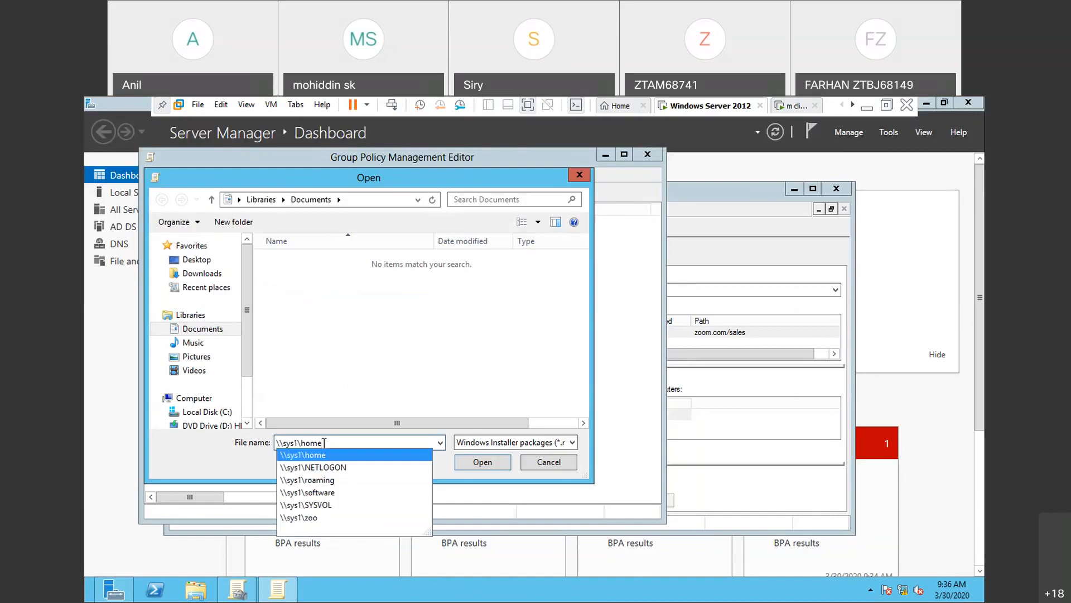
key("Down")
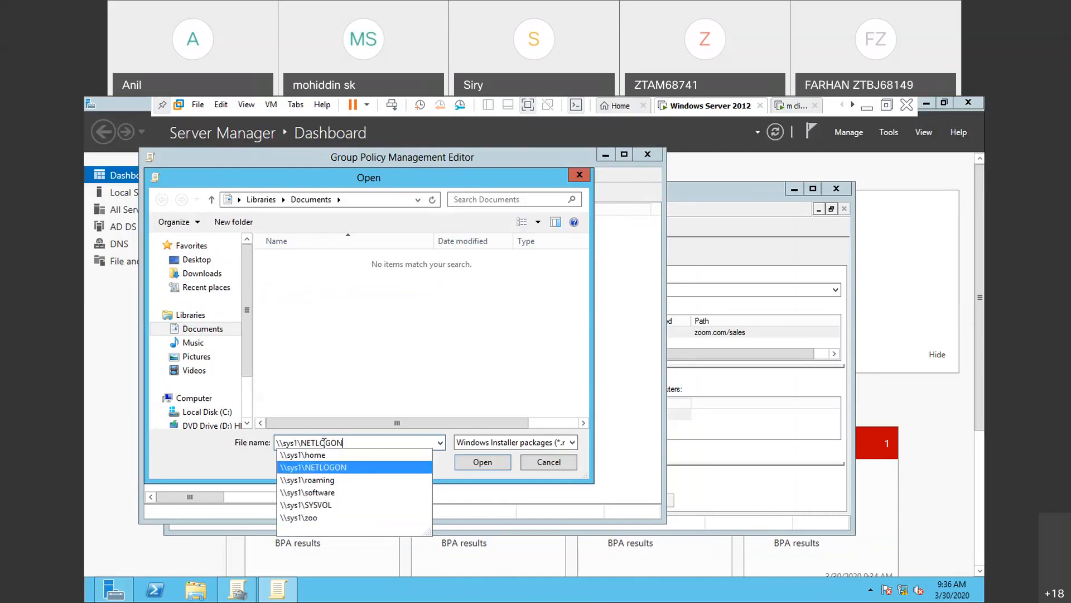
key("Down")
key("Down")
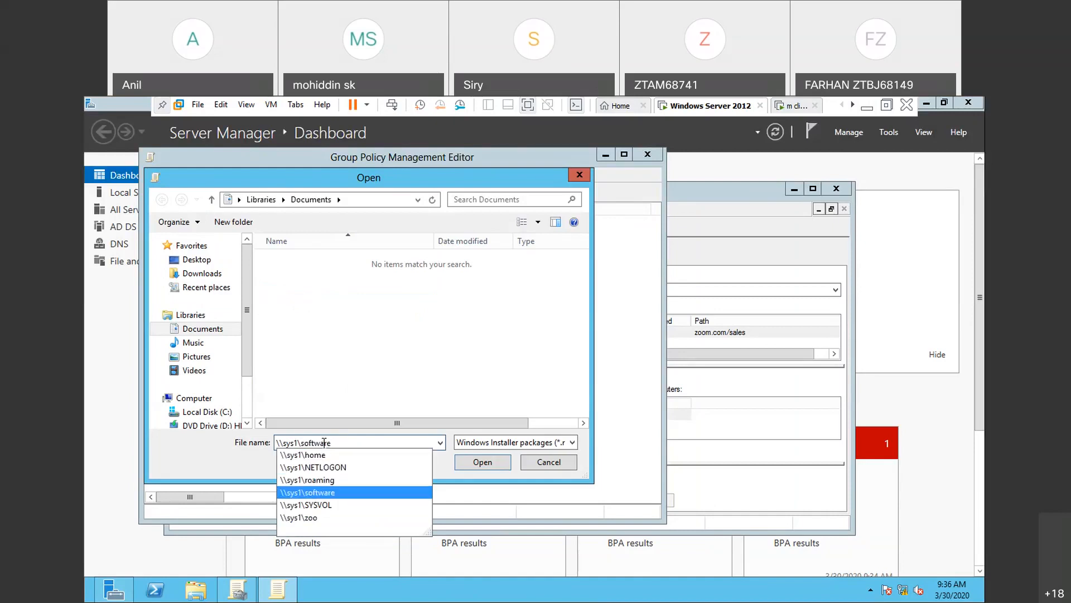
type("\\")
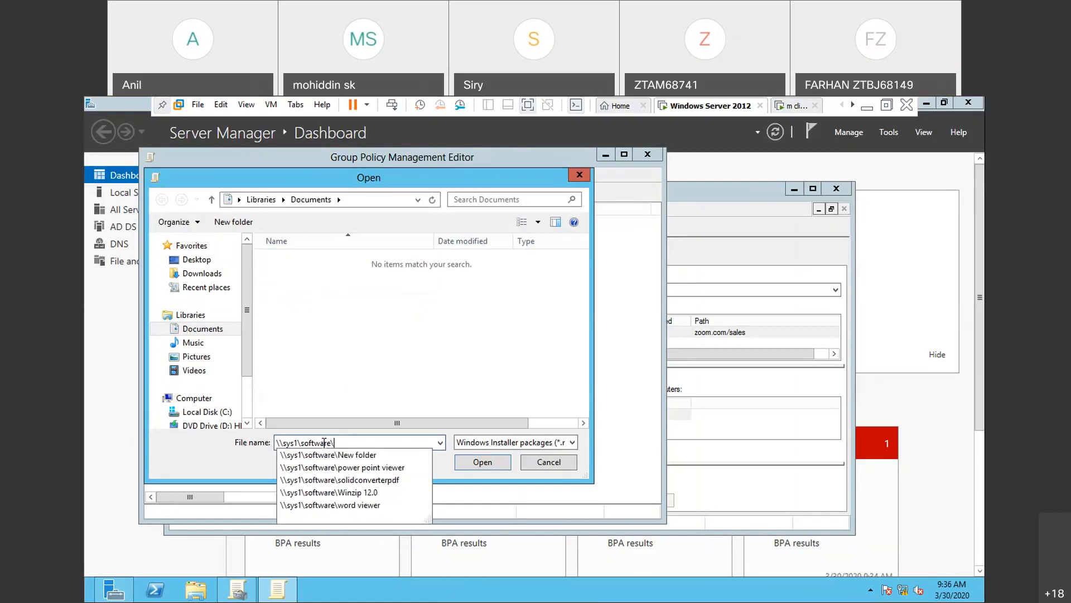
key("Down")
key("Down")
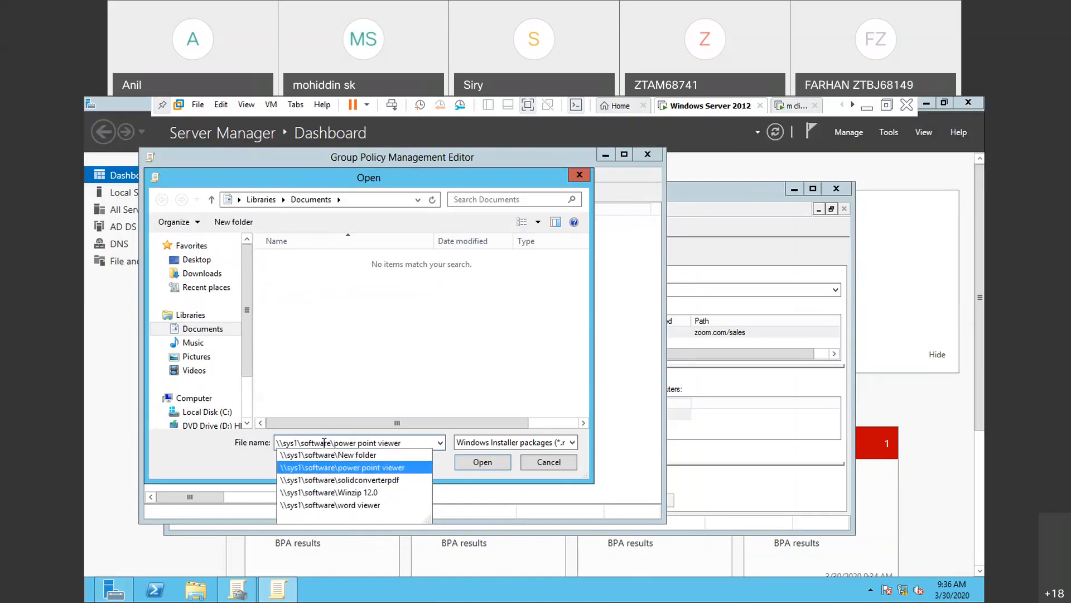
left_click(483, 464)
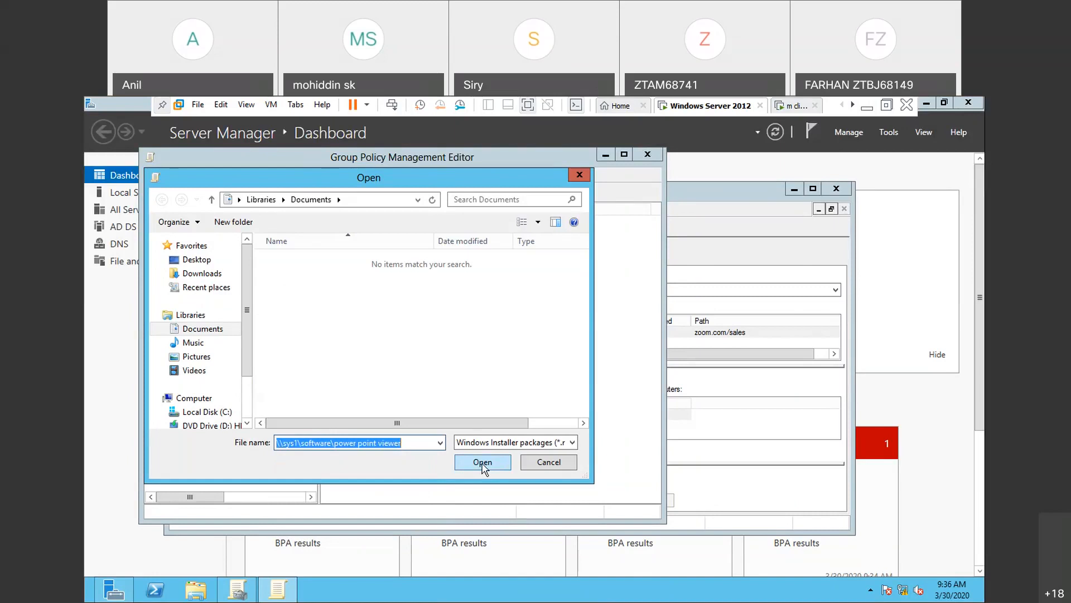
left_click(483, 463)
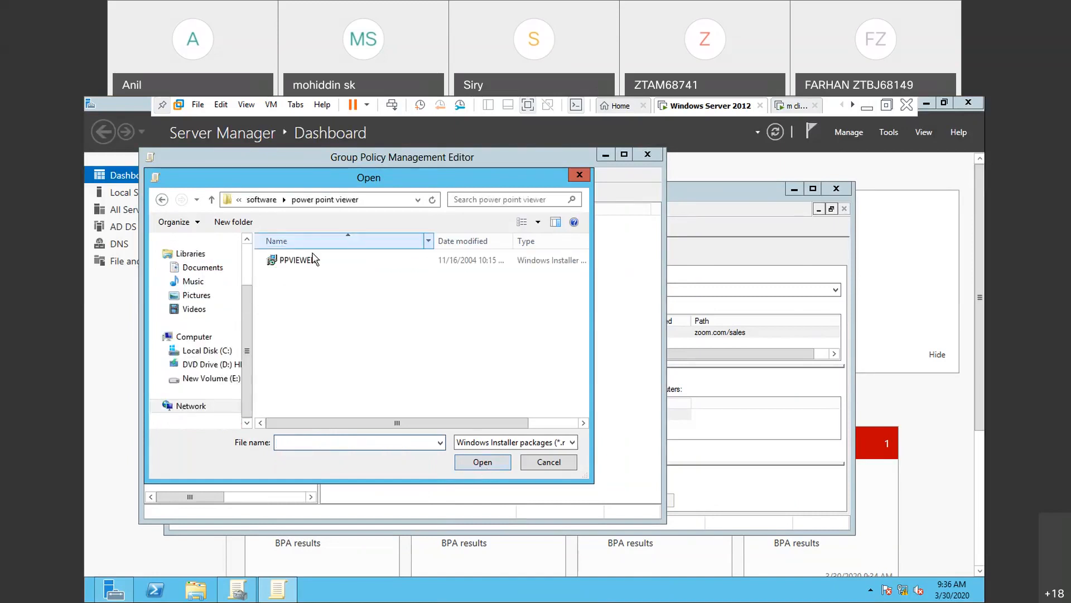
left_click(306, 260)
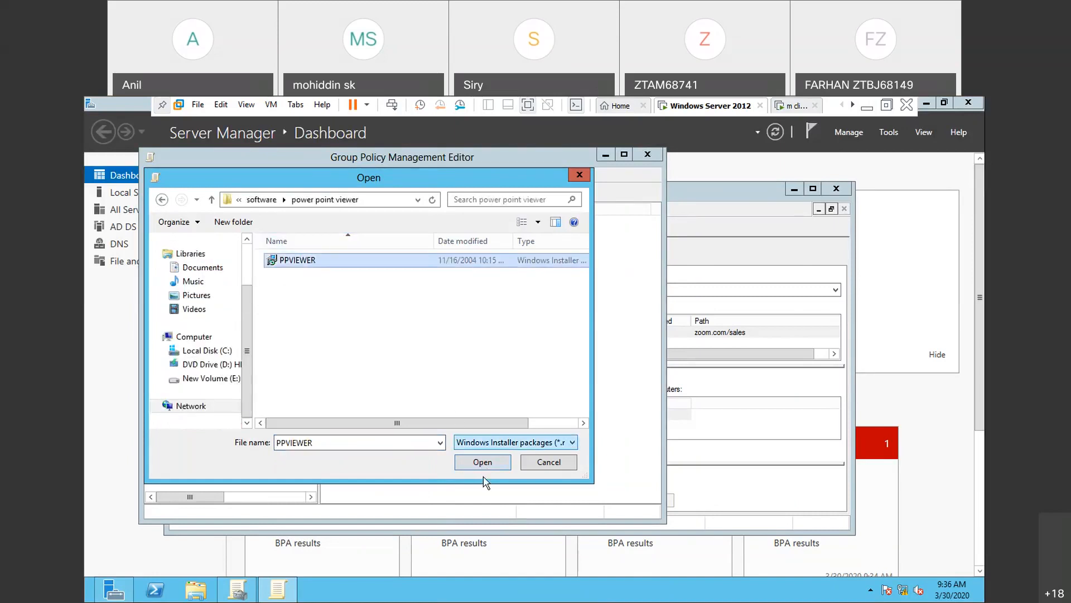
left_click(481, 462)
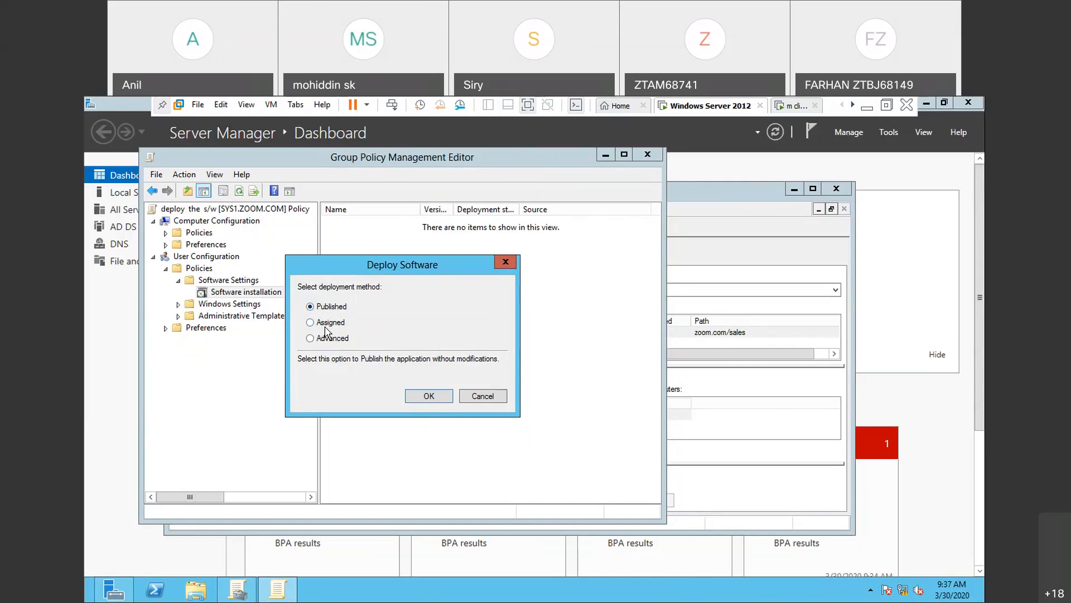
- Compare the deployment methods and deploy the package as Published
left_click(310, 323)
left_click(311, 339)
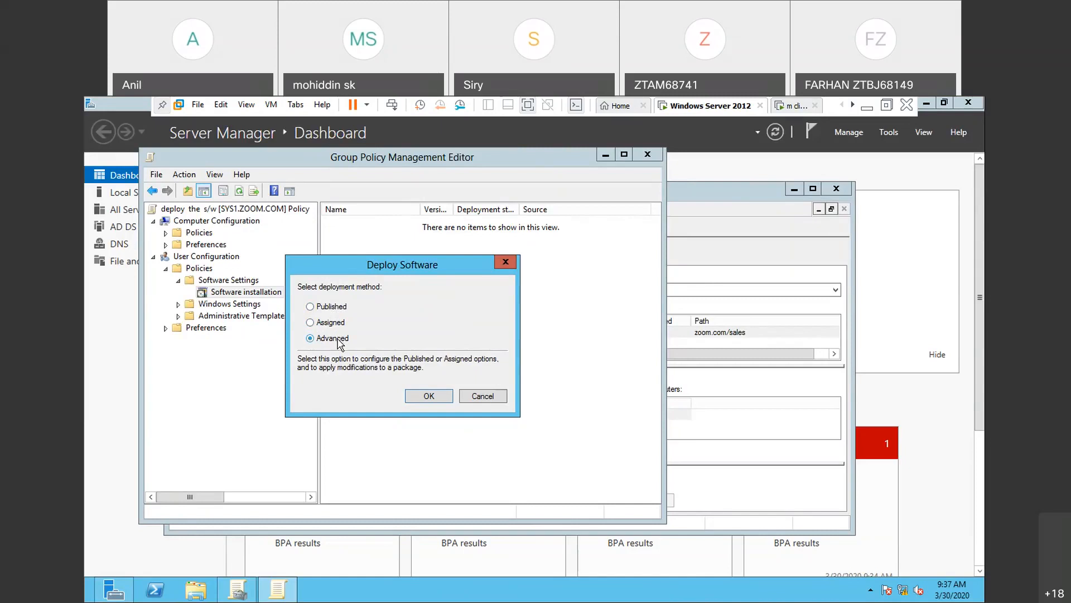
left_click(310, 323)
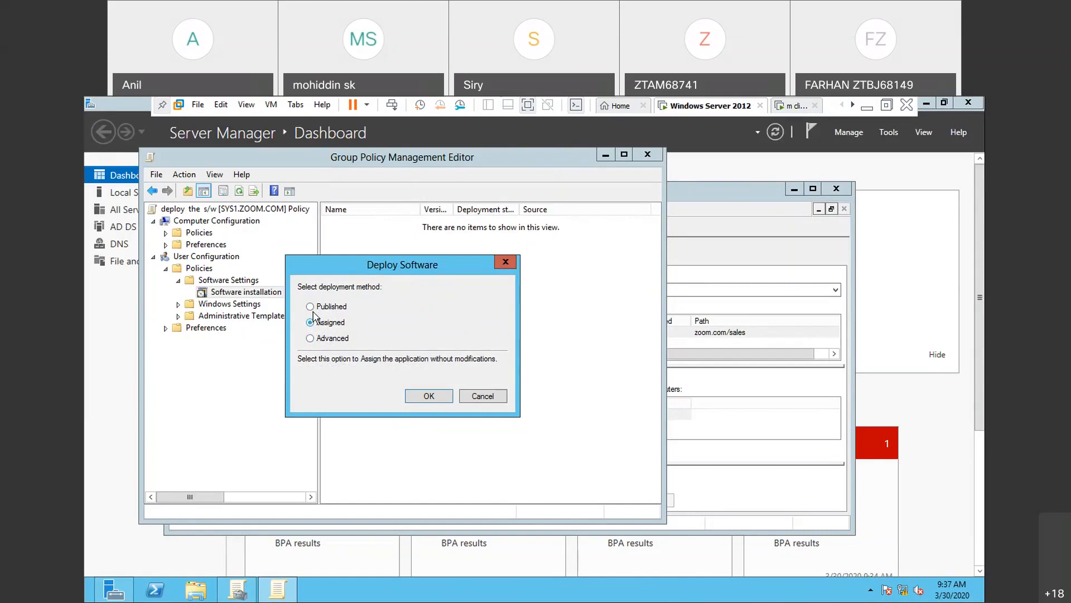
left_click(312, 309)
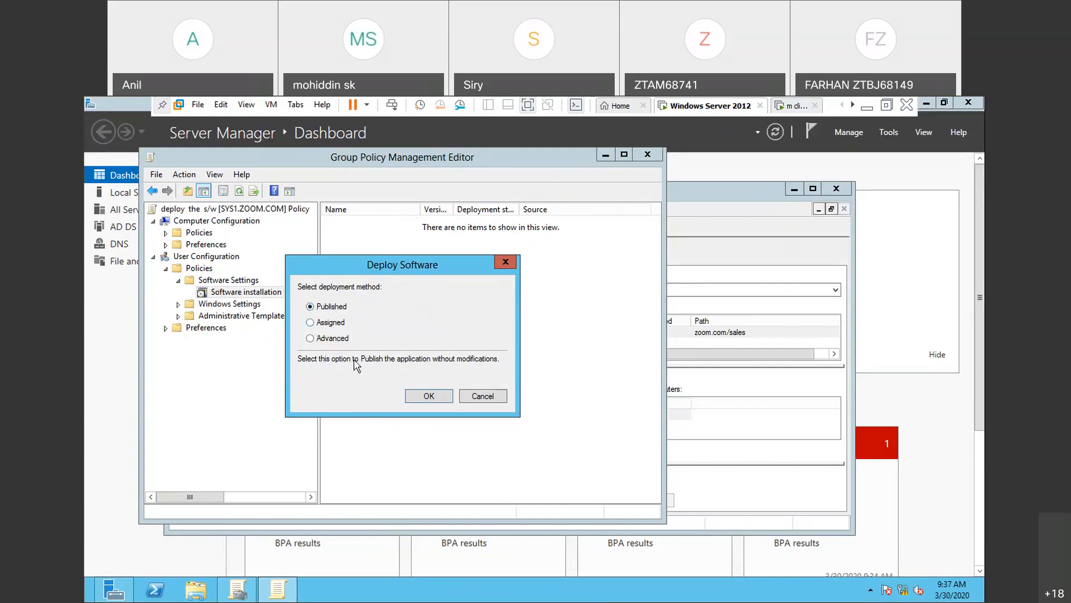
left_click(436, 397)
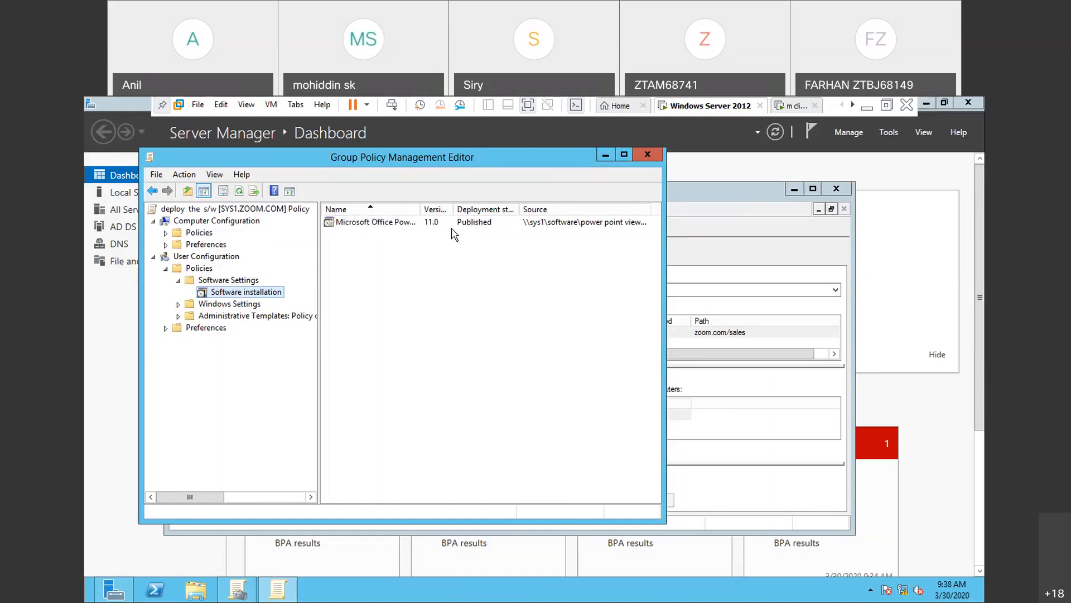
- Switch to the client virtual machine and sign in as another user
left_click(800, 107)
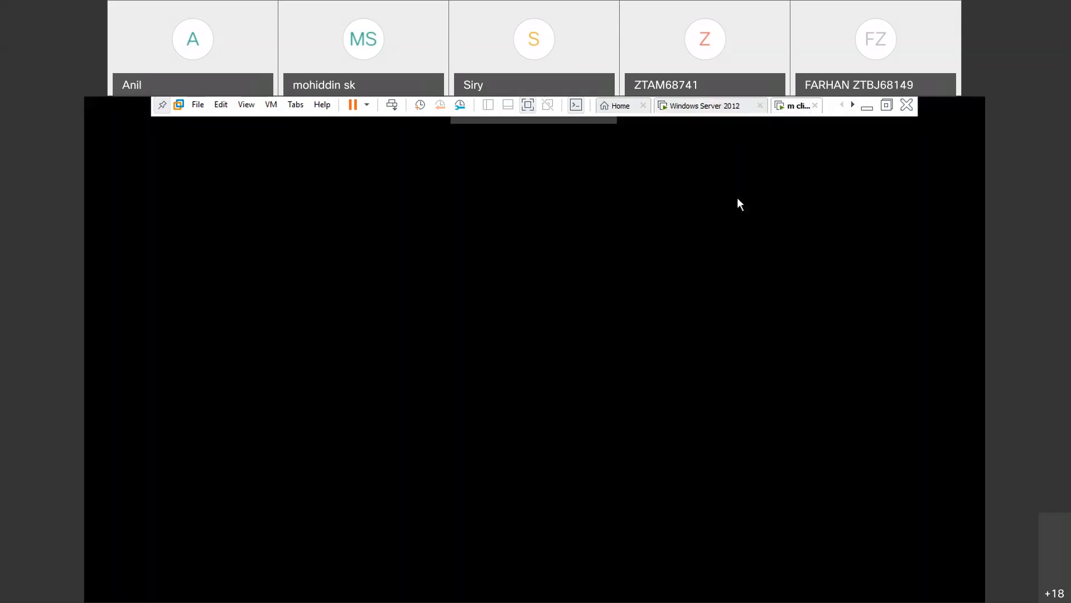
key("ctrl+alt+Insert")
left_click(501, 288)
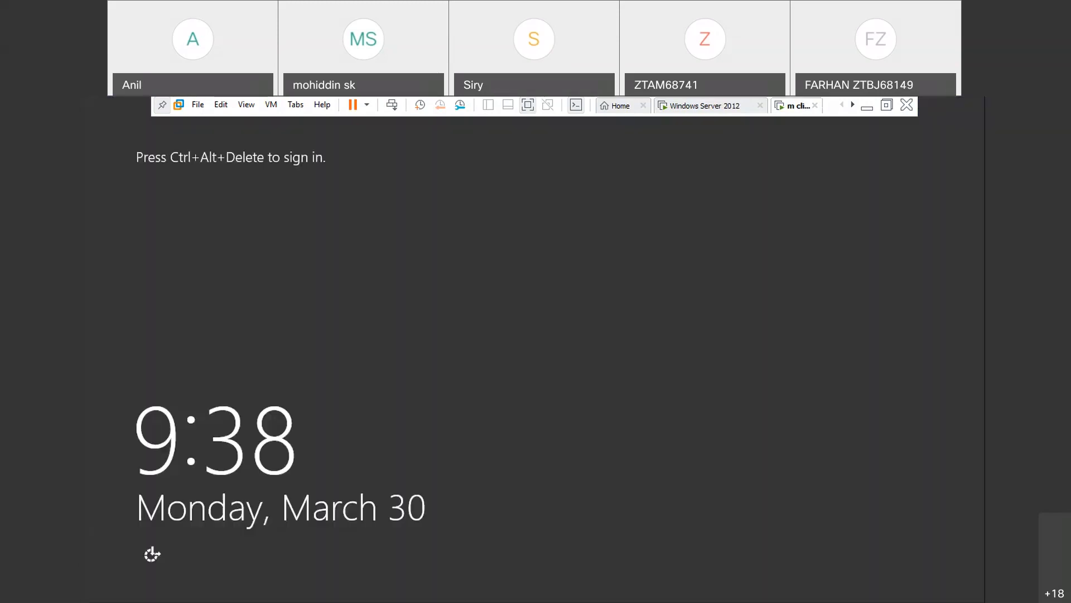
key("ctrl+alt+Insert")
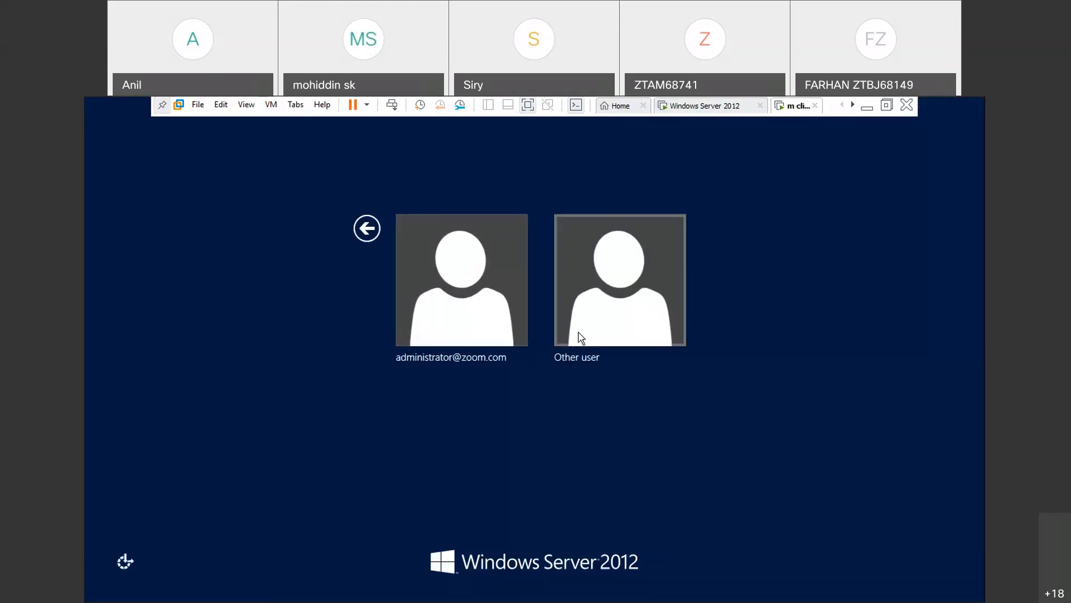
left_click(581, 335)
type("ad")
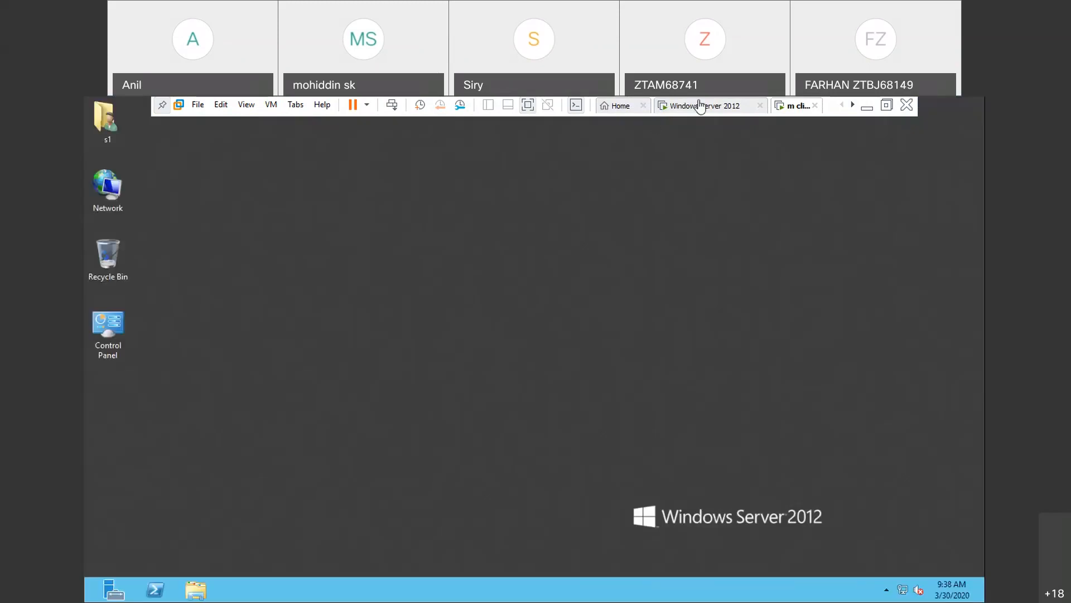
- On the server, run gpupdate to refresh Group Policy
left_click(700, 106)
key("super+r")
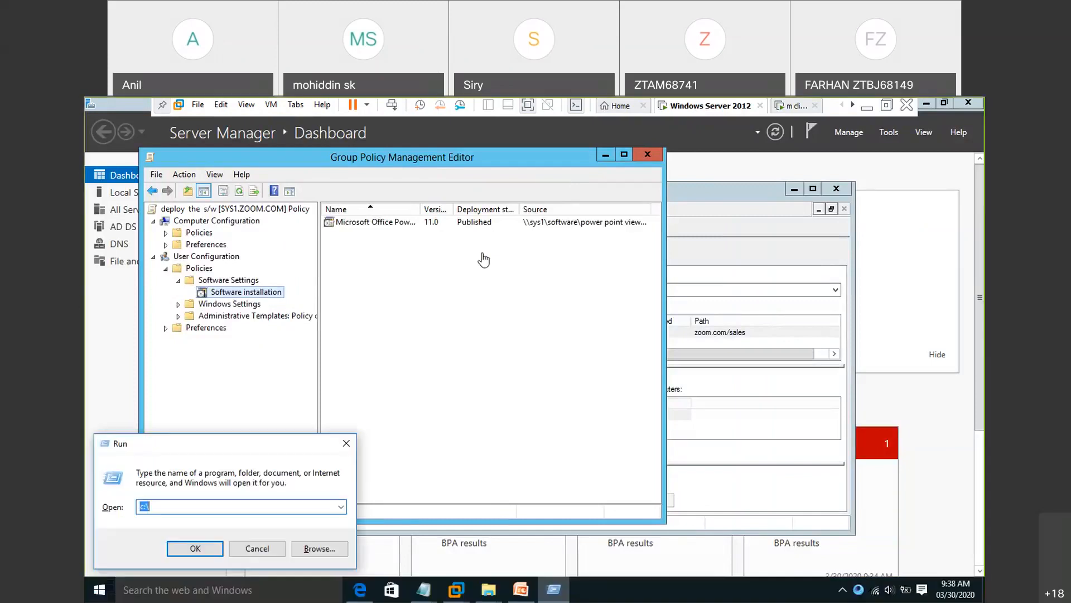
type("g")
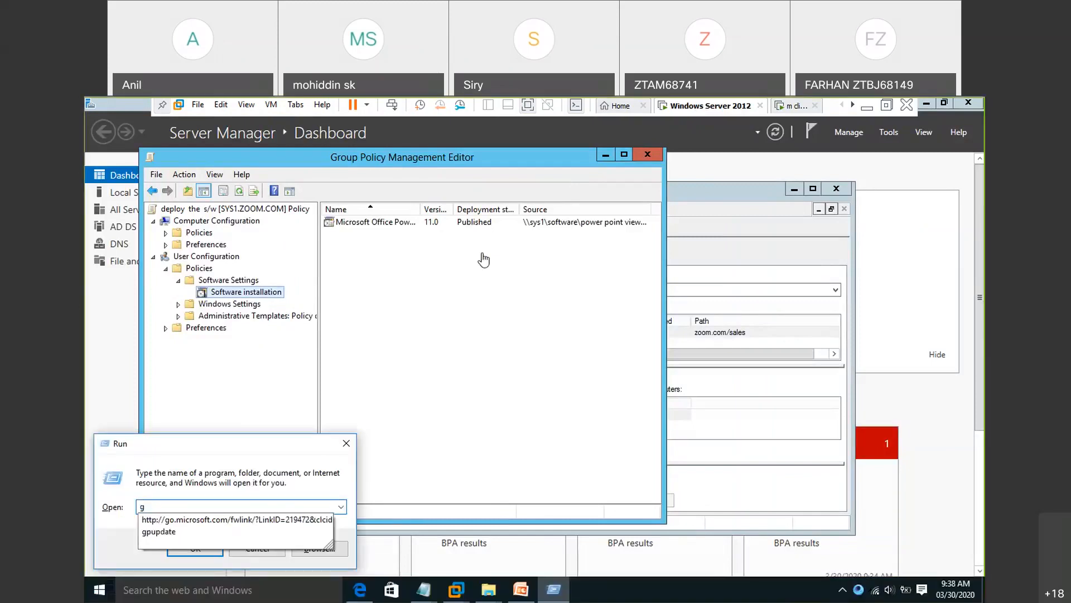
type("p")
key("Down")
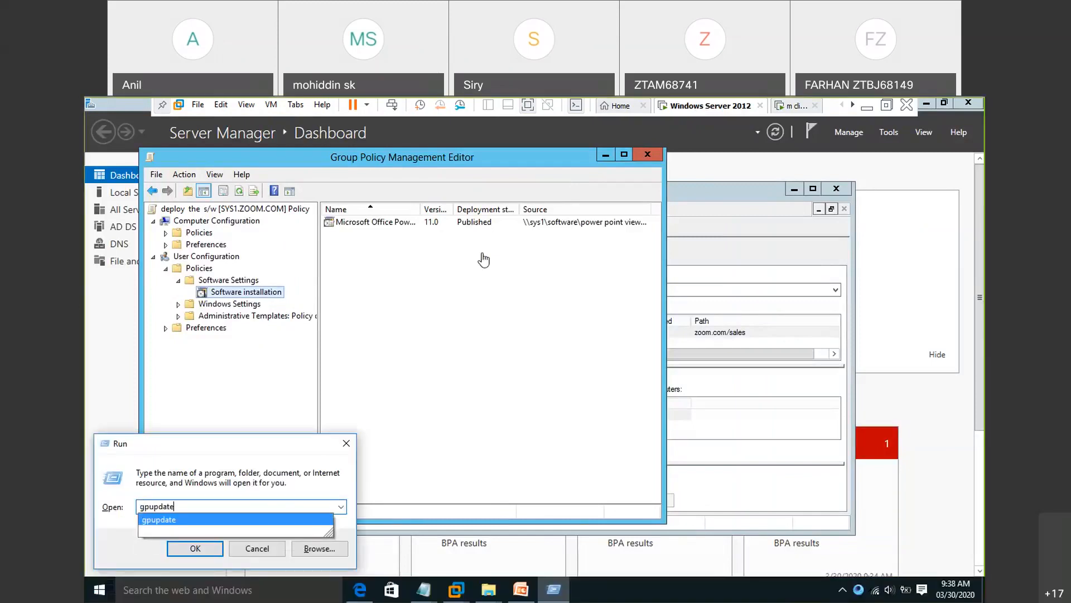
key("Return")
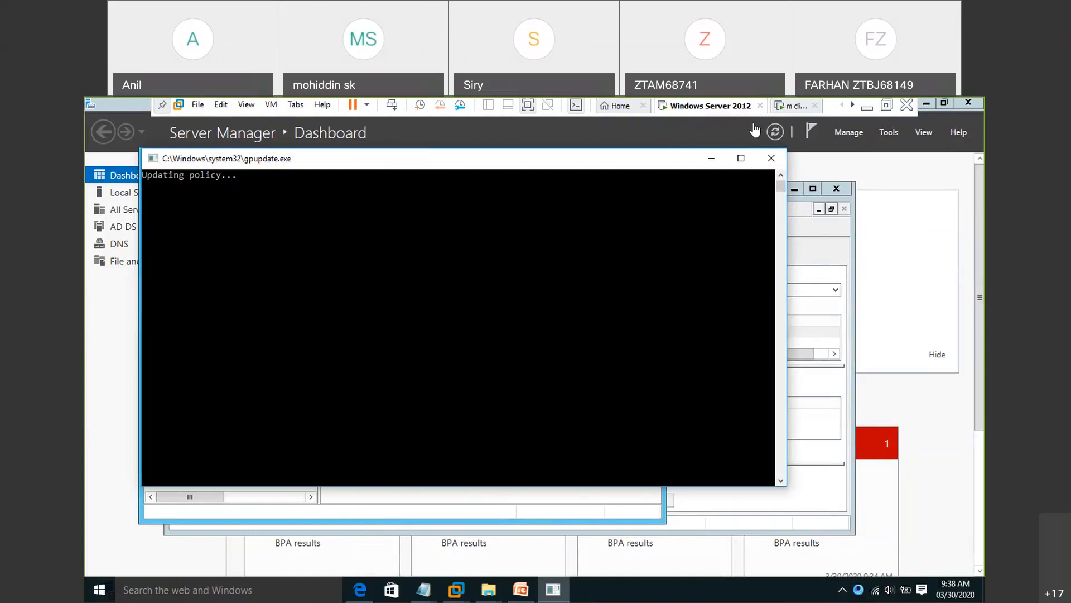
- On the client, search the Start screen apps for powerpoint
left_click(805, 108)
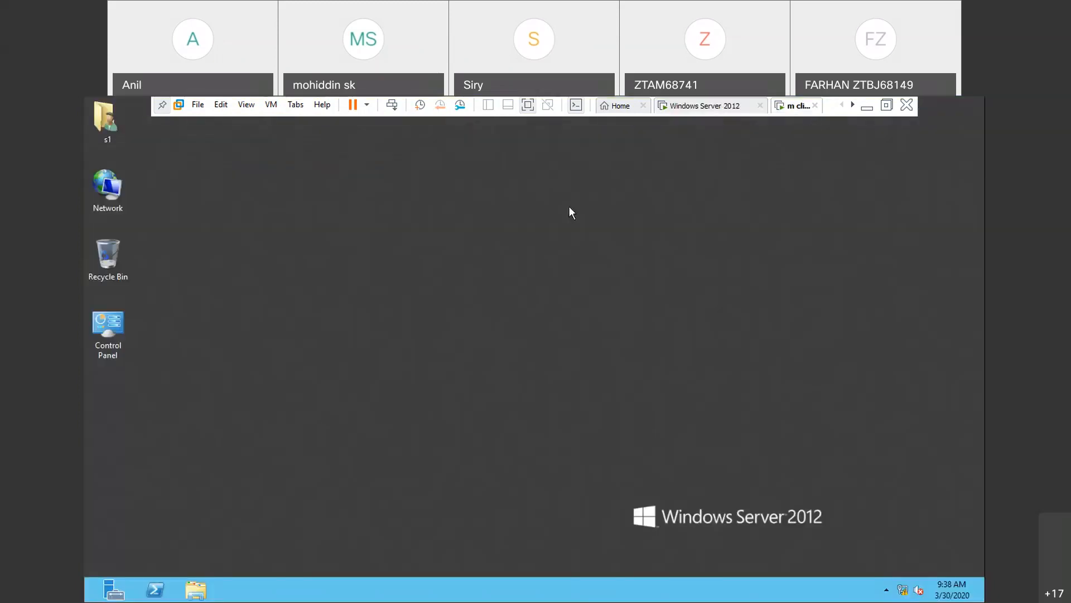
key("super")
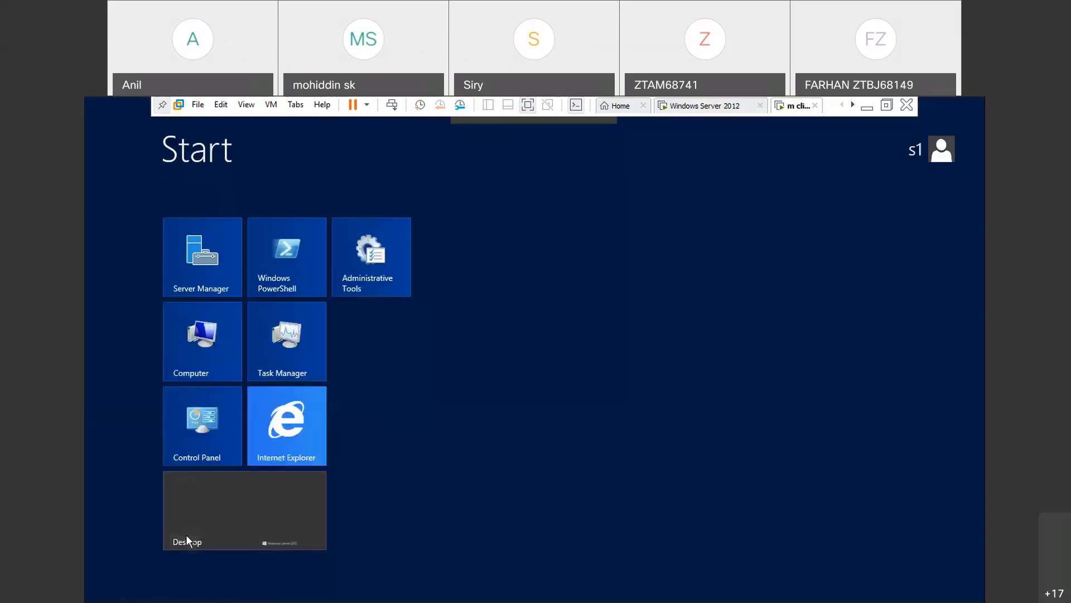
type("po")
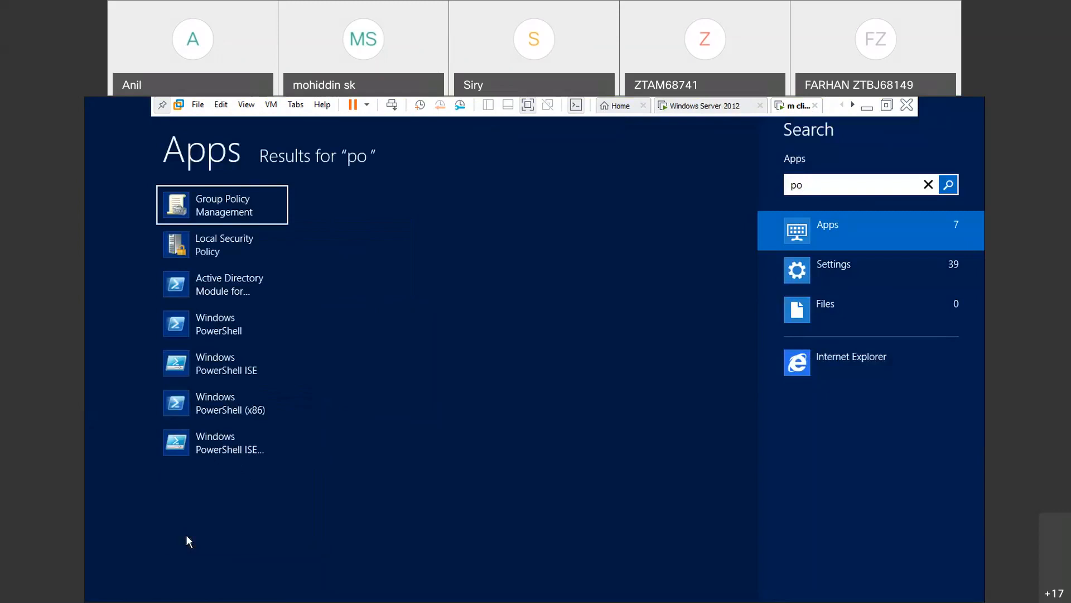
type("wer")
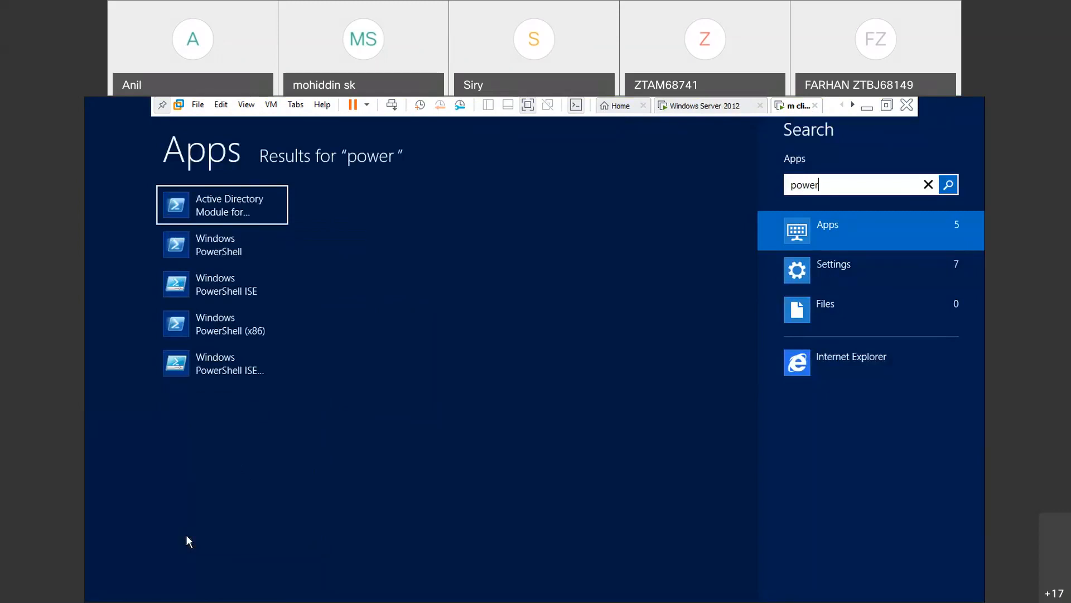
type("point")
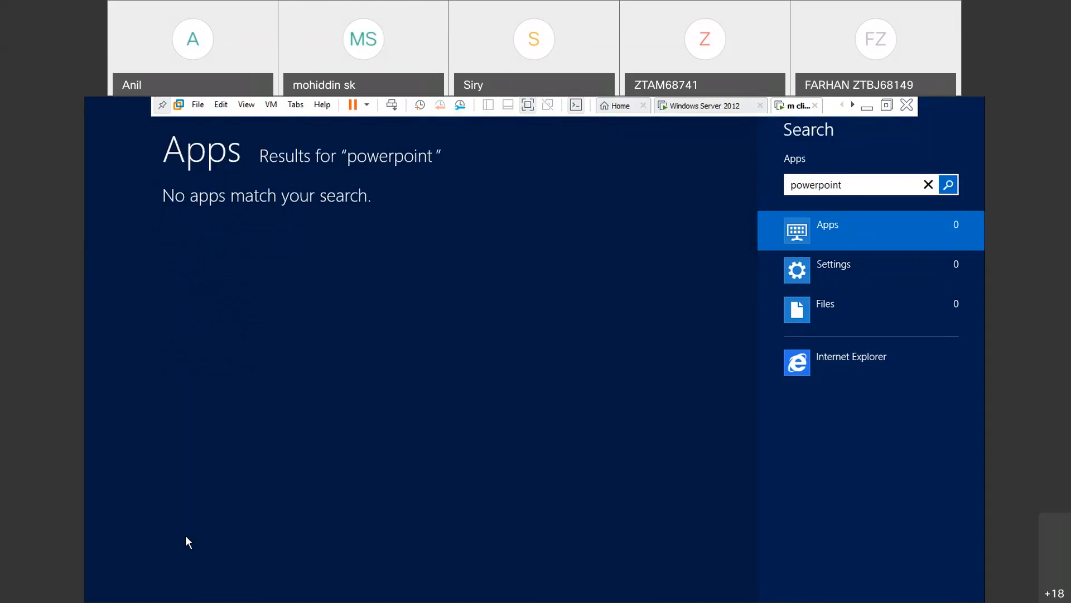
key("Escape")
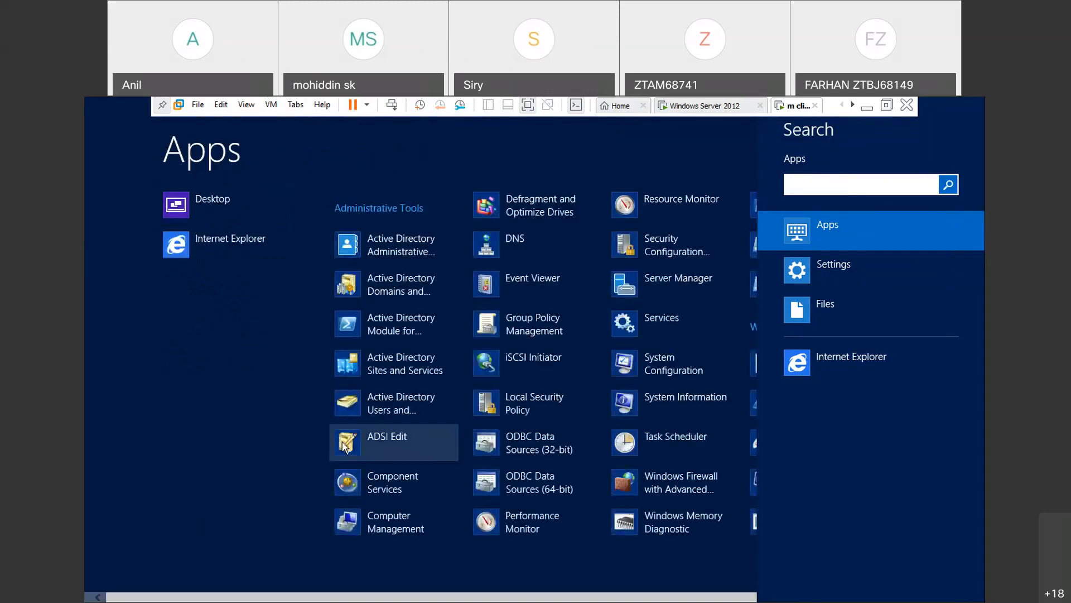
left_click(273, 448)
key("super")
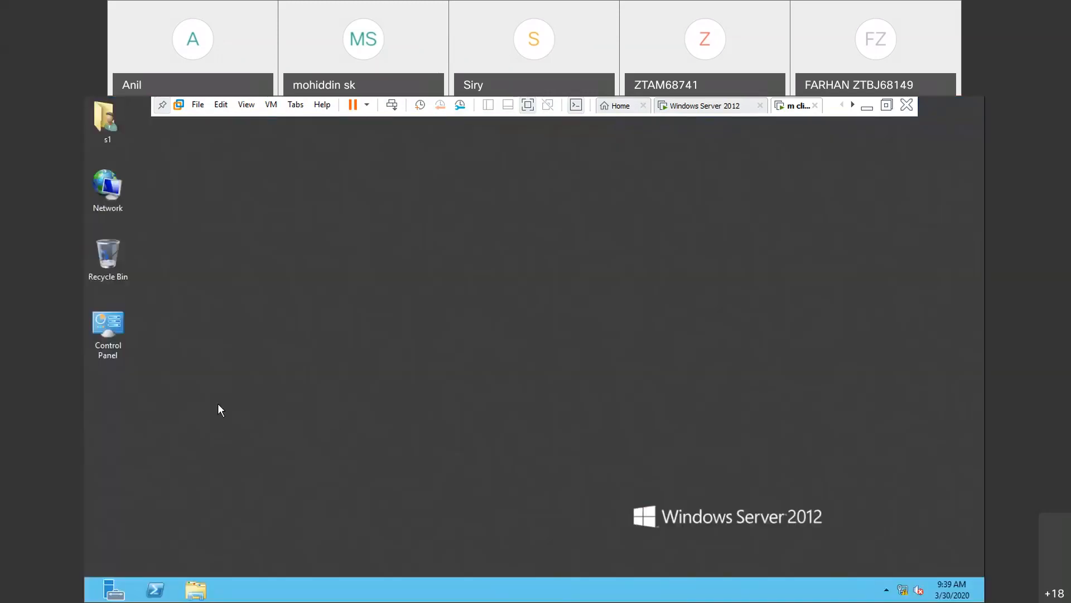
- On the client, install Microsoft Office PowerPoint Viewer 2003 from the network through Control Panel's Programs and Features
double_click(118, 329)
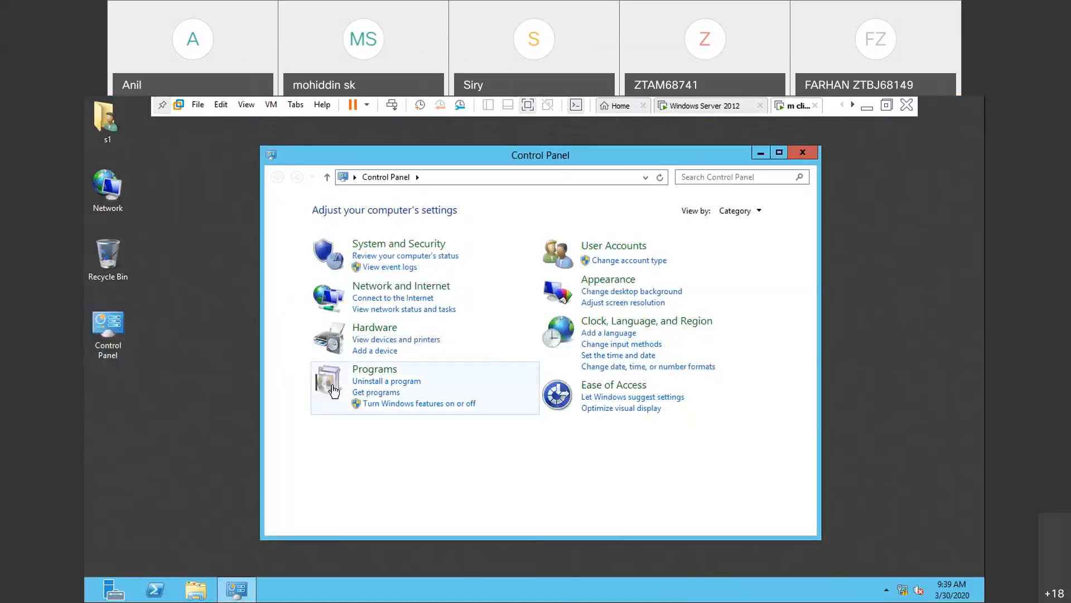
left_click(371, 371)
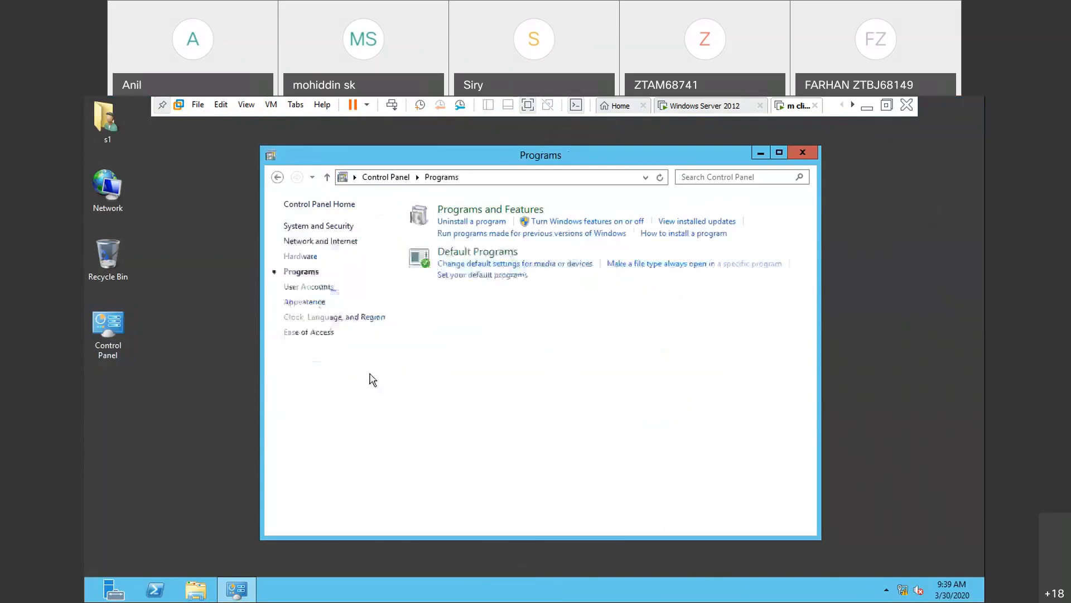
left_click(494, 221)
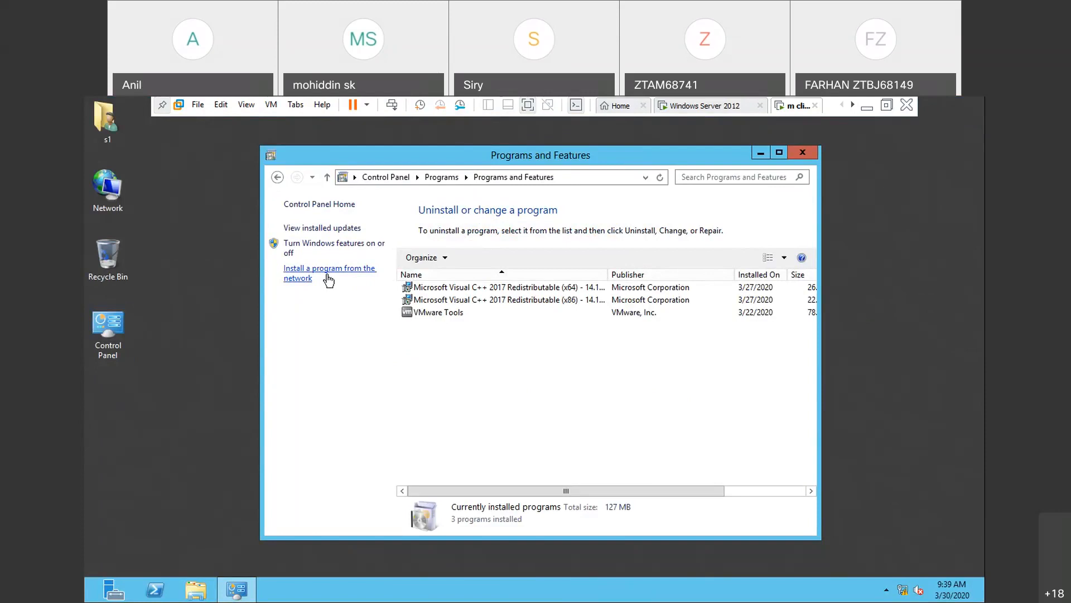
left_click(328, 278)
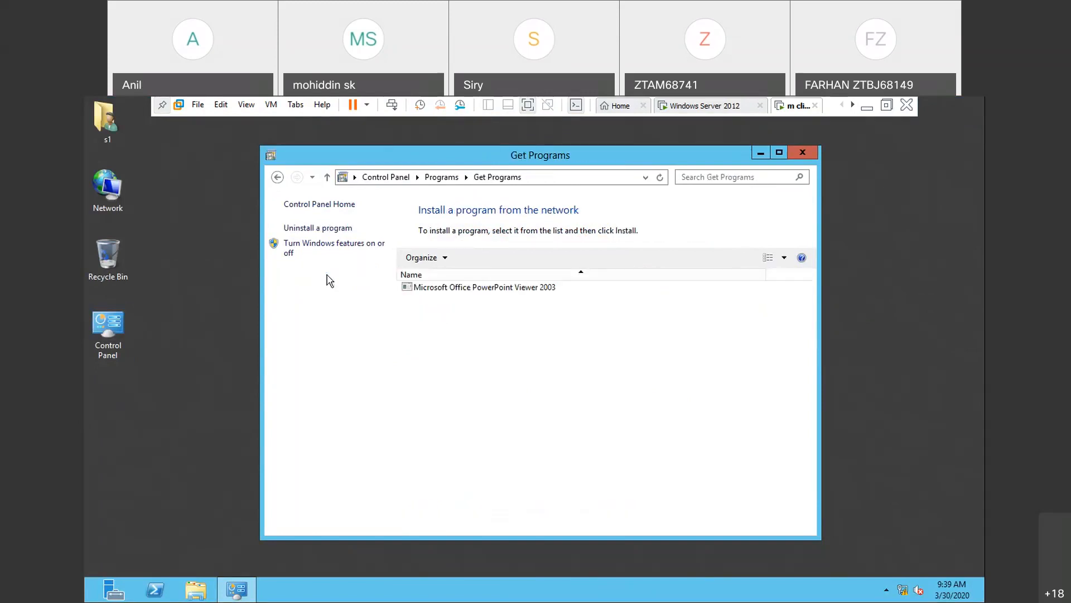
left_click(466, 288)
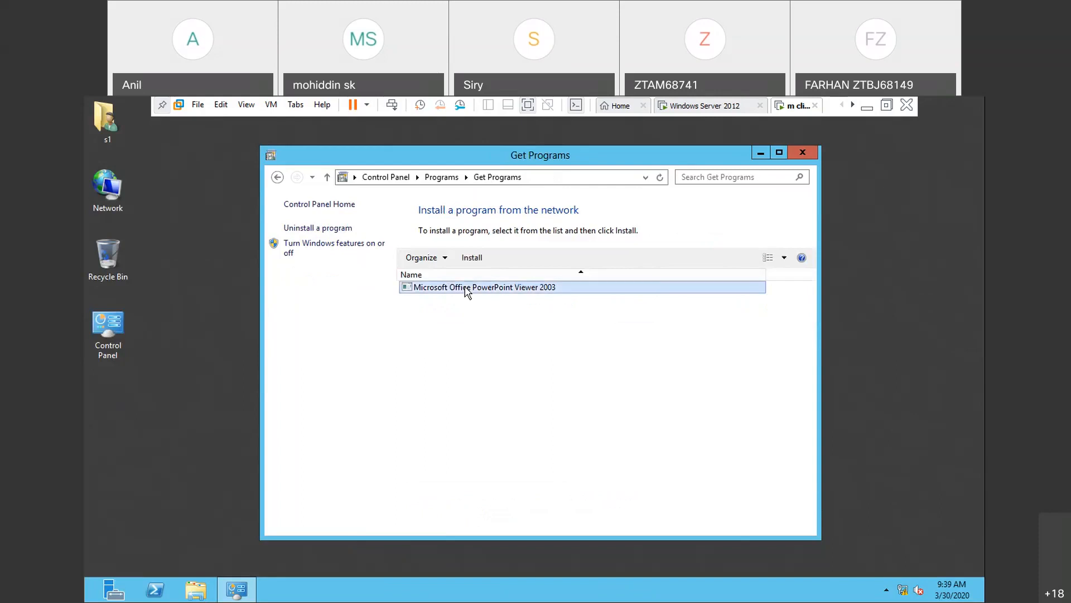
double_click(468, 288)
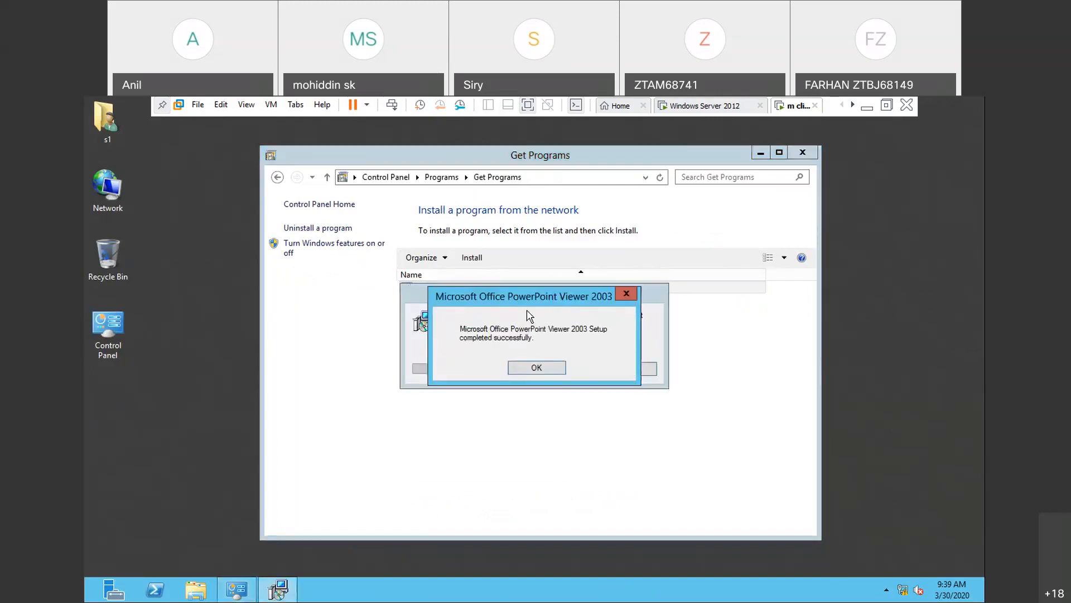
left_click(536, 367)
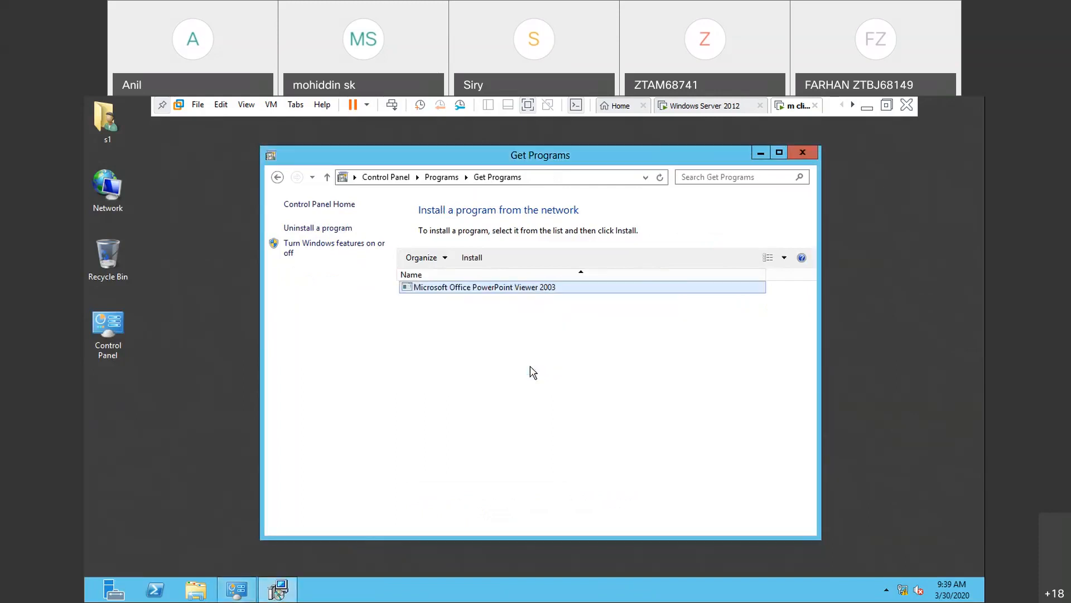
left_click(804, 153)
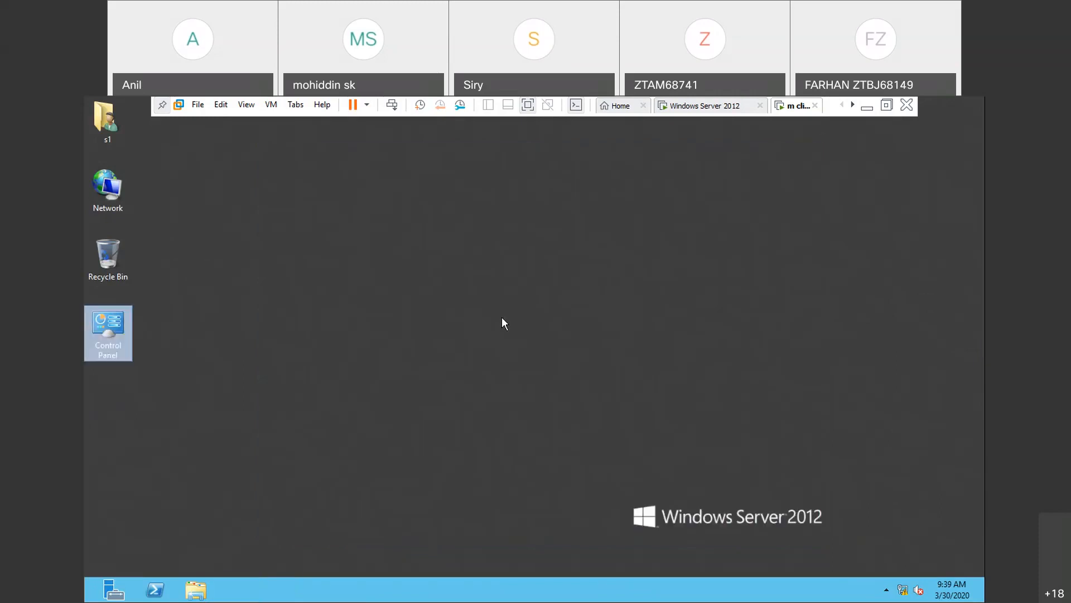
- Search the Start screen apps for powerpoin and open the Microsoft Office PowerPoint Viewer result
key("super")
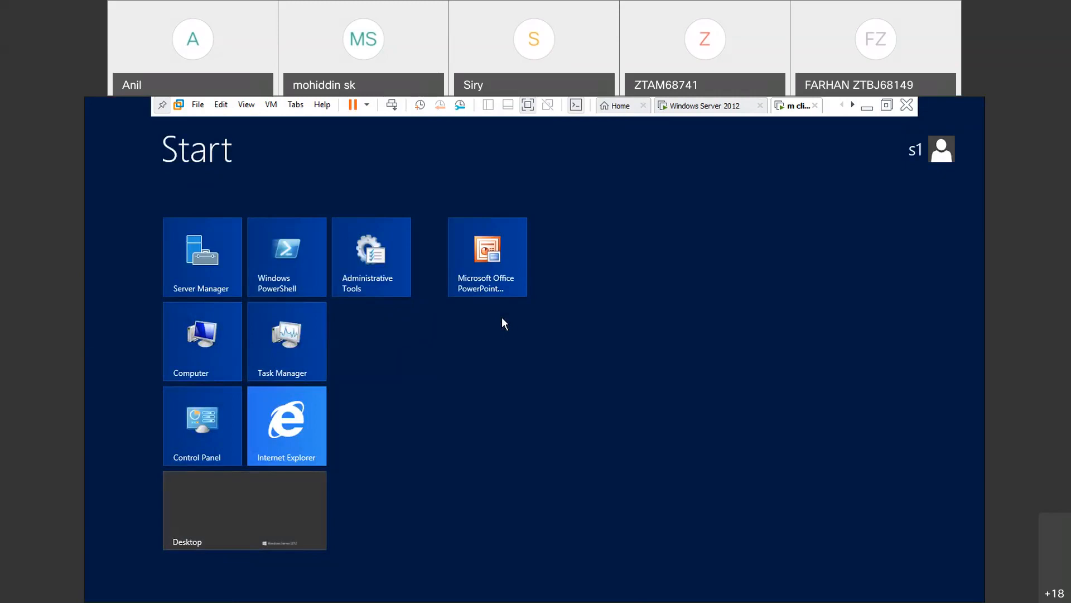
type("po")
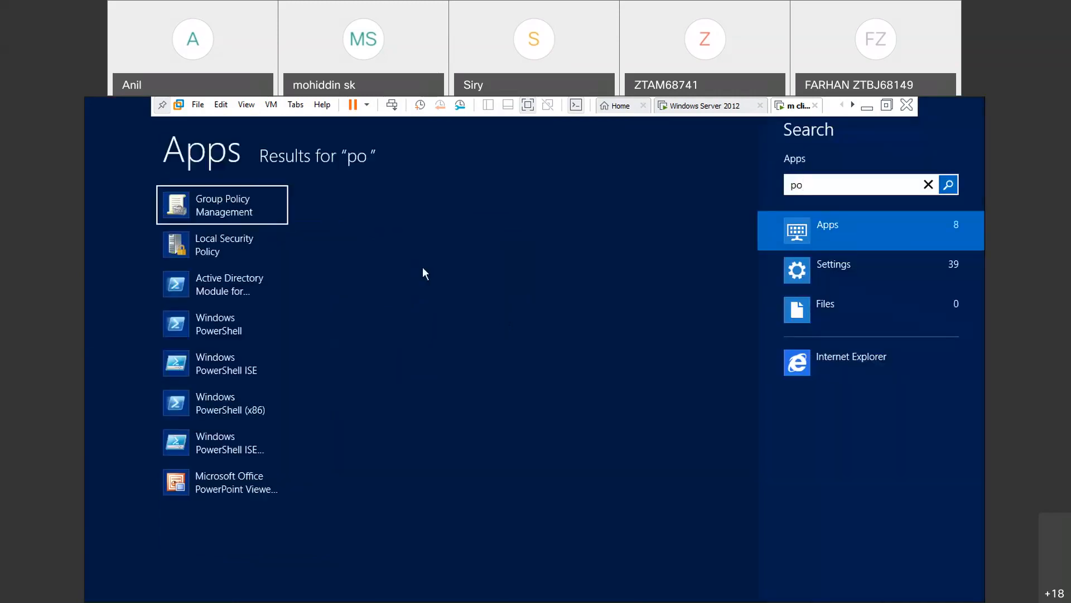
type("wer")
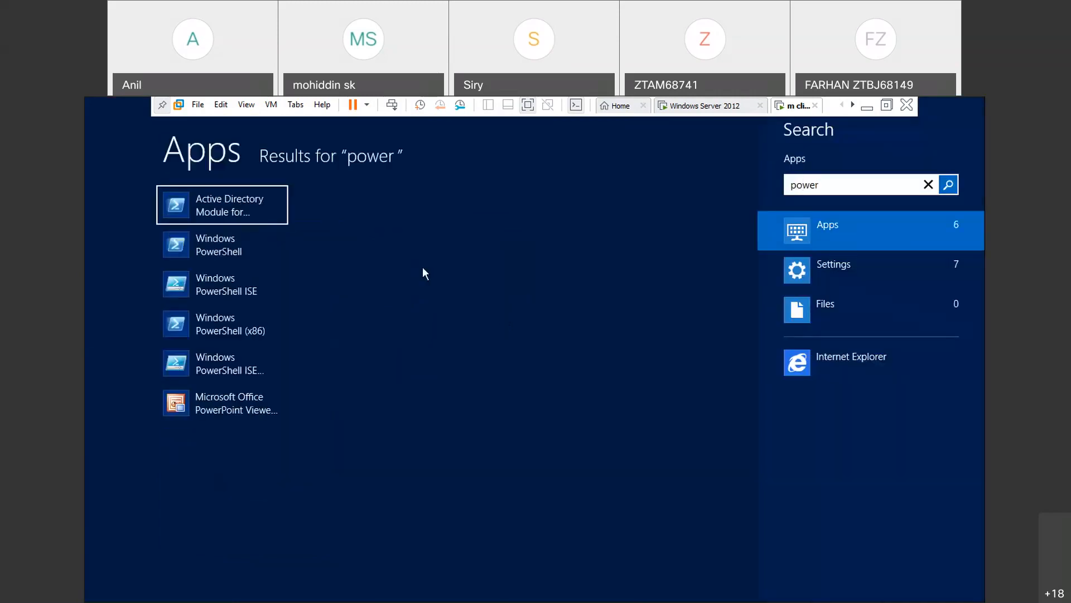
type("poin")
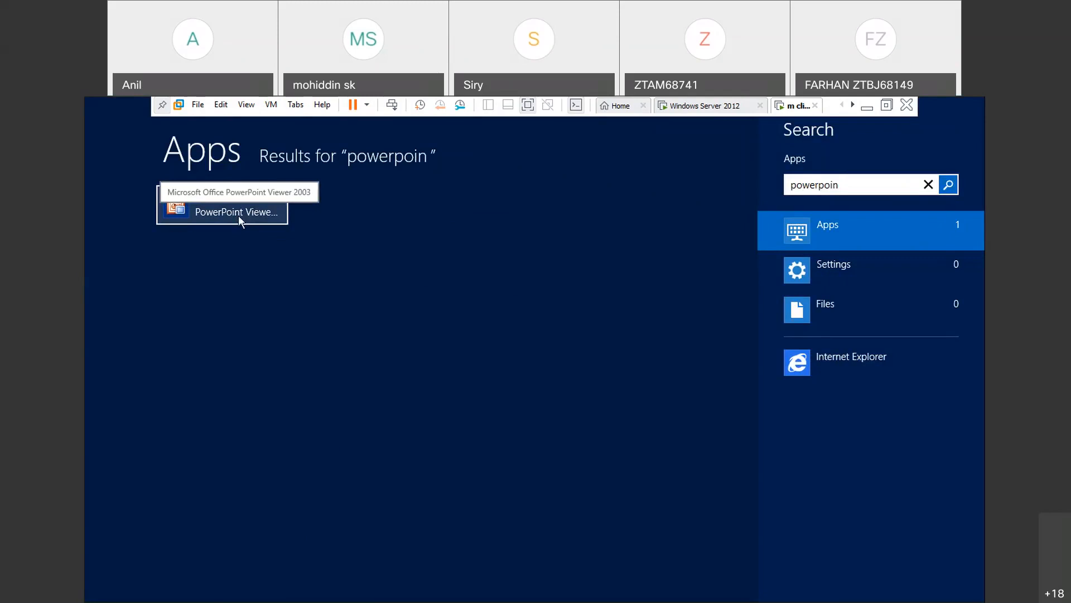
left_click(250, 249)
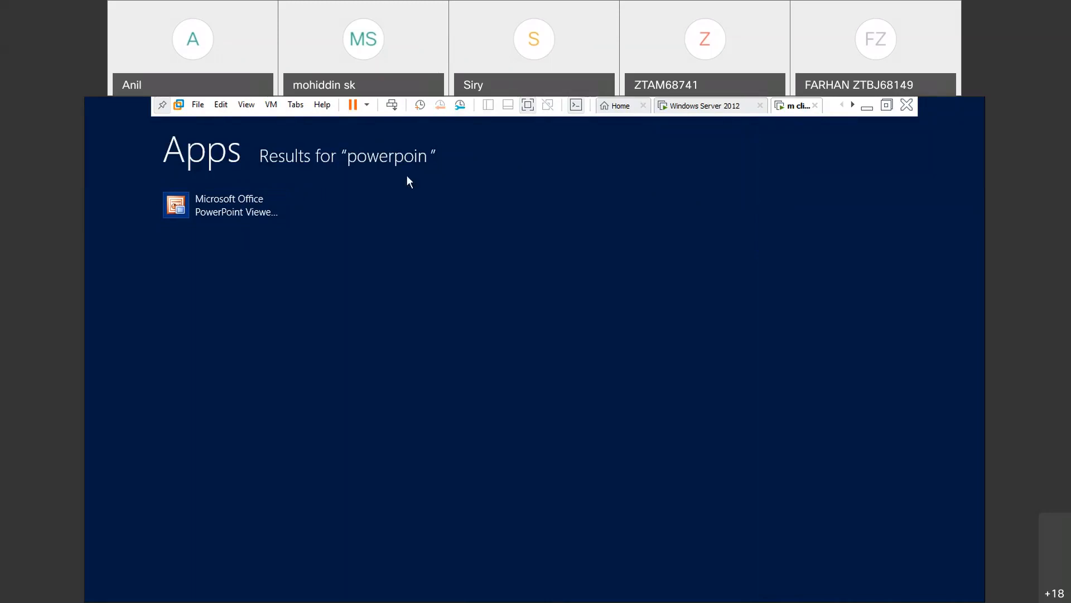
- Switch to the server and close the Group Policy Management Editor and Group Policy Management windows
left_click(678, 117)
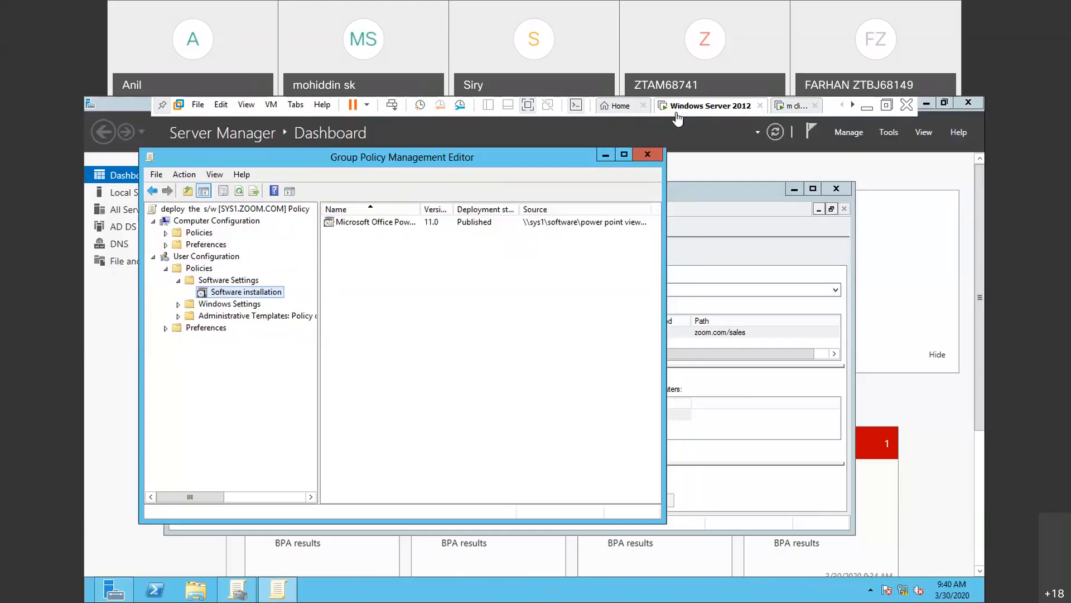
left_click(646, 158)
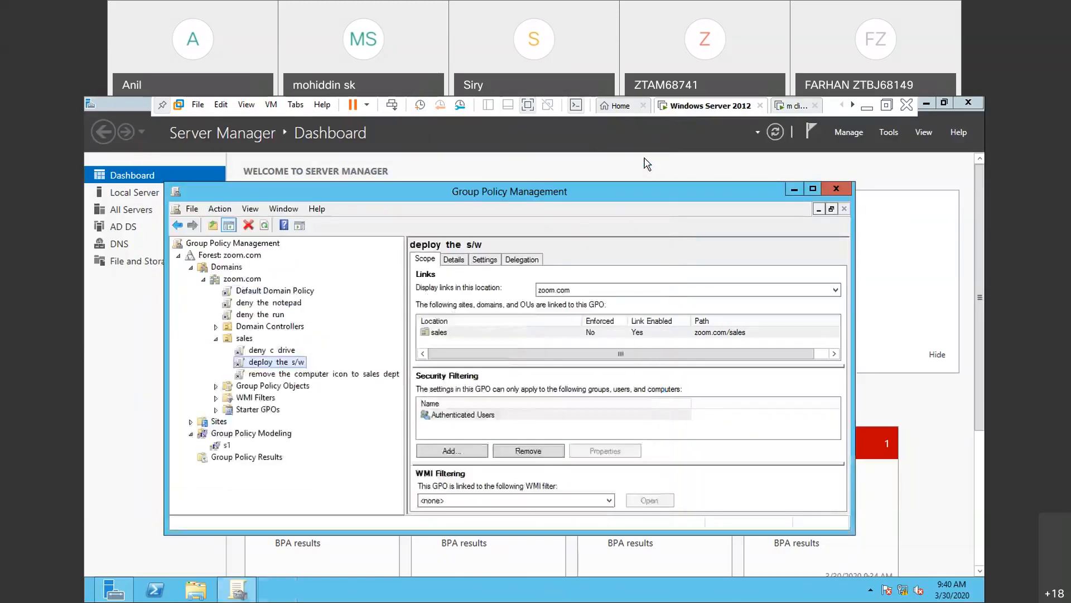
left_click(837, 189)
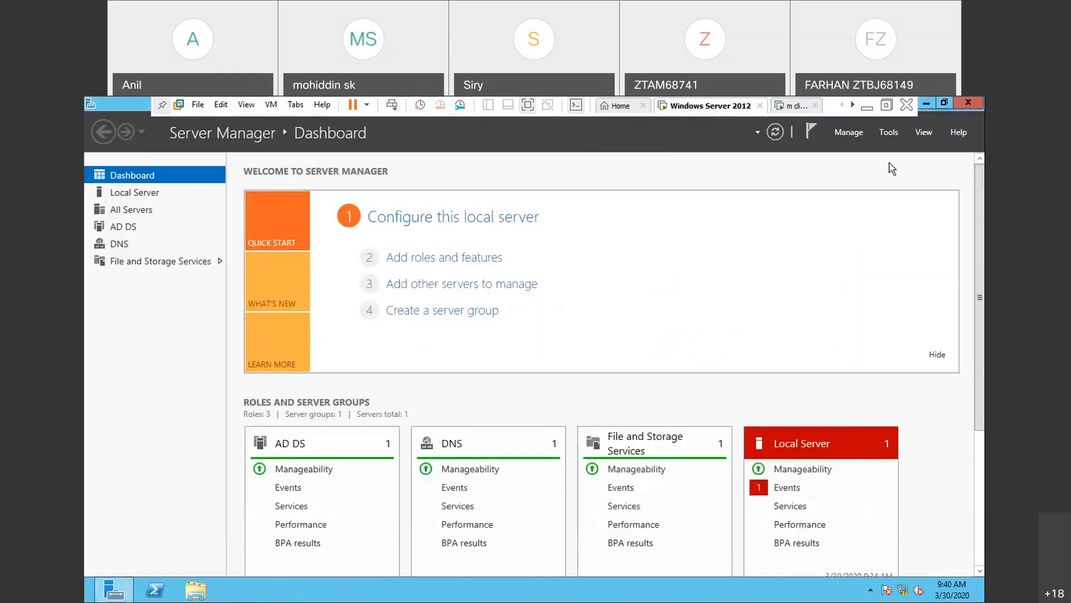
- Reopen Group Policy Management, edit the deploy the s/w GPO and open User Configuration's Software installation node
left_click(887, 133)
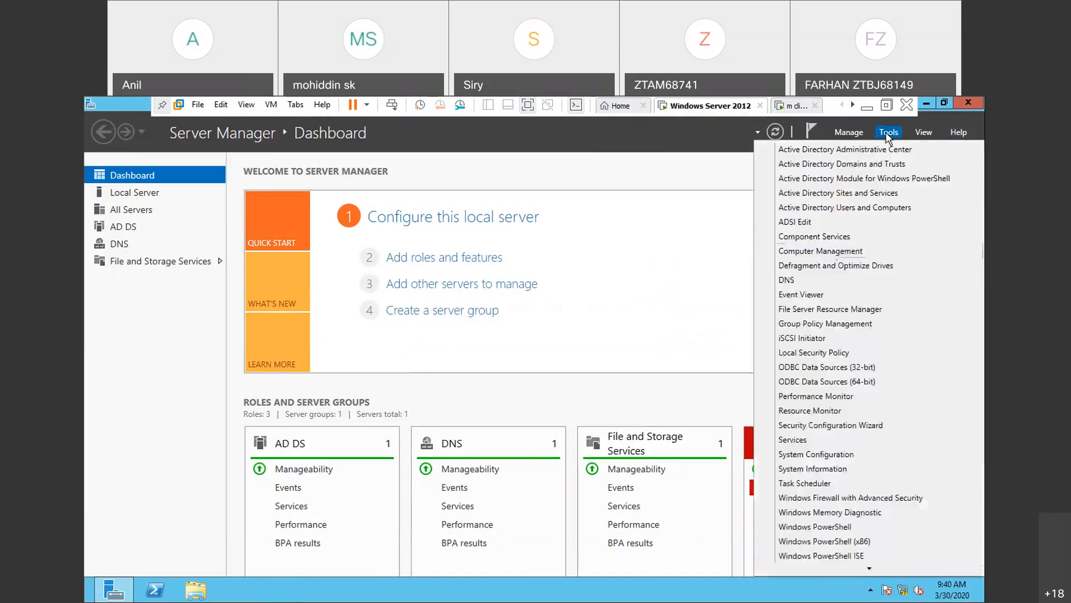
left_click(801, 325)
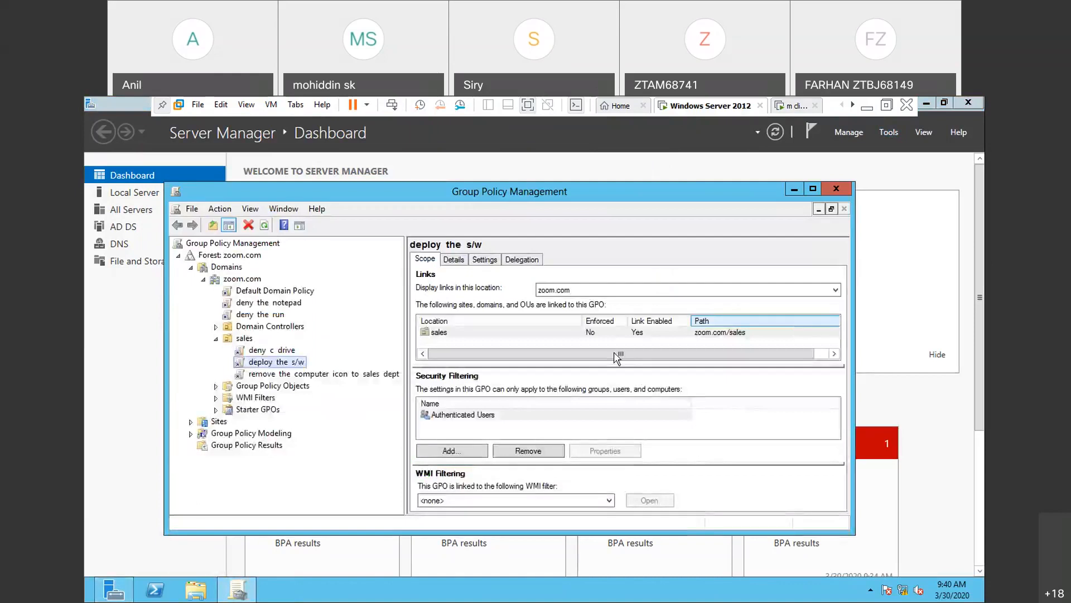
right_click(284, 368)
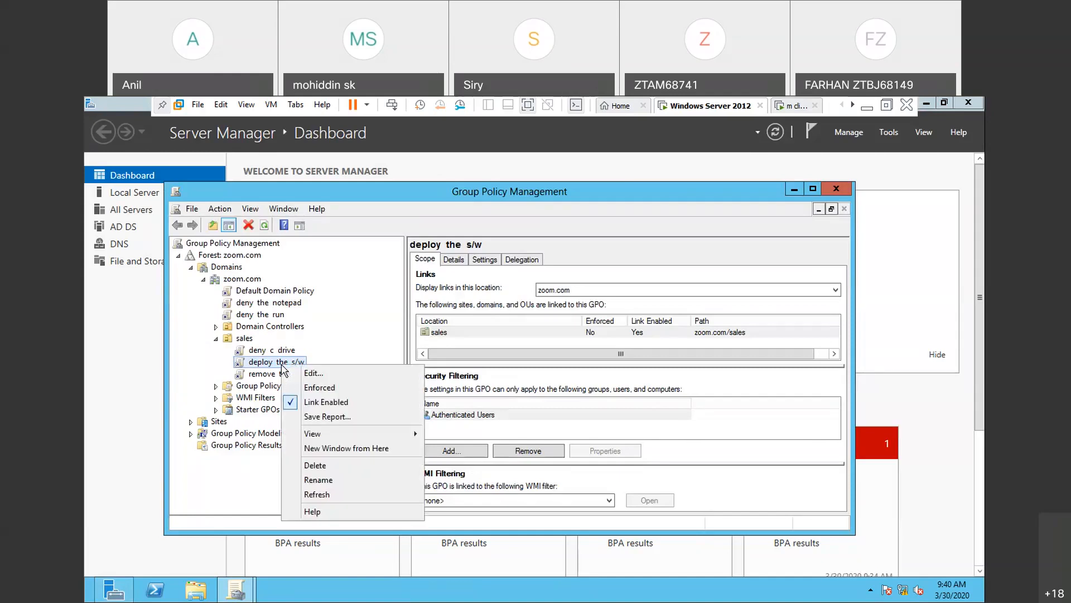
left_click(310, 374)
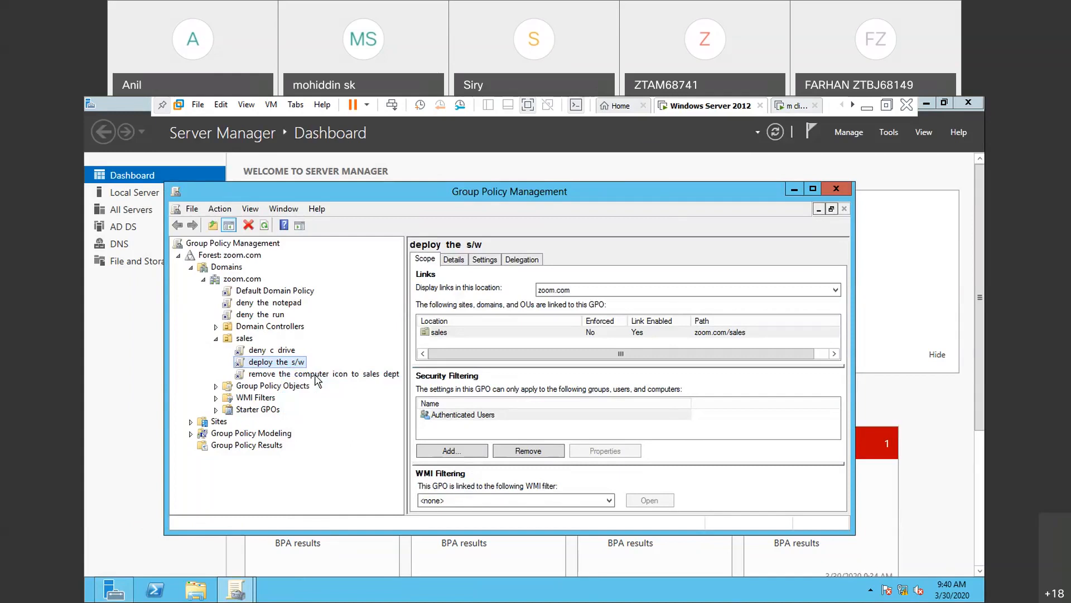
double_click(200, 269)
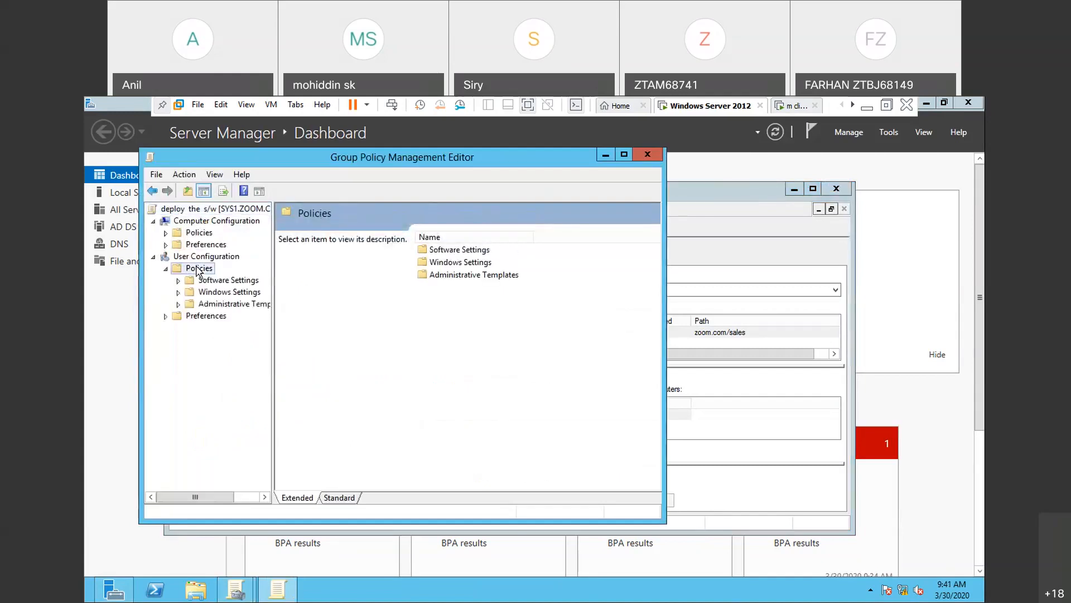
double_click(206, 281)
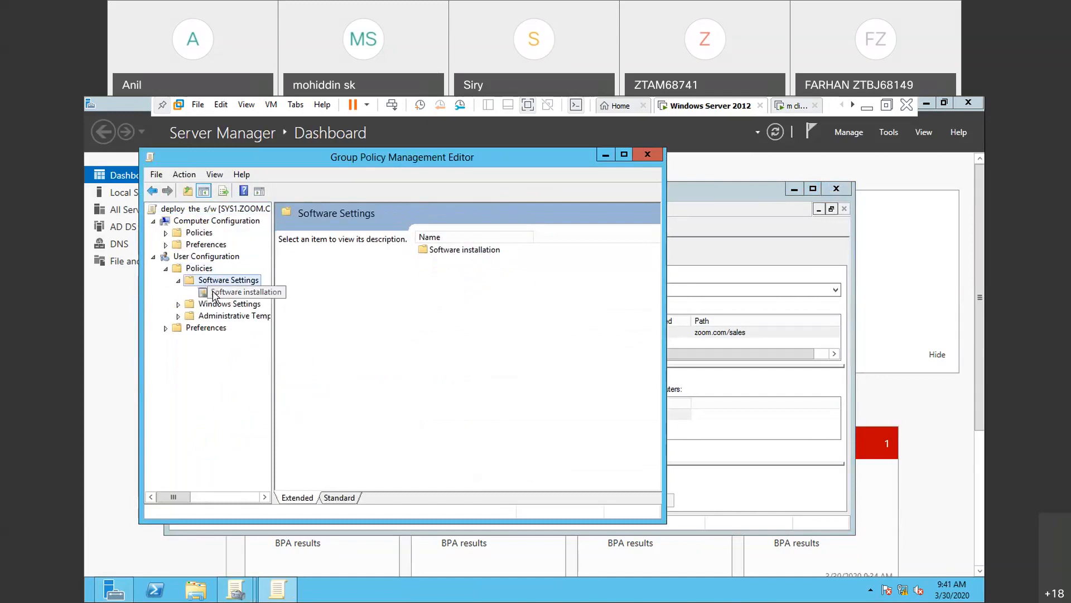
left_click(214, 293)
- Add a new software package, browsing to the network path \\sys1\software\word viewer
right_click(214, 295)
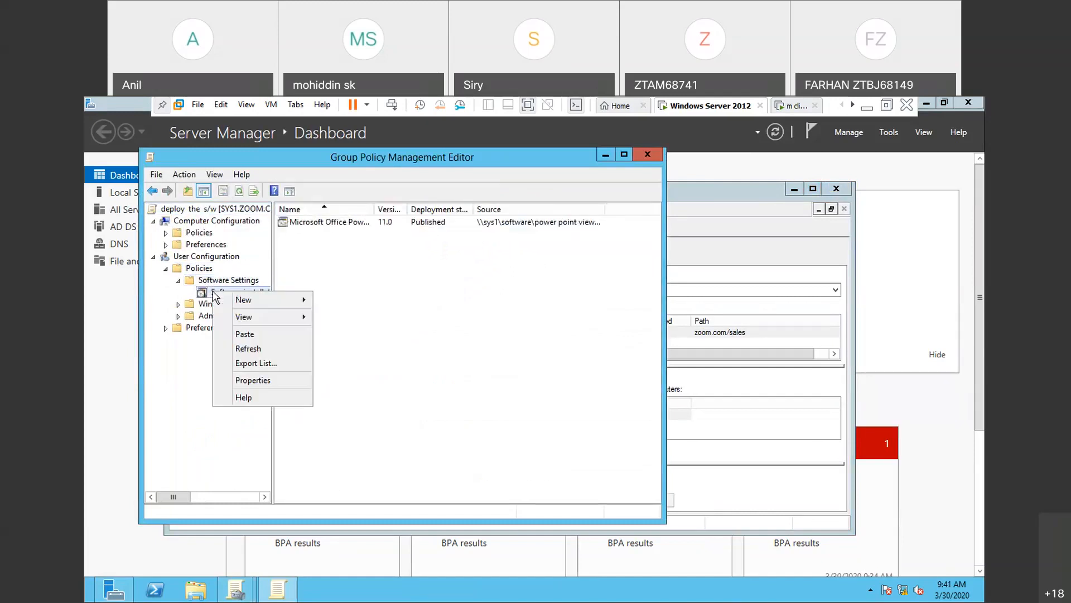
mouse_move(263, 300)
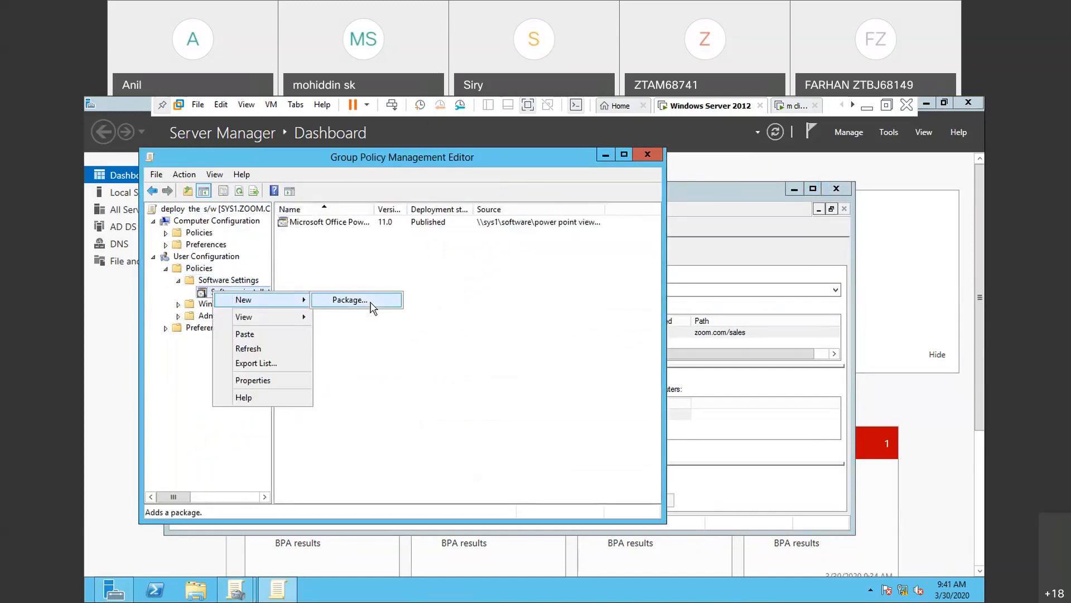
left_click(372, 307)
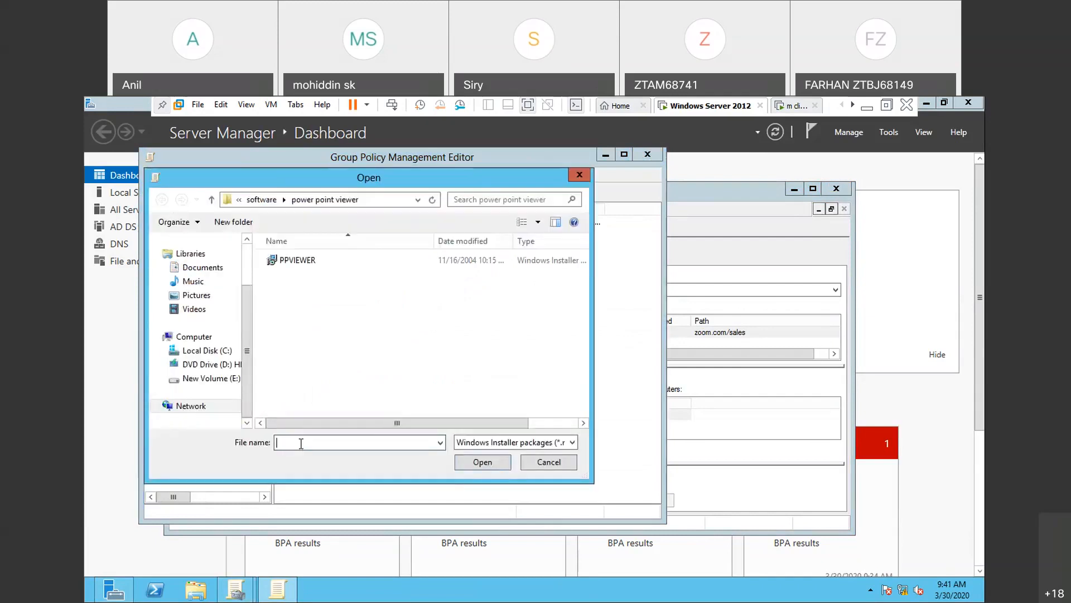
type("\\\\sys1")
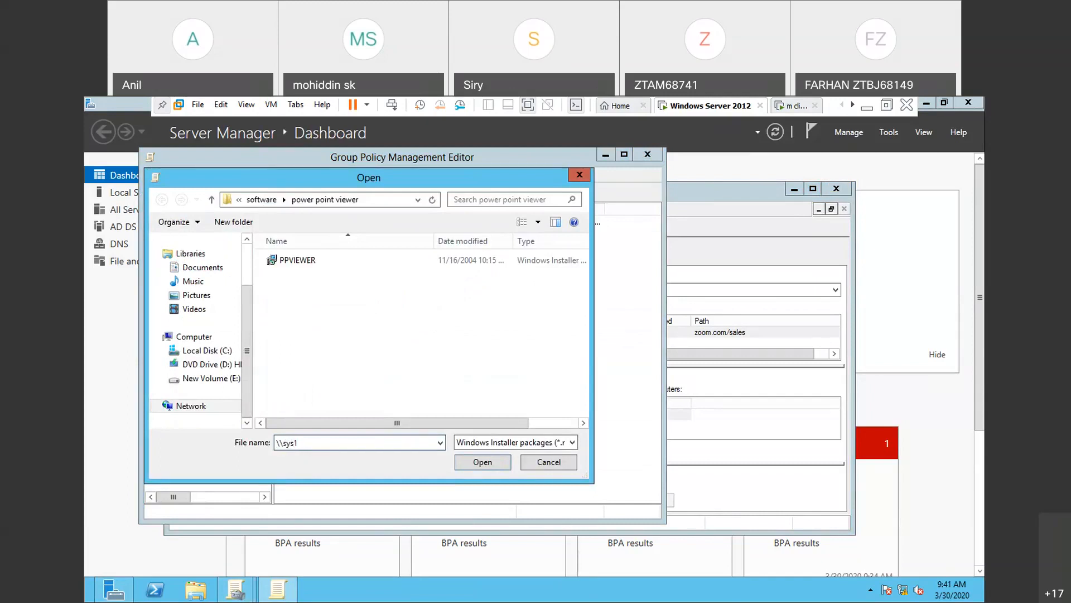
type("\\")
key("Down")
key("Down")
key("Down")
key("Down")
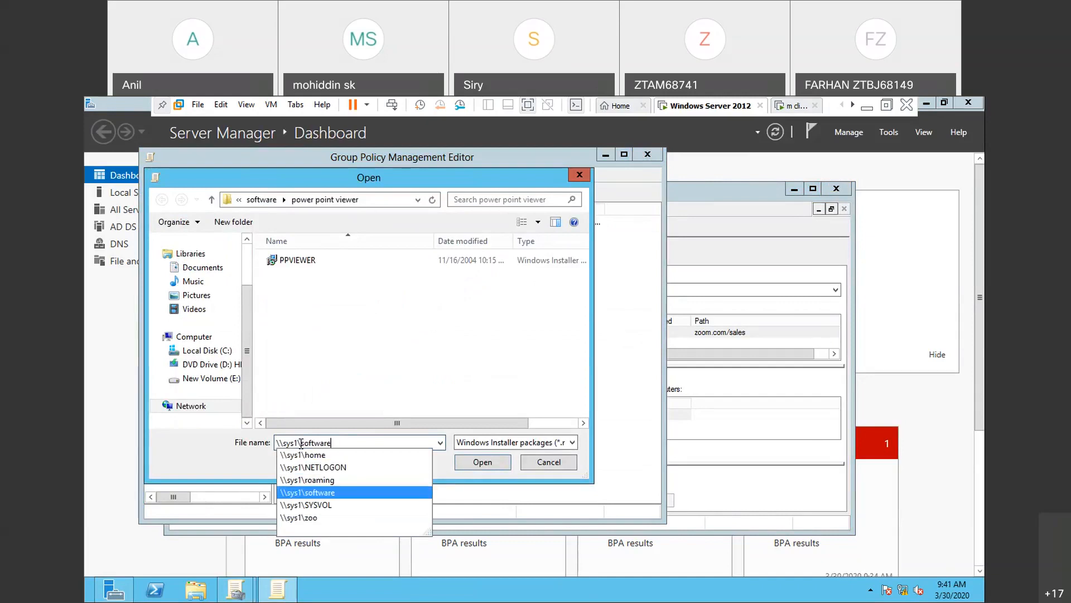
type("\\")
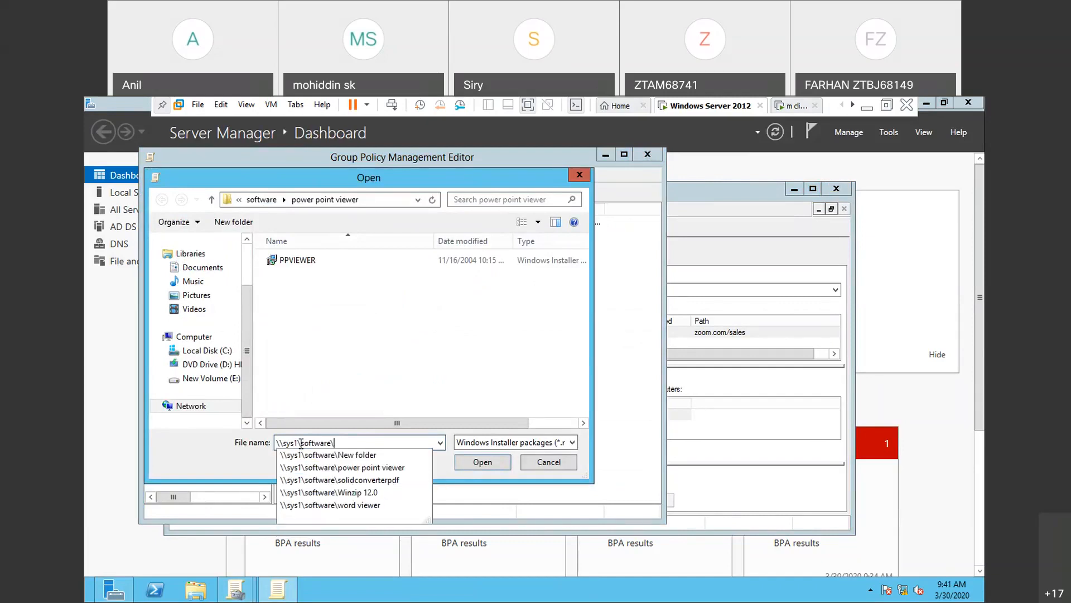
key("Down")
key("Down")
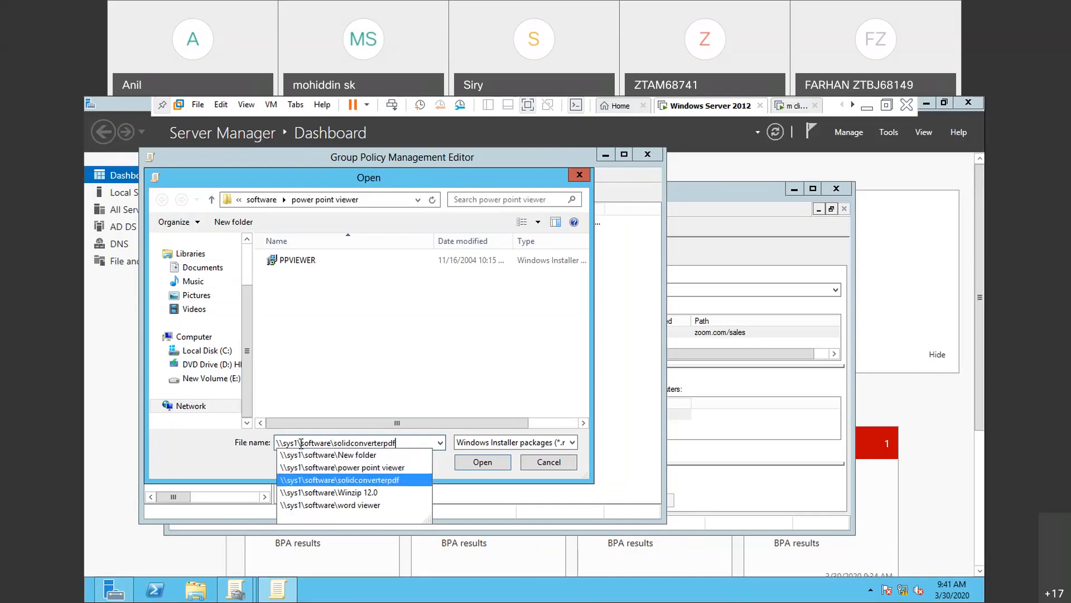
key("Down")
key("Down")
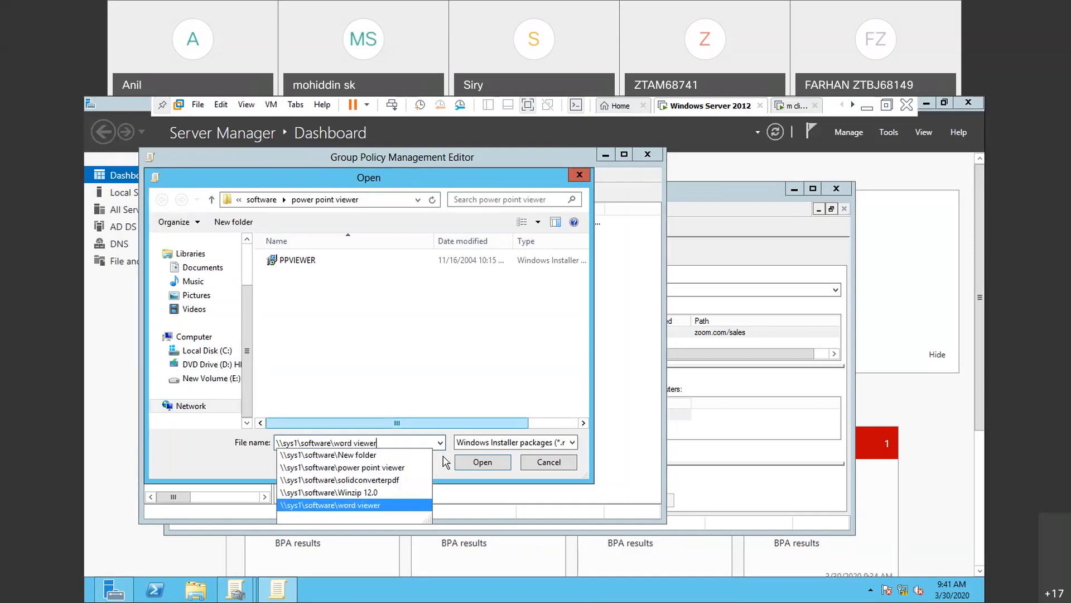
left_click(483, 462)
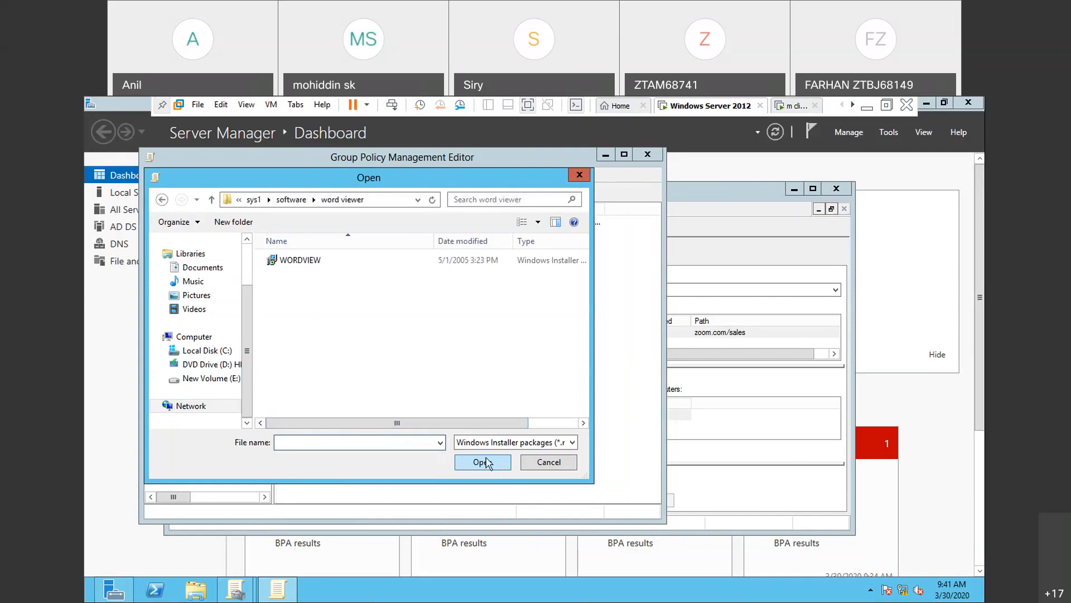
- Choose the WORDVIEW installer and deploy it with the Assigned method
left_click(322, 259)
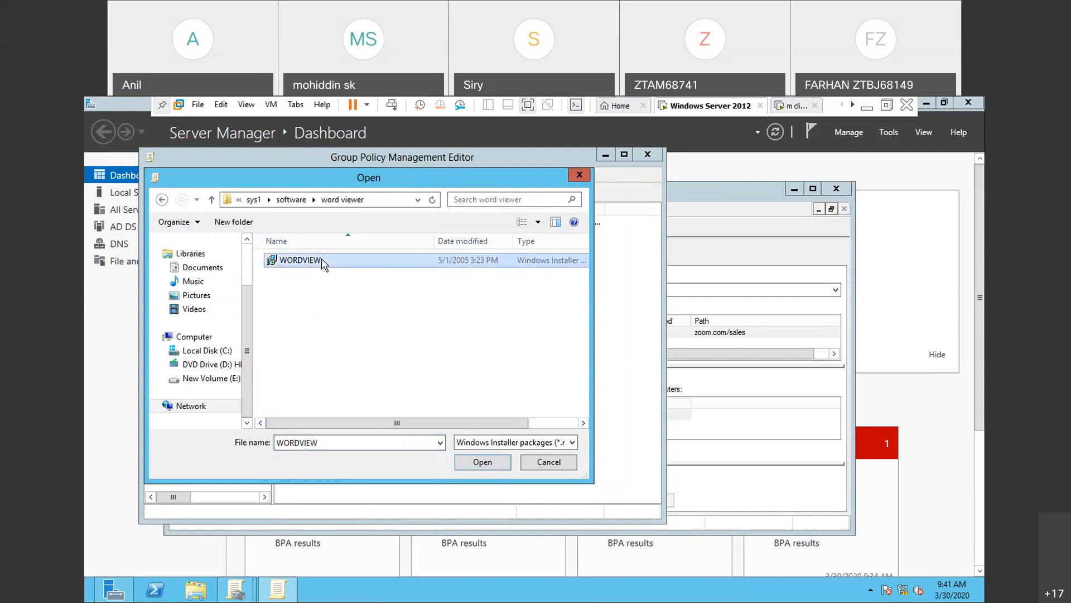
left_click(477, 467)
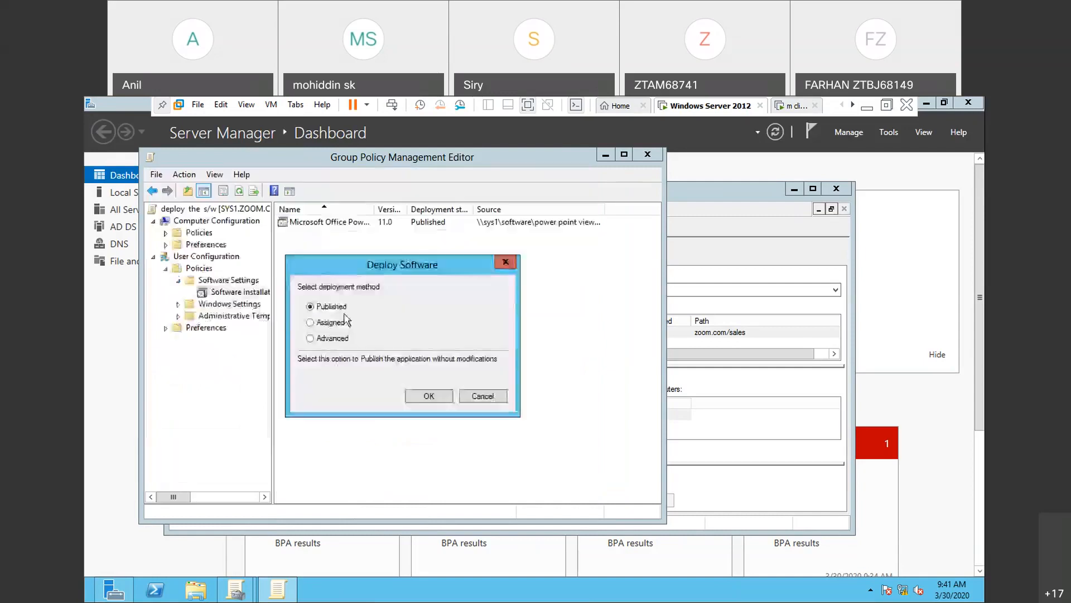
left_click(310, 323)
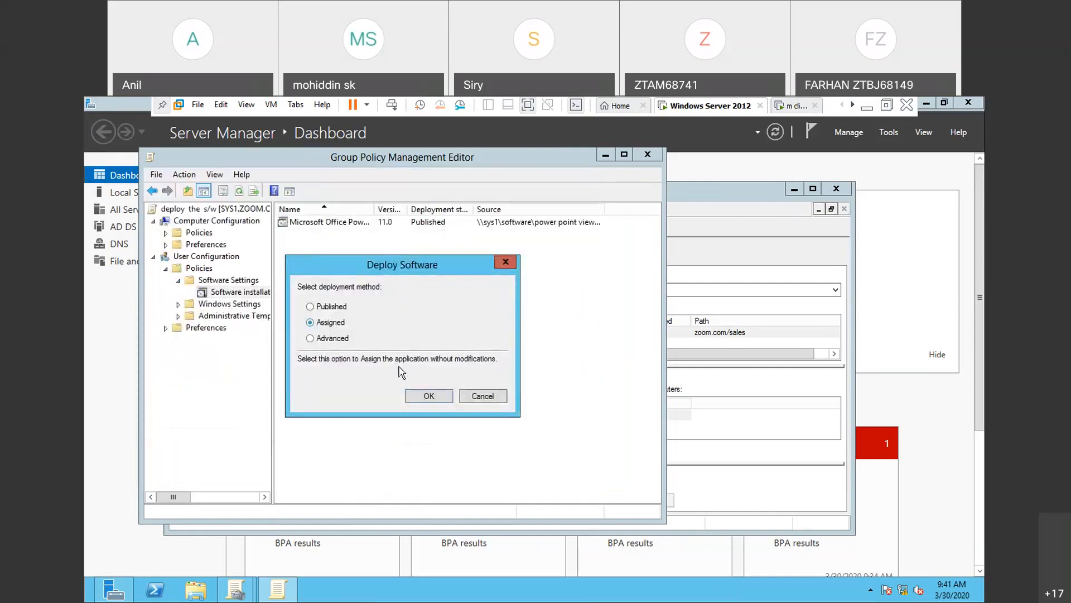
left_click(427, 394)
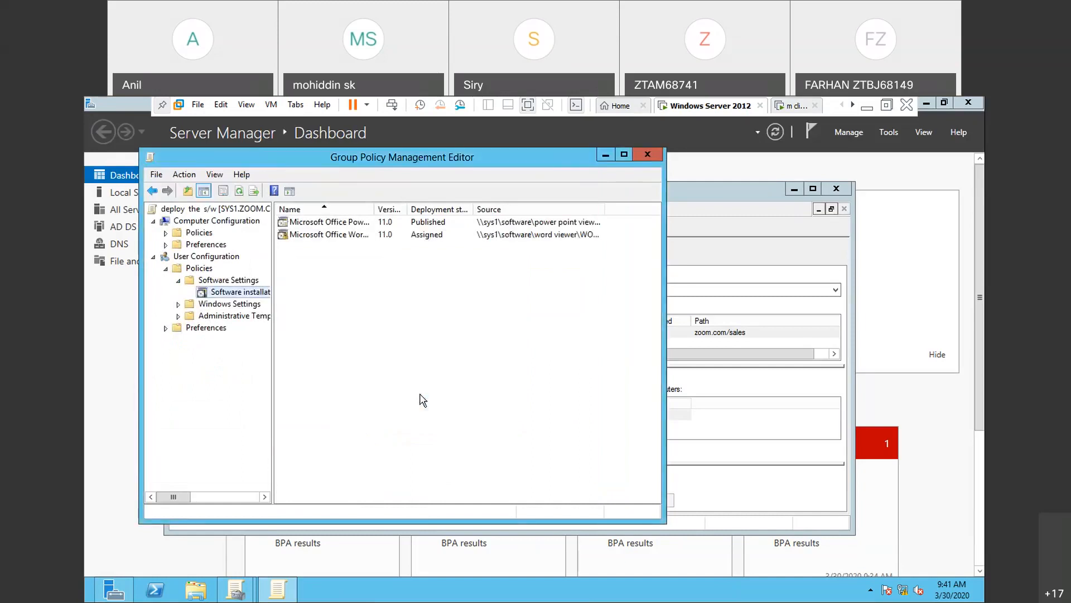
- Run gpupdate on the server to refresh Group Policy, then switch to the client machine
key("super+r")
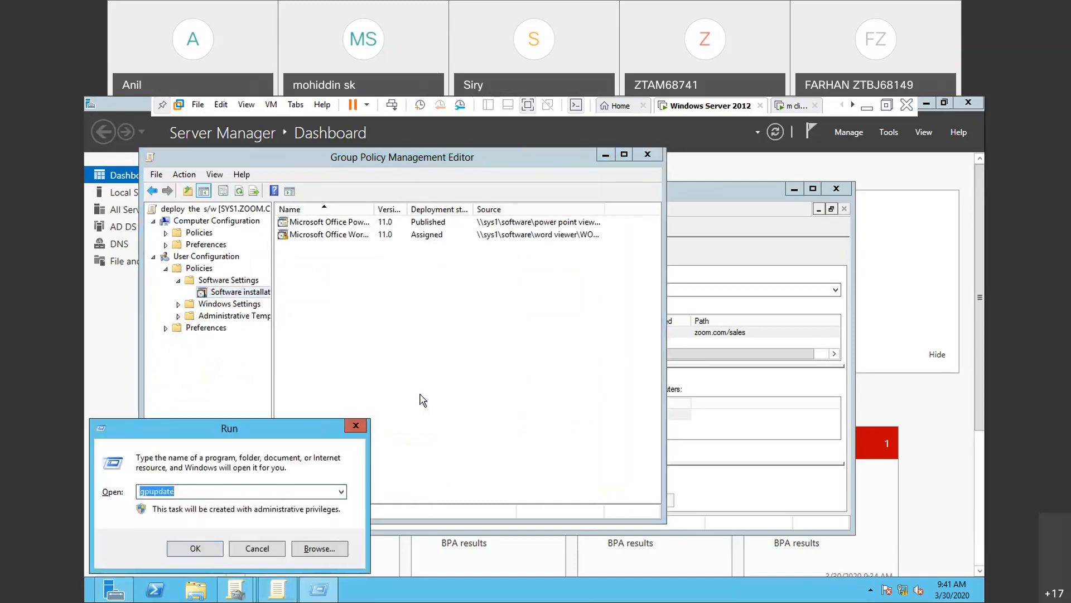
key("Return")
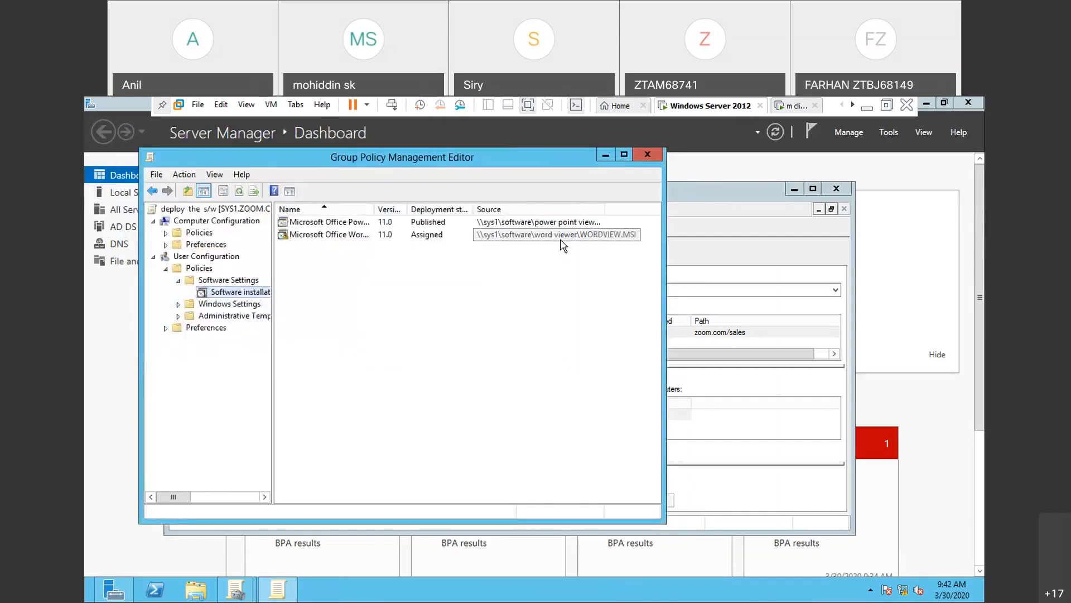
left_click(797, 106)
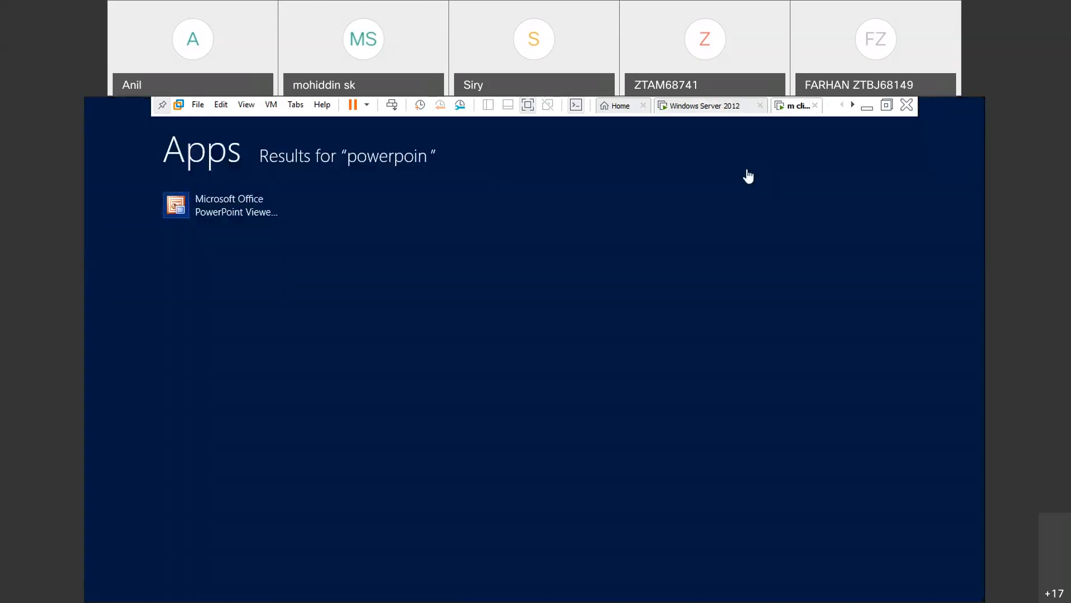
- Sign out of the client and sign back in as the domain user s1
key("ctrl+alt+Insert")
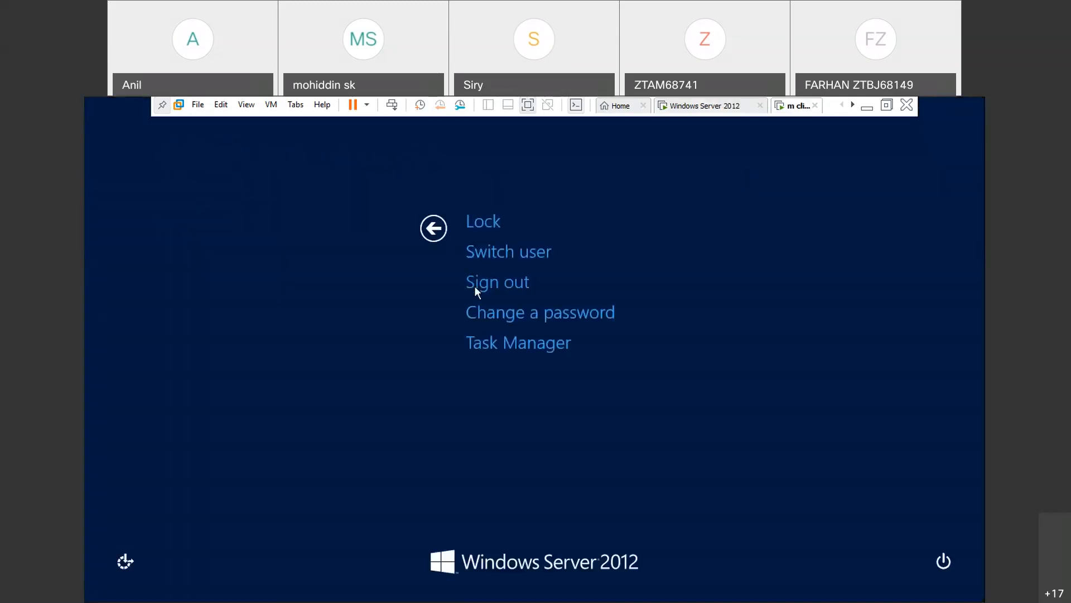
left_click(474, 286)
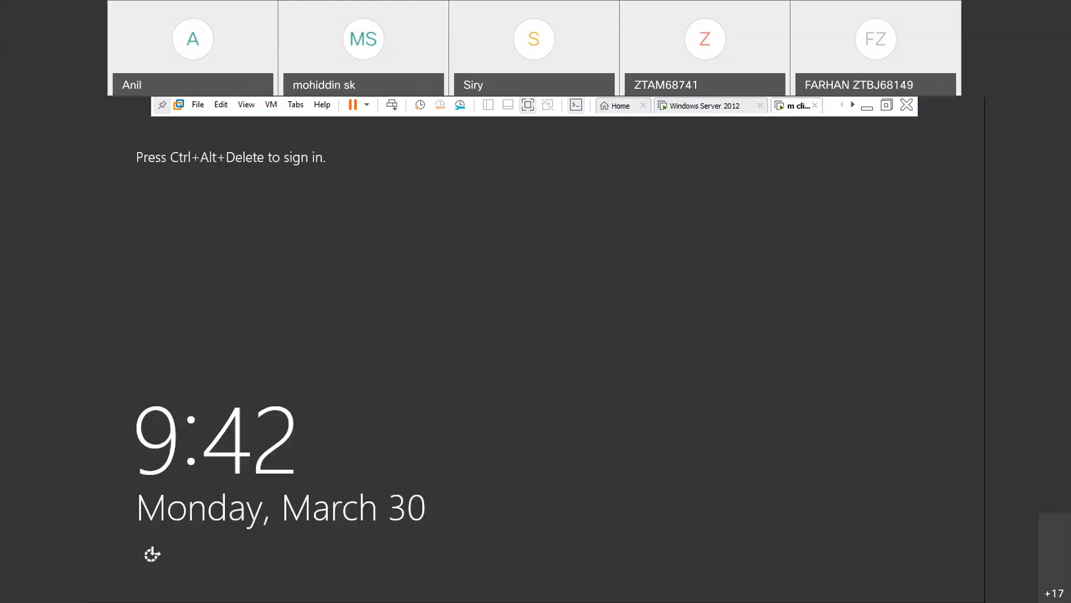
key("ctrl+alt+Insert")
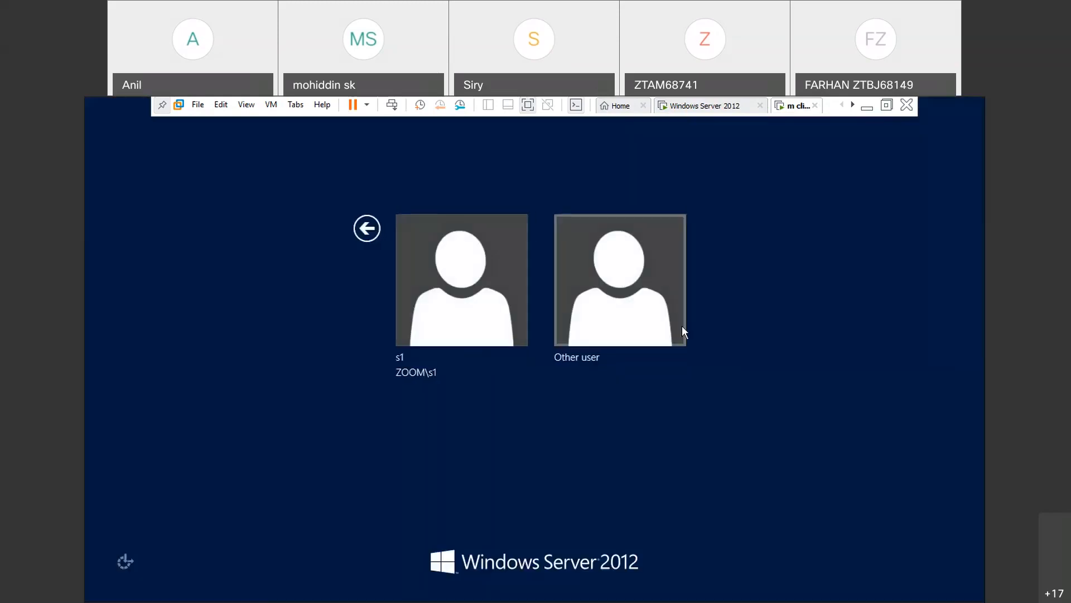
left_click(427, 336)
key("Return")
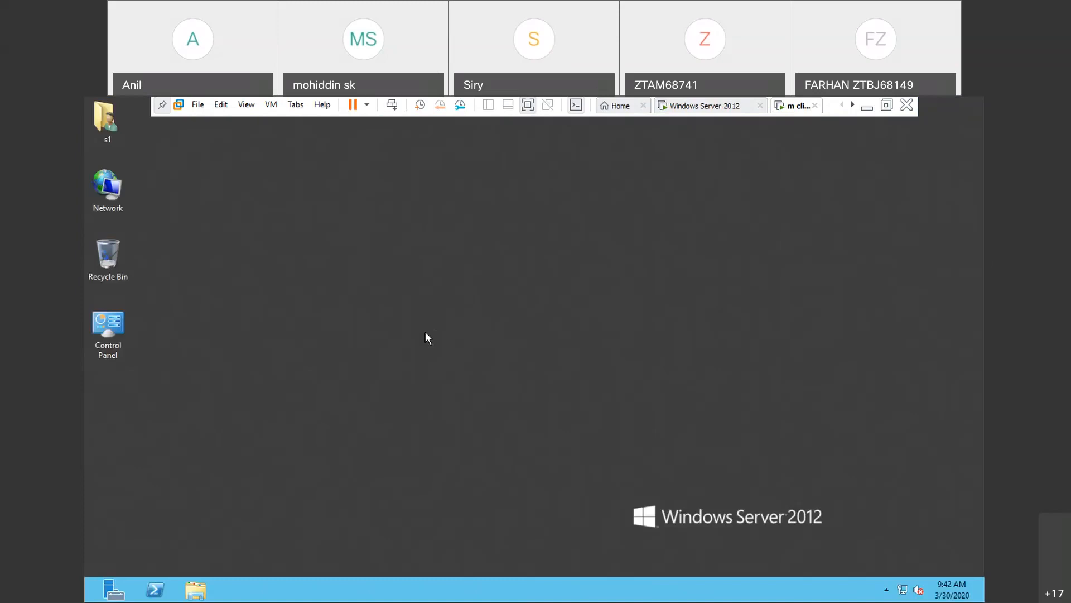
- Search the Start screen for word view and launch Microsoft Office Word Viewer 2003
key("super")
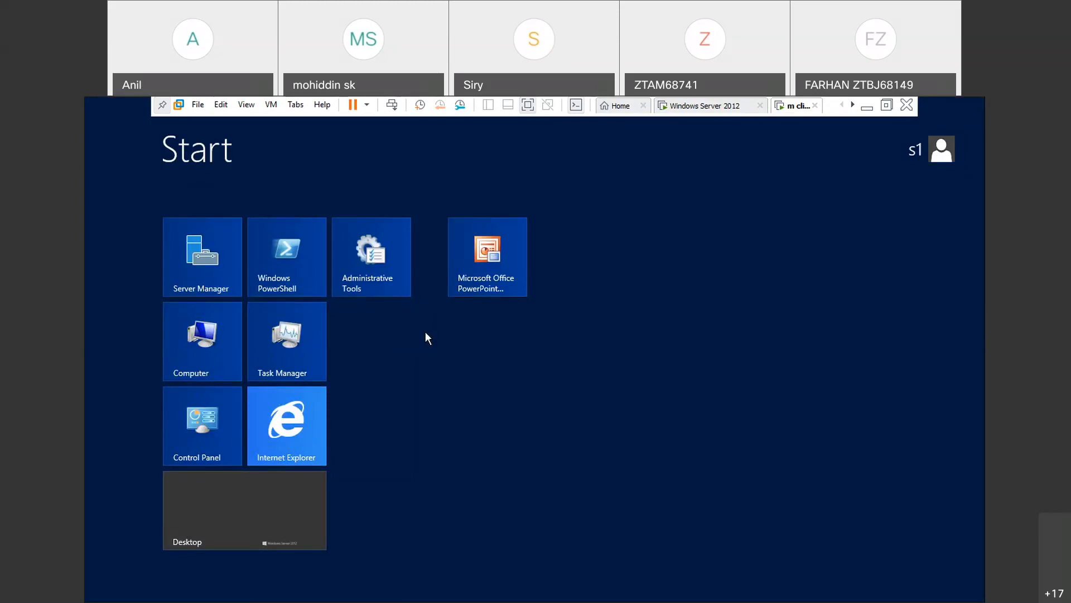
type("word")
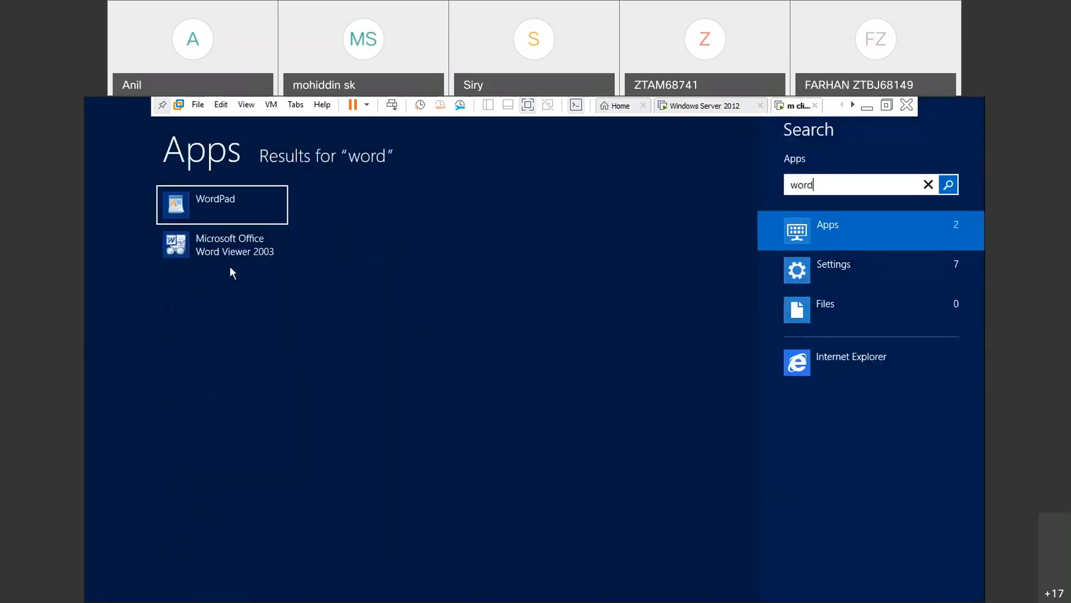
type("vi")
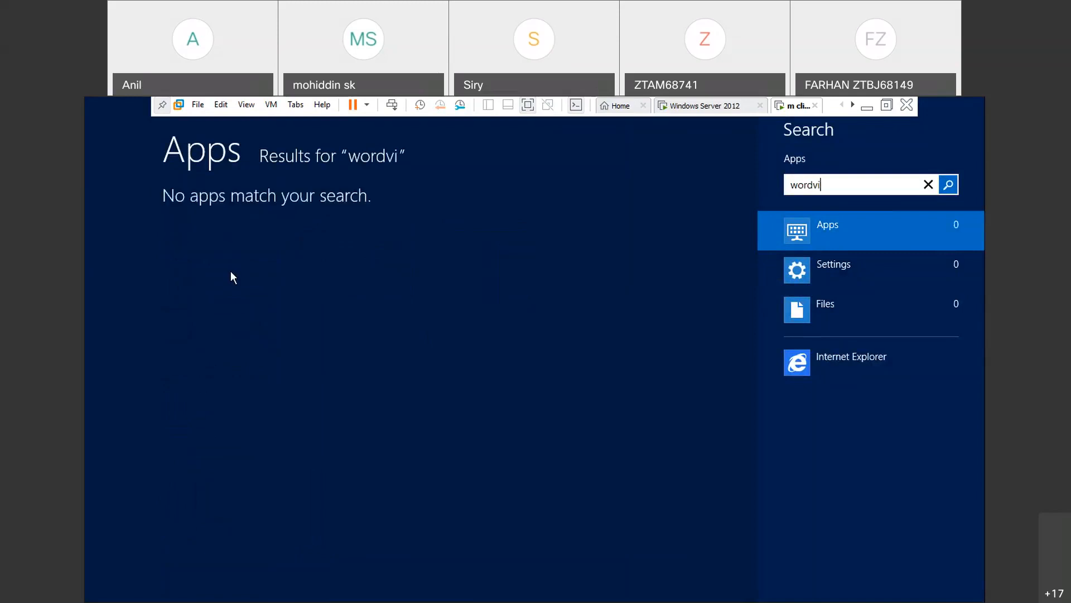
key("BackSpace")
key("BackSpace")
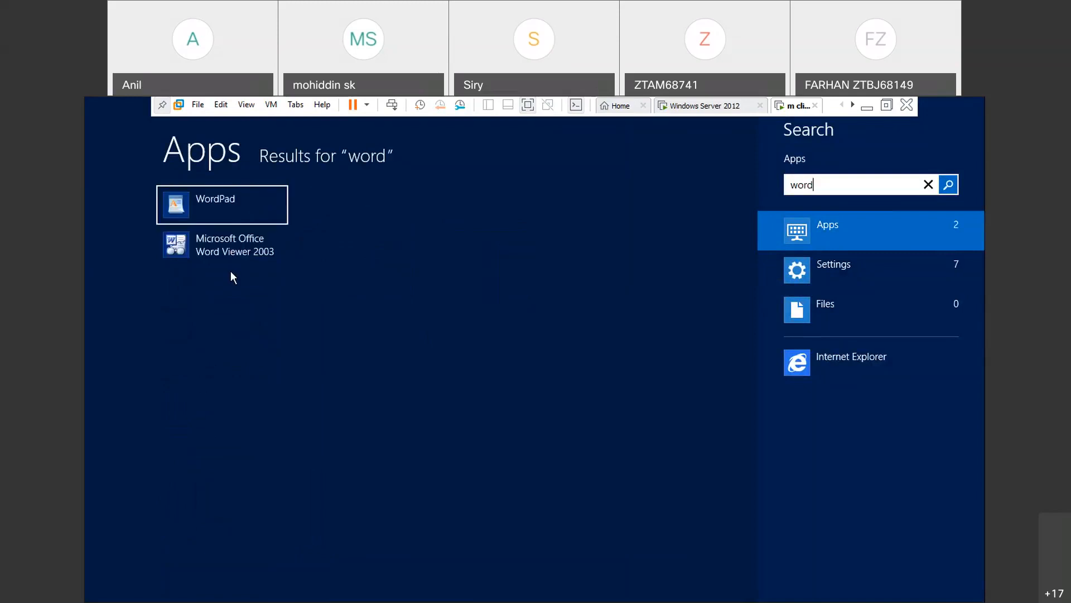
type("view")
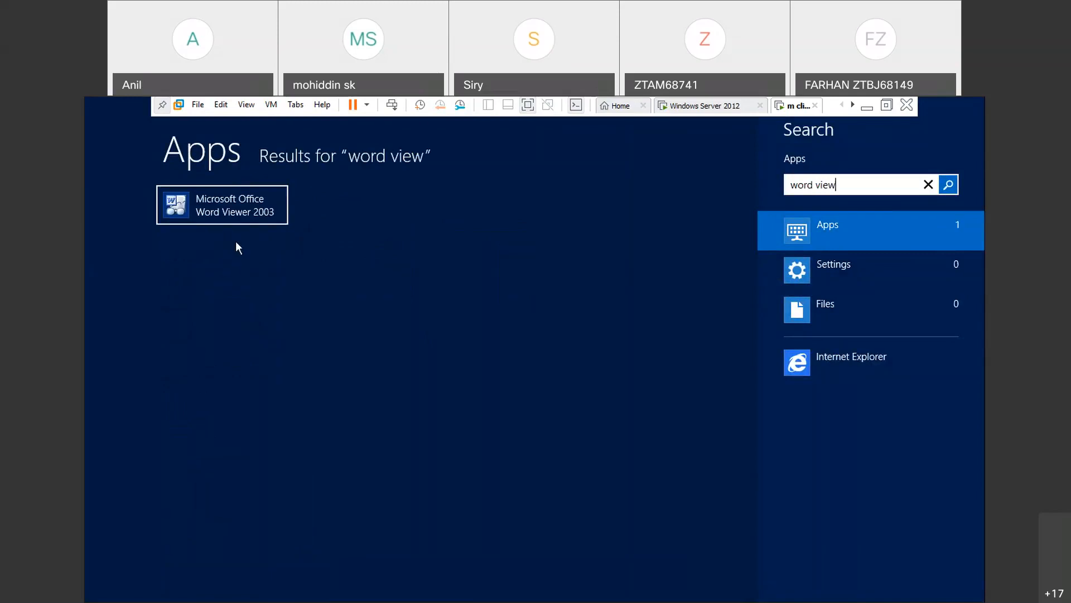
left_click(235, 216)
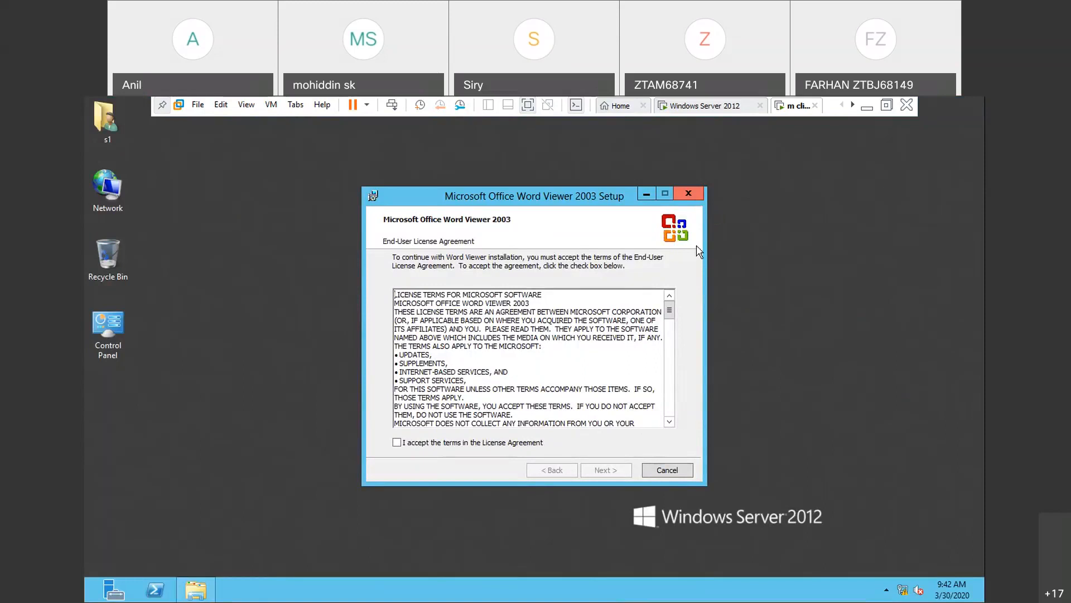
- Cancel the Word Viewer 2003 setup, confirming the exit, and switch back to the Windows Server 2012 machine
left_click(665, 470)
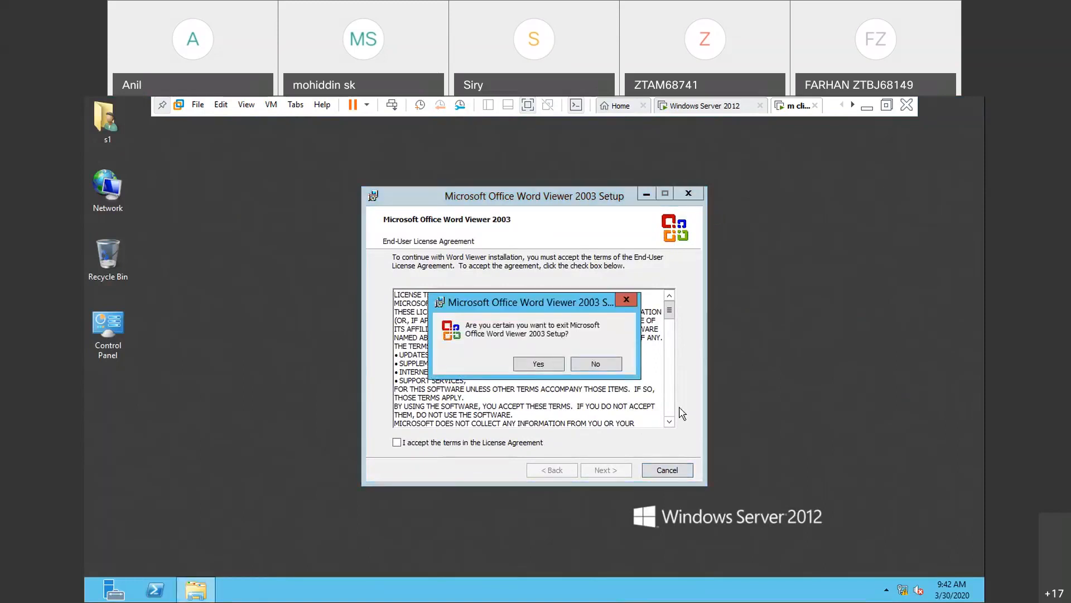
left_click(545, 366)
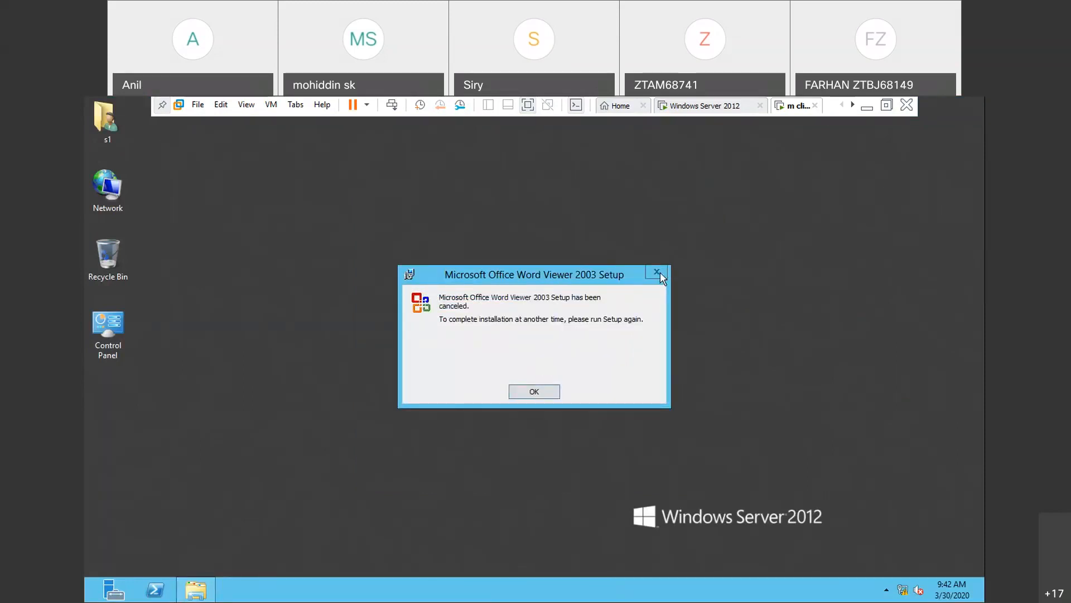
left_click(534, 391)
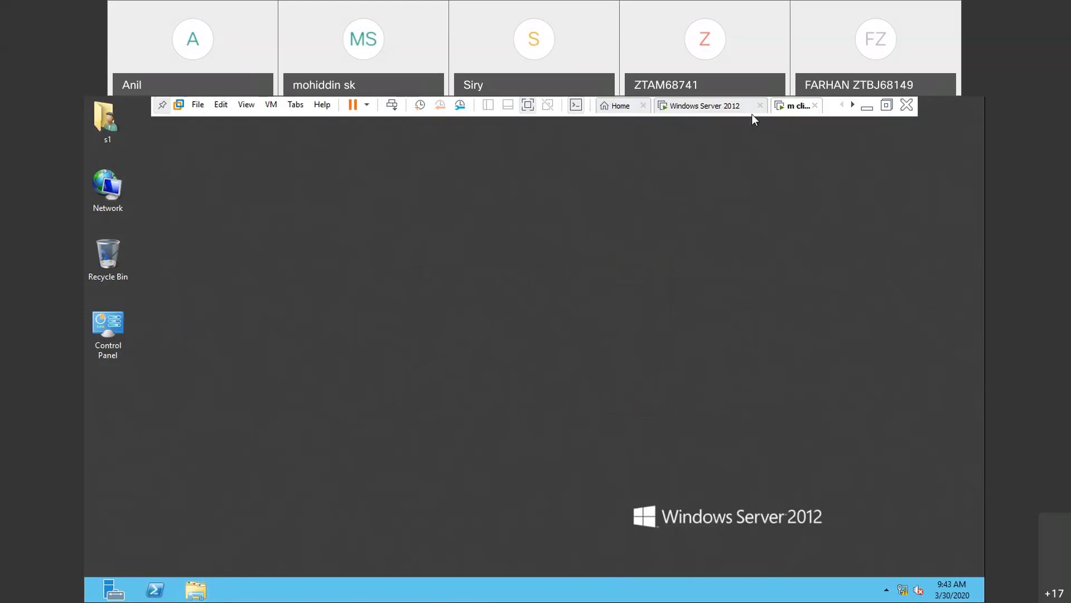
left_click(730, 111)
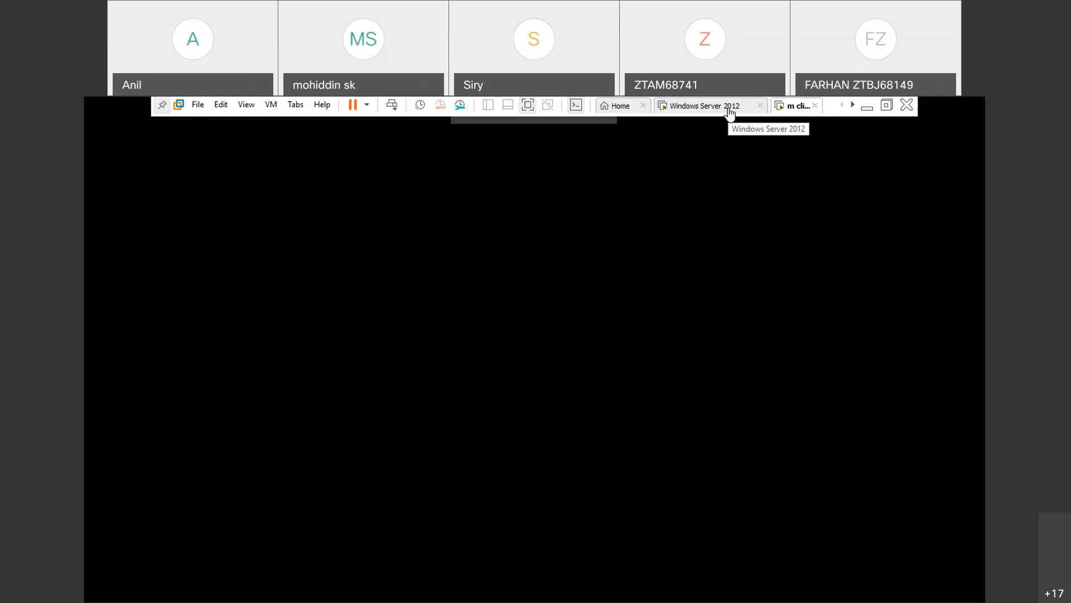
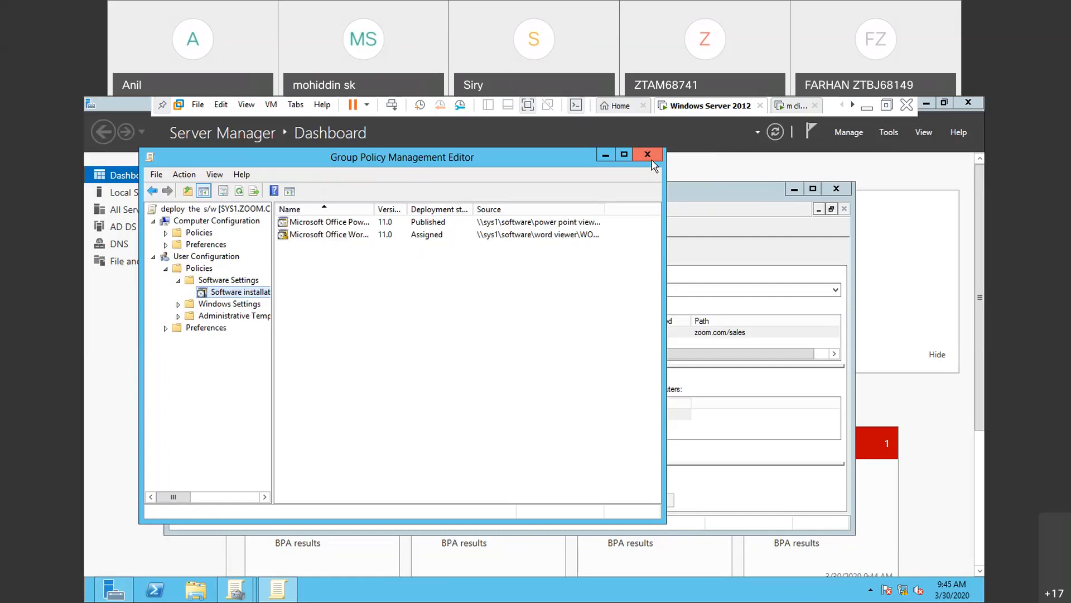
- Close the Group Policy Management Editor and open the mcse practicals notes in Notepad on the host machine
left_click(648, 155)
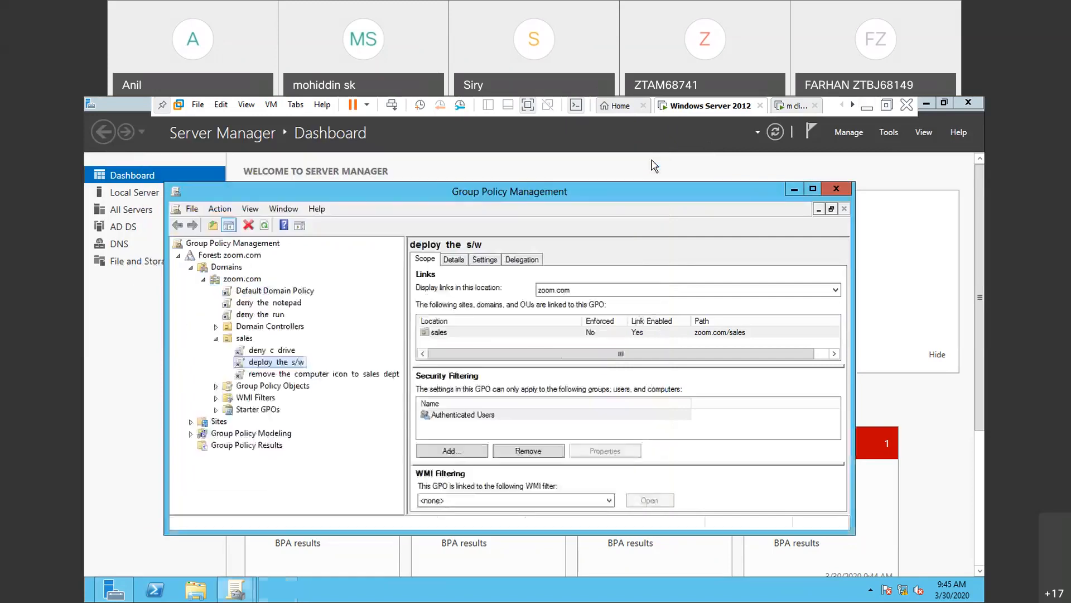
left_click(868, 107)
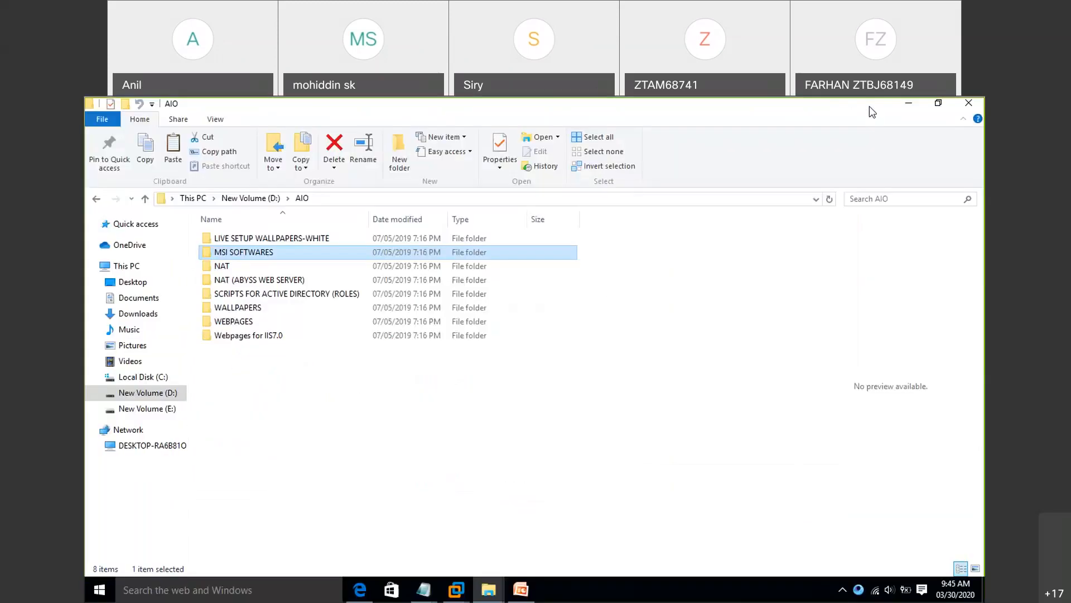
left_click(910, 104)
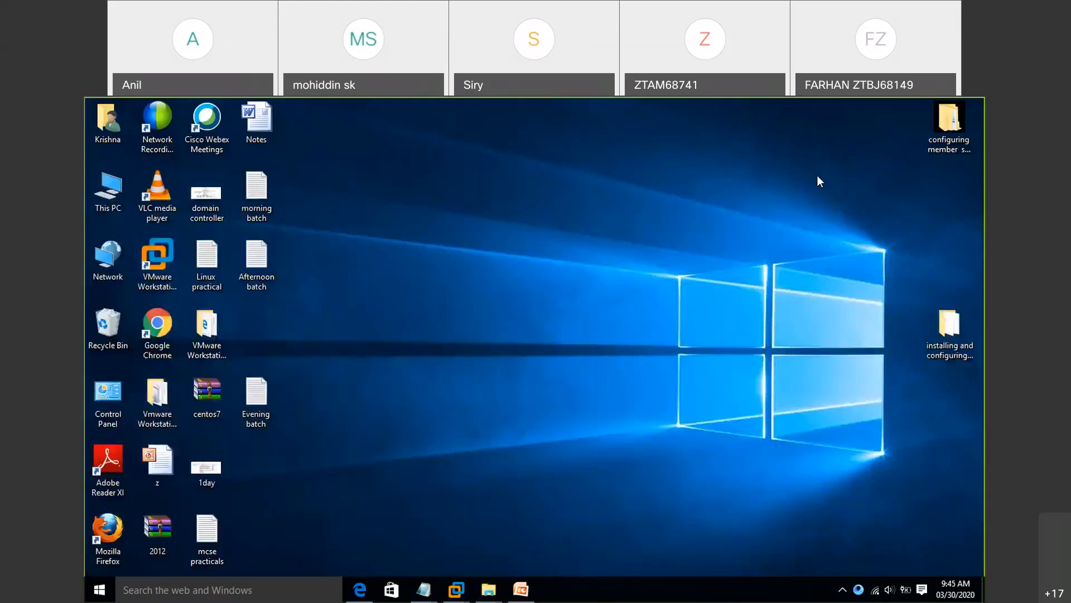
mouse_move(424, 589)
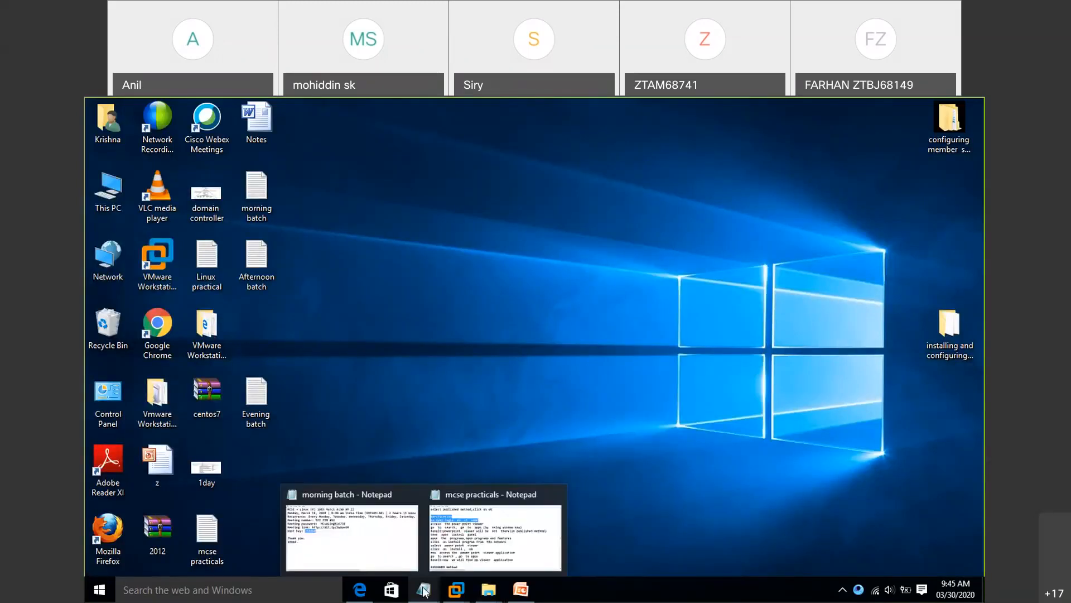
left_click(459, 542)
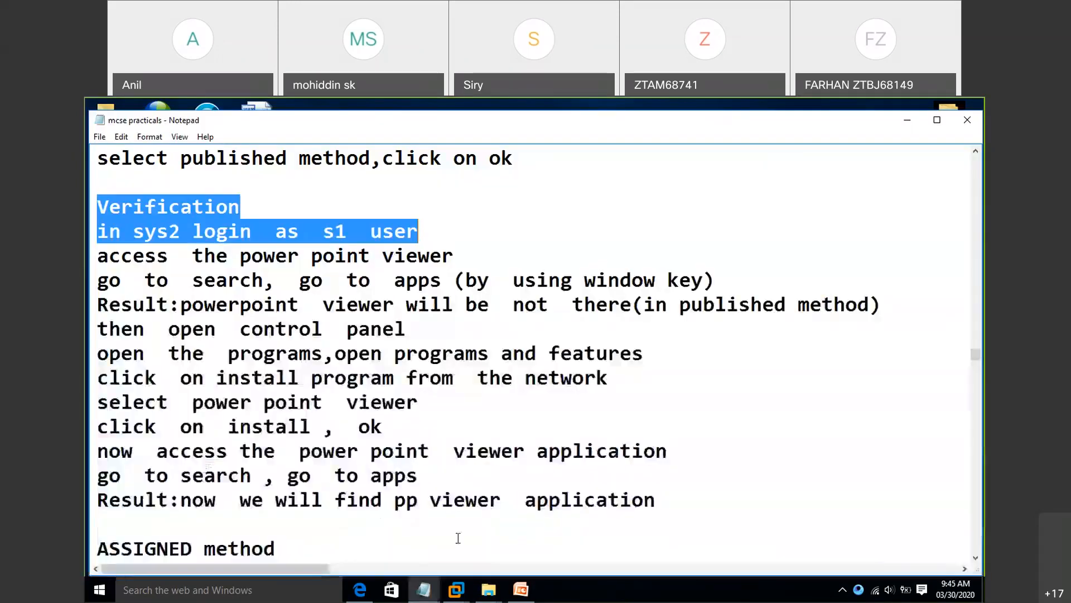
- Scroll through the notes to read the procedure for applying logon scripts
left_click(423, 538)
scroll(423, 537, "down", 2)
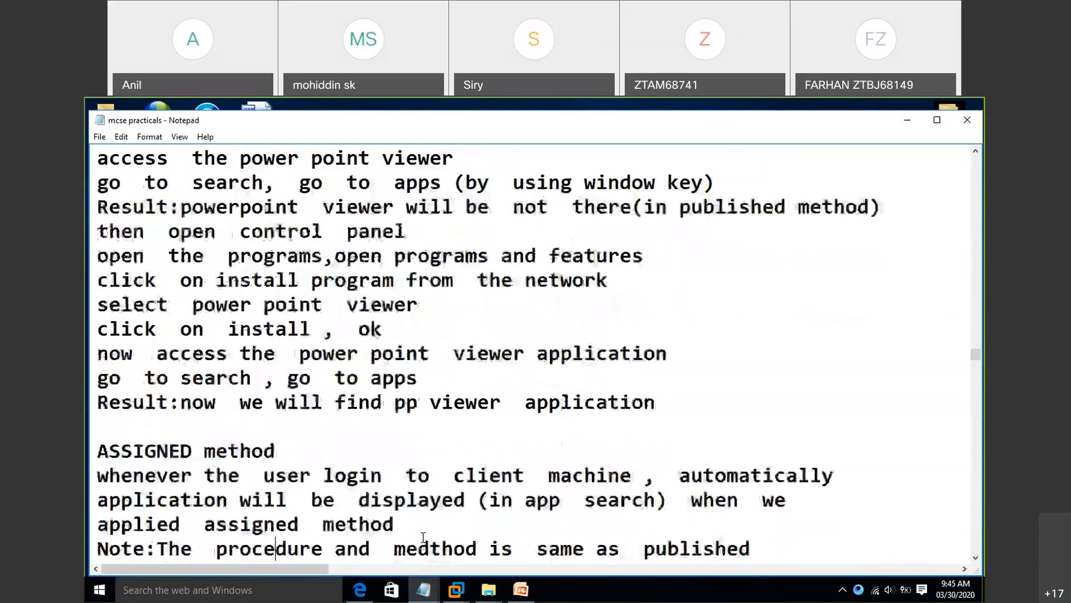
scroll(423, 537, "down", 2)
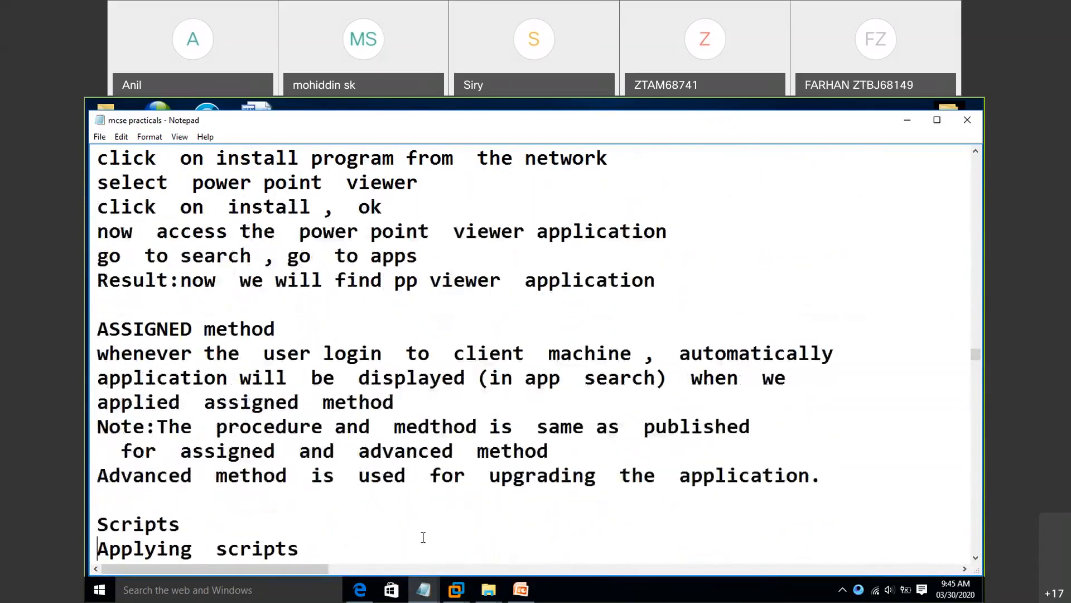
scroll(423, 537, "down", 4)
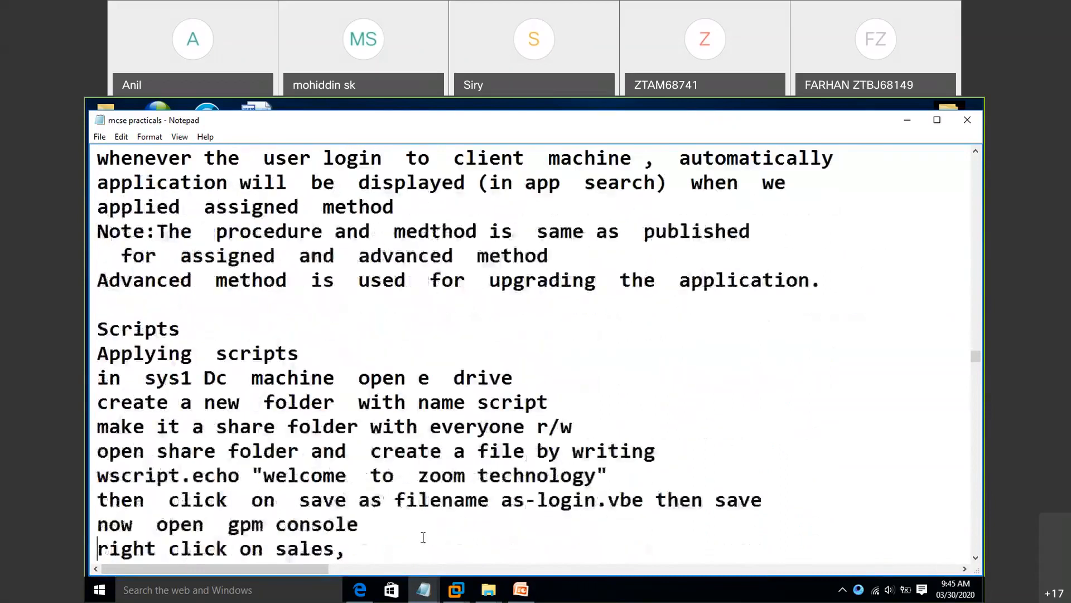
scroll(423, 537, "down", 1)
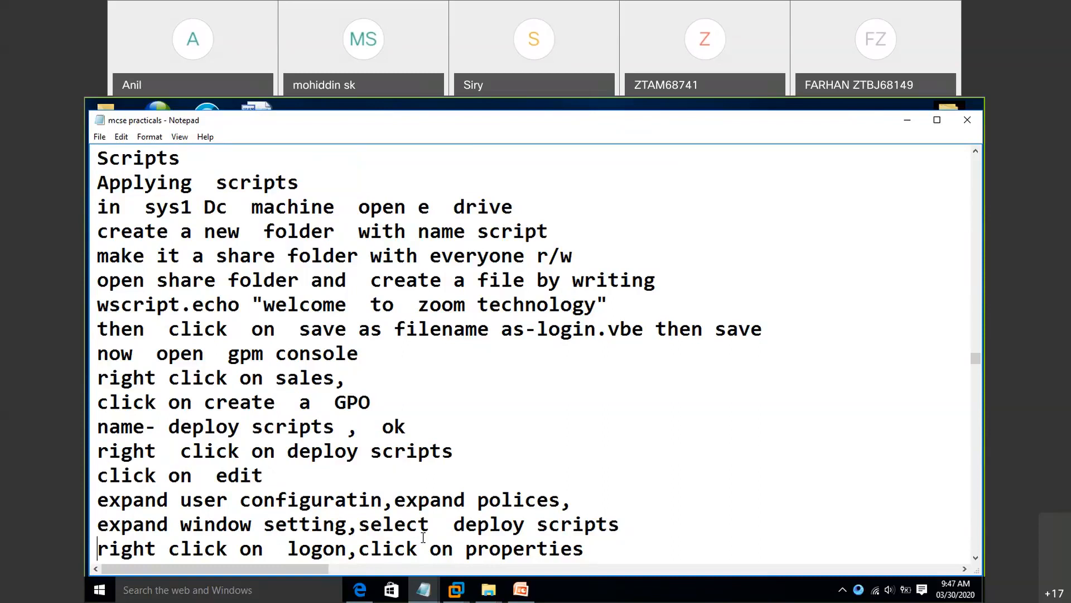
key("Down")
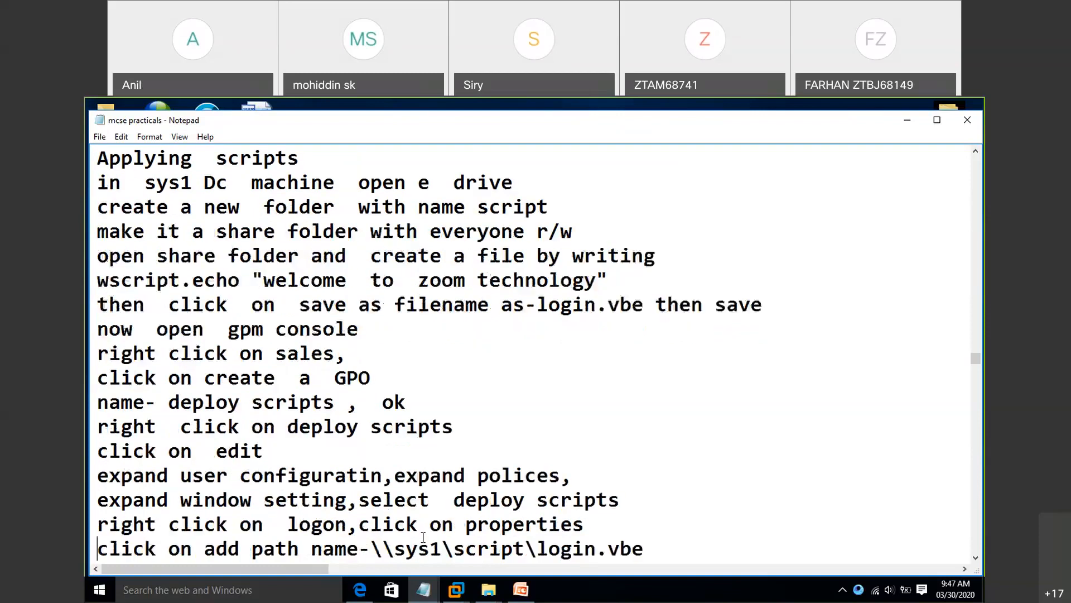
key("Down")
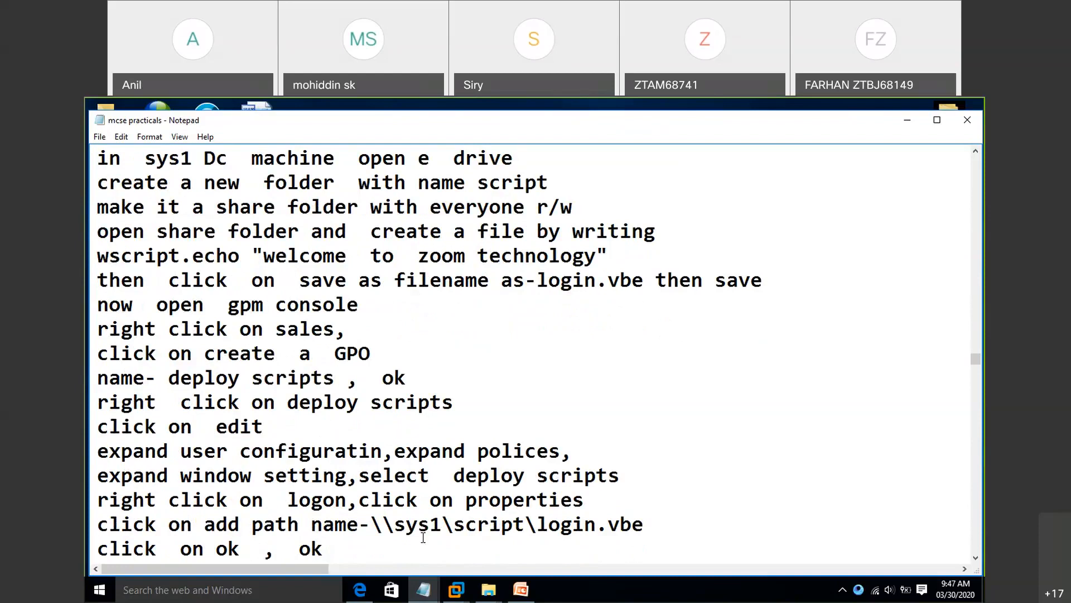
key("Down")
key("Down")
key("Down")
key("Down")
key("Down")
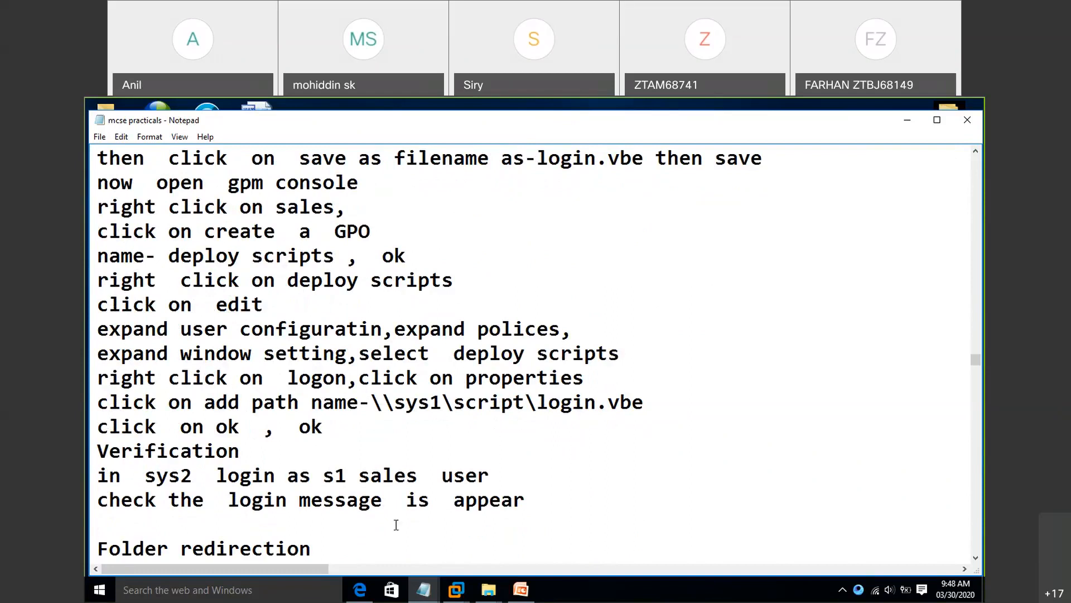
- Return to the Windows Server 2012 machine, close Group Policy Management and minimize Server Manager
left_click(457, 589)
left_click(484, 498)
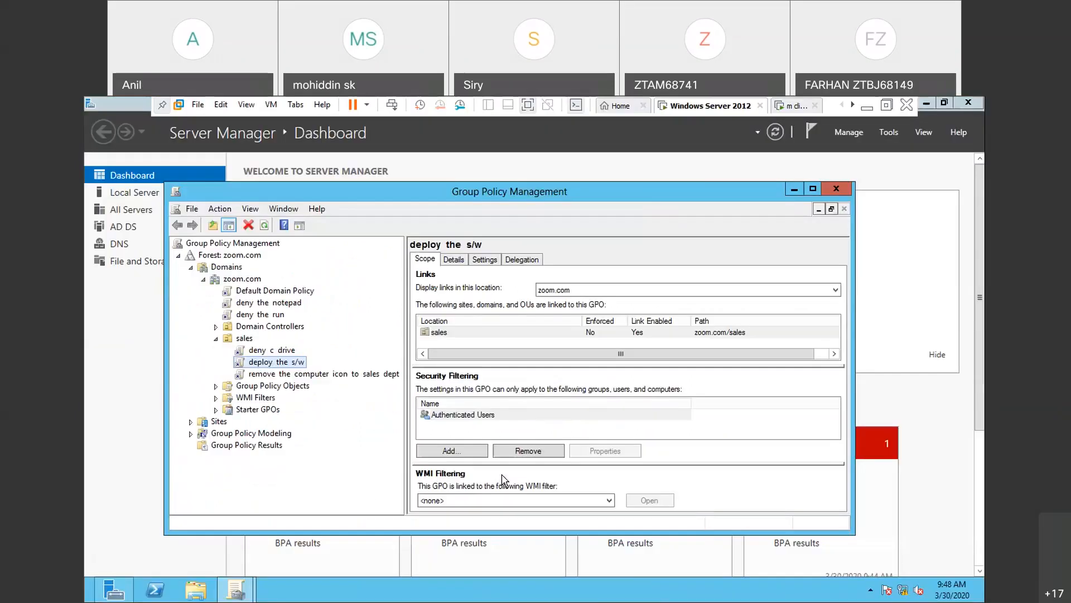
left_click(836, 189)
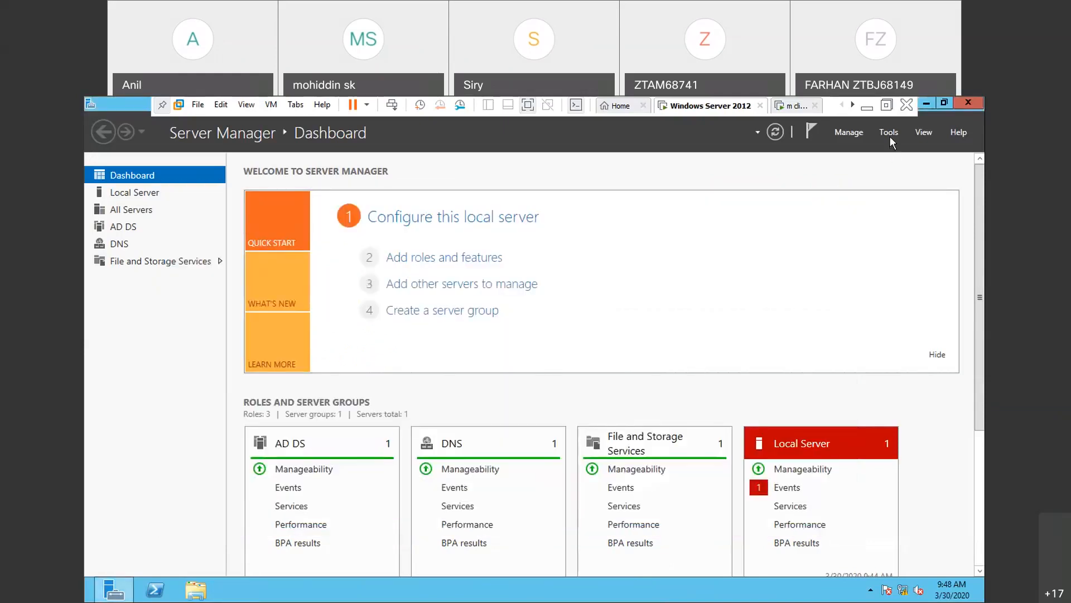
left_click(972, 102)
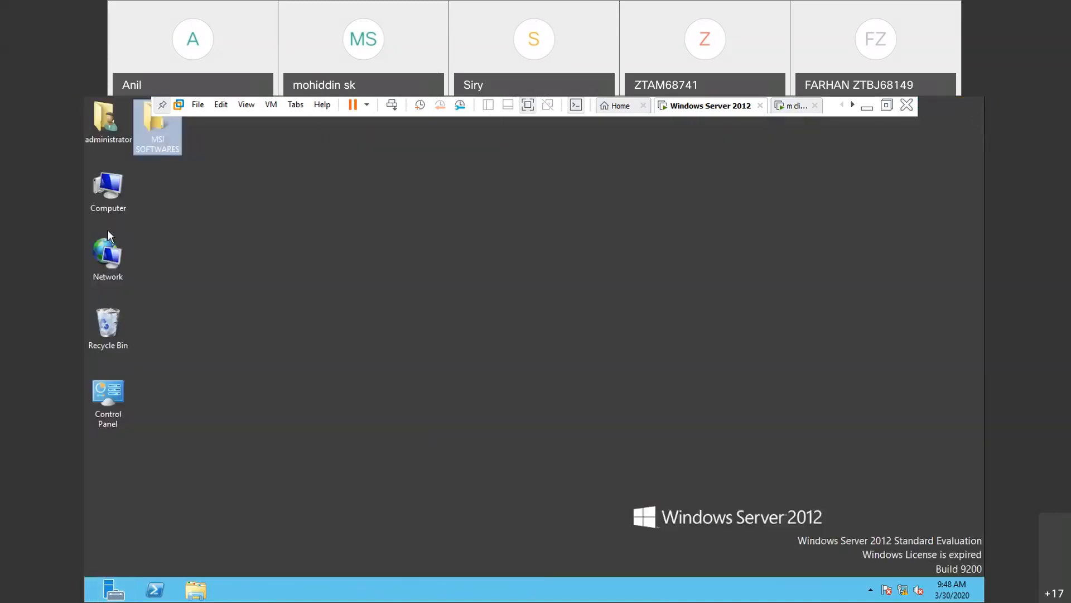
- Open drive E: from Computer and create a new folder named script
left_click(109, 196)
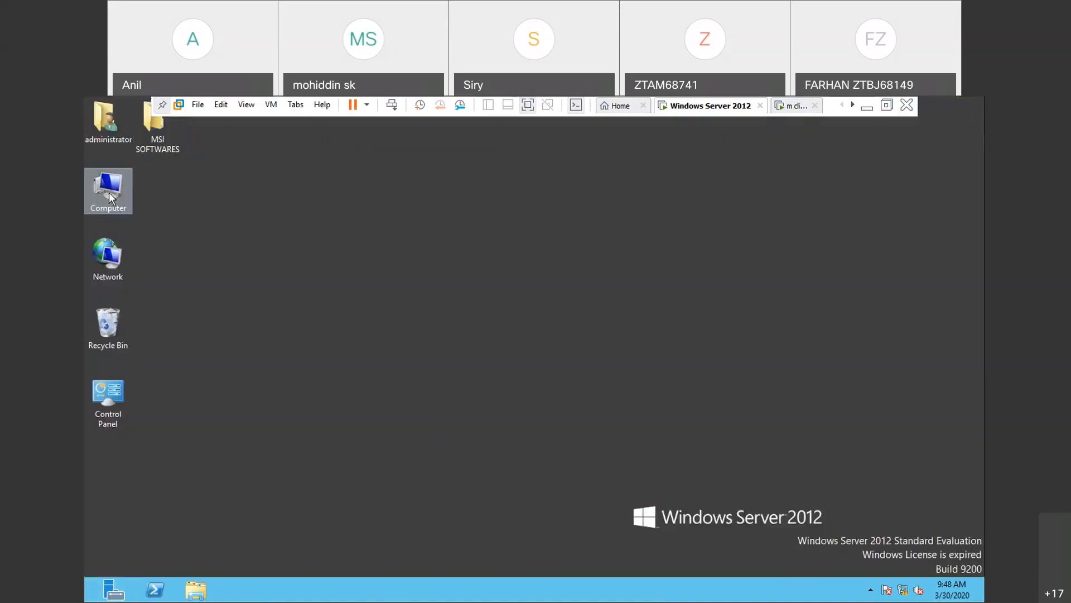
double_click(110, 197)
double_click(629, 249)
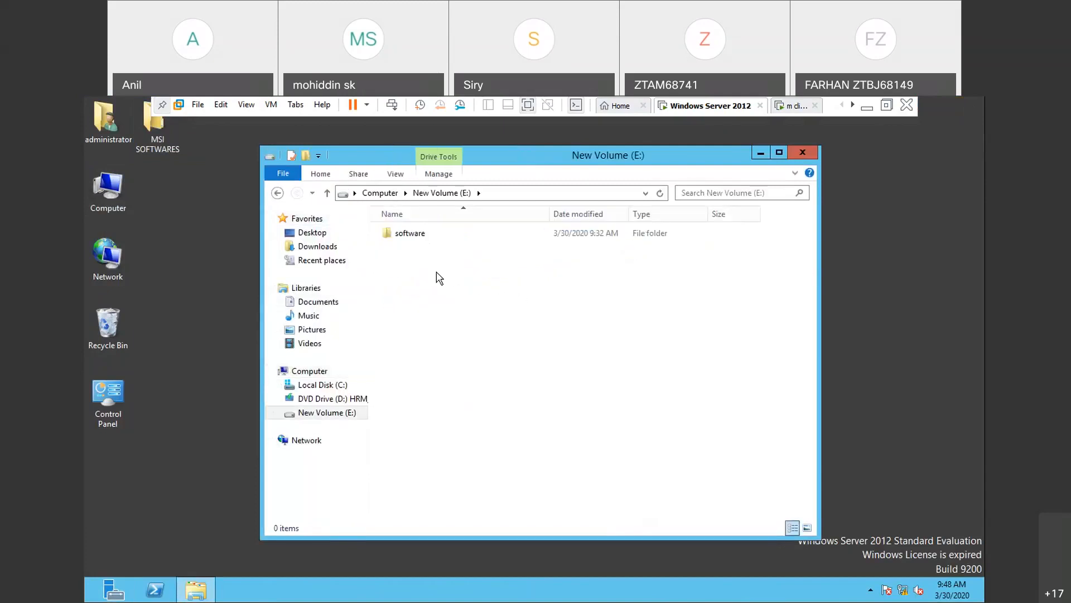
right_click(435, 272)
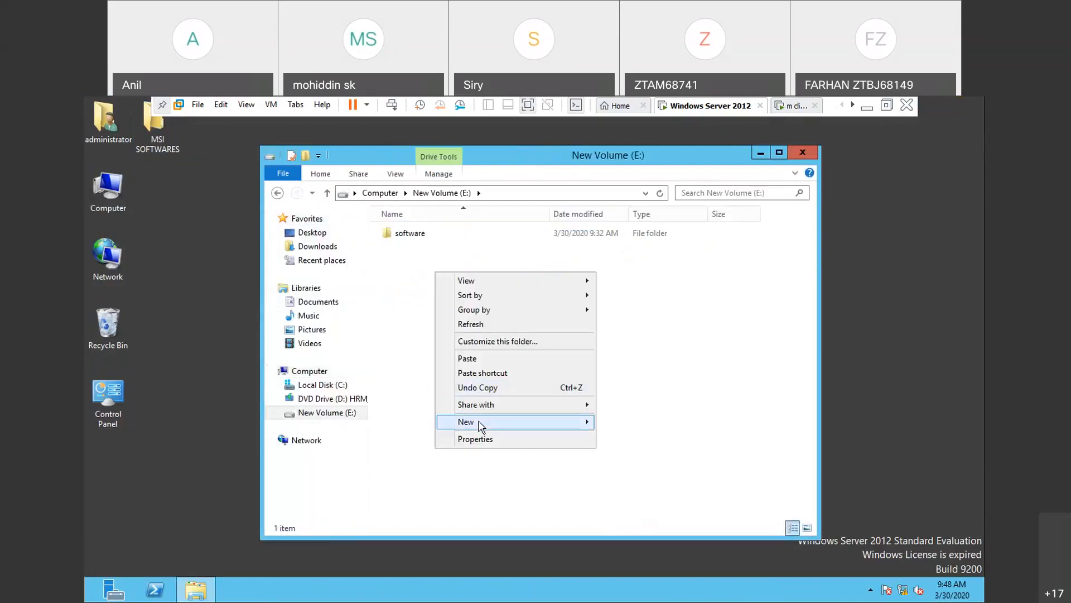
mouse_move(481, 427)
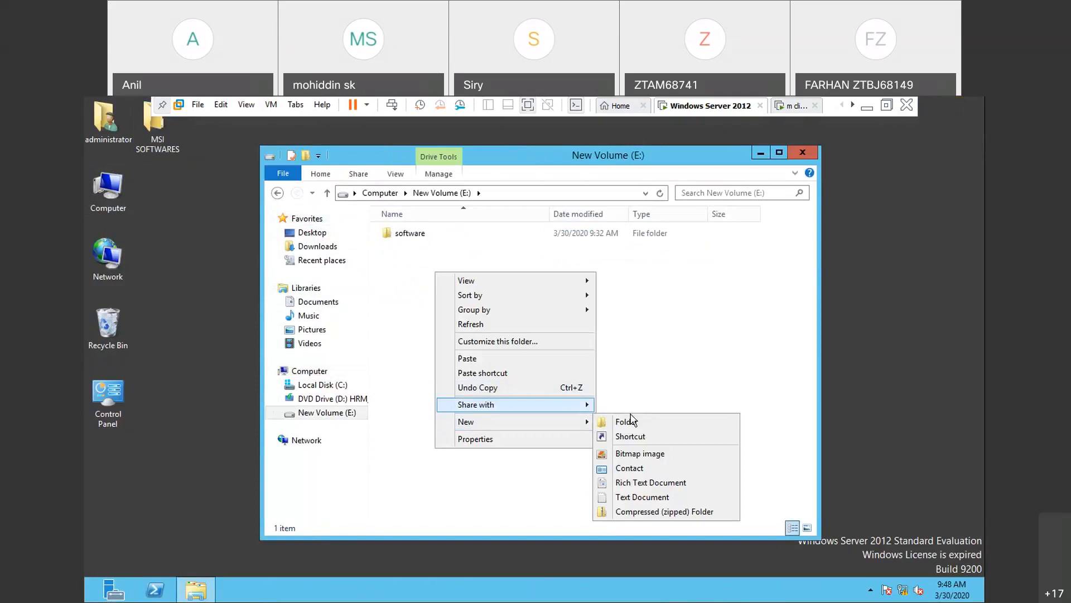
left_click(631, 421)
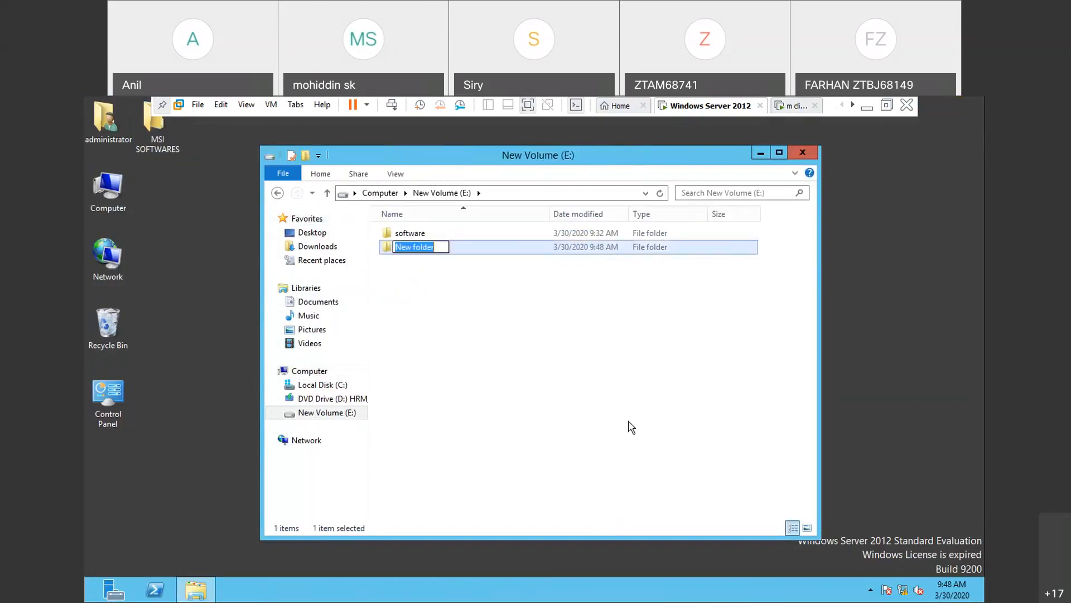
type("script")
key("Return")
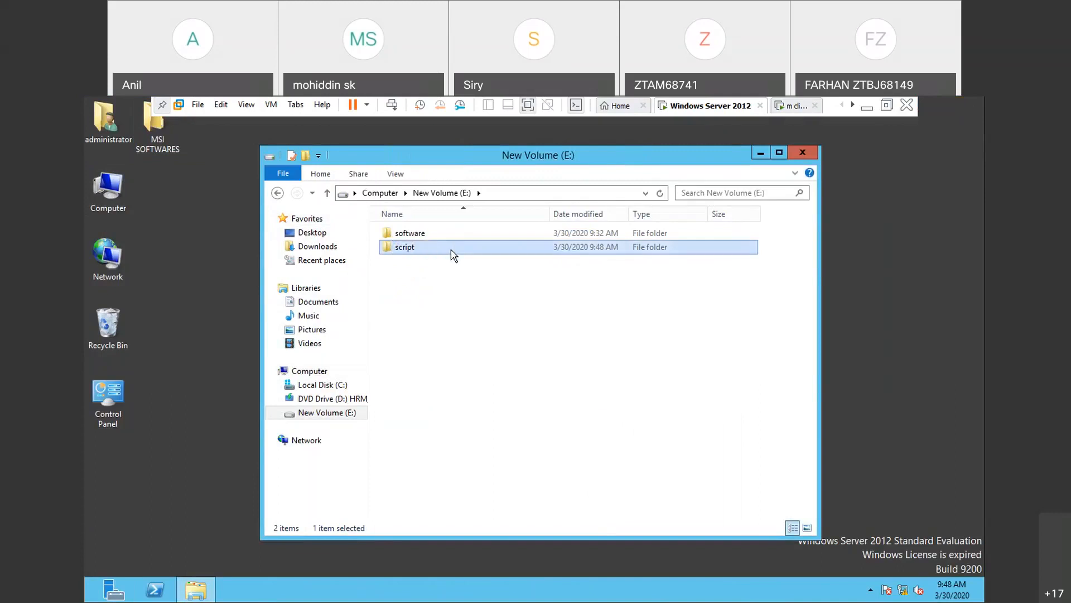
- Share the script folder with Everyone at Read/Write permission level
right_click(453, 256)
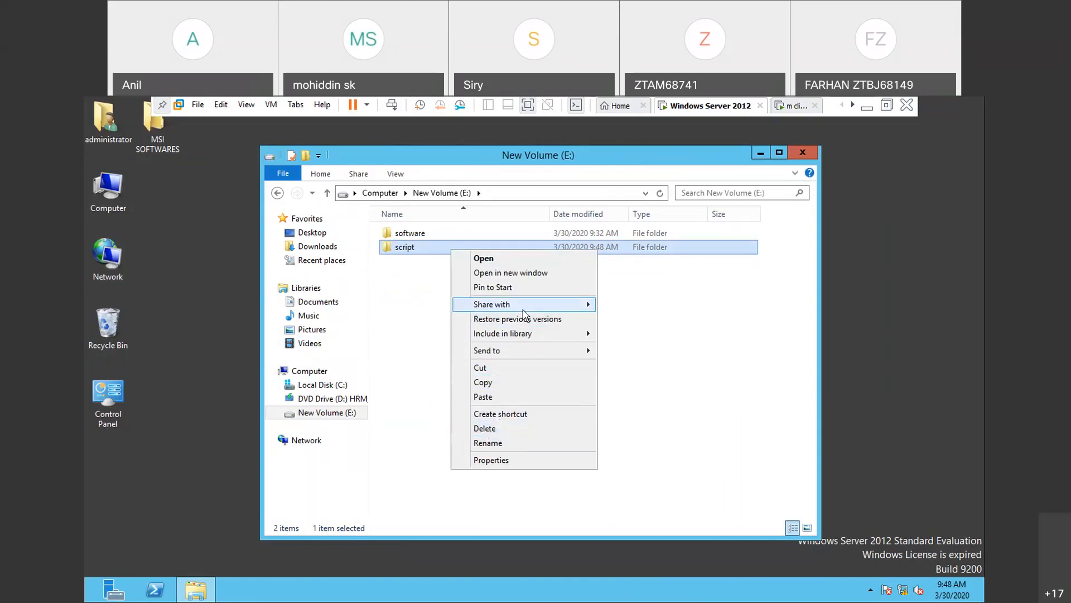
mouse_move(526, 306)
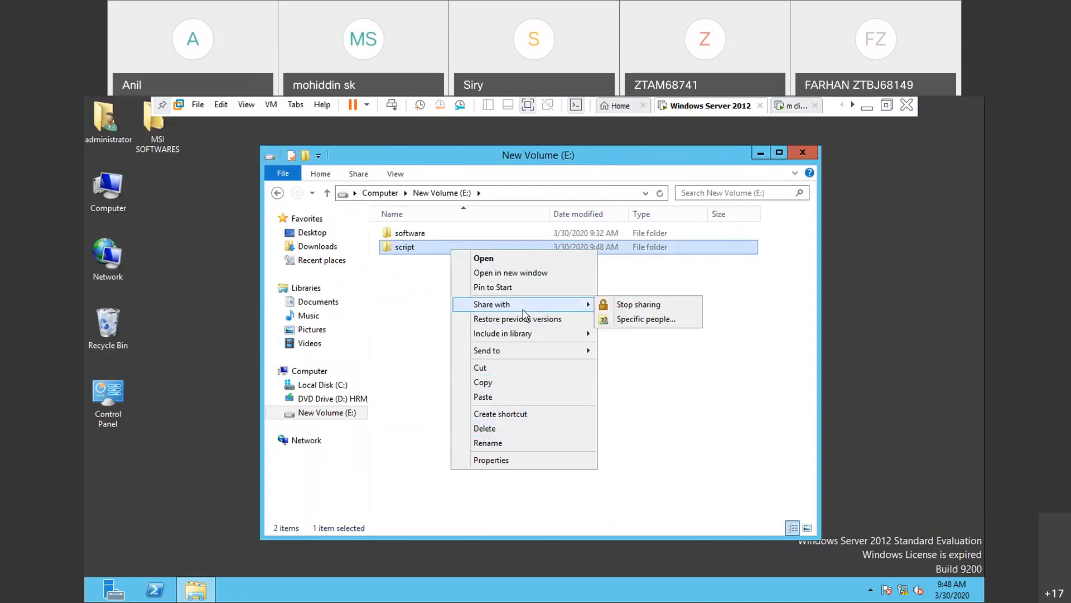
left_click(636, 319)
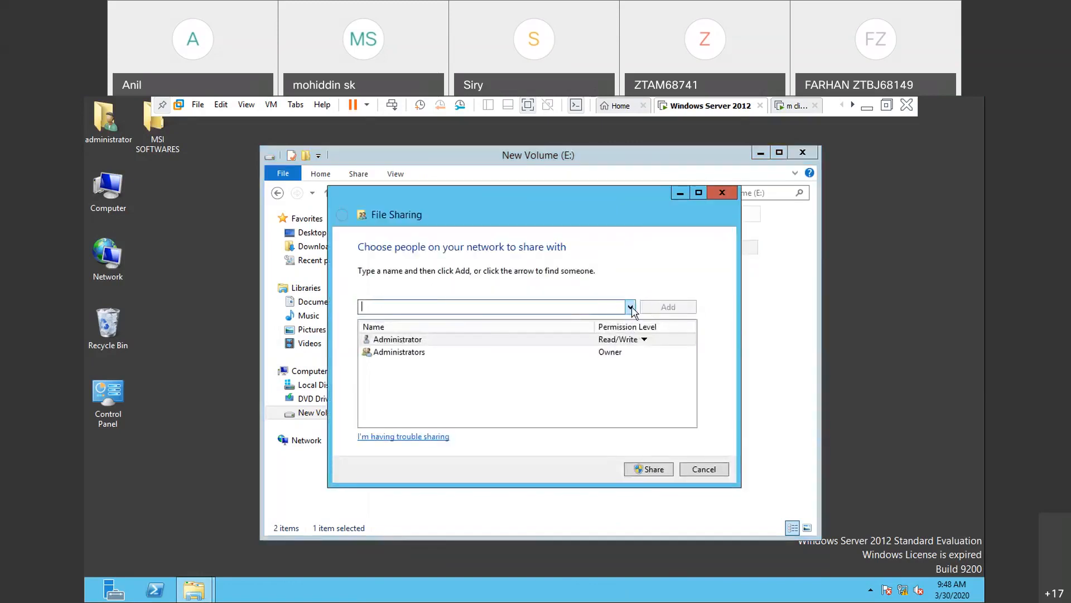
left_click(631, 306)
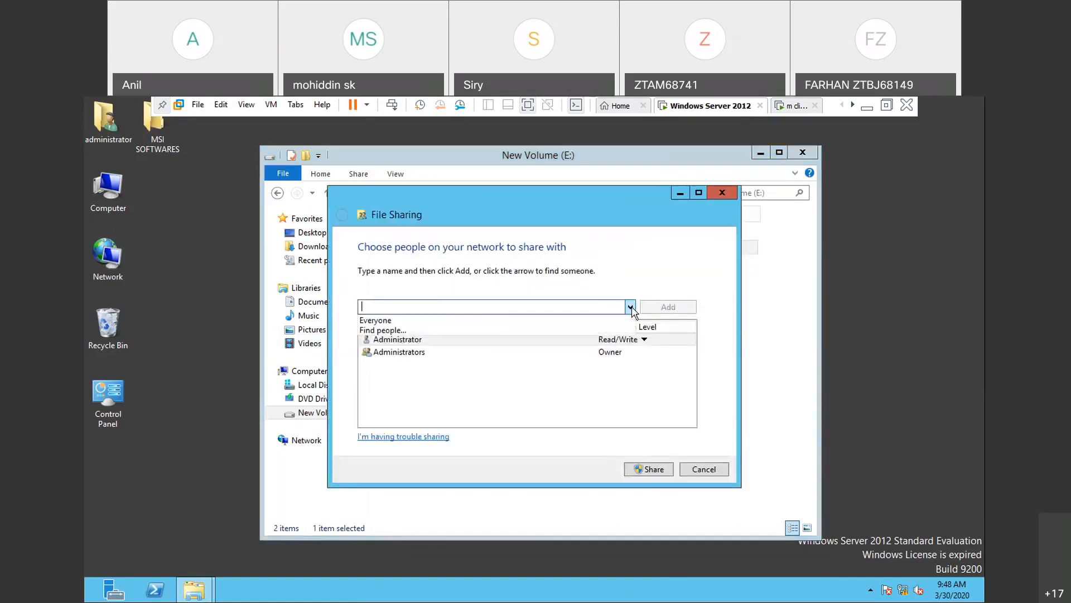
left_click(371, 321)
left_click(664, 312)
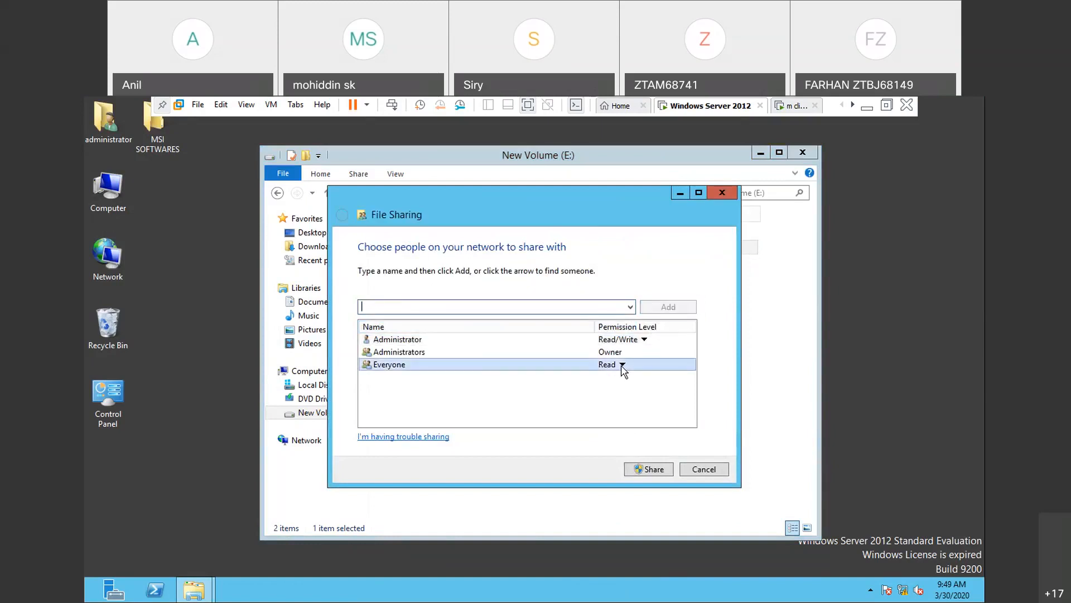
left_click(623, 366)
left_click(663, 382)
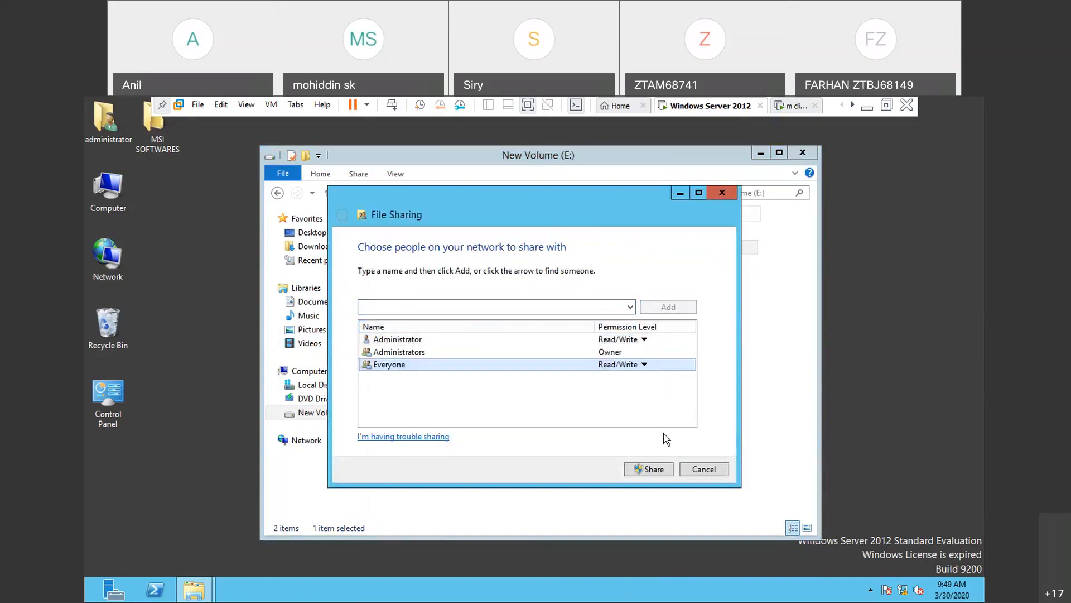
left_click(659, 470)
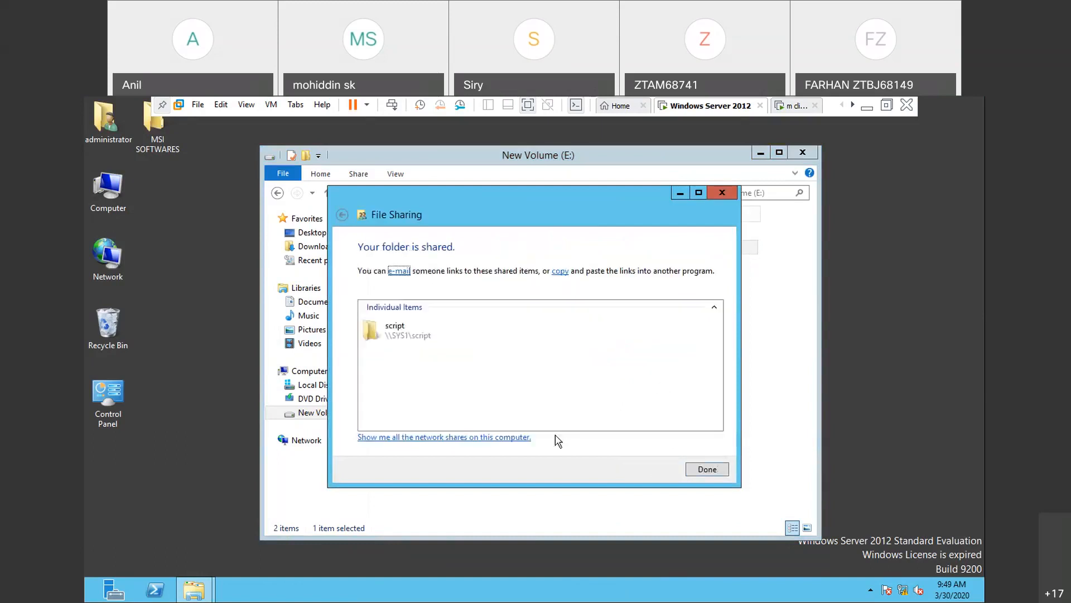
left_click(707, 471)
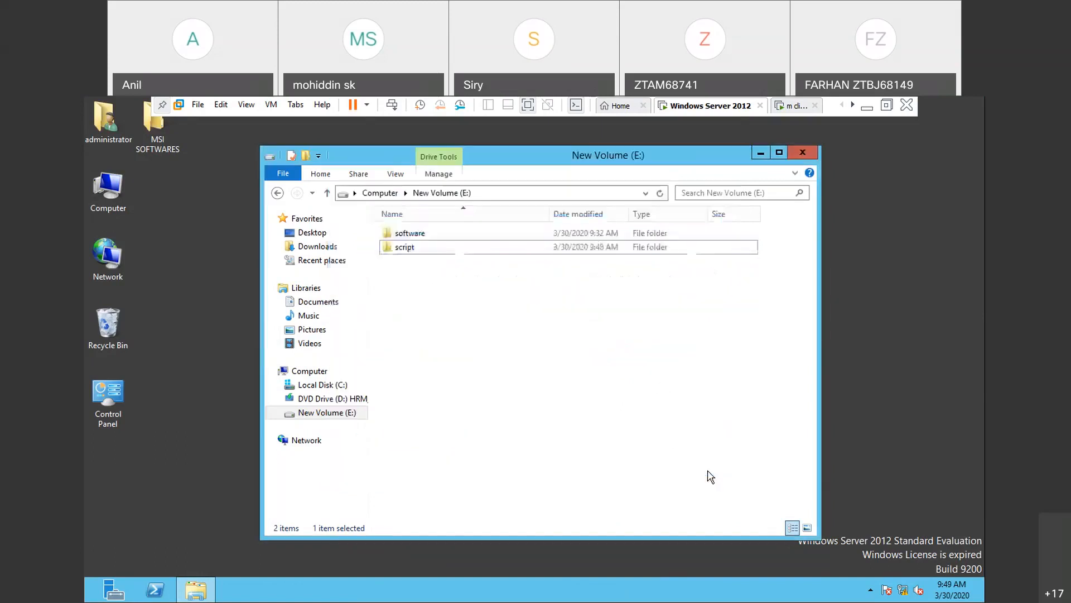
- Open the script folder, create a new text document inside it and open it in Notepad
double_click(413, 248)
right_click(414, 250)
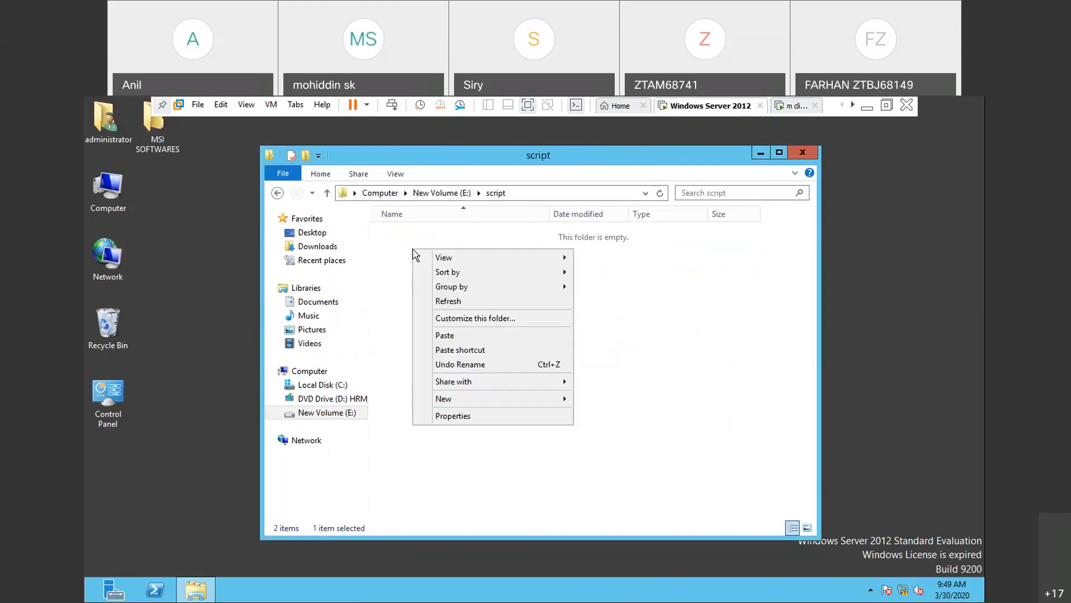
mouse_move(445, 400)
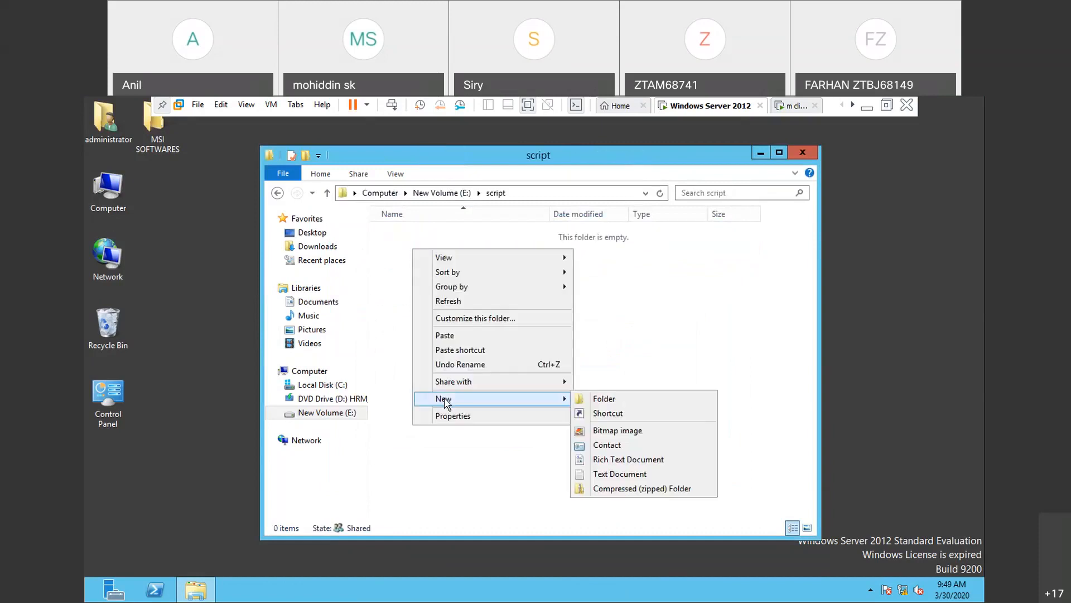
left_click(602, 475)
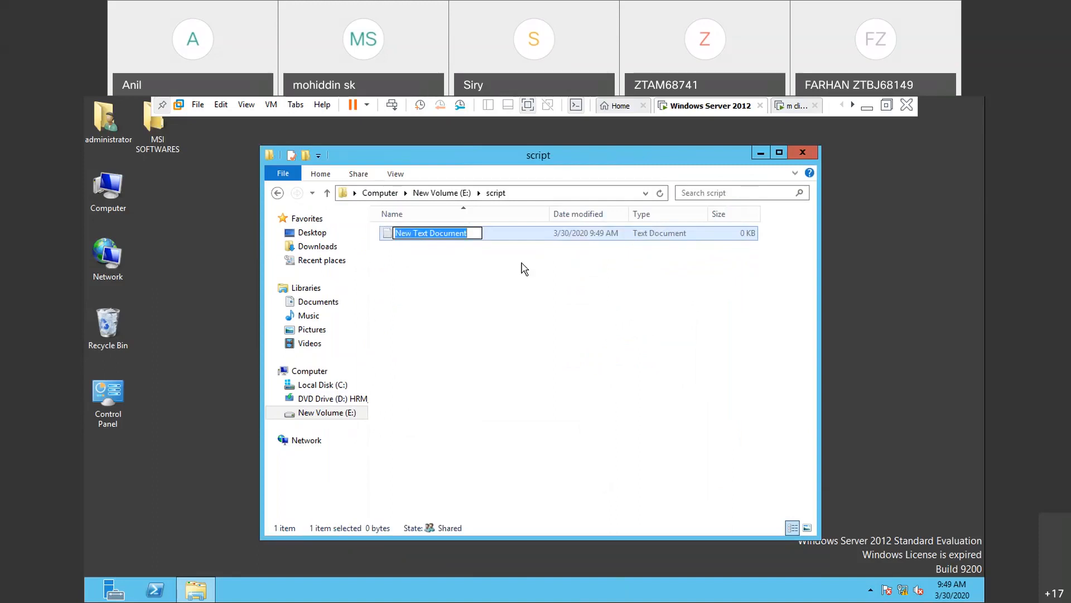
left_click(526, 237)
double_click(526, 237)
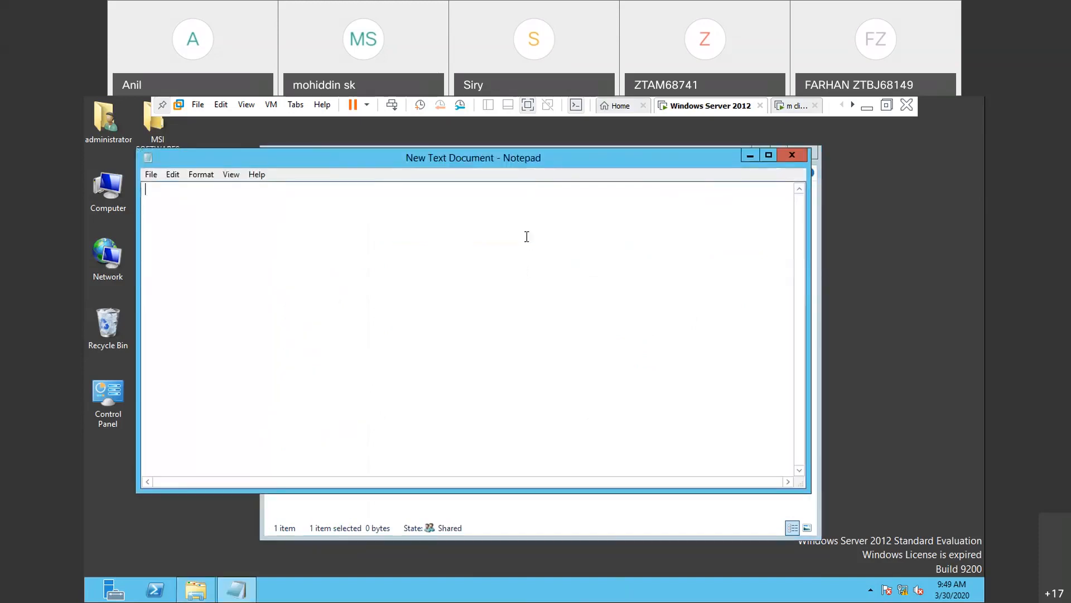
- Enter the line wscript.echo "welcome to zoom technology" in the new text document
type("wscript.echo   \"welcome  to  z")
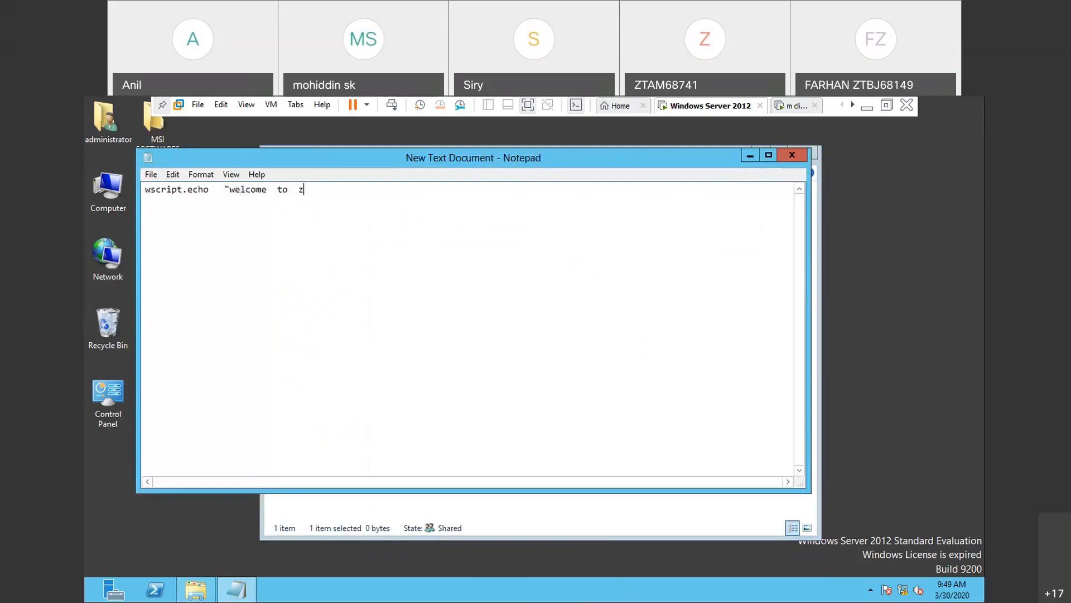
type("oom  technology\"")
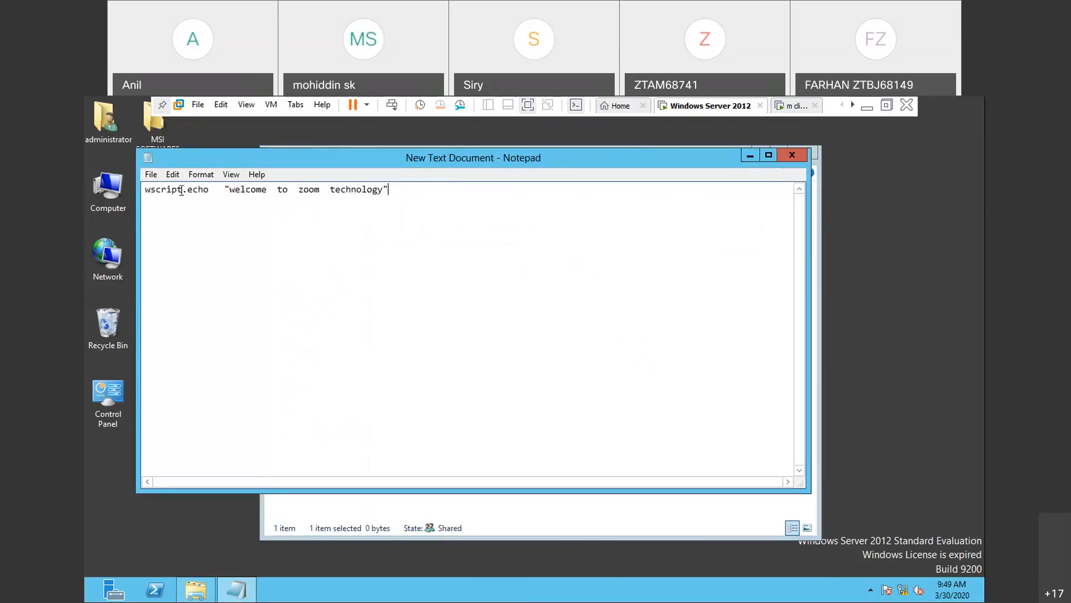
- Save the text document as login.vbe in the script folder
left_click(150, 175)
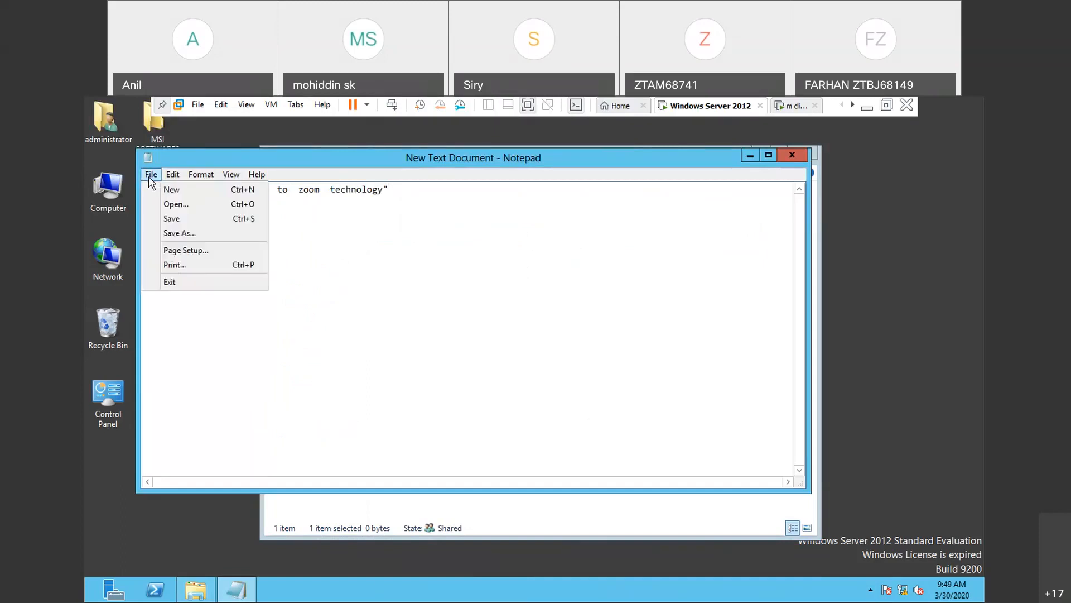
left_click(168, 218)
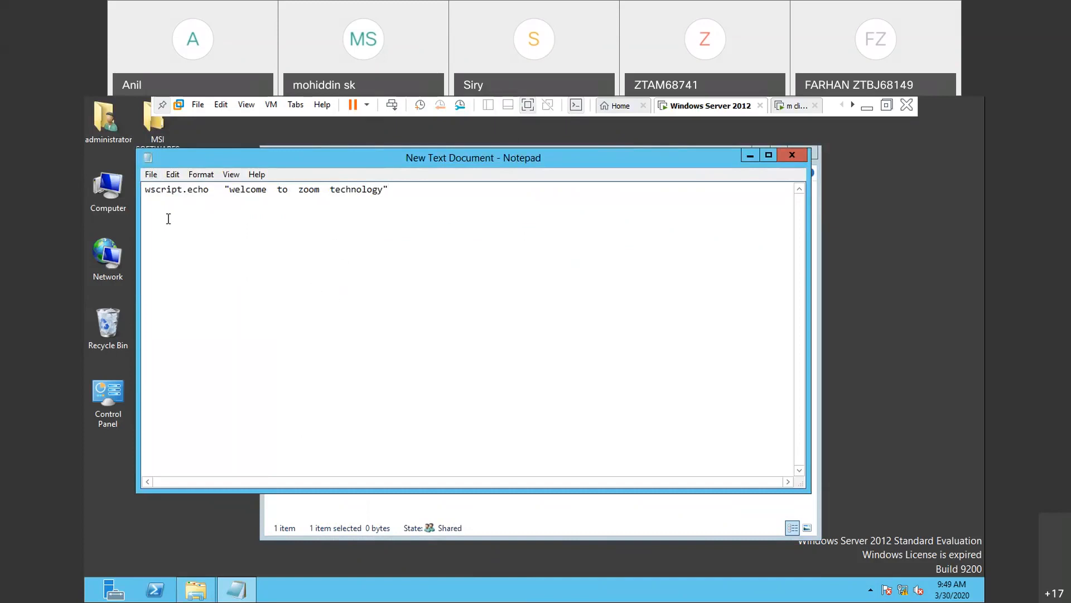
left_click(153, 175)
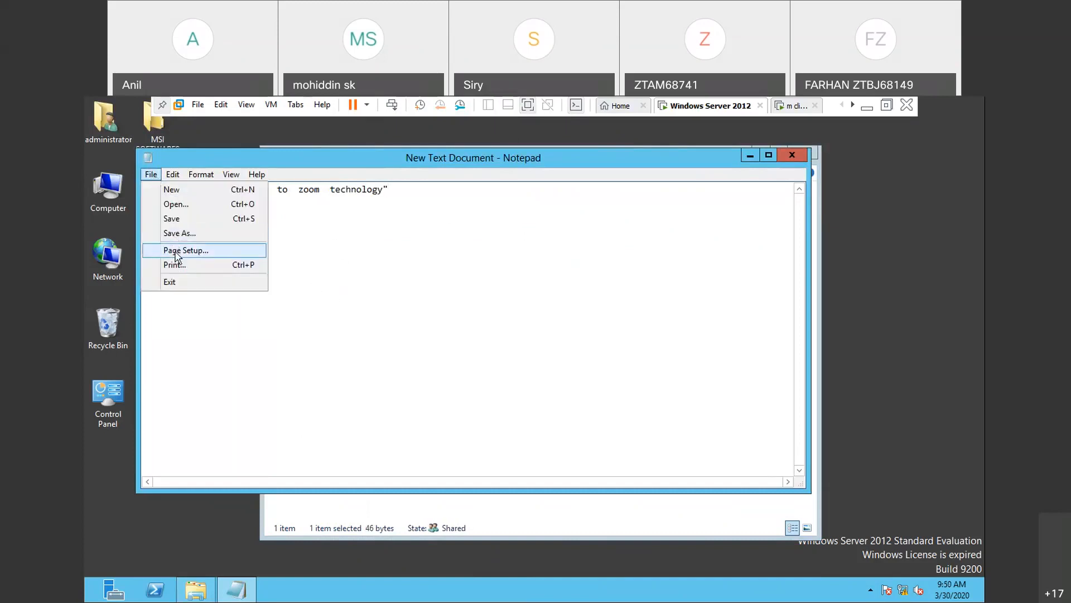
left_click(179, 234)
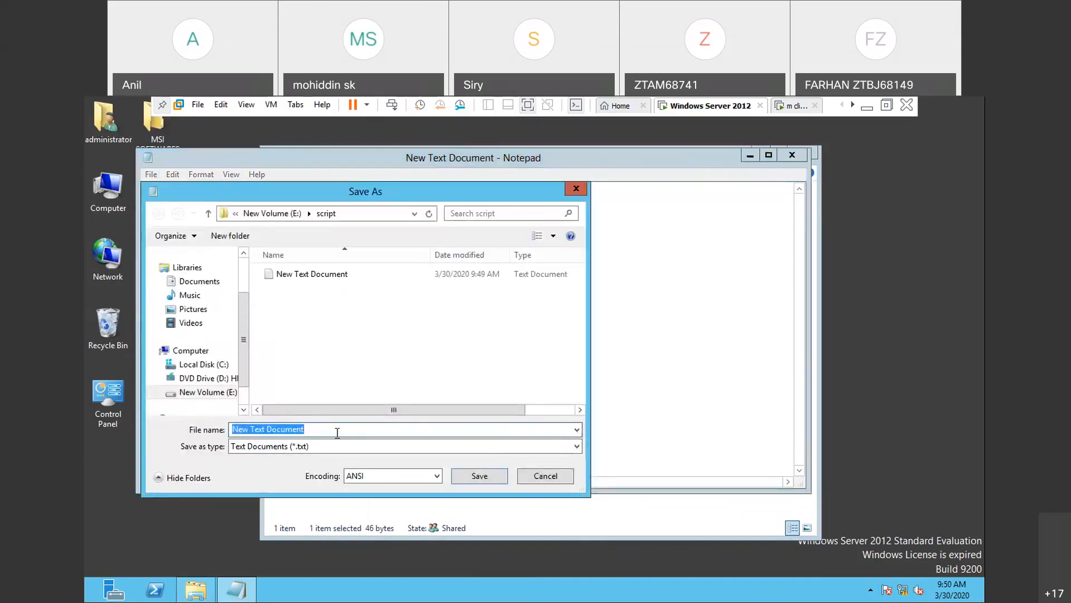
type("login")
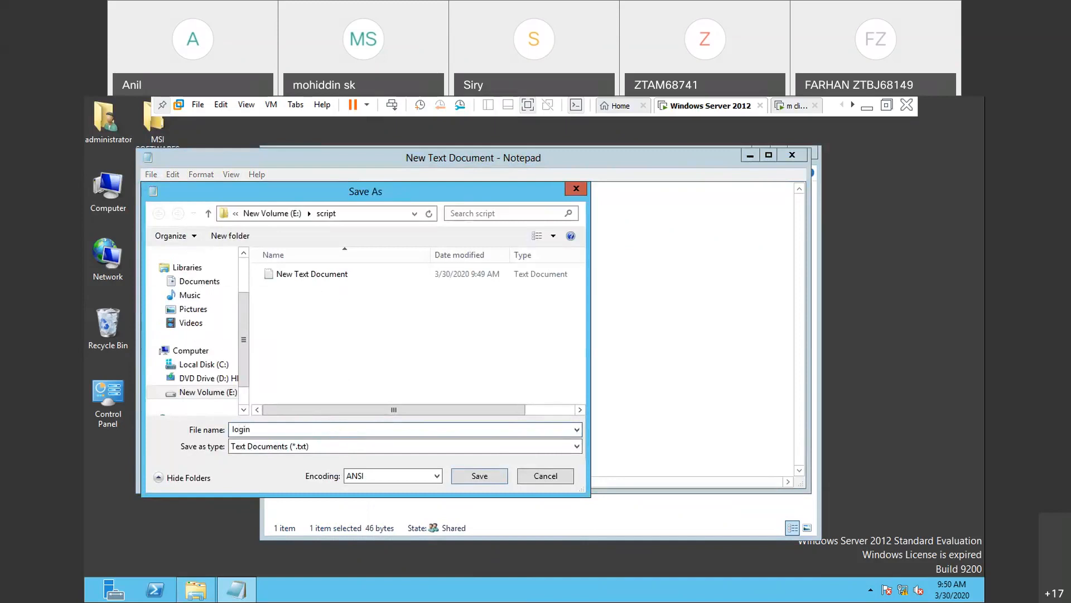
type(".vbe")
left_click(488, 476)
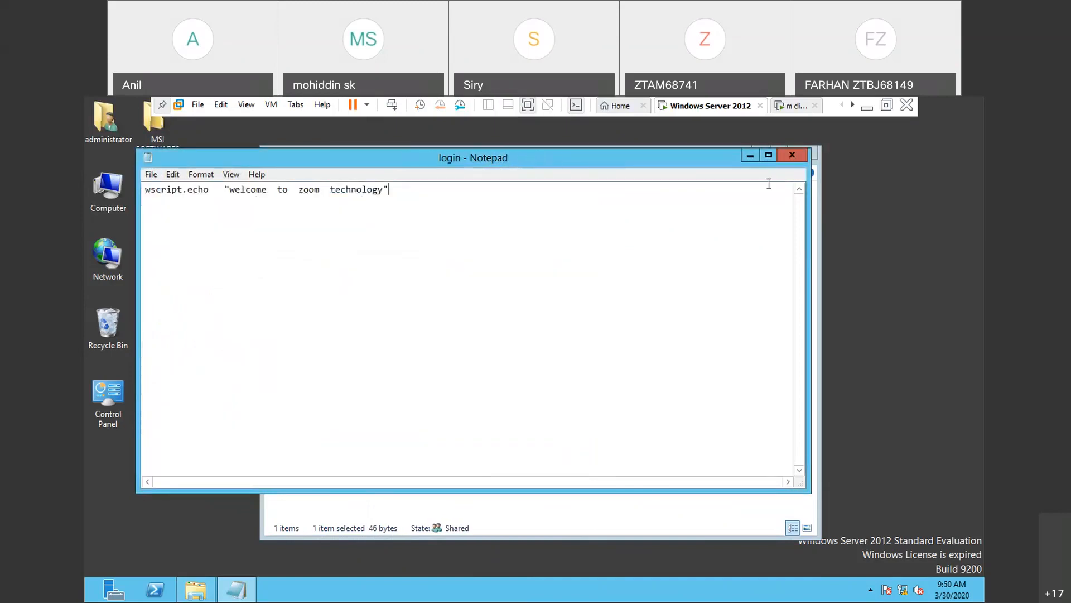
- Close Notepad and delete the leftover New Text Document from the script folder
left_click(793, 157)
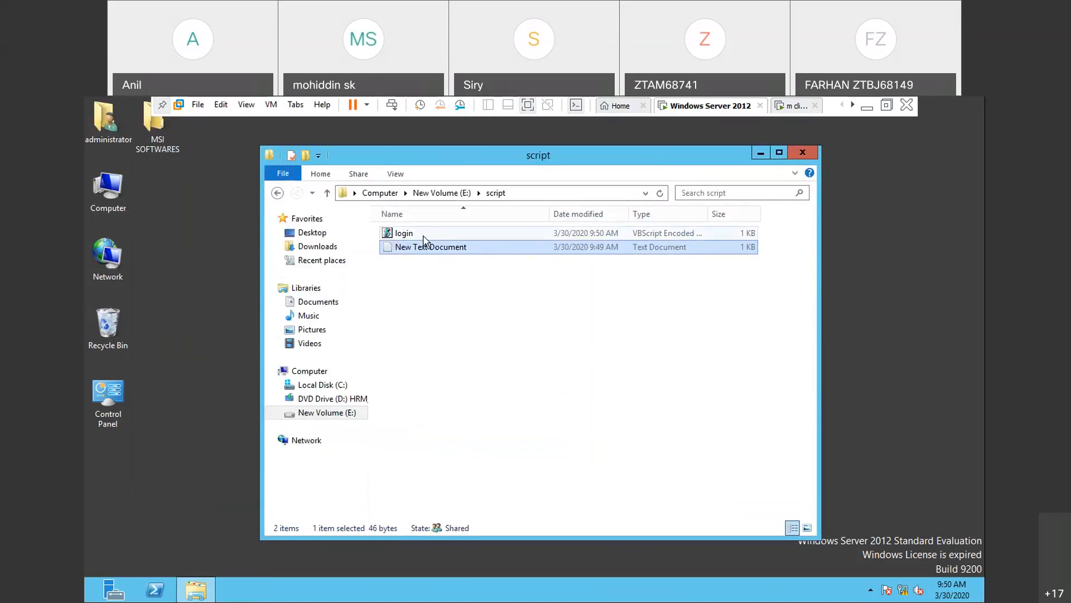
right_click(475, 250)
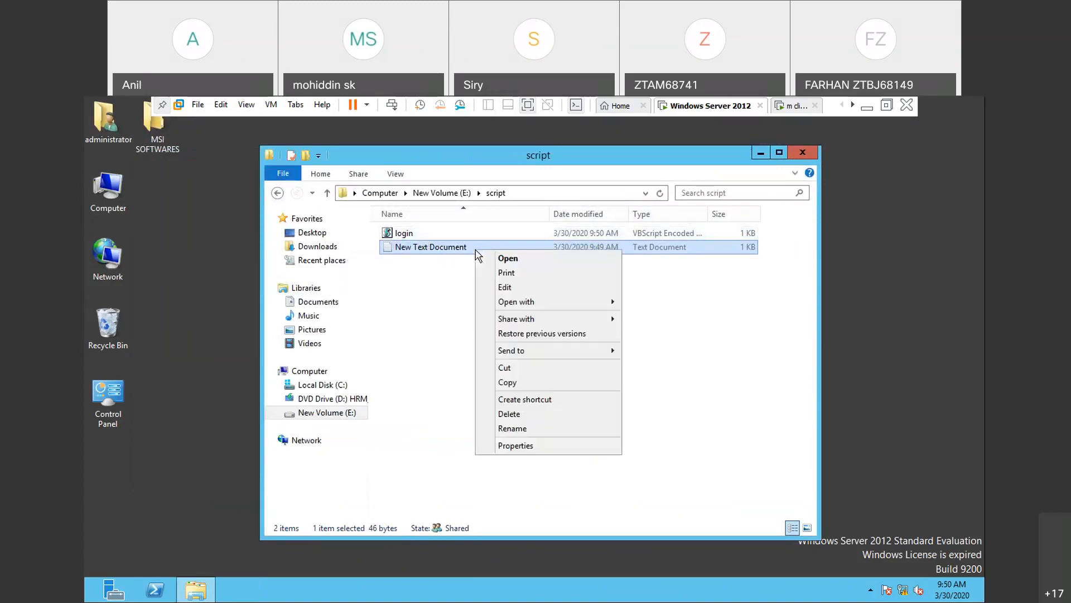
left_click(540, 416)
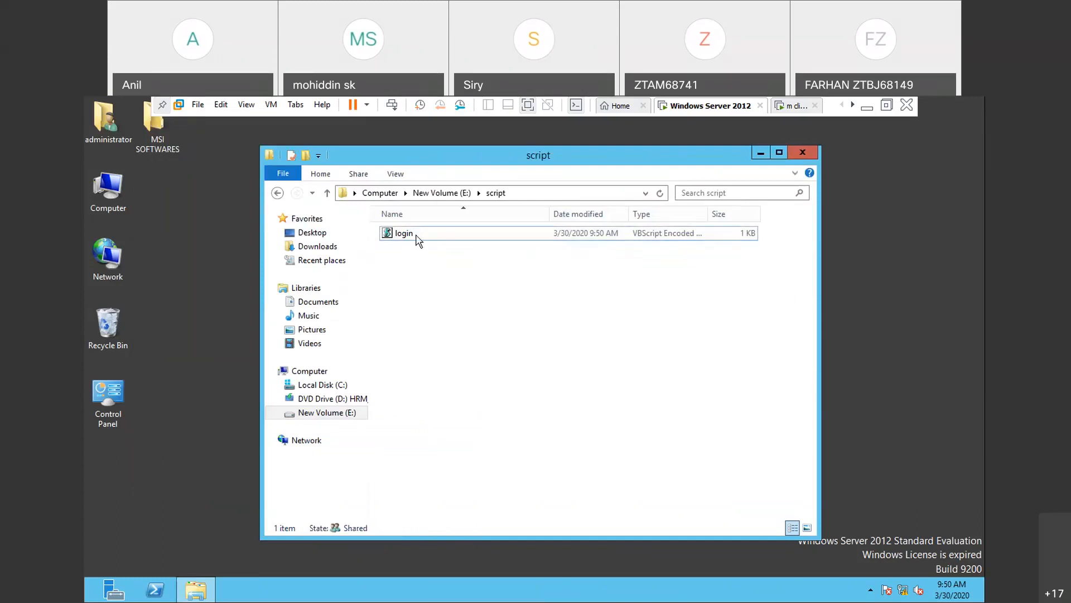
- Run the login script to test its welcome message, then close the folder window
double_click(416, 234)
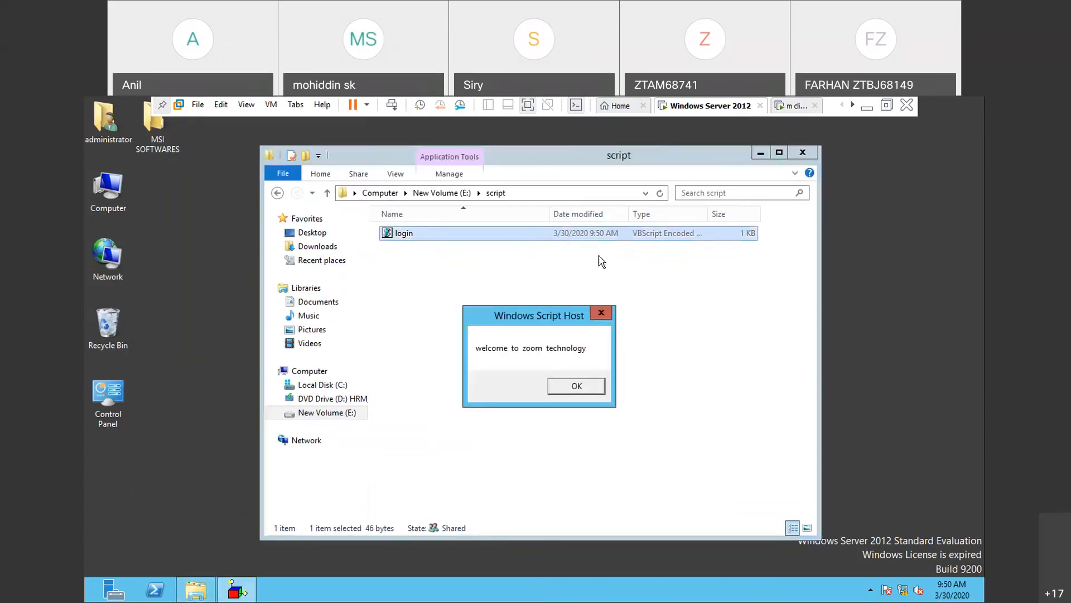
left_click(607, 317)
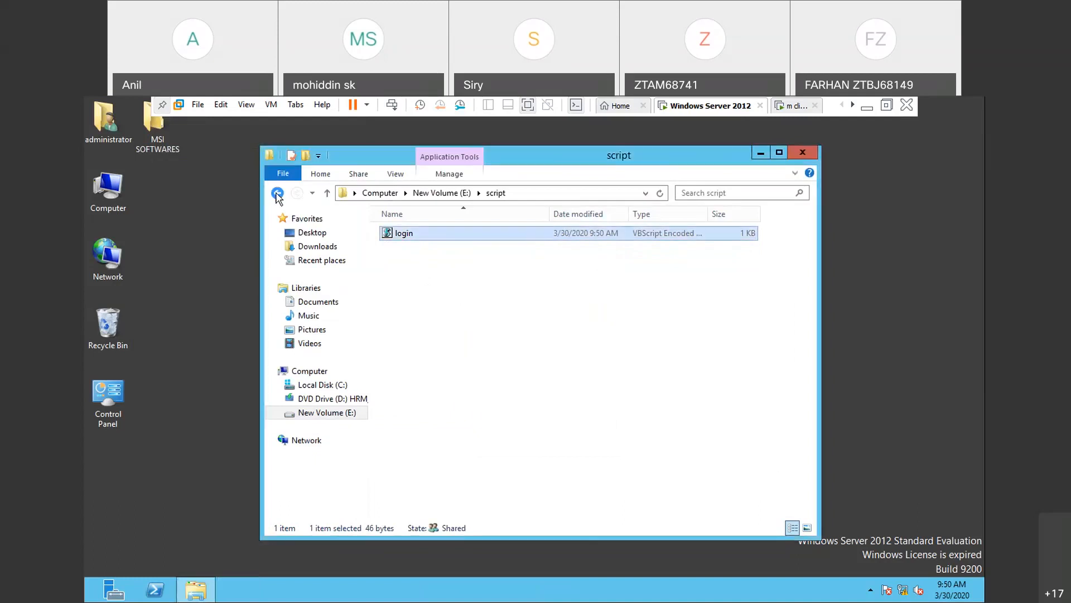
left_click(277, 193)
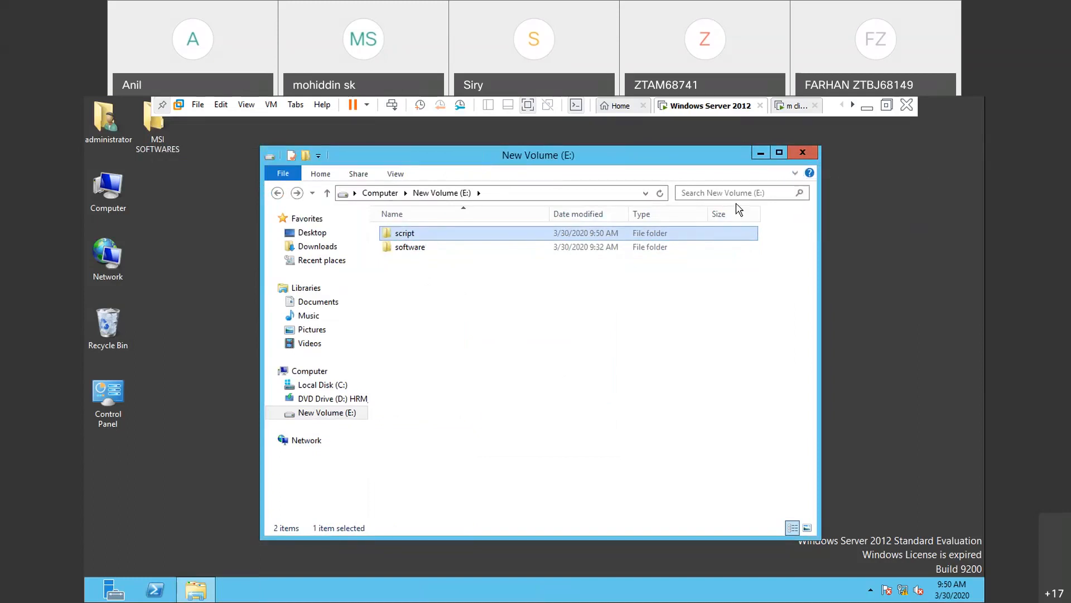
left_click(804, 153)
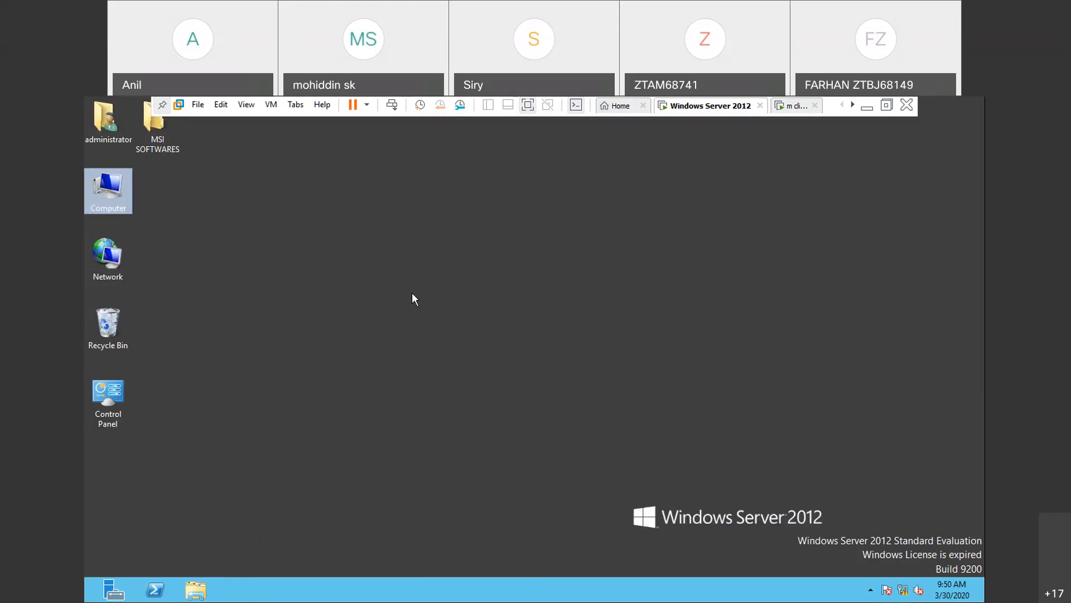
- Open Group Policy Management and create a GPO named deploy the script linked to the zoom.com domain
left_click(115, 596)
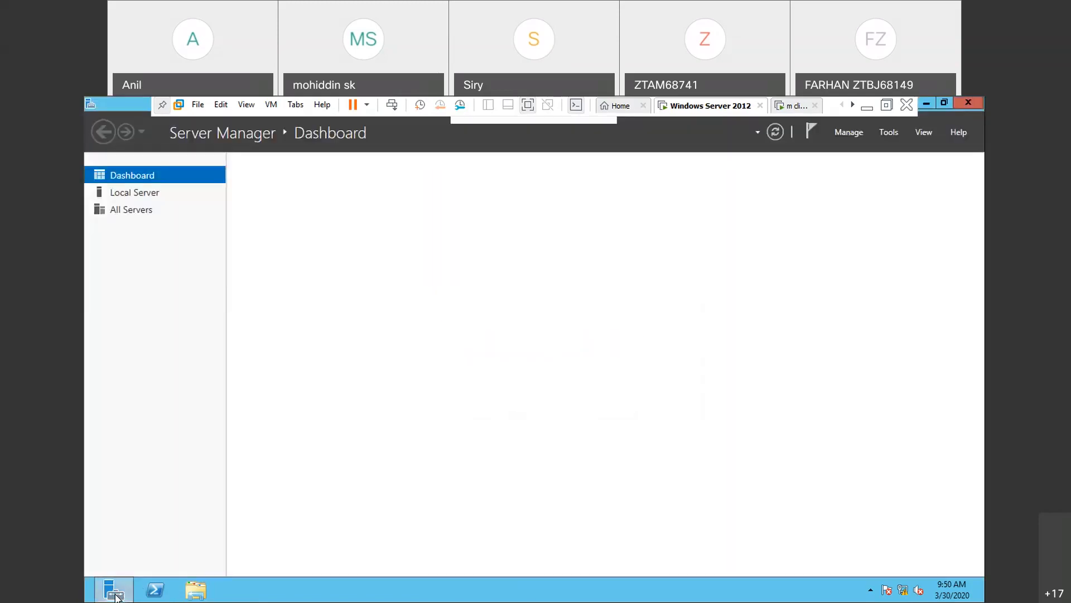
left_click(888, 133)
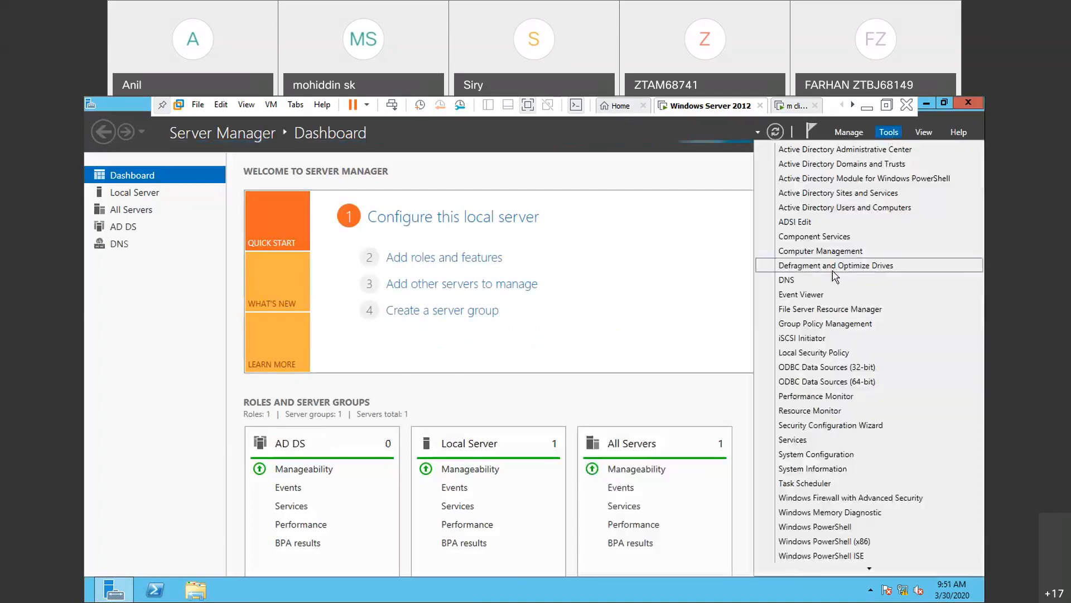
left_click(812, 325)
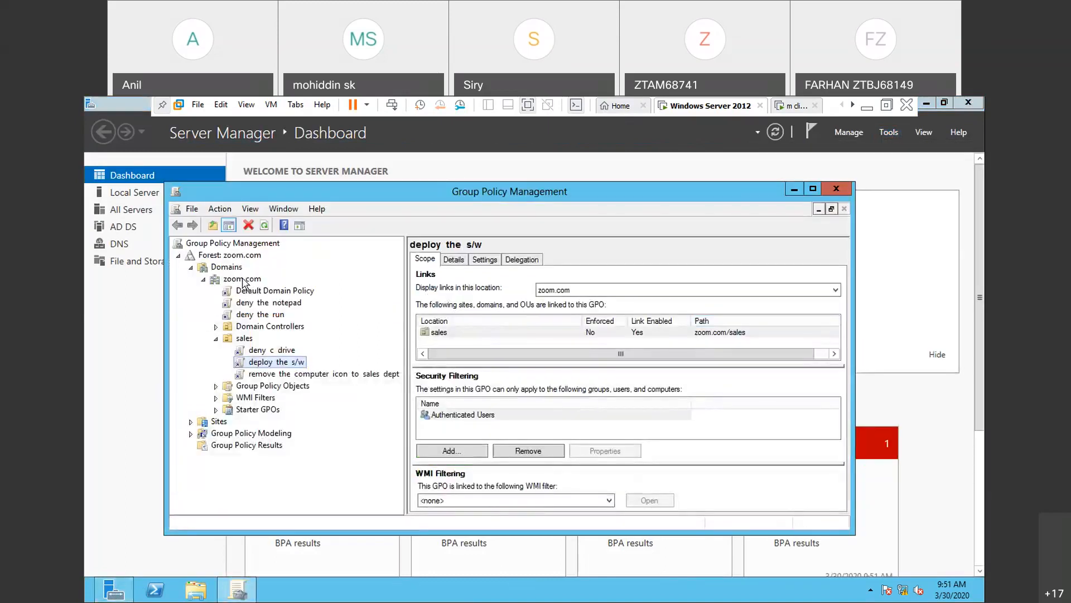
left_click(244, 280)
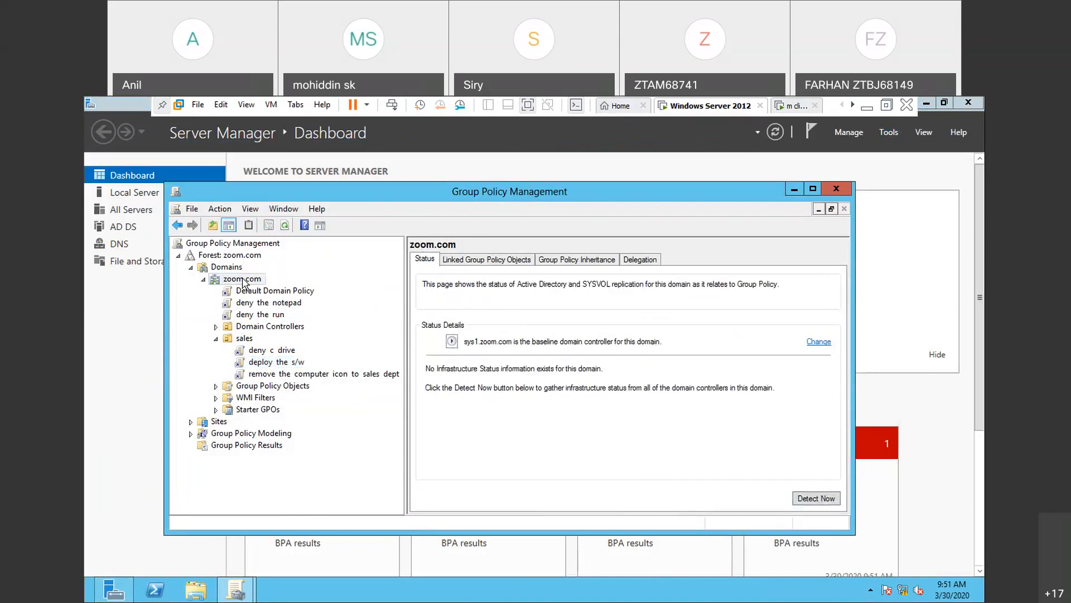
right_click(243, 281)
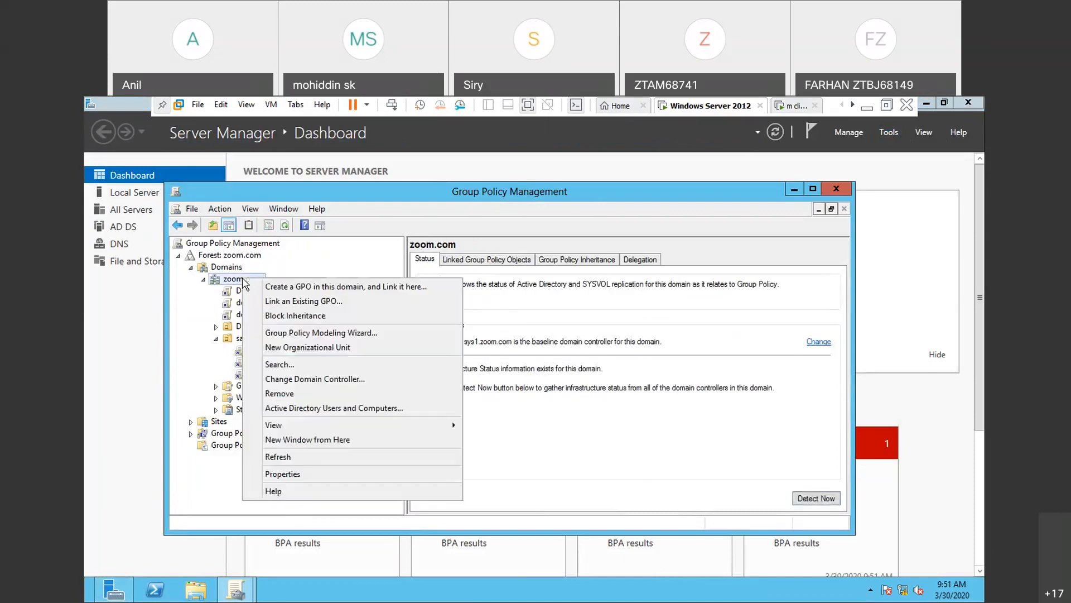
left_click(308, 287)
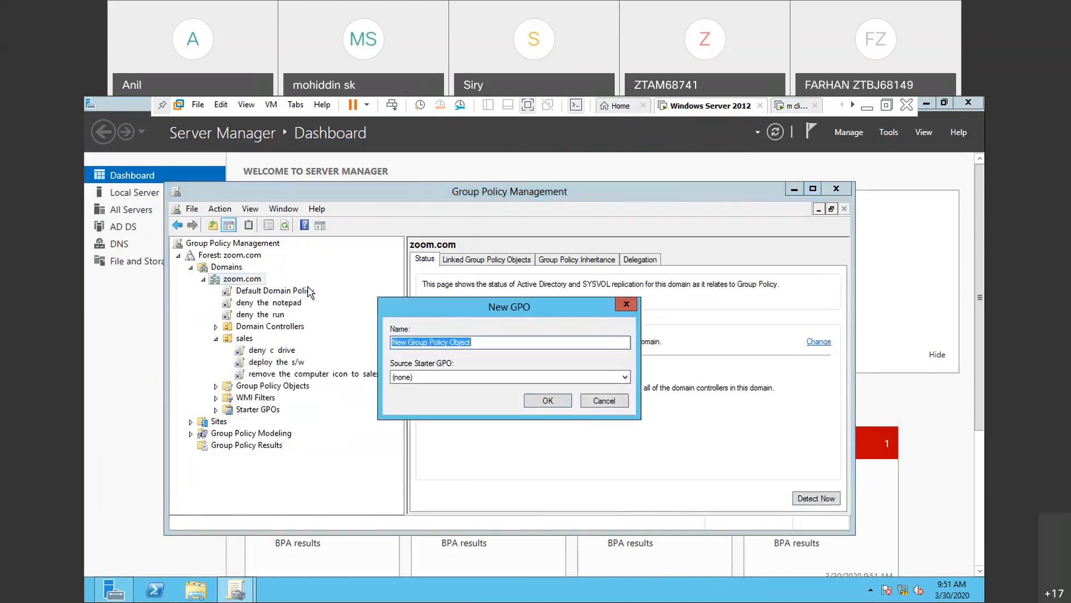
type("de")
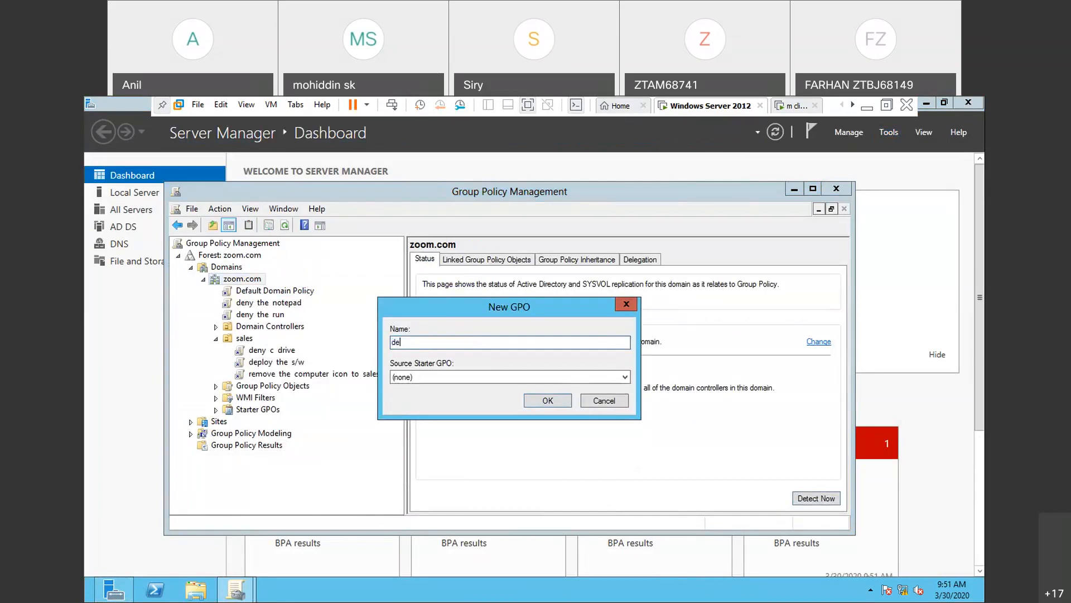
type("ploy the script")
left_click(539, 403)
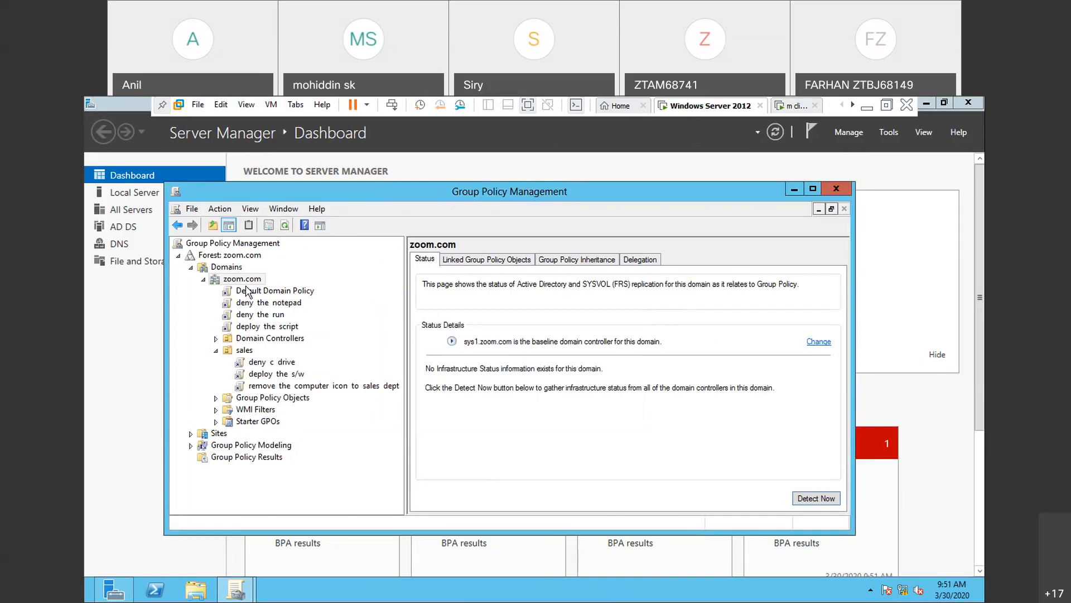
- Open the deploy the script GPO in the Group Policy Management Editor
left_click(280, 327)
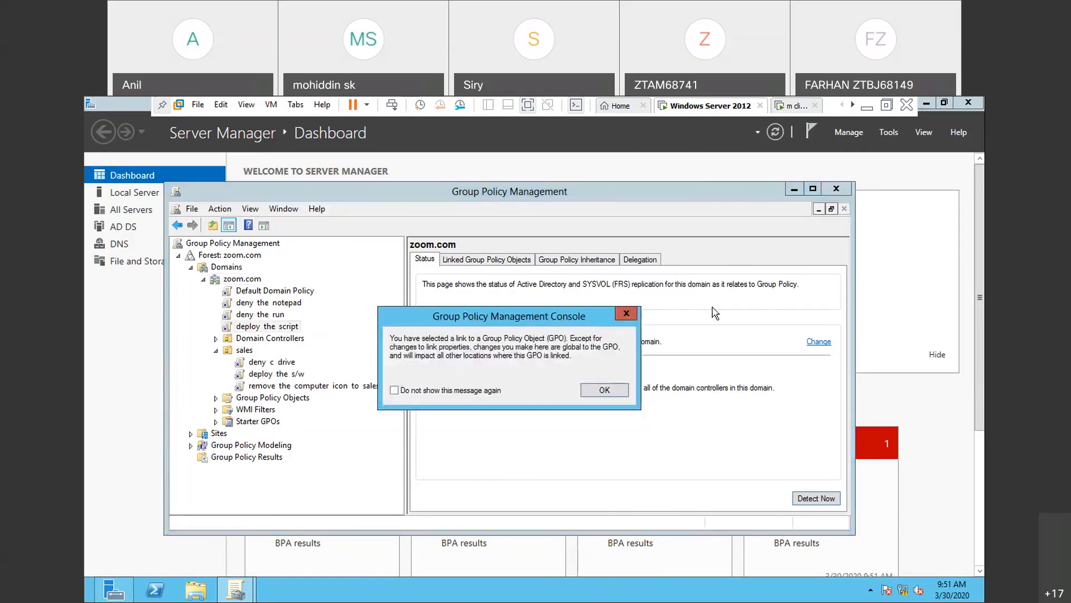
left_click(628, 315)
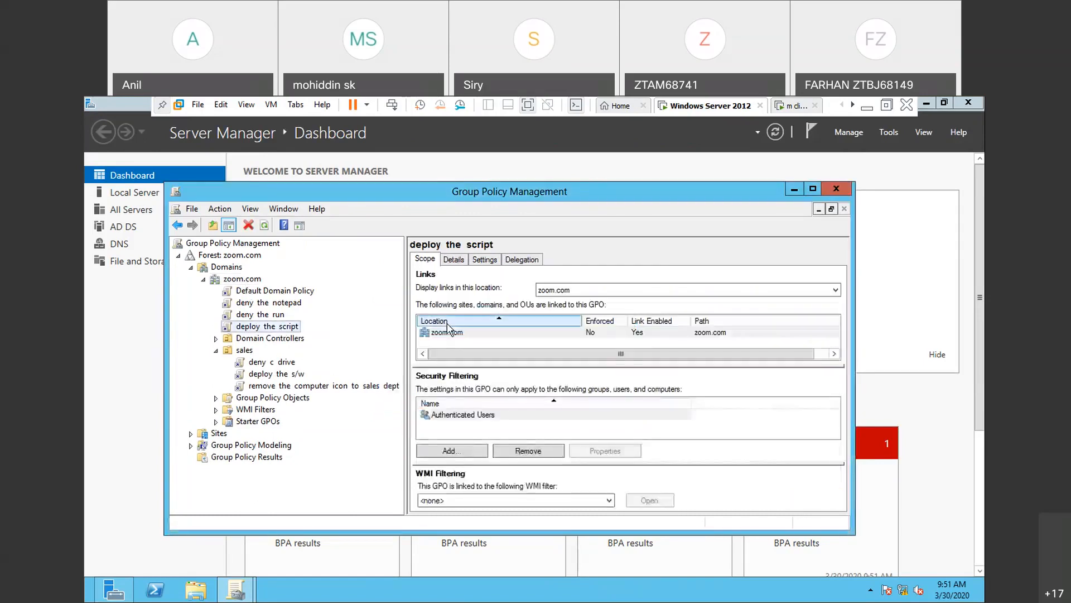
right_click(297, 336)
left_click(351, 340)
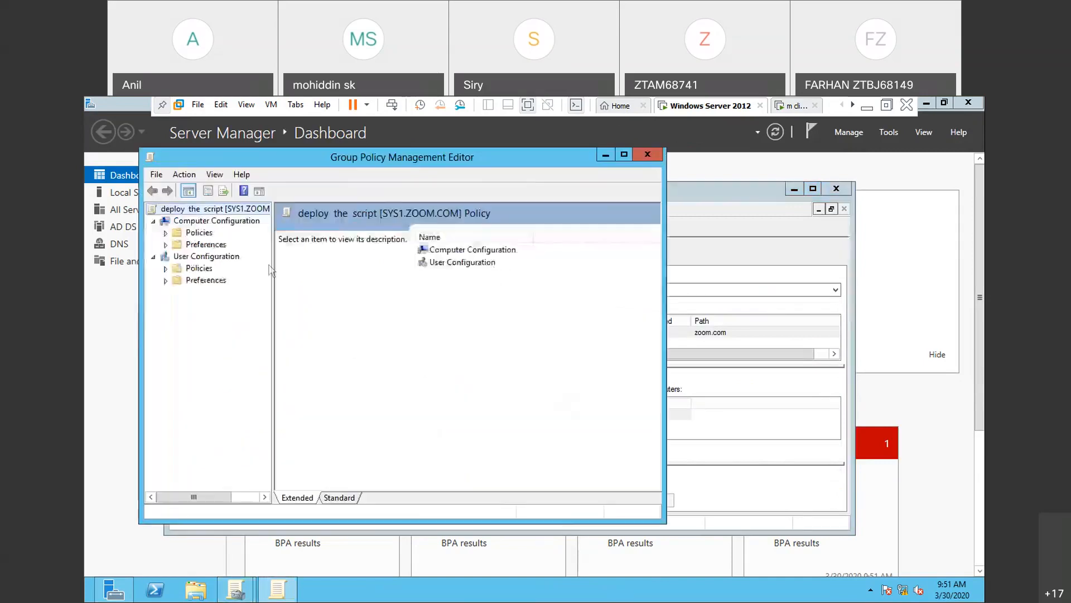
- Browse the User Configuration policies down to Windows Settings and its Scripts (Logon/Logoff) node
double_click(193, 270)
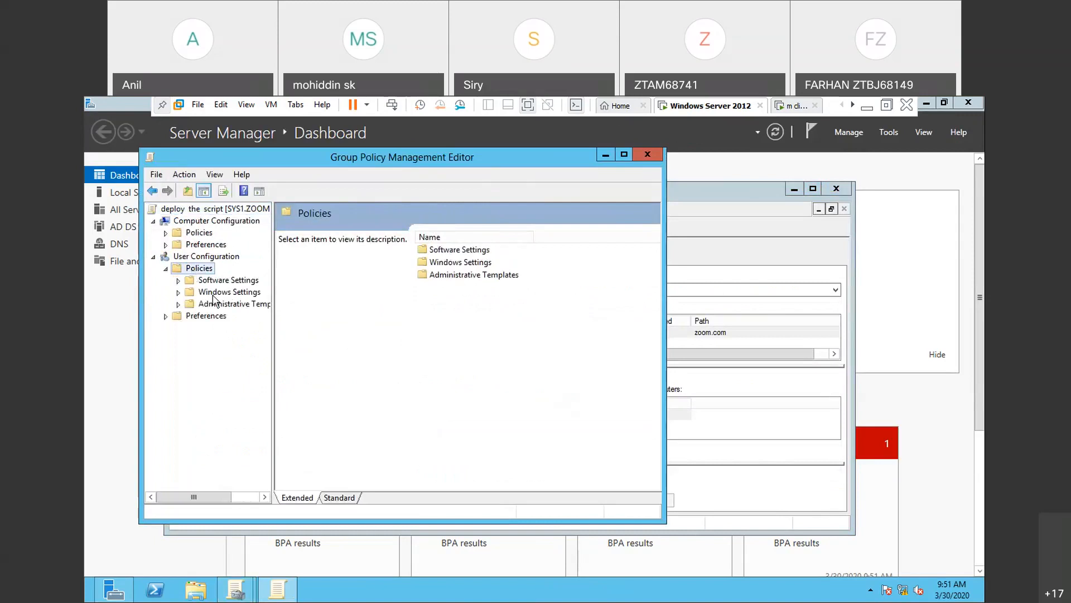
left_click(178, 305)
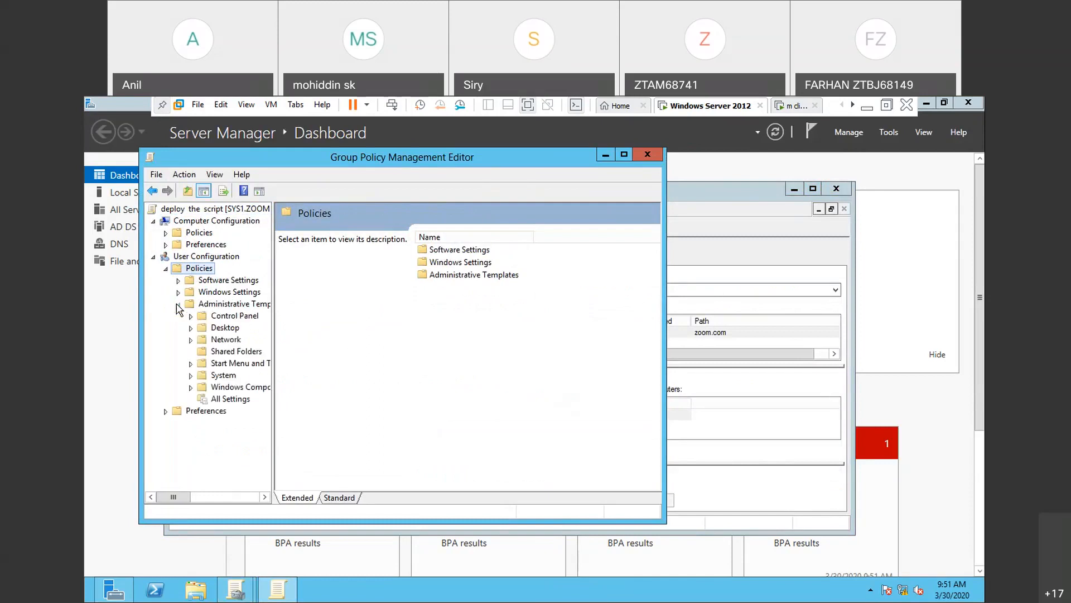
left_click(229, 316)
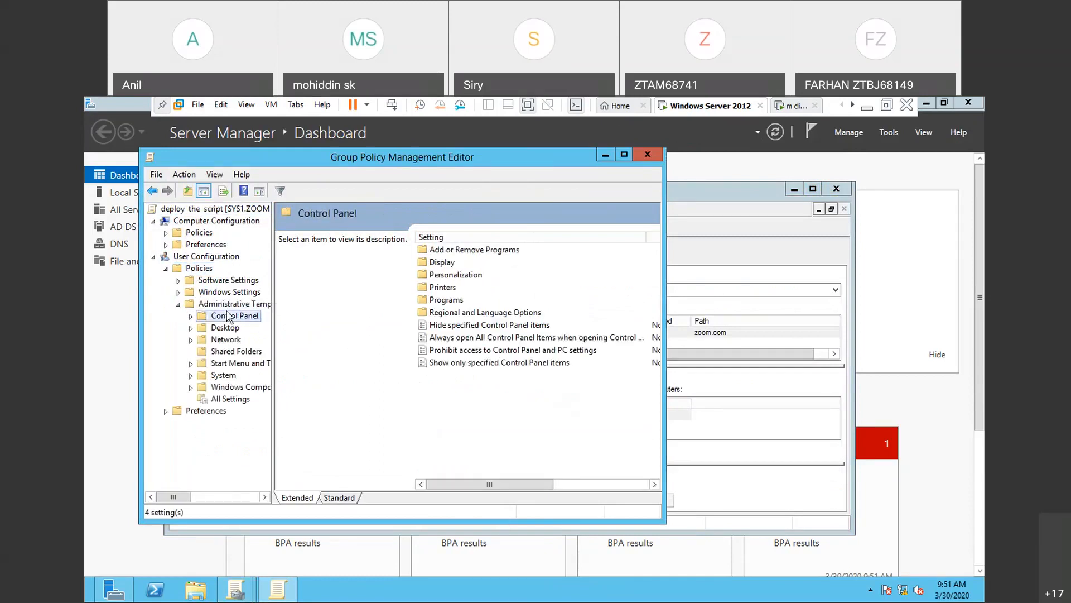
left_click(153, 256)
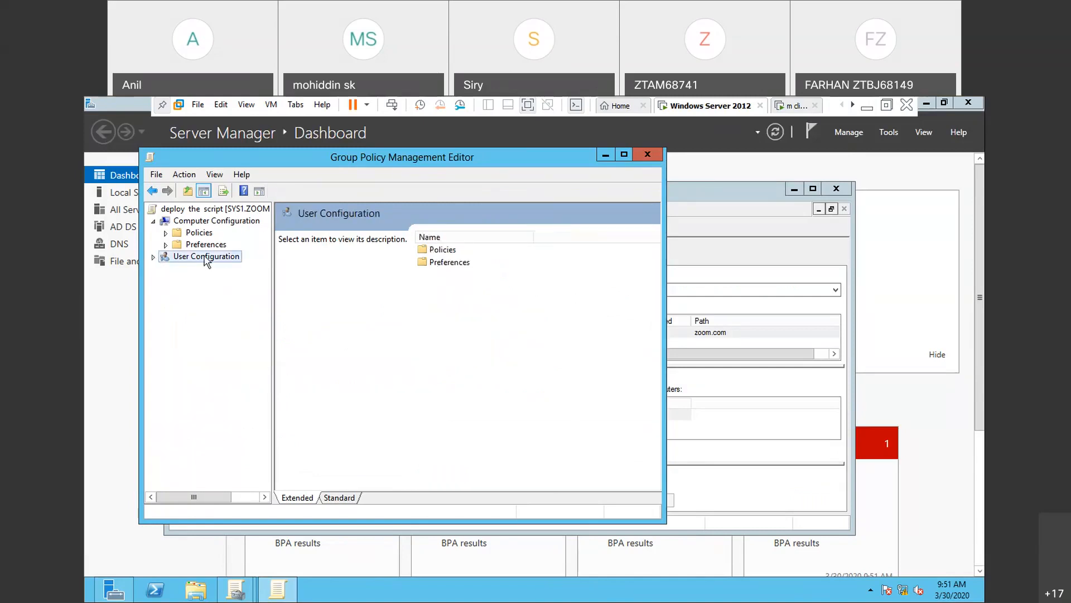
left_click(156, 257)
left_click(166, 268)
left_click(166, 268)
left_click(166, 269)
left_click(166, 269)
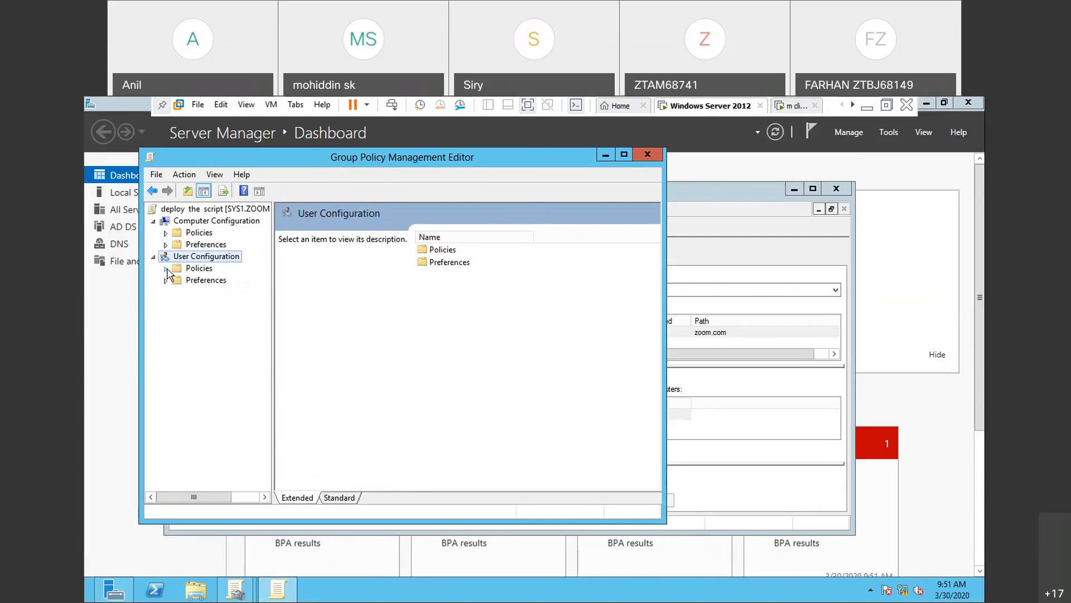
left_click(167, 269)
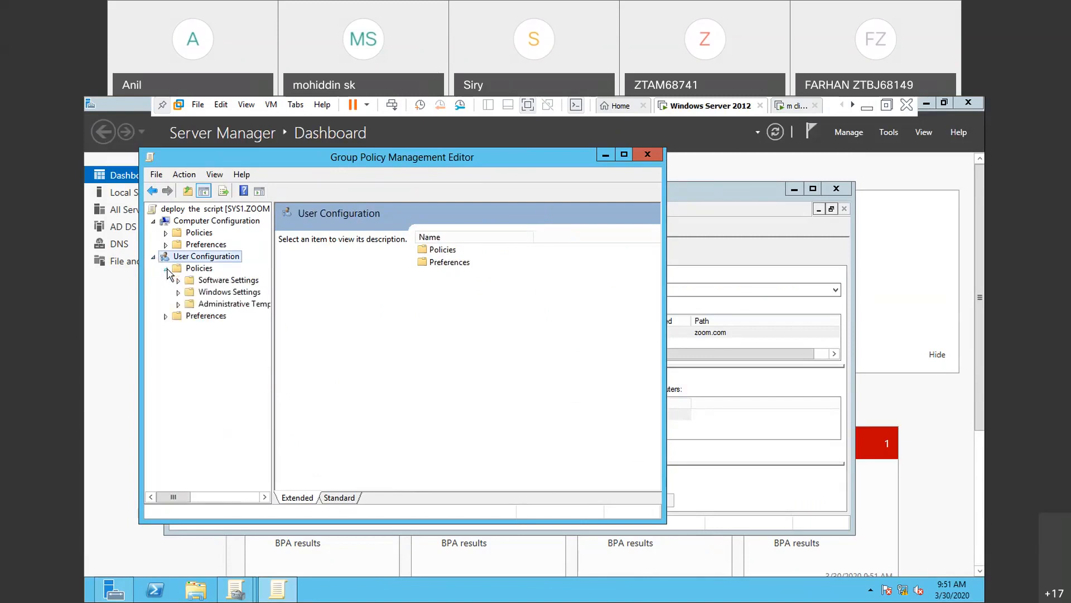
double_click(227, 293)
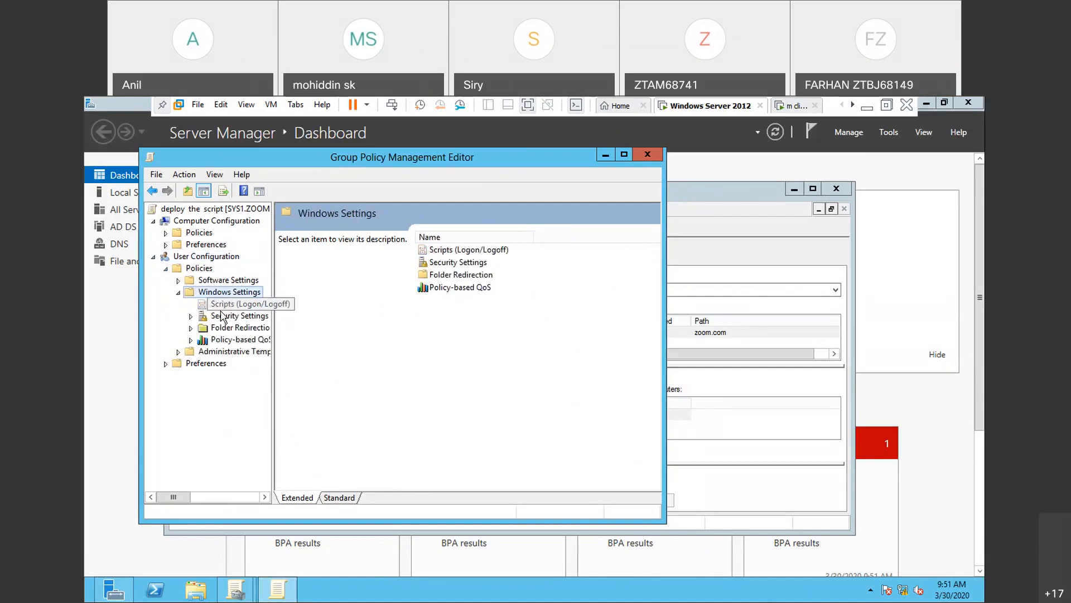
left_click(226, 304)
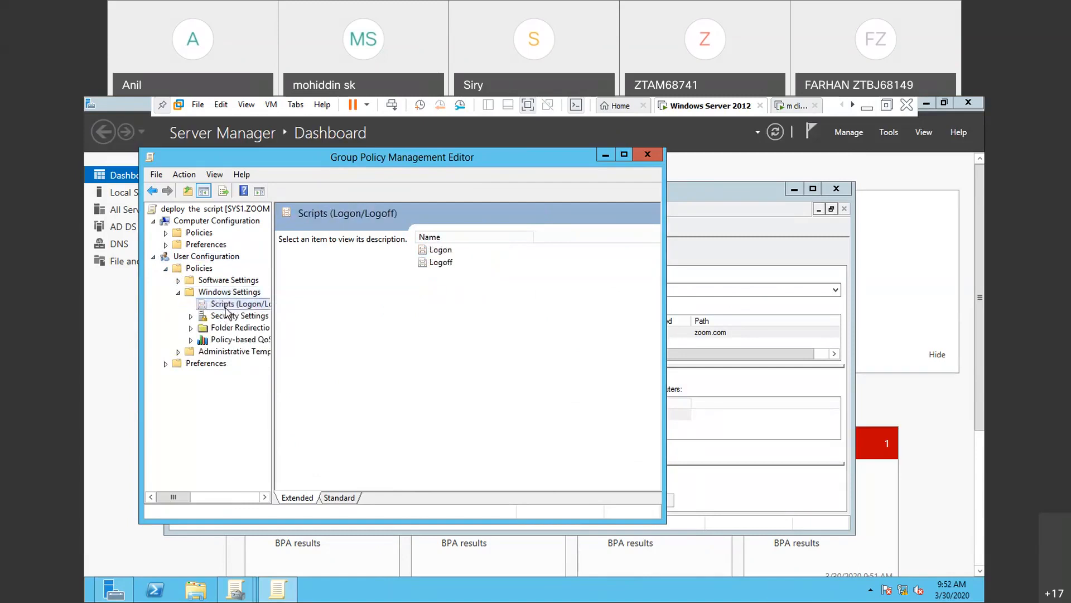
- Add \\sys1\script\login.vbe as a logon script in the deploy the script GPO's Logon properties and apply it
left_click(439, 254)
right_click(440, 253)
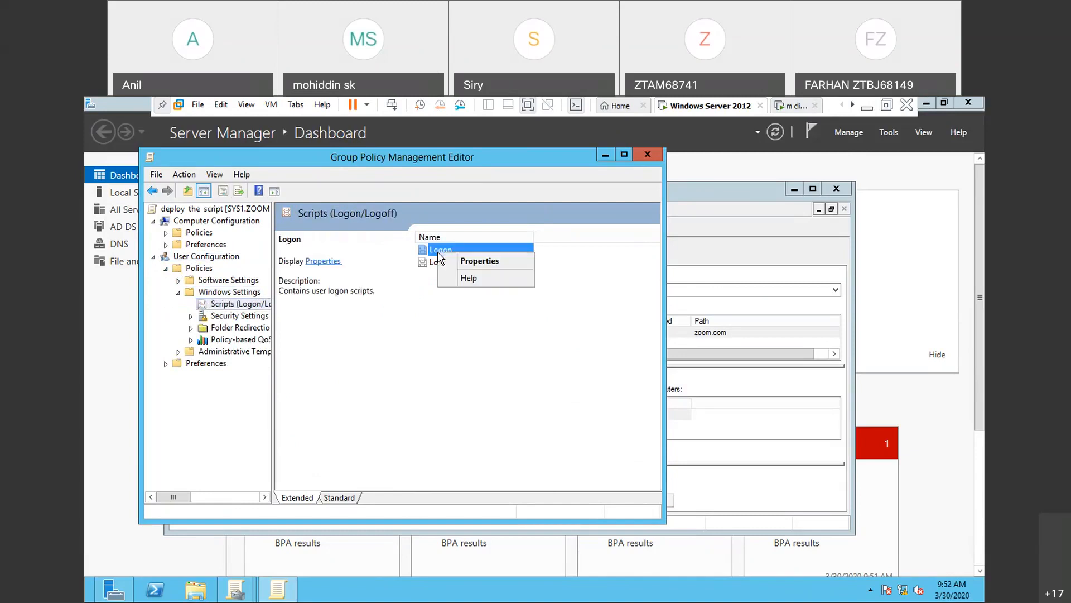
left_click(489, 267)
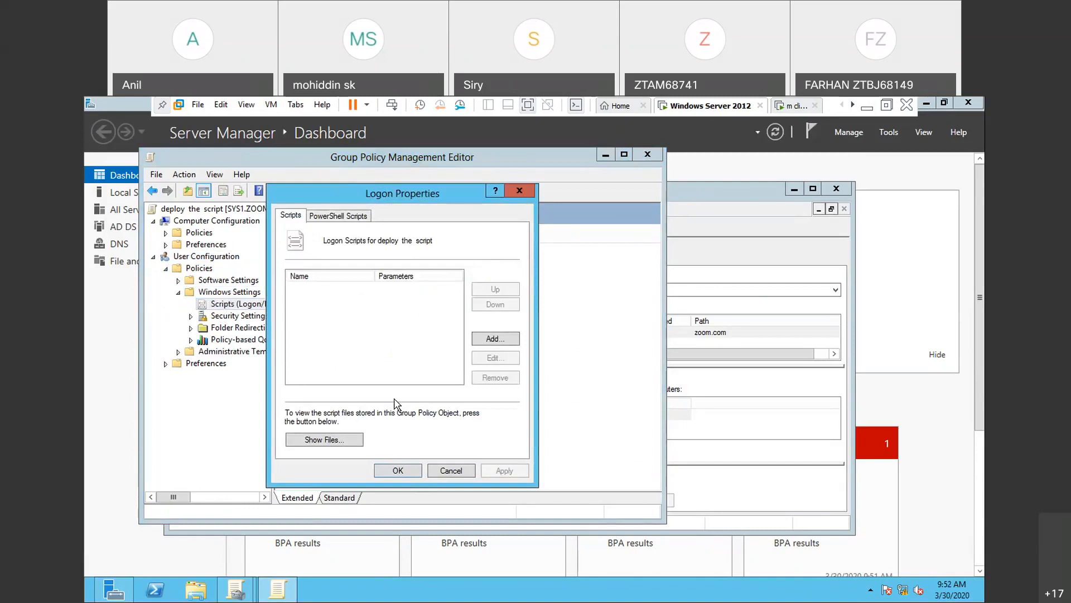
left_click(495, 339)
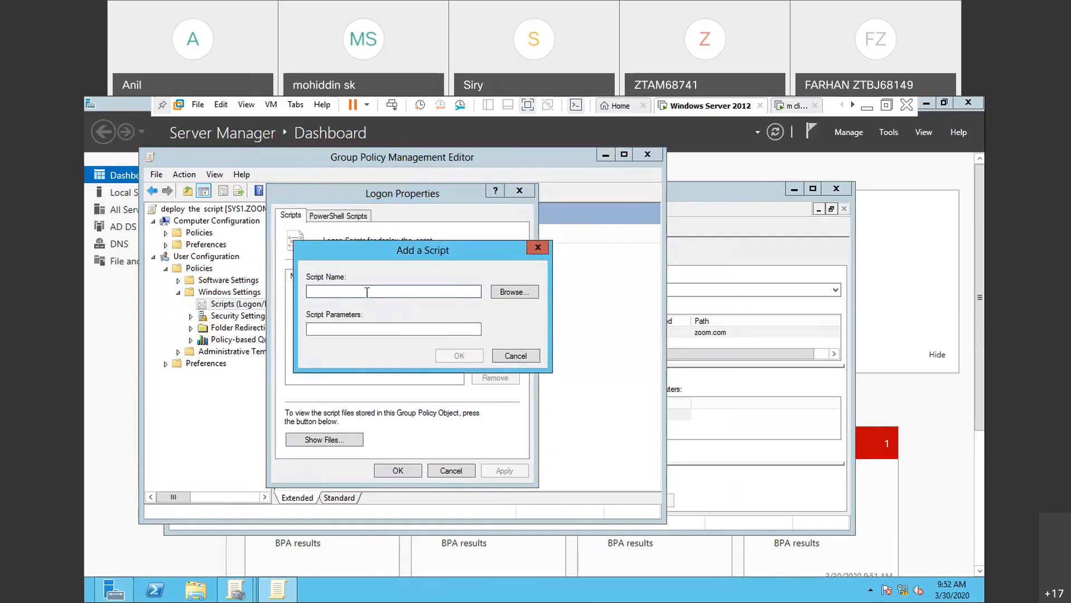
type("\\sys1")
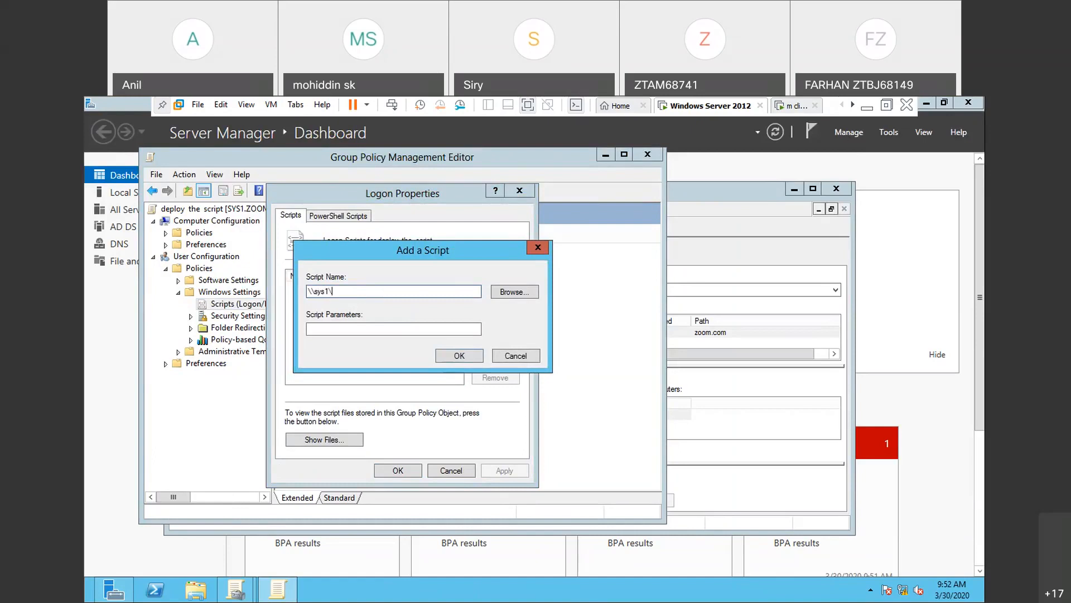
type("\\script\\login.vbe")
left_click(461, 356)
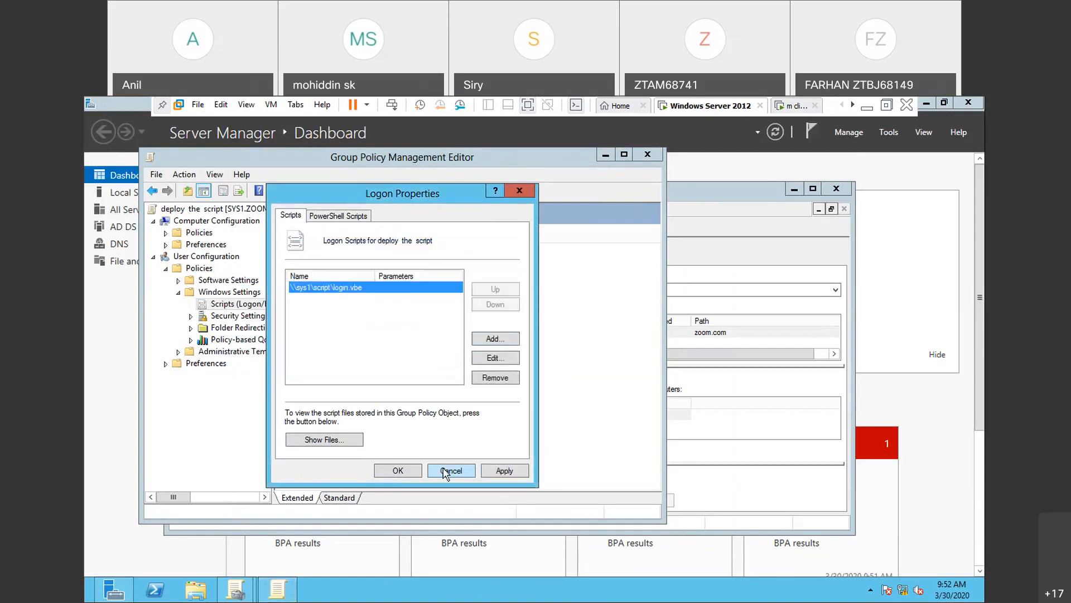
left_click(491, 473)
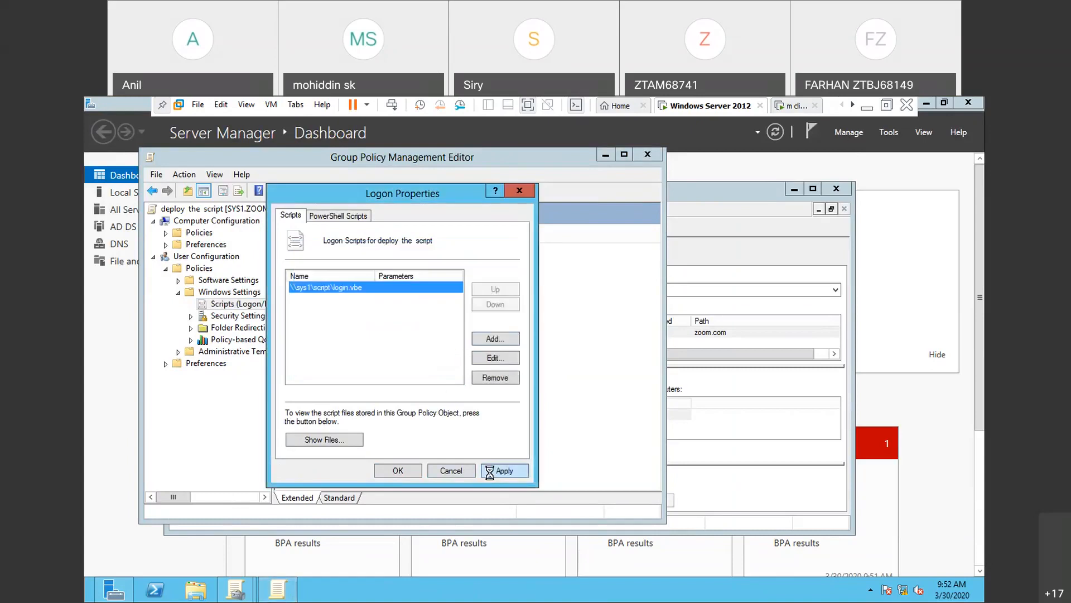
left_click(396, 472)
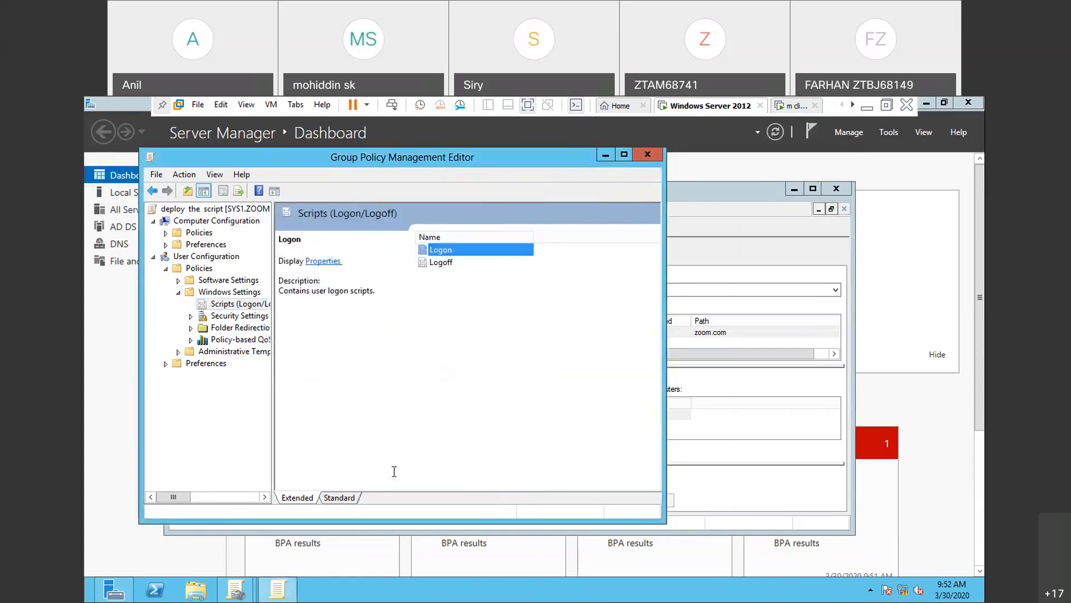
- Run gpupdate on the server to refresh Group Policy, then switch to the client virtual machine
key("super+r")
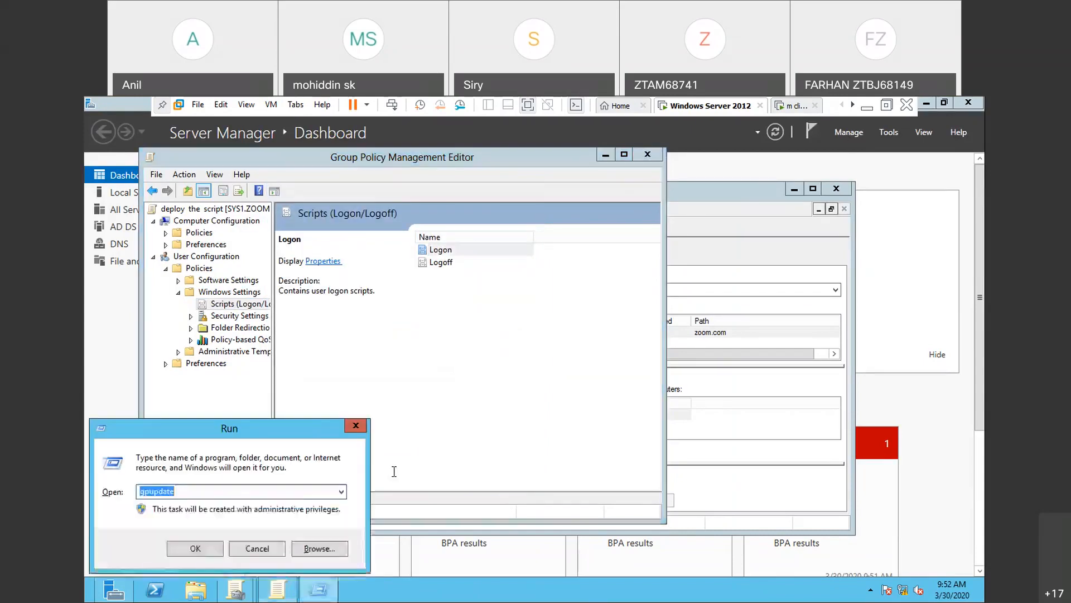
key("Return")
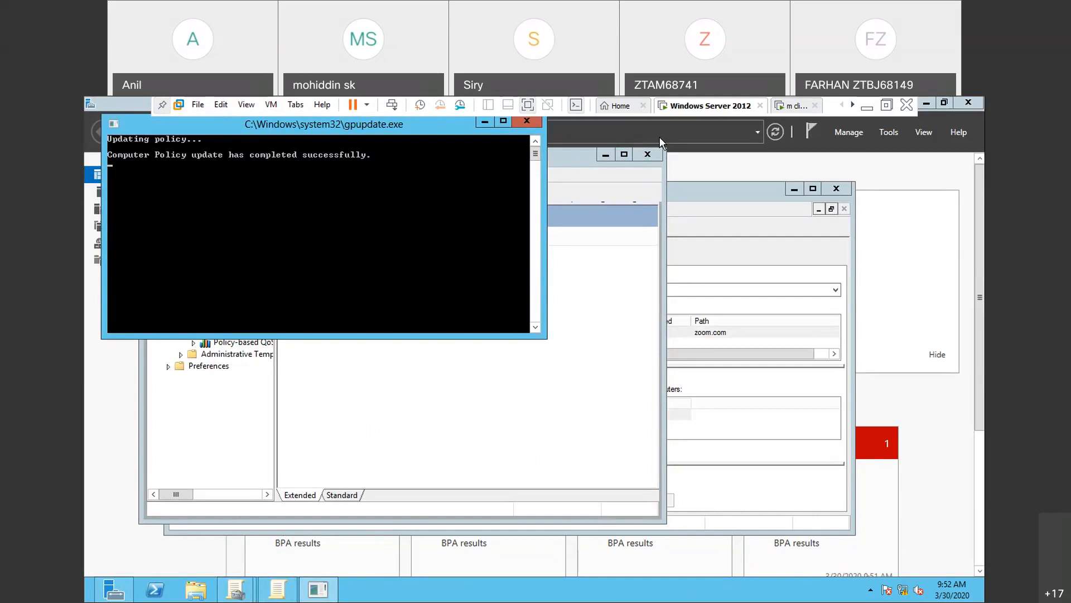
left_click(784, 106)
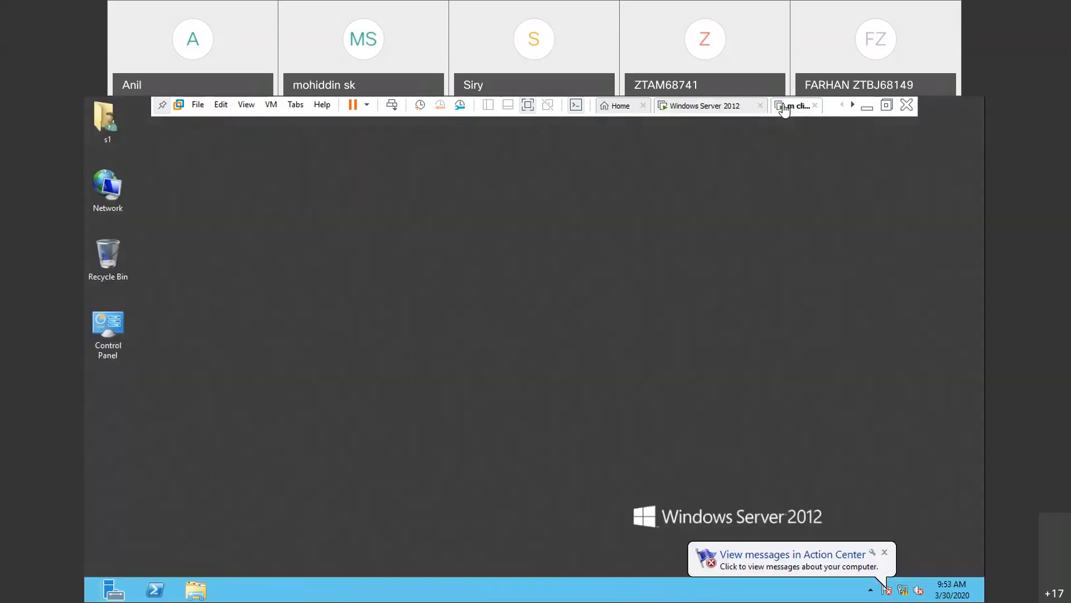
- Sign out of the client and sign back in as the ZOOM\s1 user to test the logon script
key("ctrl+alt+Insert")
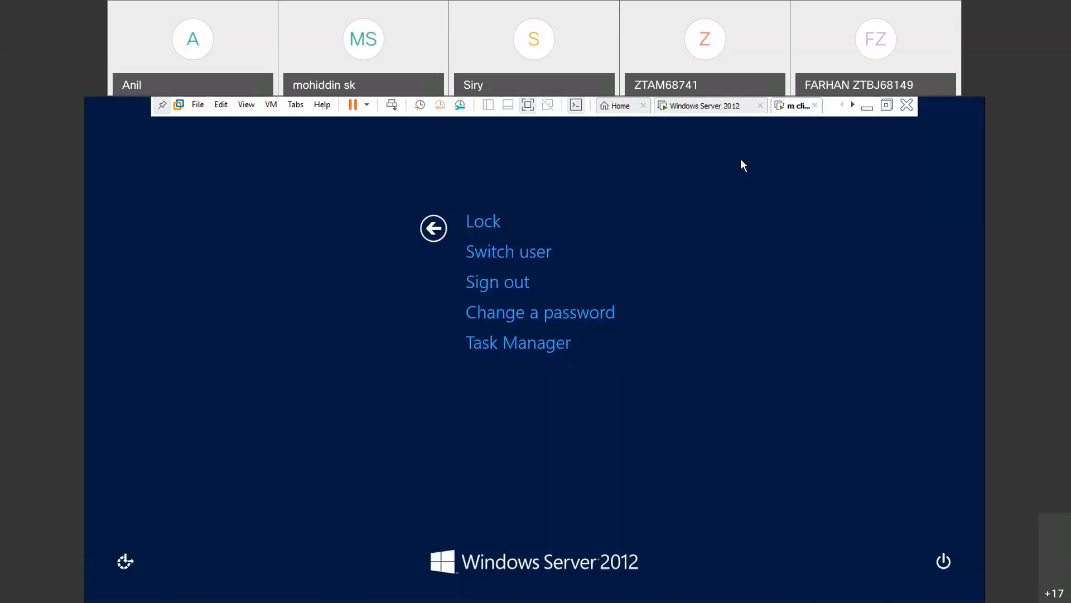
left_click(532, 286)
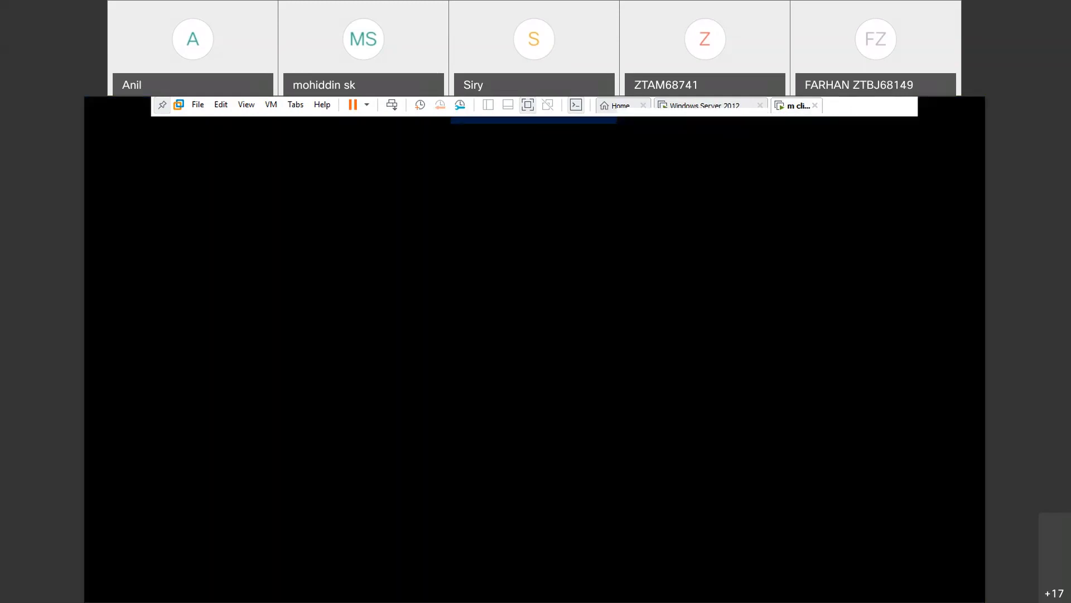
key("ctrl+alt+Insert")
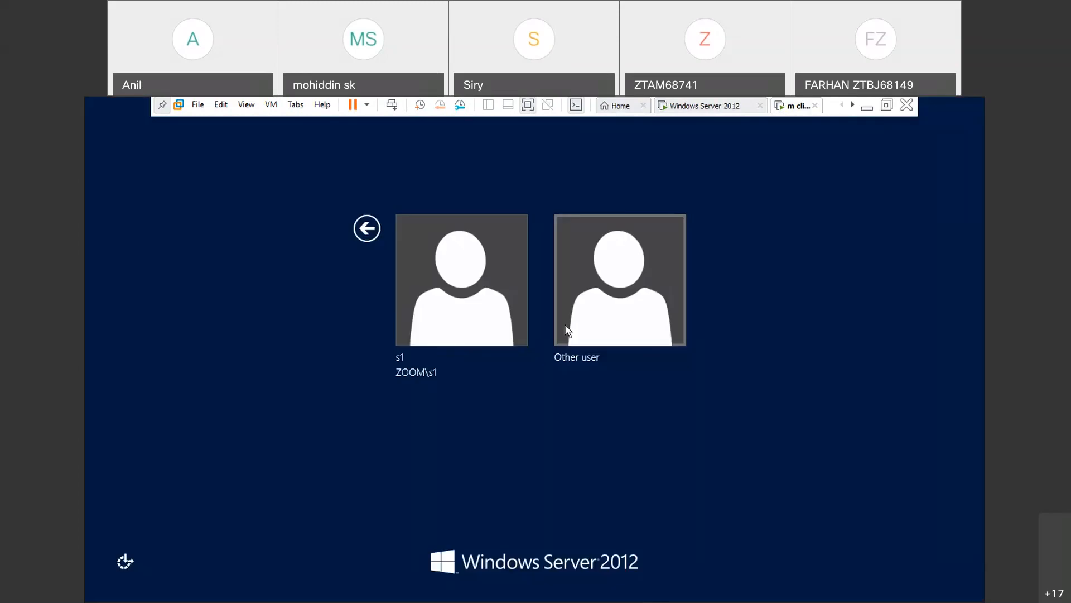
left_click(441, 341)
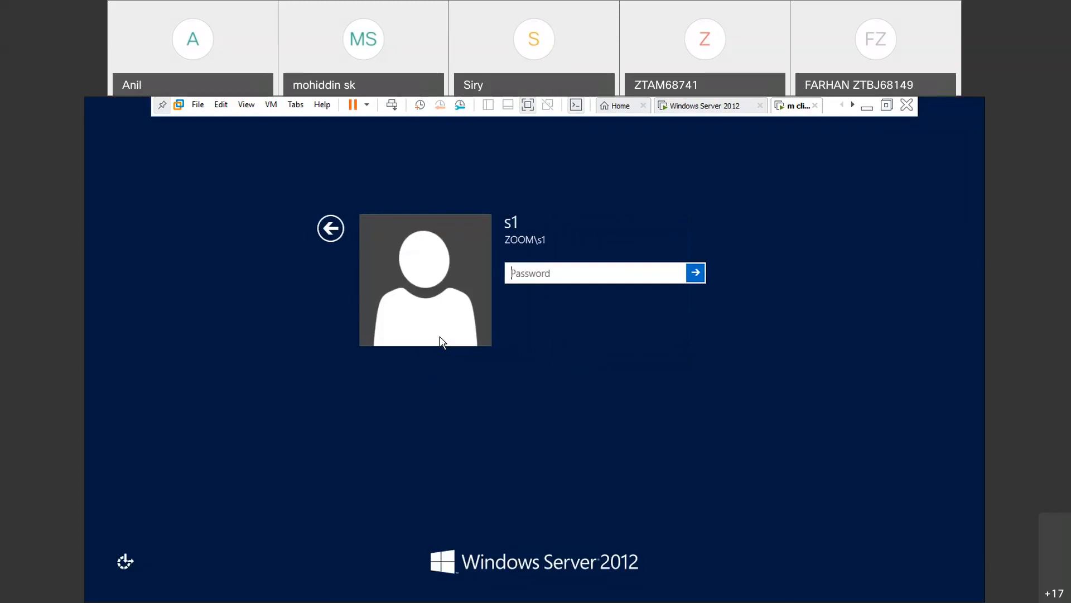
key("Return")
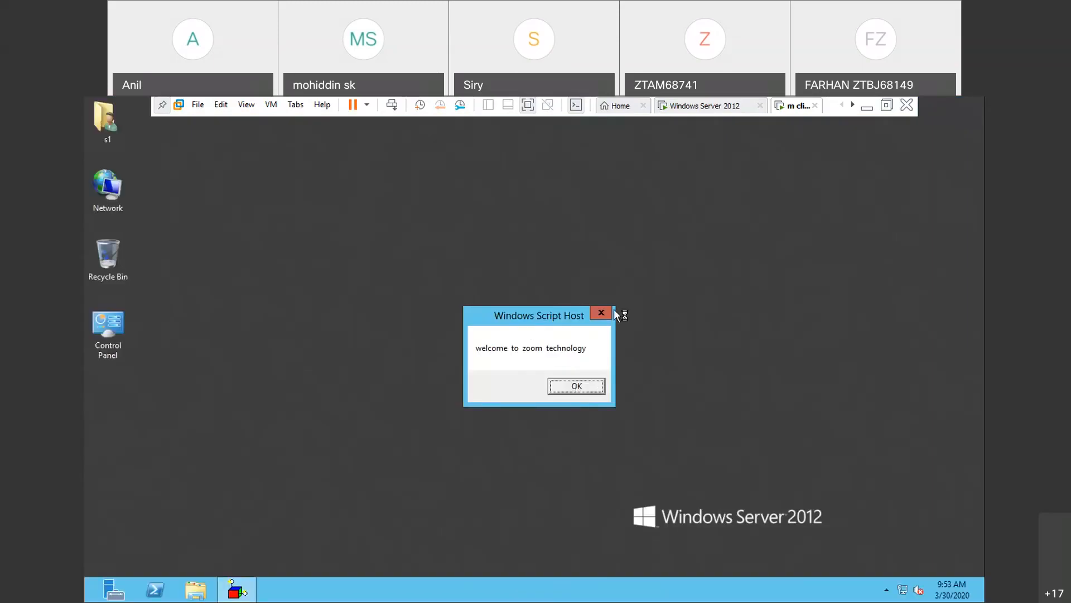
- Sign out again and sign in as another user, u3, to check the logon welcome message
key("ctrl+alt+Insert")
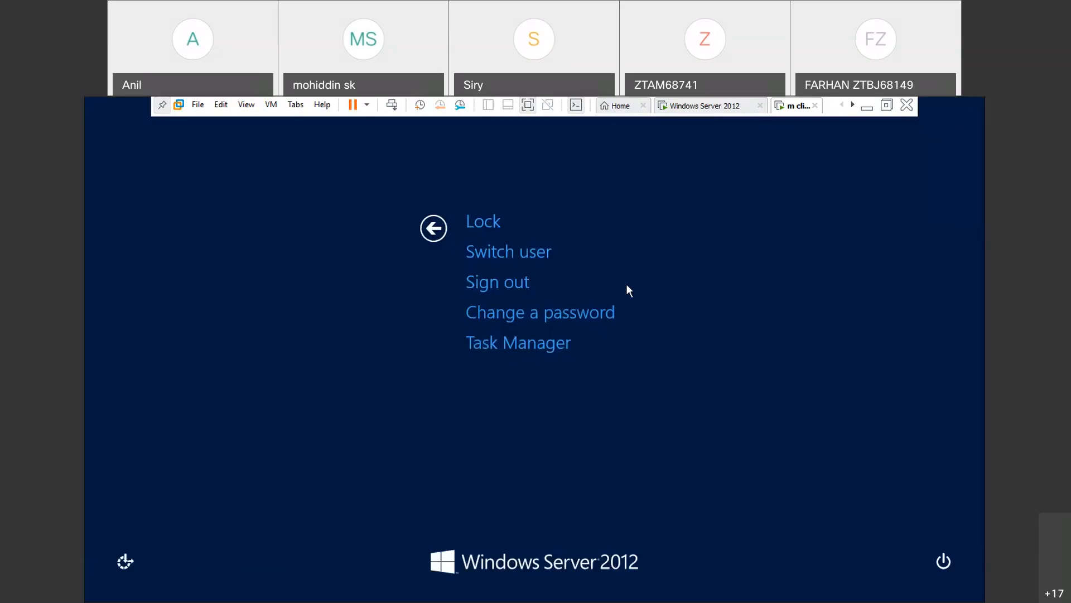
left_click(518, 282)
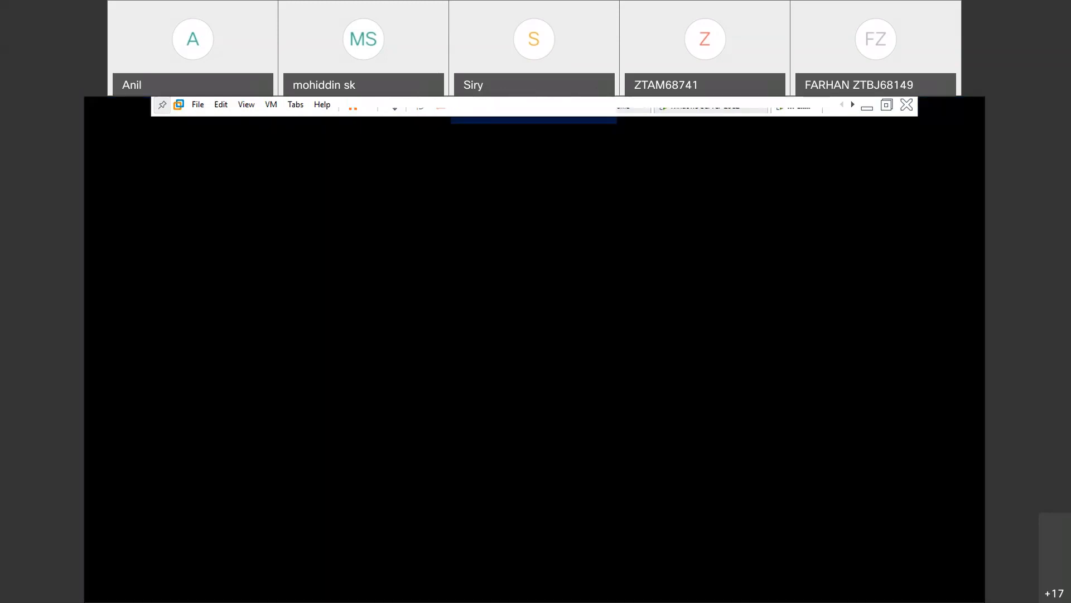
key("ctrl+alt+Insert")
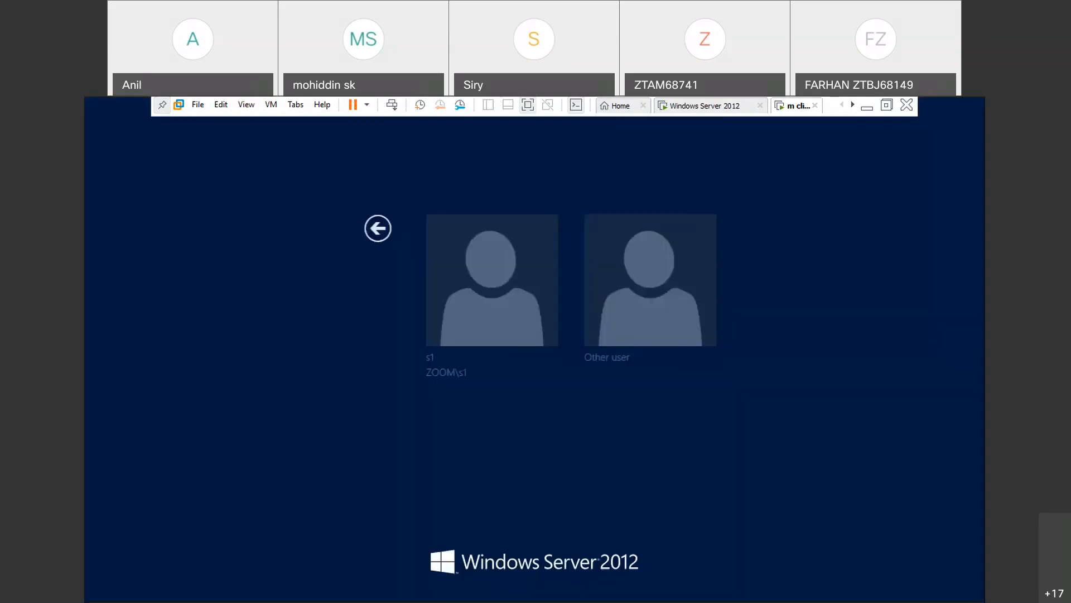
left_click(586, 340)
type("u3")
key("Return")
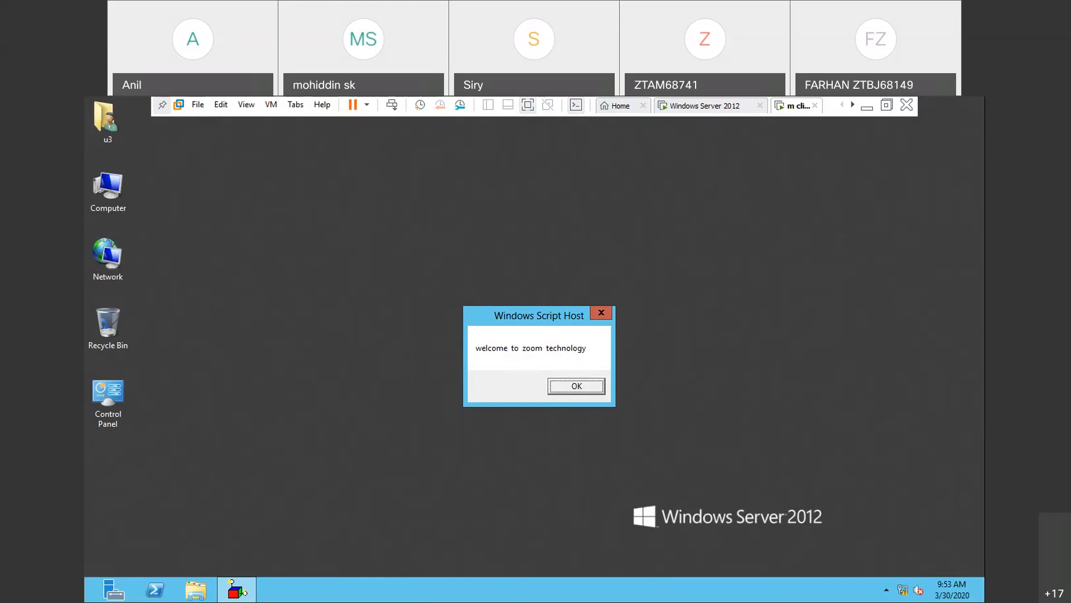
- Minimize the virtual machine and start the Group Policy slide show from the Folder Redirection slide in PowerPoint
left_click(867, 108)
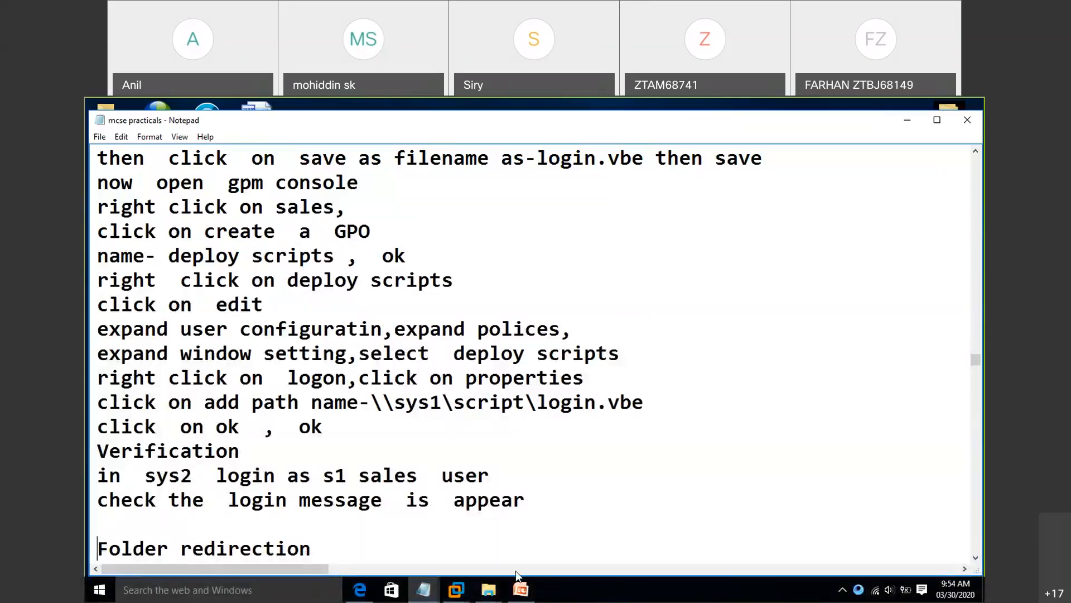
left_click(518, 590)
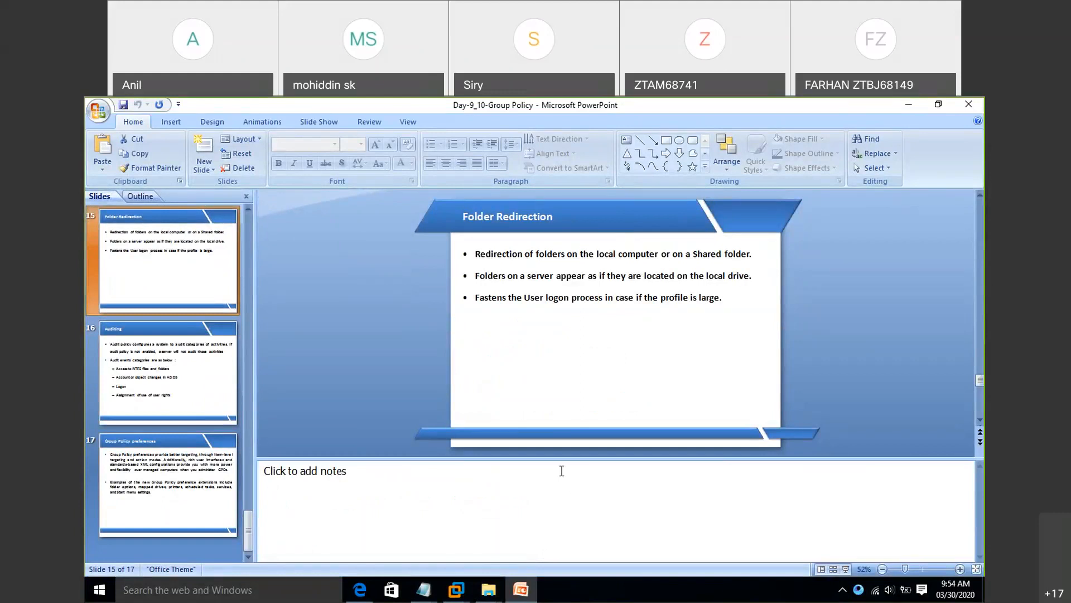
left_click(845, 570)
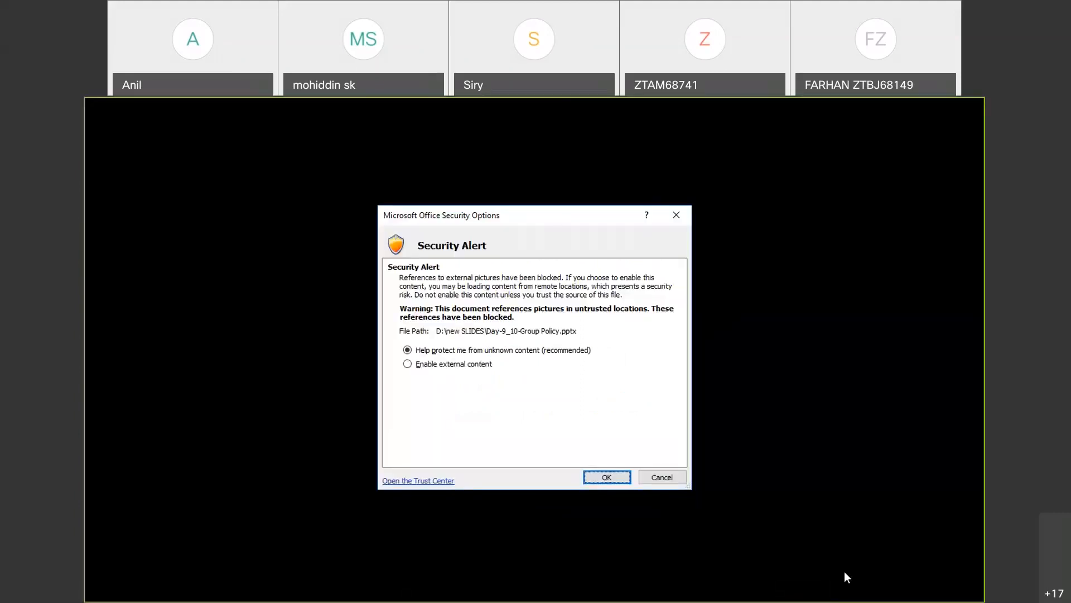
left_click(659, 482)
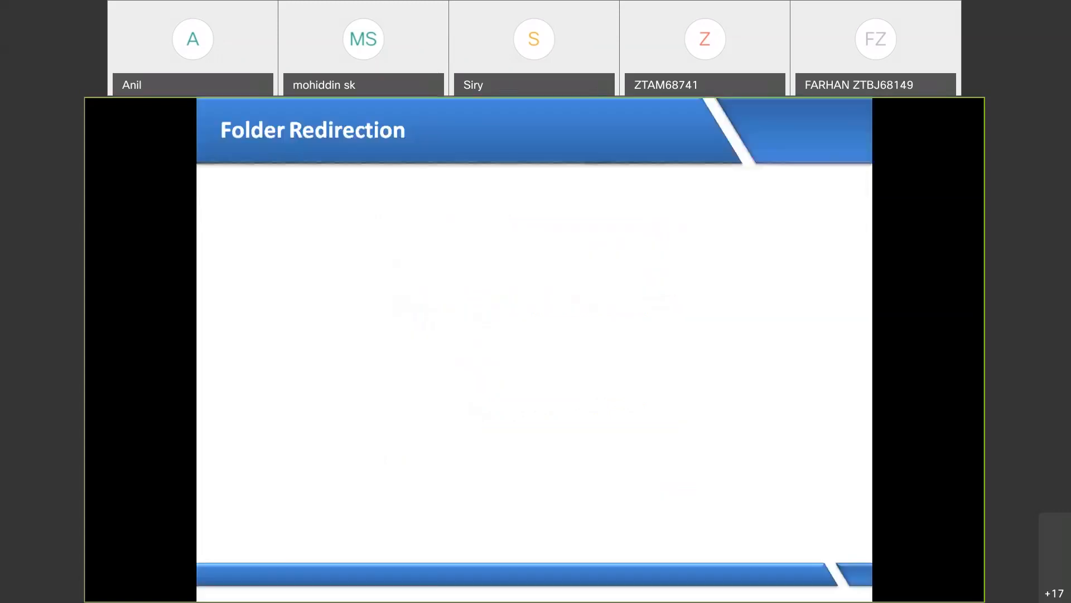
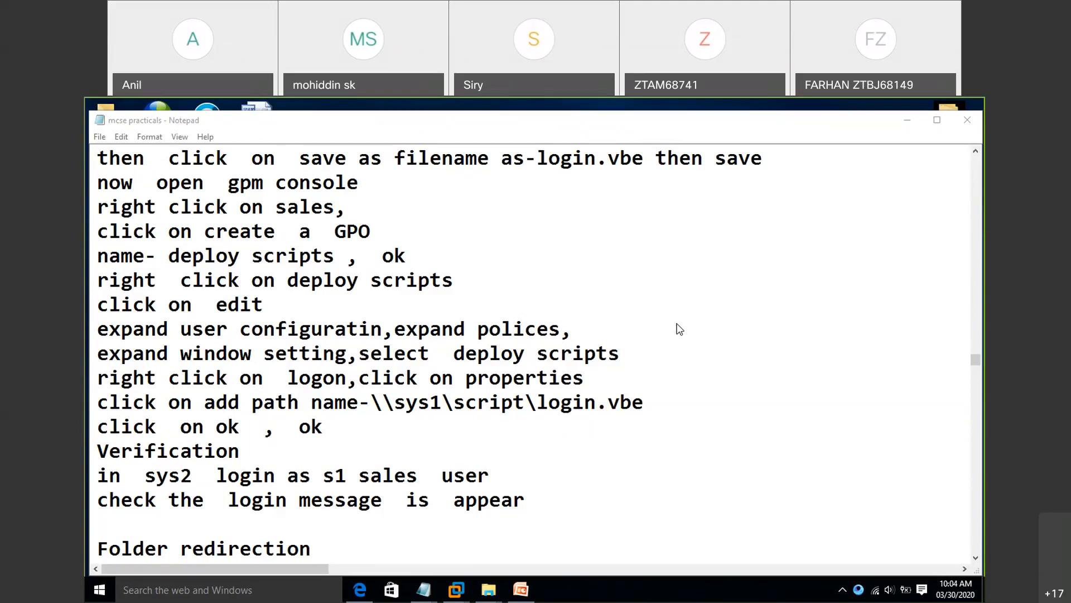
- Read through the Folder redirection procedure and its verification steps in the mcse practicals notes
left_click(354, 524)
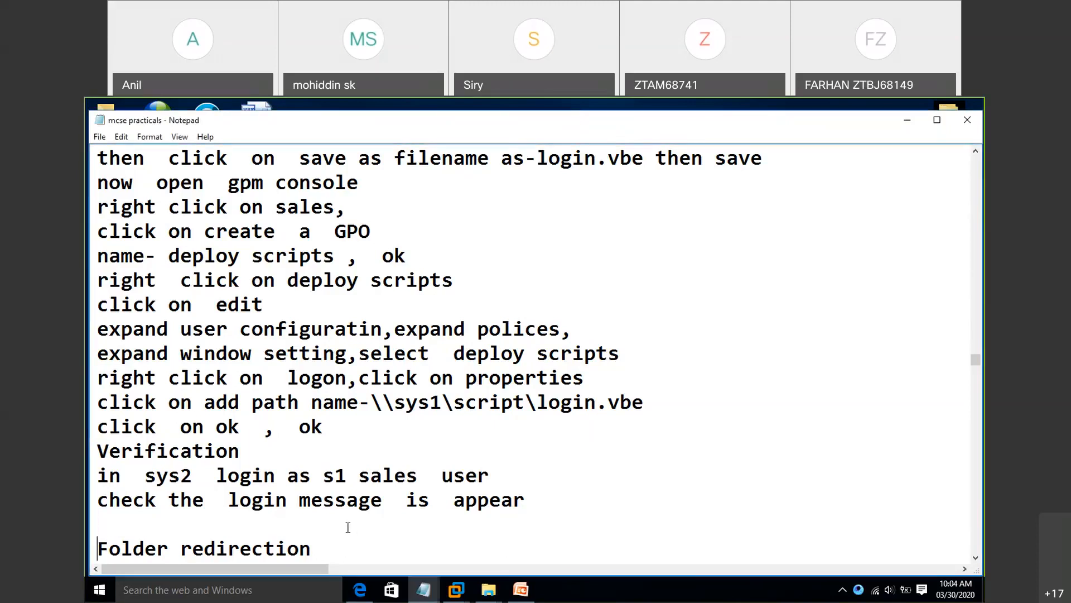
left_click(342, 544)
key("Down")
key("Down")
key("Down")
key("Down")
key("Down")
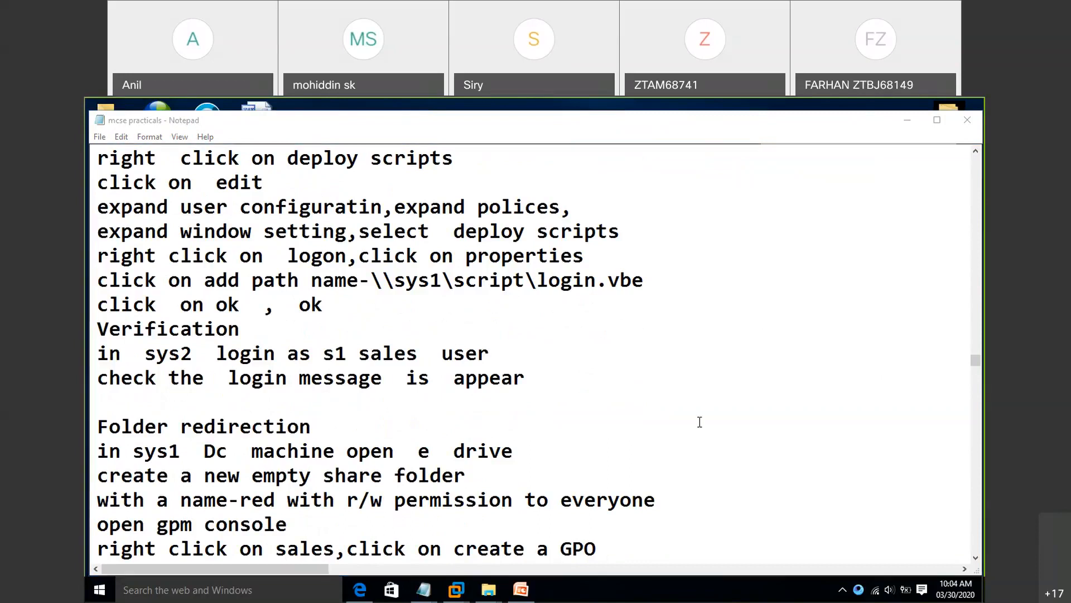
left_click(649, 433)
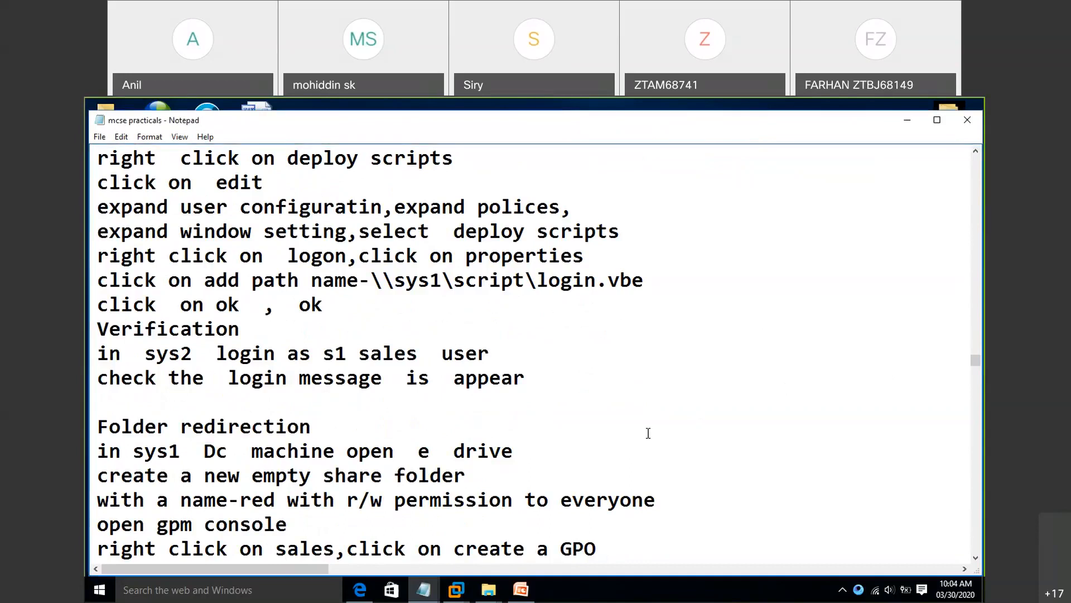
key("Down")
key("Down")
key("Down")
key("Down")
key("Down")
key("Down")
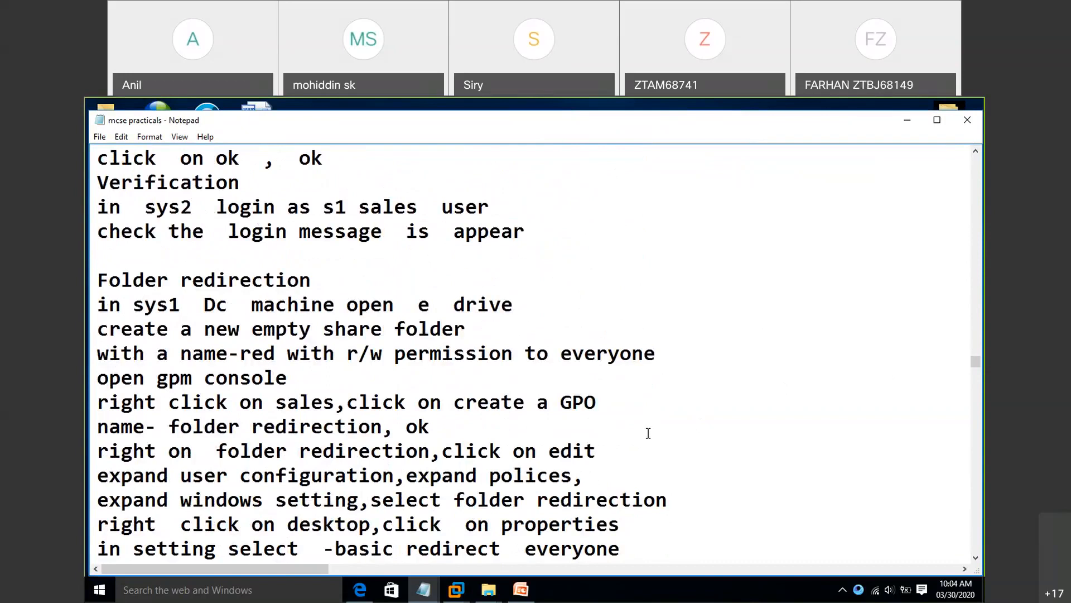
key("Down")
key("Down")
key("Down")
key("Down")
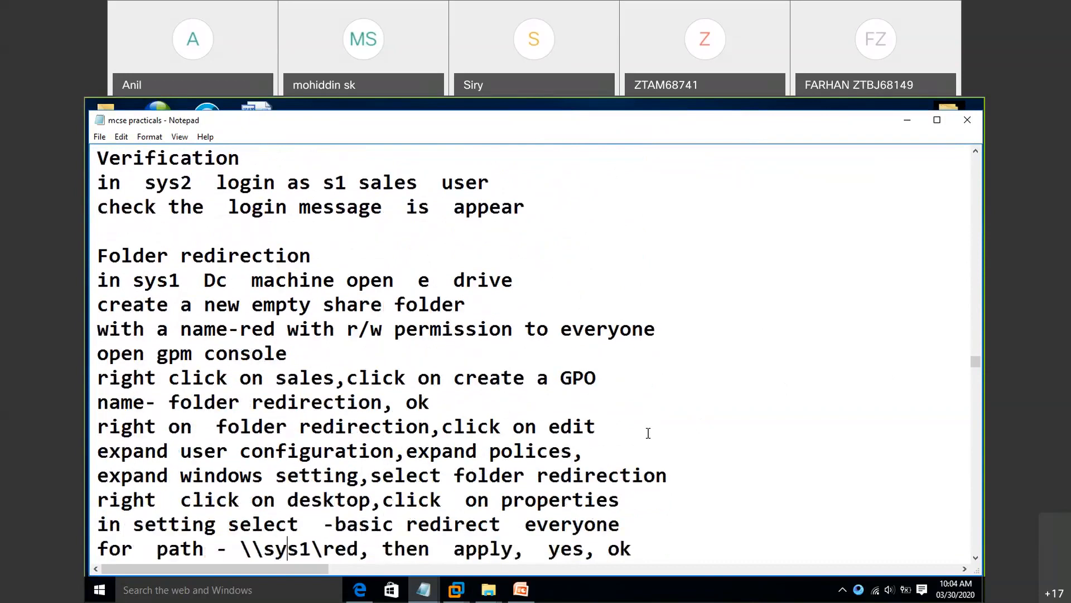
key("Down")
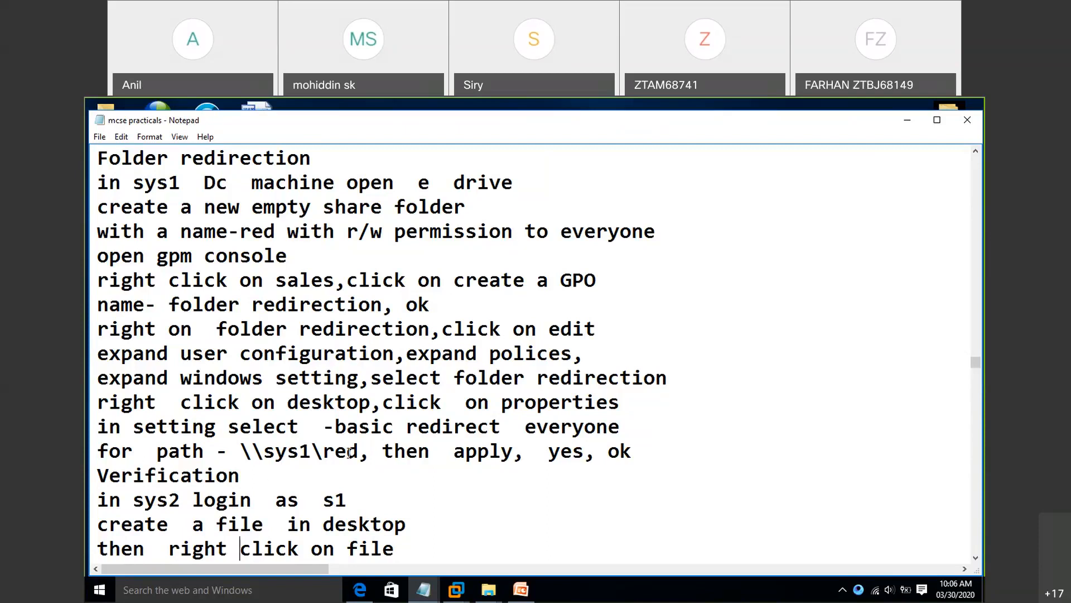
scroll(348, 453, "down", 2)
scroll(349, 452, "down", 1)
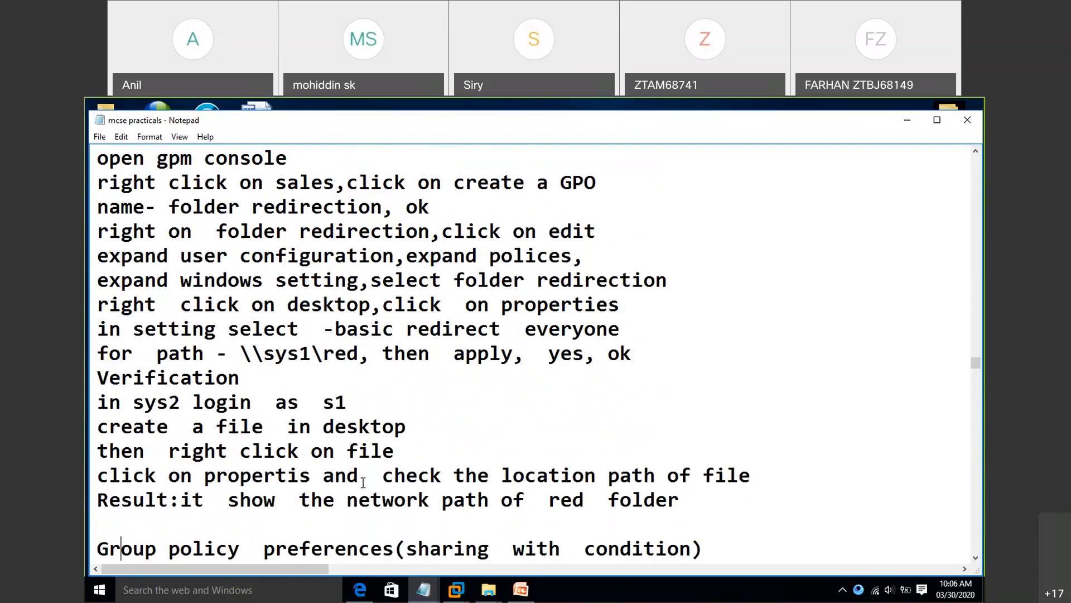
left_click(858, 323)
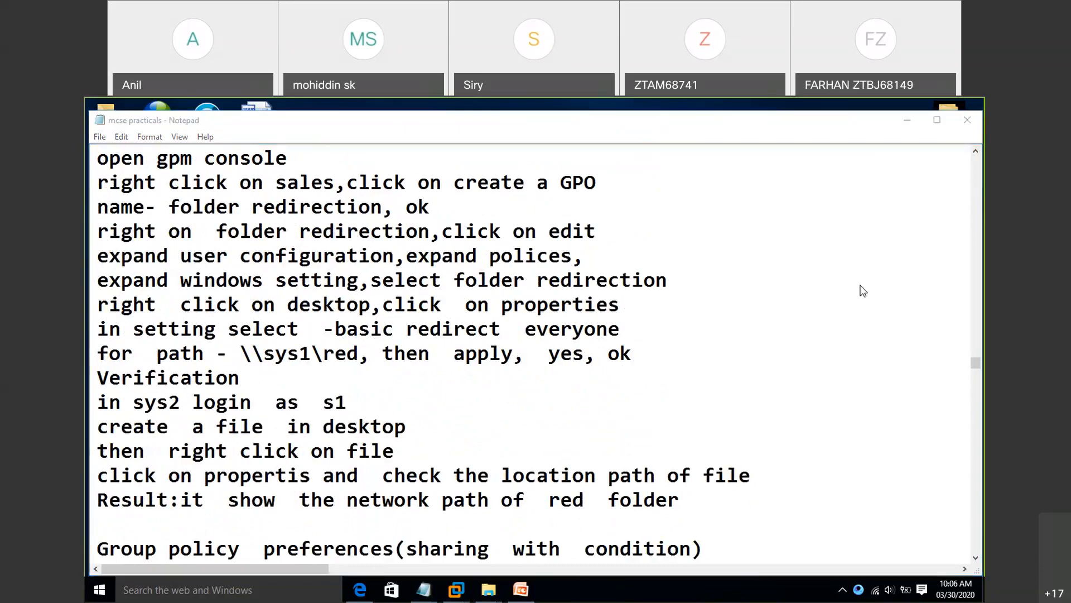
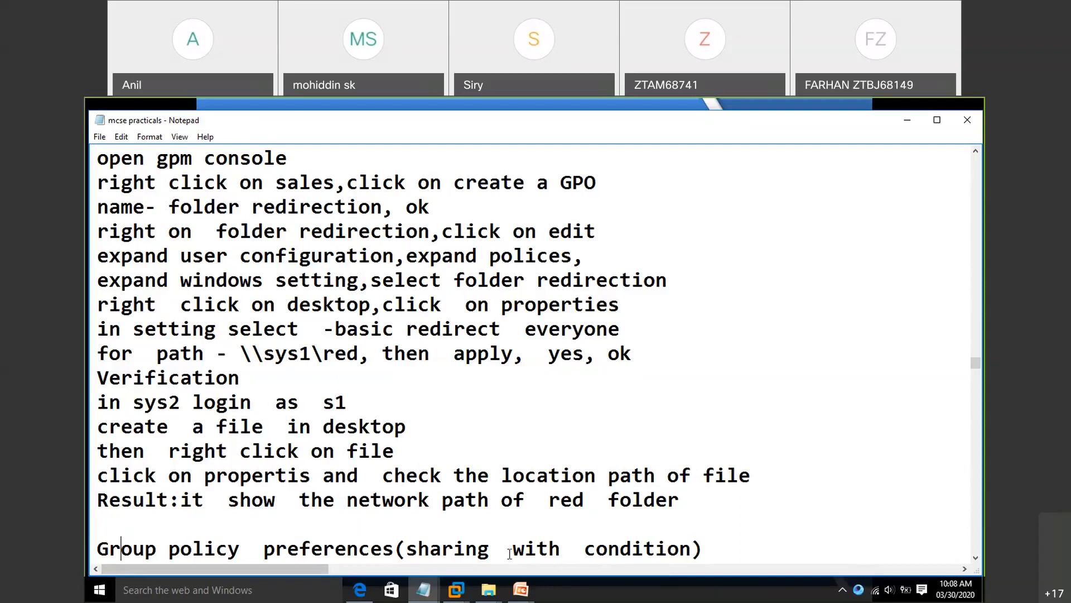
- Switch to the Windows Server 2012 virtual machine and close the open Group Policy windows, minimizing Server Manager
left_click(457, 589)
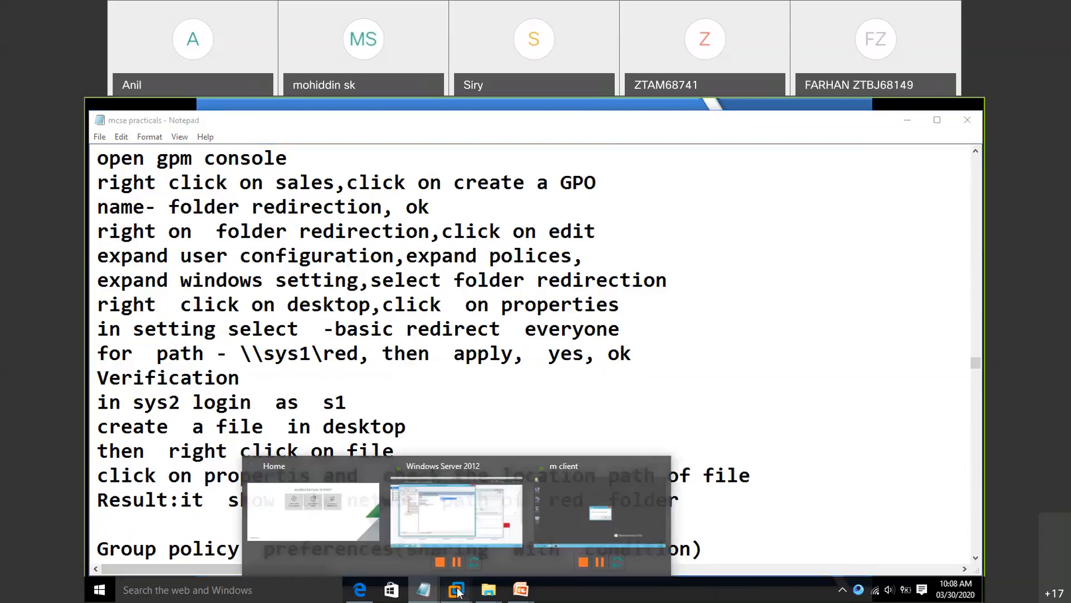
left_click(471, 518)
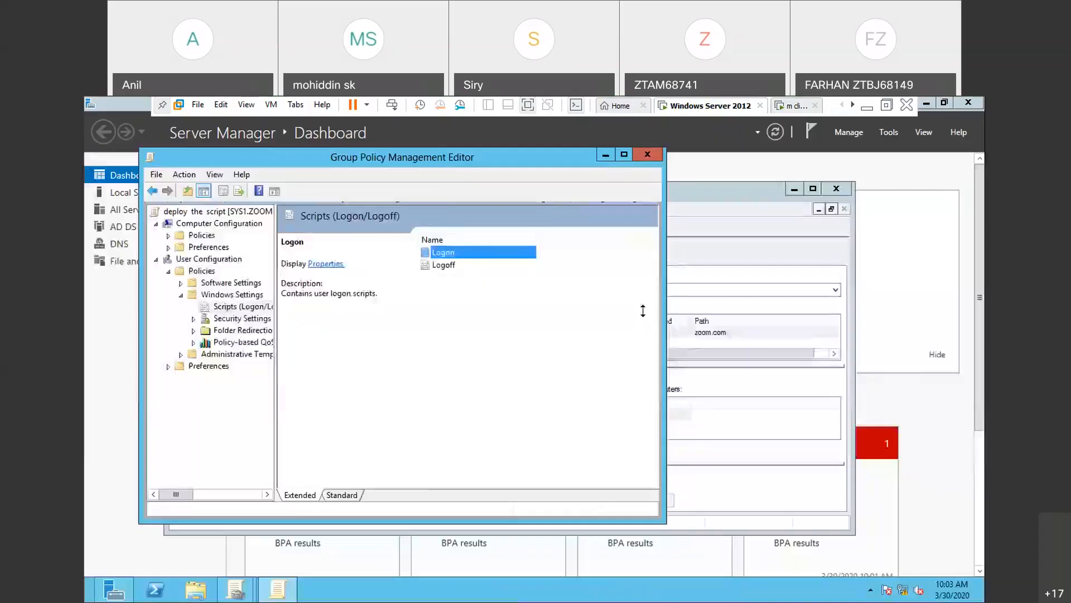
left_click(647, 154)
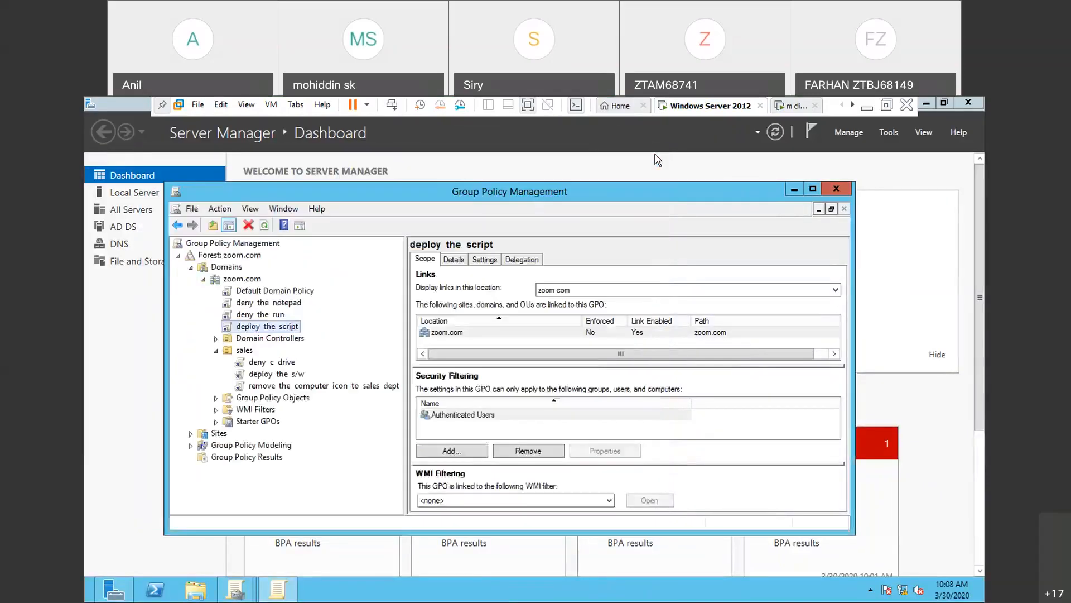
left_click(837, 190)
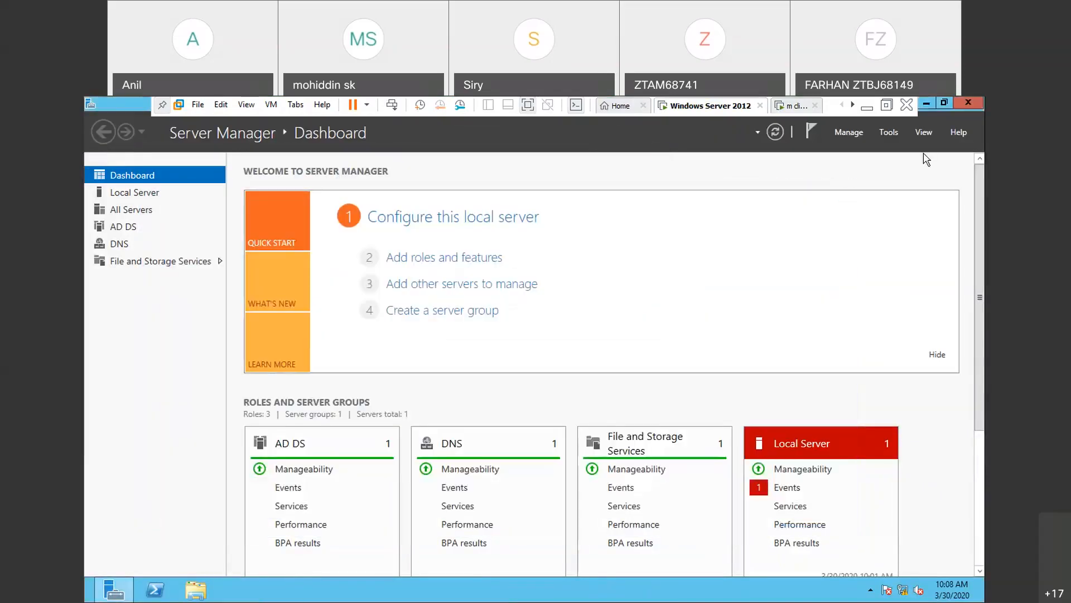
left_click(970, 102)
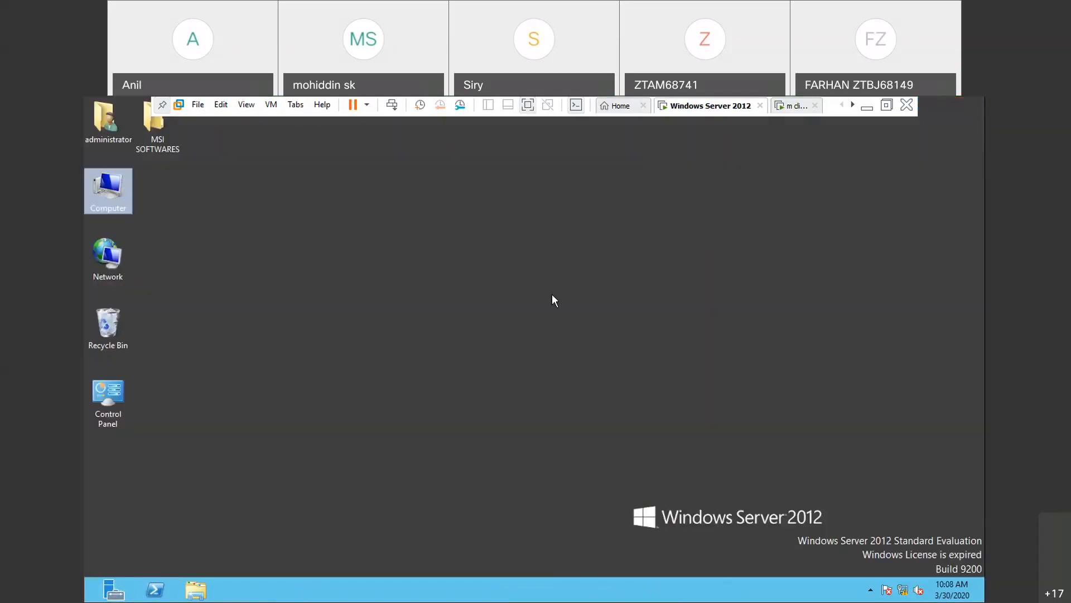
- Create a new folder named red on the New Volume (E:) drive
double_click(108, 200)
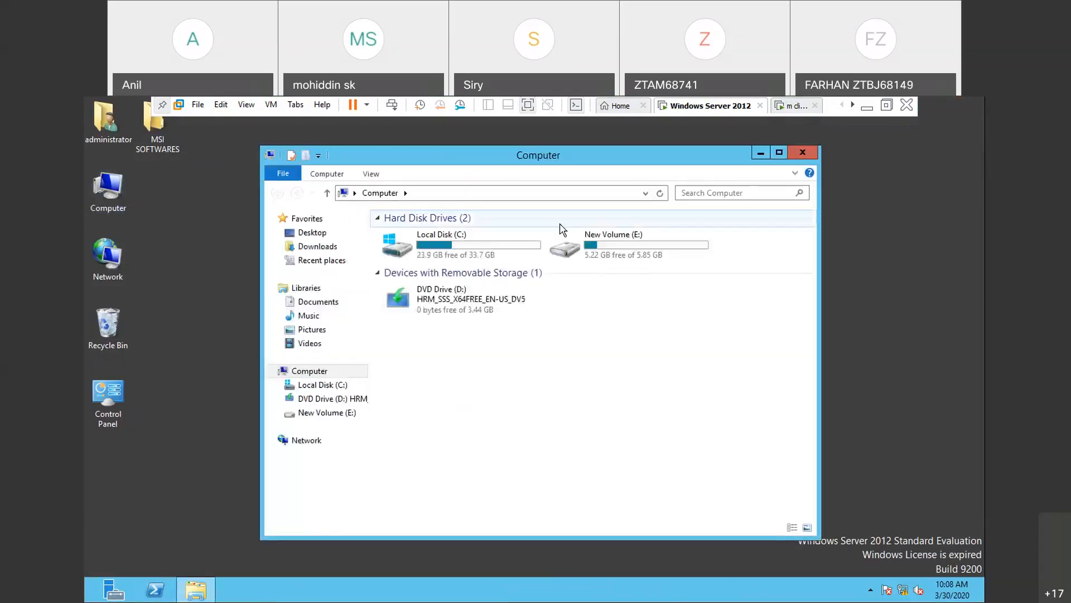
double_click(589, 250)
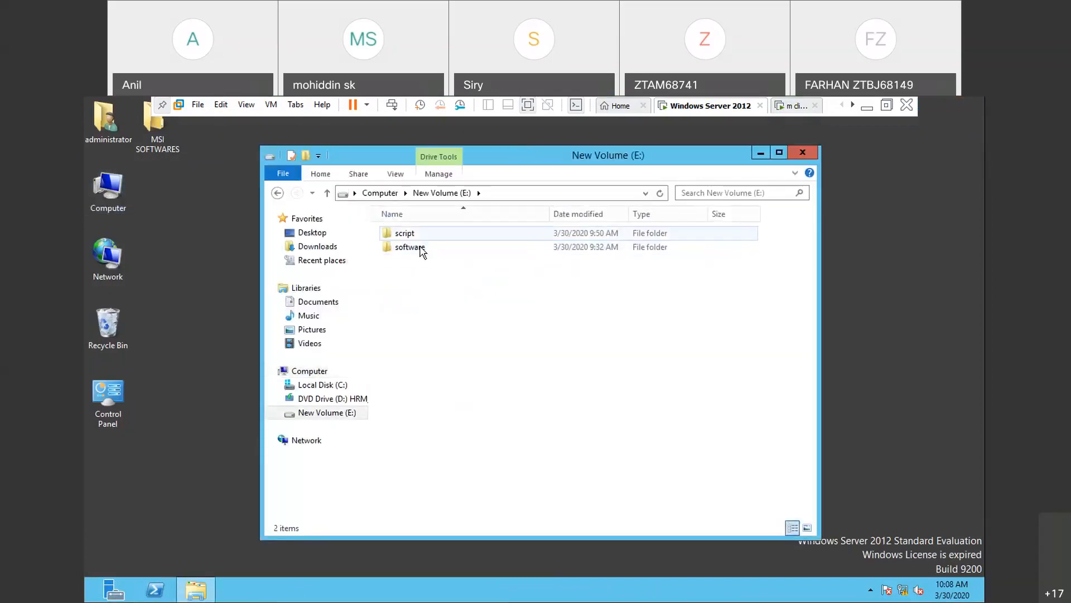
right_click(412, 269)
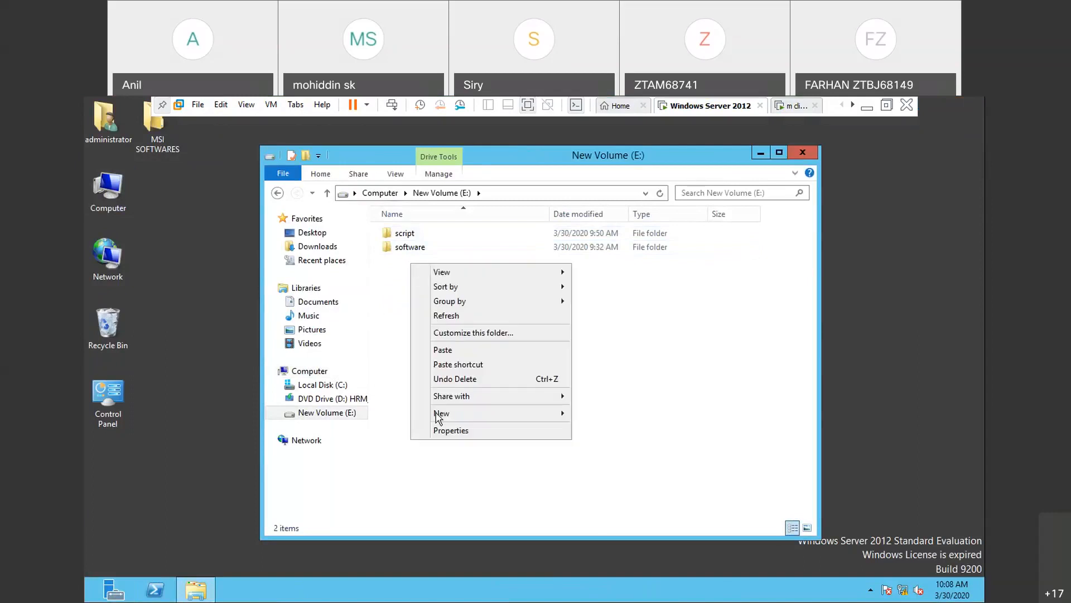
mouse_move(438, 413)
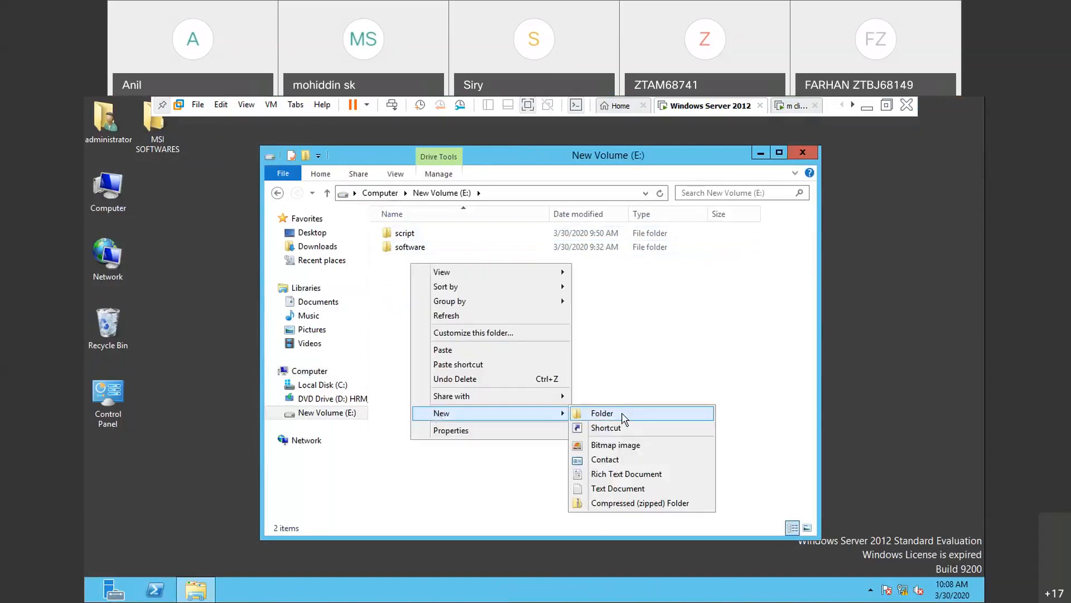
left_click(615, 415)
type("red")
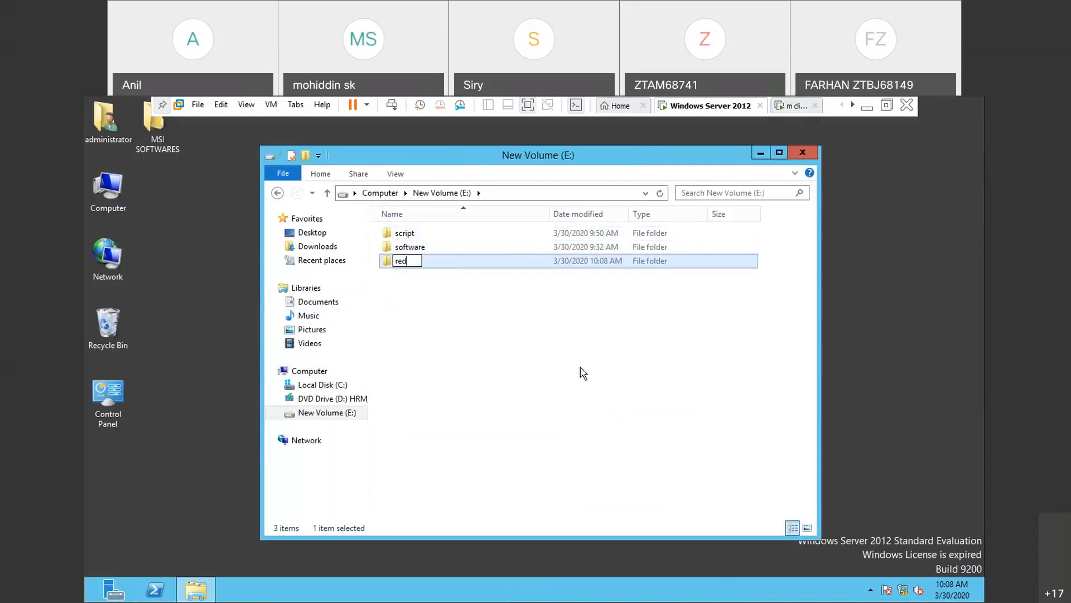
key("Return")
- Share the red folder with Everyone at Read/Write permission level
double_click(403, 262)
right_click(403, 263)
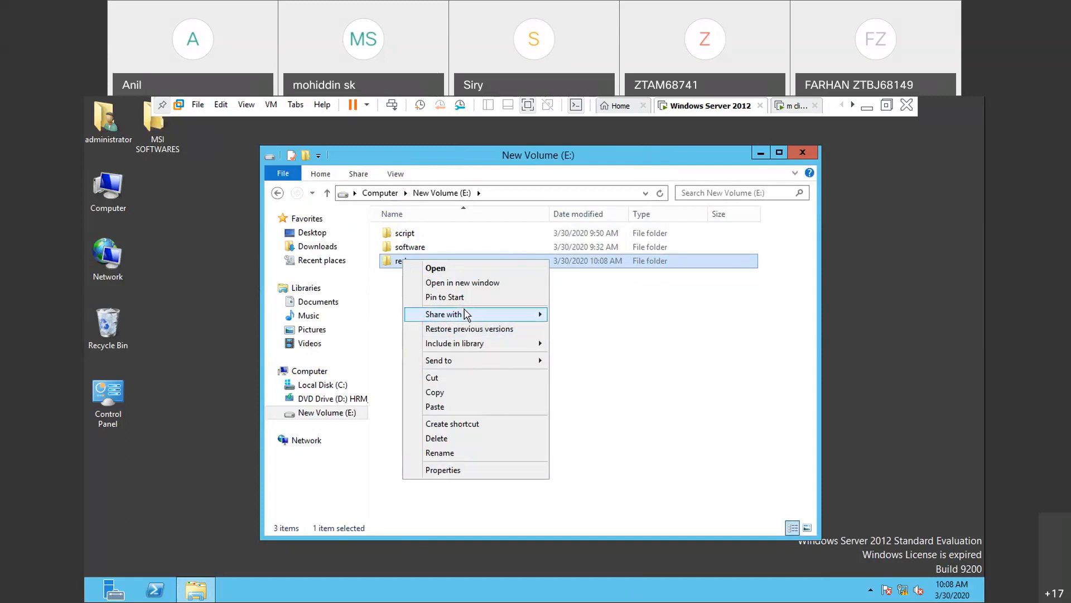
mouse_move(467, 313)
left_click(582, 330)
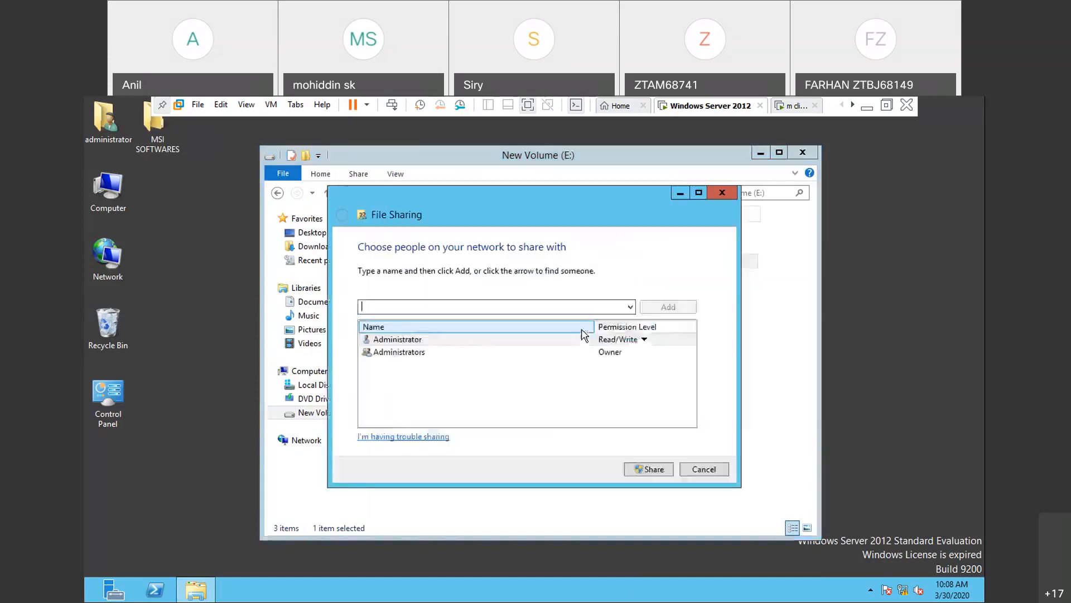
left_click(630, 306)
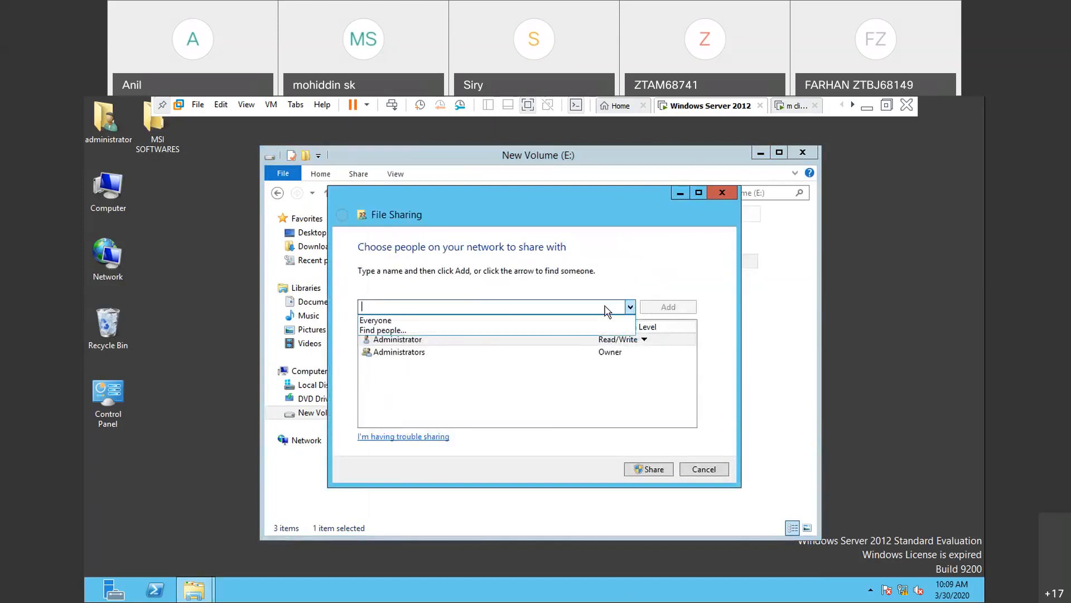
left_click(384, 323)
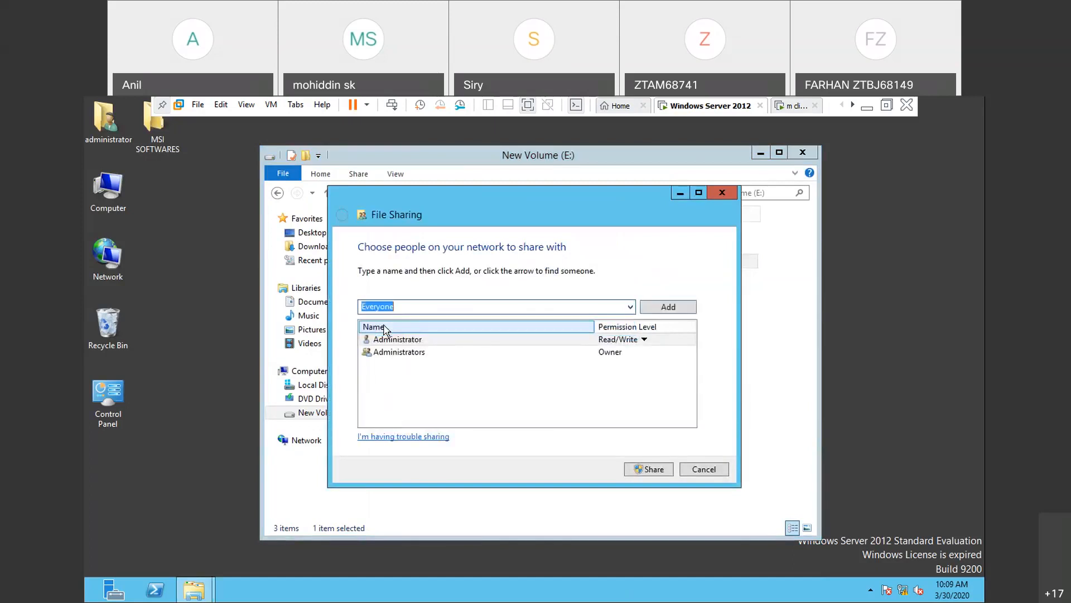
left_click(668, 307)
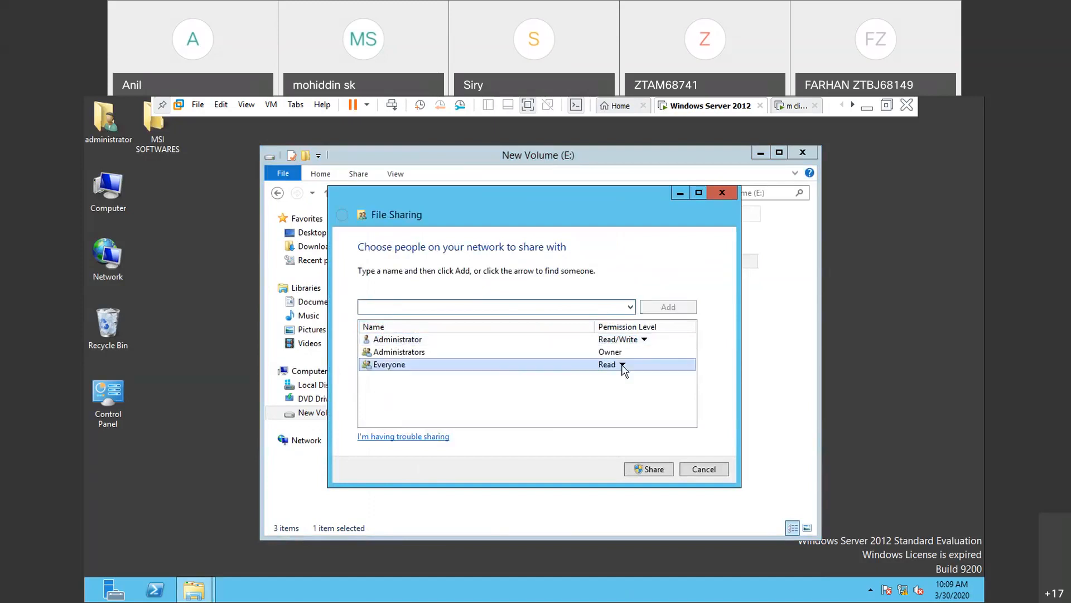
left_click(621, 364)
left_click(654, 381)
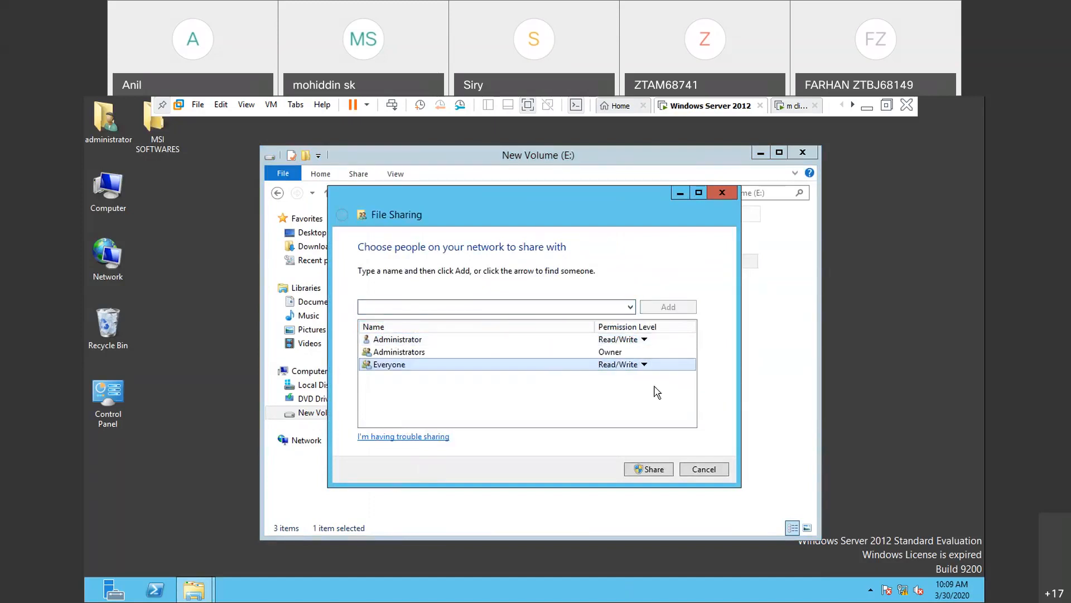
left_click(655, 470)
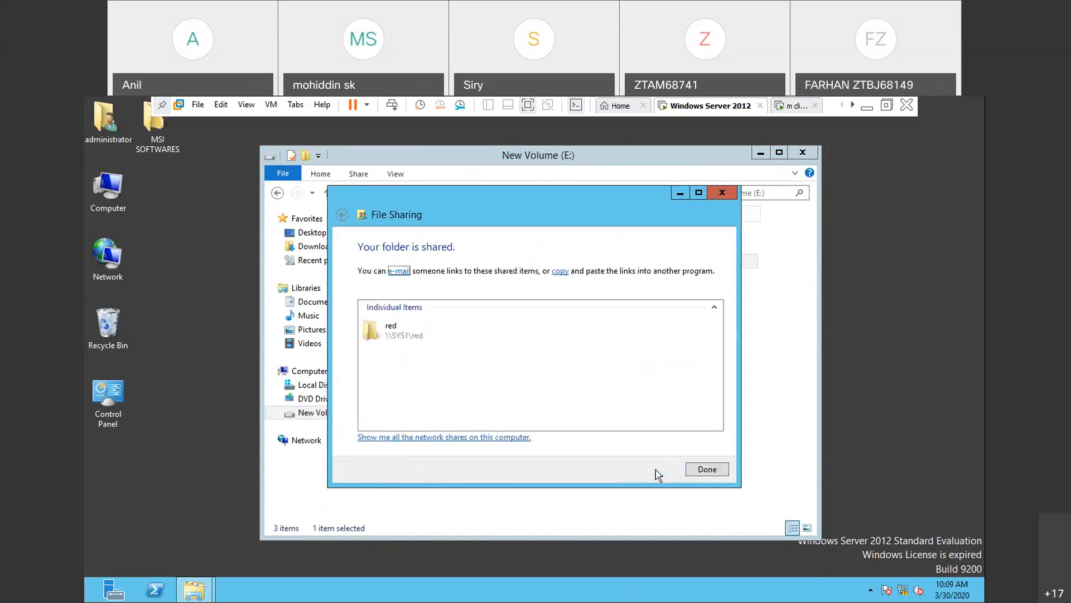
left_click(704, 470)
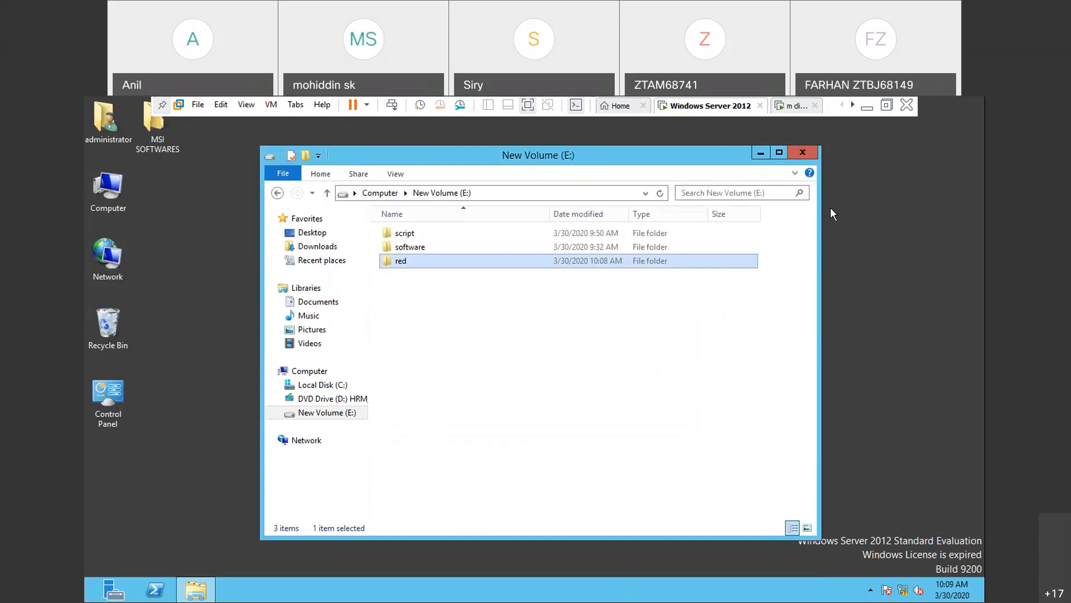
- Close the drive window and open Group Policy Management from Server Manager
left_click(804, 152)
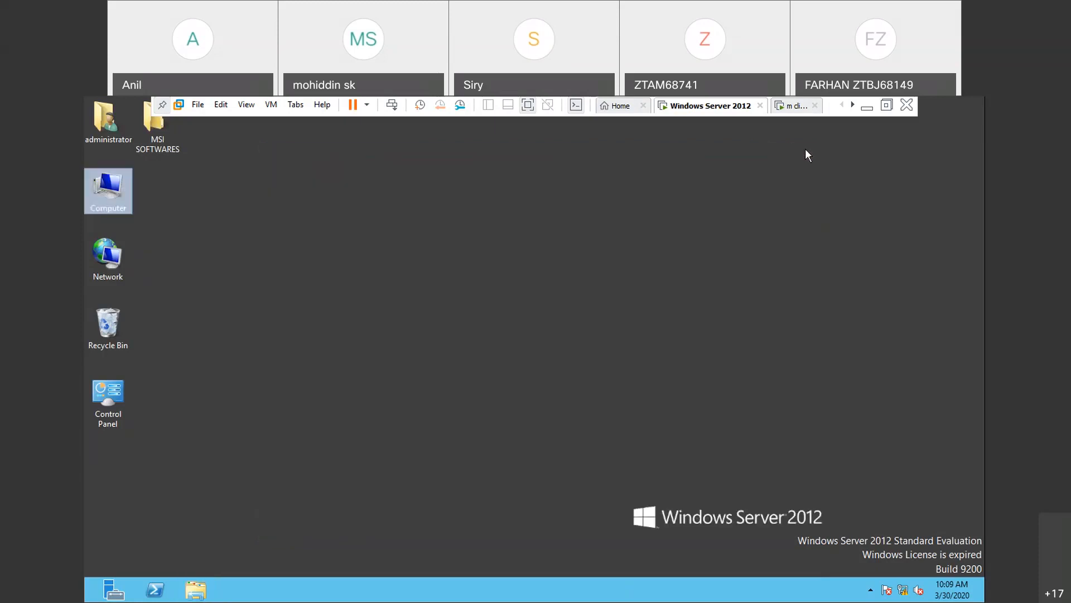
left_click(114, 590)
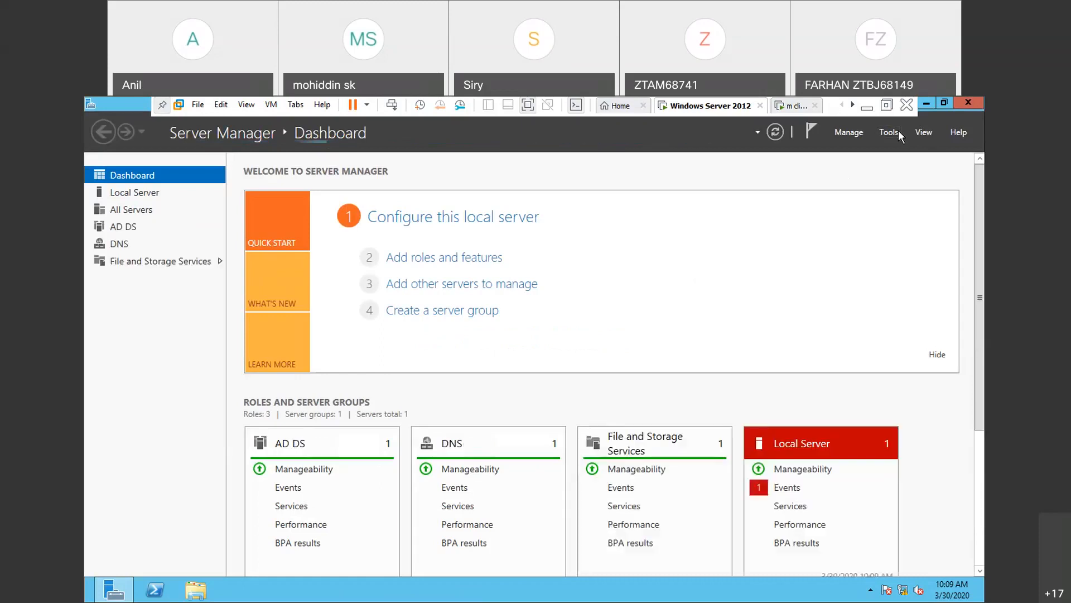
left_click(899, 133)
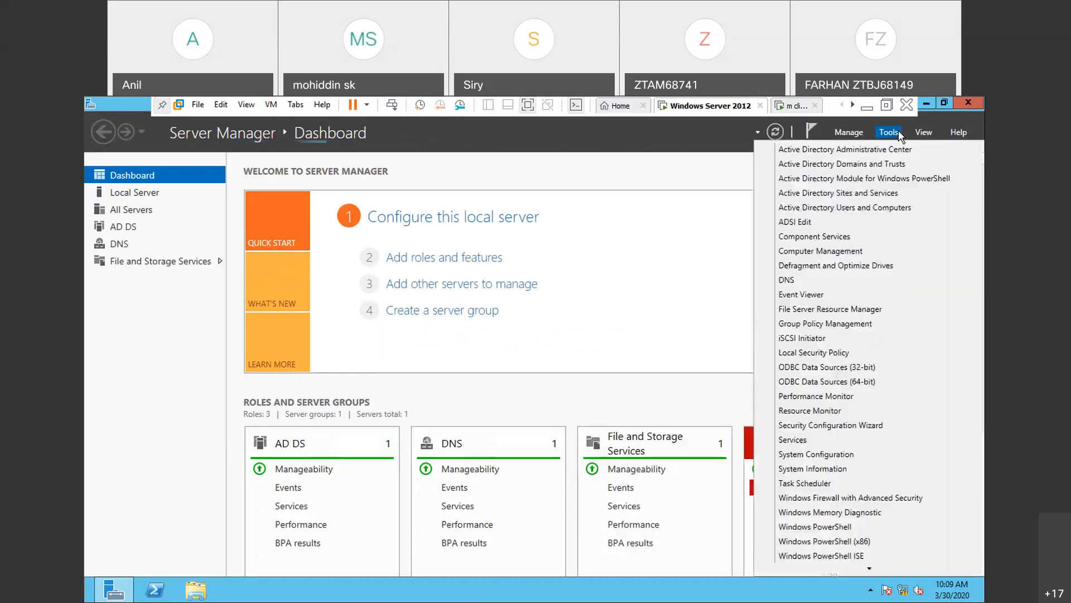
left_click(815, 325)
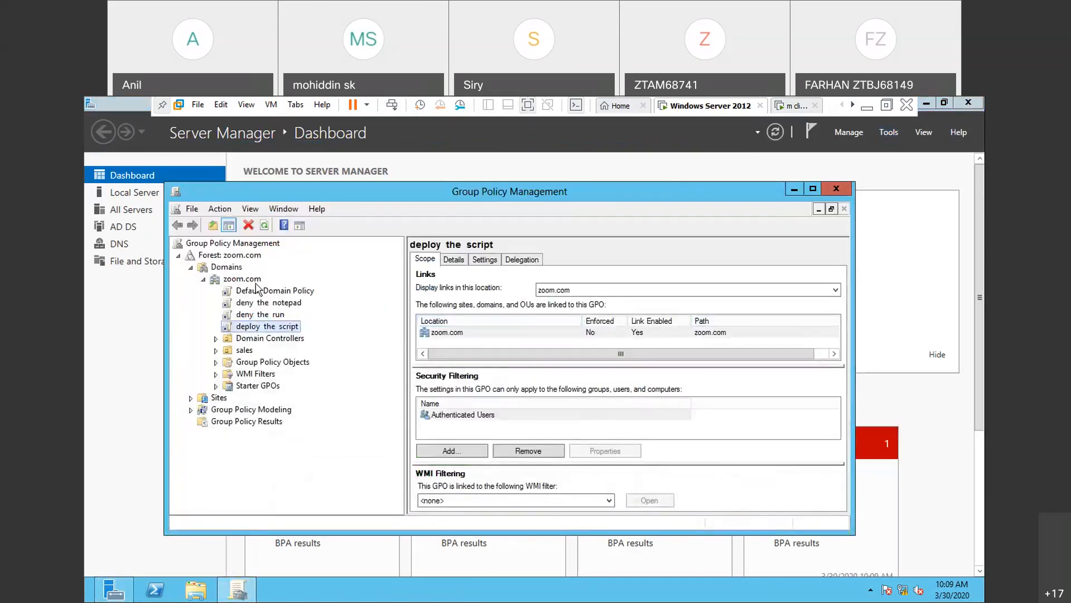
- Create a new GPO named folder redirect and link it to the sales OU
left_click(249, 352)
right_click(251, 356)
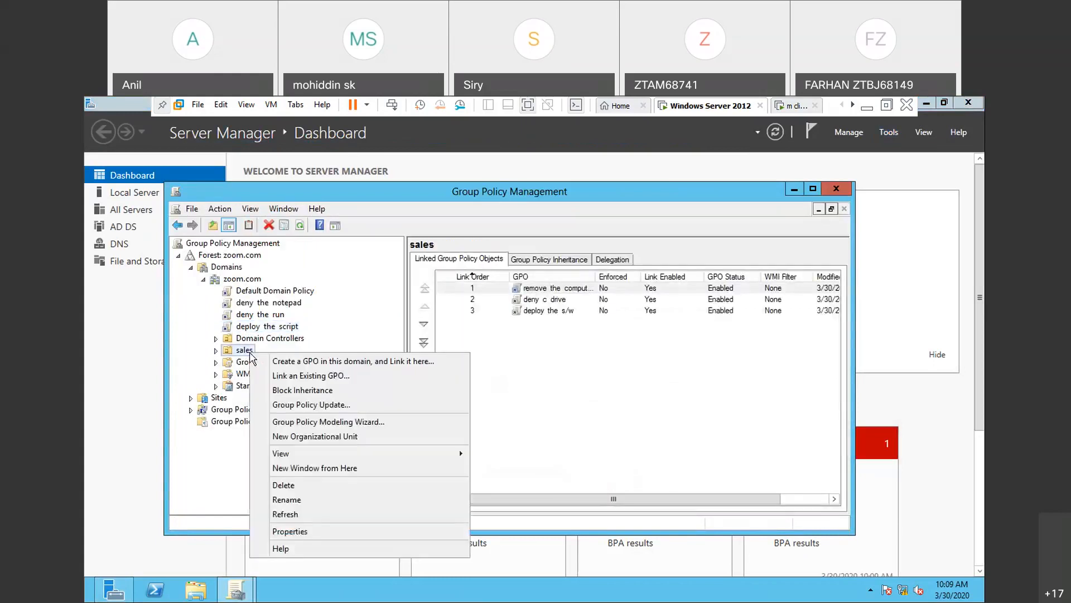
left_click(297, 361)
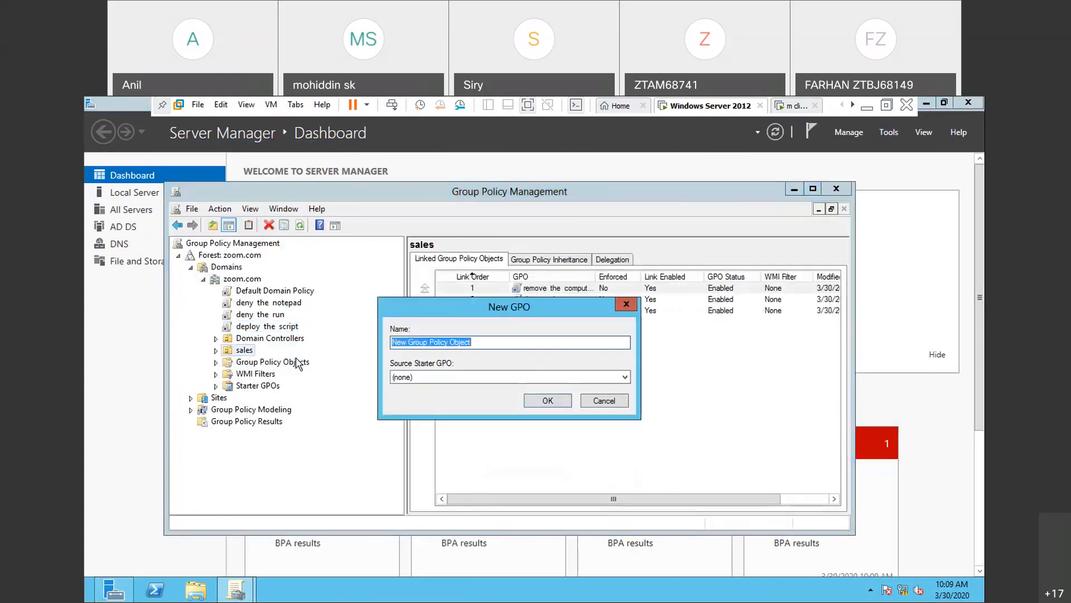
type("folde")
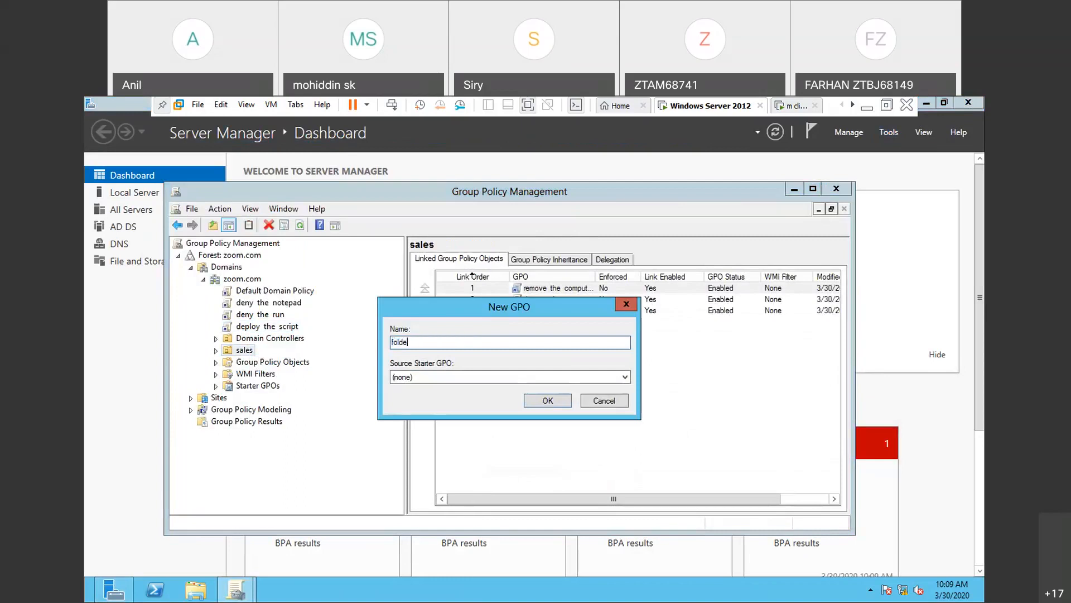
type("r redirect")
left_click(549, 402)
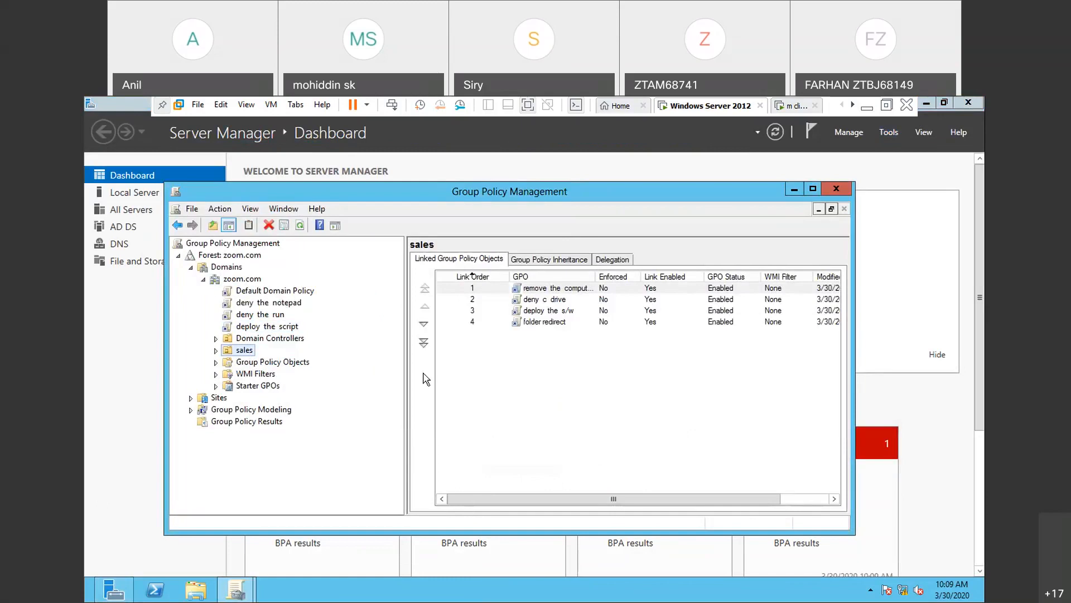
- Expand the sales OU and open the folder redirect GPO for editing
left_click(216, 350)
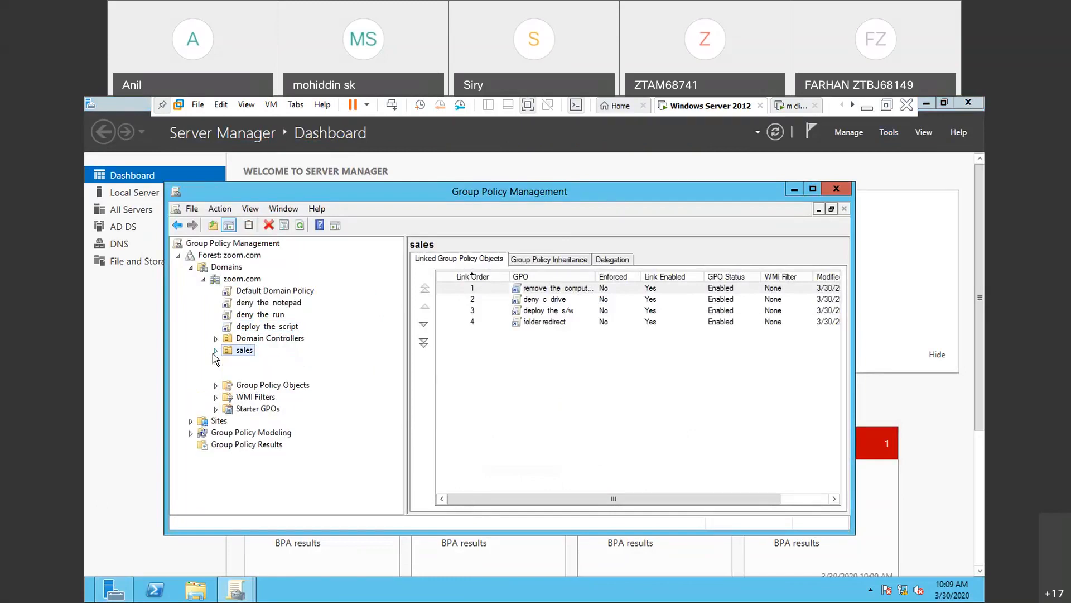
left_click(267, 384)
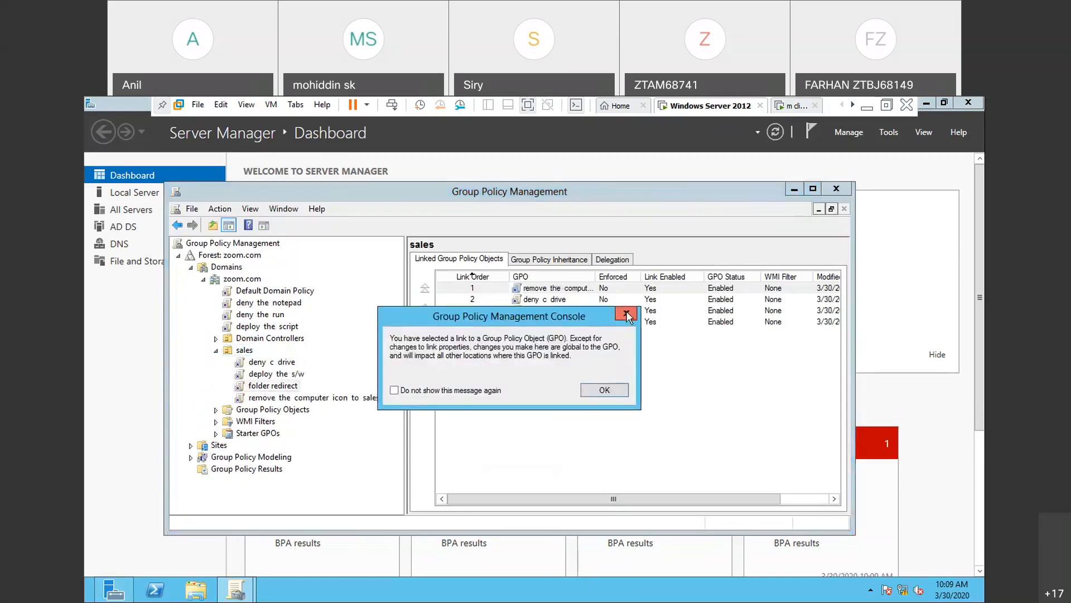
left_click(627, 316)
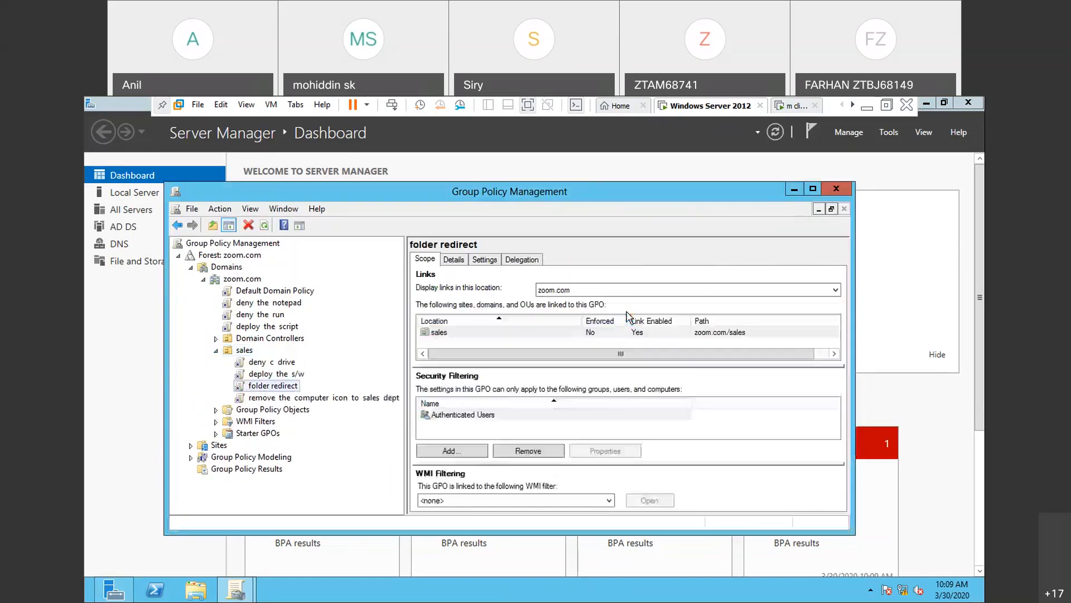
right_click(294, 385)
left_click(339, 395)
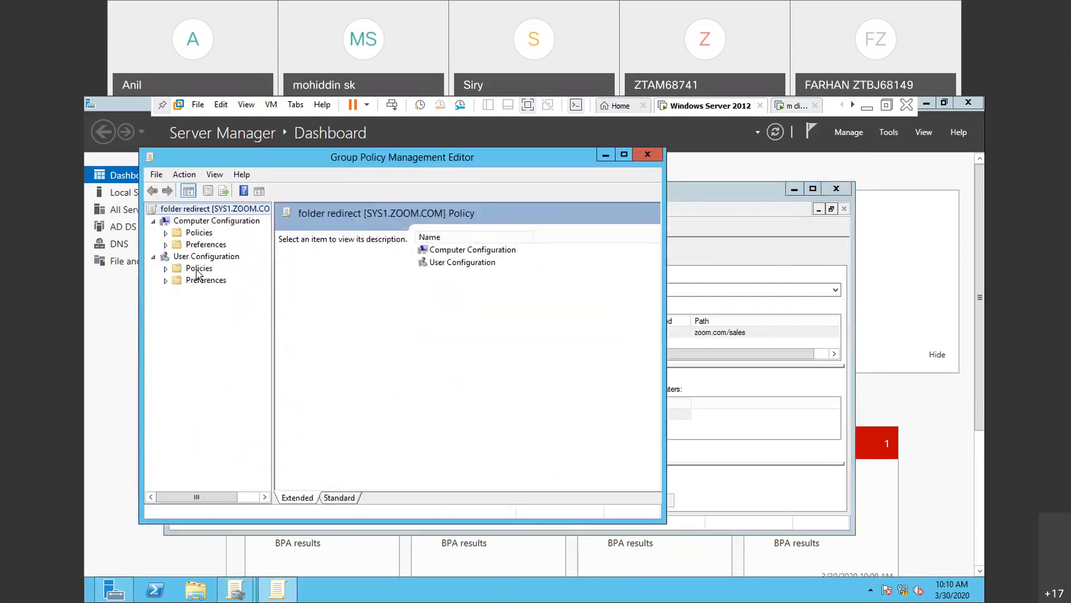
- Expand User Configuration, Policies and Windows Settings, and select Folder Redirection
left_click(198, 269)
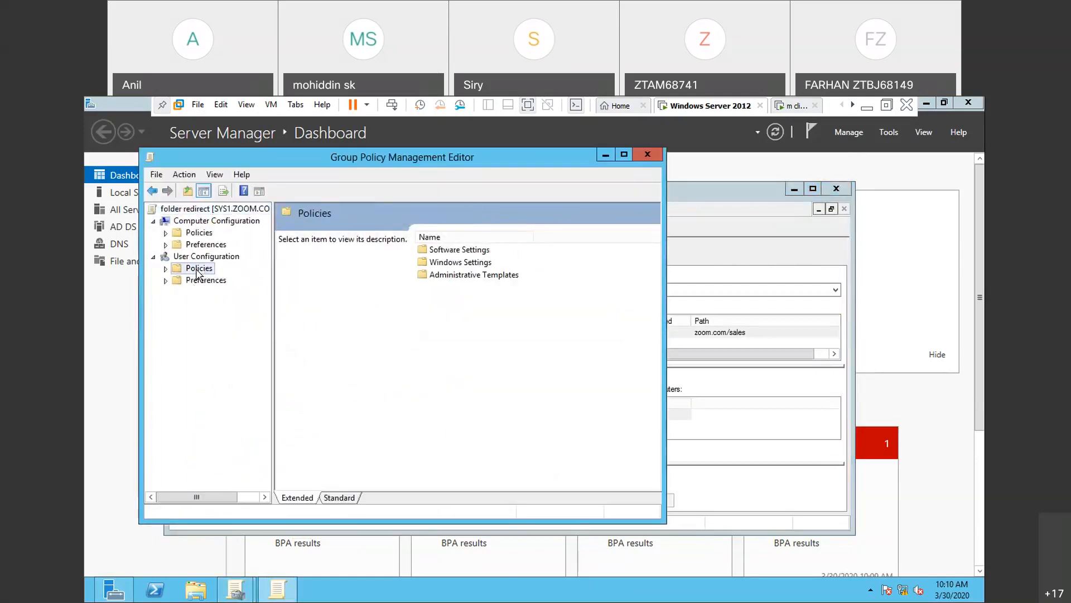
left_click(165, 269)
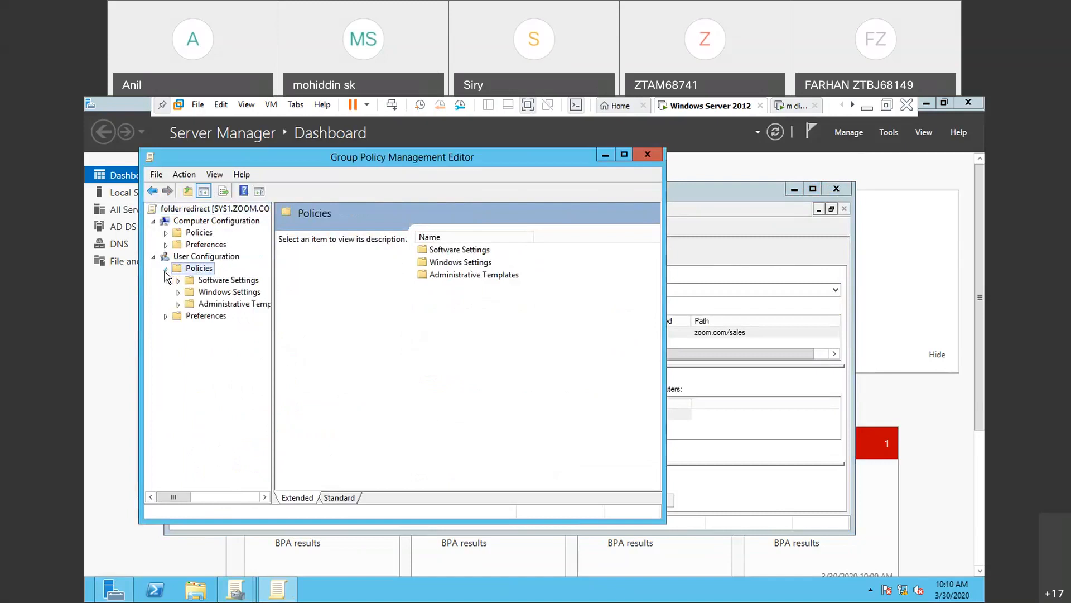
left_click(211, 295)
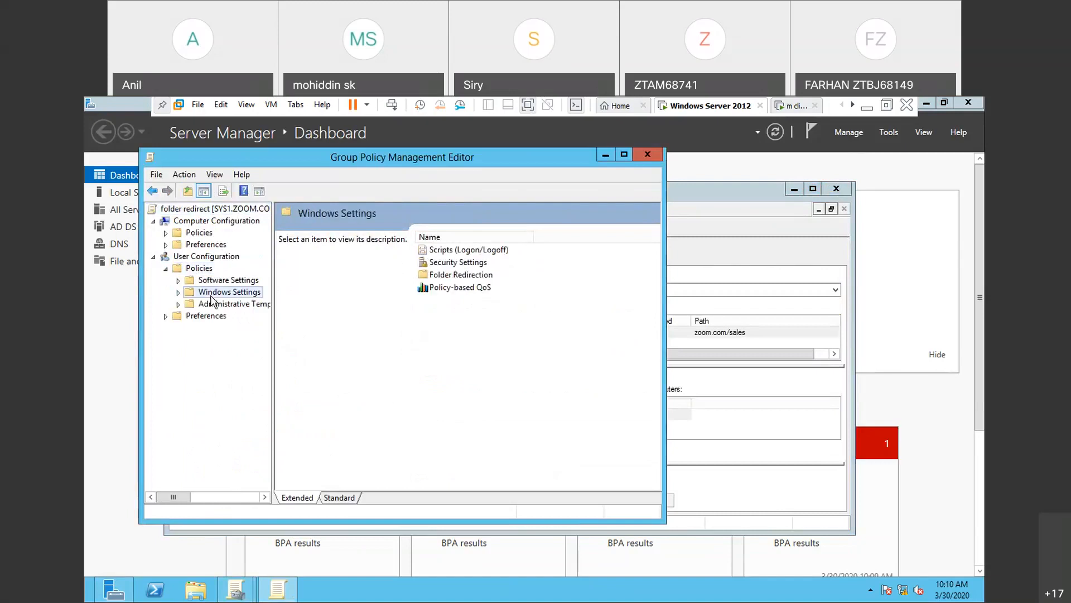
left_click(178, 292)
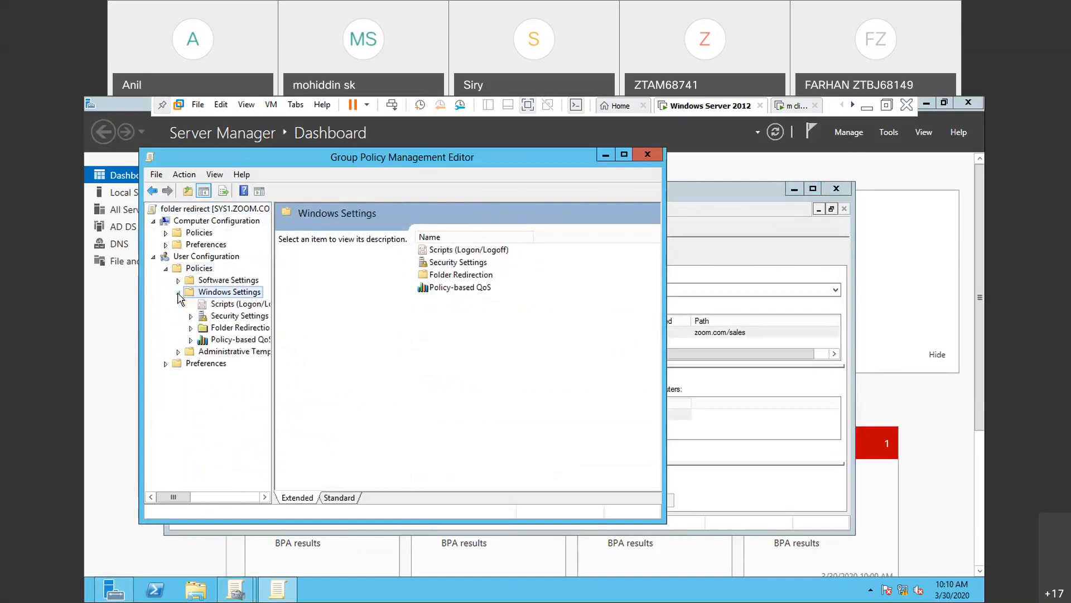
right_click(227, 331)
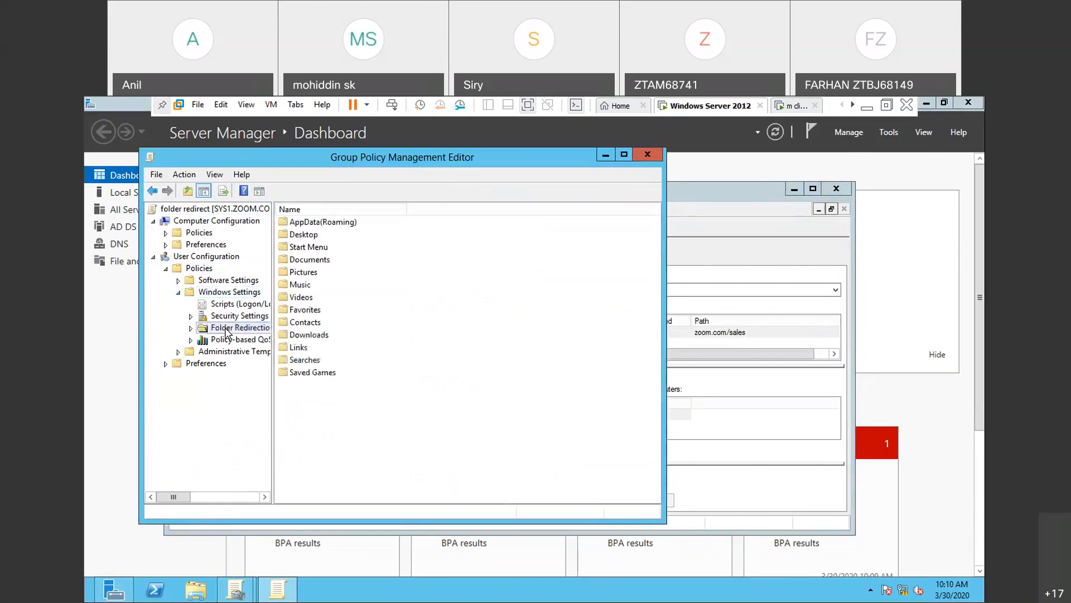
- Open the Desktop folder's redirection properties and set its setting to Basic - Redirect everyone's folder to the same location
left_click(192, 382)
left_click(303, 237)
right_click(303, 238)
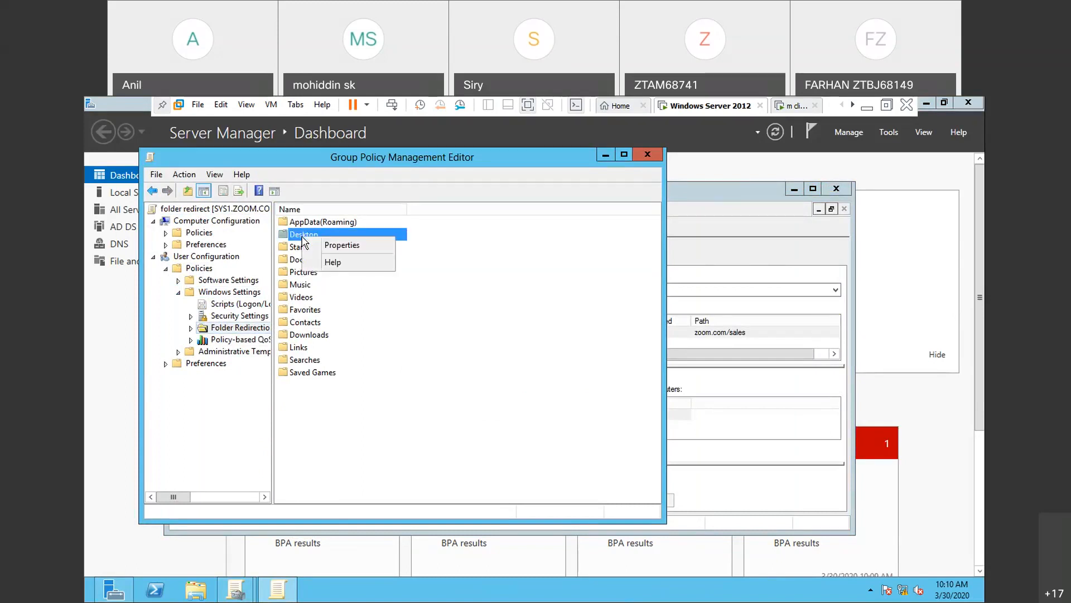
left_click(360, 246)
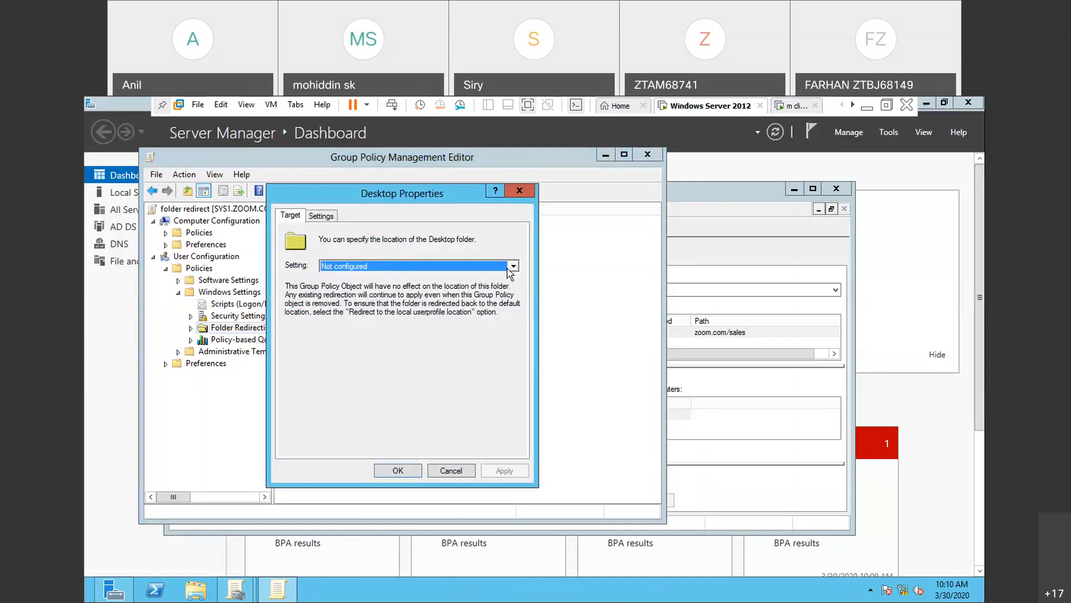
left_click(327, 218)
left_click(292, 215)
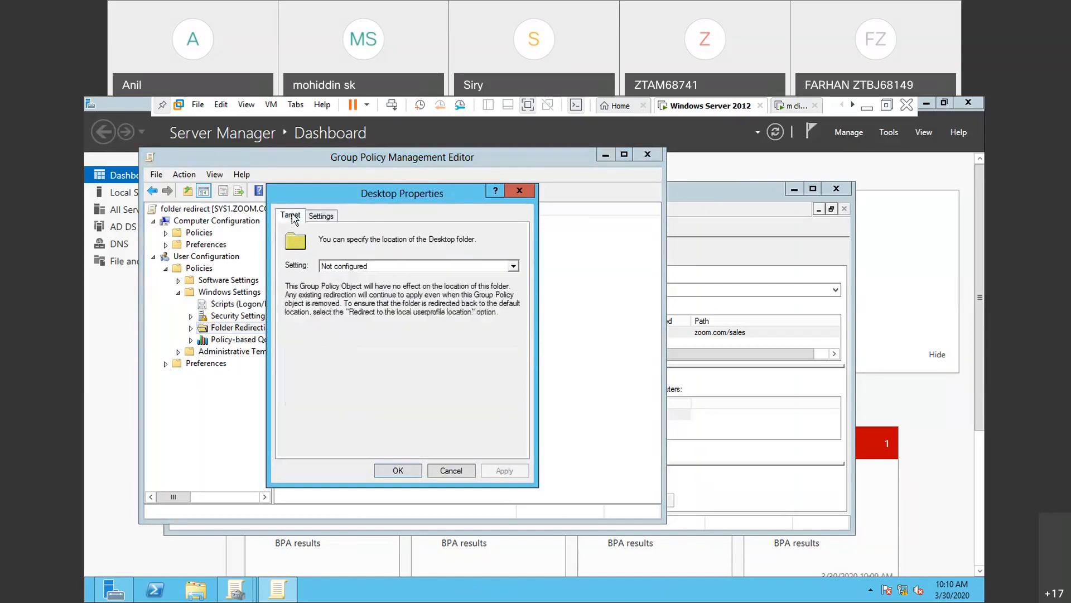
left_click(514, 266)
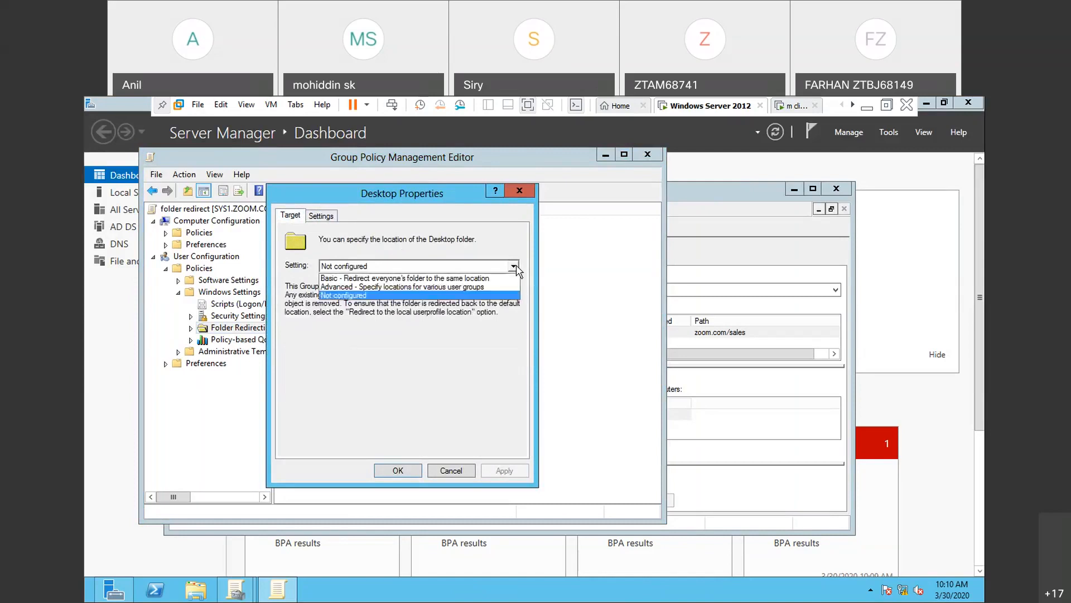
left_click(430, 279)
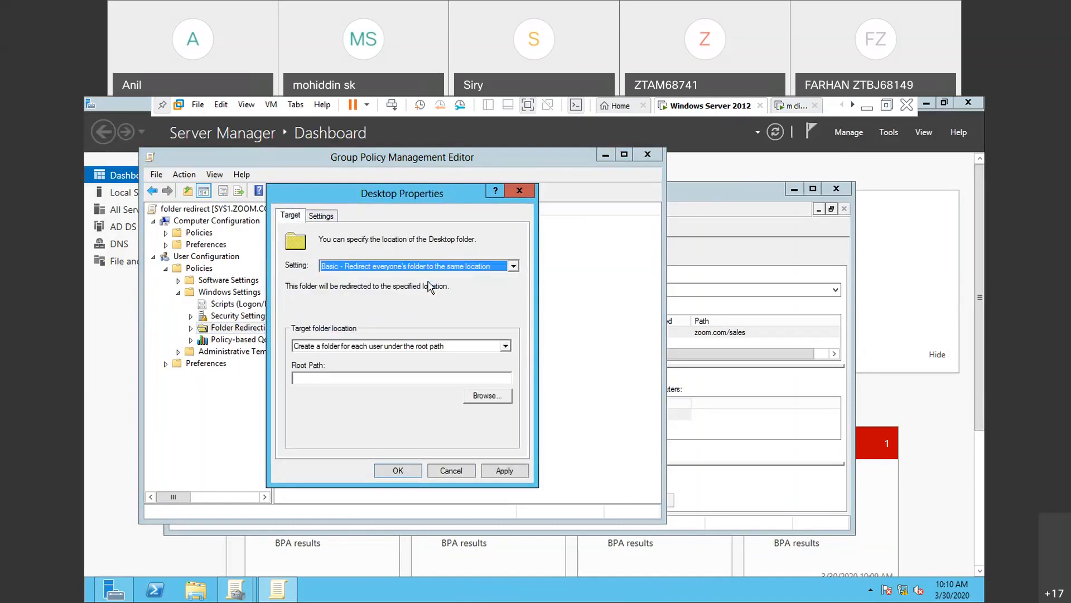
- Set the root path to \\sys1\red, apply it, accept the warning and close the Desktop properties
left_click(336, 379)
type("\\\\")
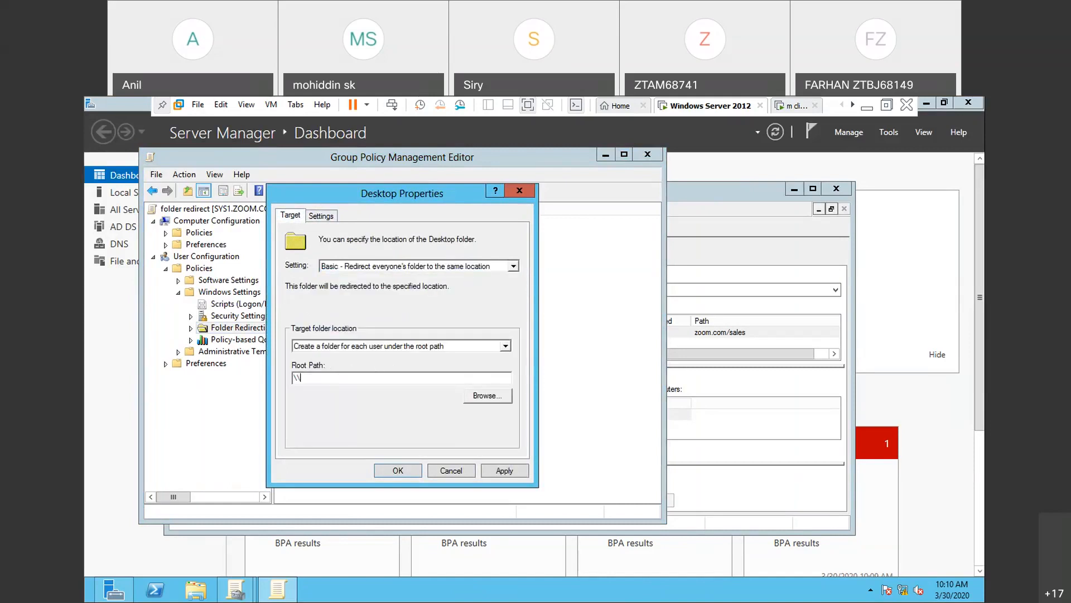
type("sys1\\red")
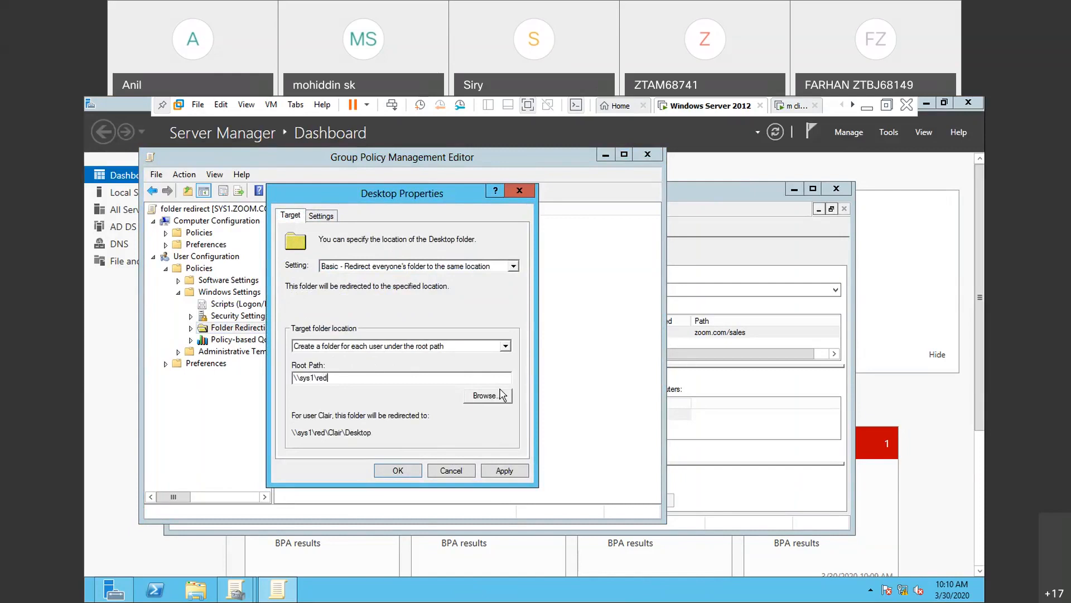
left_click(493, 473)
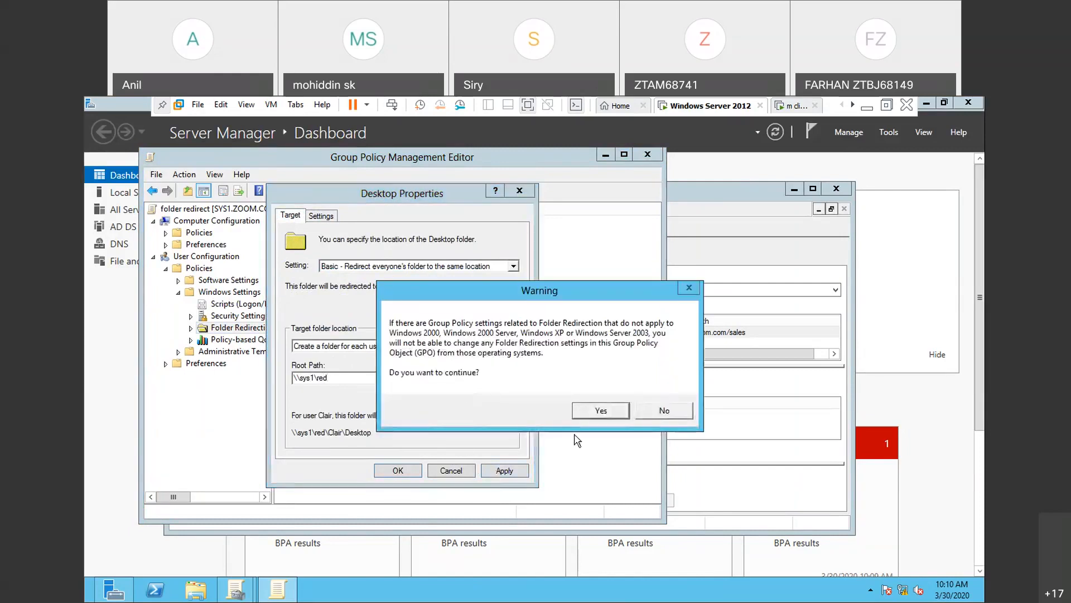
left_click(598, 412)
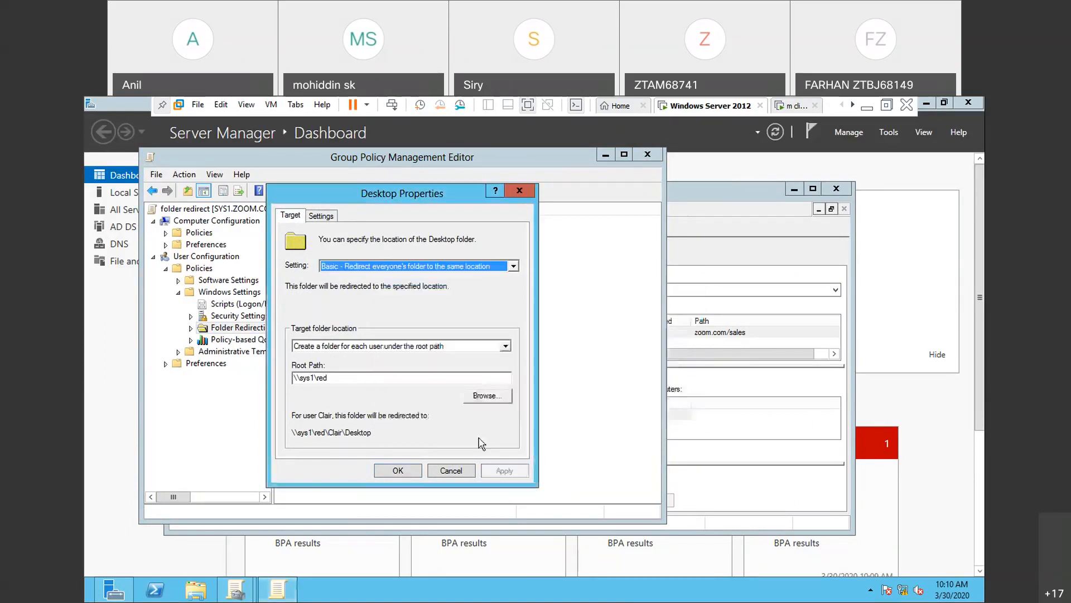
left_click(398, 471)
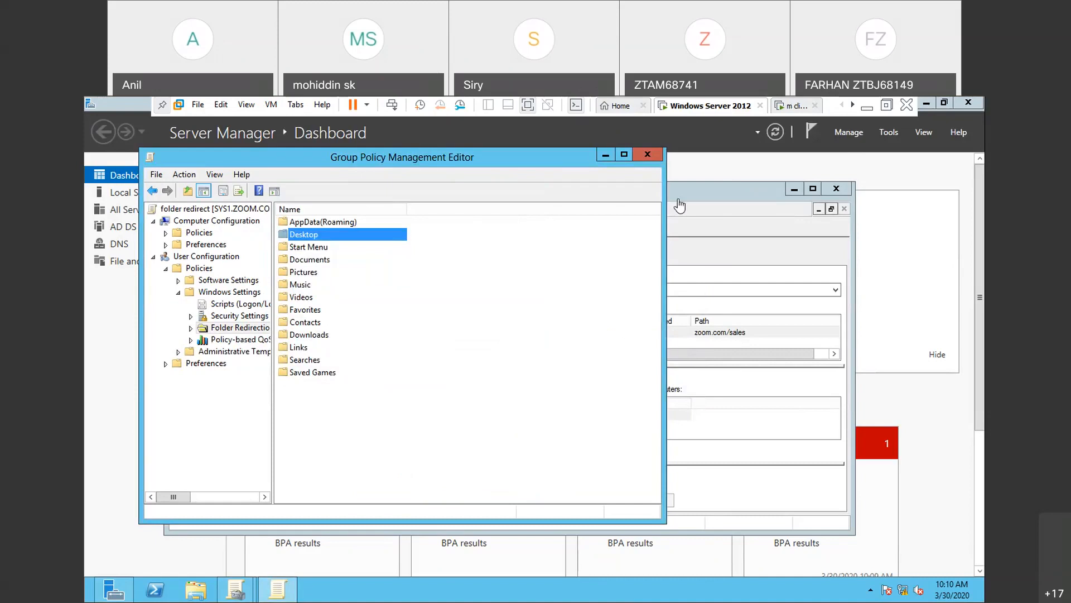
- Run gpupdate to refresh Group Policy on the server and switch to the client virtual machine
key("super+r")
key("Return")
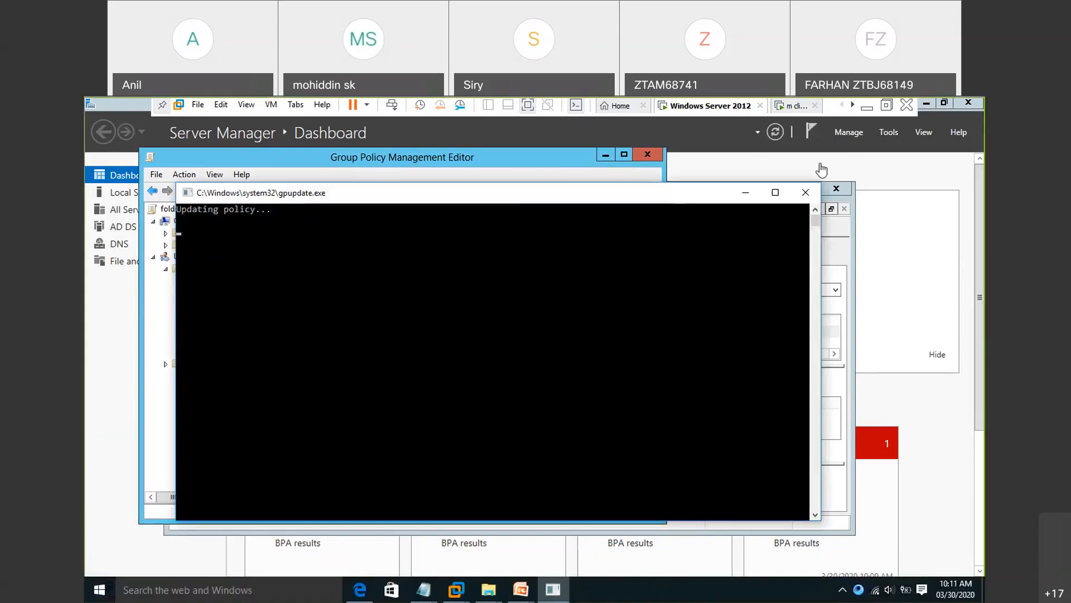
left_click(797, 111)
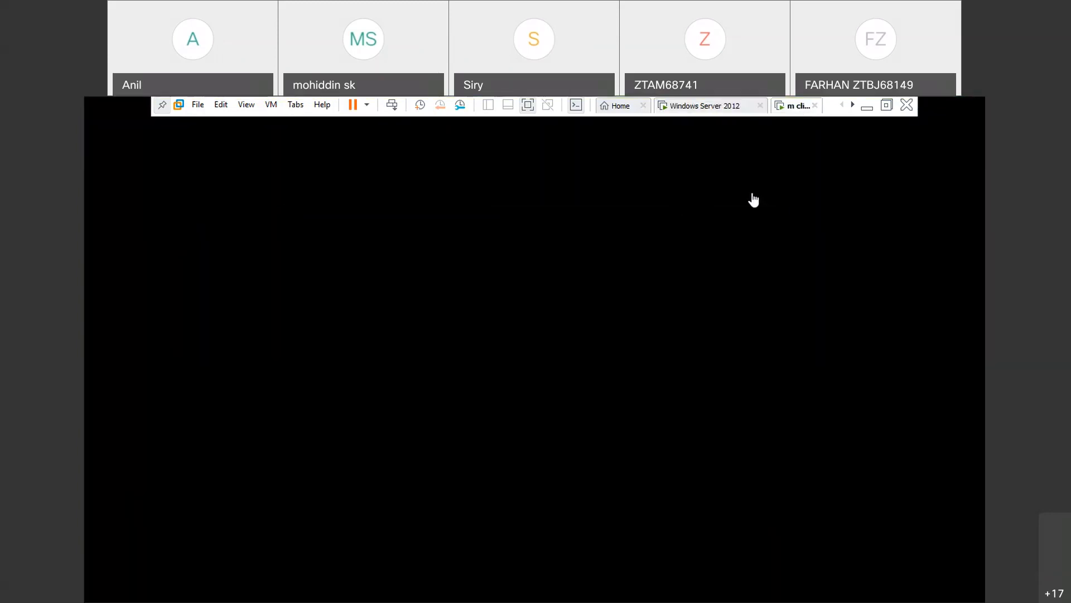
- Sign out of the current session on the client machine
key("ctrl+alt+Insert")
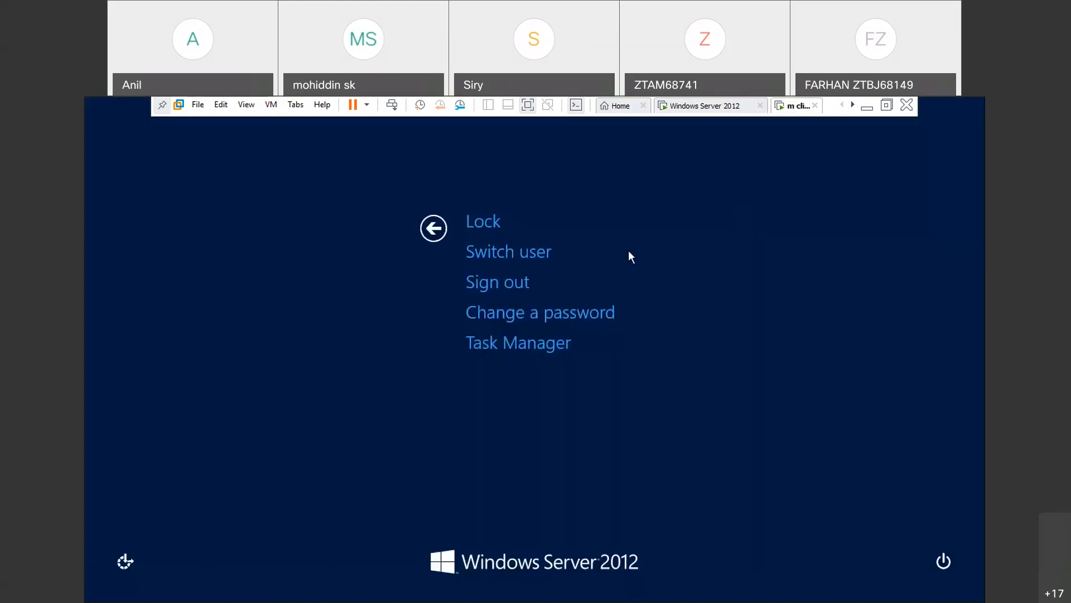
left_click(524, 282)
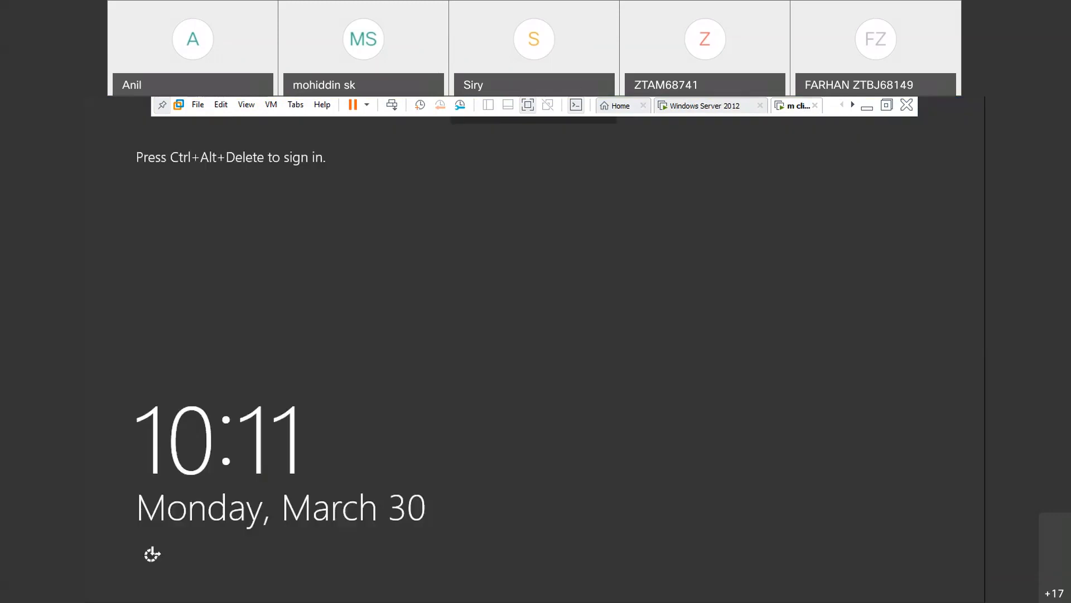
- Sign in on the client as user s1 and sign out of that session again
key("ctrl+alt+Insert")
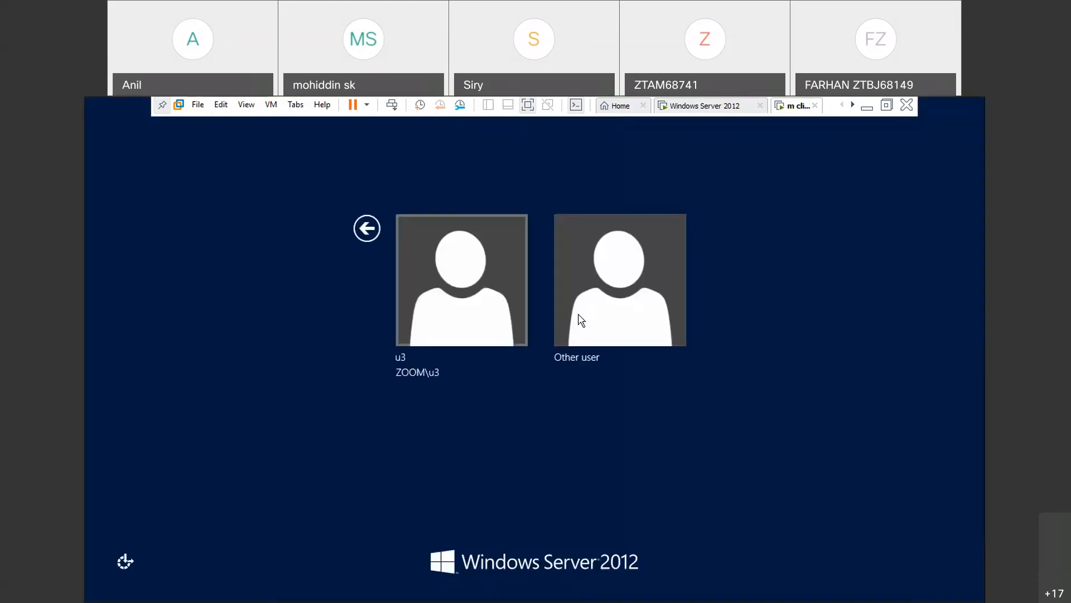
left_click(587, 316)
type("s1")
key("Tab")
key("Return")
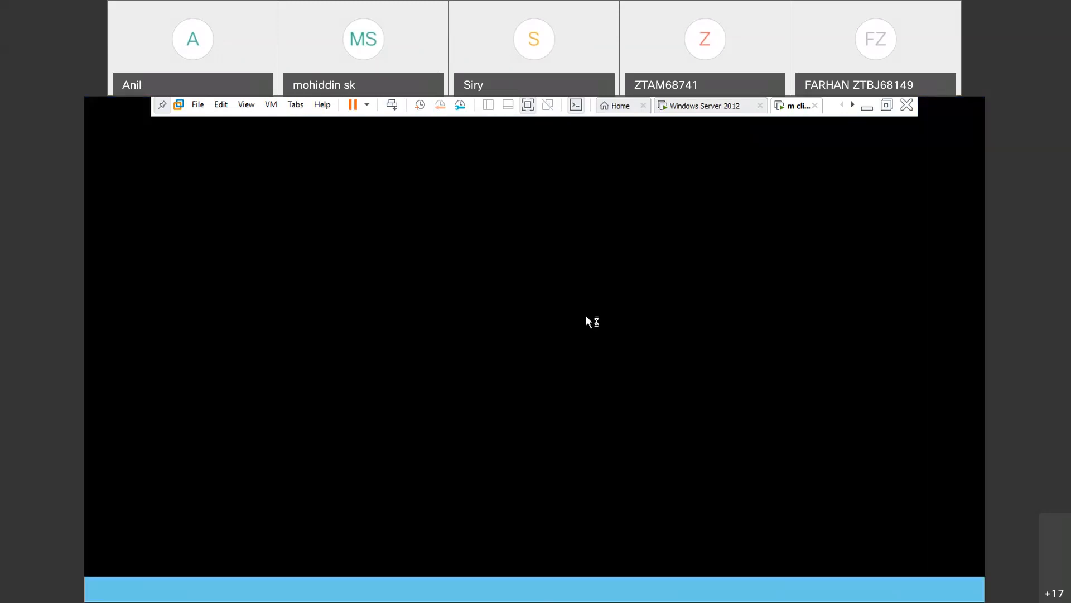
key("ctrl+alt+Insert")
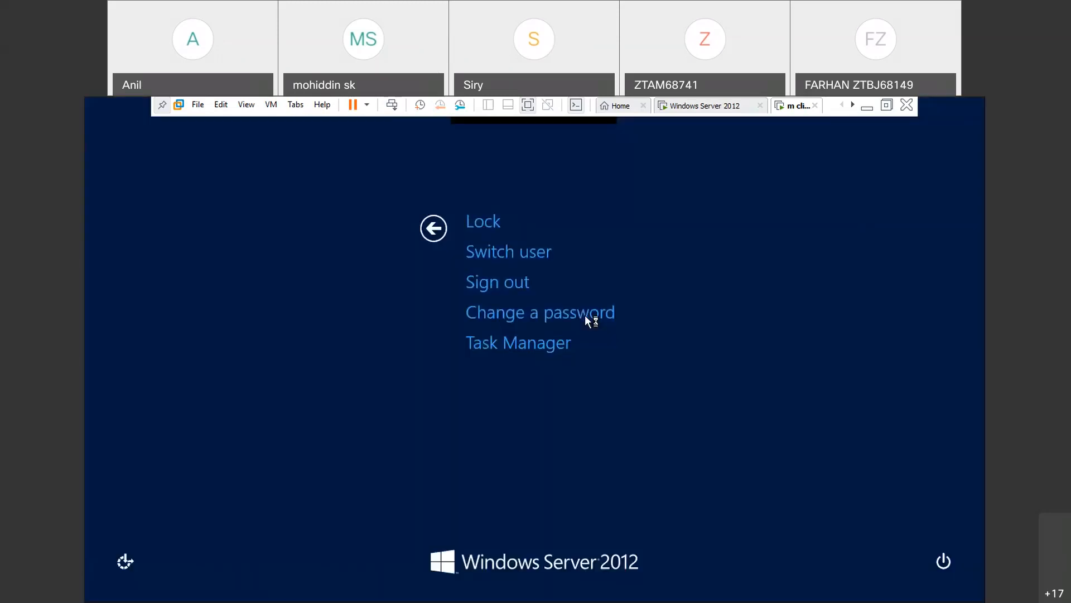
left_click(487, 290)
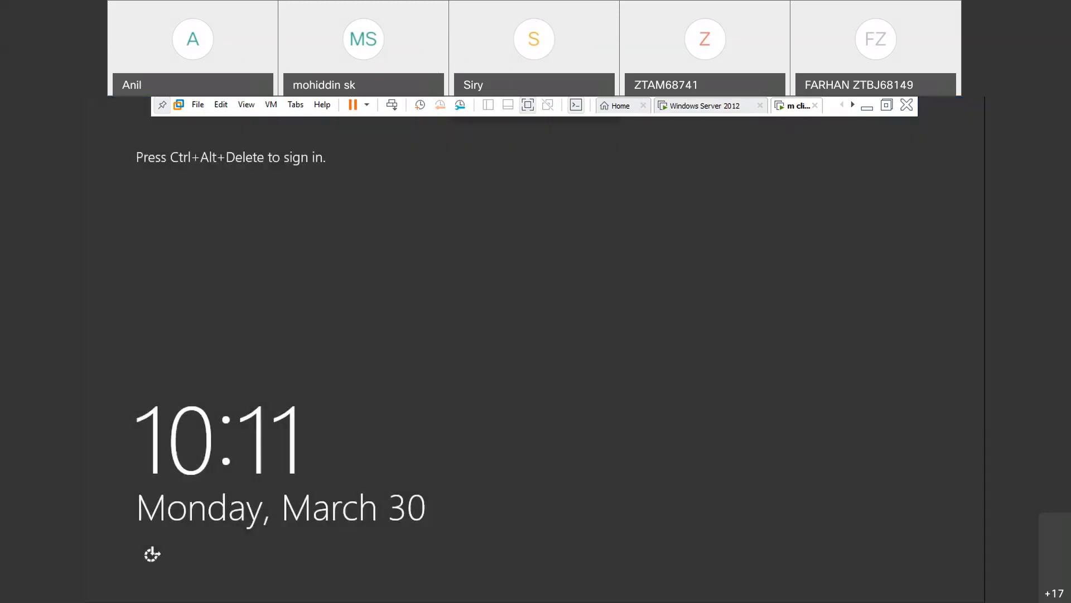
- Sign in on the client as user s2 and dismiss the logon script's welcome message
key("ctrl+alt+Insert")
left_click(591, 326)
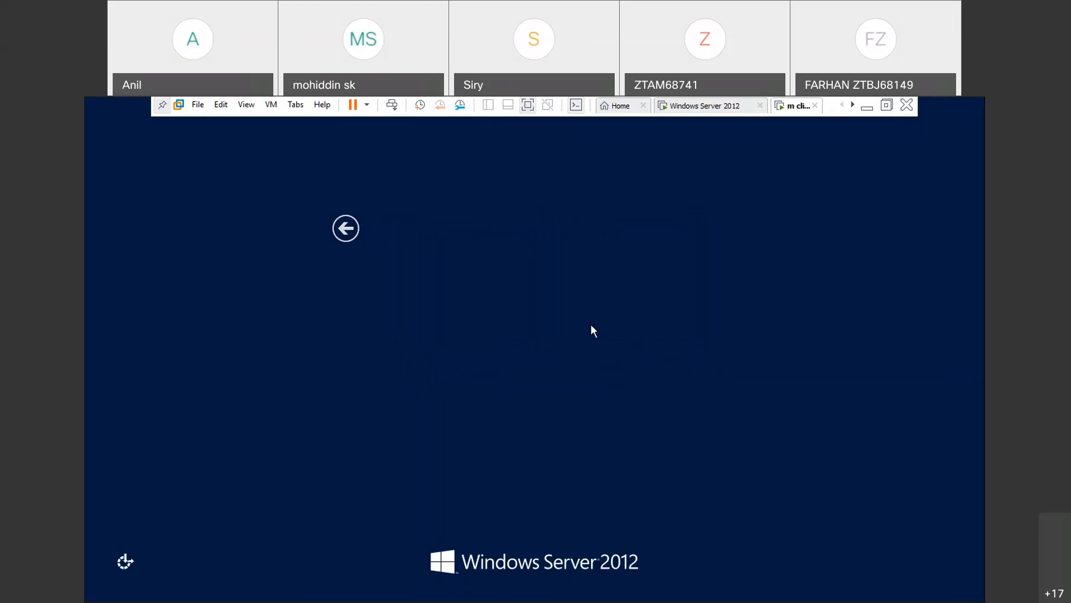
type("s2")
key("Return")
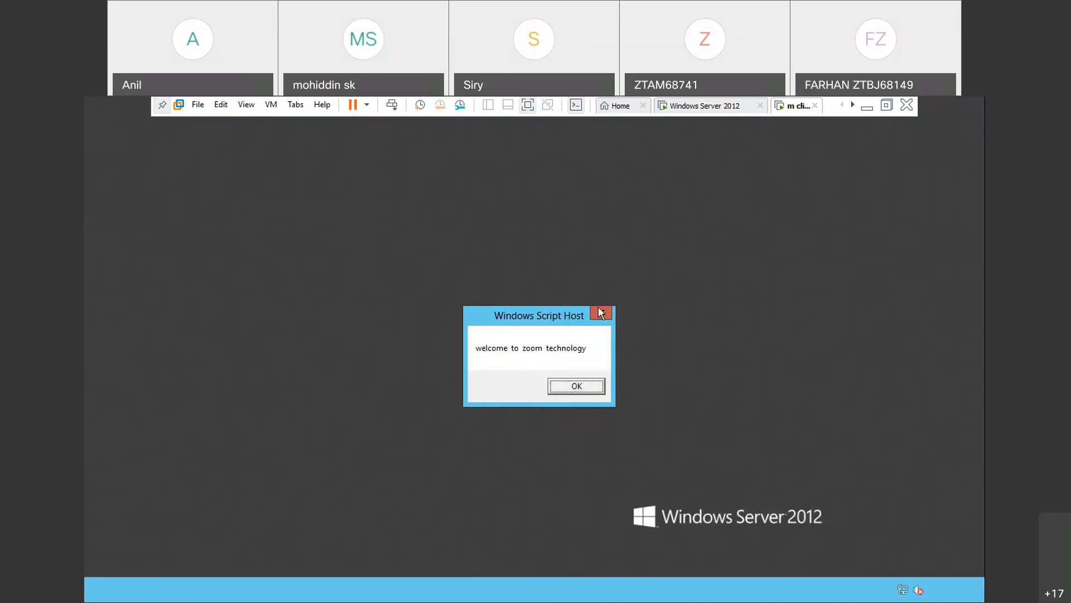
left_click(599, 311)
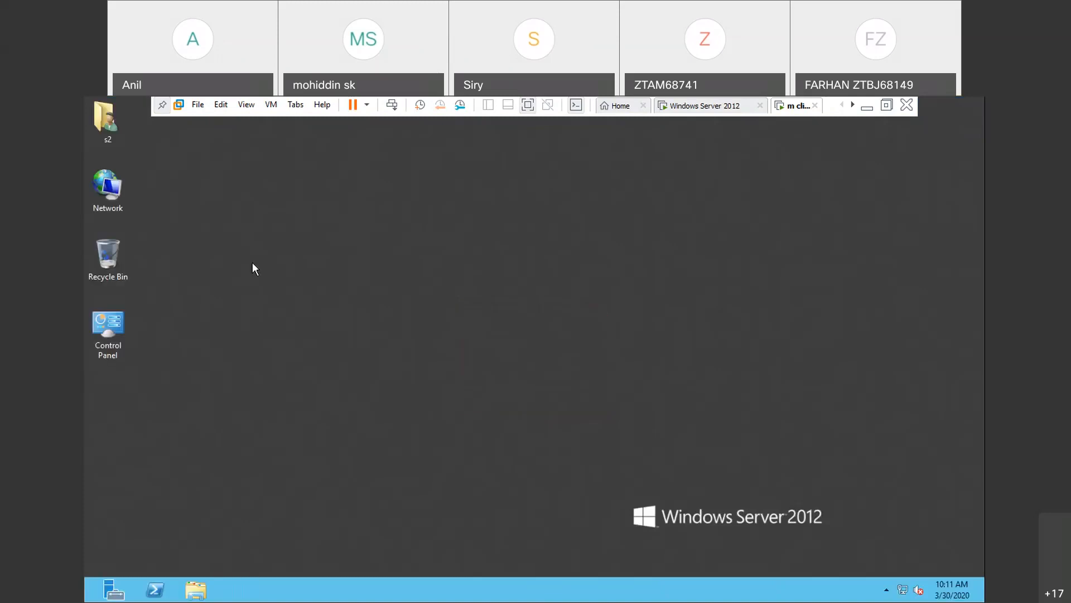
- Create a new text document on the desktop named ss
right_click(152, 222)
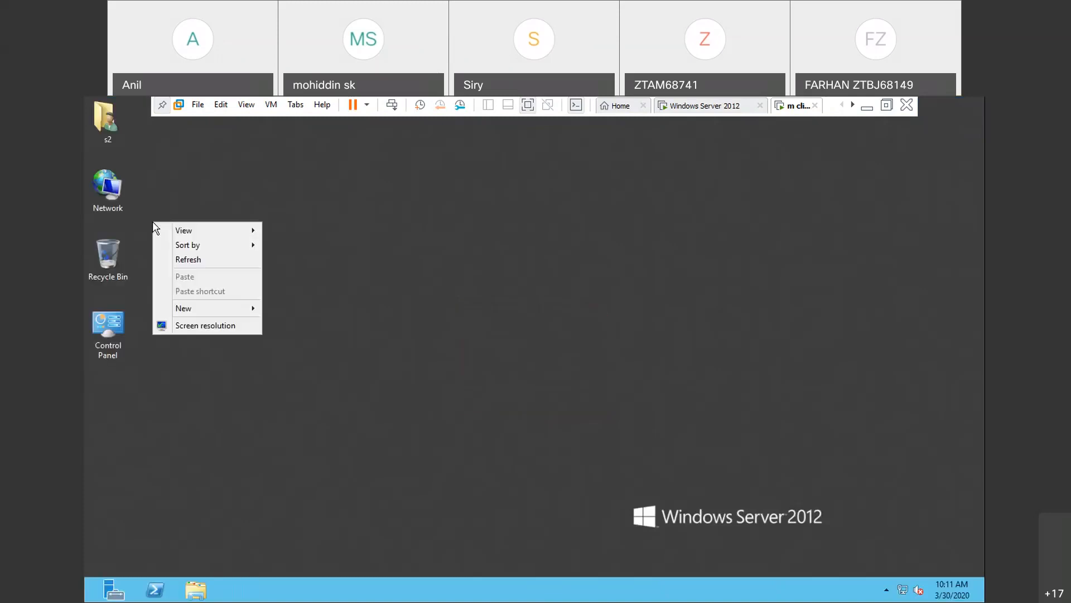
mouse_move(185, 317)
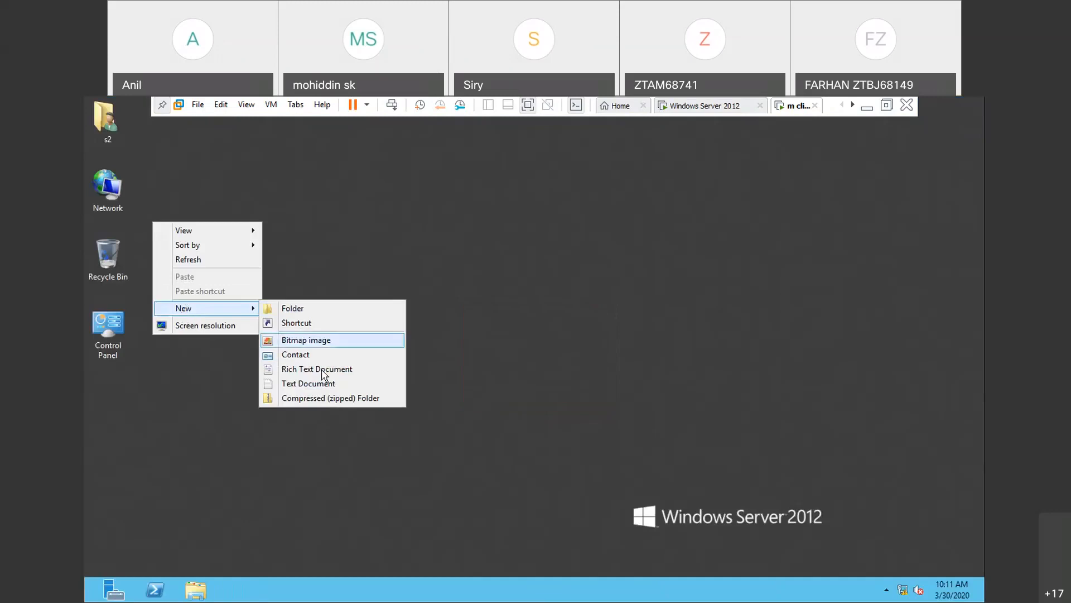
left_click(316, 384)
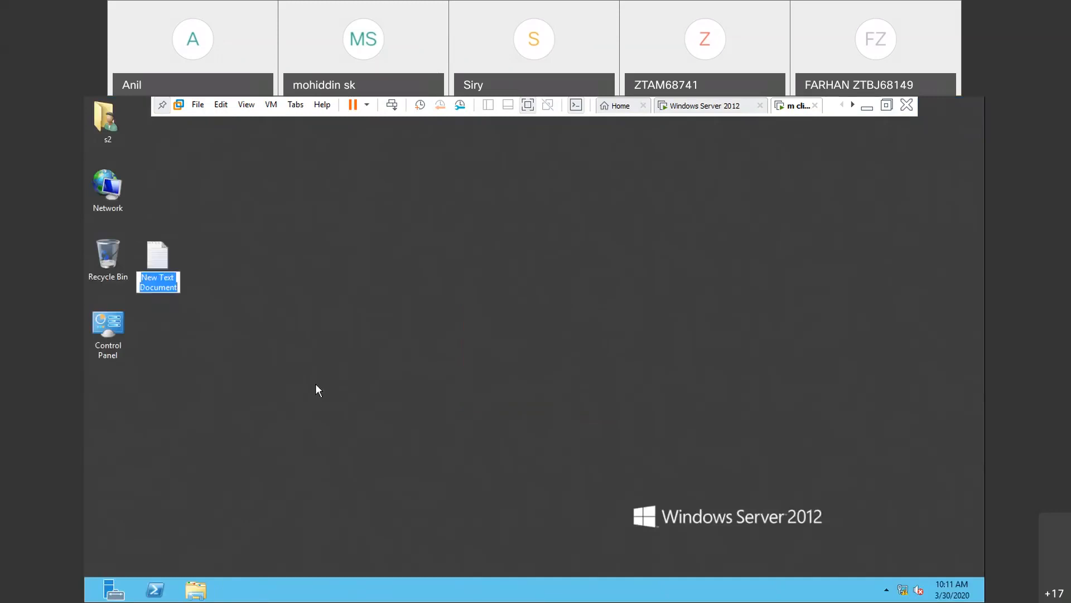
type("ss")
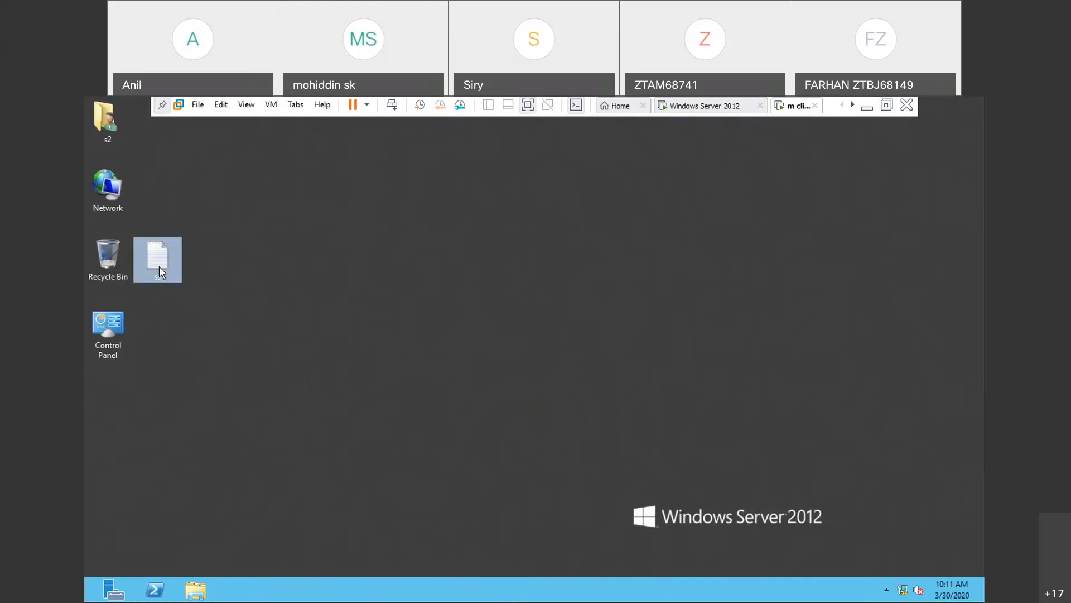
- Open the ss file's properties to check its location, then close the dialog
right_click(159, 266)
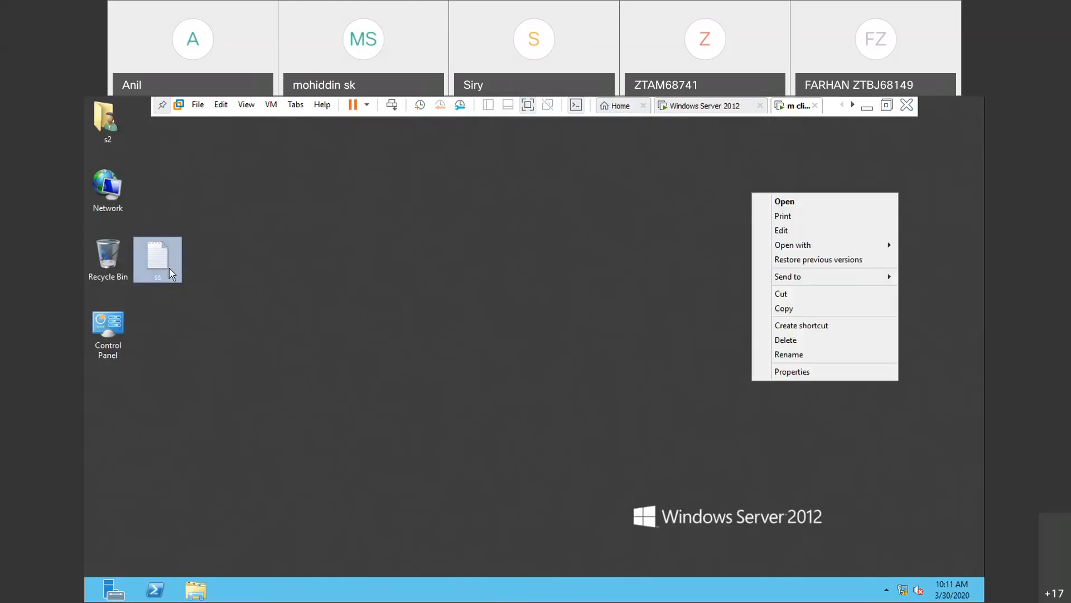
left_click(165, 266)
right_click(164, 267)
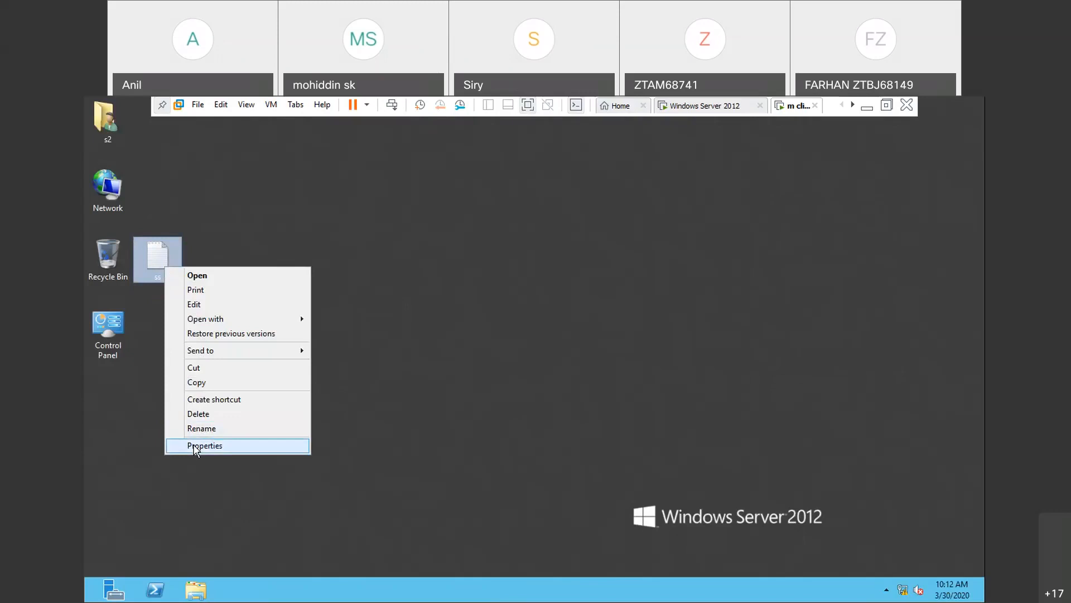
left_click(195, 446)
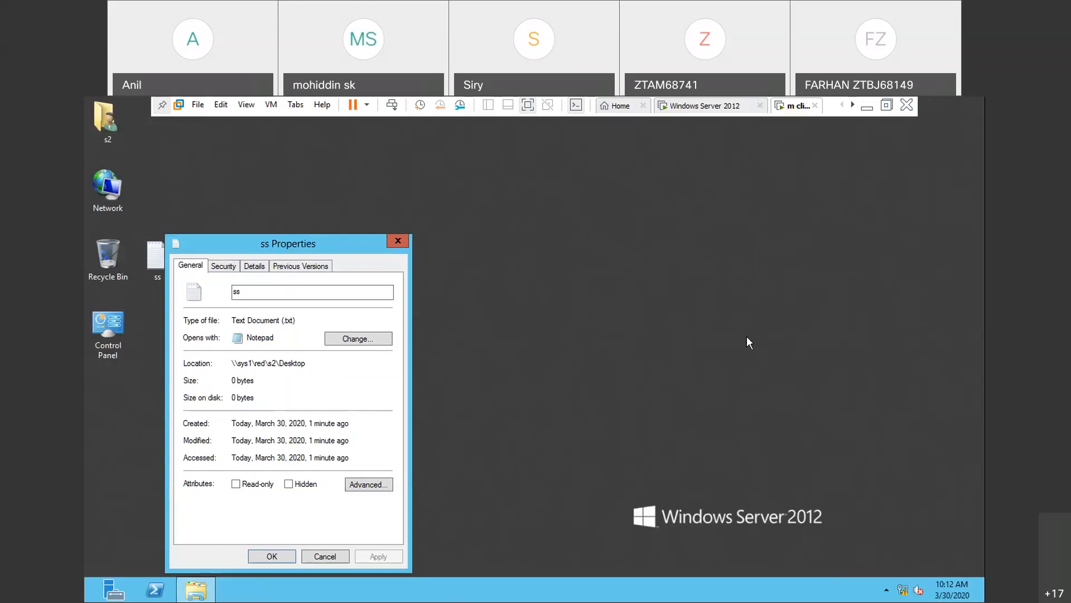
left_click(676, 299)
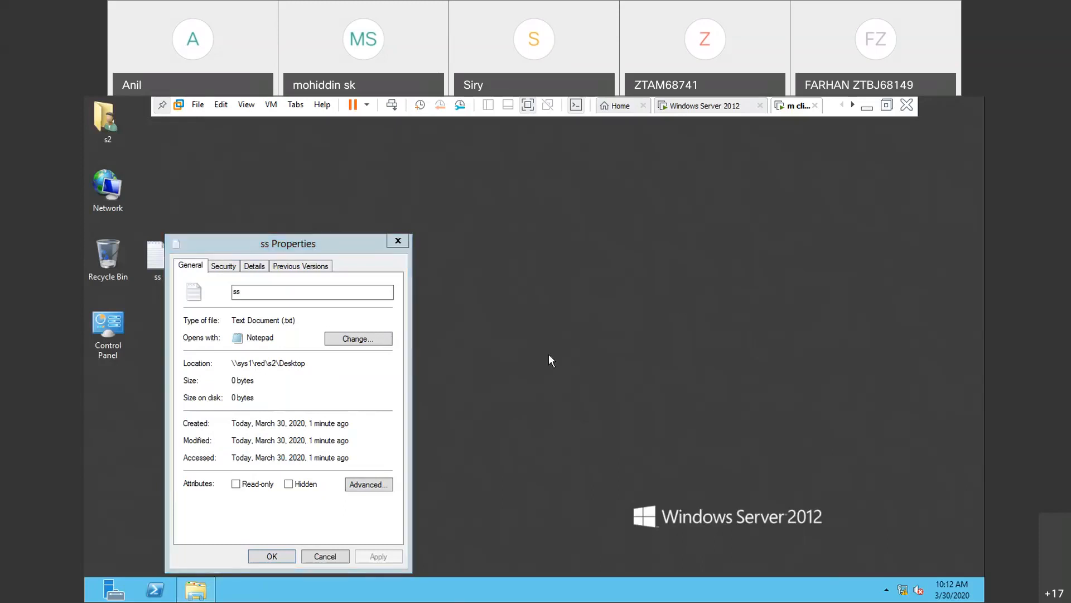
left_click(327, 557)
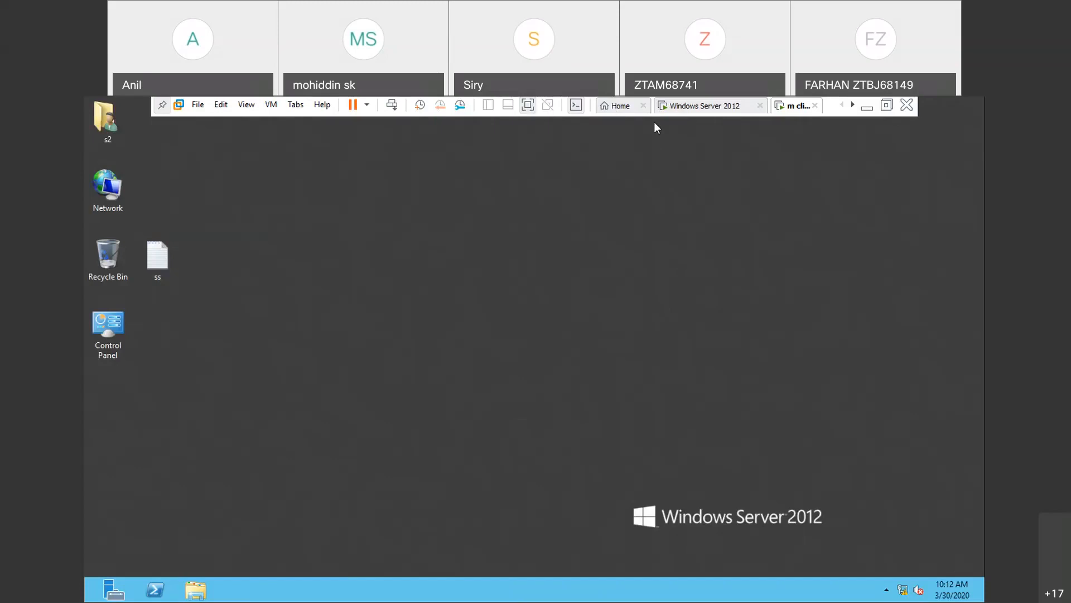
- Switch to the mcse practicals notes in Notepad and read through the folder redirection verification steps
left_click(699, 115)
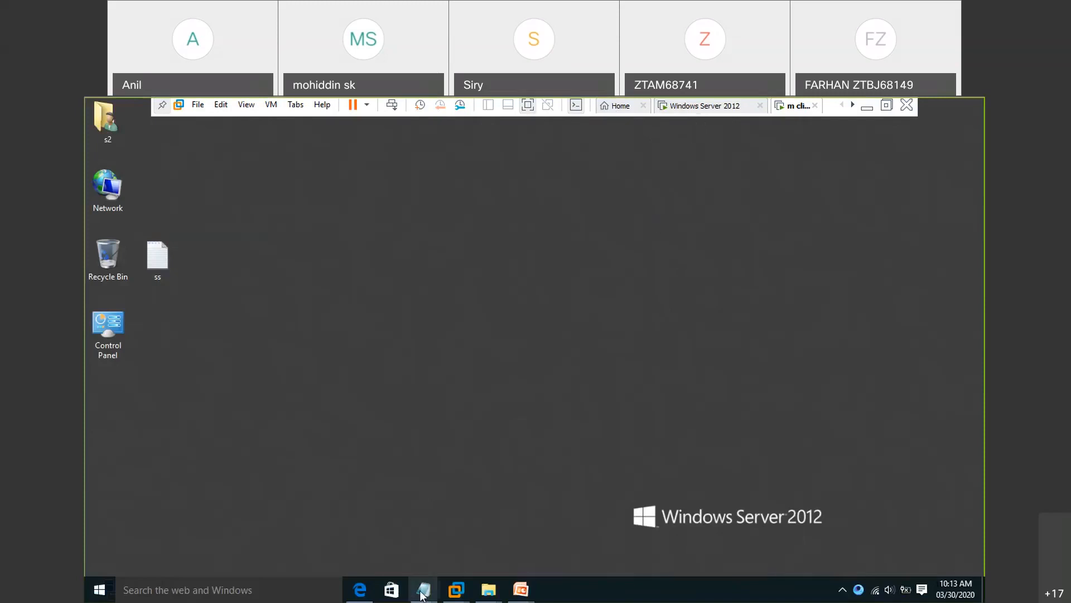
mouse_move(421, 595)
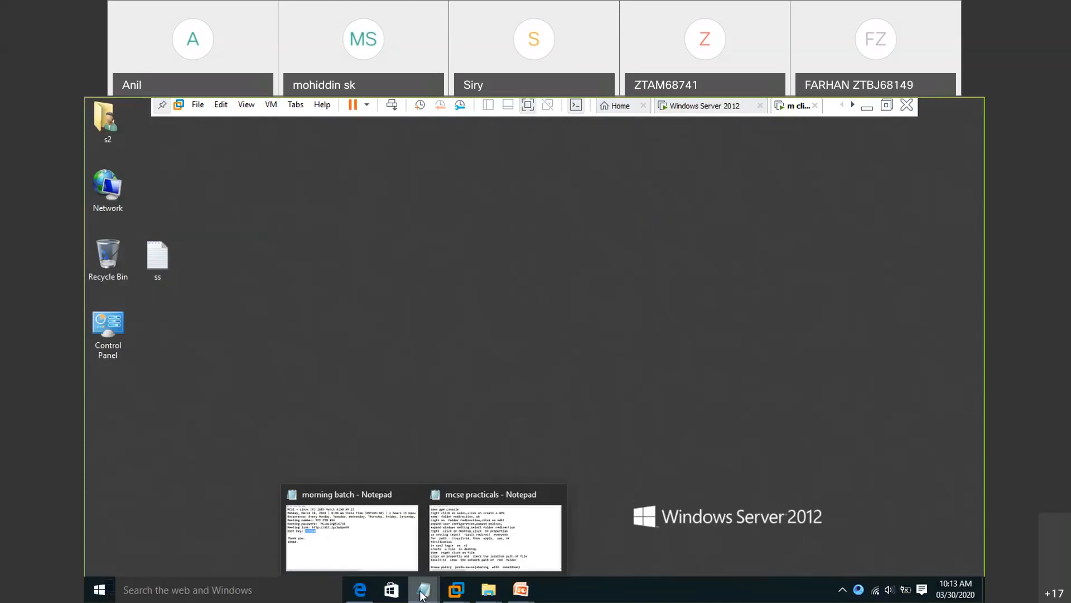
left_click(466, 558)
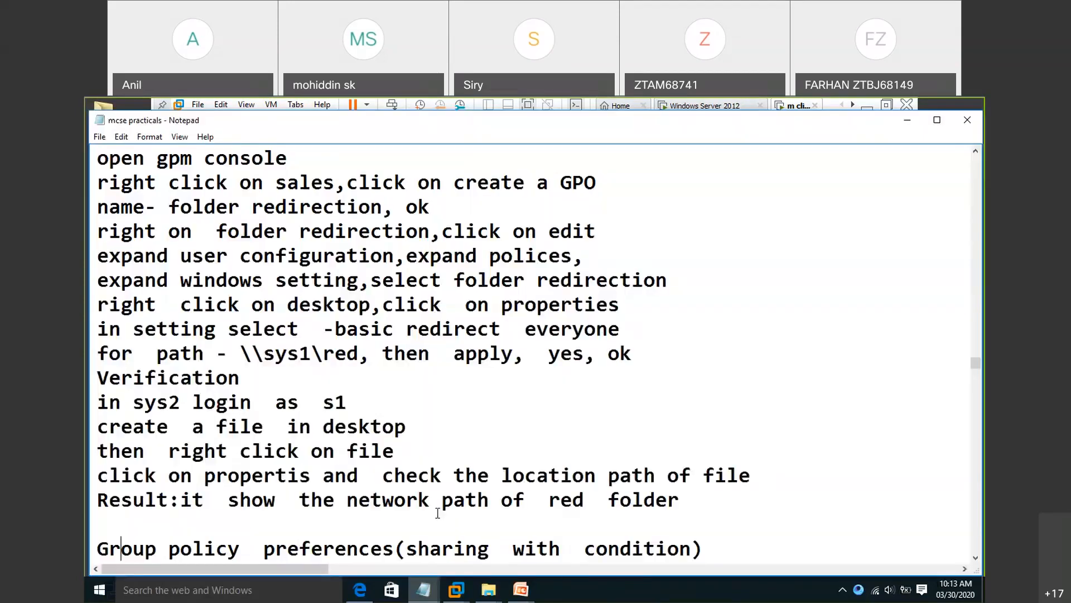
left_click(406, 499)
left_click(850, 262)
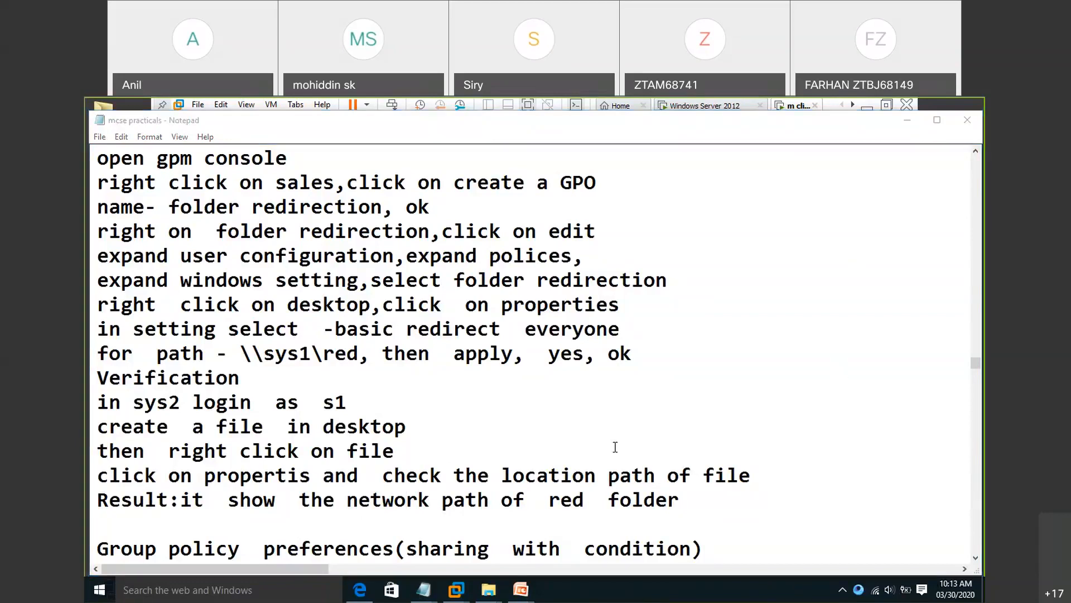
left_click(606, 448)
key("Down")
key("Down")
key("Down")
key("Down")
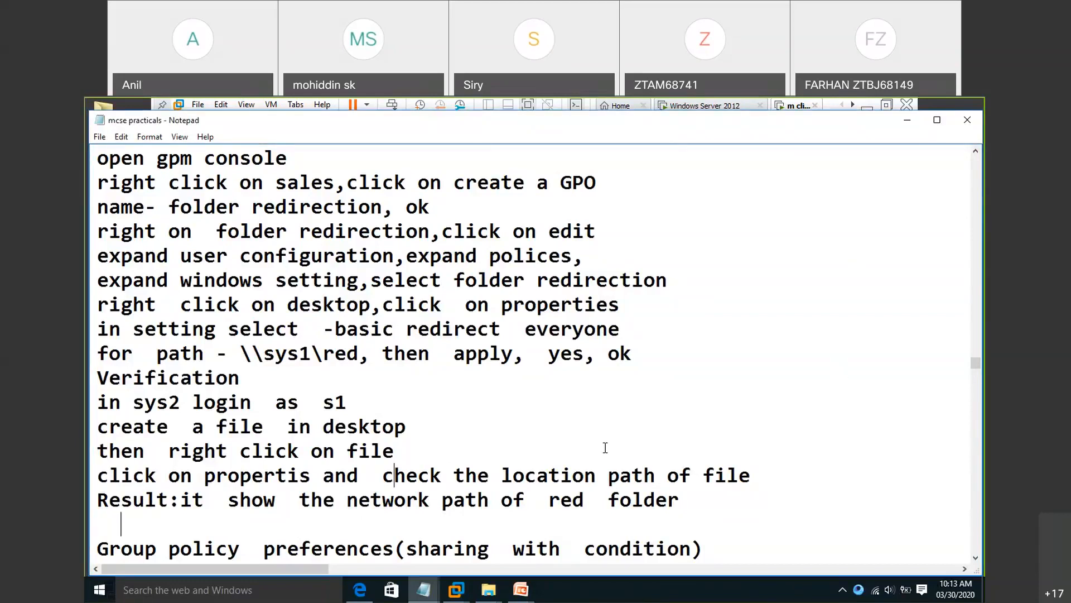
- Scroll down the mcse practicals notes to the Group policy preferences section
key("Down")
key("Down")
key("Down")
key("Down")
key("Down")
key("Down")
key("Down")
key("Down")
key("Down")
key("Down")
key("Down")
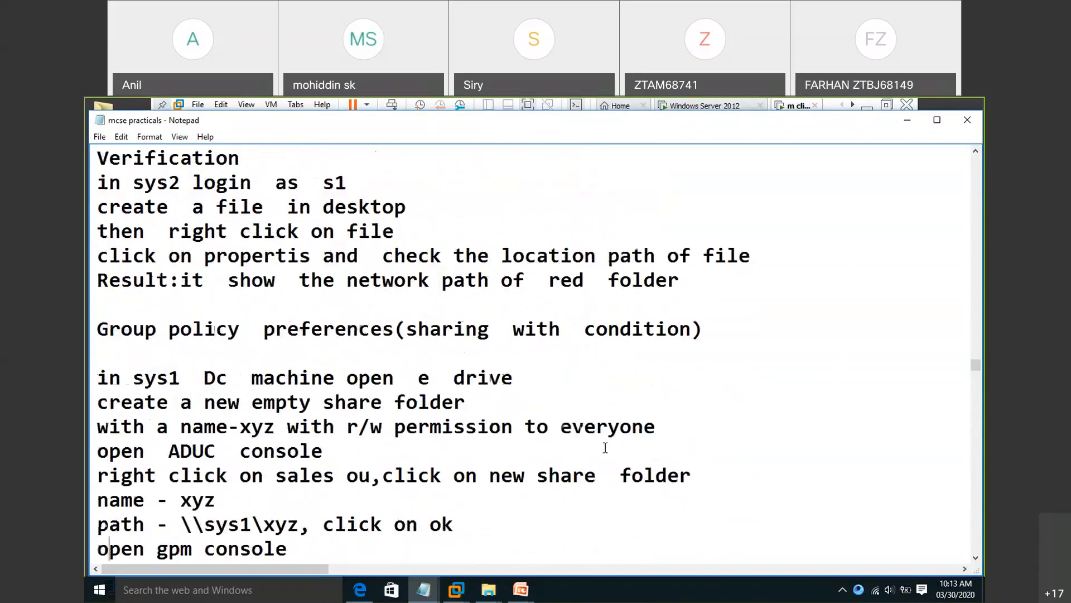
key("Down")
key("Down")
key("Down")
key("Down")
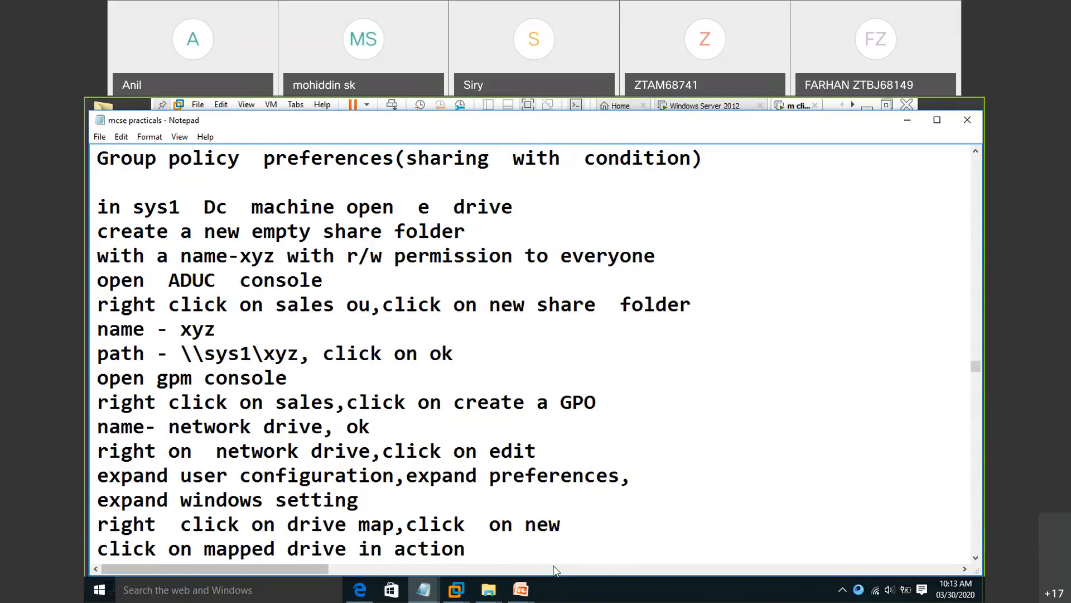
- Switch to the client virtual machine and open the ss file's properties to check its location
left_click(457, 590)
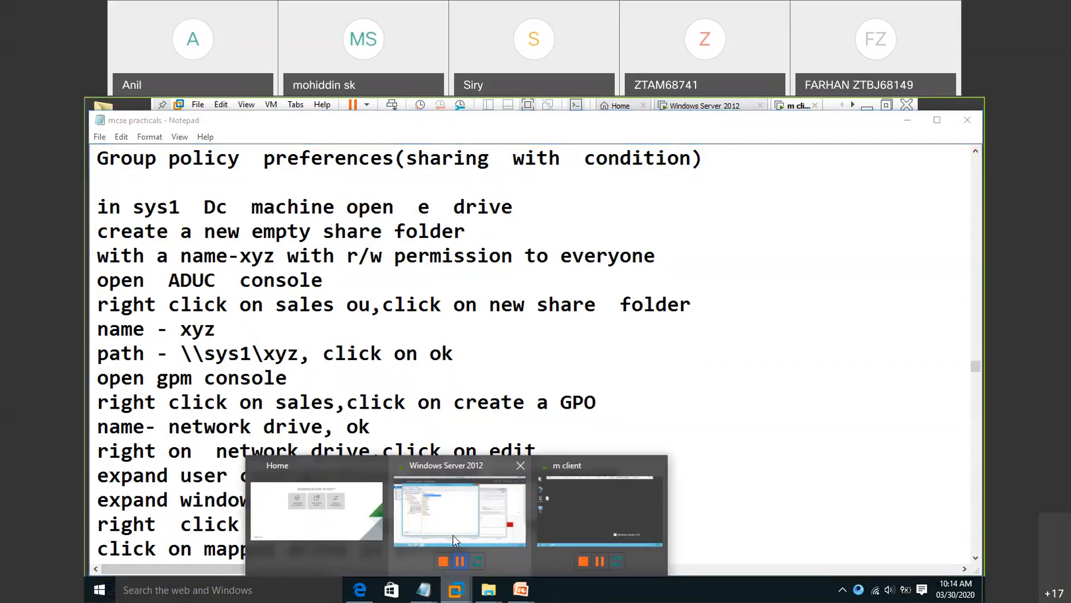
left_click(451, 533)
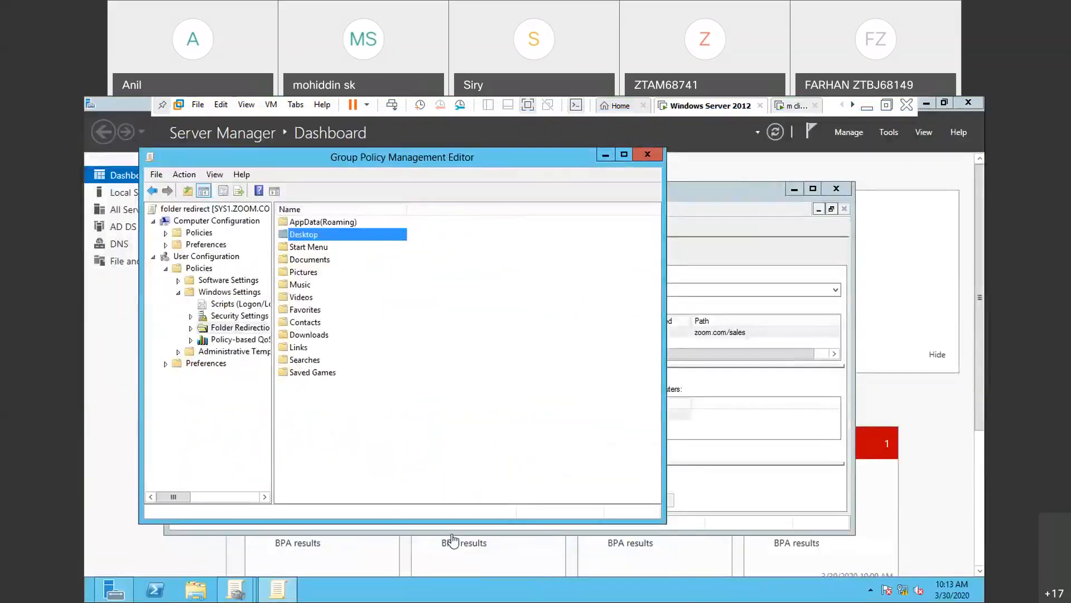
left_click(791, 107)
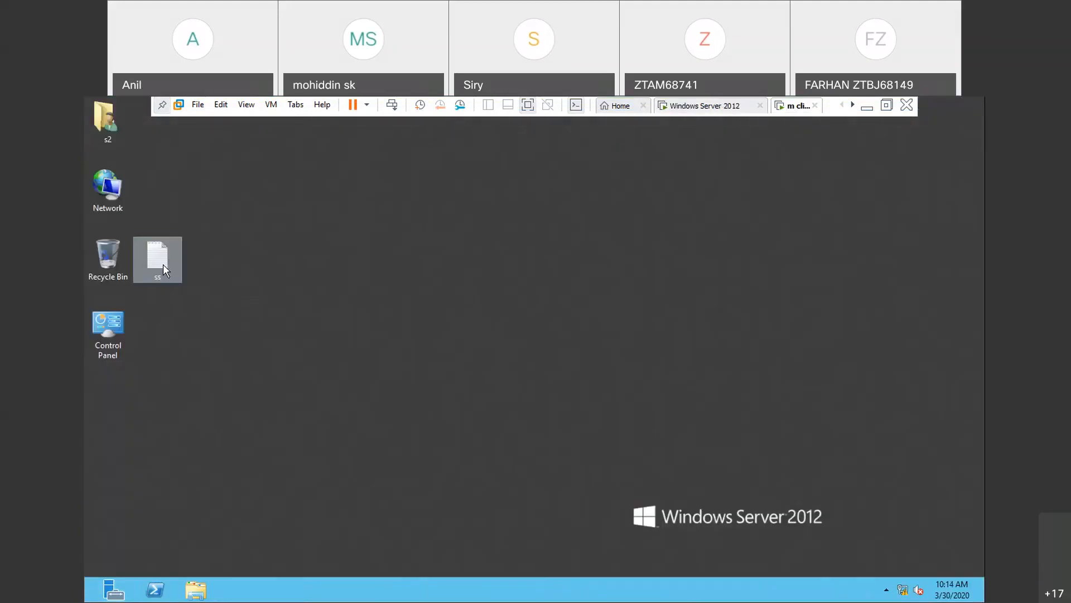
right_click(163, 264)
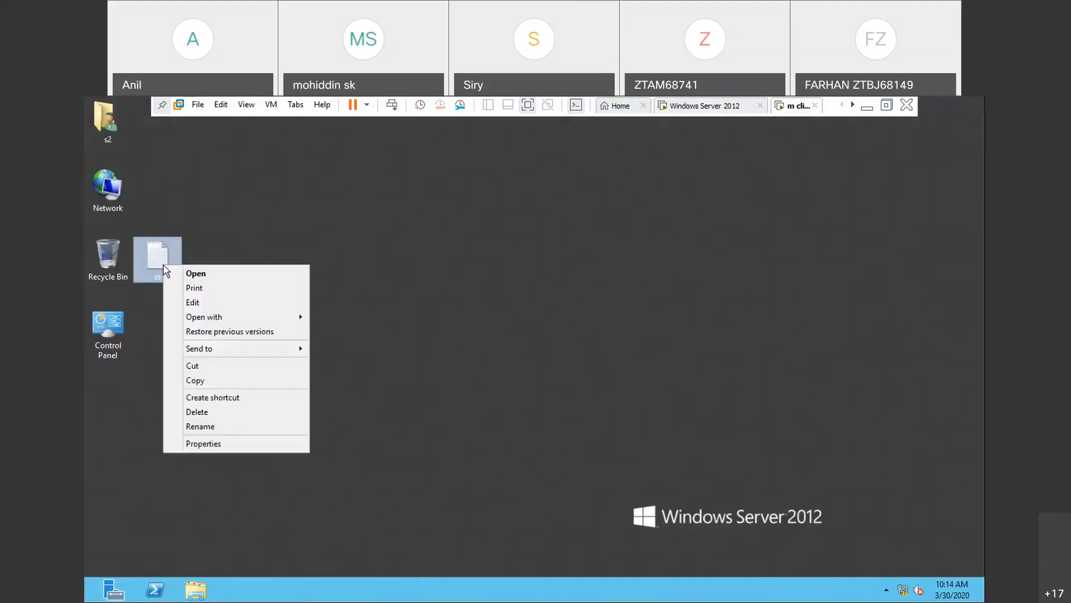
left_click(196, 445)
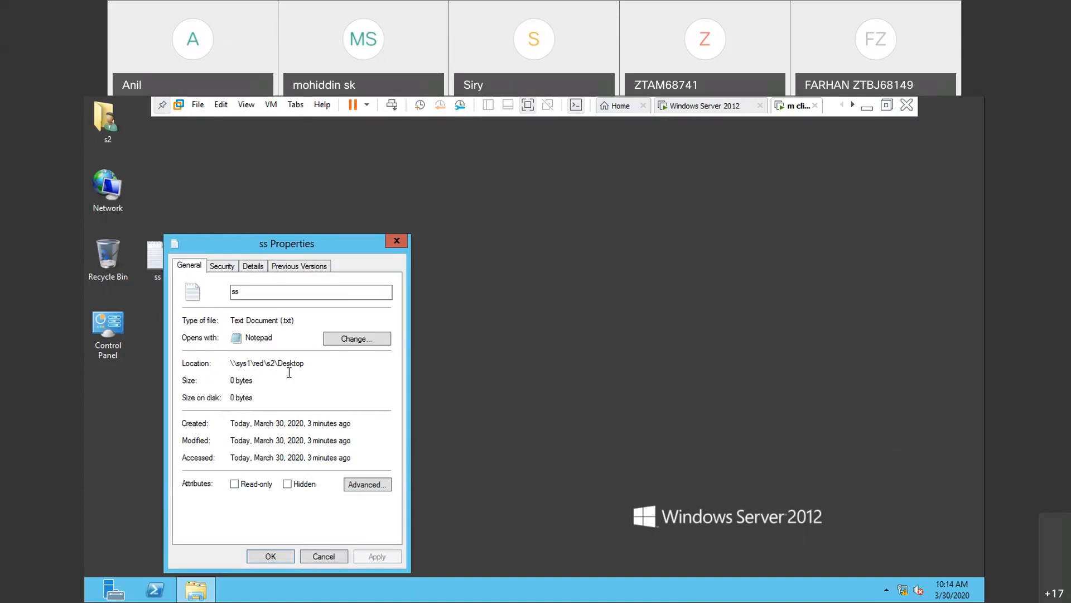
left_click(562, 222)
- Sign out of the client and sign in again as user u3 through Other user
key("ctrl+alt+Insert")
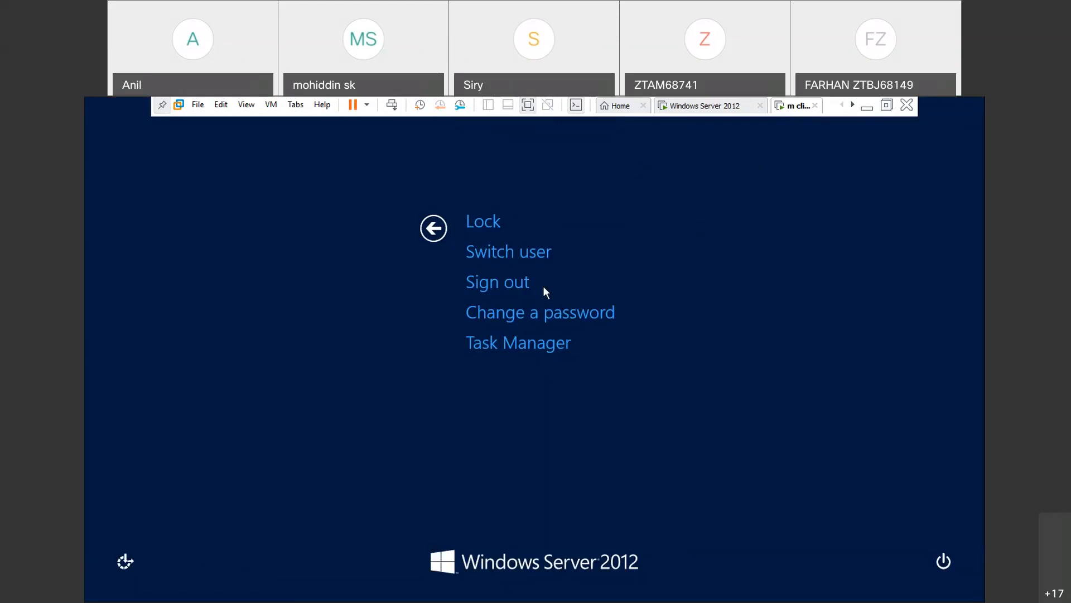
left_click(525, 282)
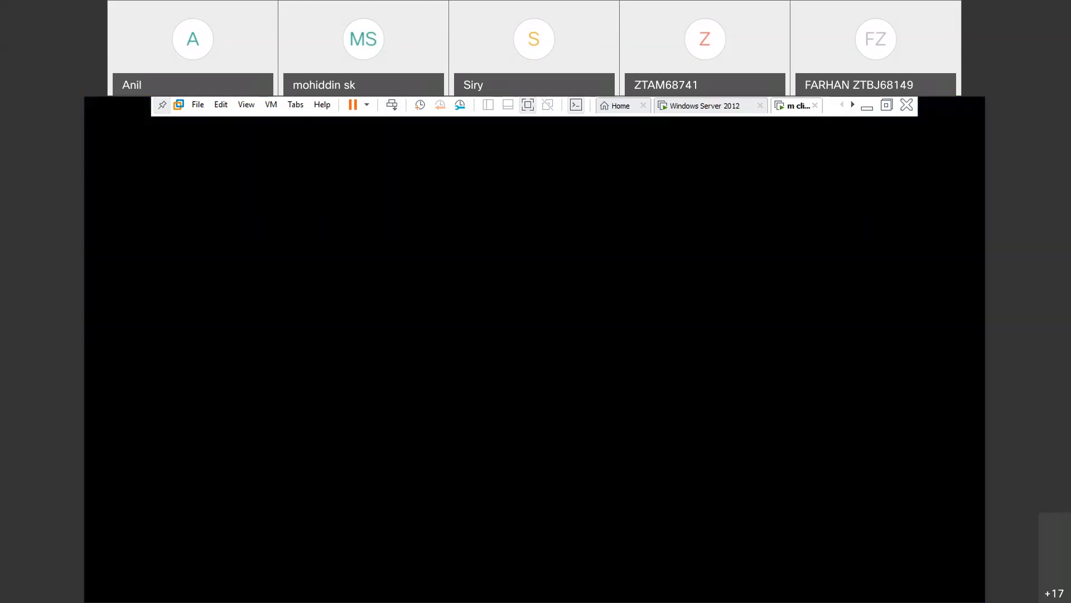
key("ctrl+alt+Insert")
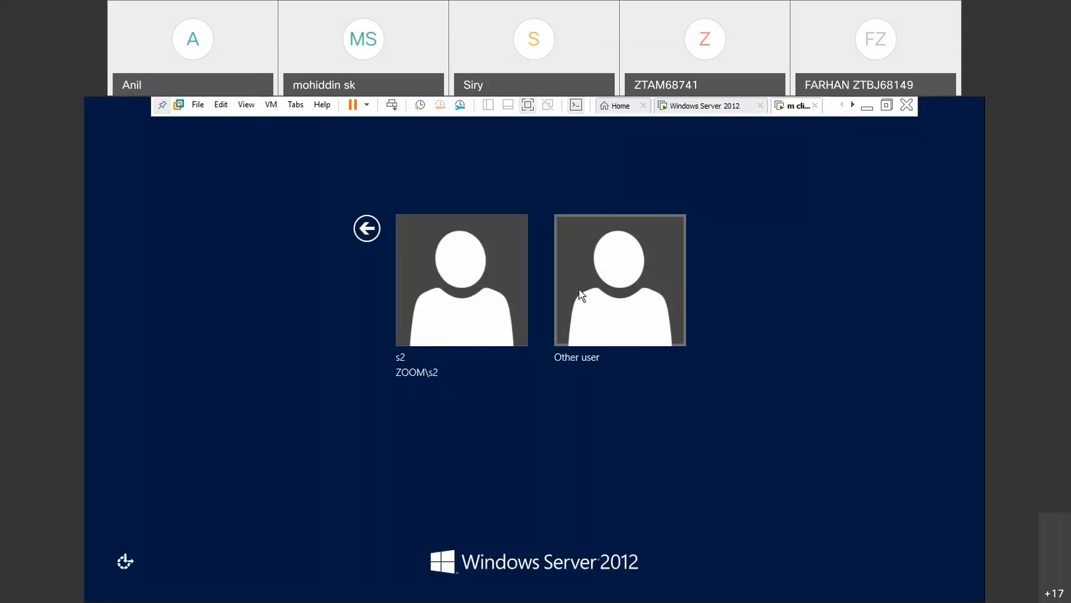
left_click(574, 307)
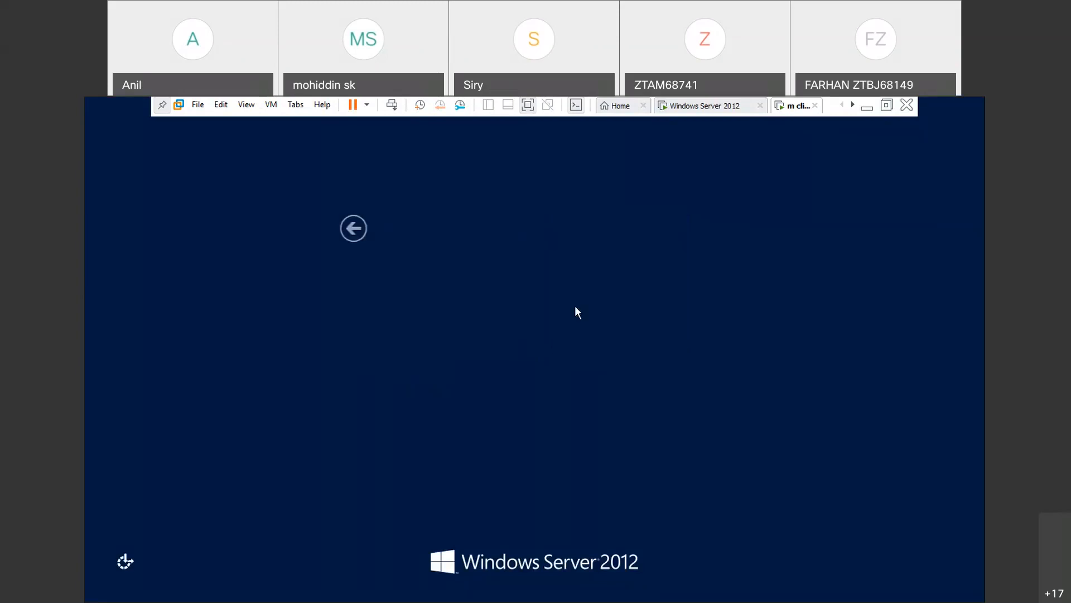
type("u3")
key("Return")
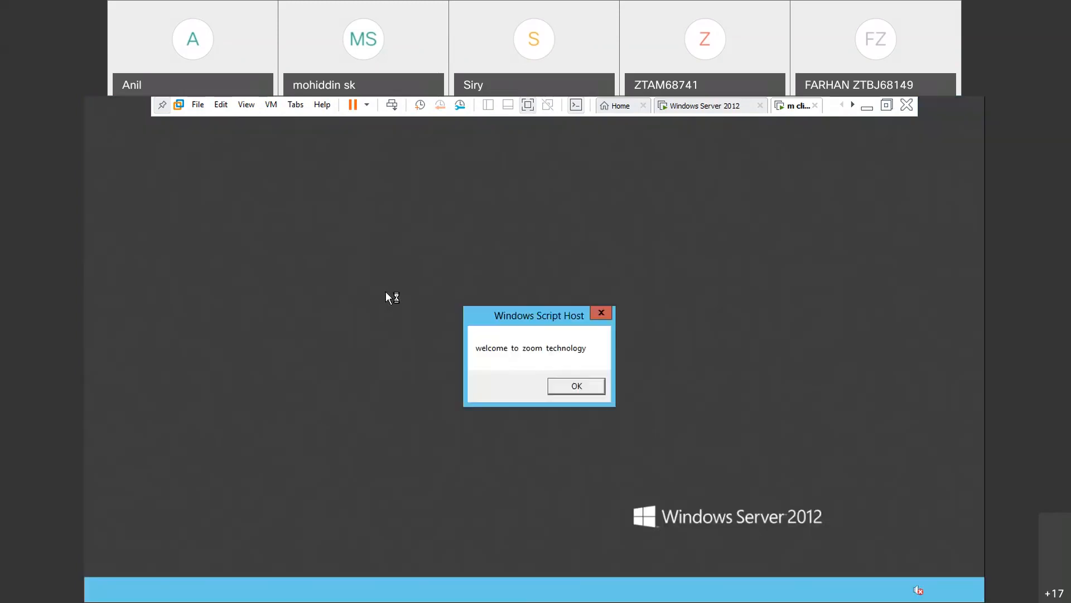
- Create a new text document on the u3 desktop named uu
right_click(232, 261)
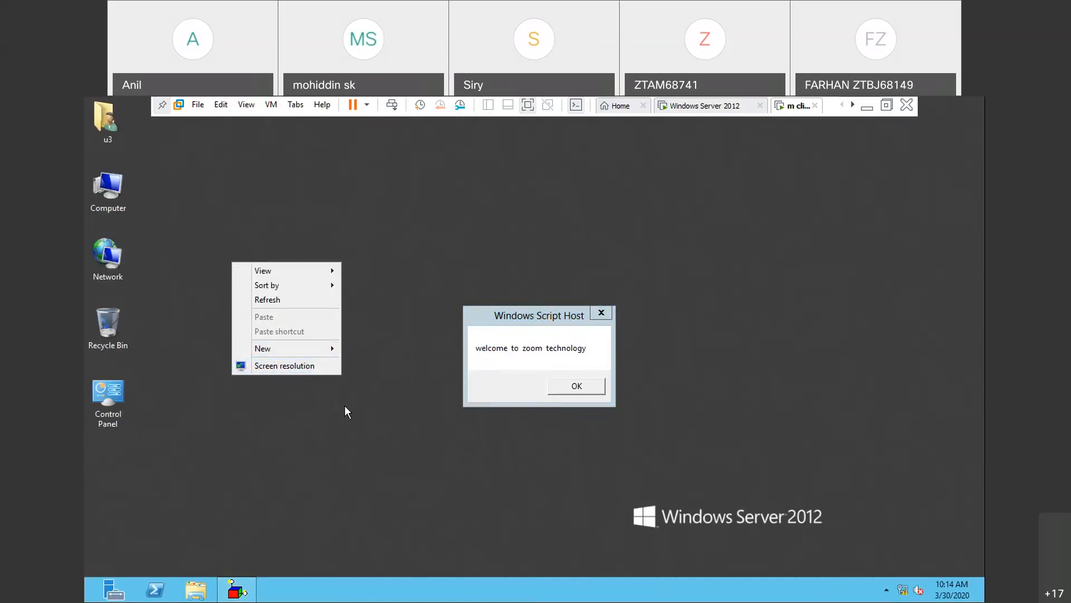
mouse_move(321, 350)
left_click(390, 422)
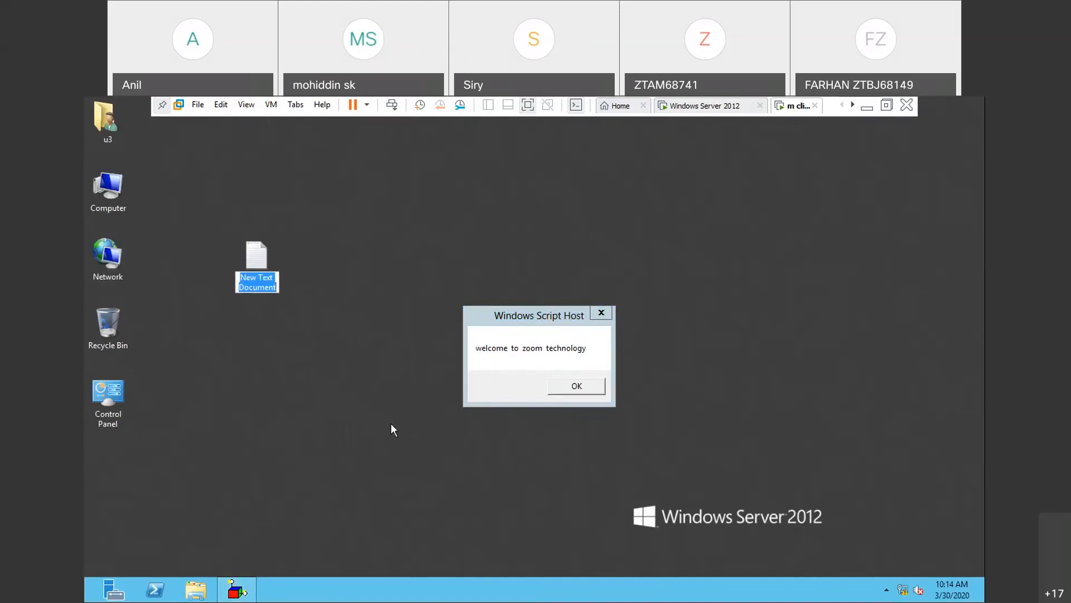
type("uu")
left_click(256, 266)
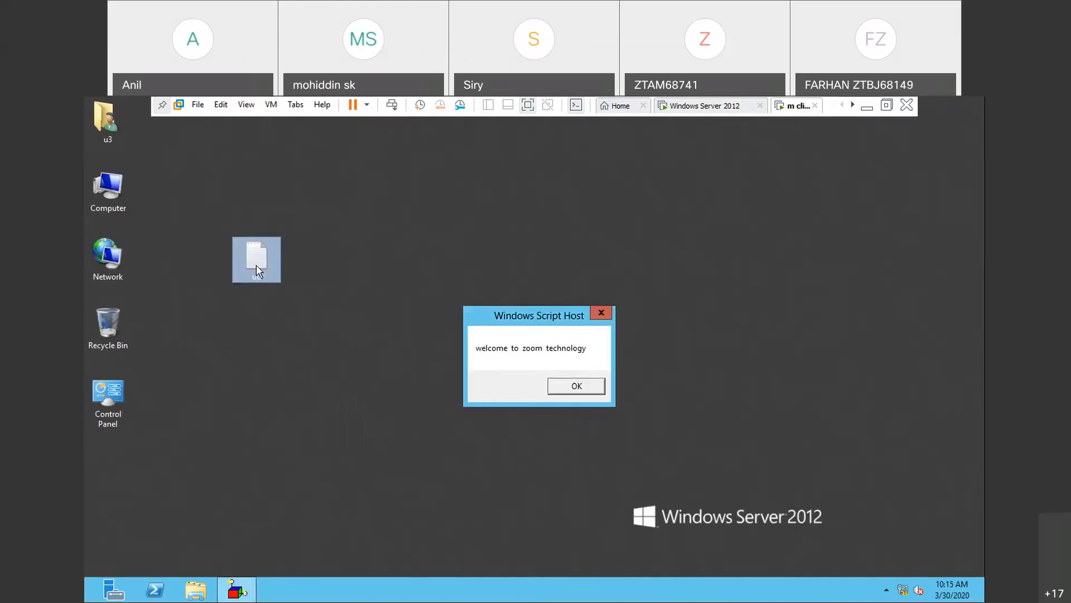
- Open the uu file's properties to check its location, then close the dialog
right_click(256, 266)
left_click(281, 461)
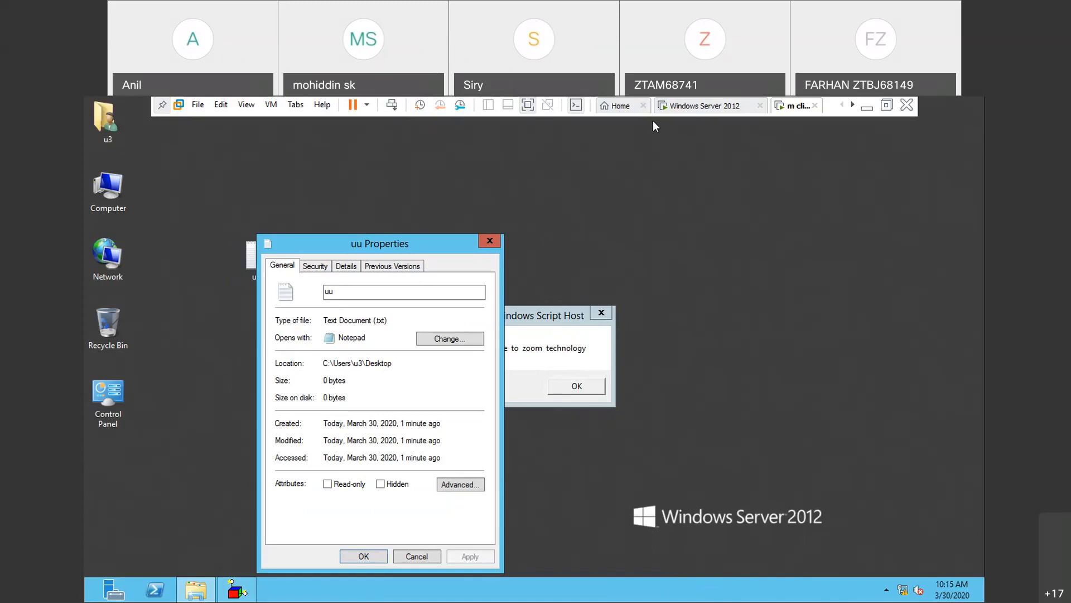
left_click(698, 118)
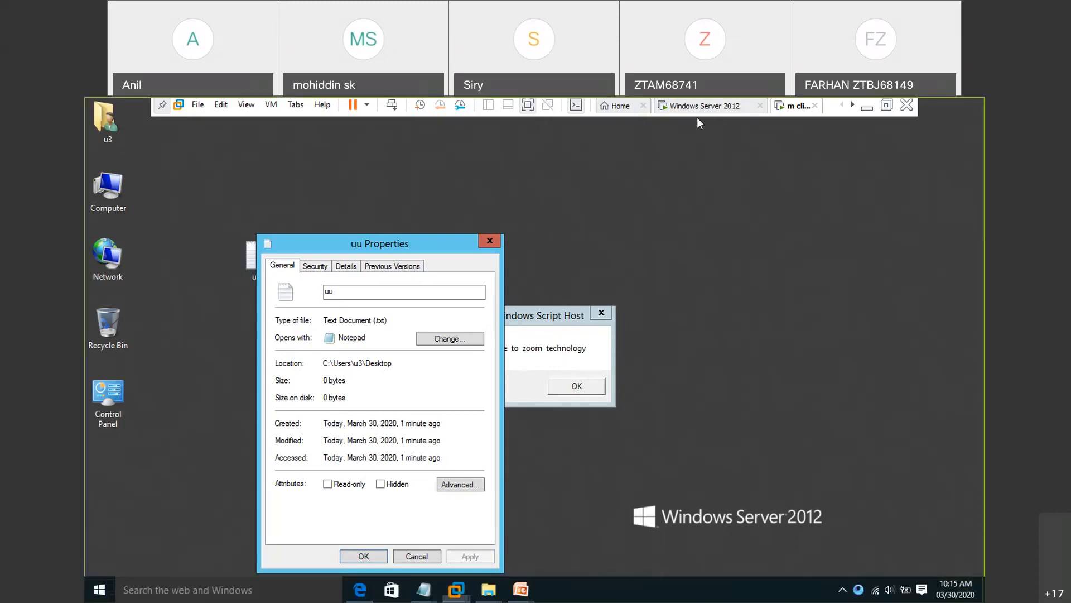
left_click(668, 183)
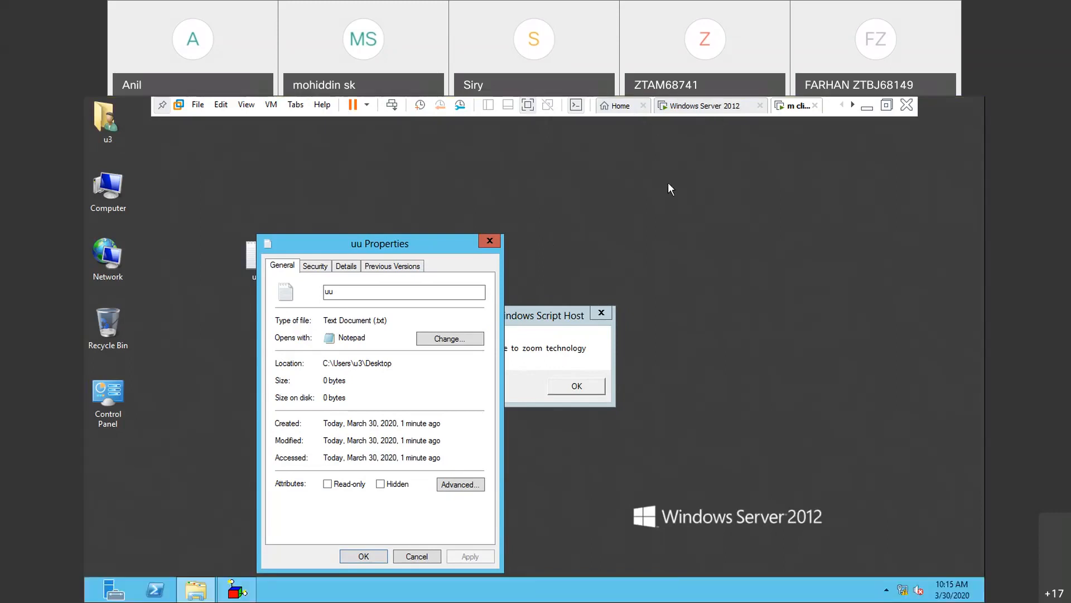
left_click(489, 241)
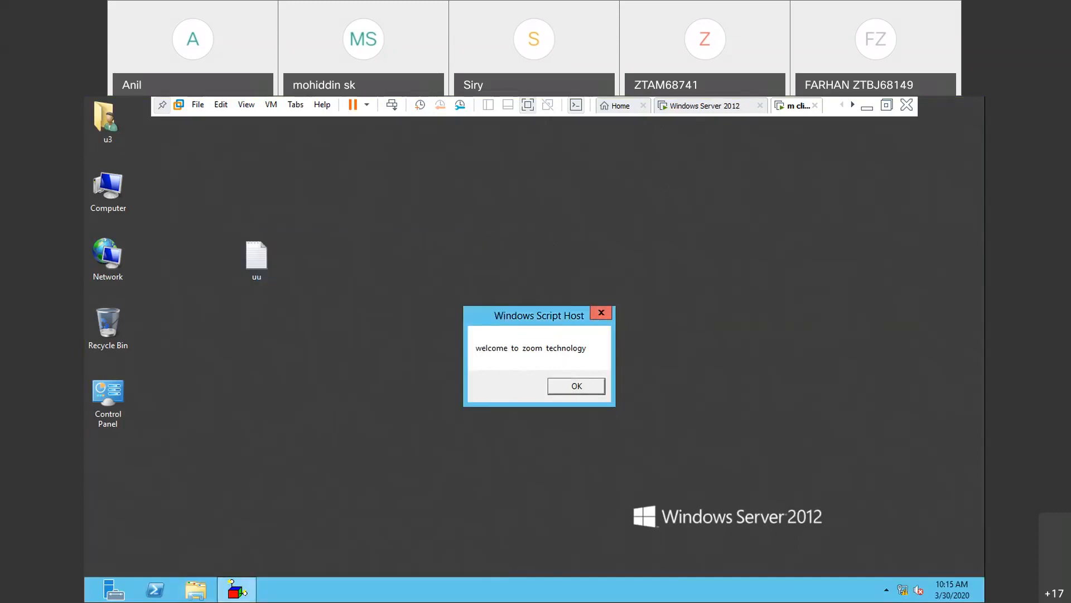
- Switch to the notes and read down through the Group policy preferences mapped drive steps
left_click(868, 108)
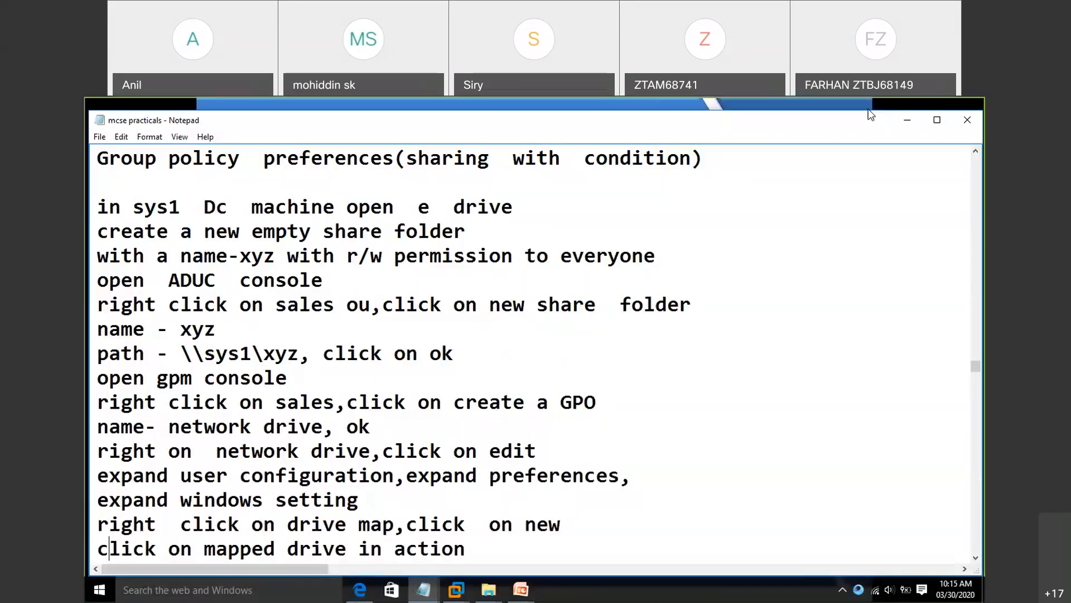
left_click(533, 199)
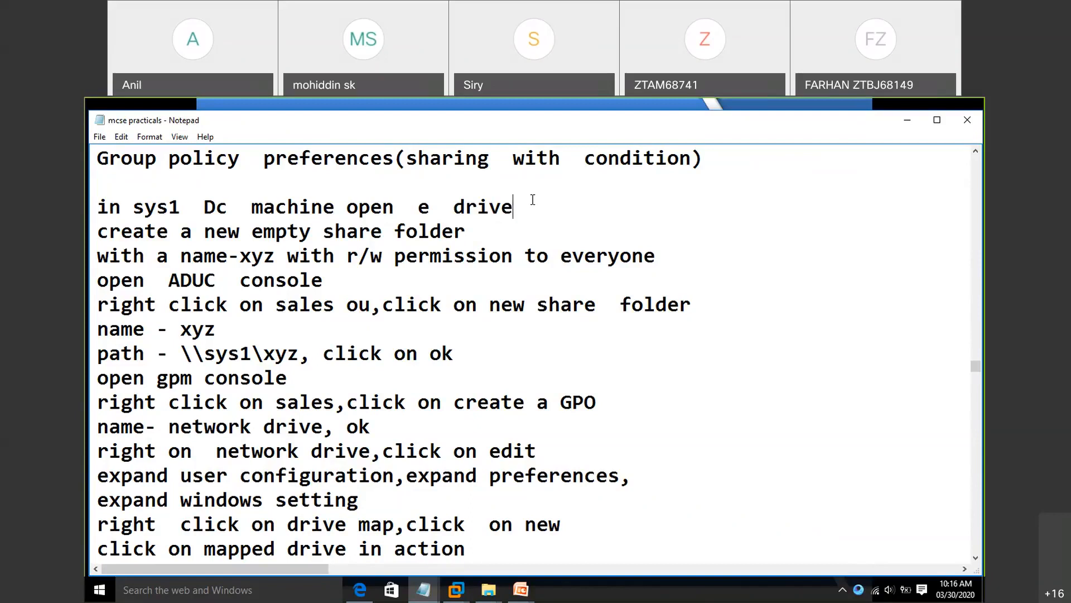
key("Down")
key("Down")
key("Down")
key("Down")
key("Down")
key("Down")
key("Down")
key("Down")
key("Down")
key("Down")
key("Down")
key("Down")
key("Down")
key("Down")
key("Down")
key("Down")
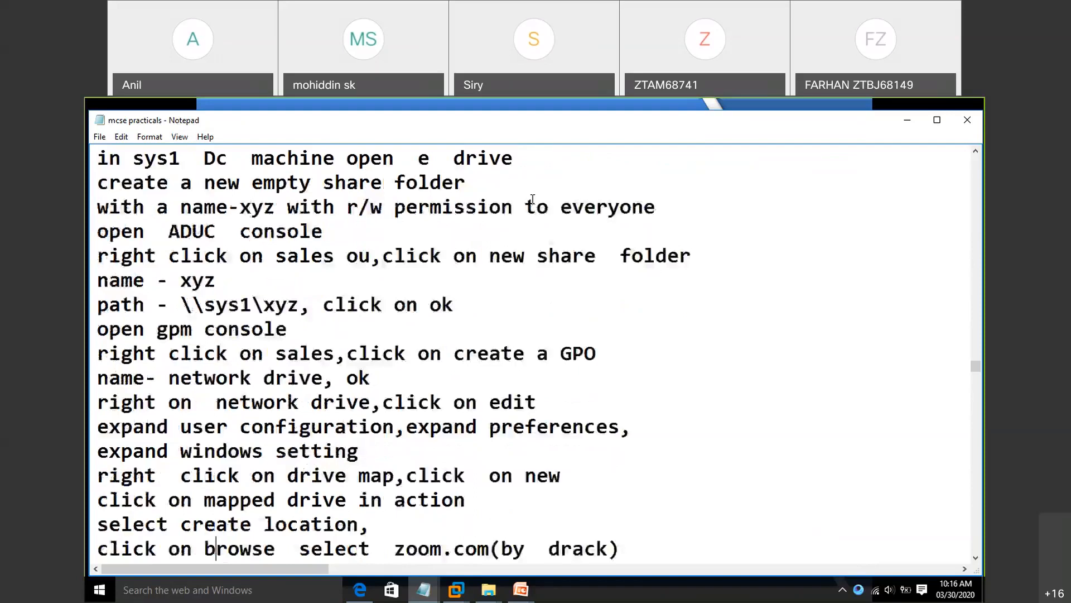
key("Down")
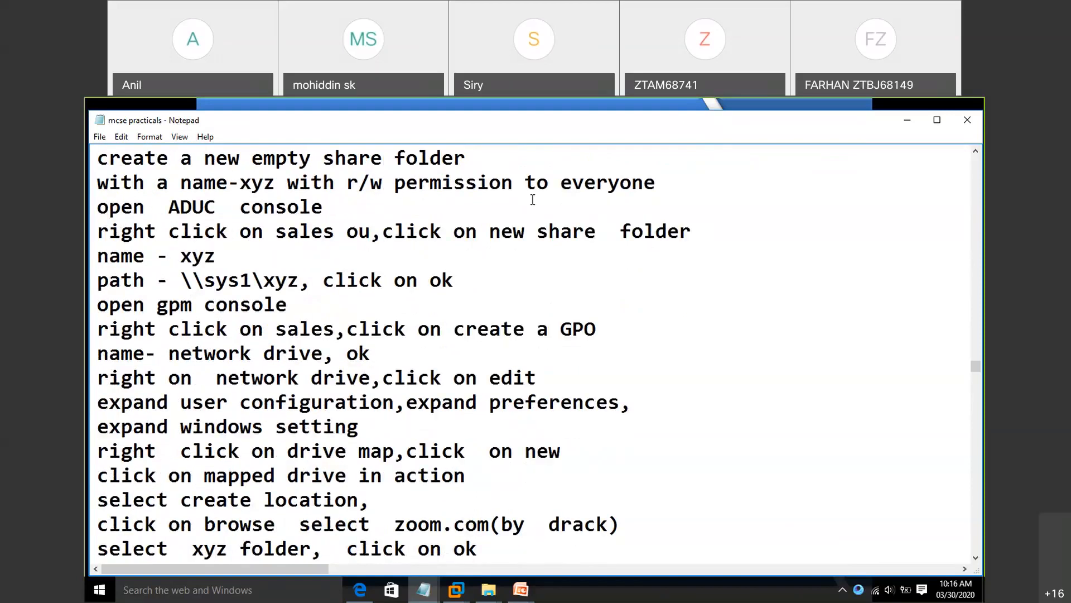
key("Down")
key("Down")
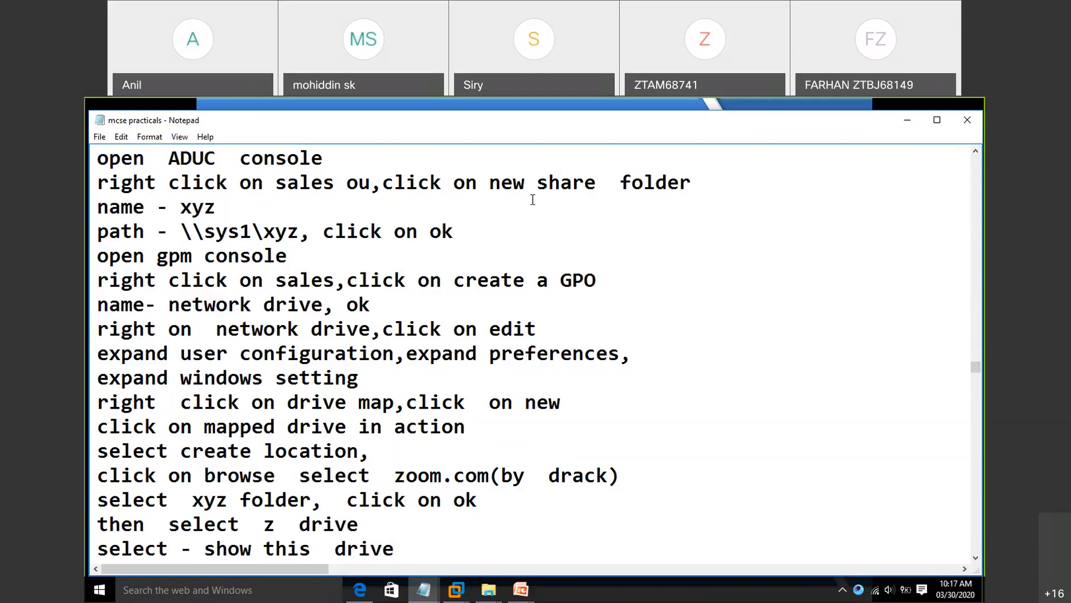
key("Down")
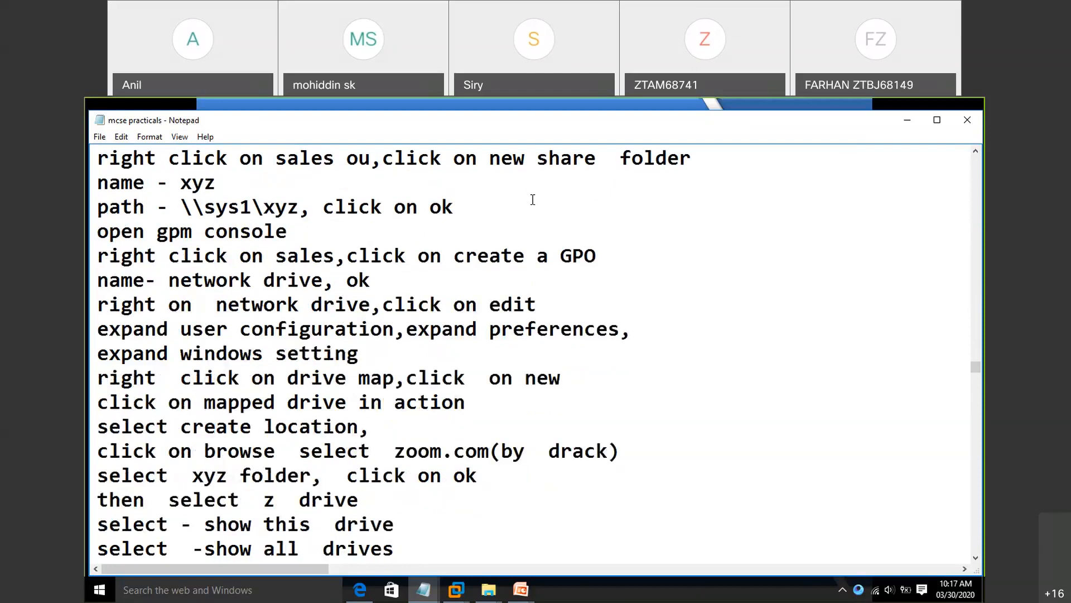
key("Down")
key("Down")
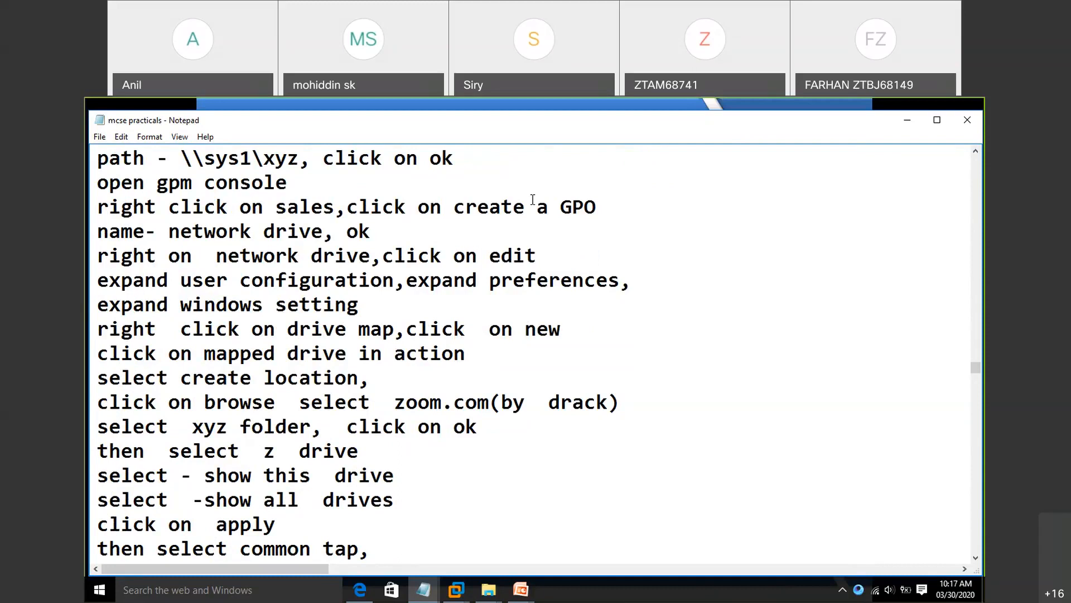
key("Down")
key("Down")
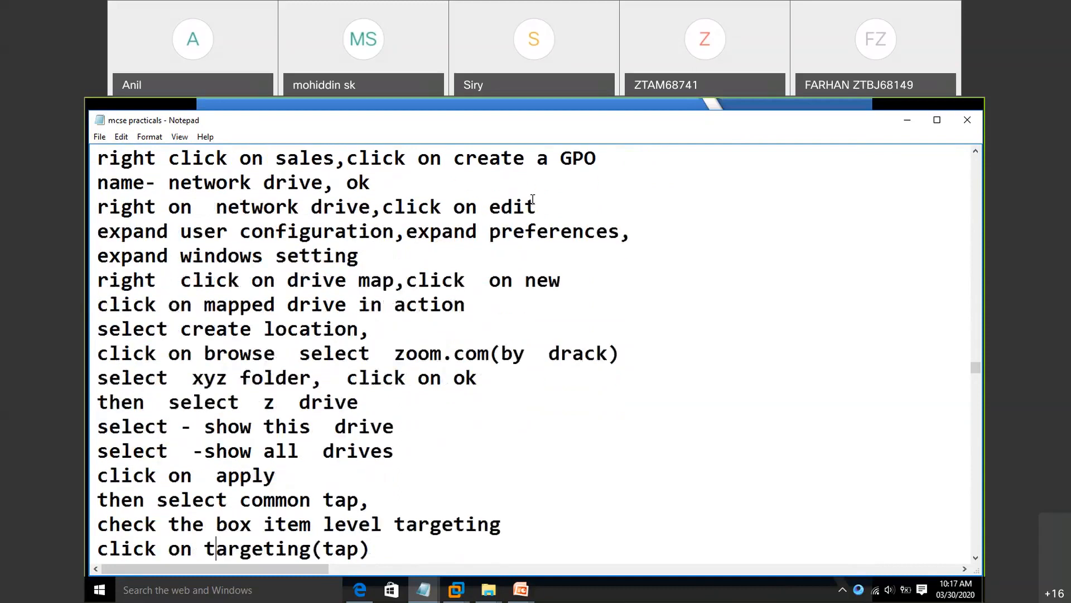
key("Down")
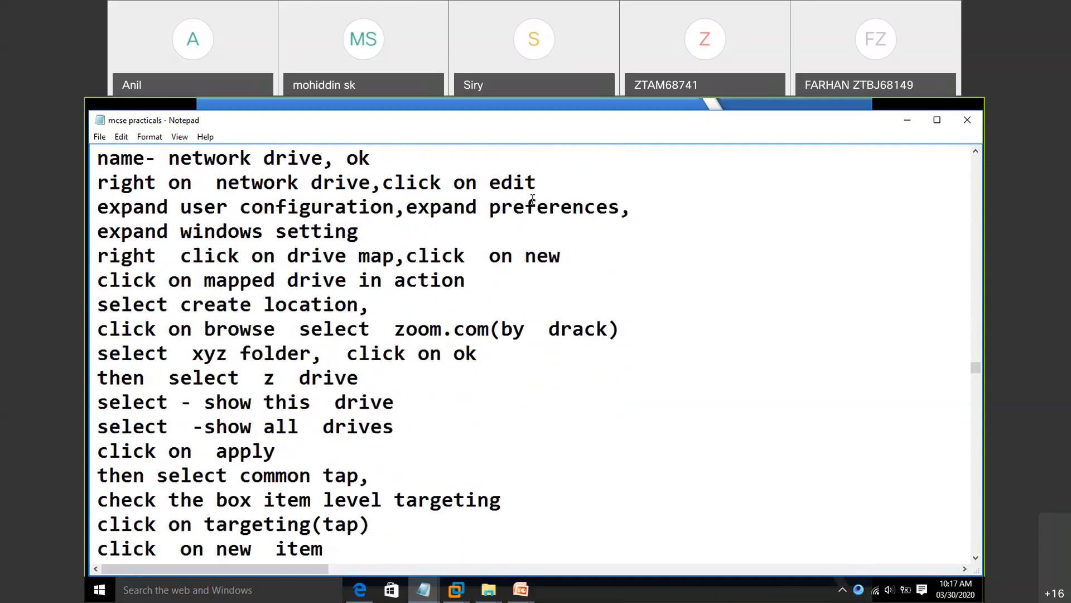
key("Down")
key("Down")
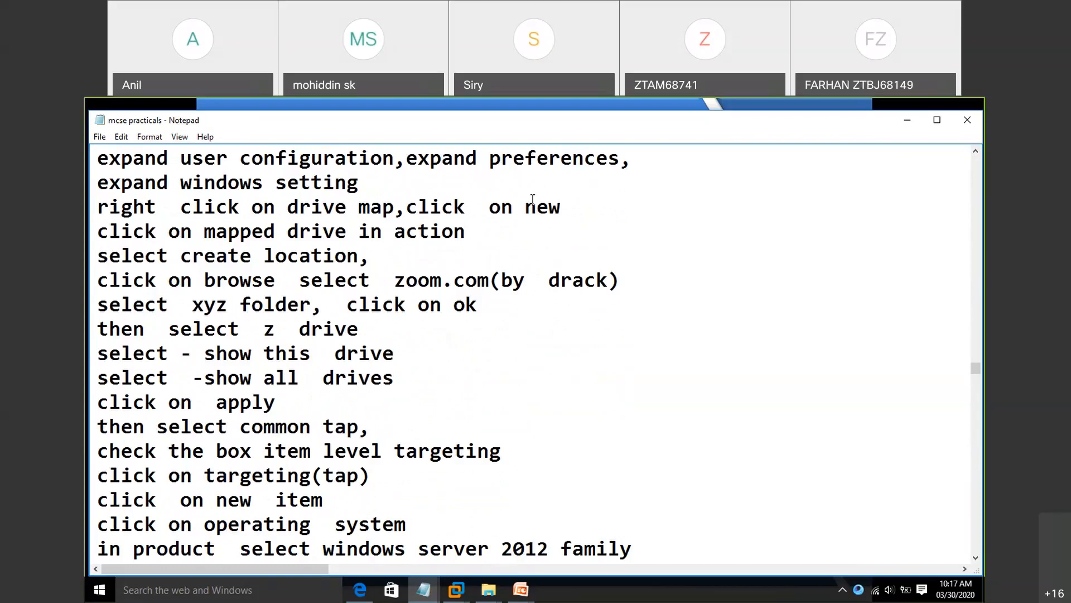
key("Down")
key("Down")
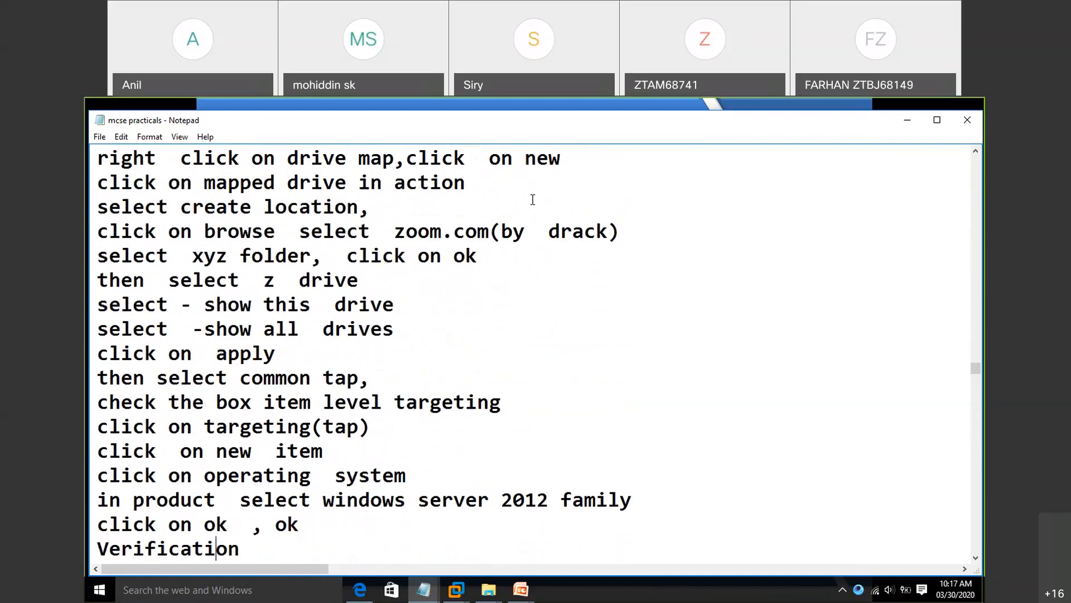
key("Down")
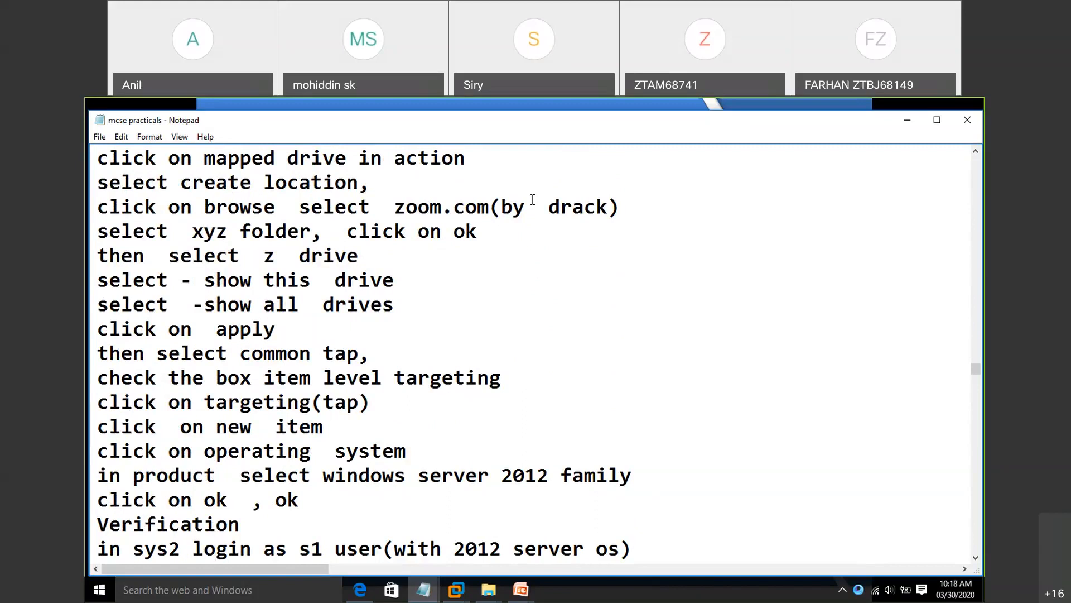
key("Down")
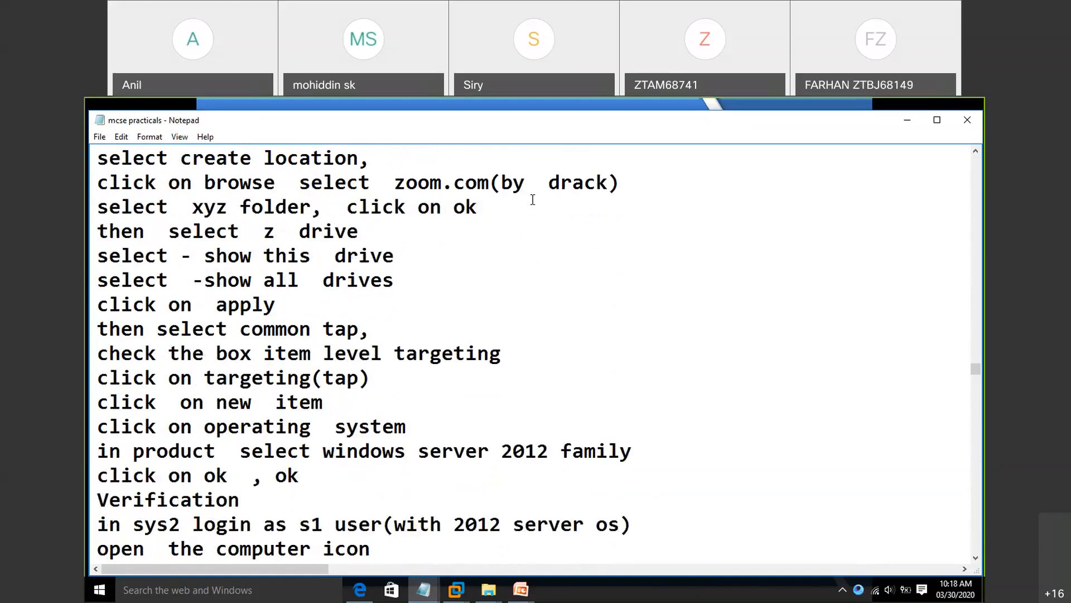
key("Down")
key("Down")
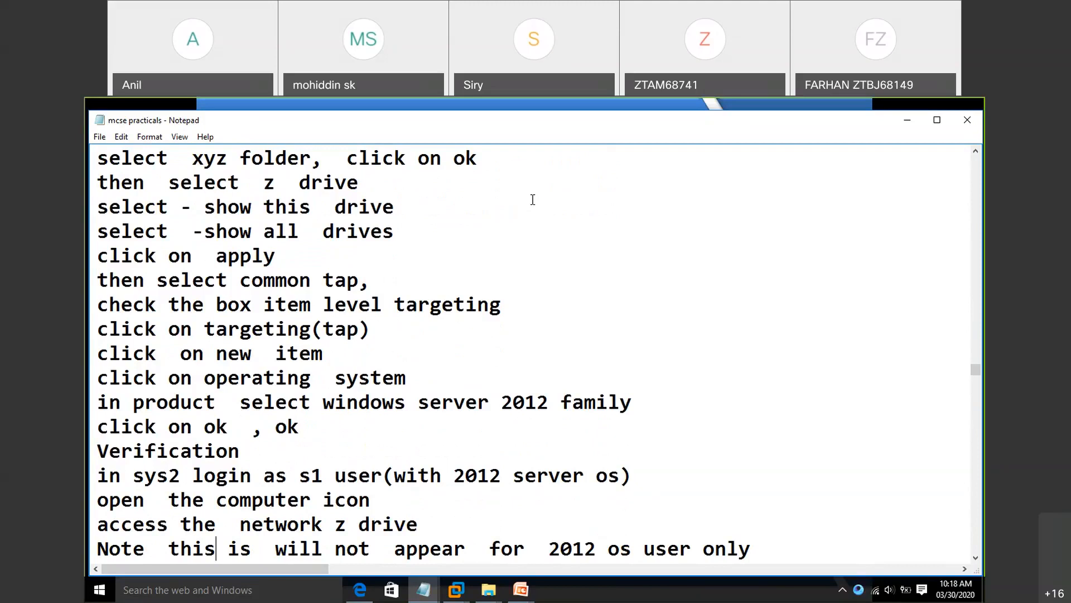
- Scroll back up through the notes to review the mapped drive and item level targeting steps
key("Up")
key("Up")
key("Up")
key("Up")
key("Up")
key("Up")
key("Up")
key("Up")
key("Up")
key("Up")
key("Up")
key("Up")
key("Up")
key("Up")
key("Up")
key("Up")
key("Up")
key("Up")
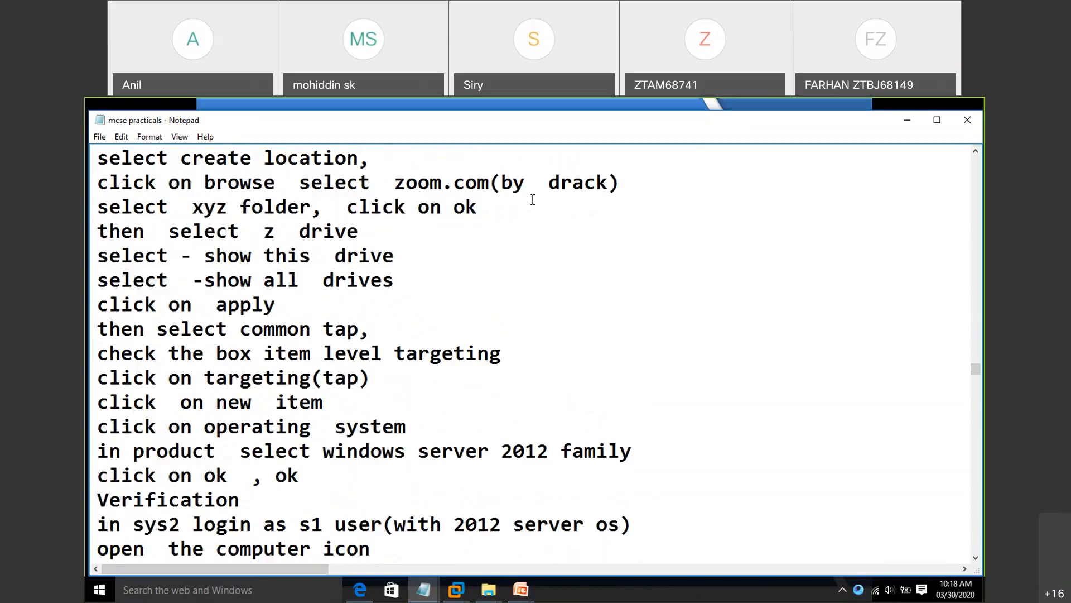
key("Down")
key("Down")
key("Down")
key("Down")
- Read through the notes from the ADUC shared folder steps down to the verification and group policy removal notes
key("Up")
key("Up")
key("Up")
key("Up")
key("Up")
key("Up")
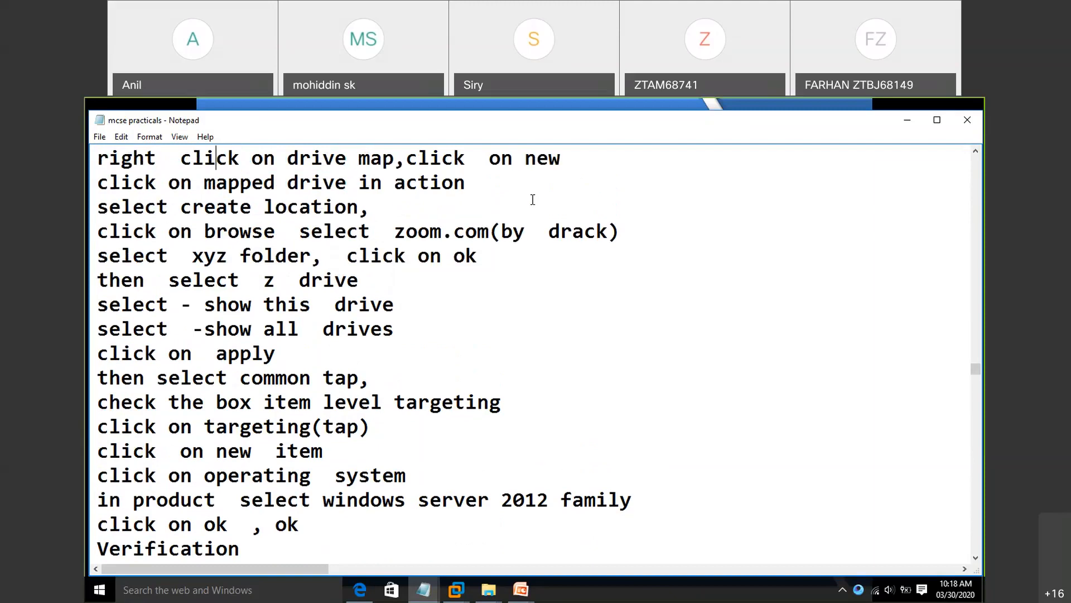
key("Up")
key("Up")
key("Up")
key("Up")
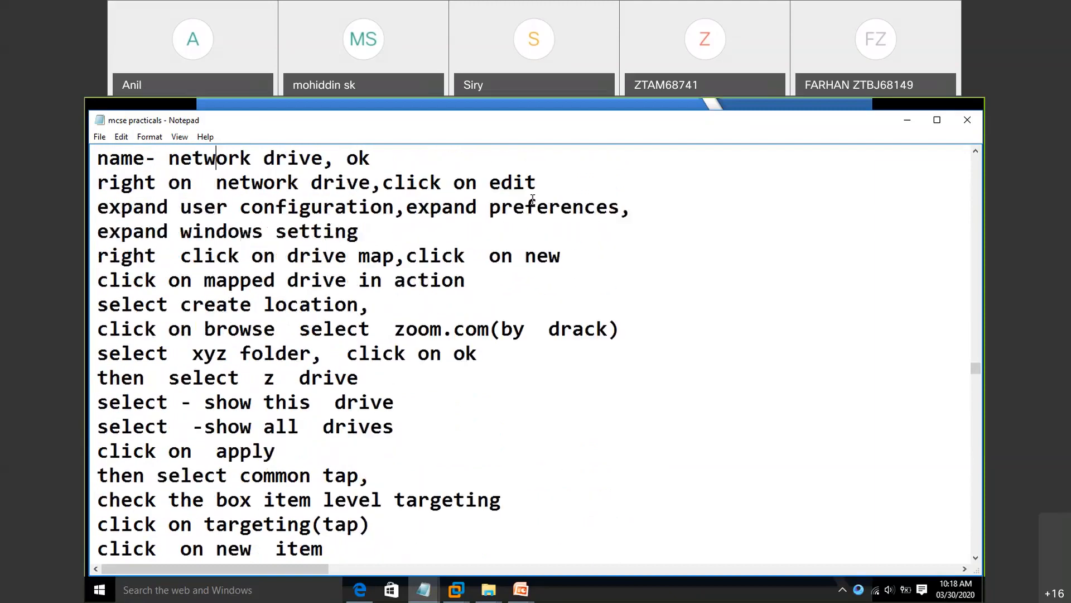
key("Up")
key("Up")
key("Up")
key("Up")
key("Up")
key("Up")
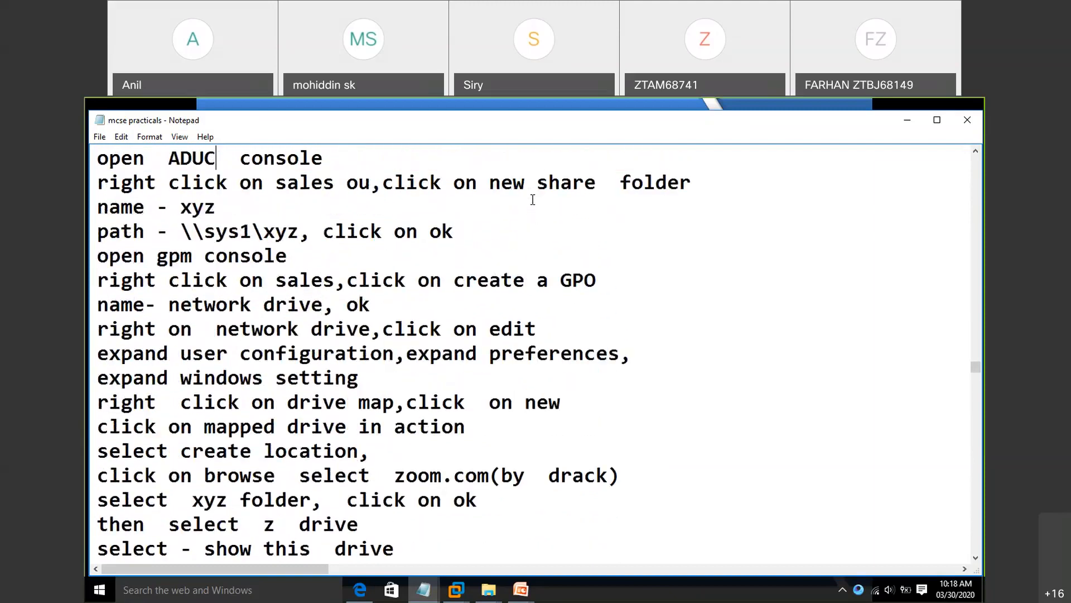
key("Up")
key("Up")
key("Up")
key("Up")
key("Down")
key("Down")
key("Down")
key("Down")
key("Down")
key("Down")
key("Down")
key("Down")
key("Down")
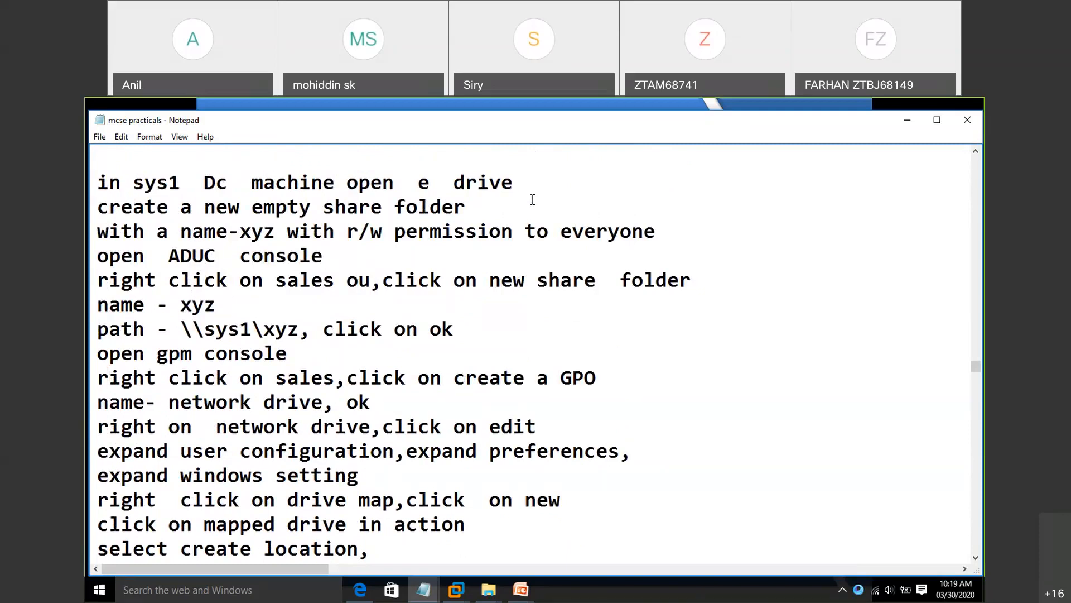
key("Down")
key("Down")
key("Down")
key("Down")
key("Down")
key("Down")
key("Down")
key("Down")
key("Down")
key("Down")
key("Down")
key("Down")
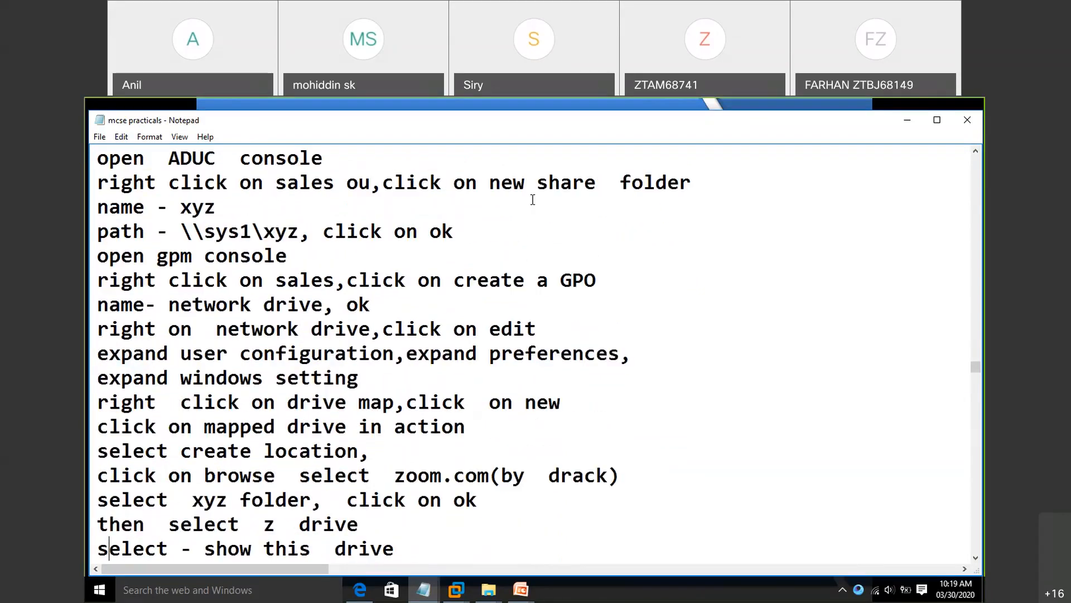
key("Down")
key("Down")
key("Down")
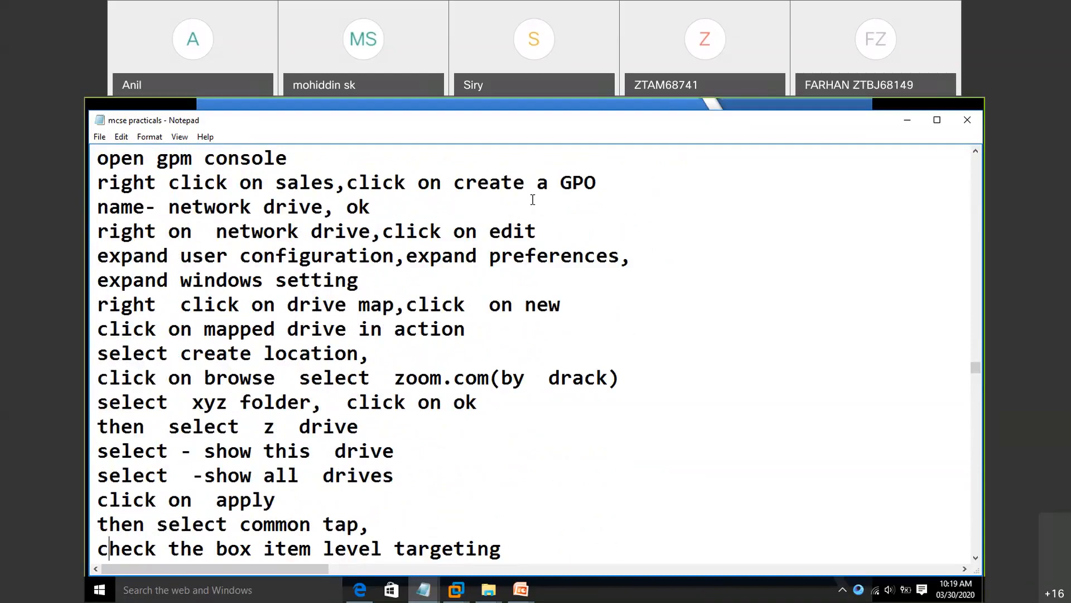
key("Down")
key("Down")
key("Down")
key("Down")
key("Down")
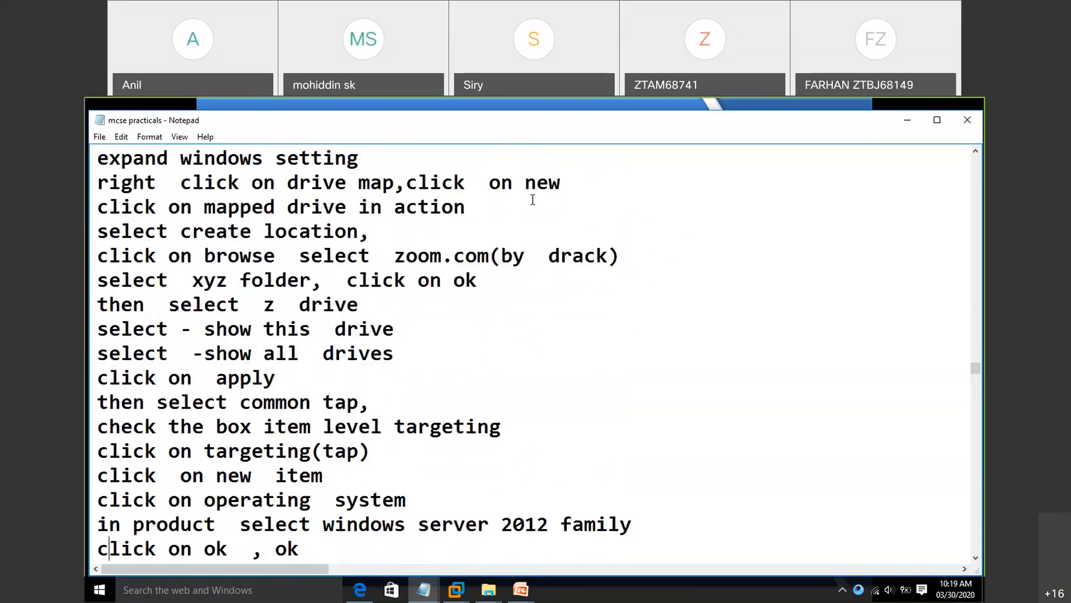
key("Down")
key("Down")
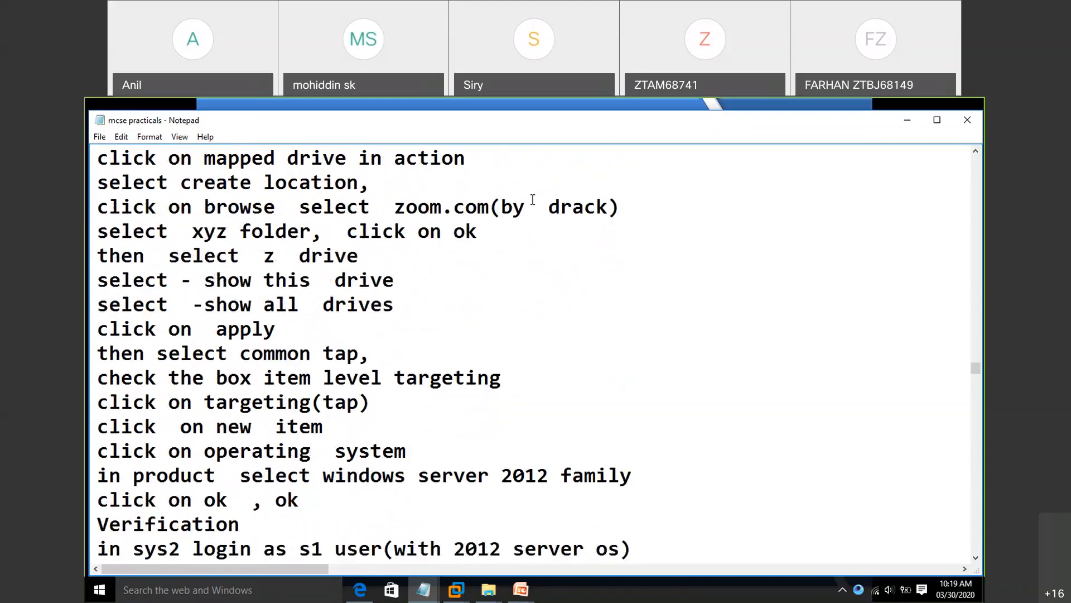
key("Down")
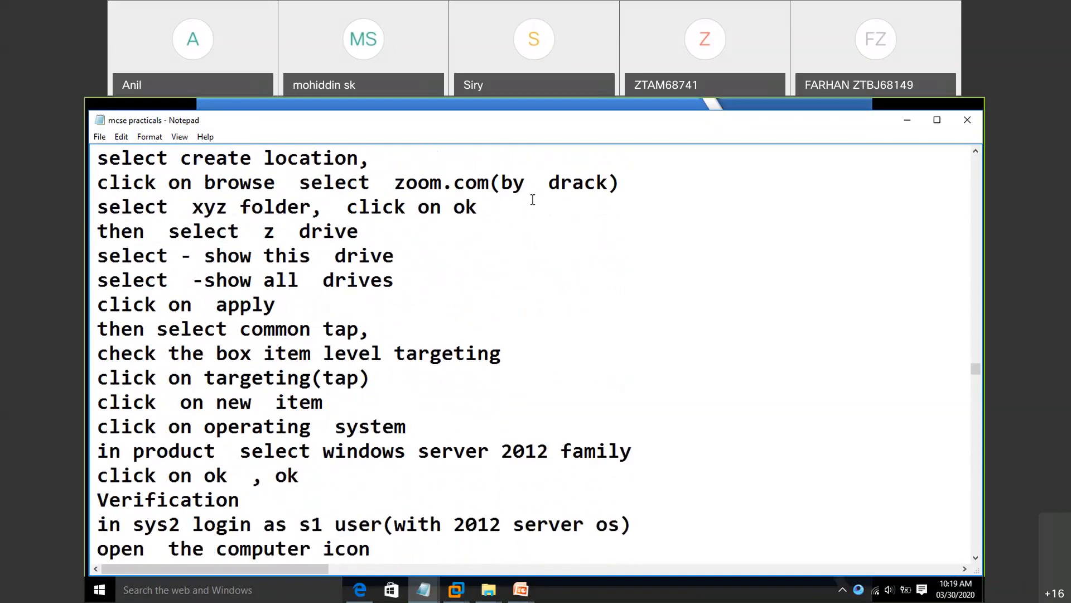
key("Down")
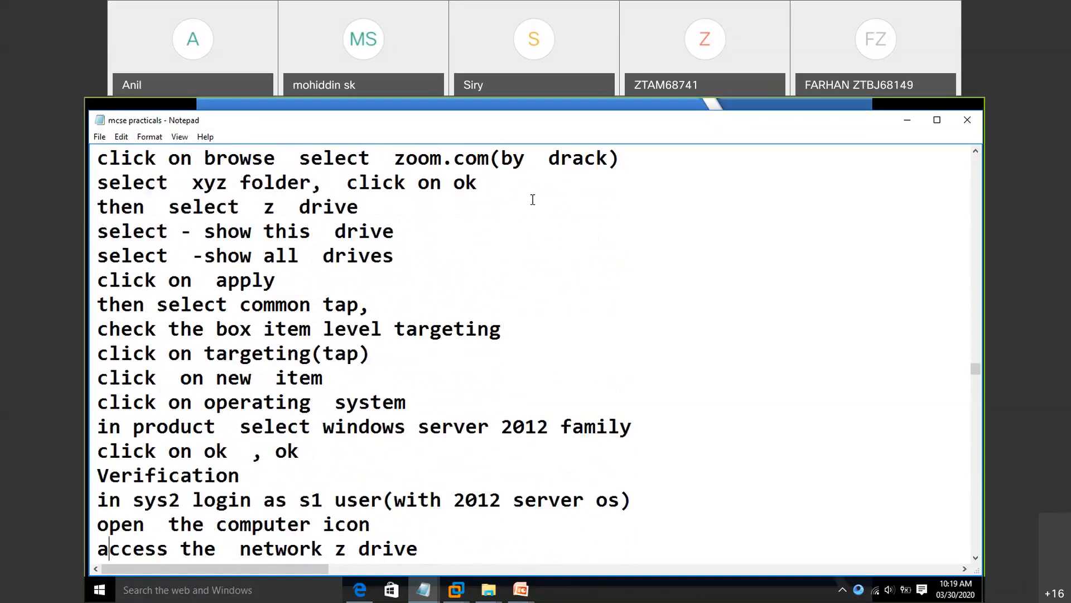
key("Down")
key("Down")
key("Down")
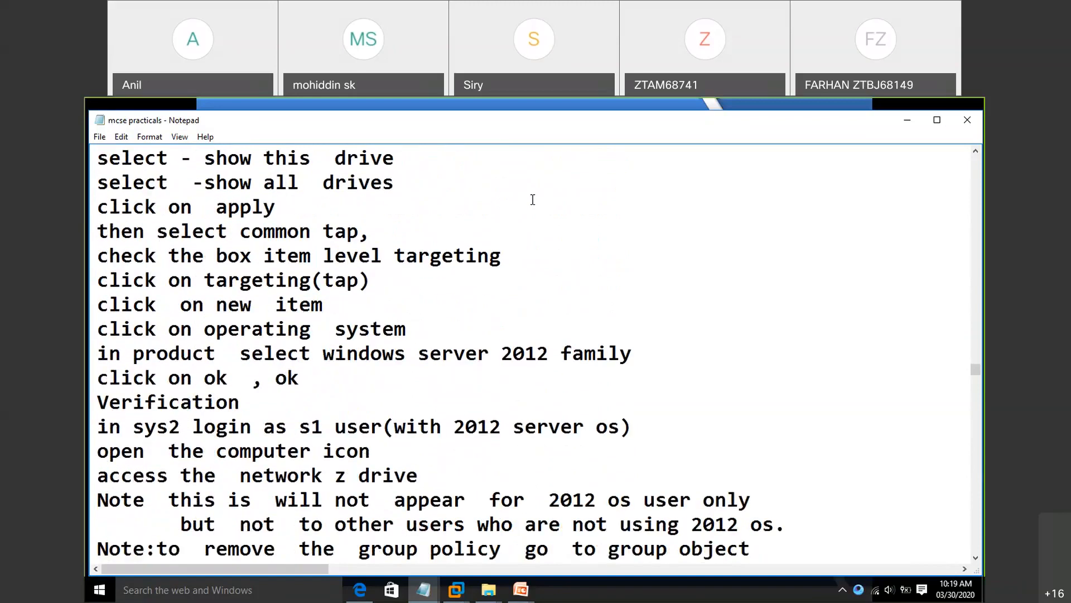
key("Down")
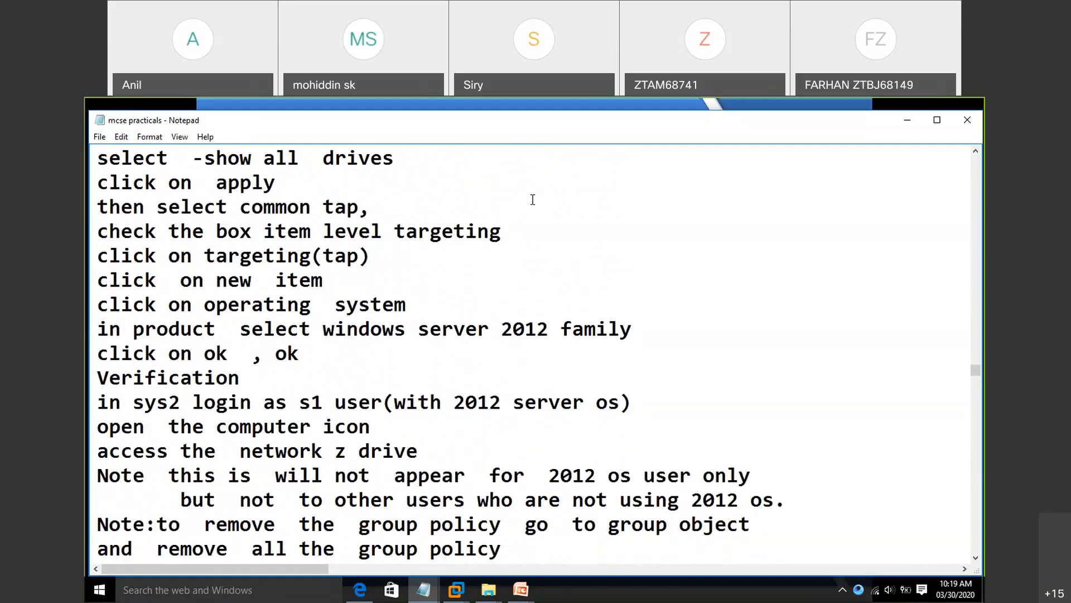
key("Down")
key("Down")
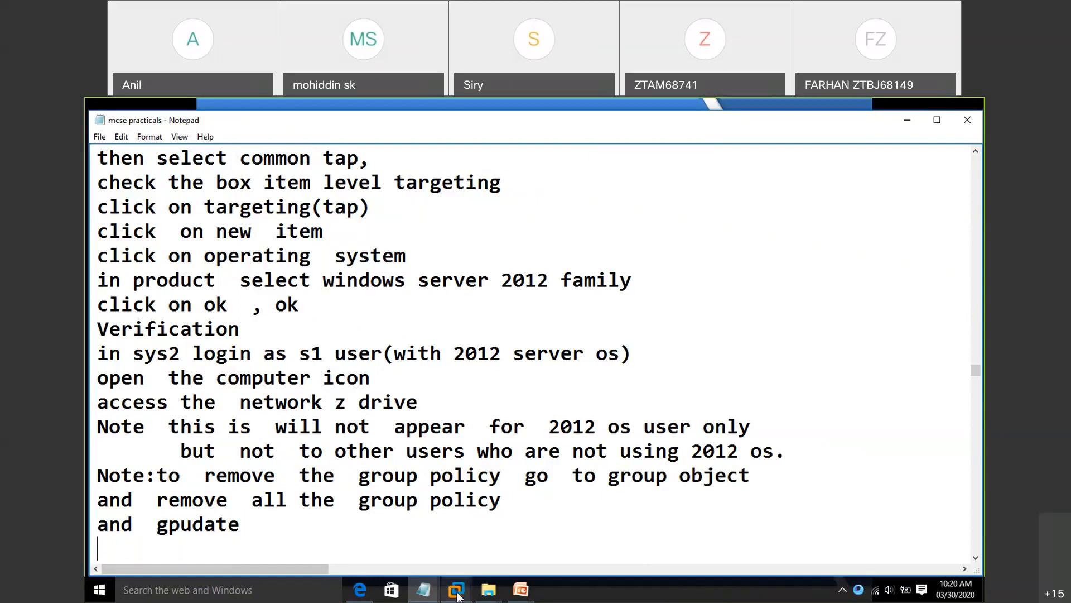
- Switch to the Windows Server 2012 VM and close the open Group Policy windows, minimizing Server Manager
mouse_move(458, 596)
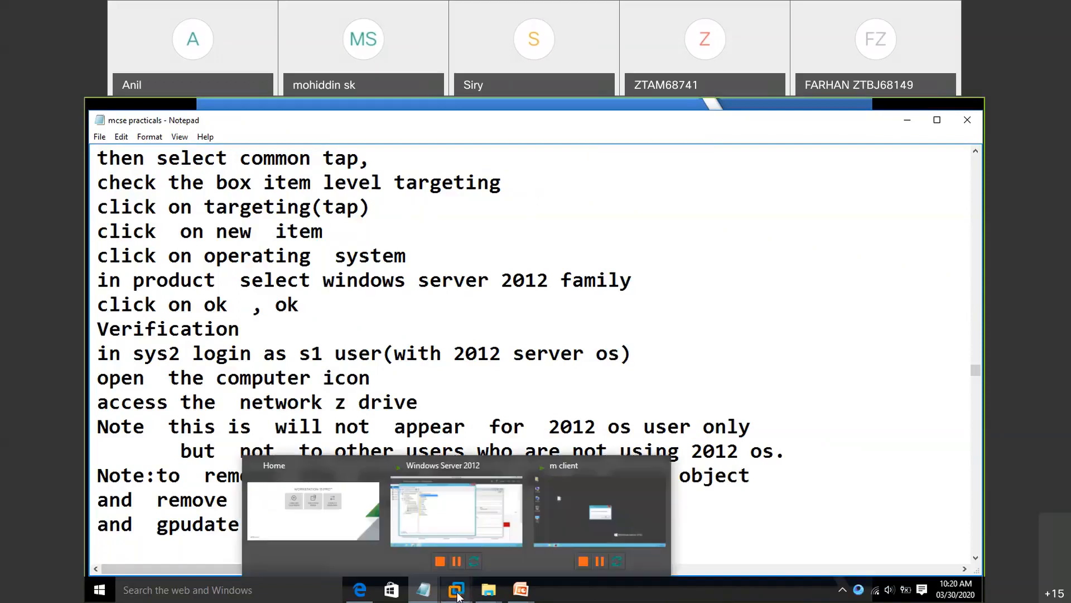
left_click(448, 501)
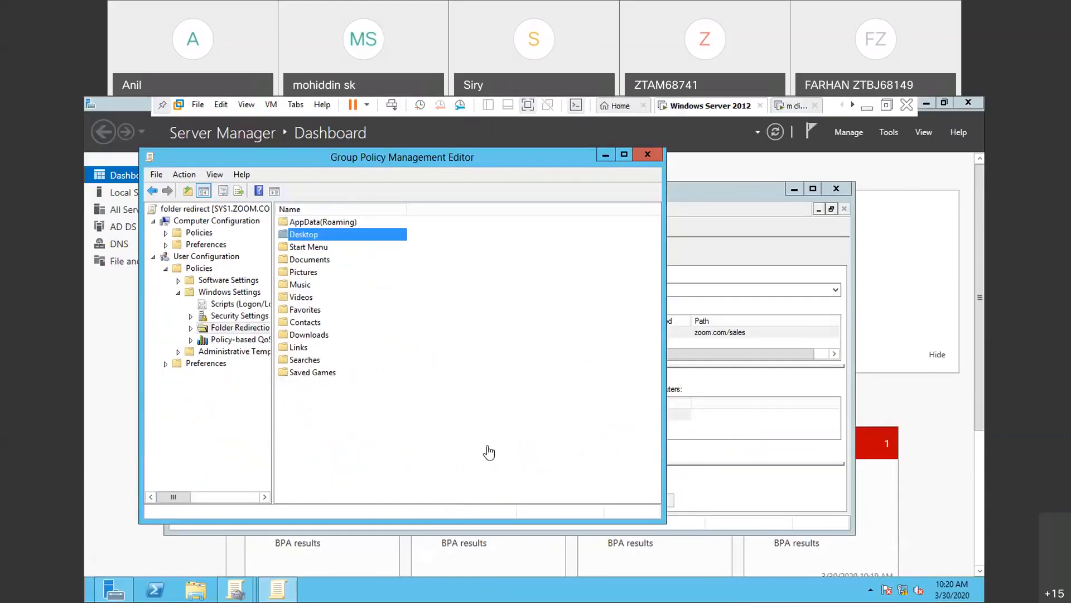
left_click(649, 154)
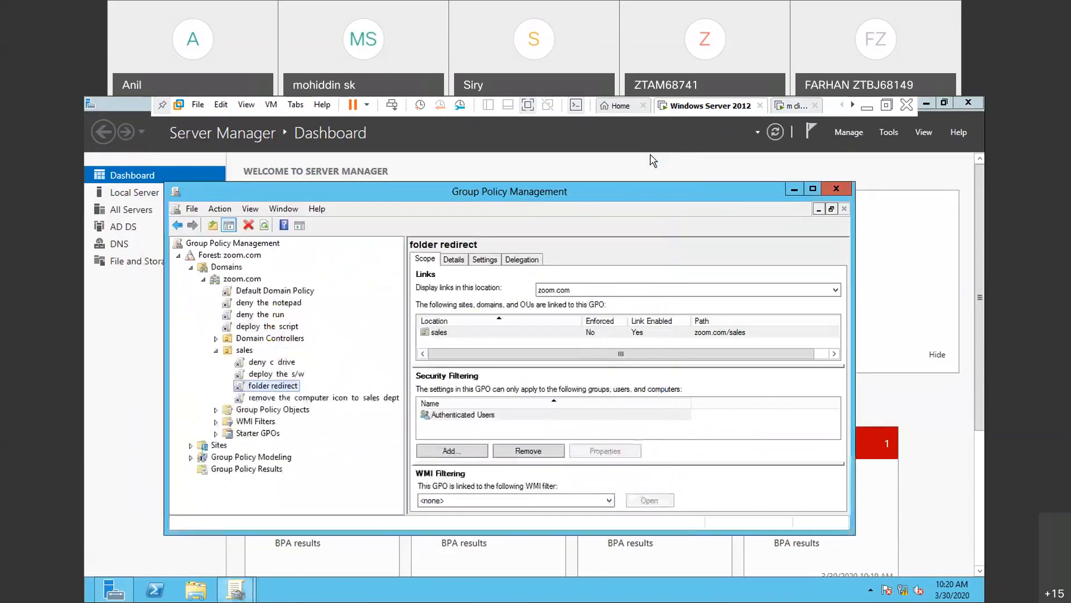
left_click(836, 188)
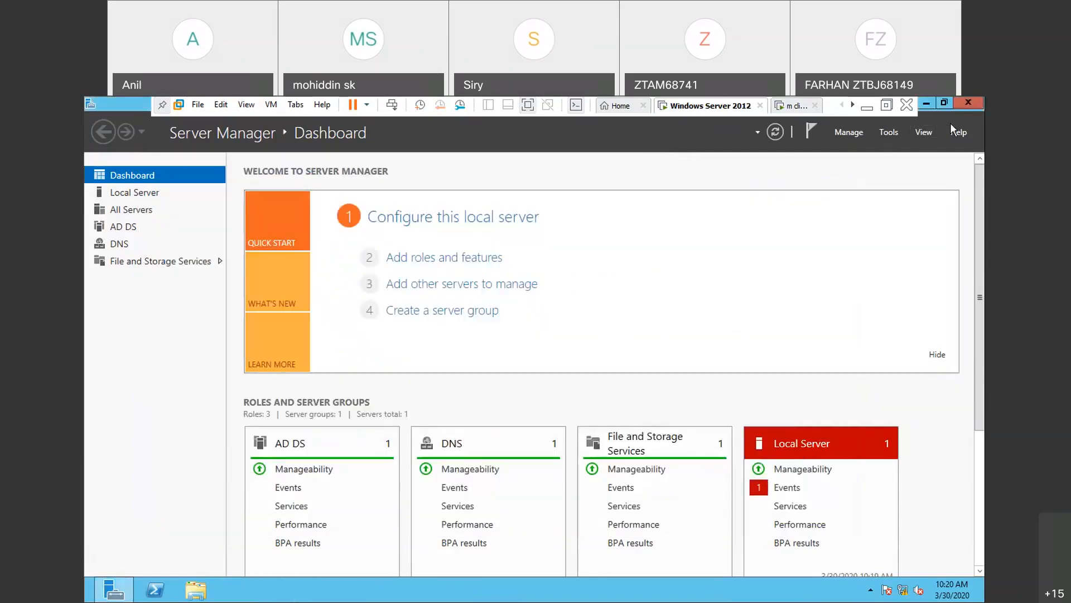
left_click(970, 105)
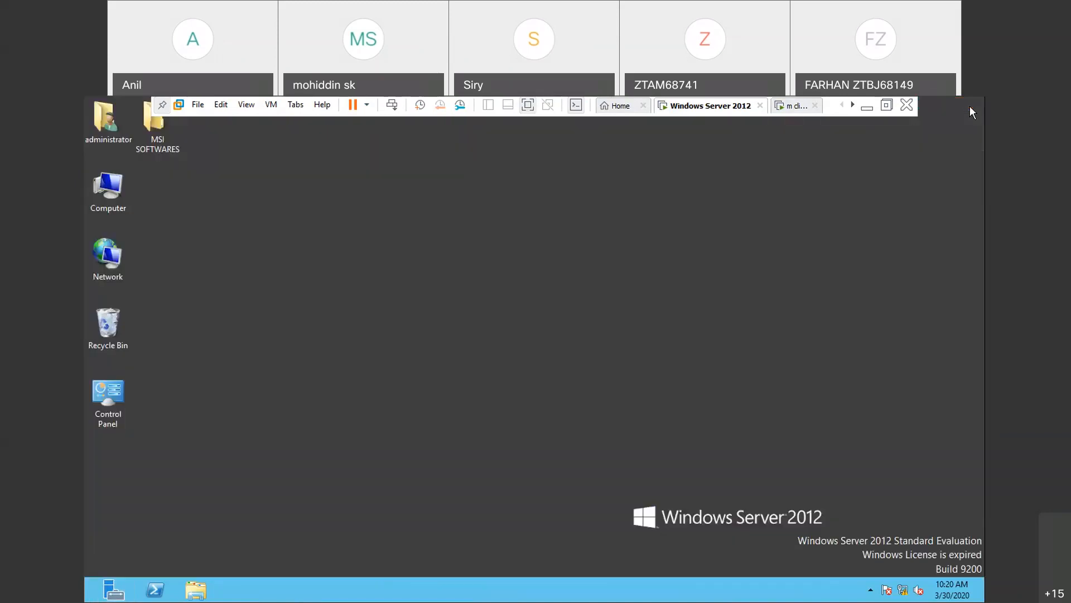
- Create a new folder named abc on the New Volume (E:) drive
double_click(112, 200)
left_click(621, 247)
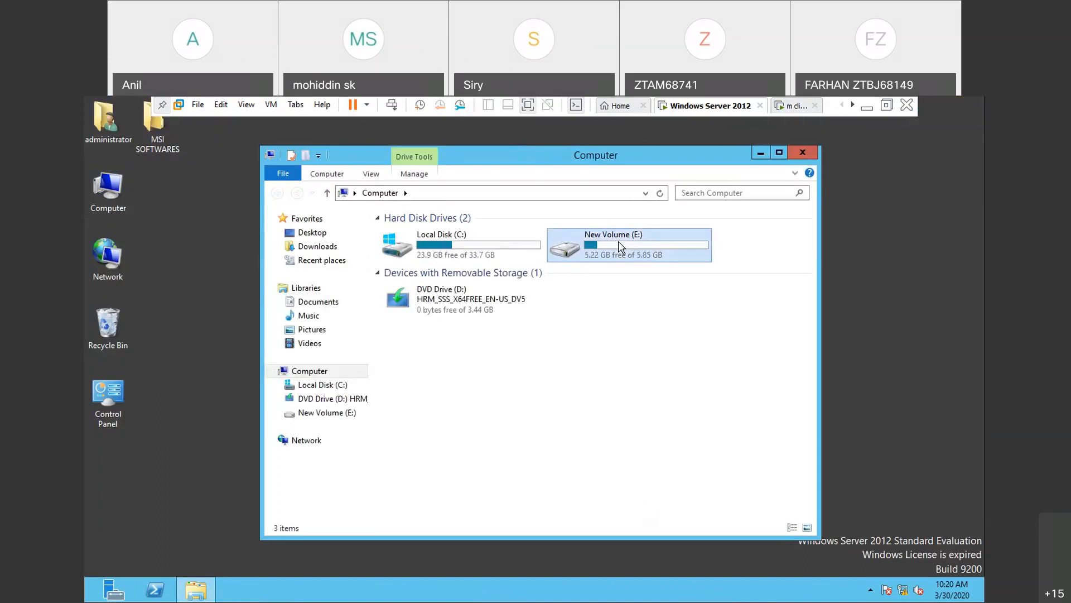
double_click(621, 248)
right_click(454, 290)
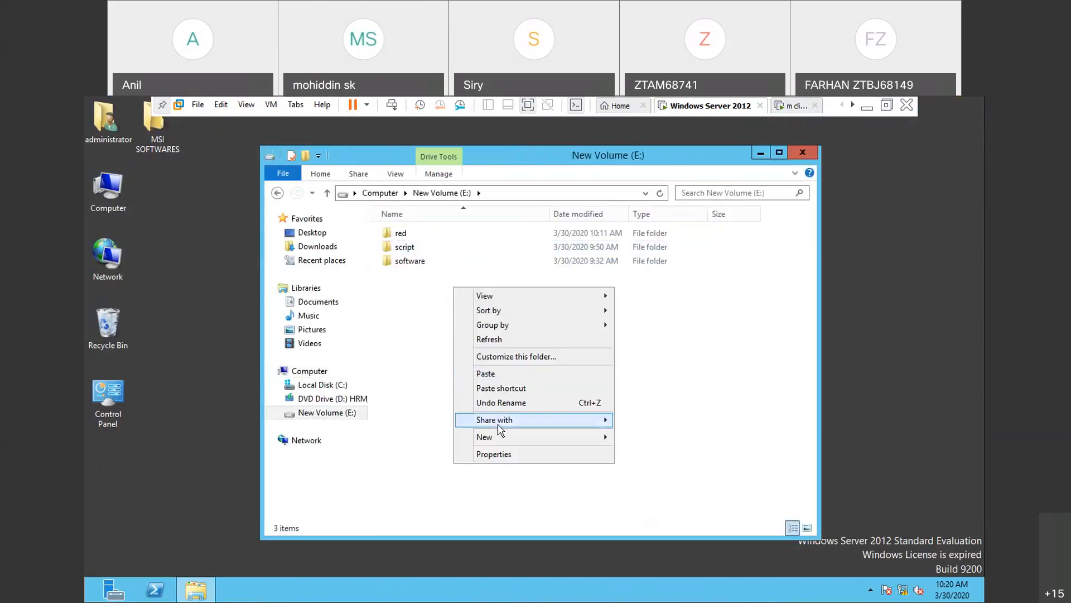
left_click(491, 436)
left_click(642, 437)
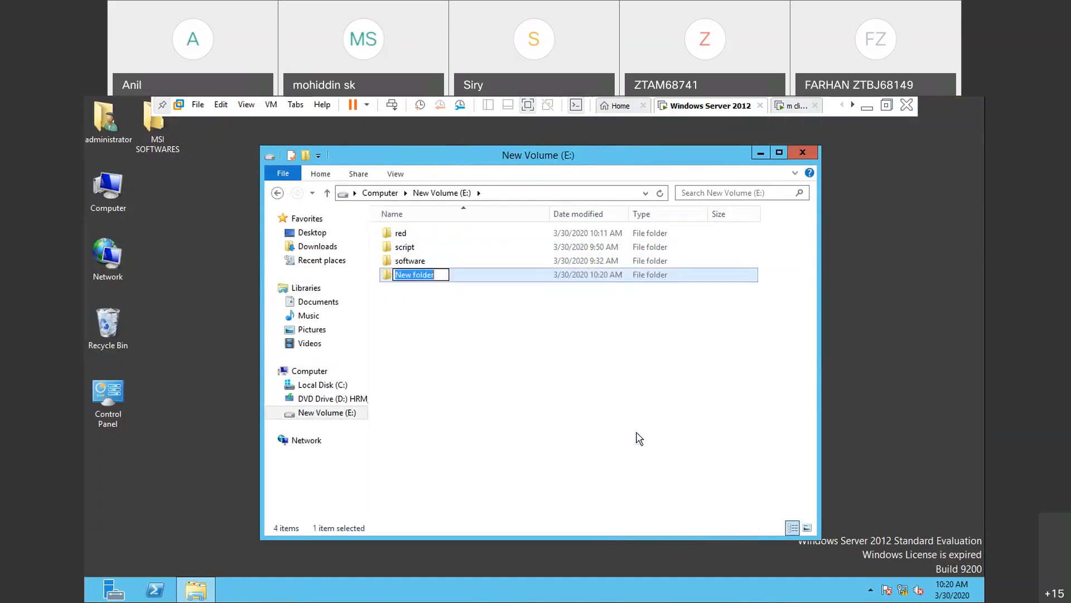
type("abc")
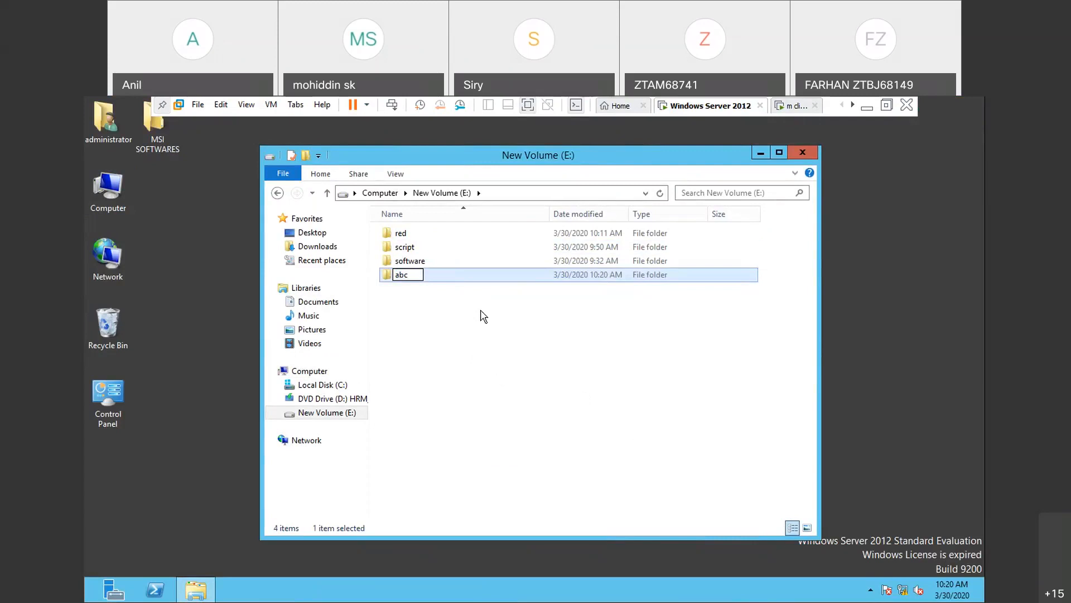
key("Return")
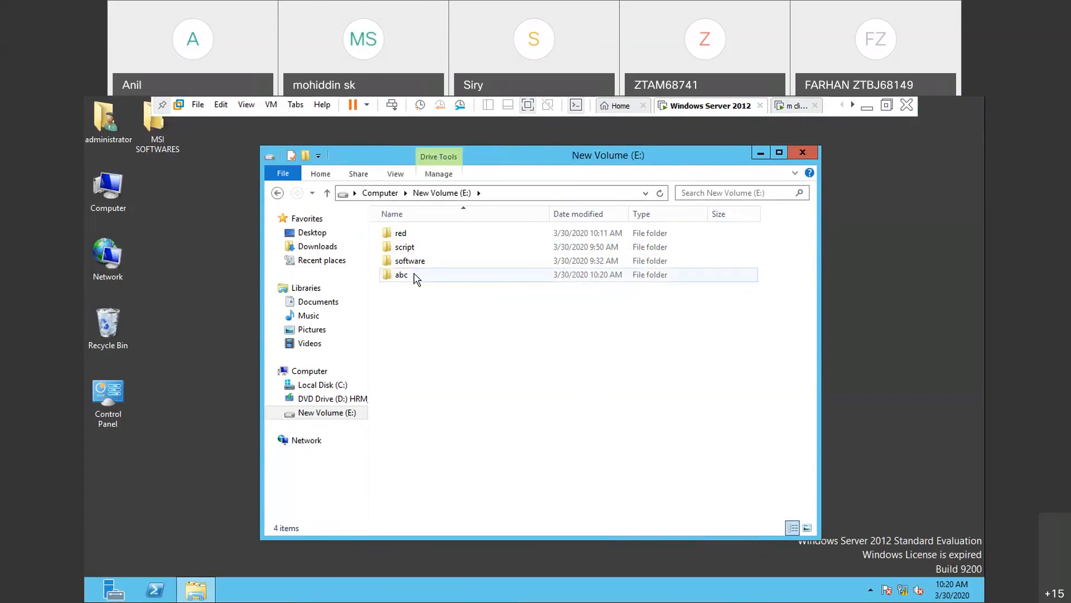
- Share the abc folder with Everyone at Read/Write permission and close the drive window
right_click(409, 279)
mouse_move(486, 332)
left_click(602, 346)
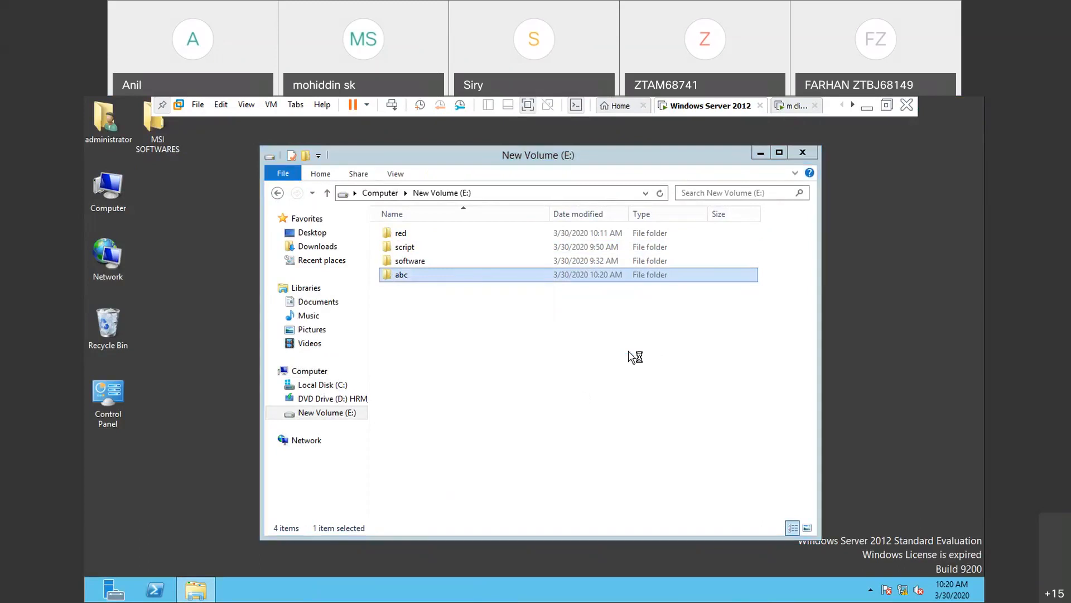
left_click(630, 306)
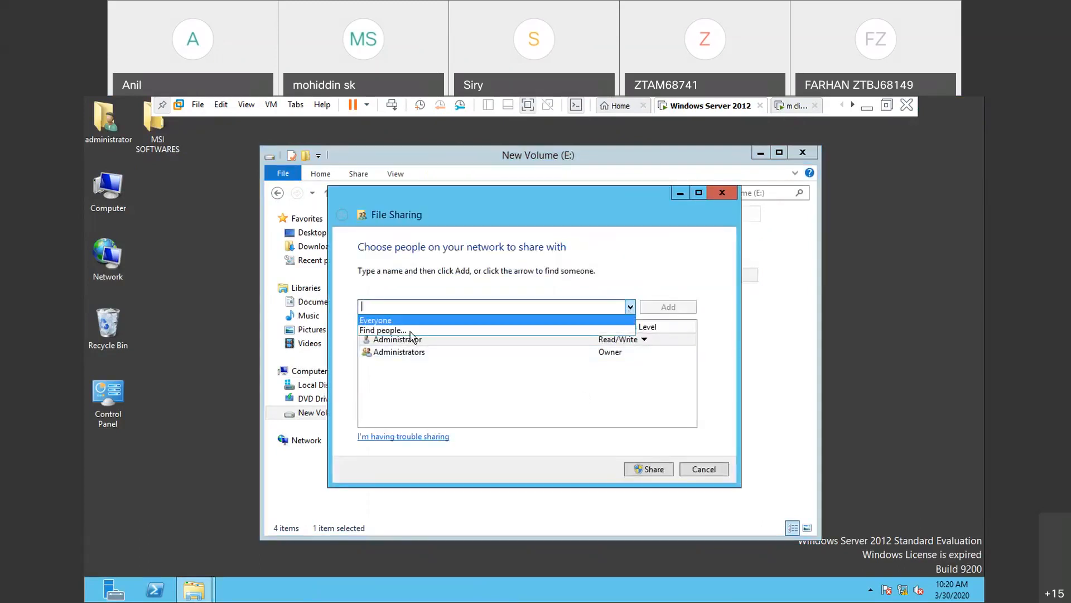
left_click(394, 319)
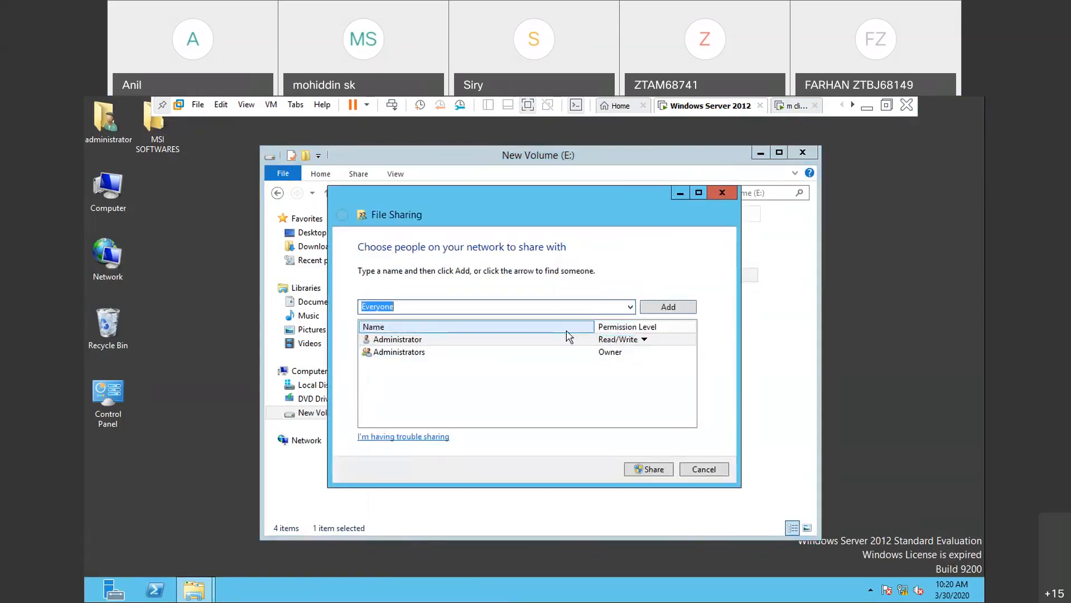
left_click(654, 311)
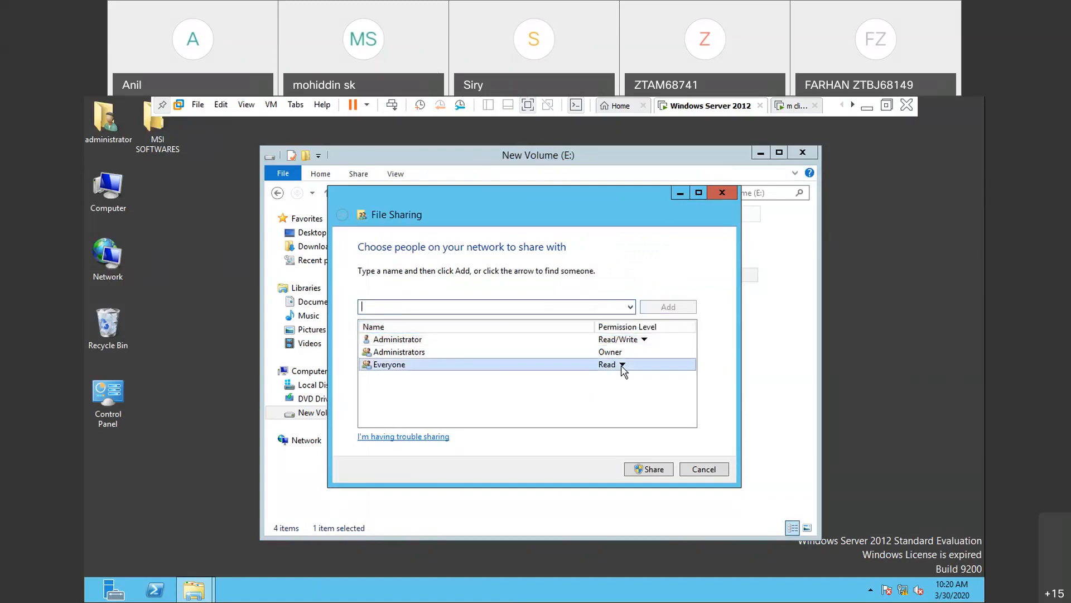
left_click(622, 365)
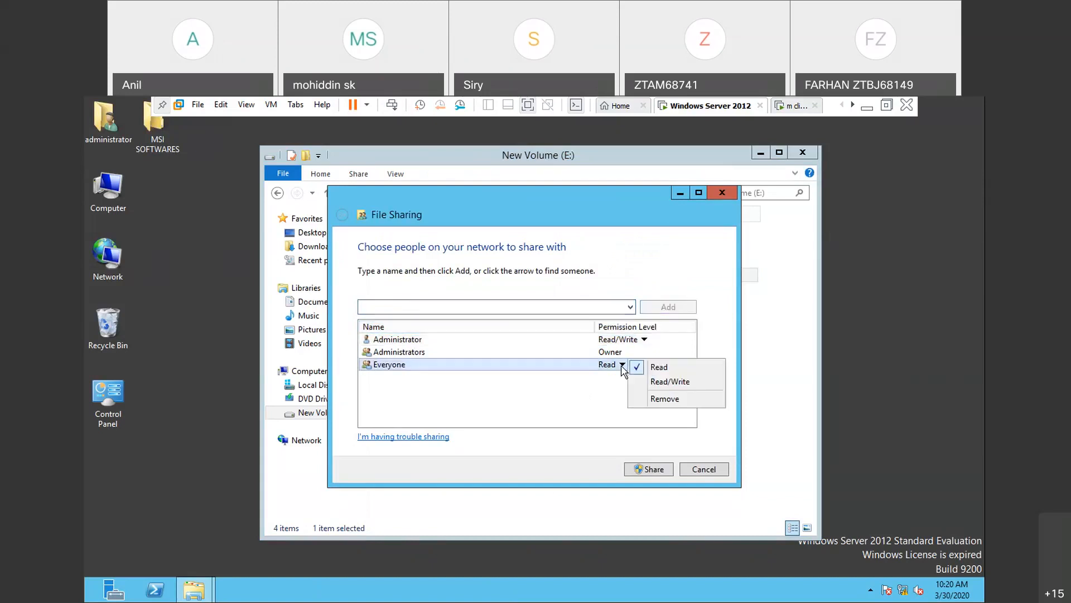
left_click(666, 384)
left_click(658, 472)
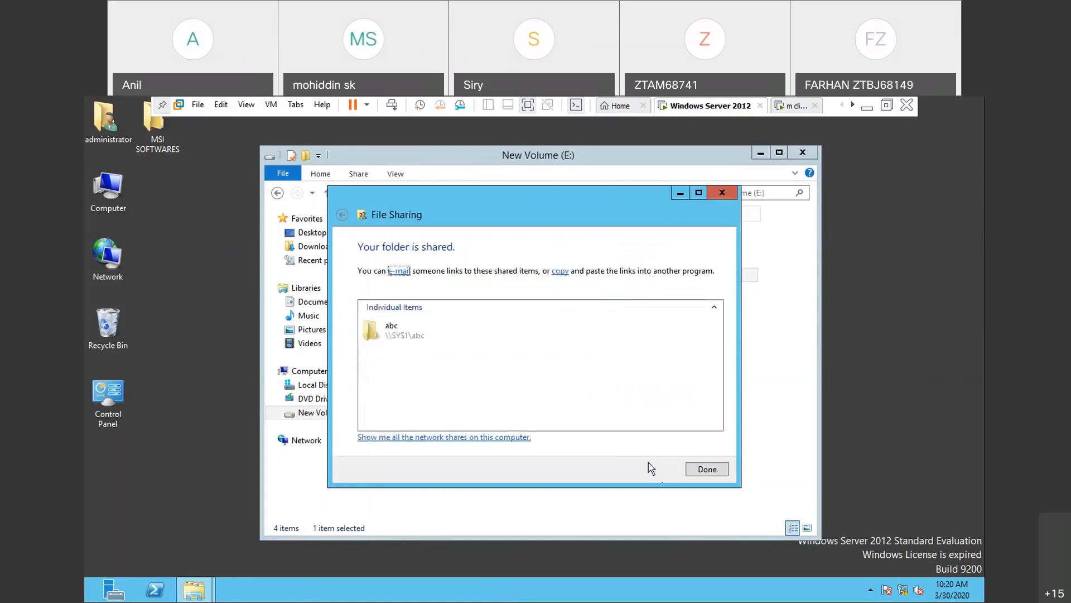
left_click(704, 471)
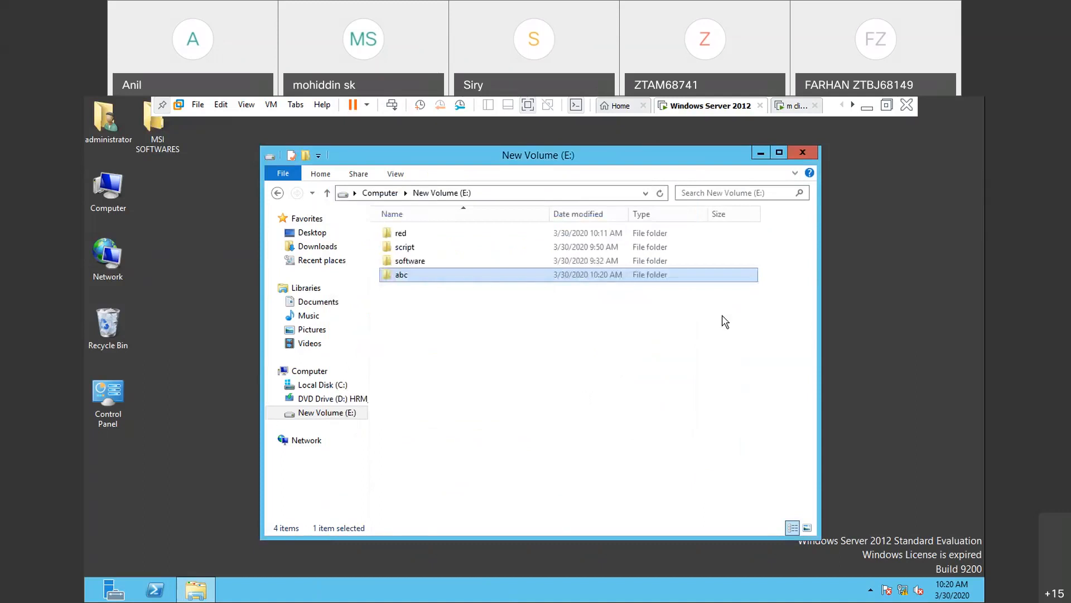
left_click(801, 154)
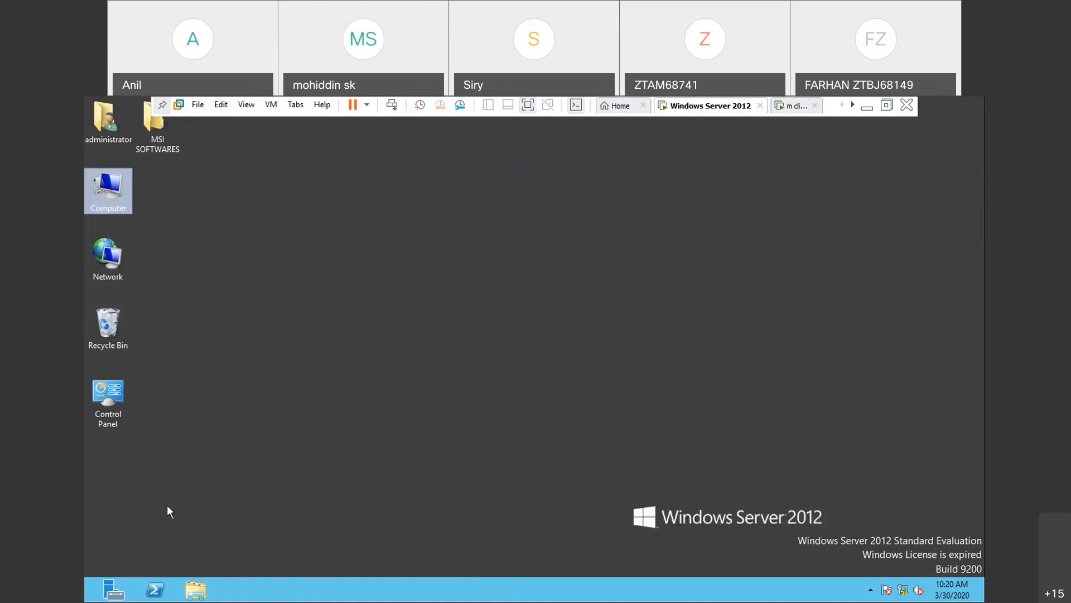
- Open Active Directory Users and Computers and start a new shared folder in the sales OU
left_click(108, 587)
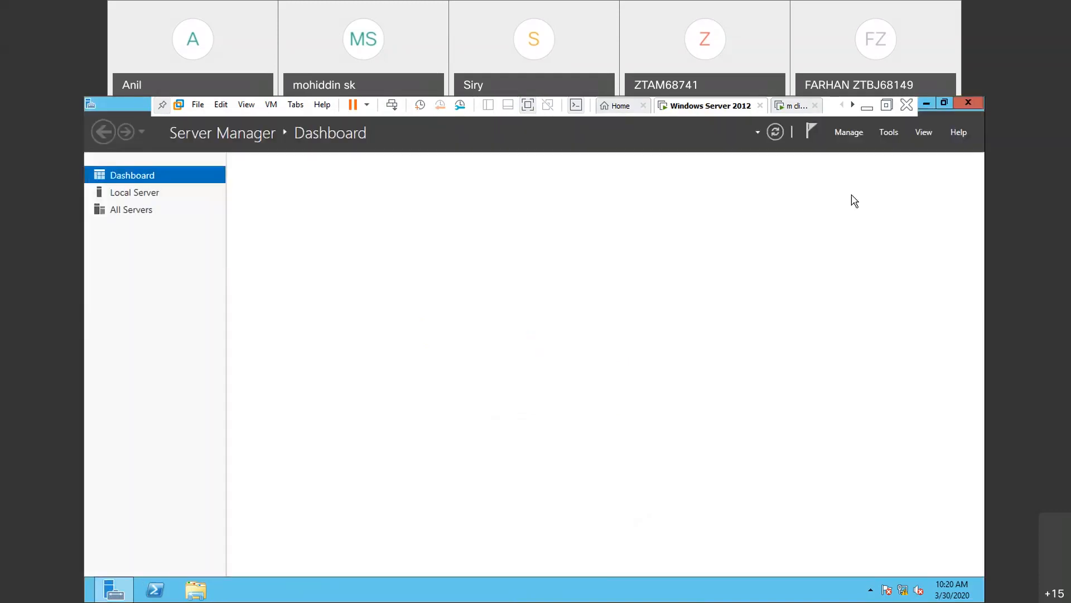
left_click(892, 135)
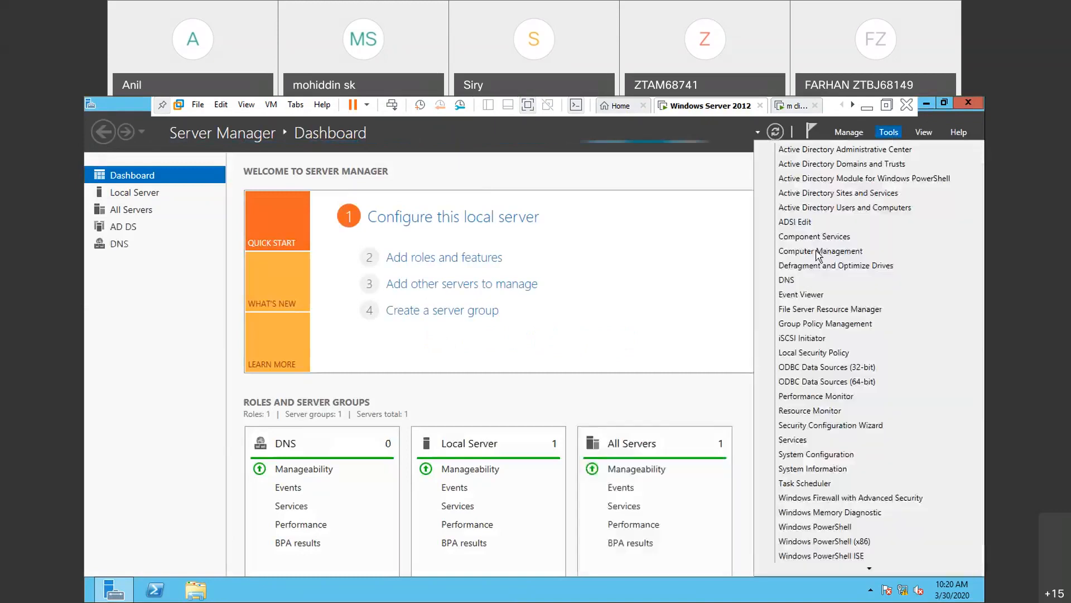
left_click(854, 207)
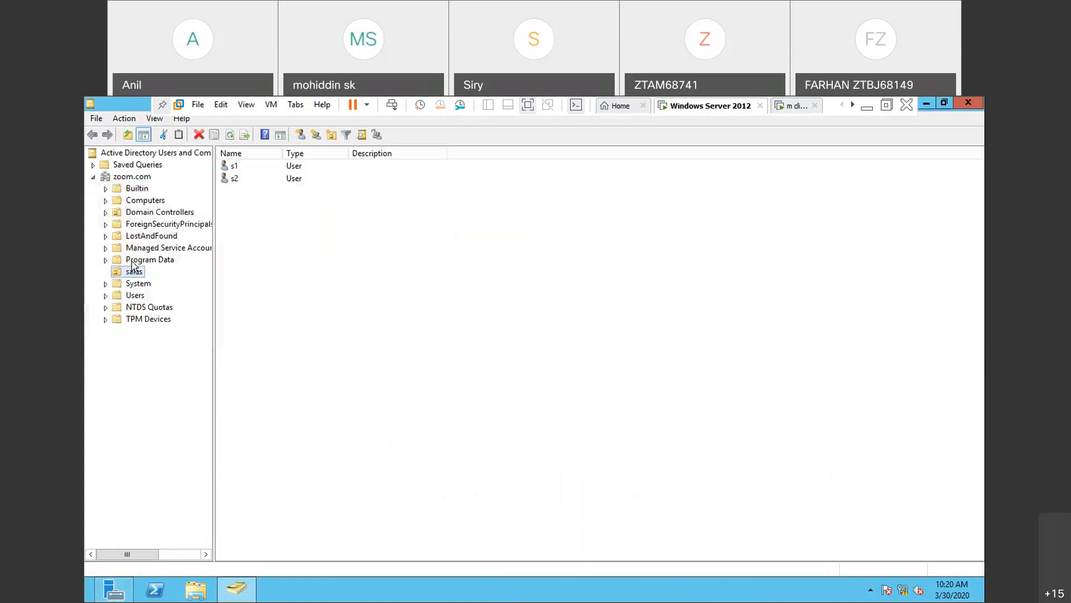
right_click(137, 275)
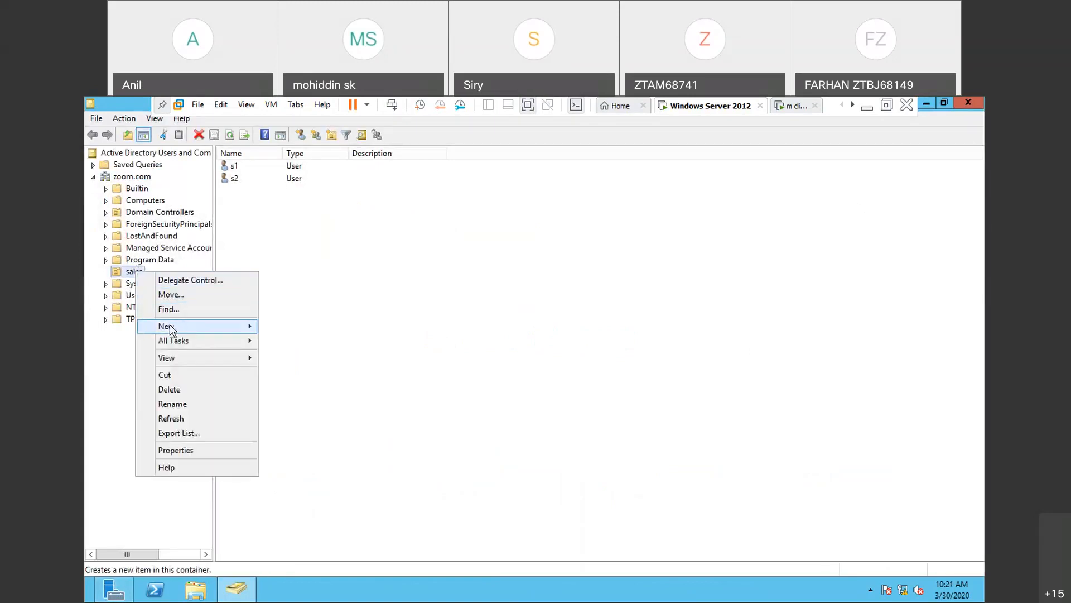
mouse_move(171, 330)
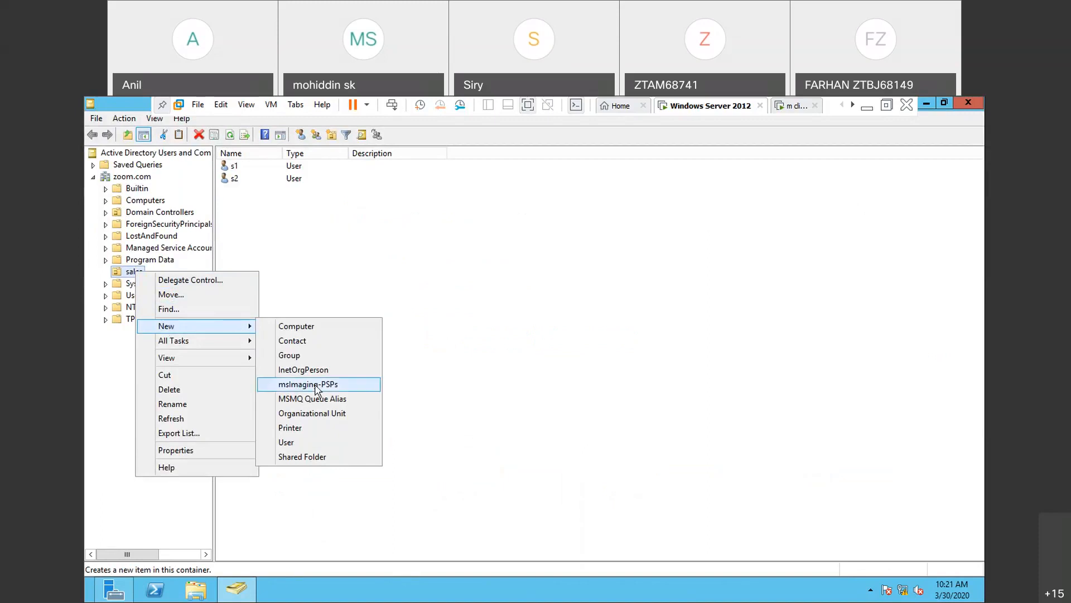
left_click(298, 458)
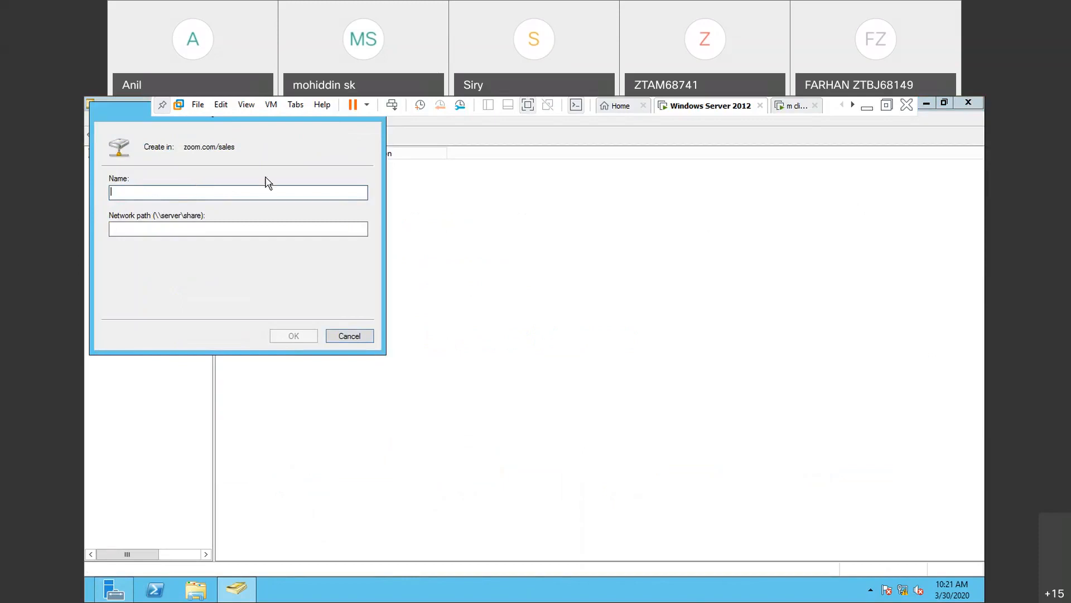
- Scroll up through the Notepad notes to the ADUC shared folder instructions, then return to the server VM
left_click(866, 111)
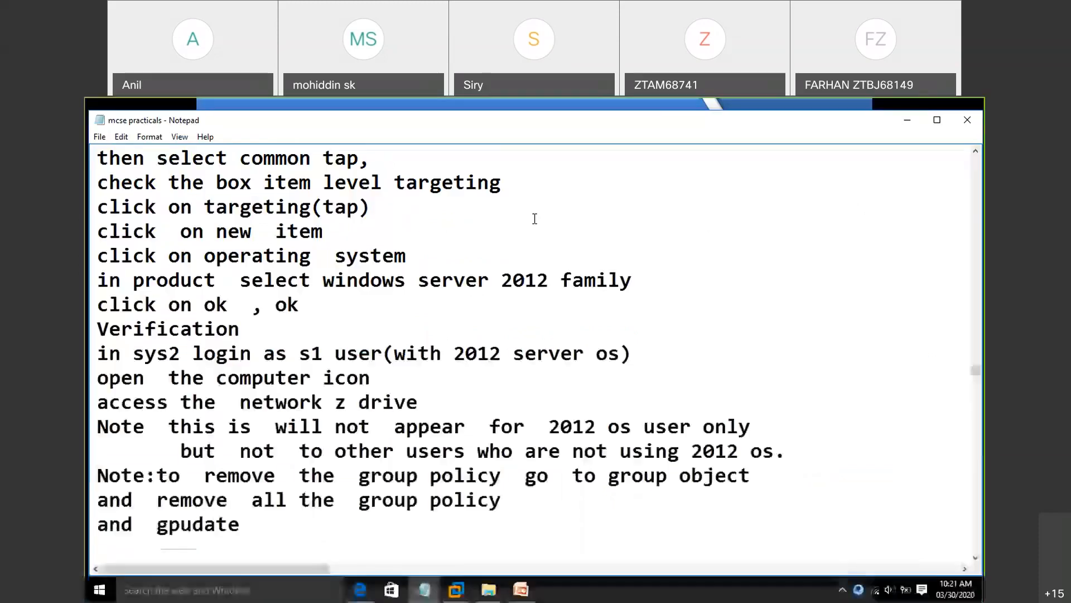
left_click(564, 194)
key("Up")
key("Up")
key("Up")
key("Up")
key("Up")
key("Up")
key("Up")
key("Up")
key("Up")
key("Up")
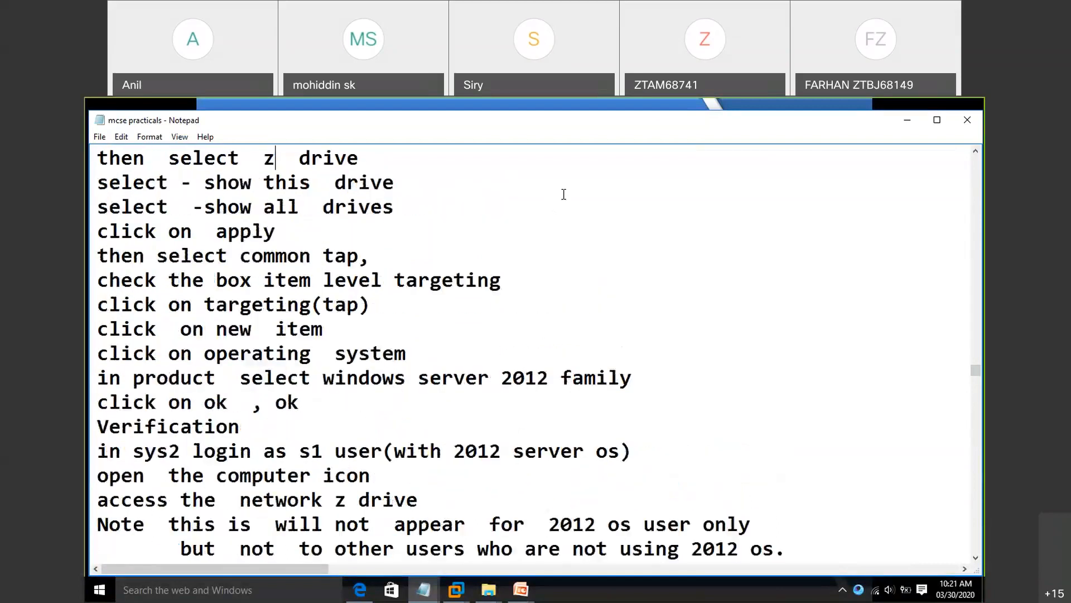
key("Up")
key("Up")
key("Up")
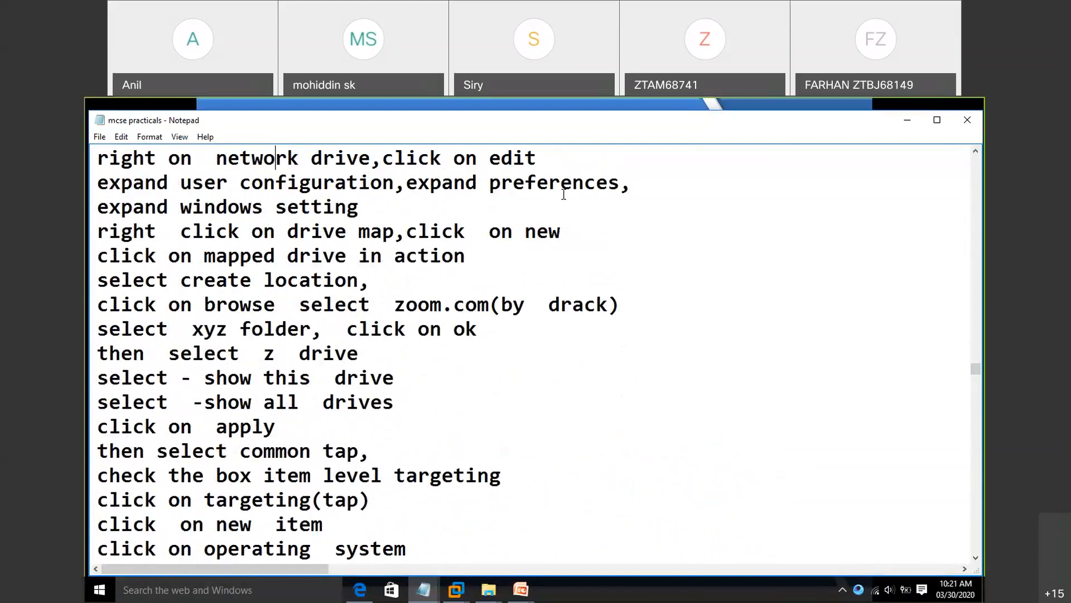
key("Up")
key("Up")
key("Up")
key("Up")
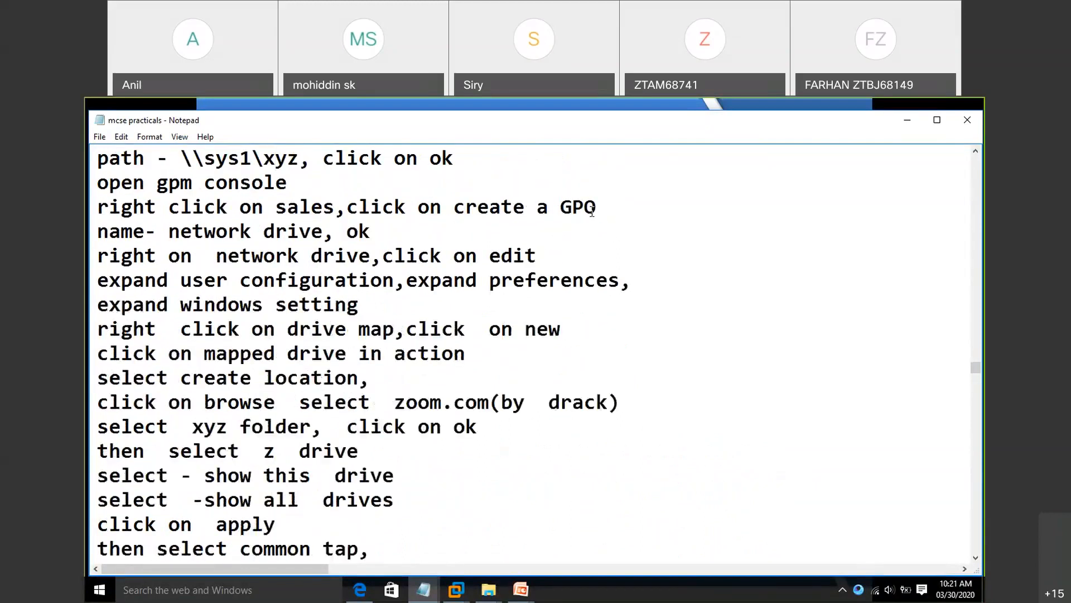
key("Up")
key("Up")
key("Up")
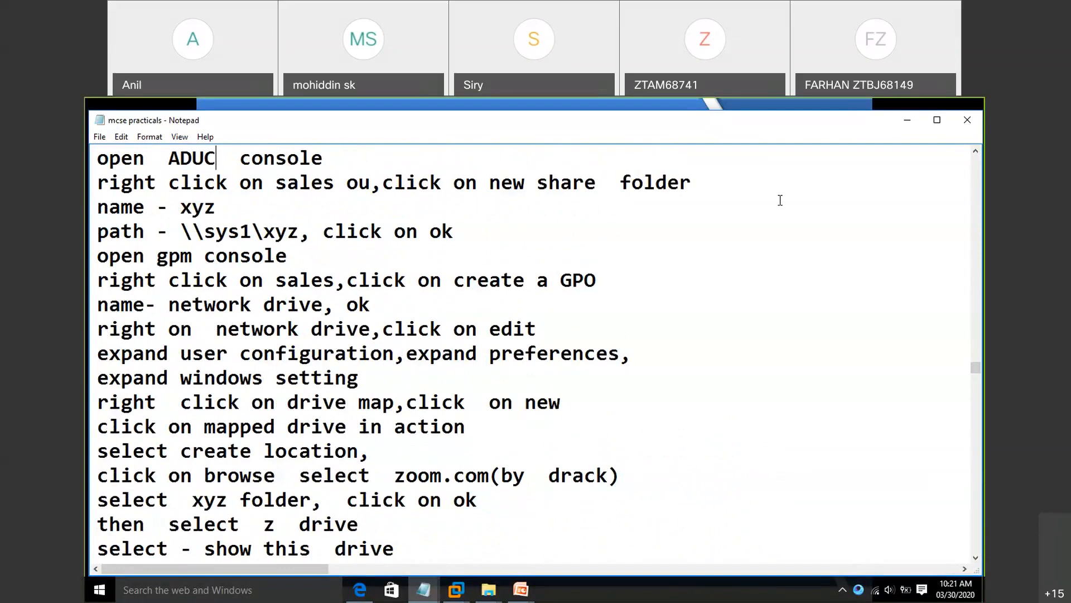
left_click(458, 586)
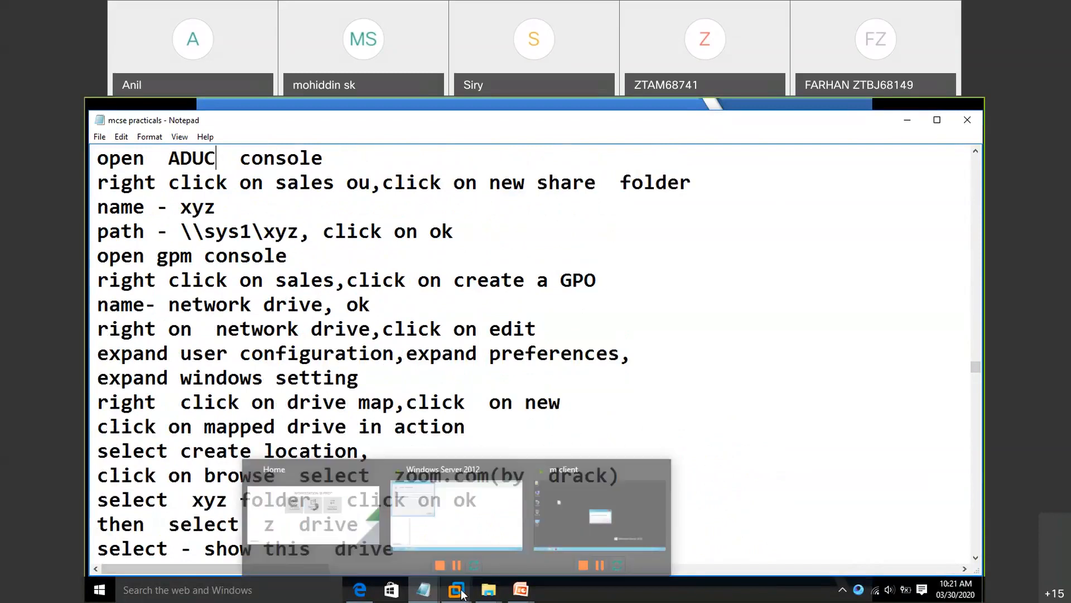
left_click(474, 518)
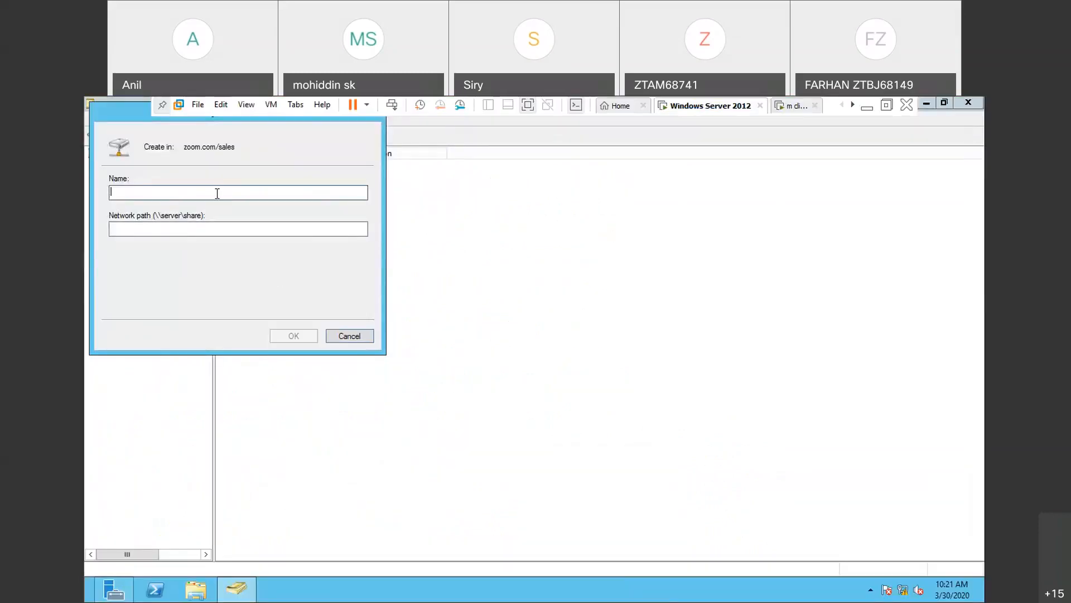
- Create the shared folder named abc with network path \\sys1\abc in the sales OU
type("abc")
left_click(157, 225)
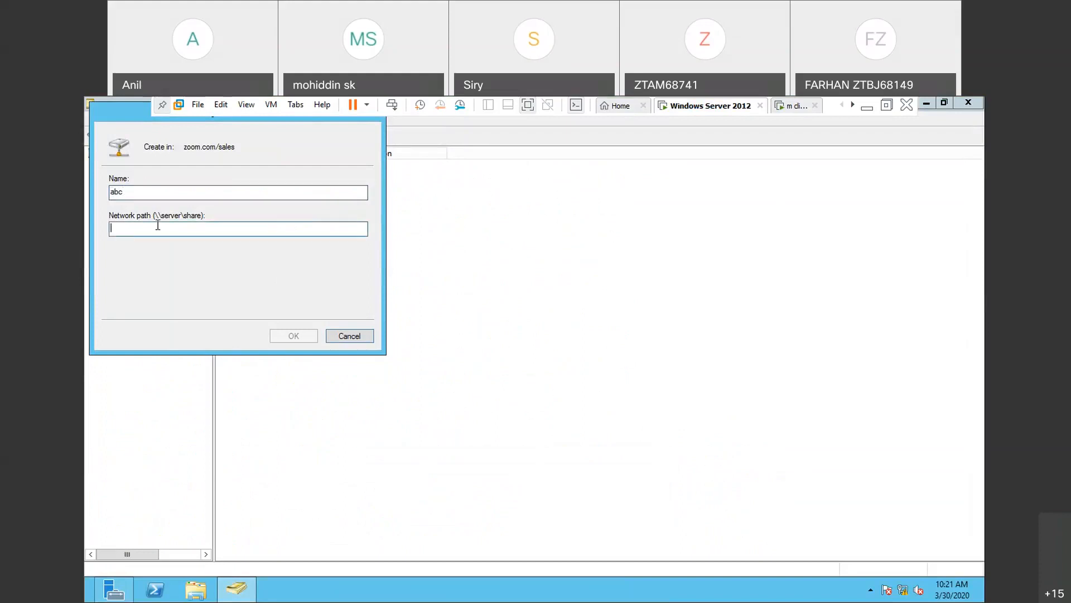
type("\\\\sys1\\abc")
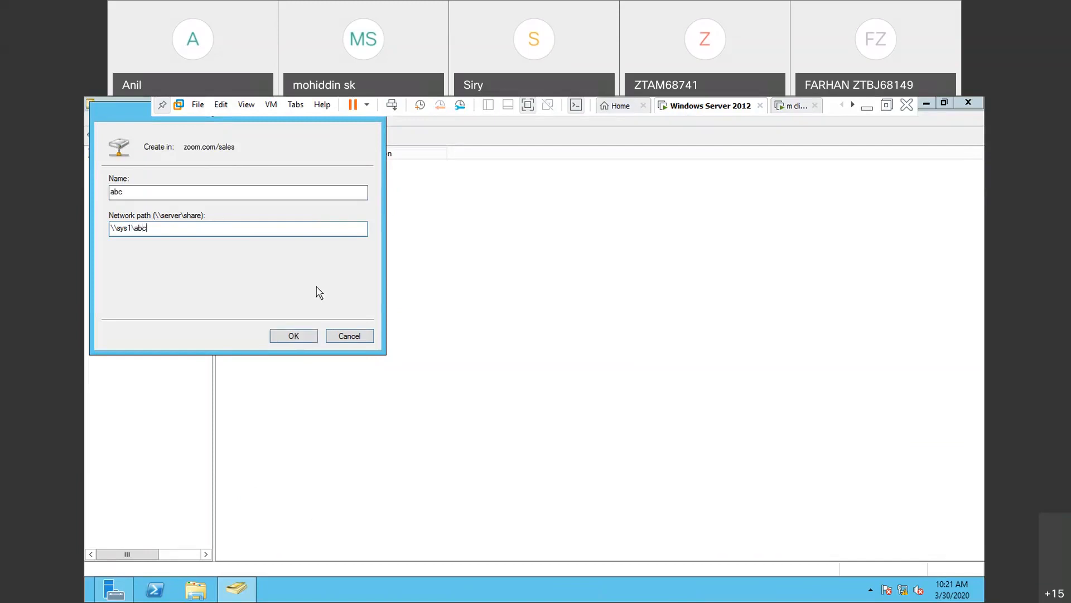
left_click(867, 111)
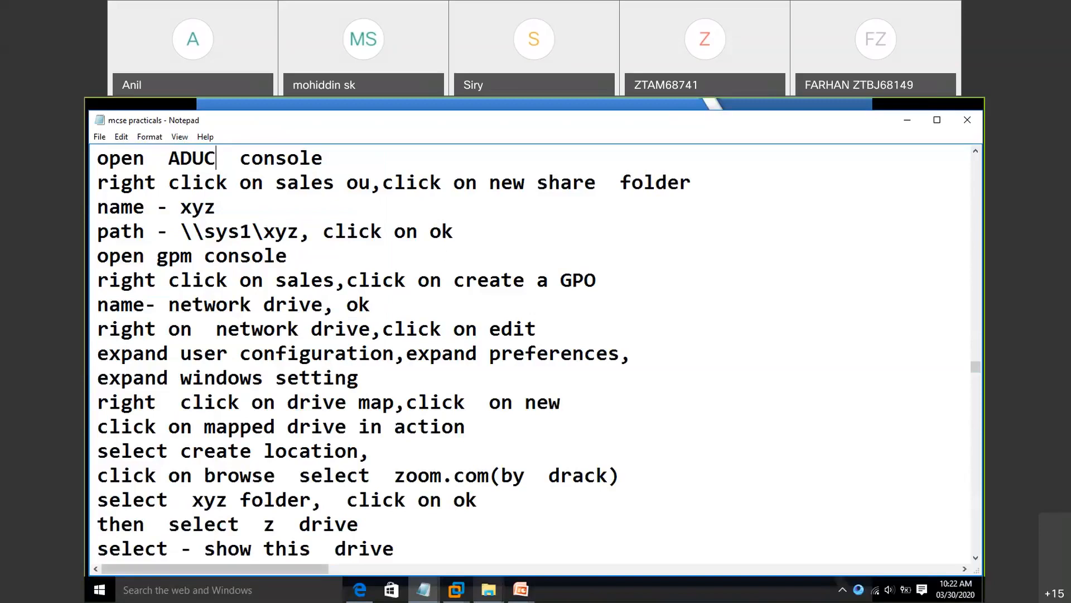
mouse_move(457, 589)
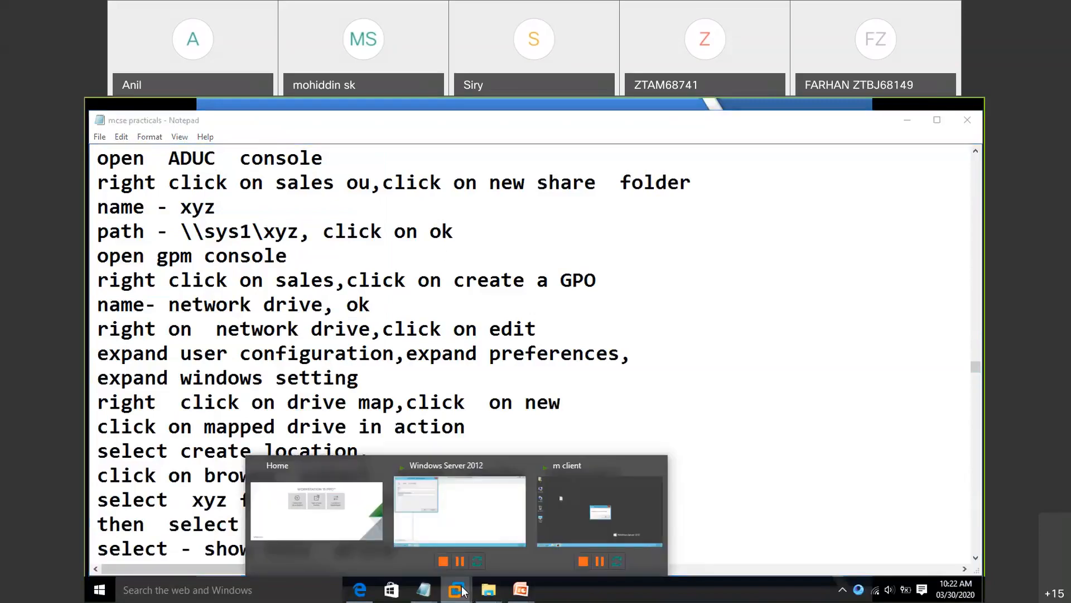
left_click(457, 540)
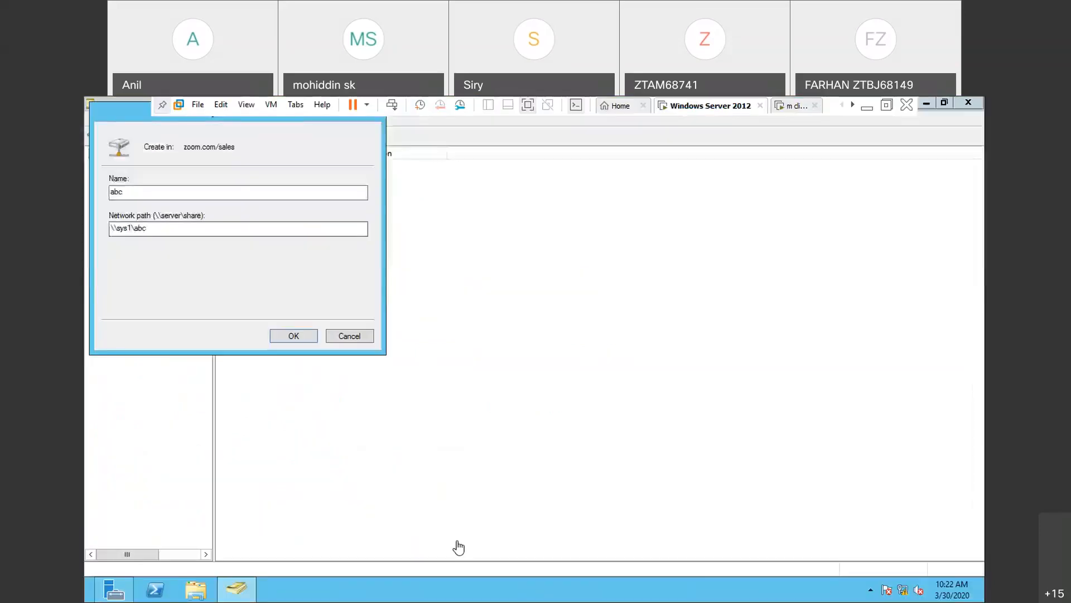
left_click(294, 337)
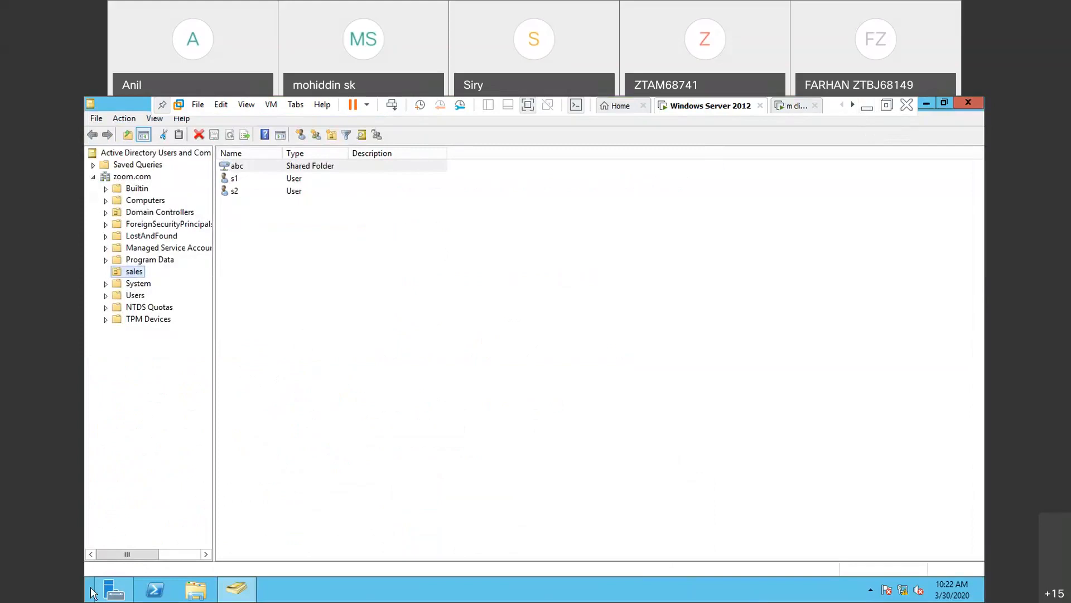
- Open Group Policy Management and create a GPO named create tne n/w linked to the sales OU
left_click(109, 599)
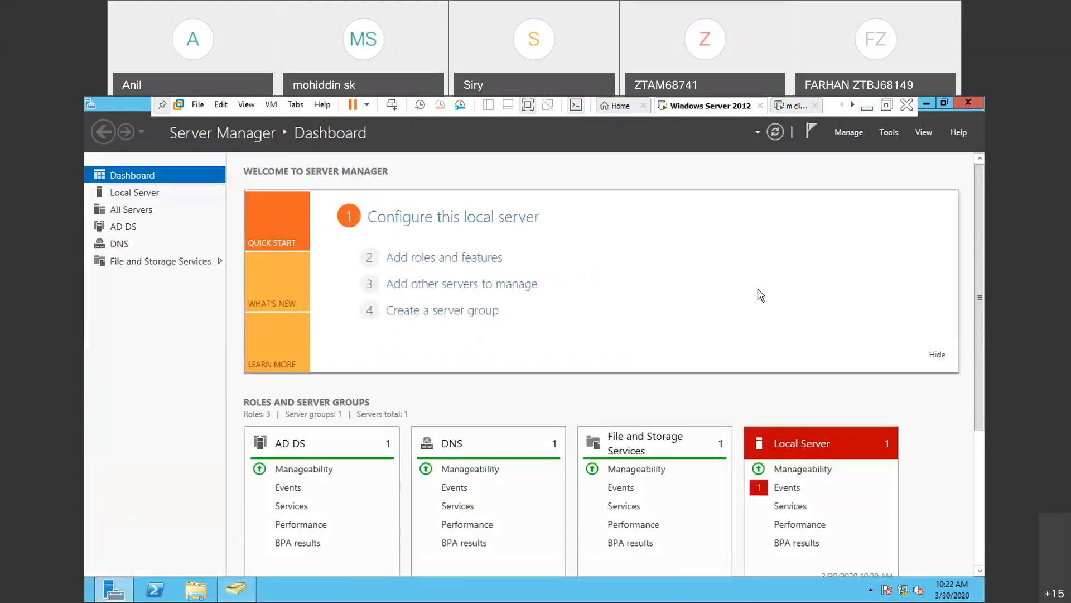
left_click(889, 134)
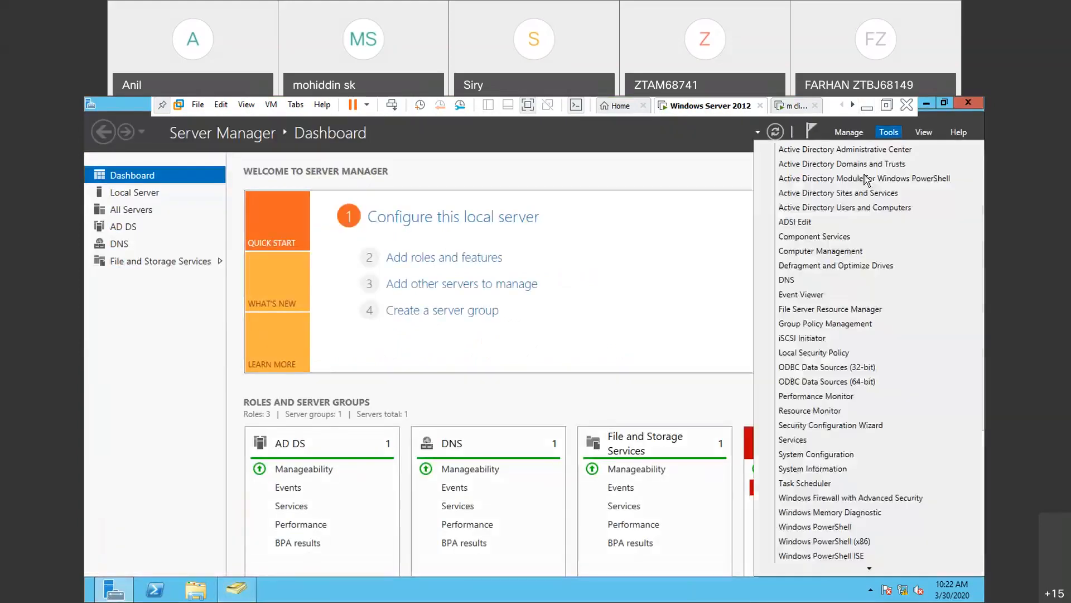
left_click(824, 324)
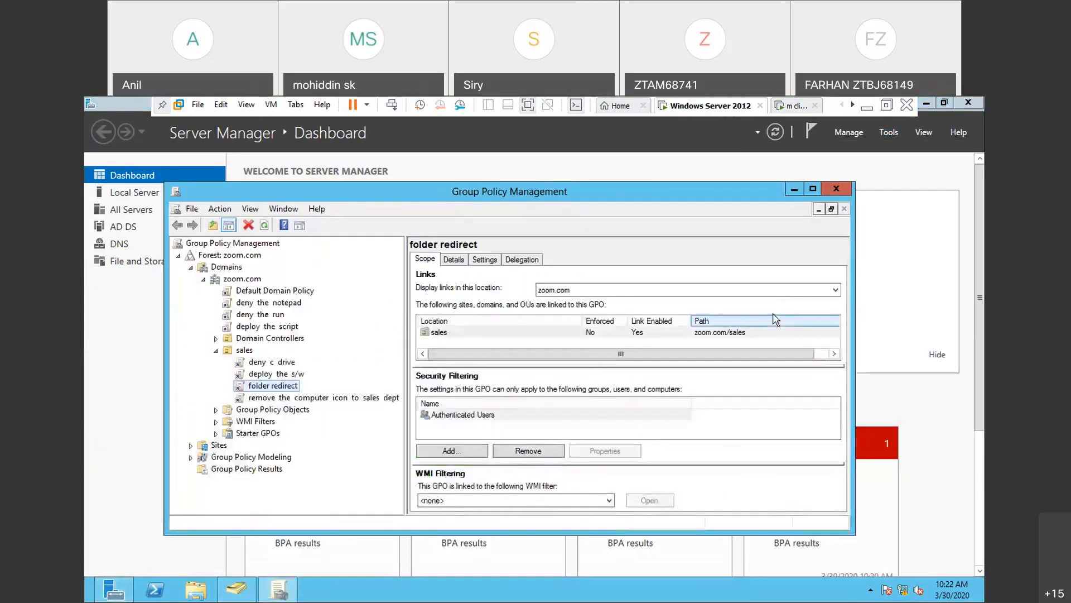
left_click(244, 350)
right_click(246, 354)
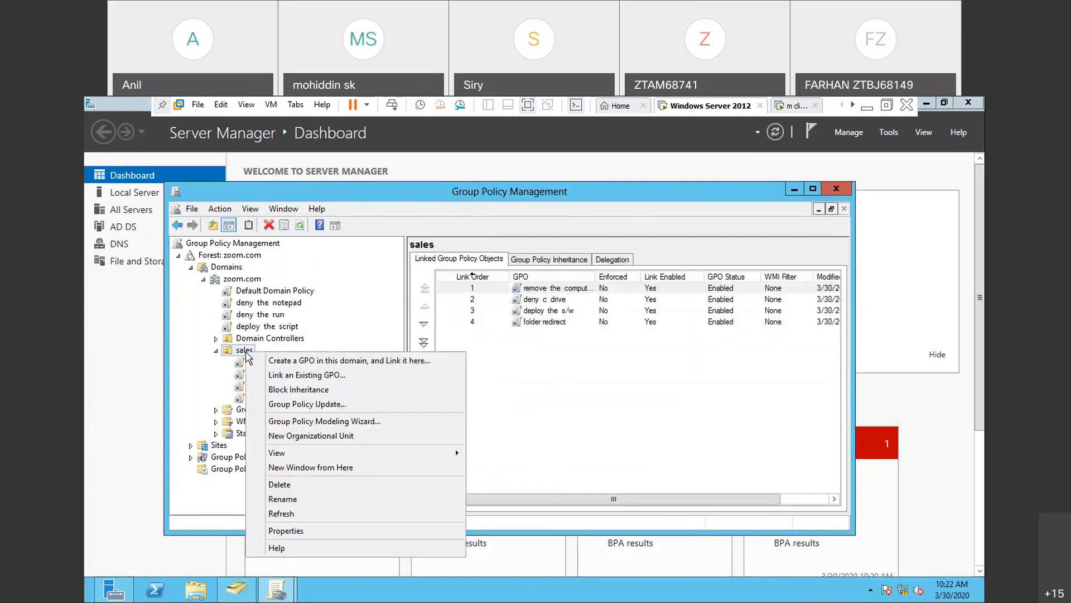
left_click(322, 363)
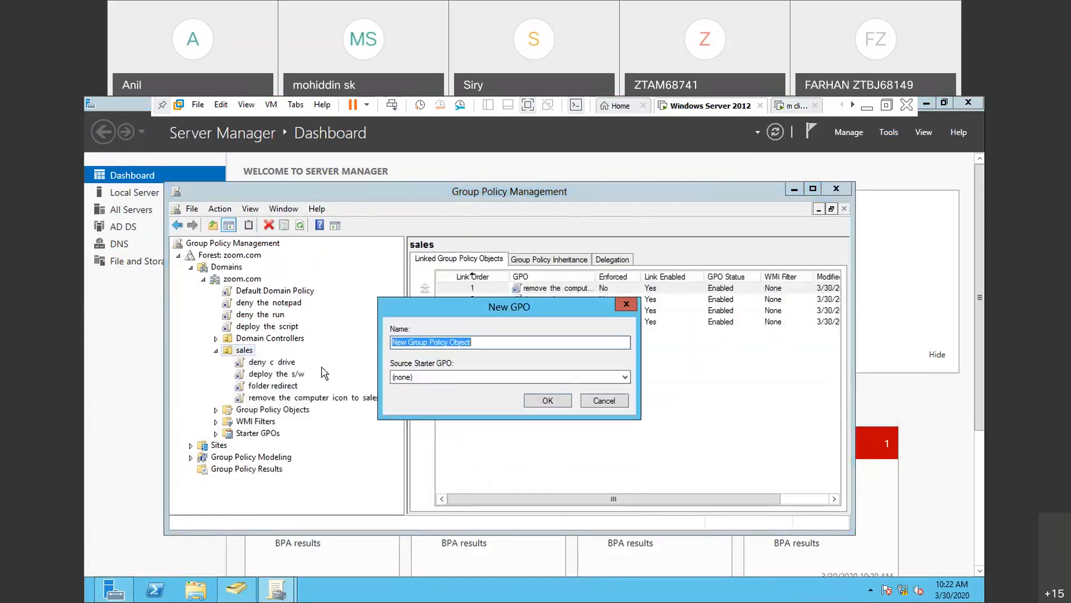
type("cre")
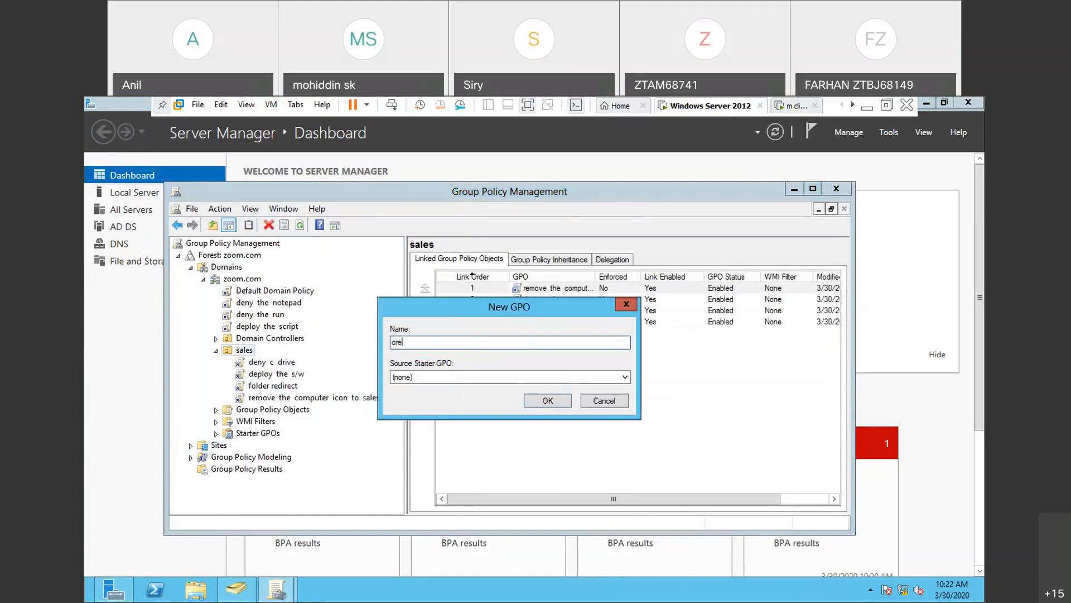
type("ate tne n/w")
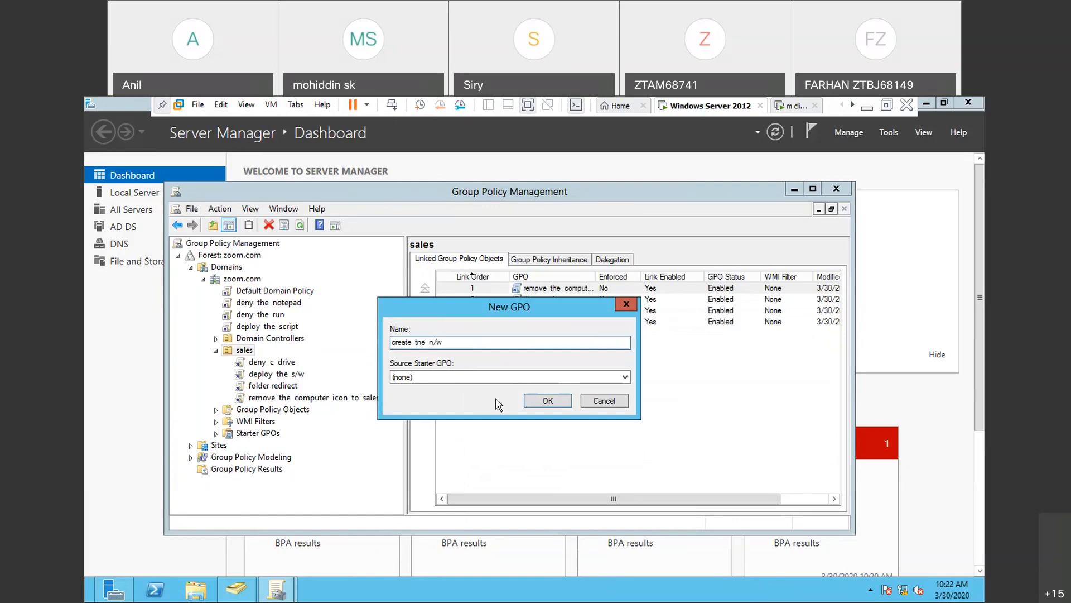
left_click(558, 401)
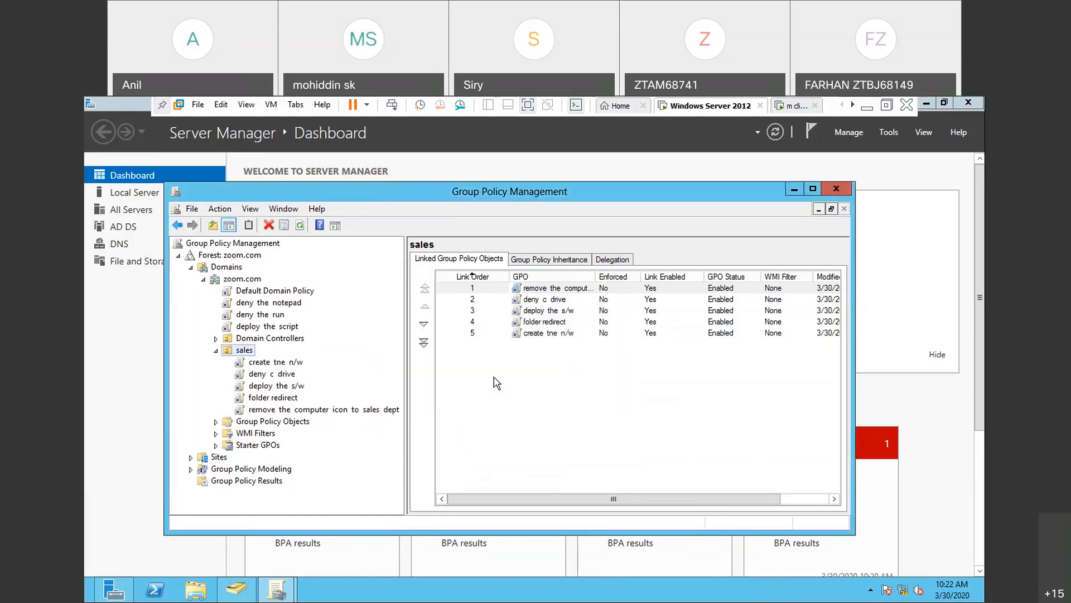
- Edit the create tne n/w GPO and expand User Configuration's Policies, Windows Settings and Administrative Templates
left_click(287, 363)
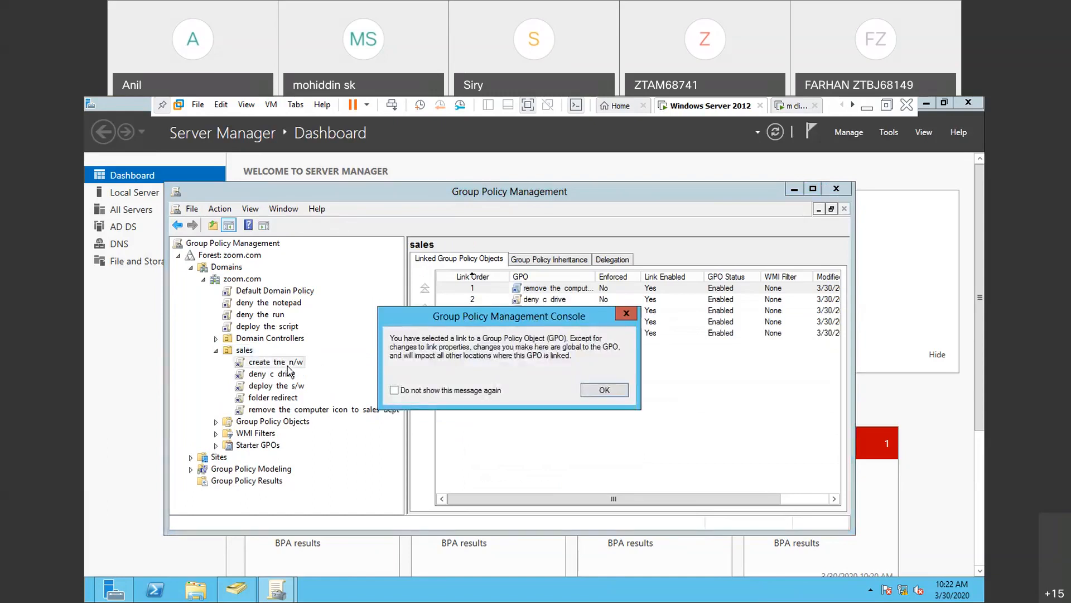
left_click(626, 314)
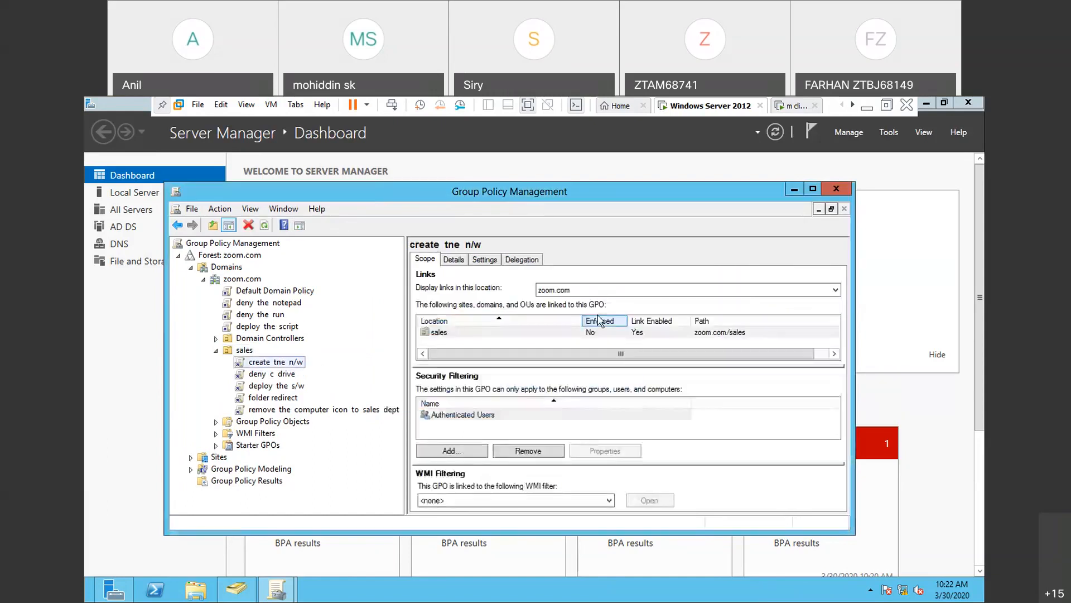
right_click(289, 366)
left_click(304, 373)
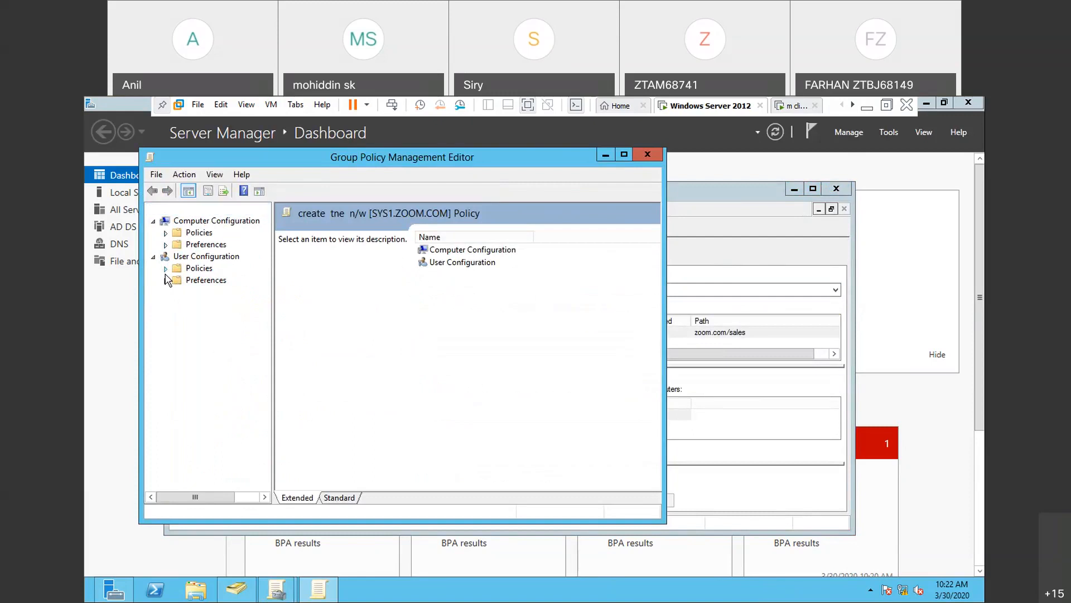
left_click(165, 268)
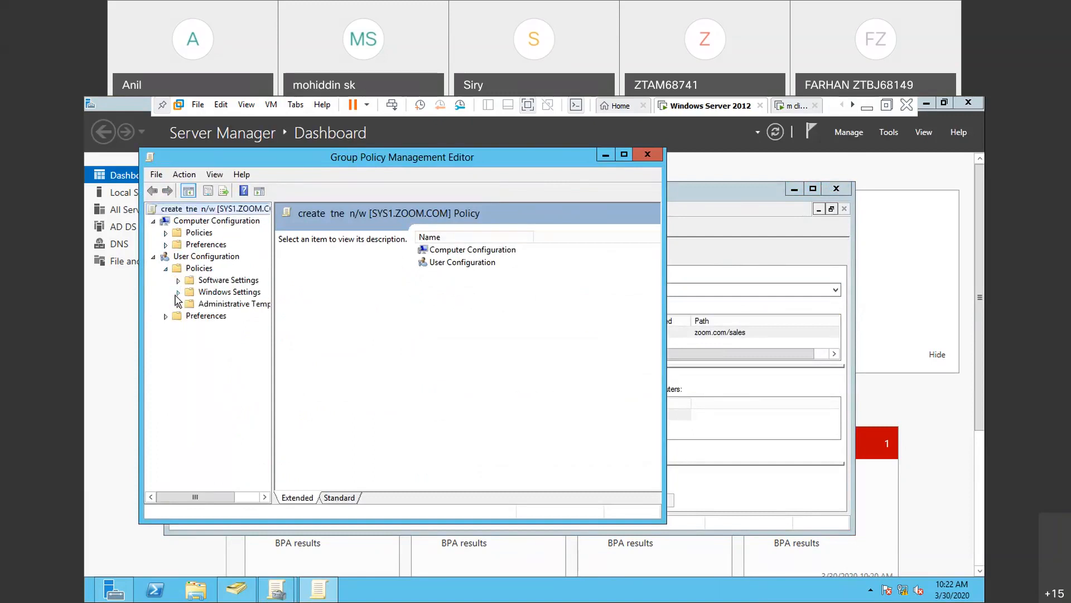
left_click(177, 293)
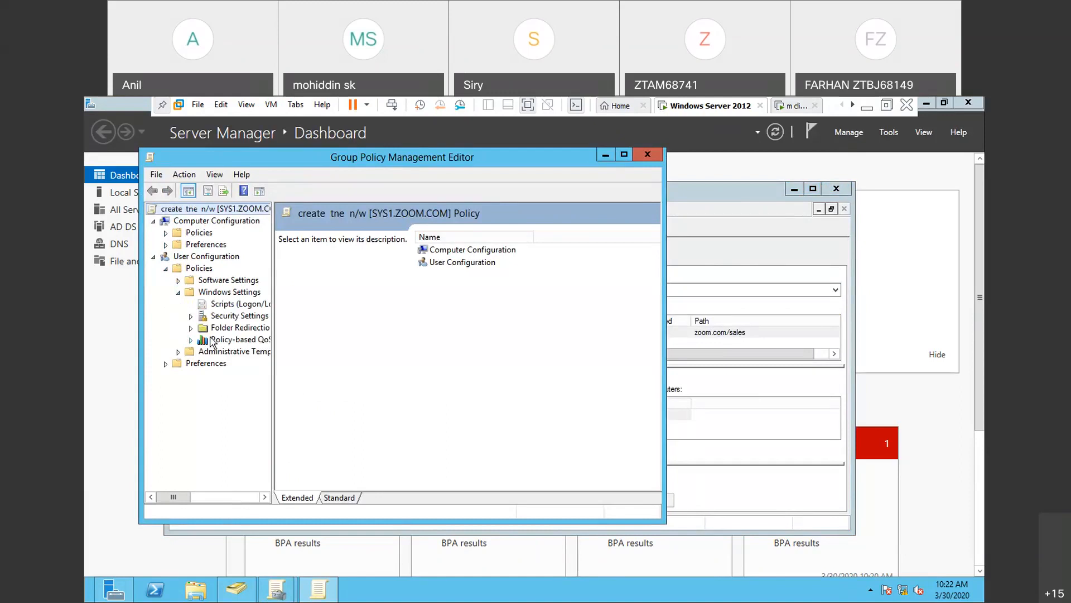
left_click(177, 352)
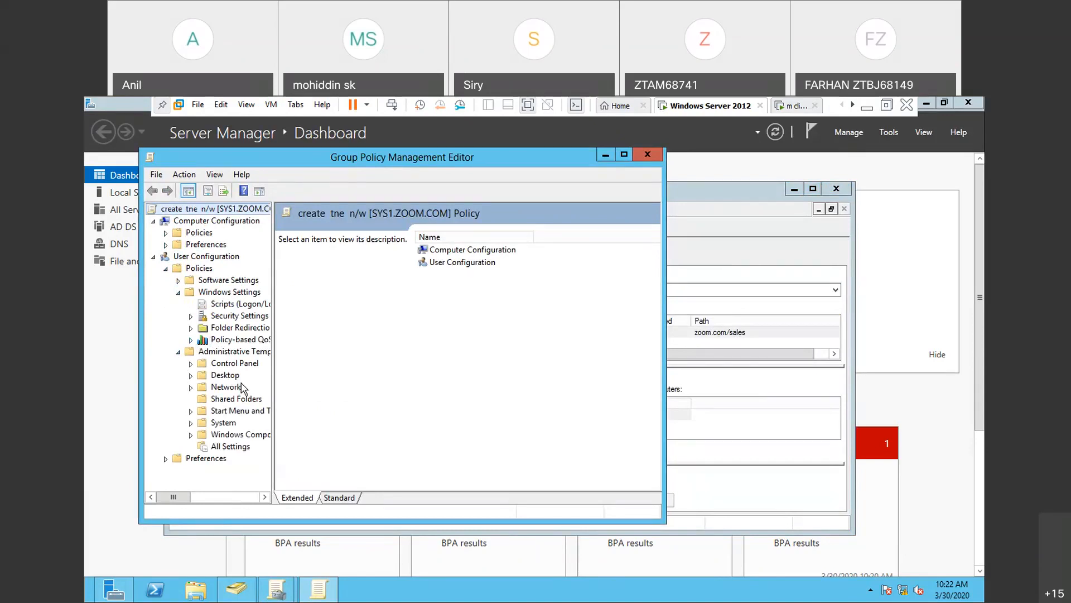
- Check the Notepad notes for the mapped-drive instructions and return to the server VM
left_click(867, 109)
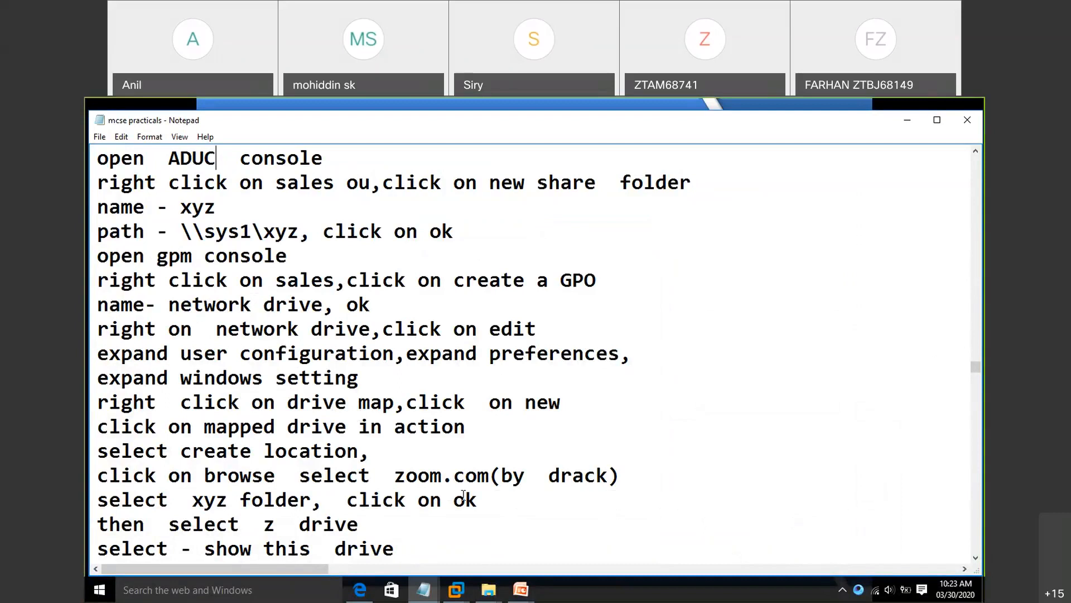
left_click(456, 590)
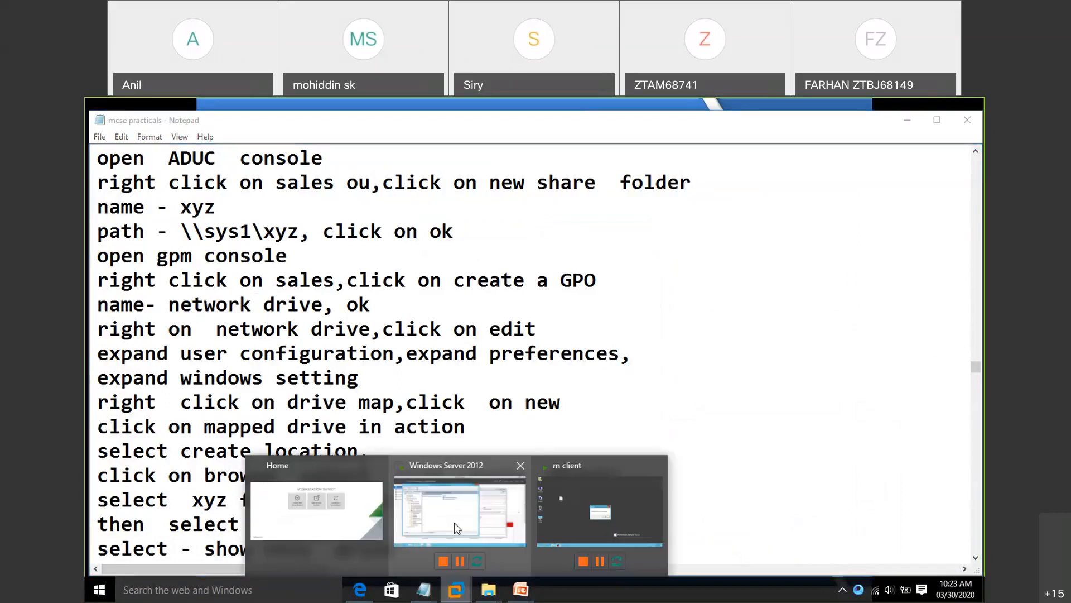
left_click(454, 523)
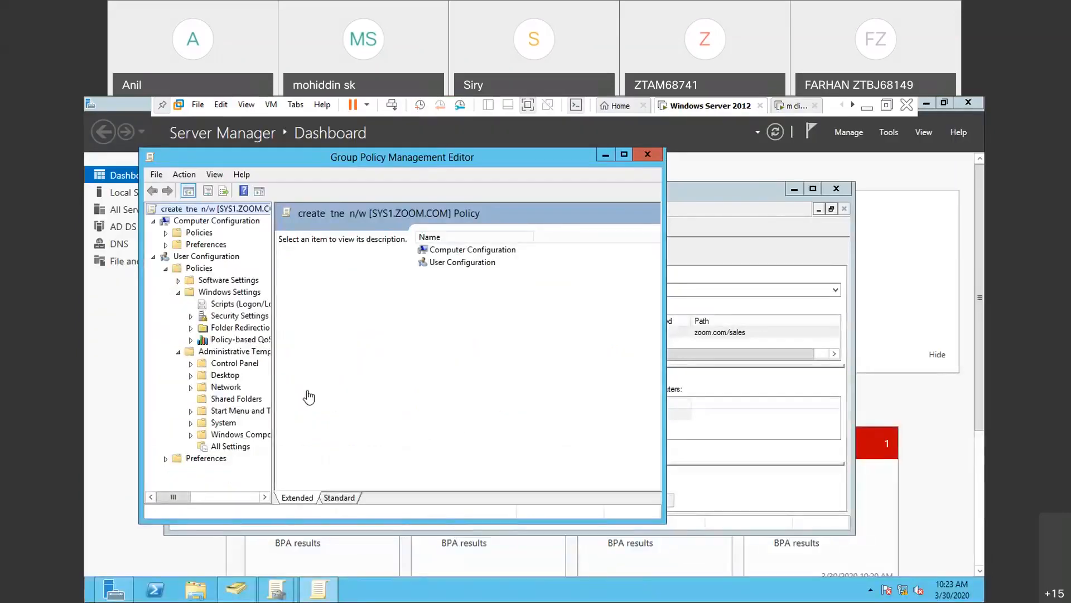
- Browse the Windows Settings subtree under User Configuration Policies, widening the tree pane and expanding then collapsing its folders
left_click(226, 292)
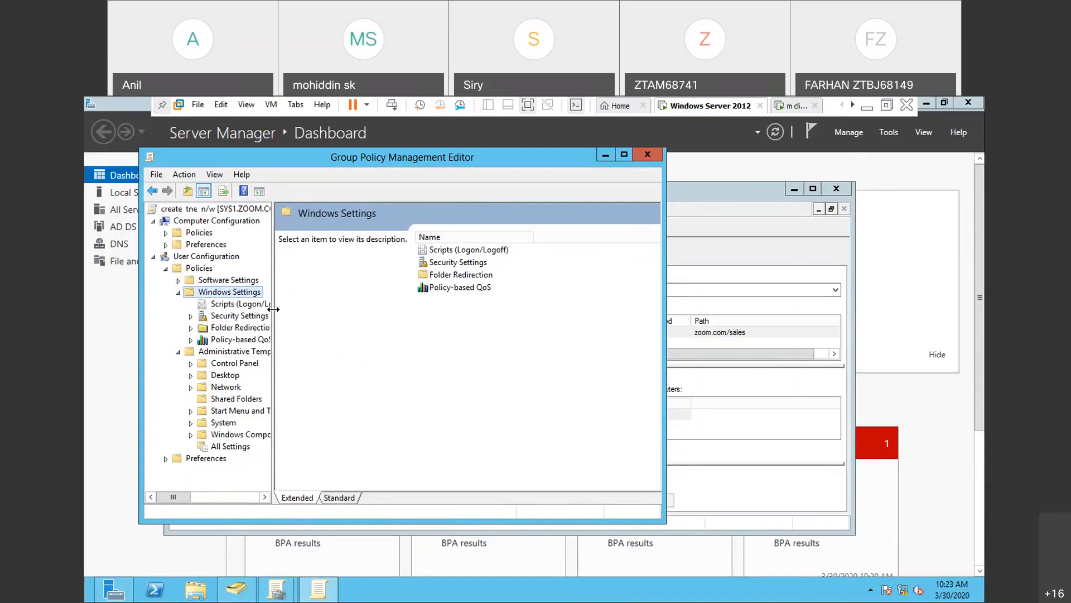
left_click_drag(273, 309, 313, 310)
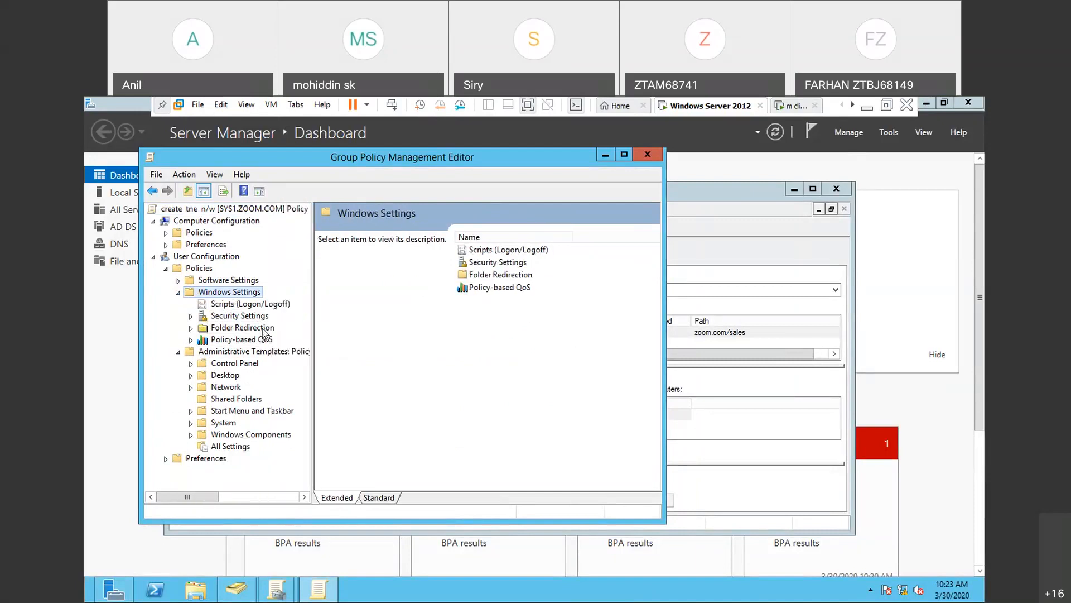
left_click(191, 318)
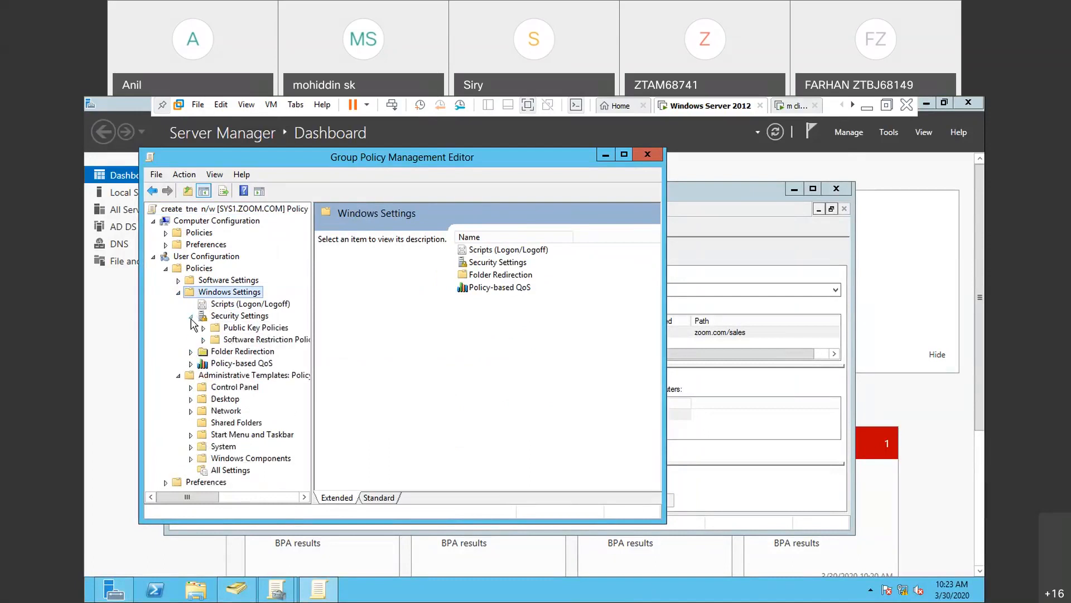
left_click(191, 353)
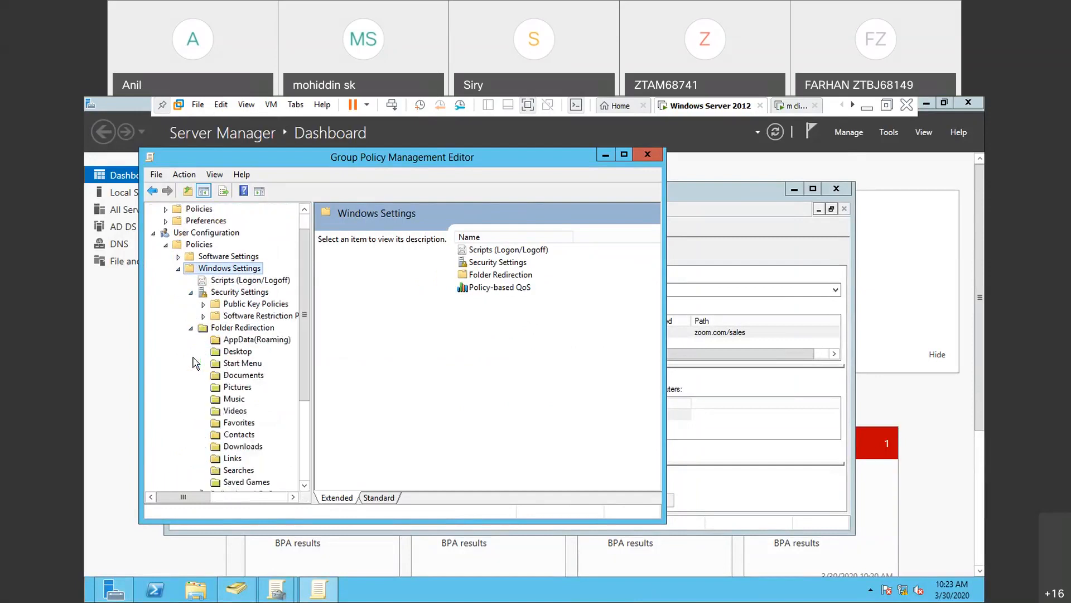
left_click(191, 328)
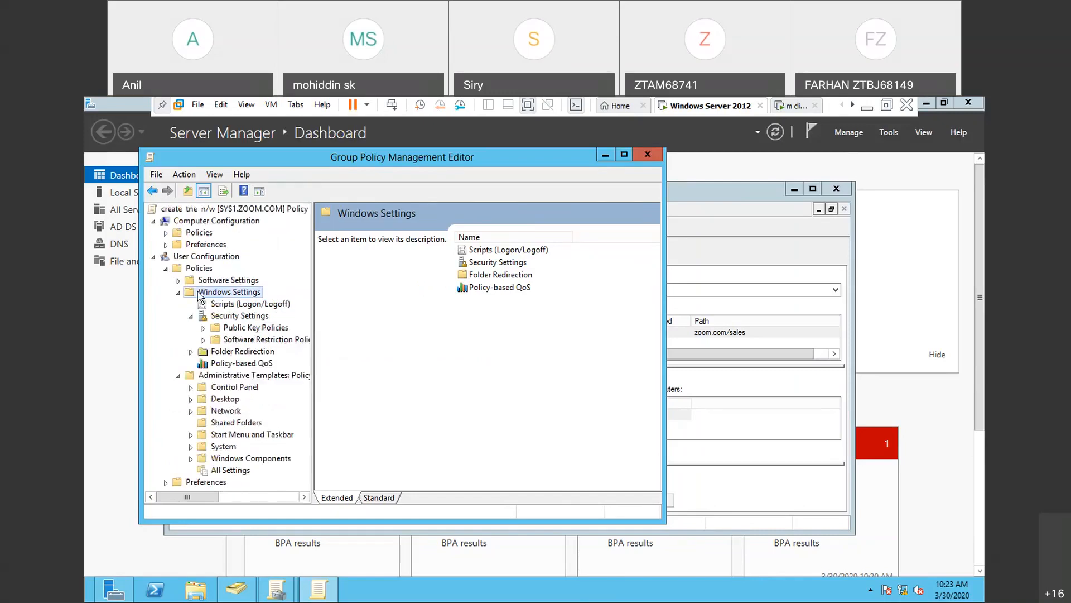
double_click(197, 292)
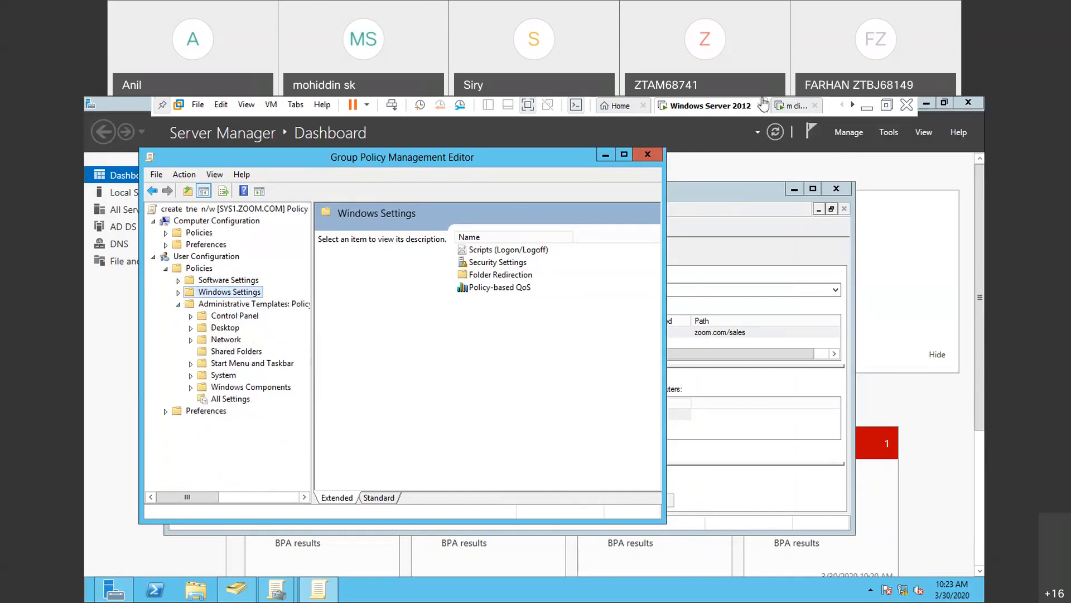
left_click(867, 110)
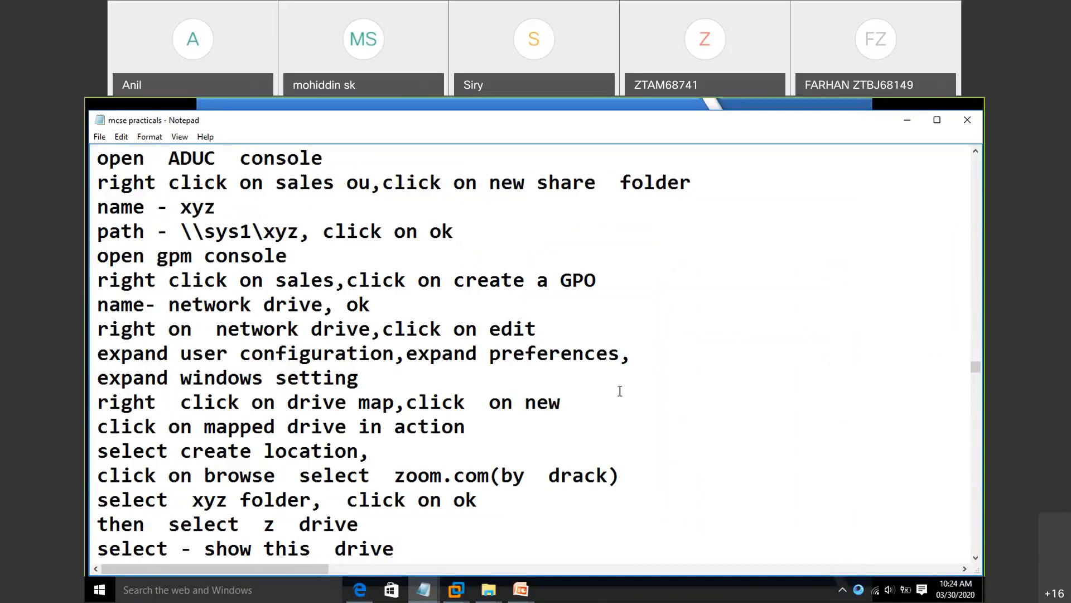
left_click(908, 119)
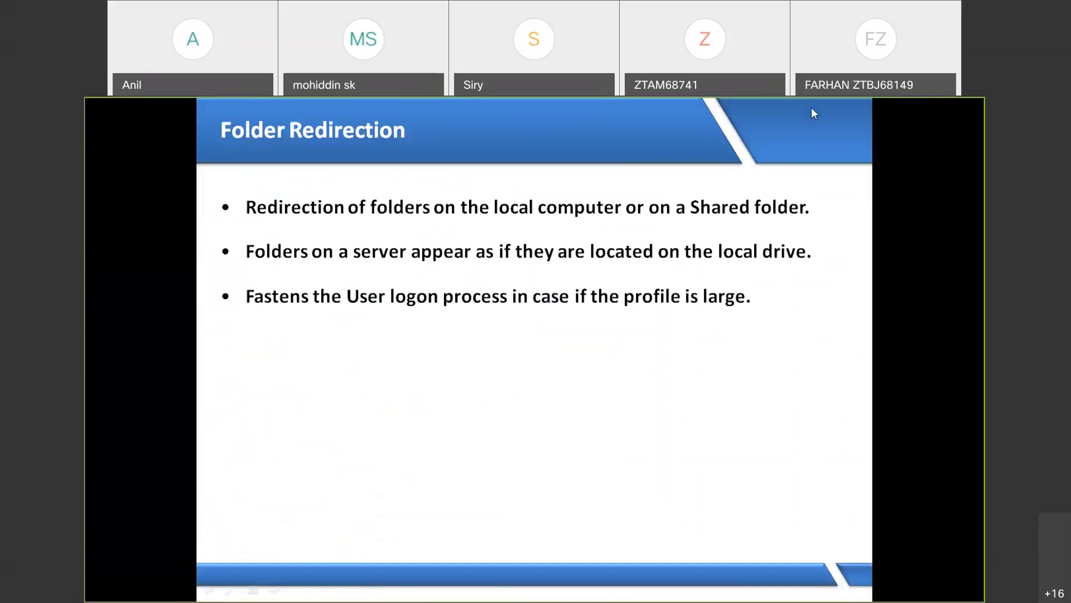
key("Escape")
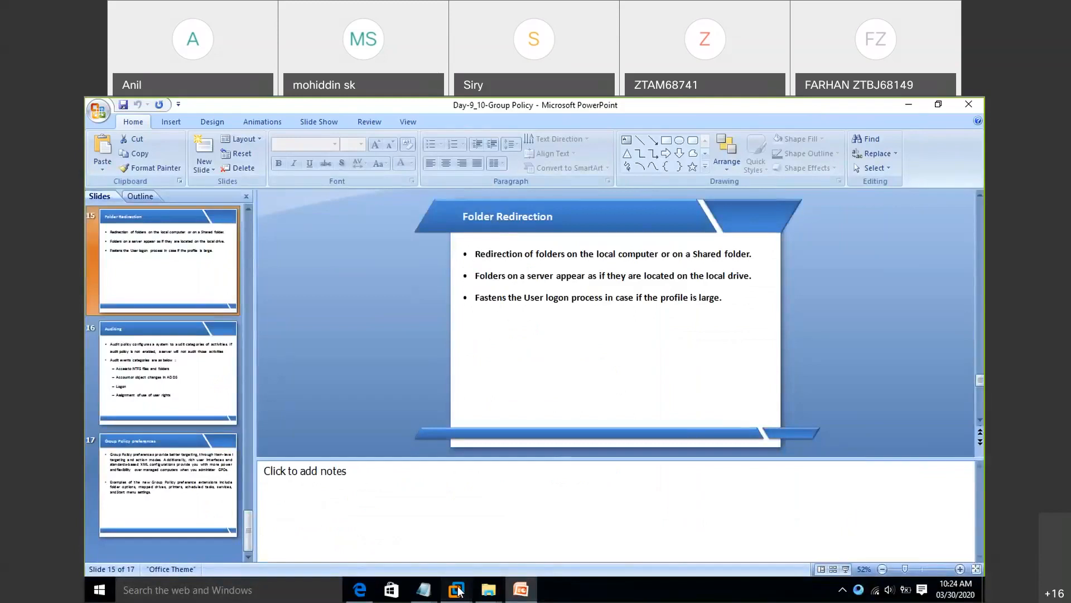
- Power on the Windows Server 2012 VM and sign in as ZOOM\administrator with the account password
mouse_move(456, 589)
left_click(462, 517)
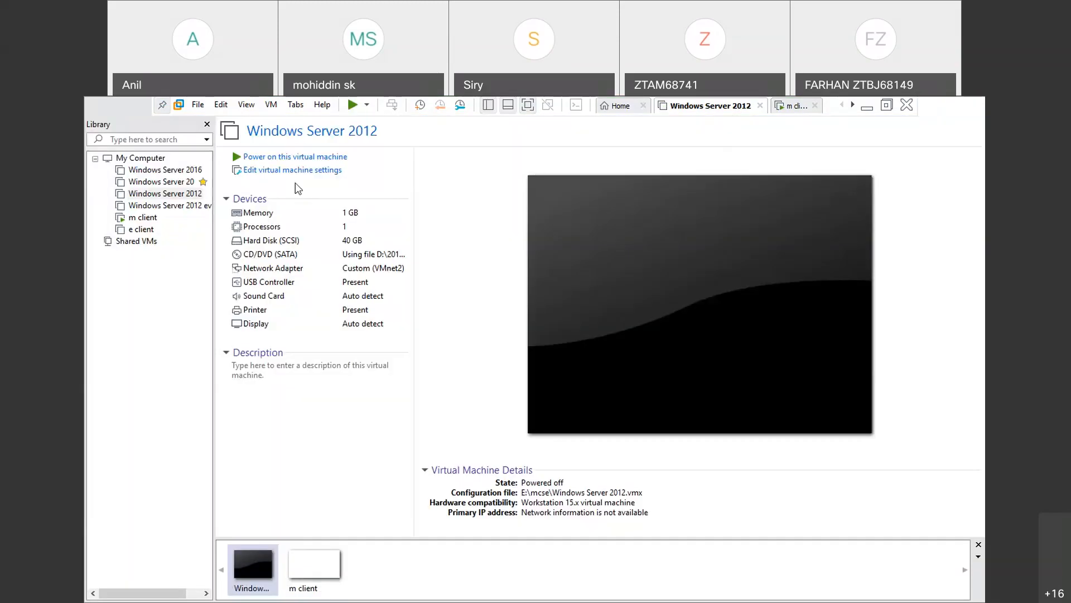
left_click(294, 156)
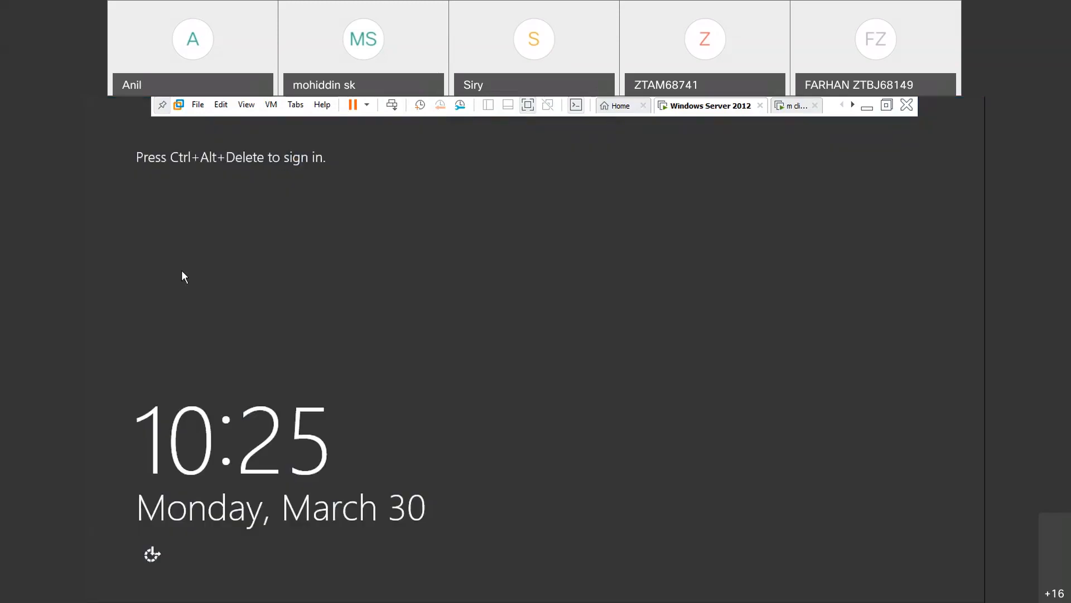
key("ctrl+alt+Insert")
type("•••••••")
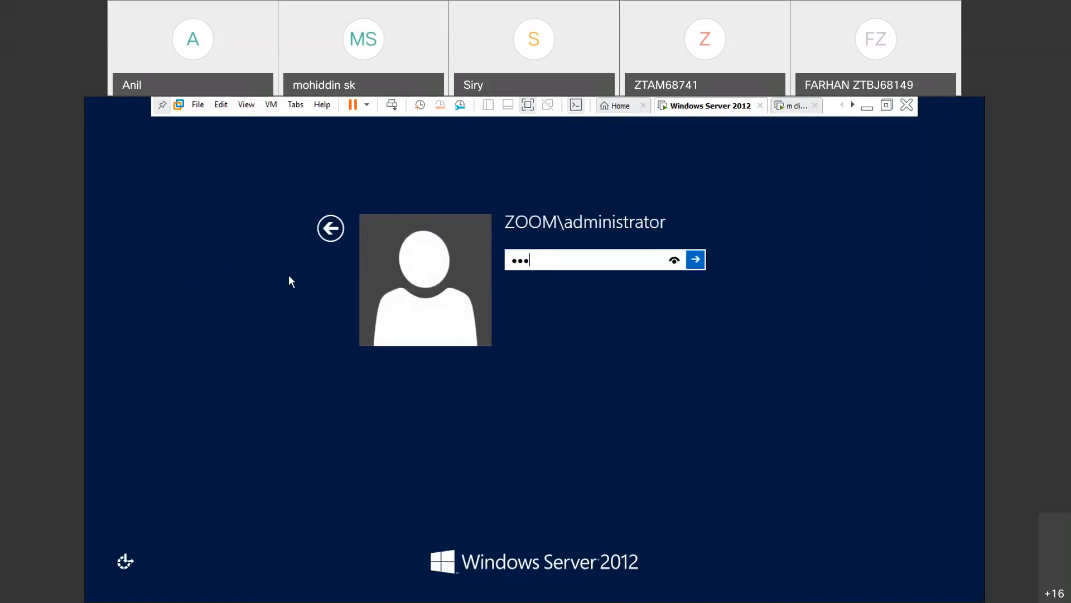
key("Return")
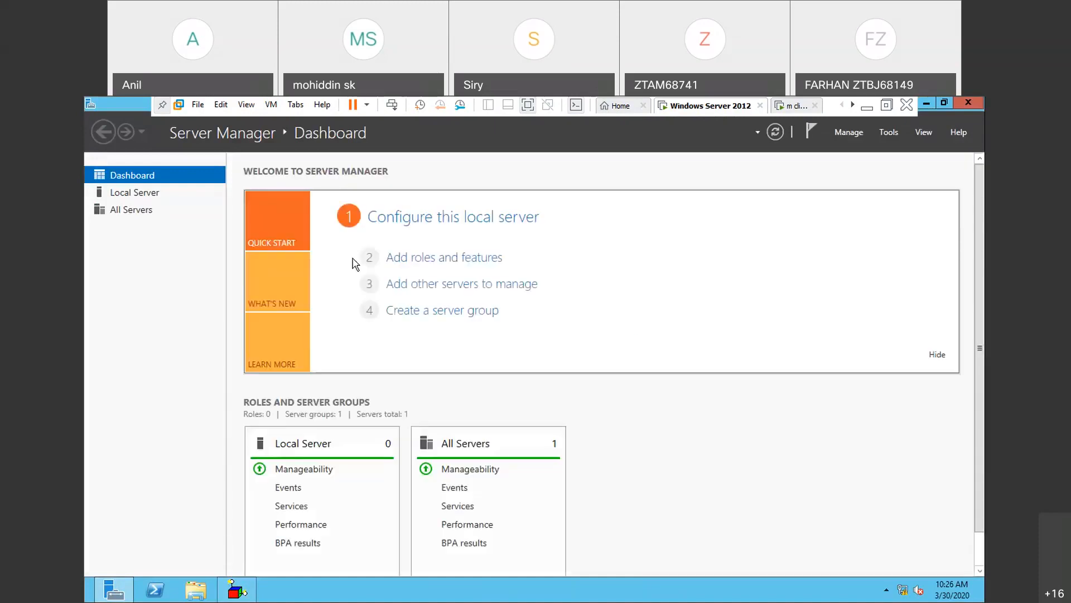
- Open Group Policy Management and edit the create tne n/w GPO linked to the sales OU
left_click(892, 131)
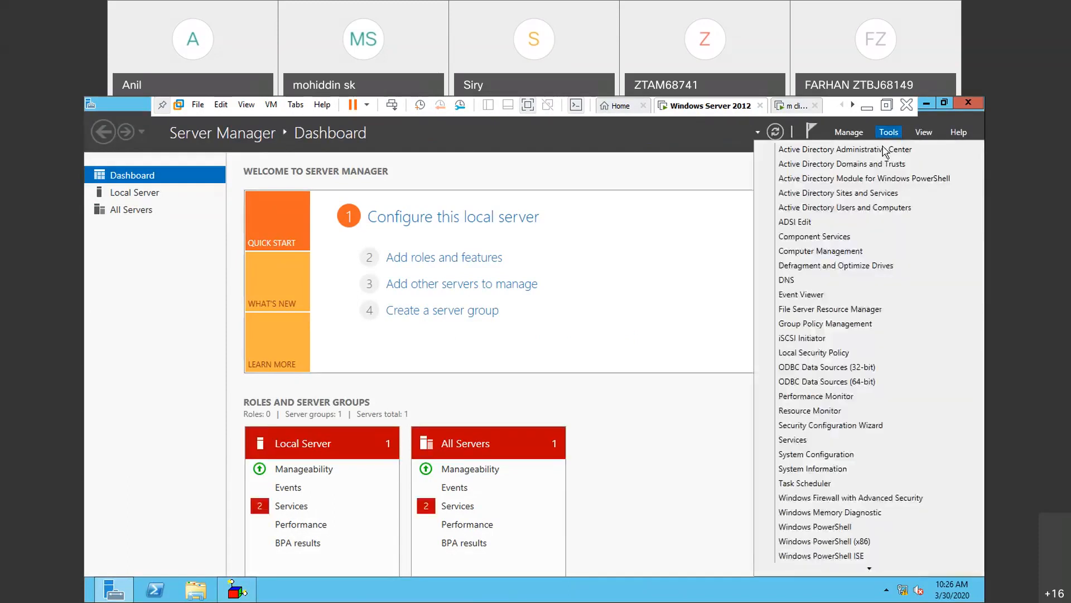
left_click(814, 311)
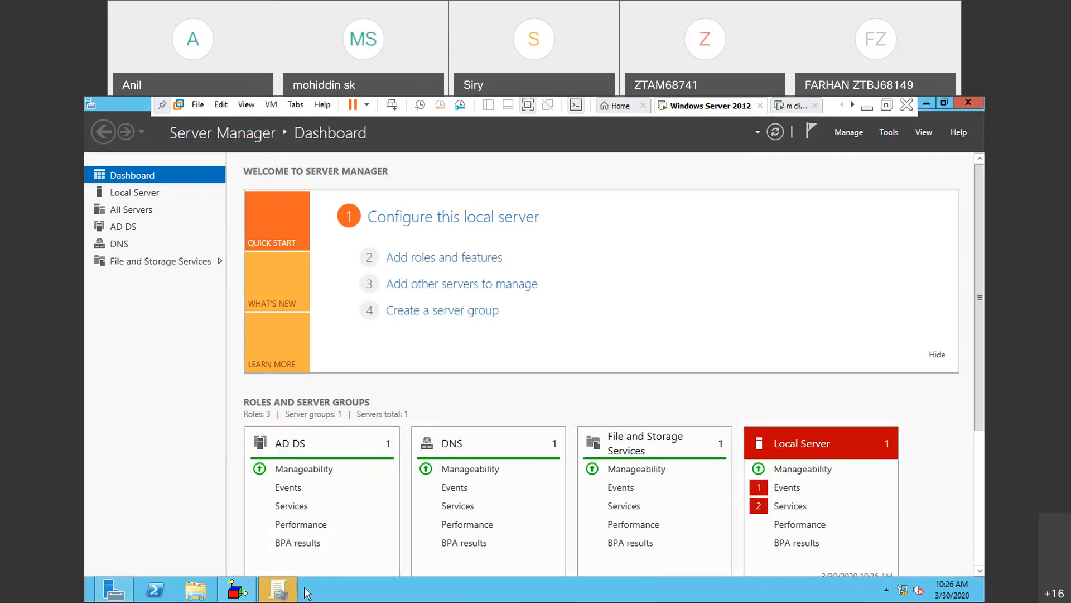
left_click(285, 595)
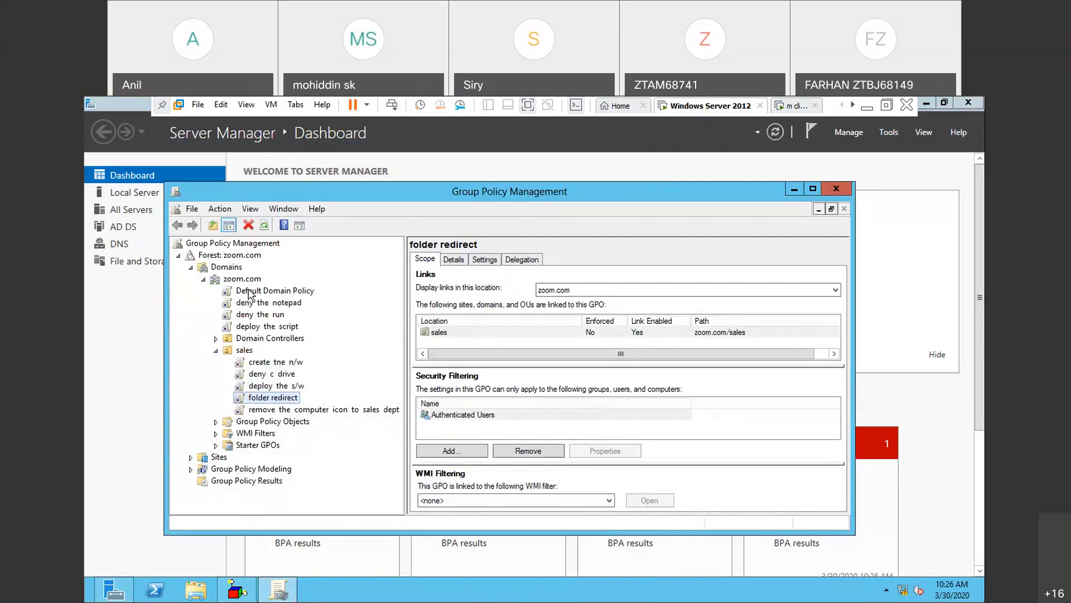
left_click(272, 363)
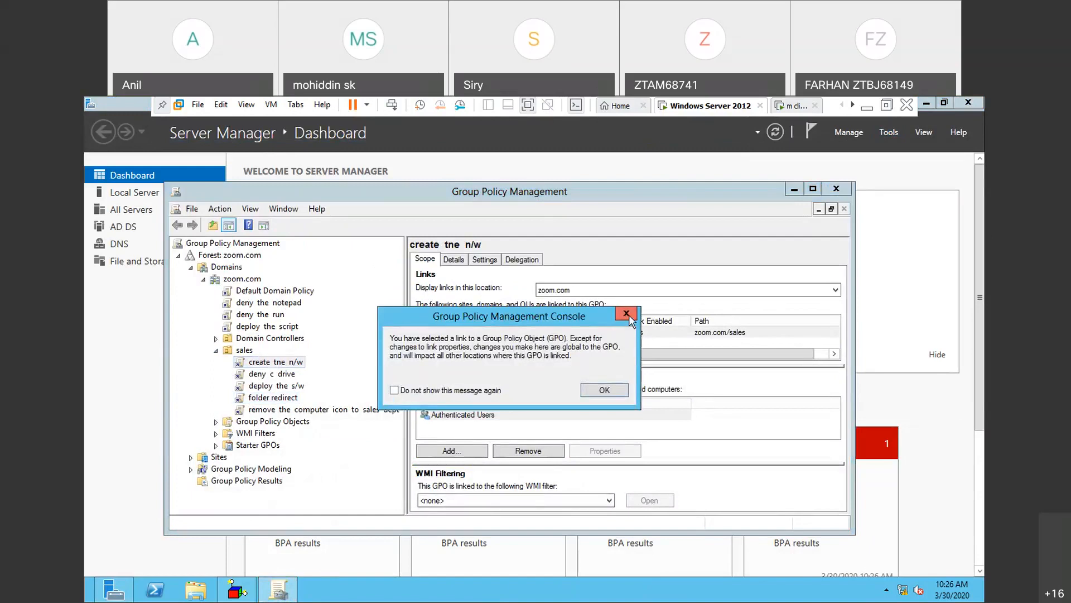
left_click(627, 314)
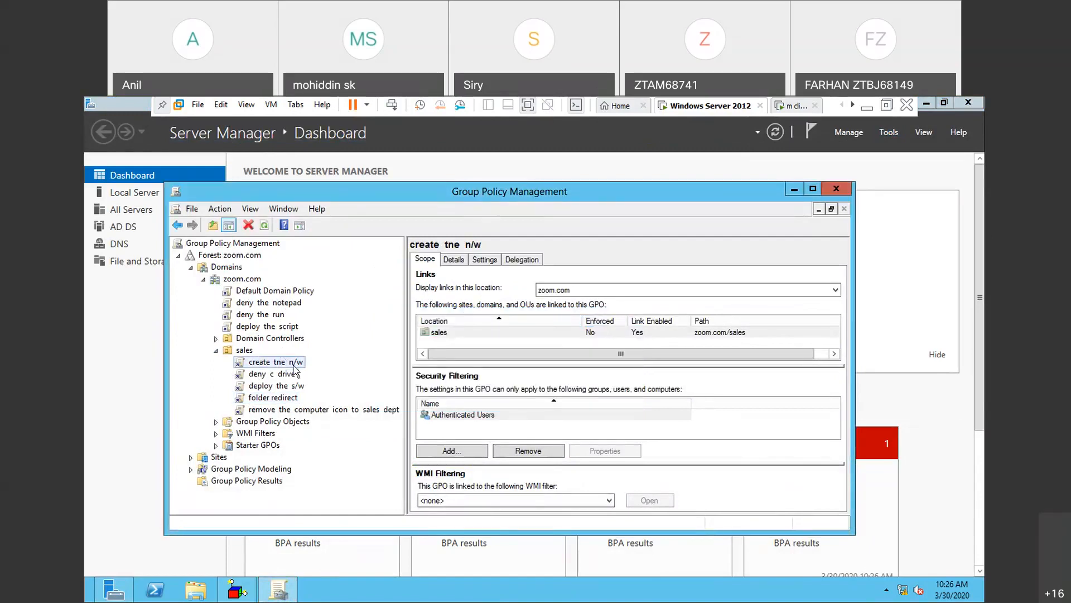
right_click(294, 369)
left_click(327, 373)
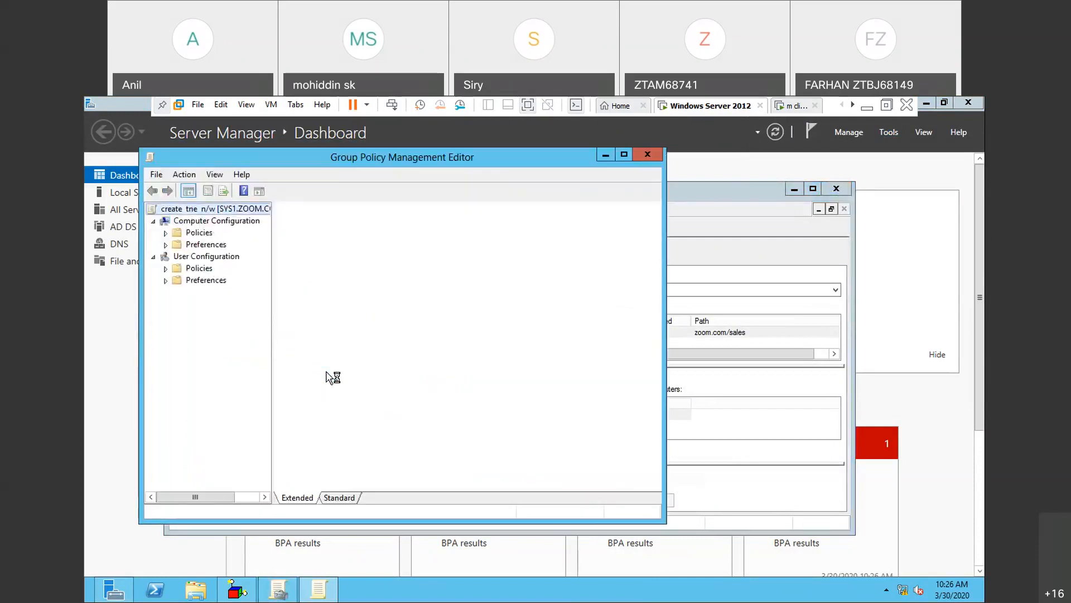
- Expand User Configuration's Policies and Windows Settings and inspect the Windows Settings context menu options
left_click(166, 268)
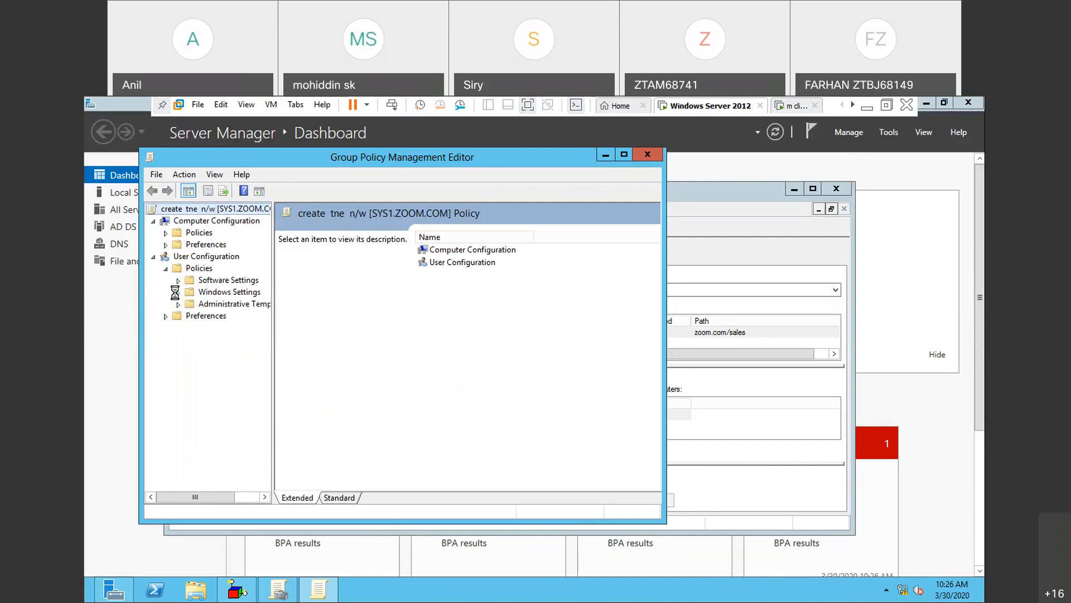
left_click(177, 292)
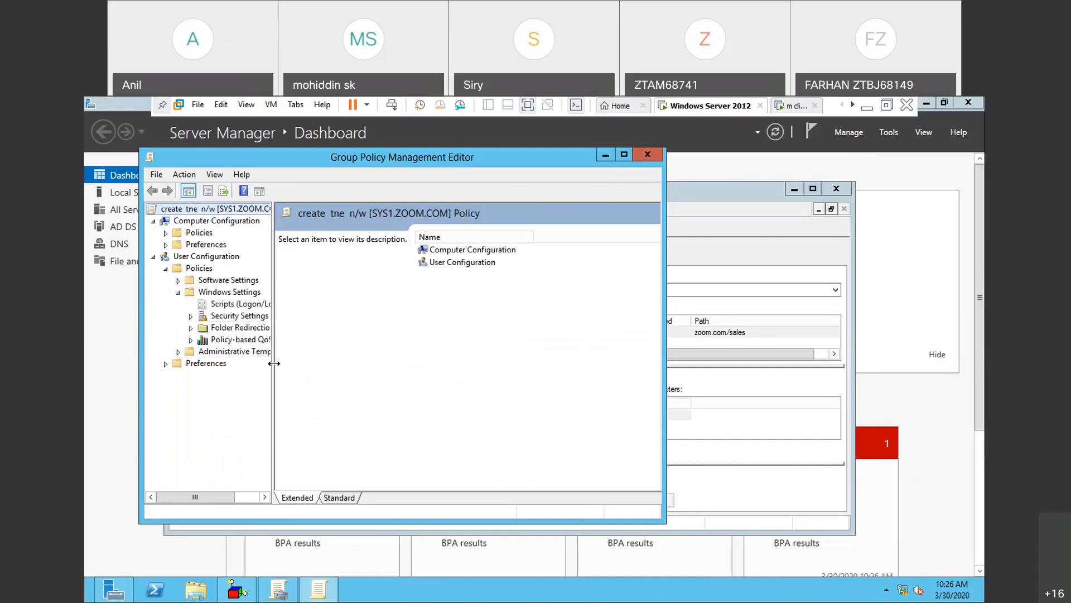
left_click_drag(272, 361, 373, 357)
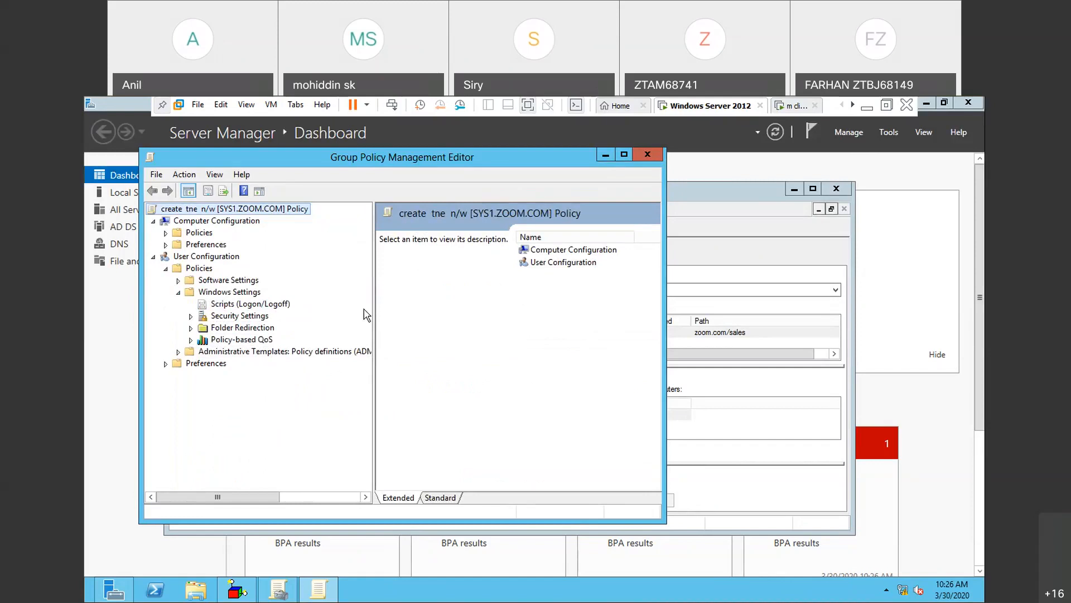
left_click(240, 294)
right_click(240, 294)
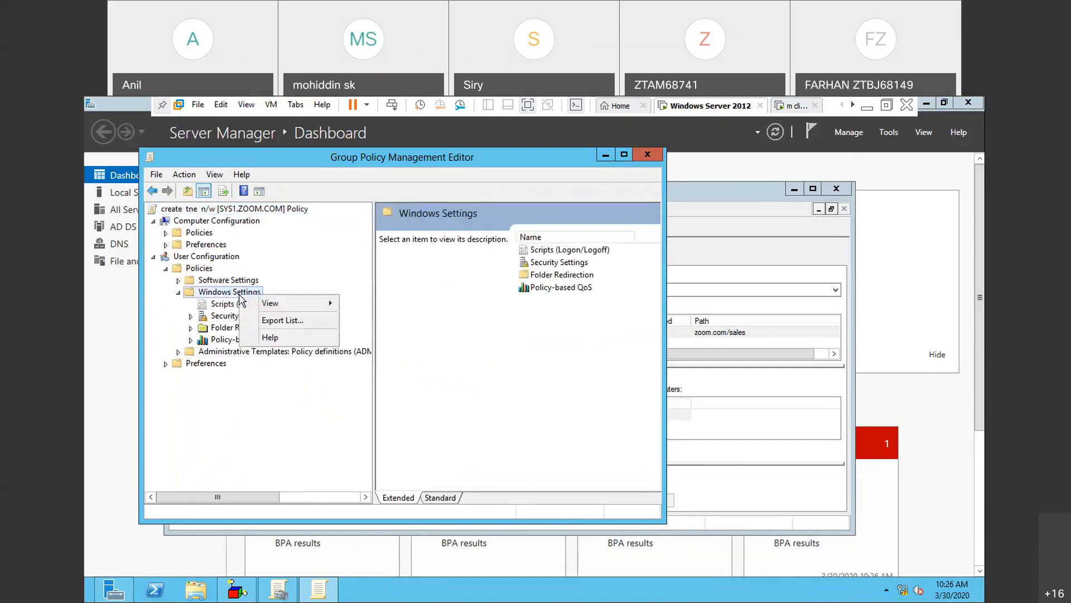
left_click(267, 403)
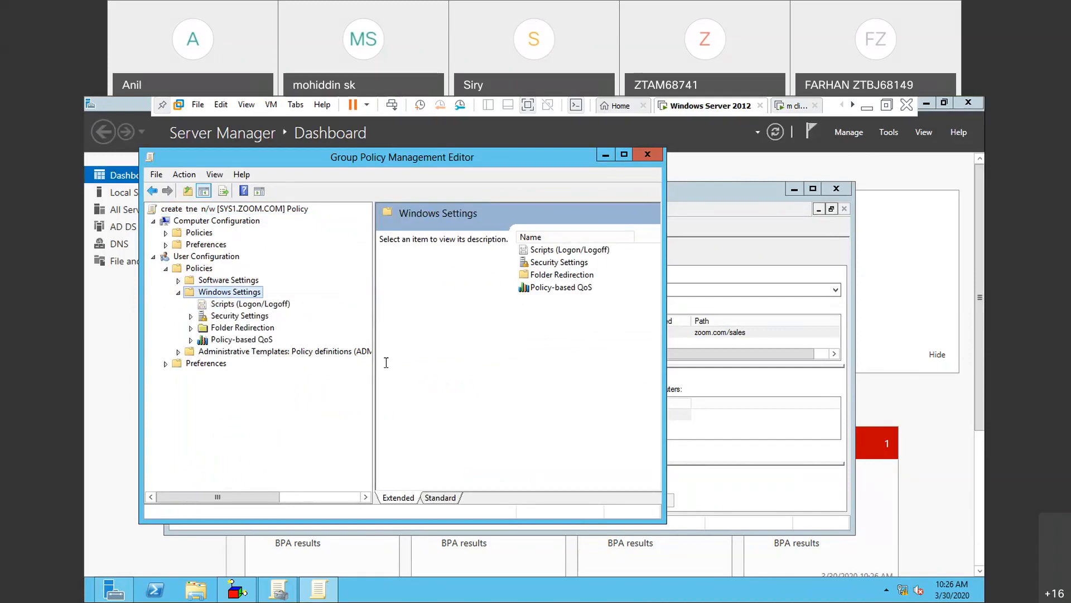
- Review the Notepad notes for the drive map steps, then return to the Group Policy editor and collapse User Configuration's Policies
left_click(868, 108)
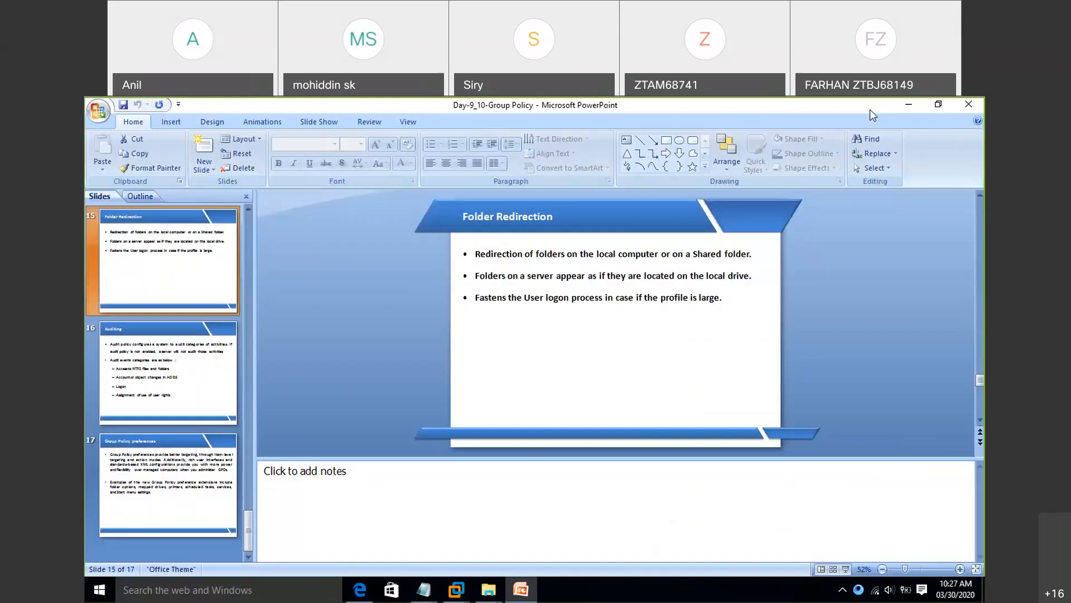
left_click(967, 105)
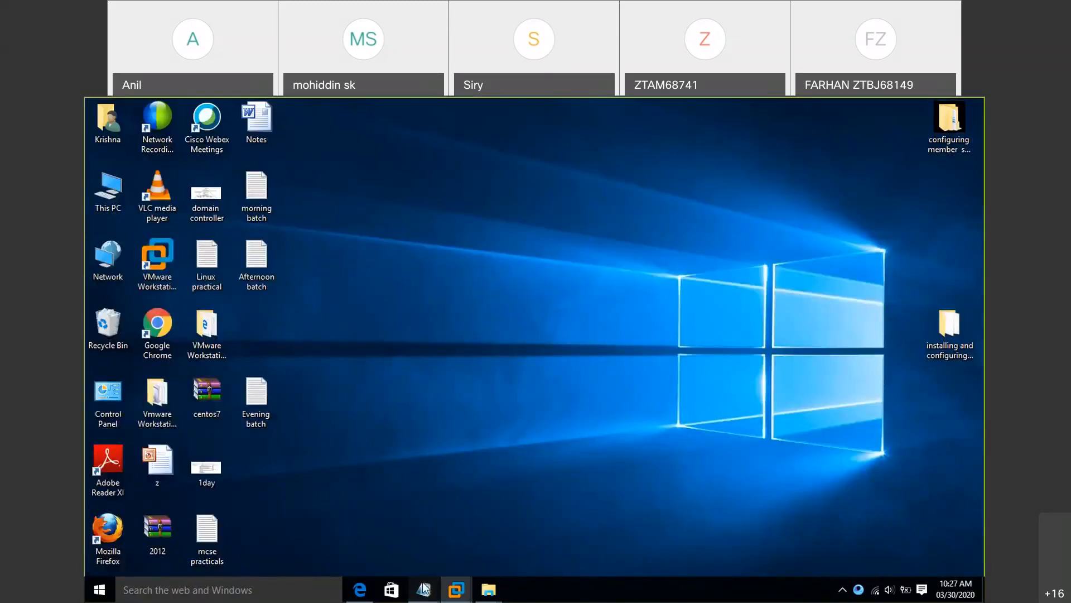
mouse_move(423, 590)
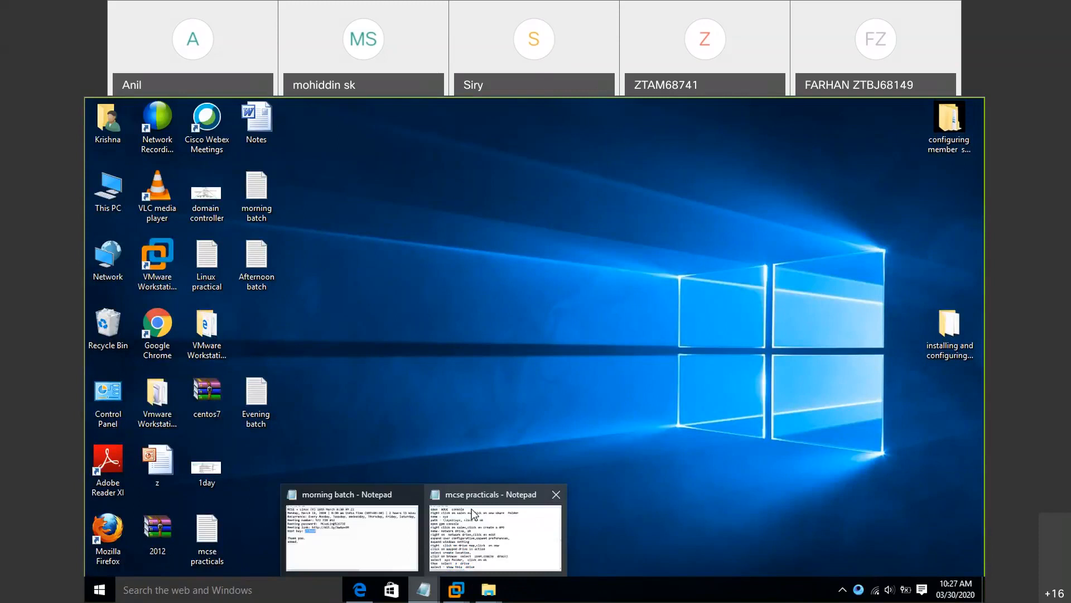
left_click(462, 544)
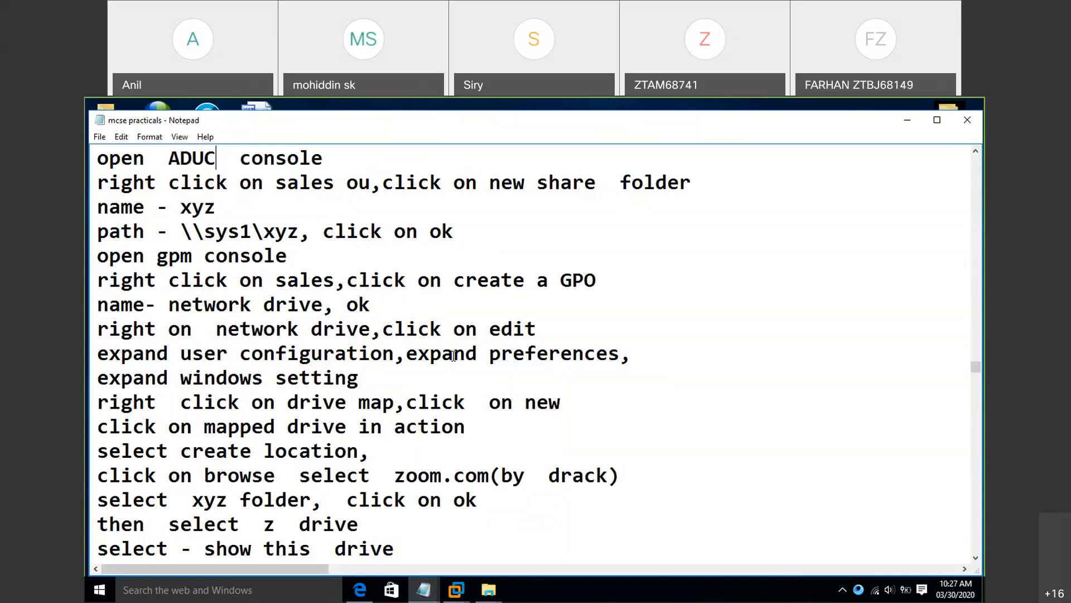
left_click(907, 121)
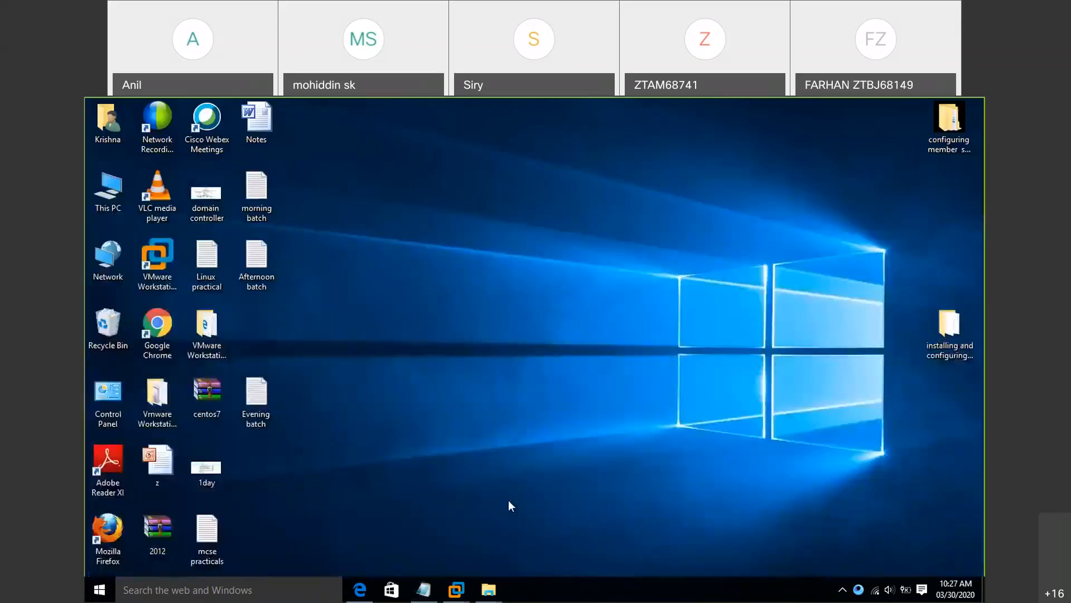
mouse_move(456, 589)
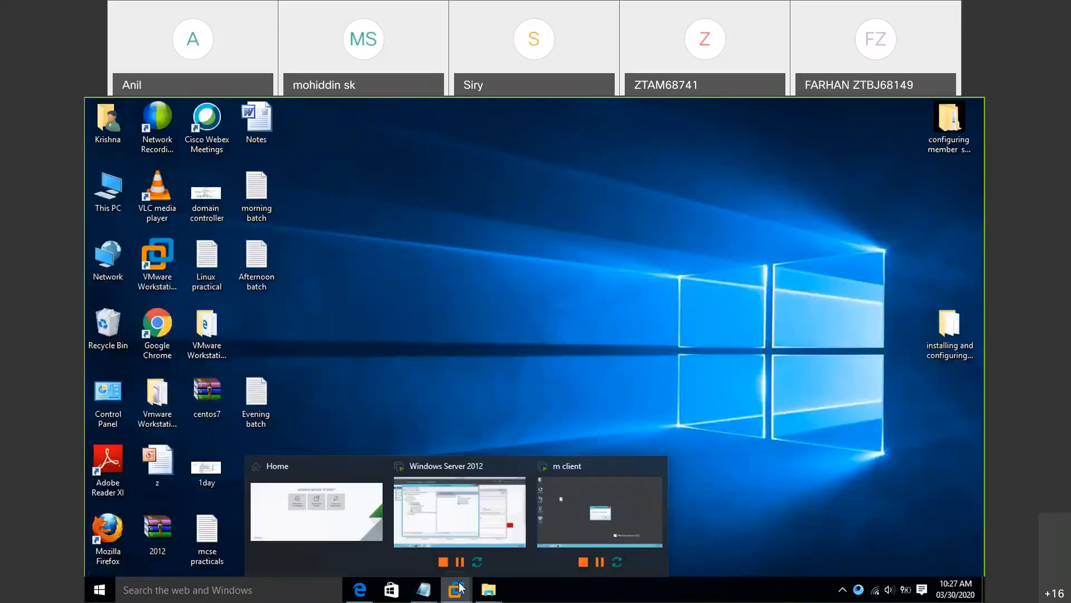
left_click(468, 522)
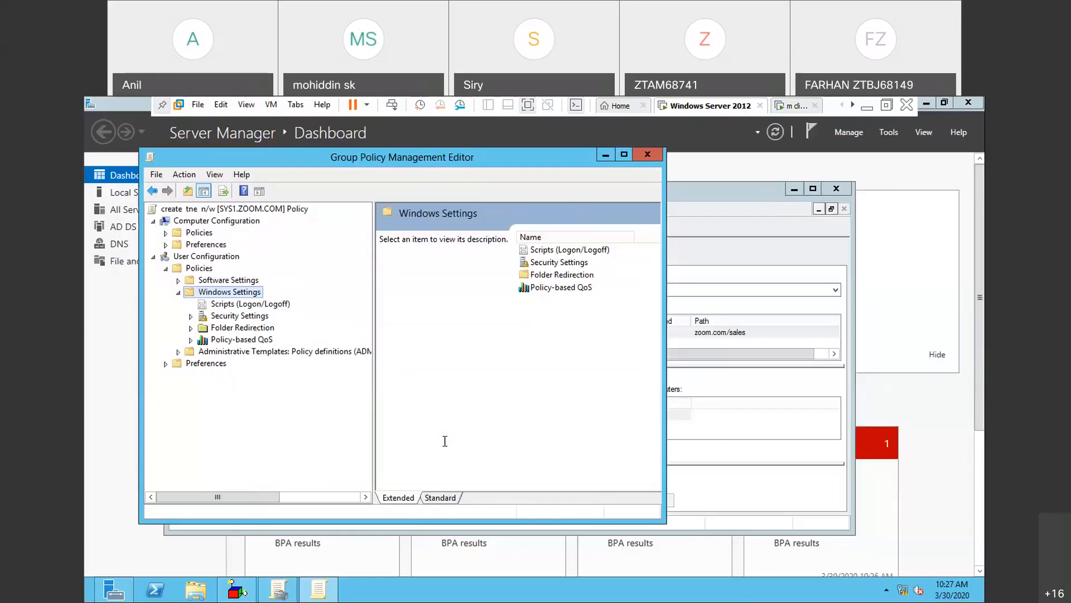
left_click(165, 269)
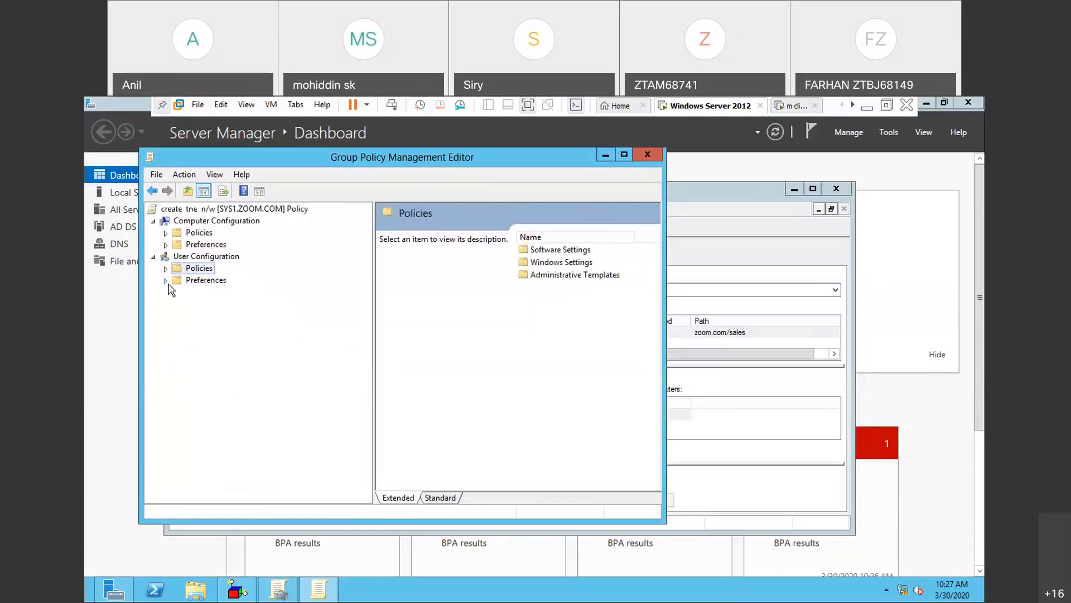
- Expand Preferences and Windows Settings under User Configuration, then create a new mapped drive from Drive Maps
left_click(166, 280)
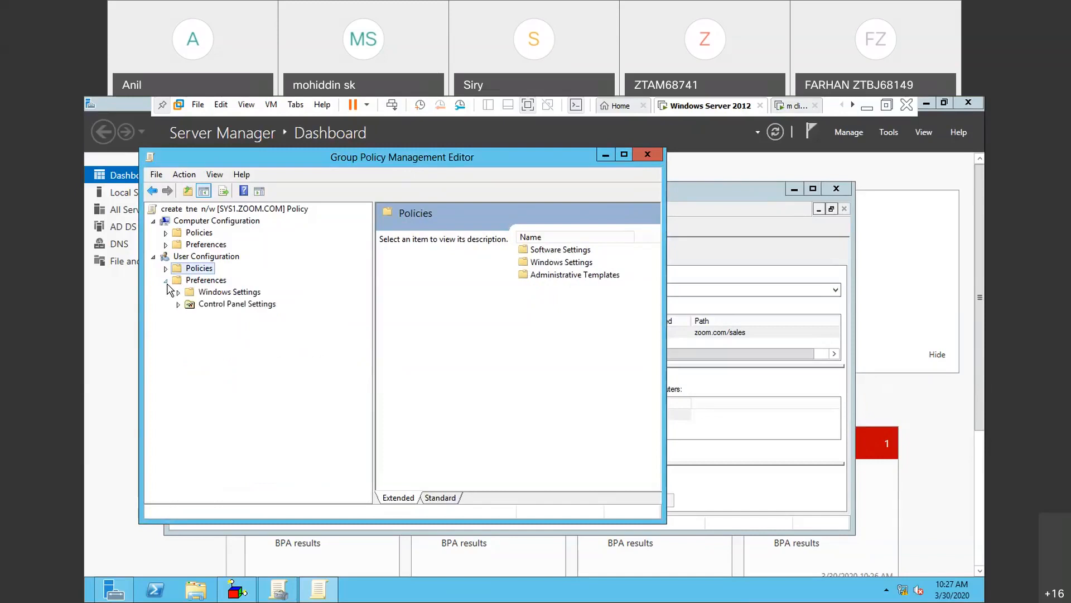
double_click(204, 294)
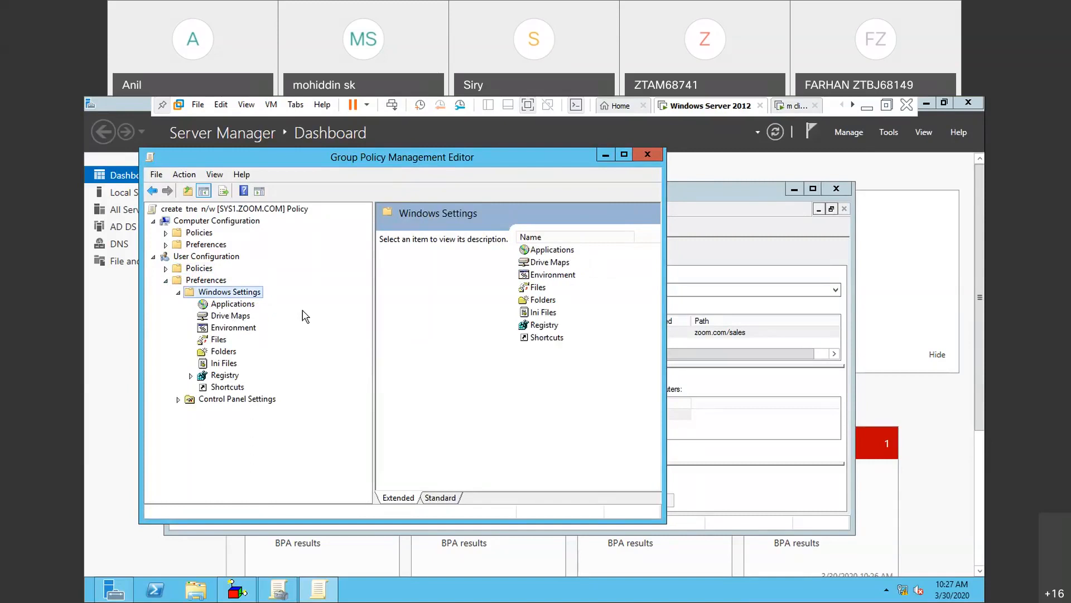
left_click(559, 264)
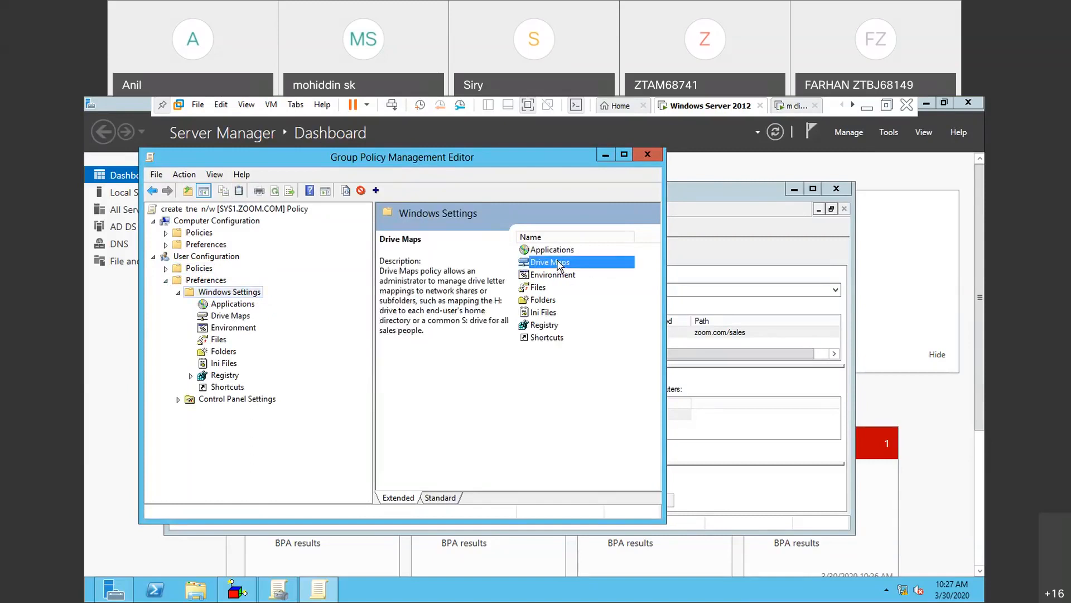
right_click(559, 264)
mouse_move(595, 272)
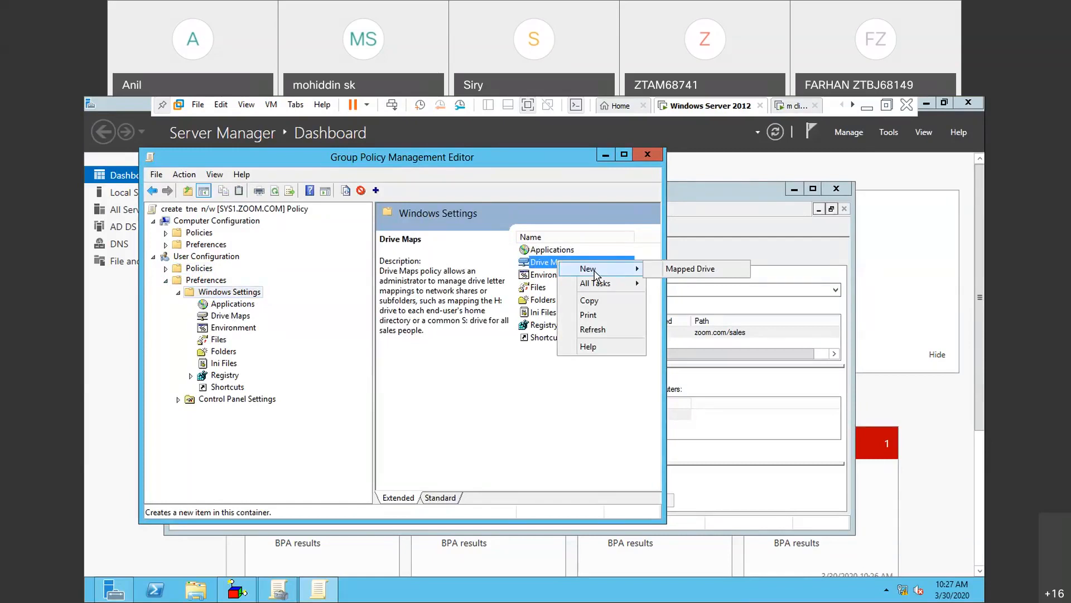
left_click(685, 270)
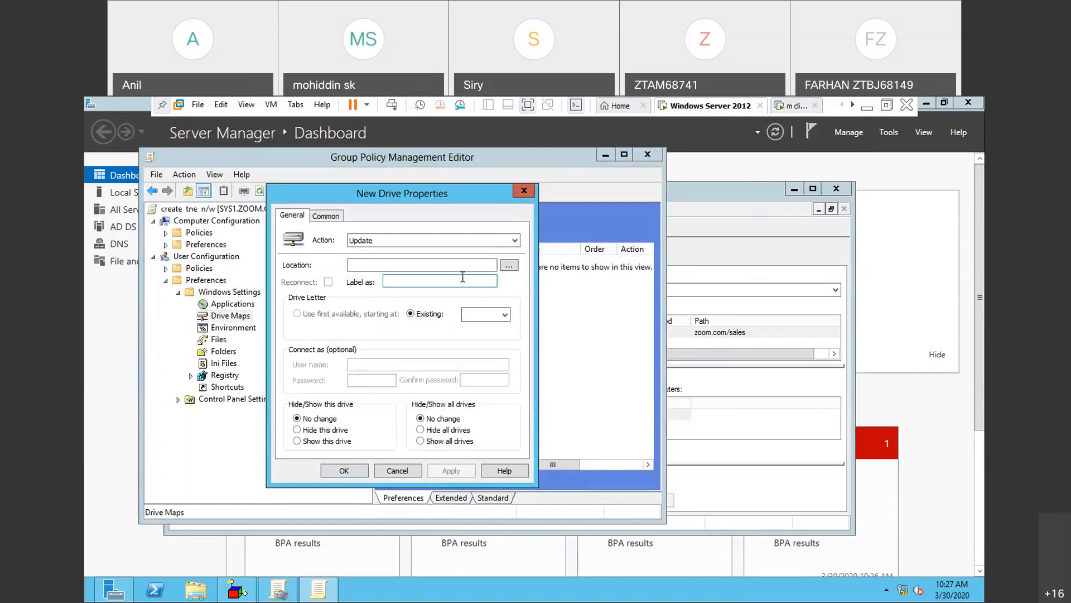
- Set the mapped drive's location to \\sys1\abc
left_click(514, 240)
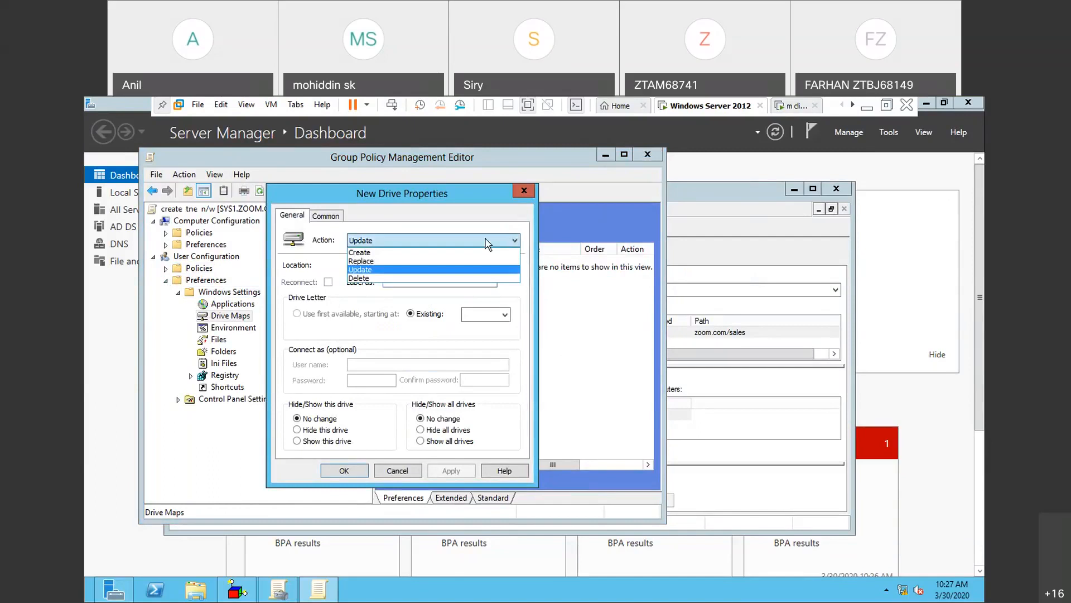
left_click(371, 333)
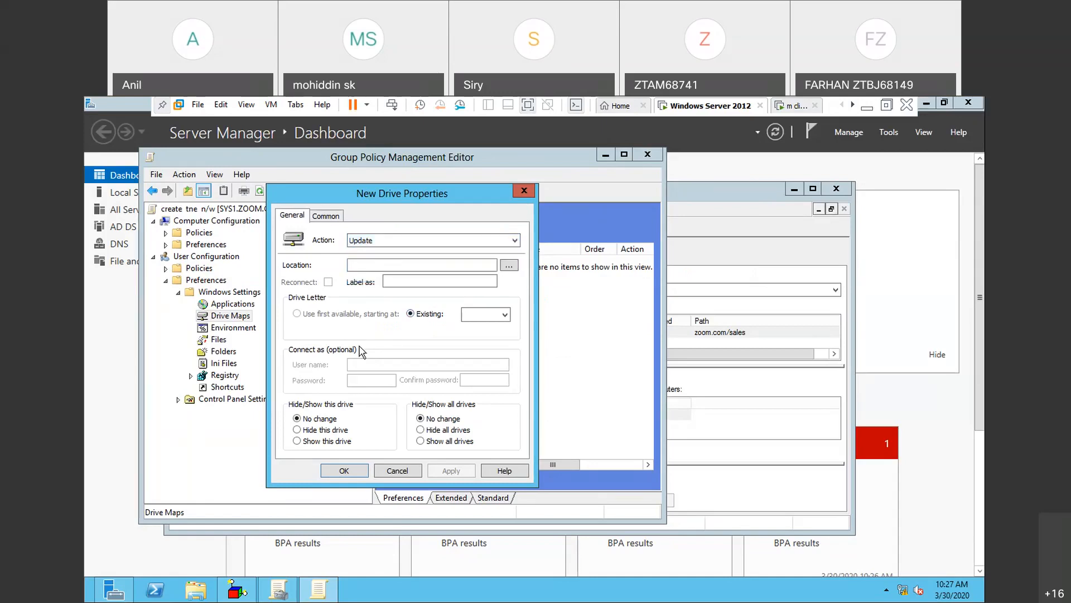
left_click(493, 264)
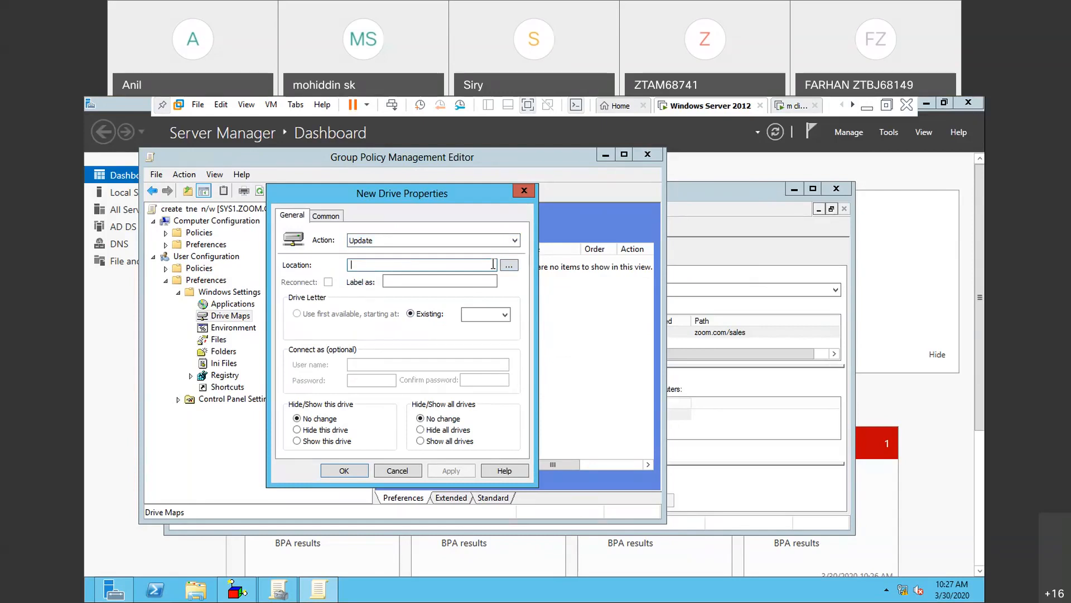
type("\\\\")
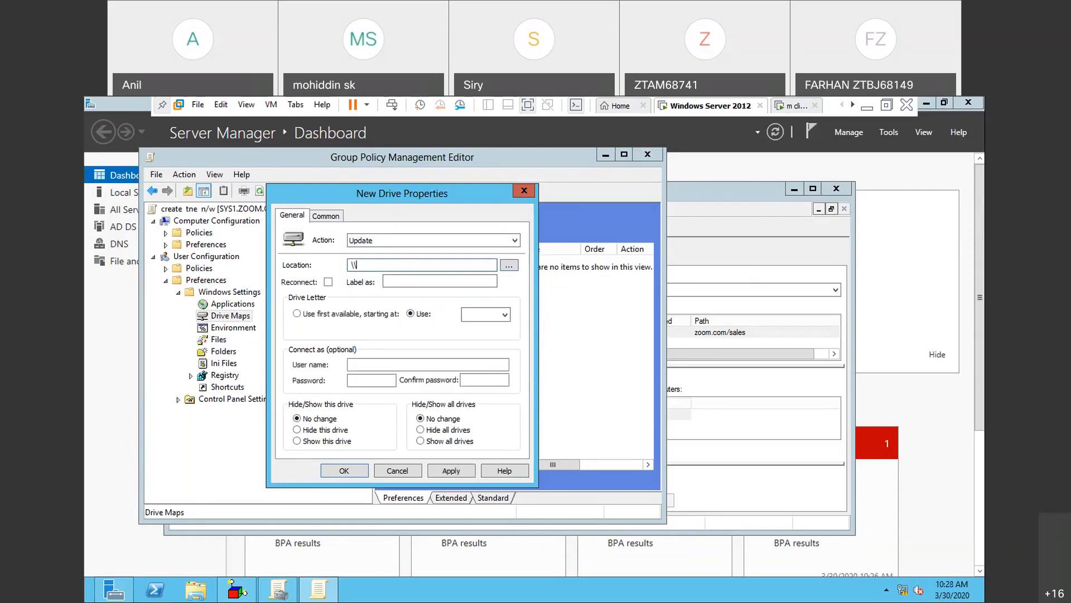
type("sys1\\abc")
- Assign drive letter Z and choose to show this drive and show all drives
left_click(504, 315)
left_click_drag(504, 381, 510, 454)
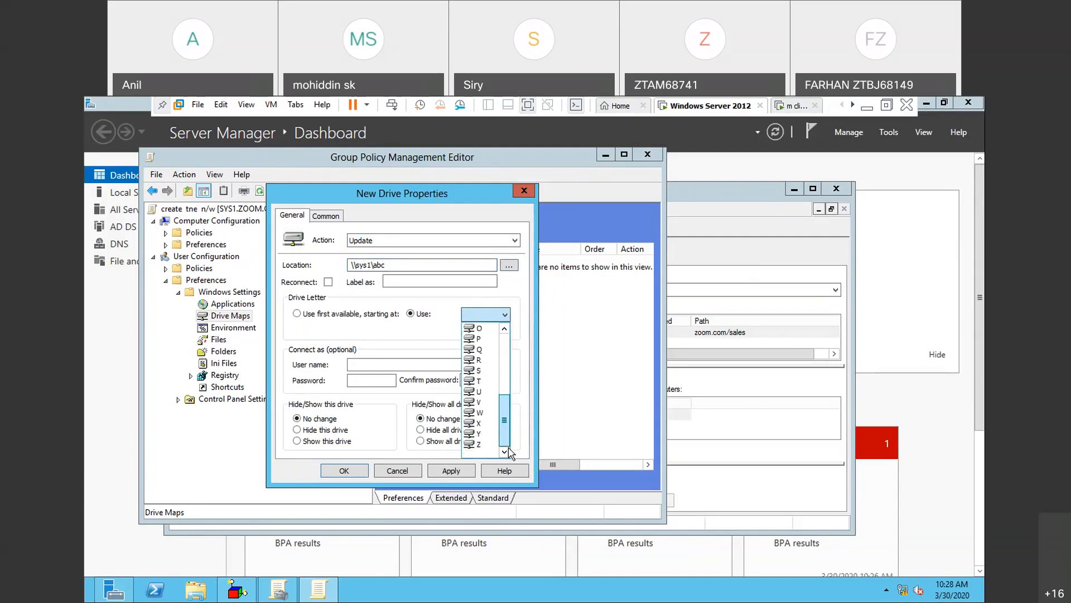
left_click(480, 445)
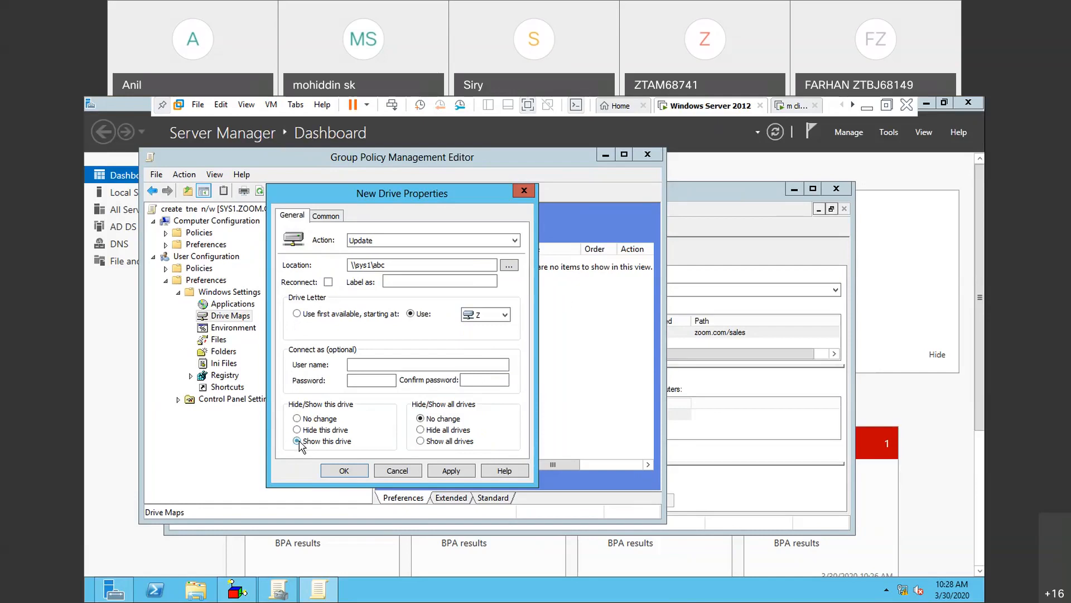
left_click(420, 441)
- Switch to the host desktop and read through the drive map steps in the Notepad notes
left_click(866, 107)
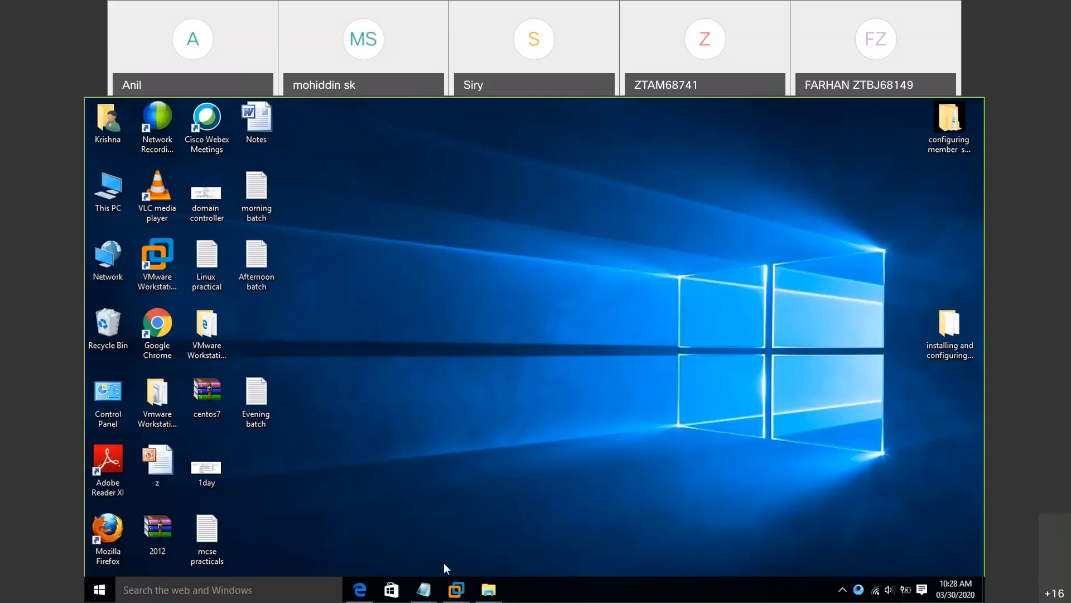
left_click(424, 590)
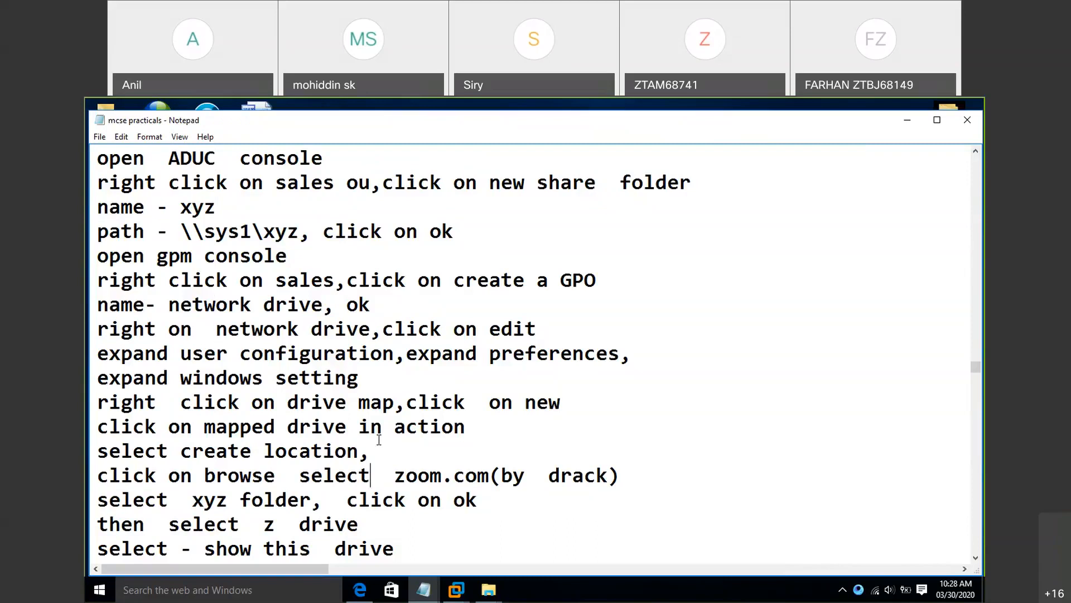
key("Down")
key("Down")
key("Down")
key("Down")
key("Down")
key("Down")
key("Down")
key("Down")
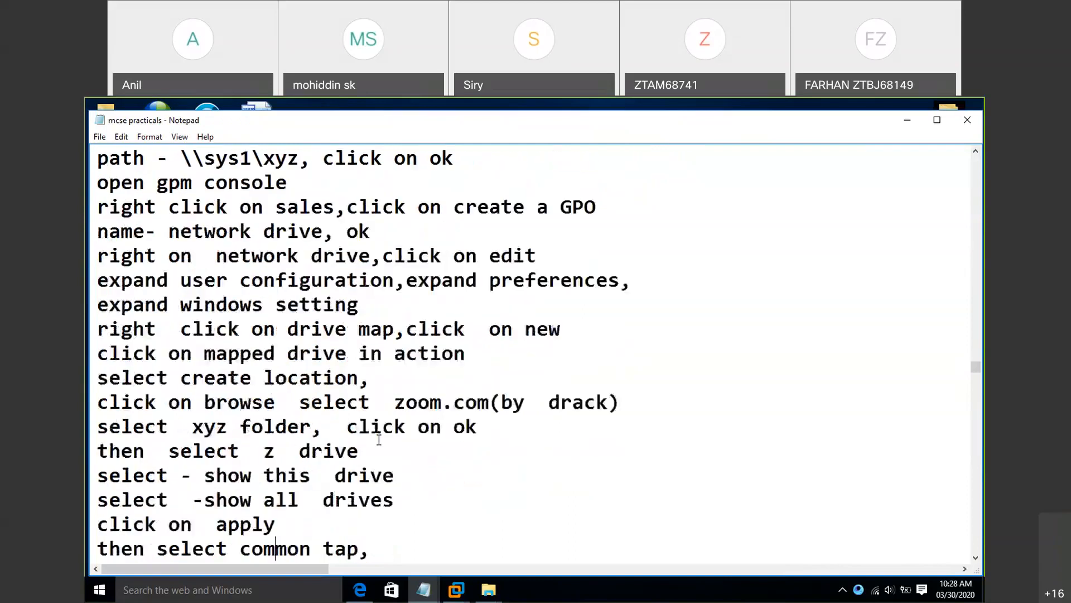
key("Down")
key("Down")
key("Down")
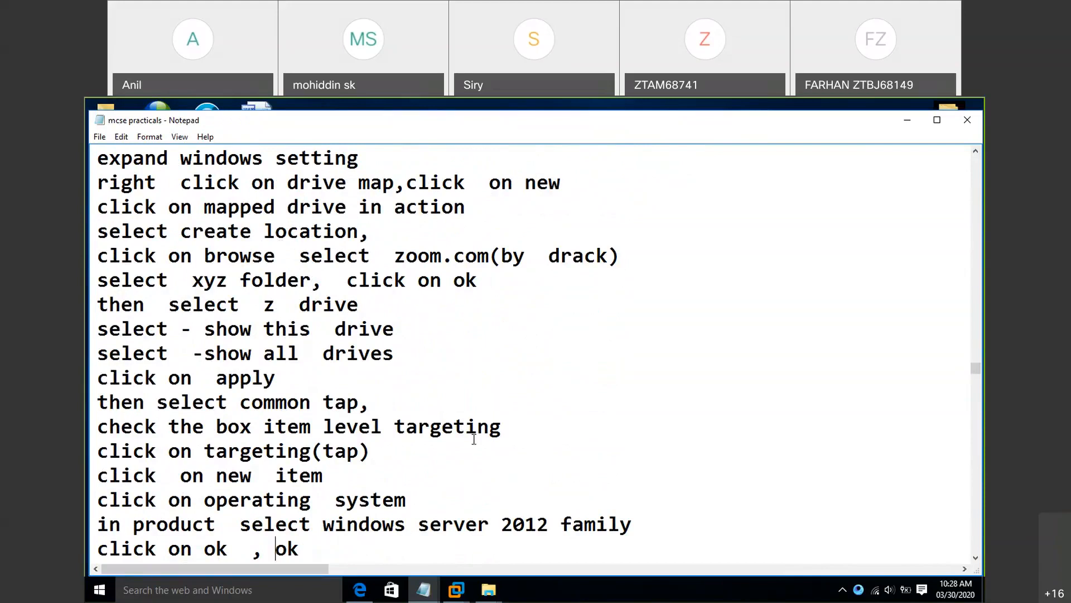
- Return to the server VM and set the mapped drive's action to Create
left_click(459, 590)
left_click(514, 241)
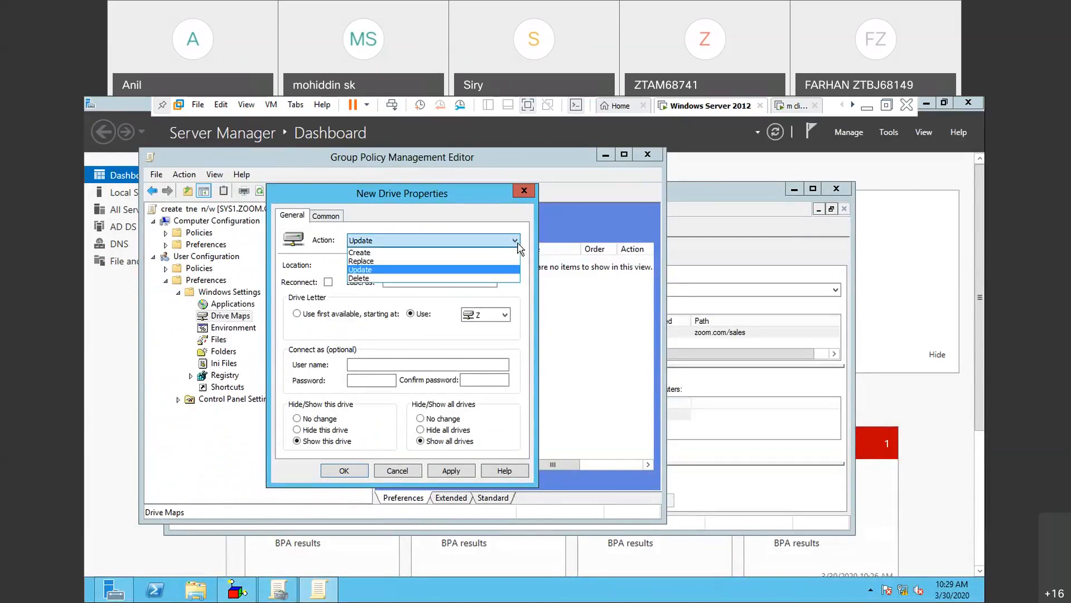
left_click(380, 254)
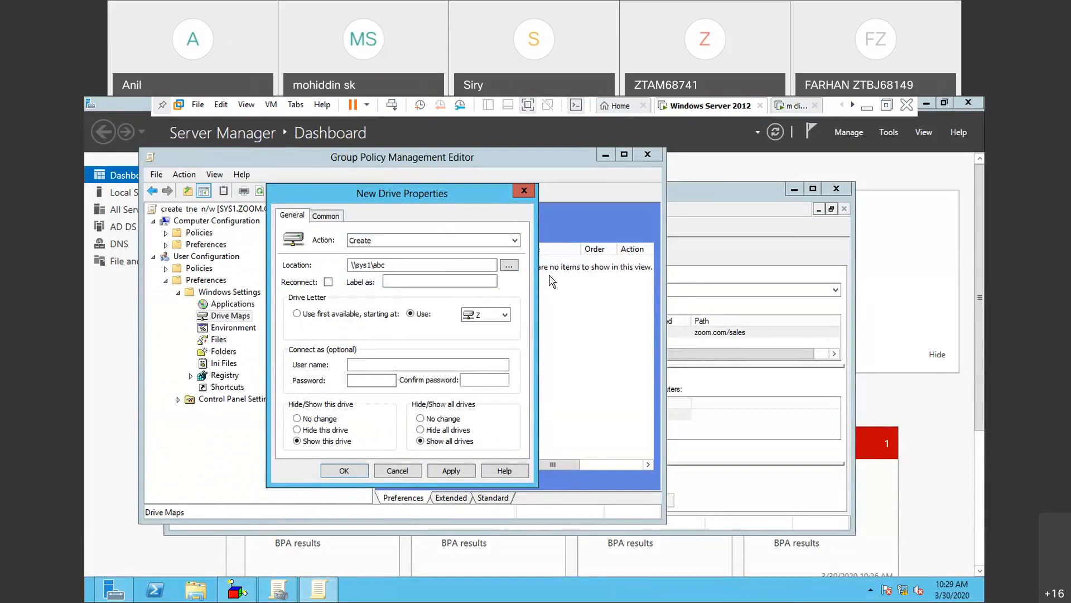
- Browse the zoom.com directory for the shared abc folder and confirm the search dialog
left_click(509, 266)
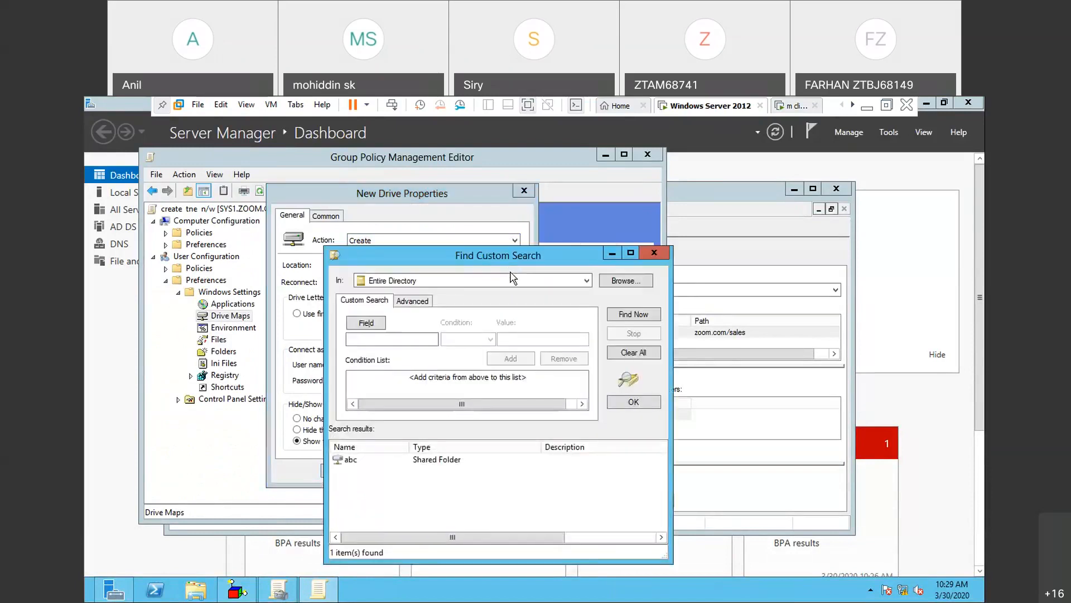
left_click(584, 283)
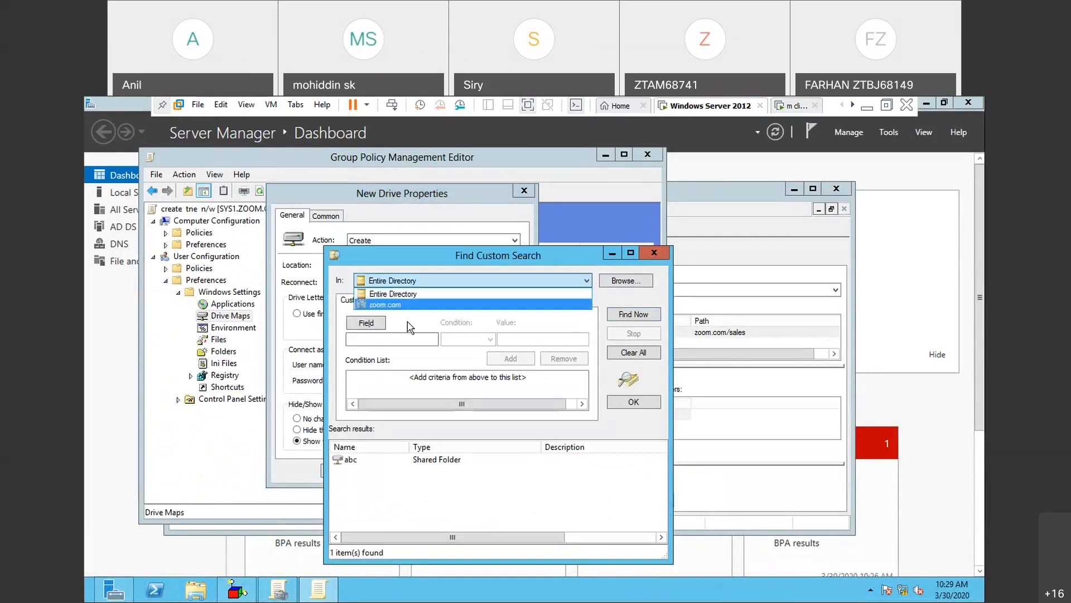
left_click(404, 302)
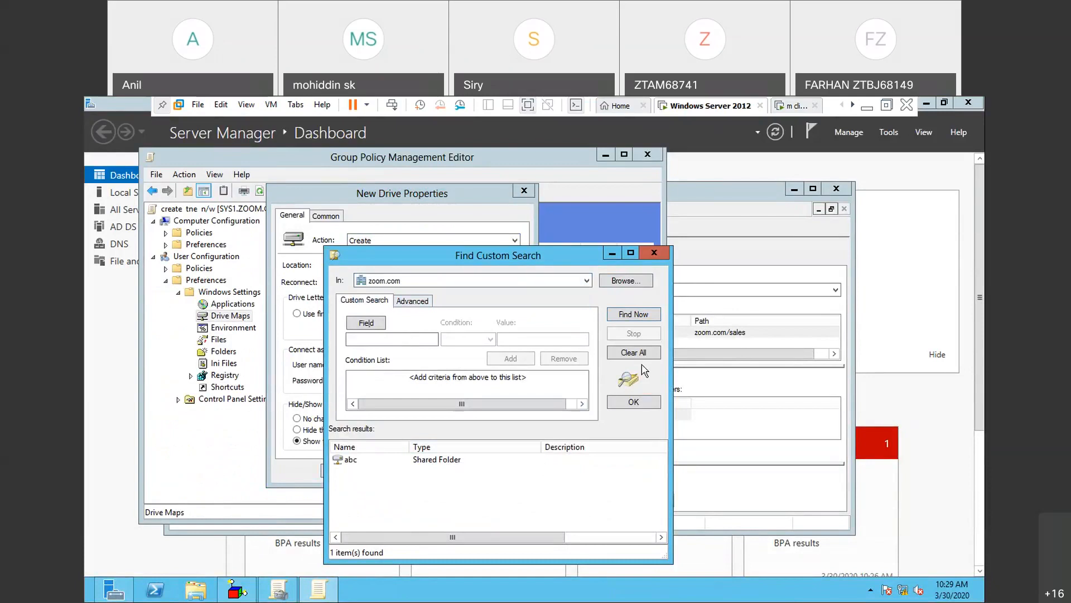
left_click(630, 402)
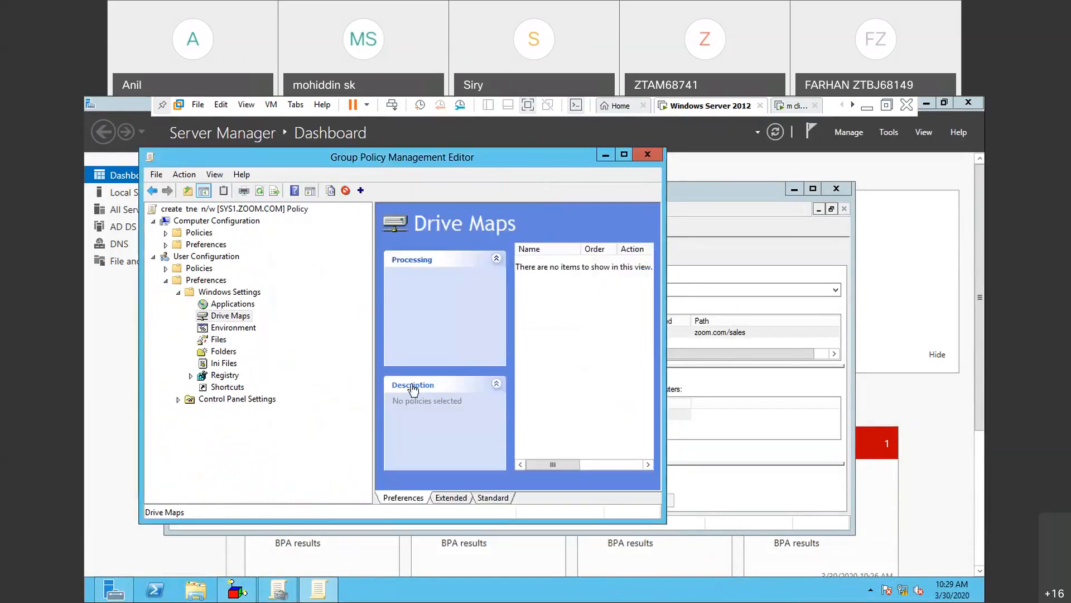
- Try to create another new mapped drive under Drive Maps, then dismiss the error
left_click(235, 317)
right_click(234, 318)
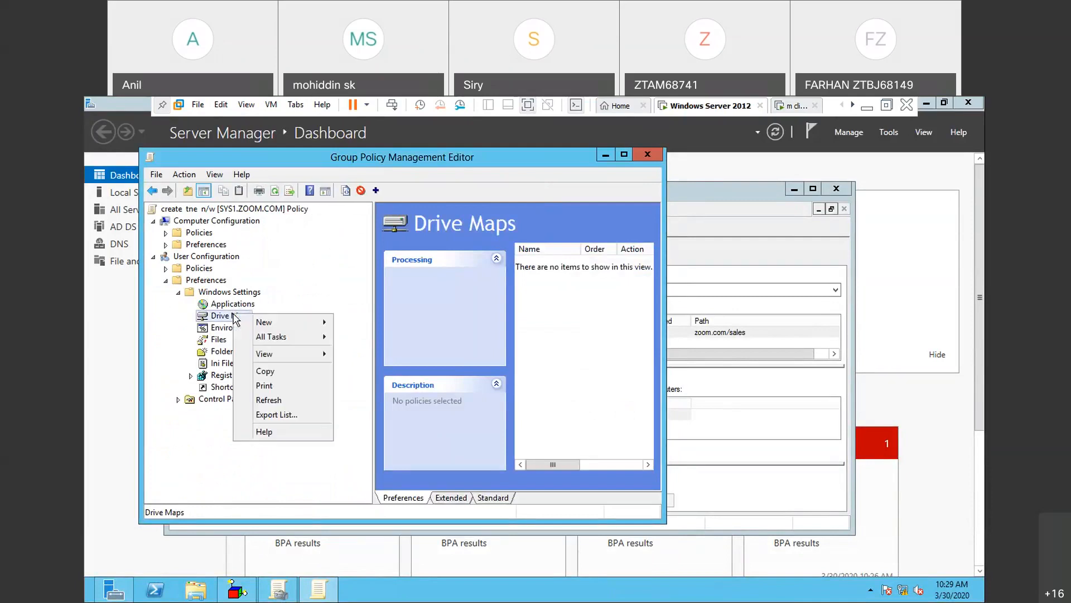
mouse_move(289, 326)
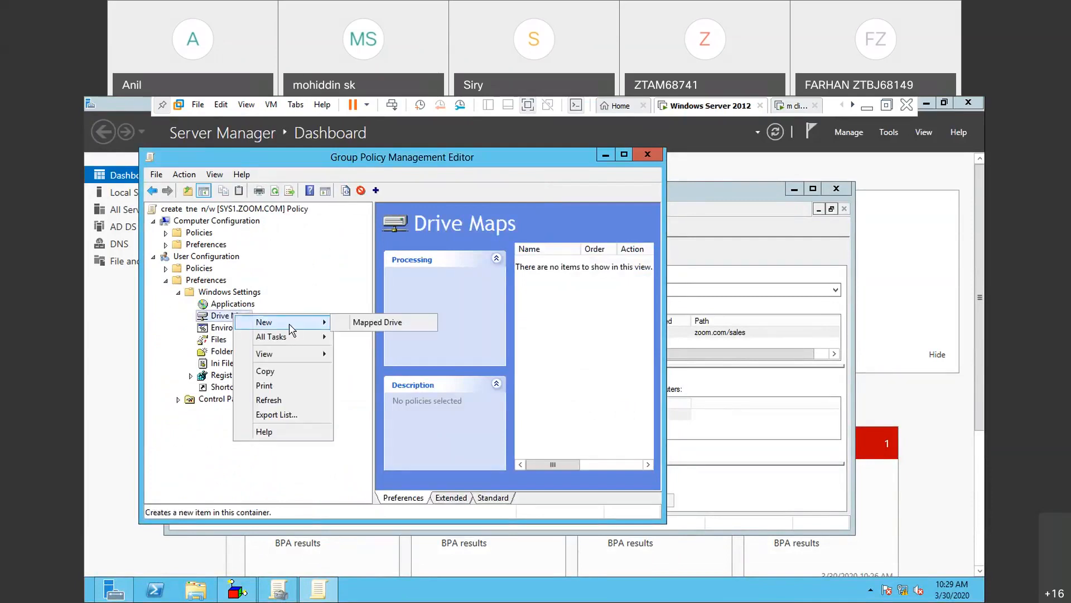
left_click(358, 325)
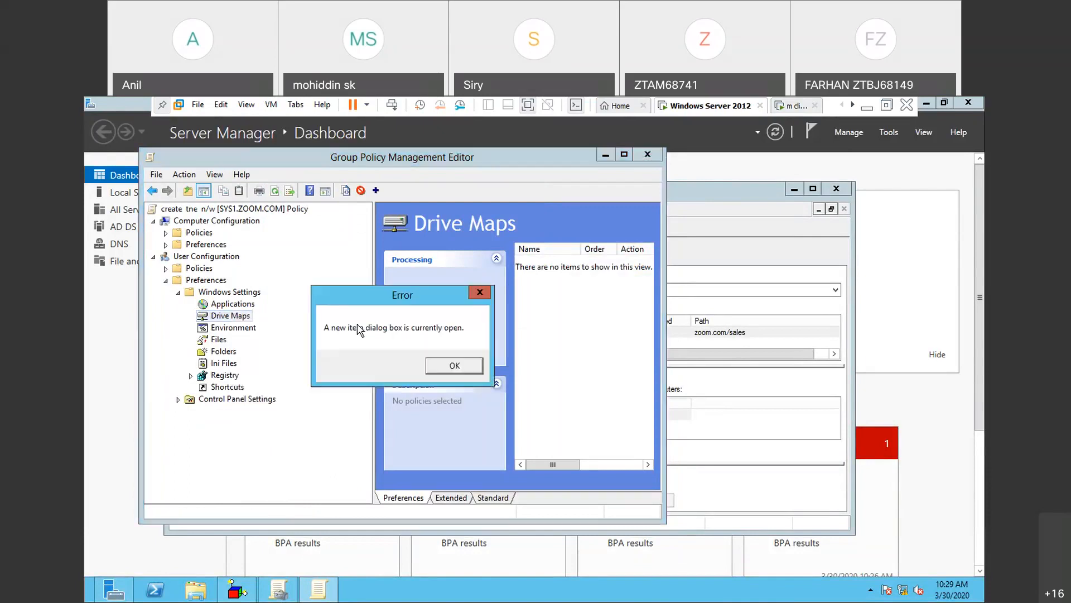
left_click(480, 293)
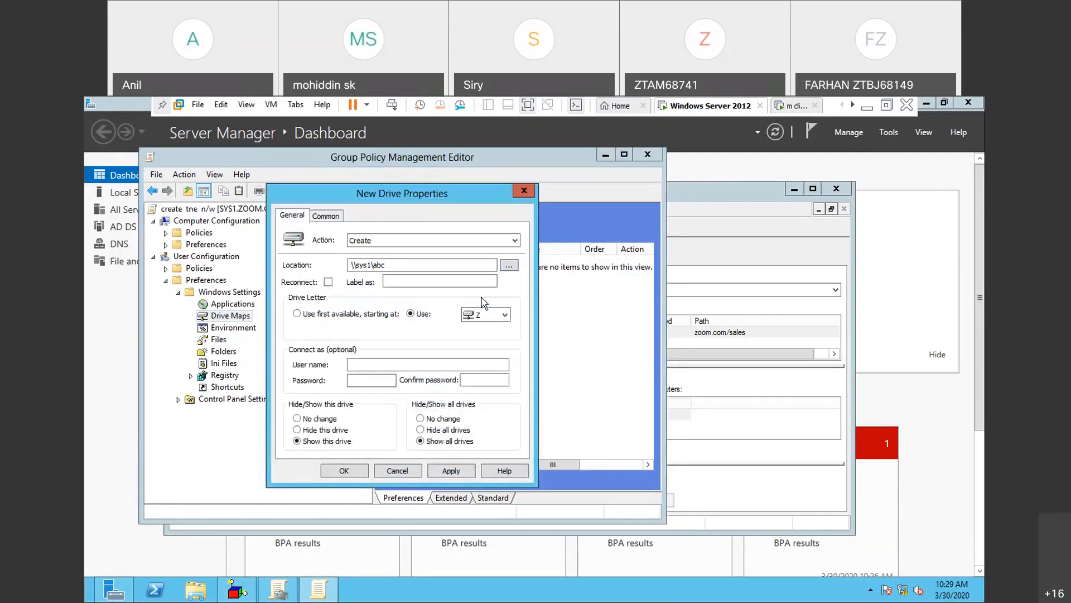
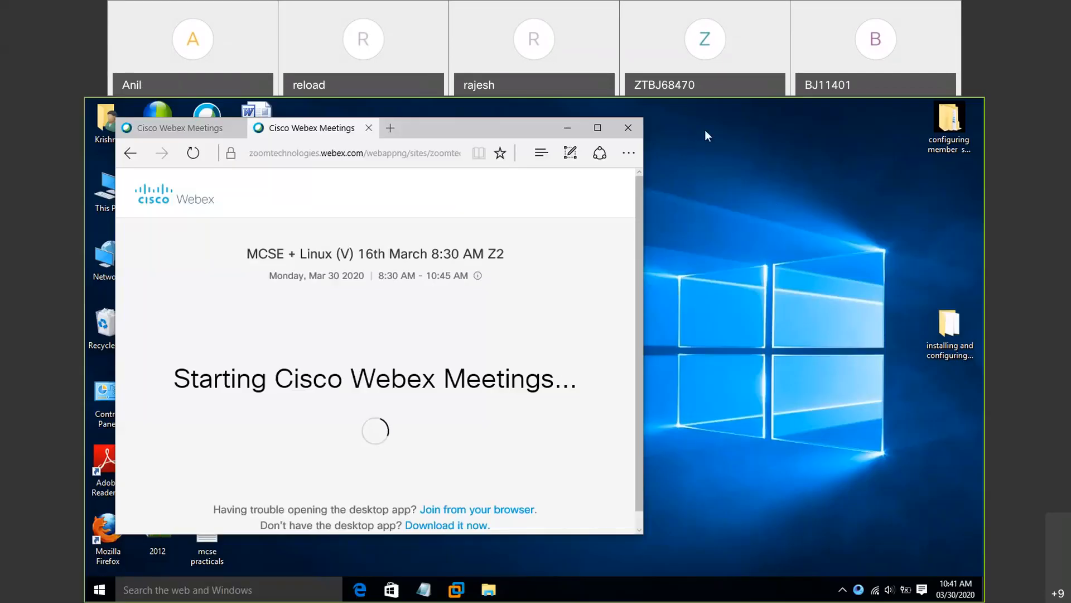
- Minimize the Webex browser, switch to the Windows Server 2012 virtual machine, and dismiss the delete progress and console error dialogs
left_click(567, 129)
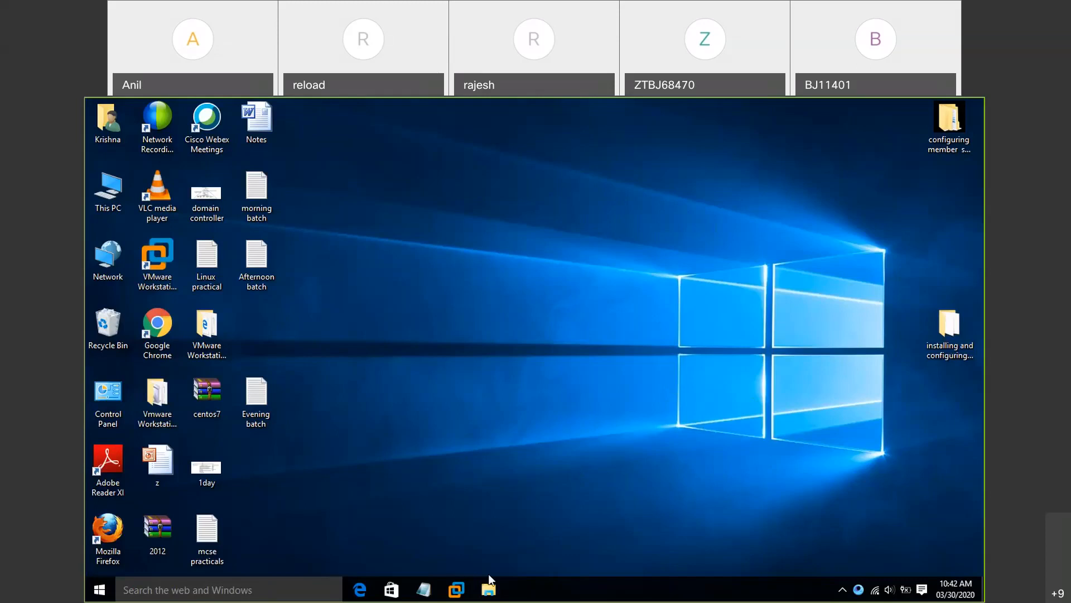
mouse_move(454, 593)
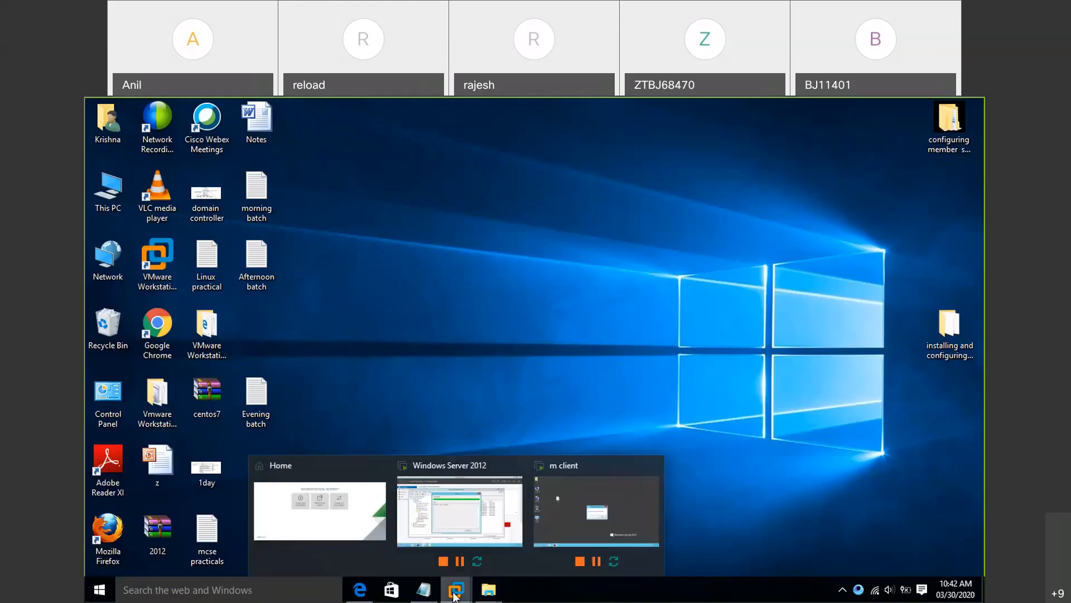
left_click(473, 515)
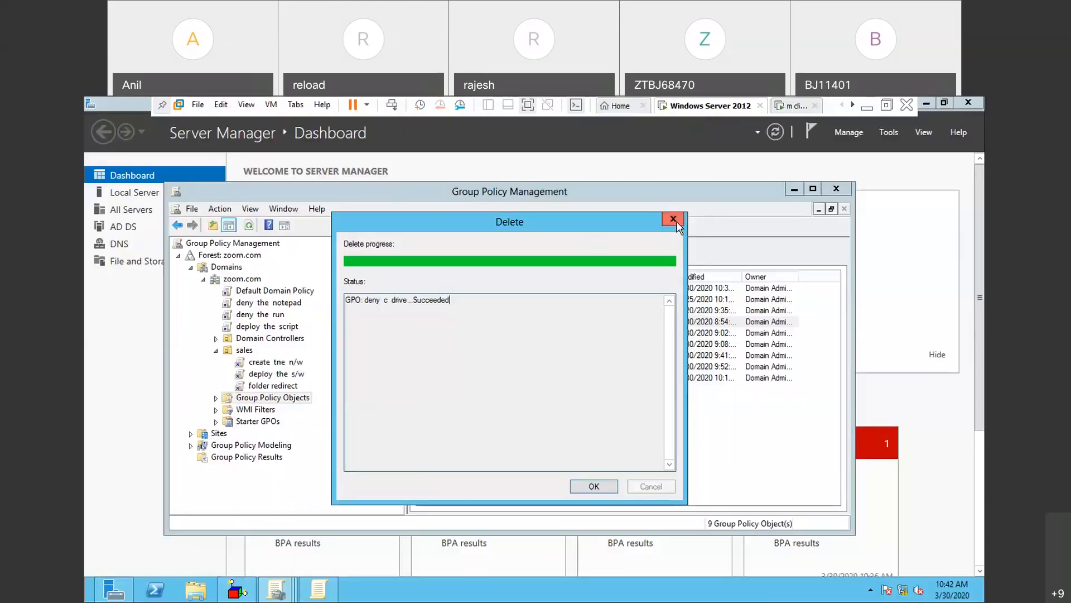
left_click(675, 220)
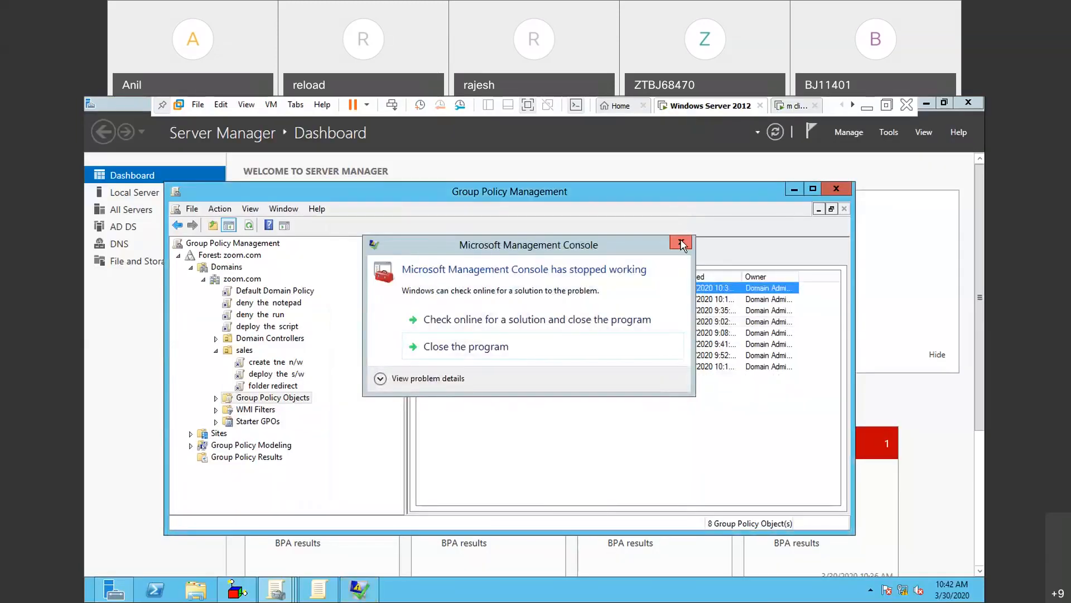
left_click(681, 244)
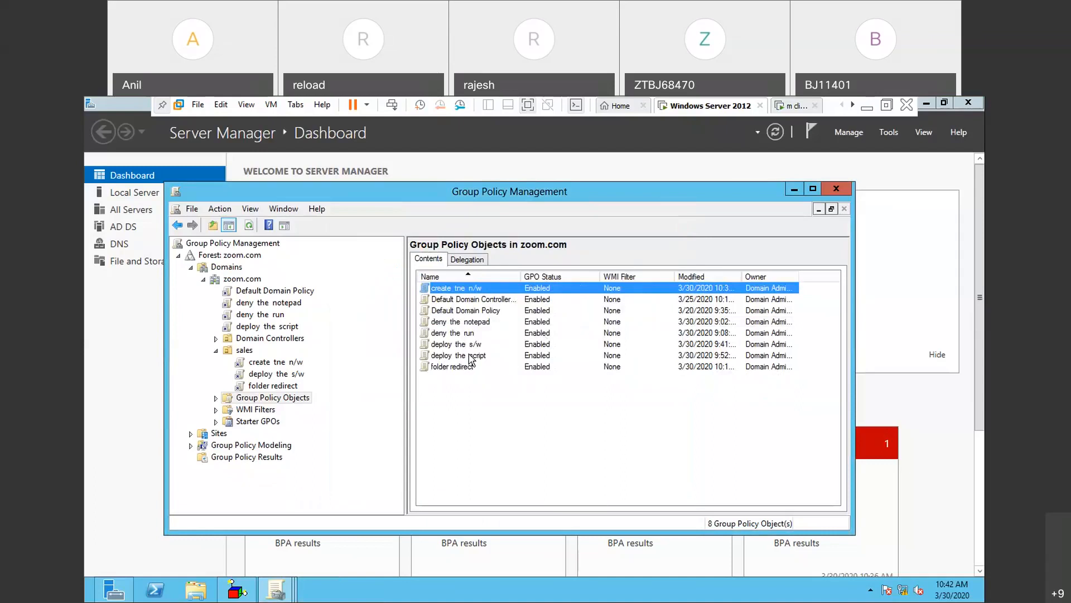
- Delete the create tne n/w GPO from Group Policy Objects along with its links
left_click(285, 363)
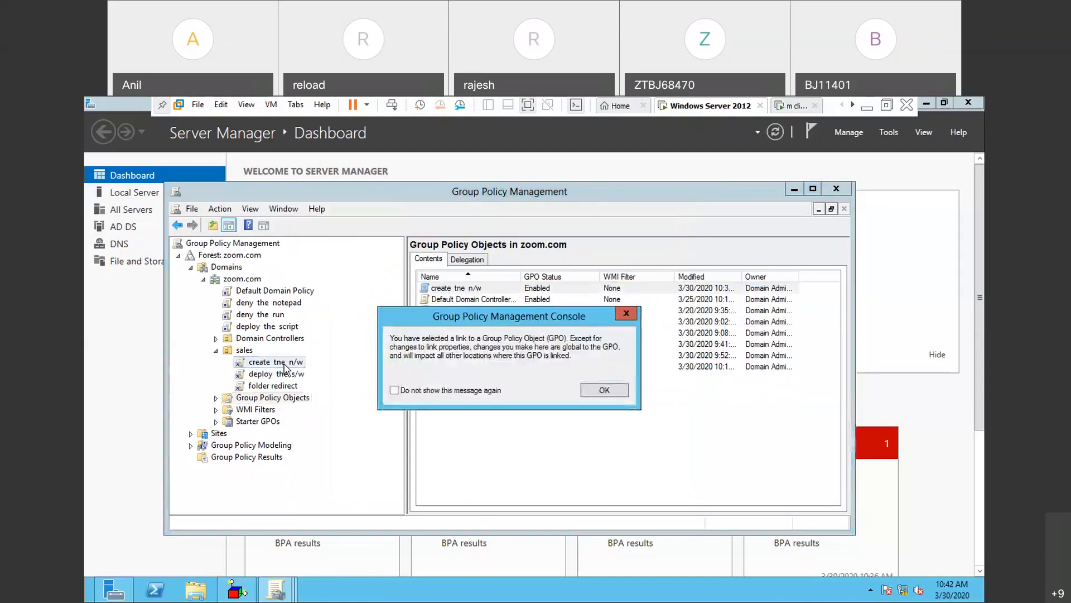
left_click(605, 390)
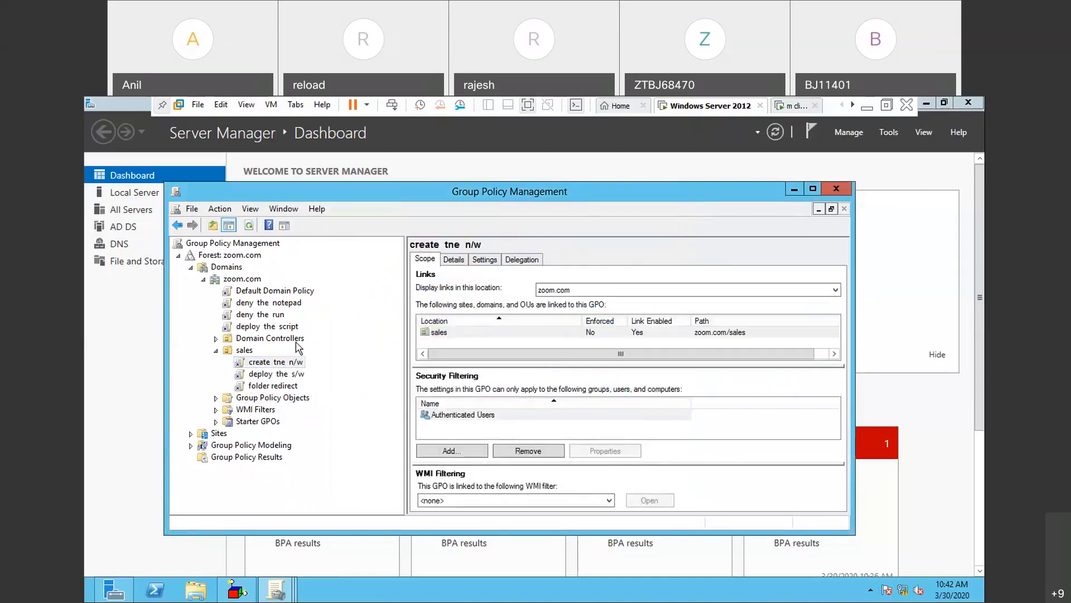
double_click(276, 398)
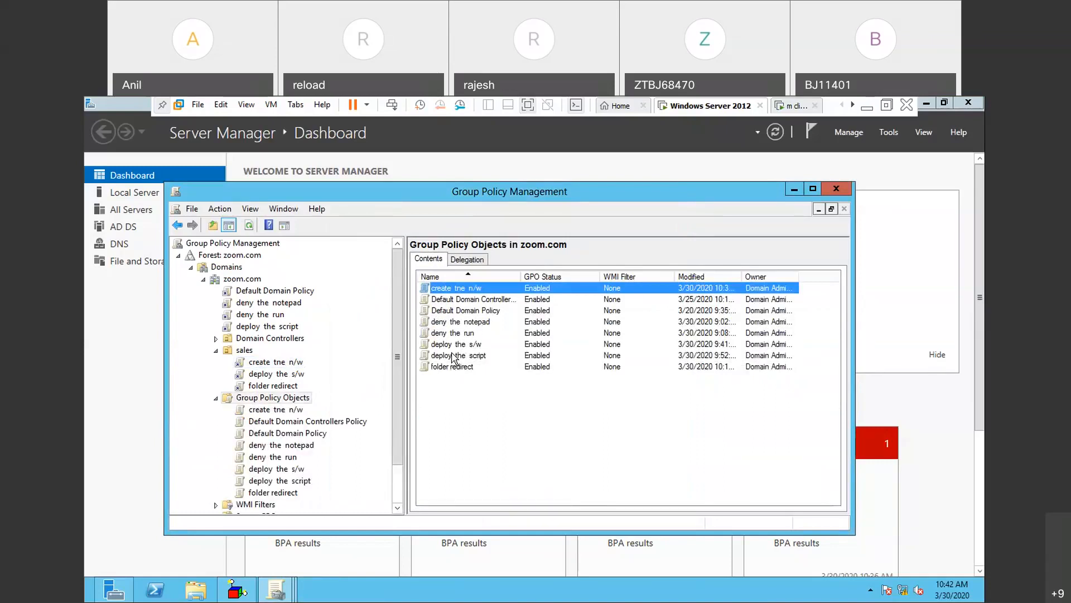
left_click(292, 411)
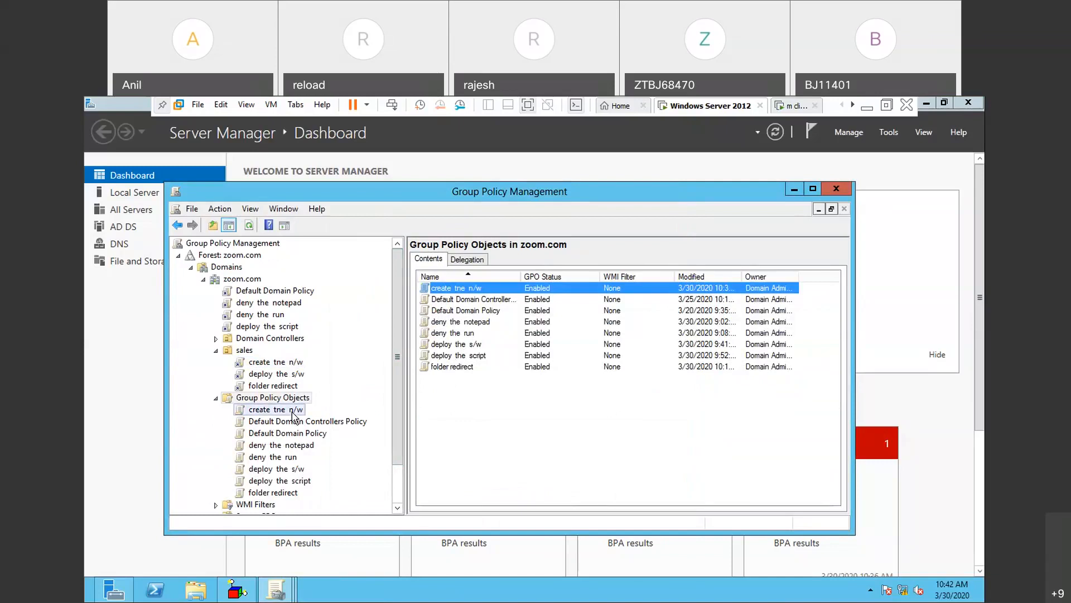
right_click(292, 416)
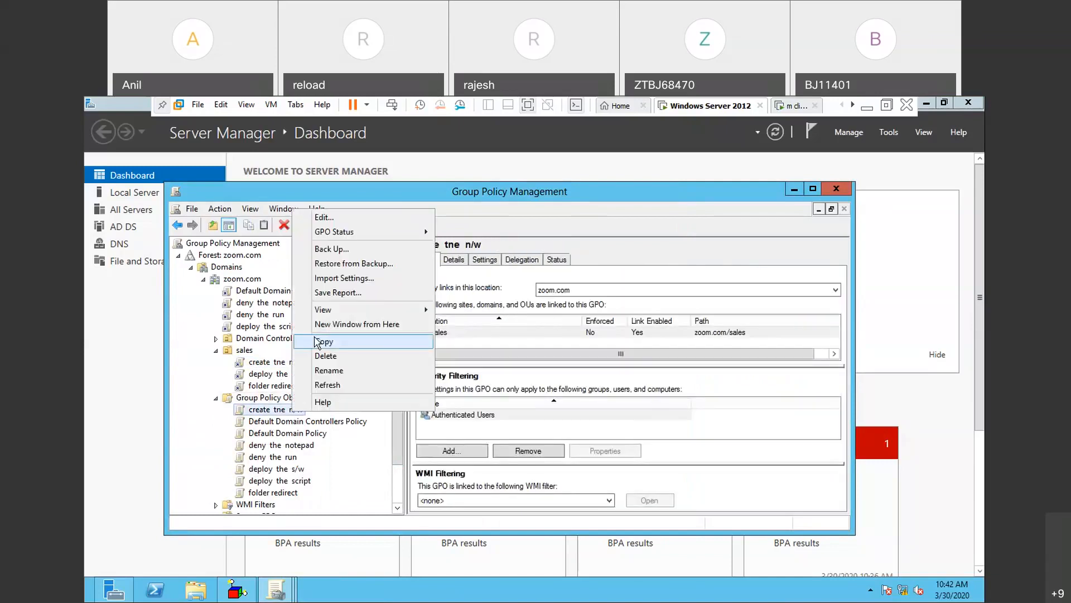
left_click(322, 358)
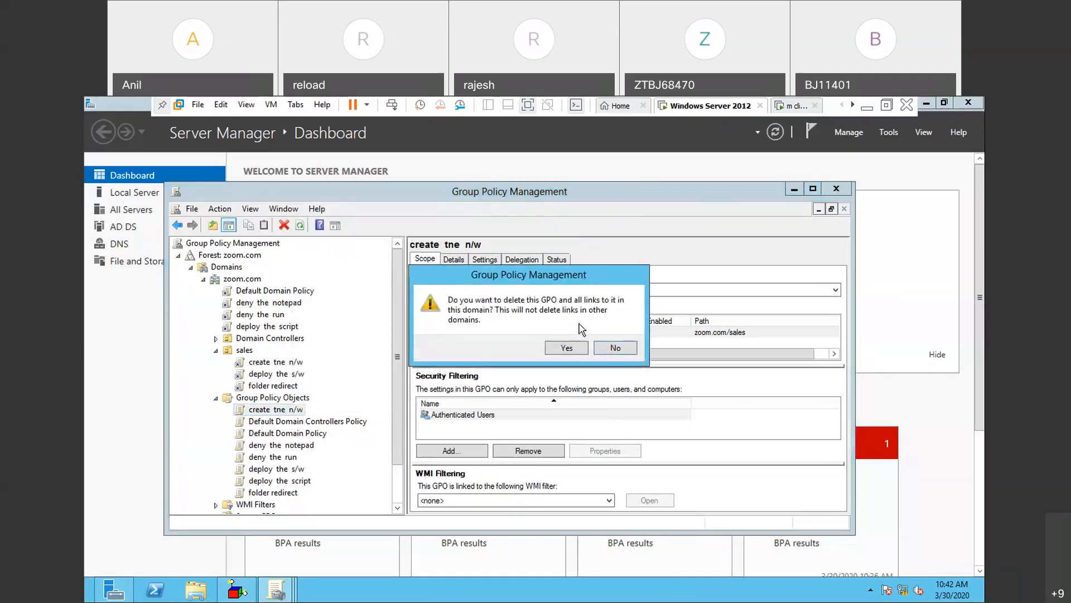
left_click(568, 347)
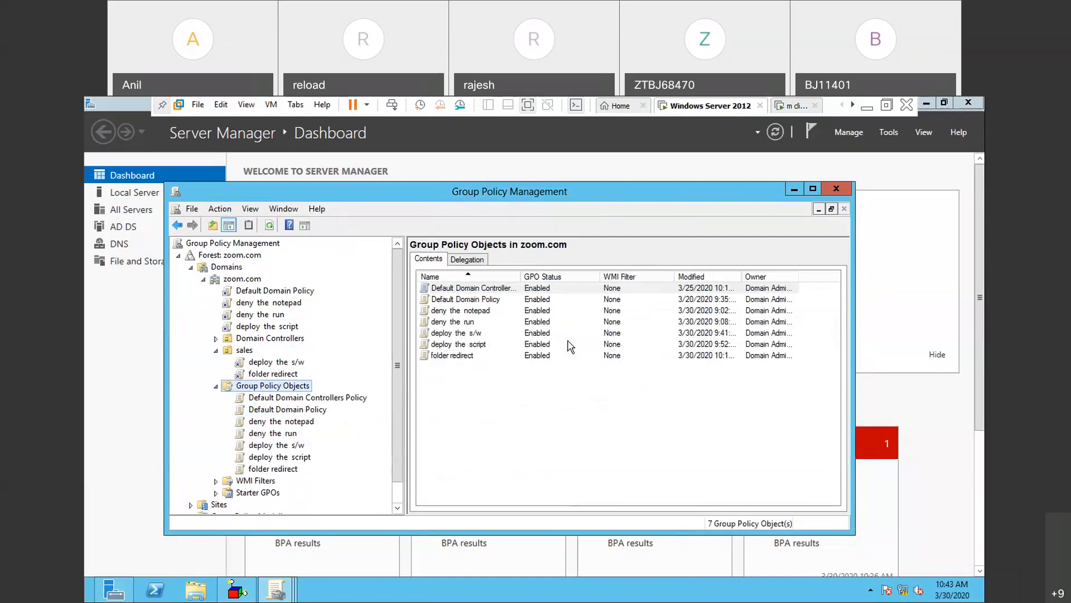
- Run gpupdate to refresh group policy and close its console window
key("super+r")
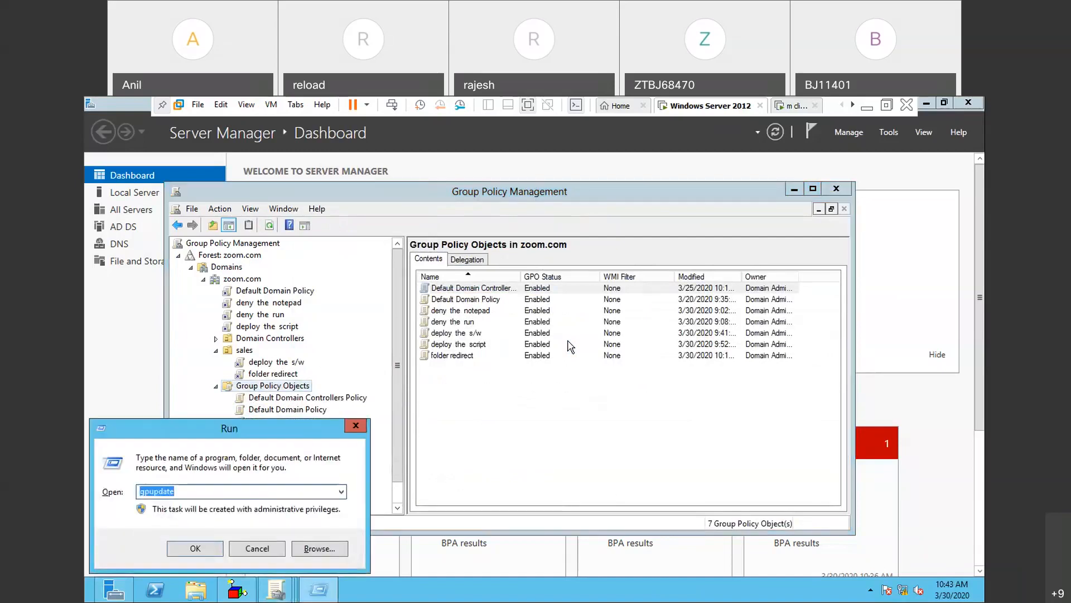
key("Return")
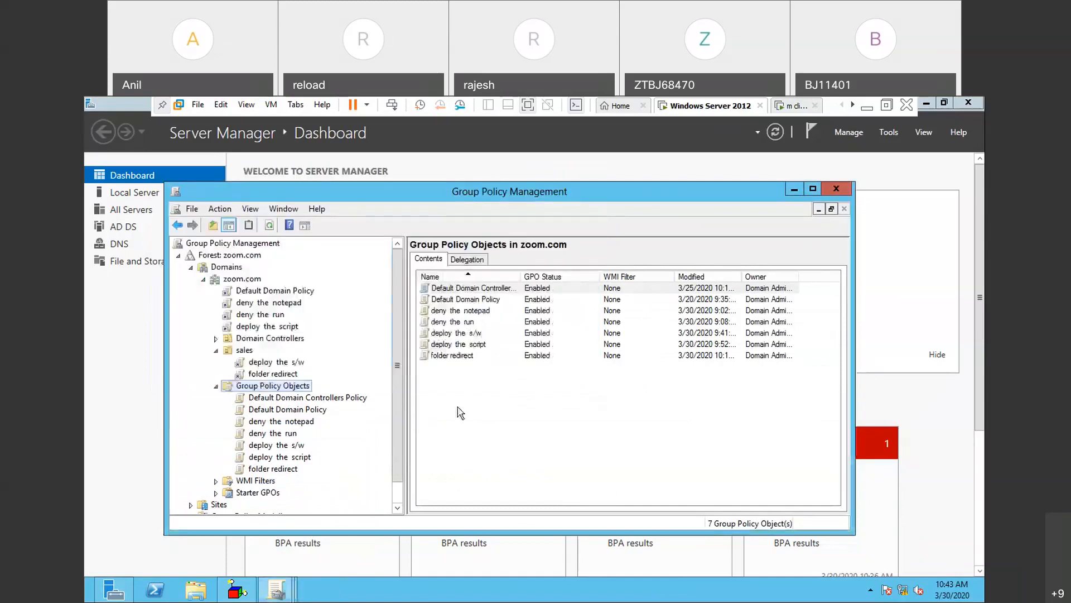
key("super+r")
key("Return")
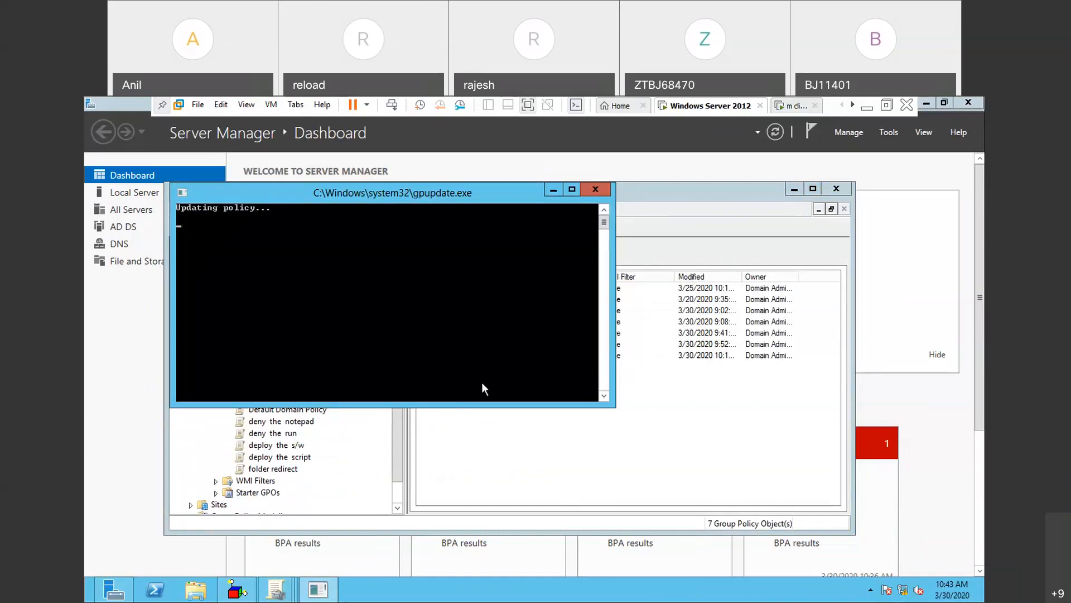
left_click(595, 190)
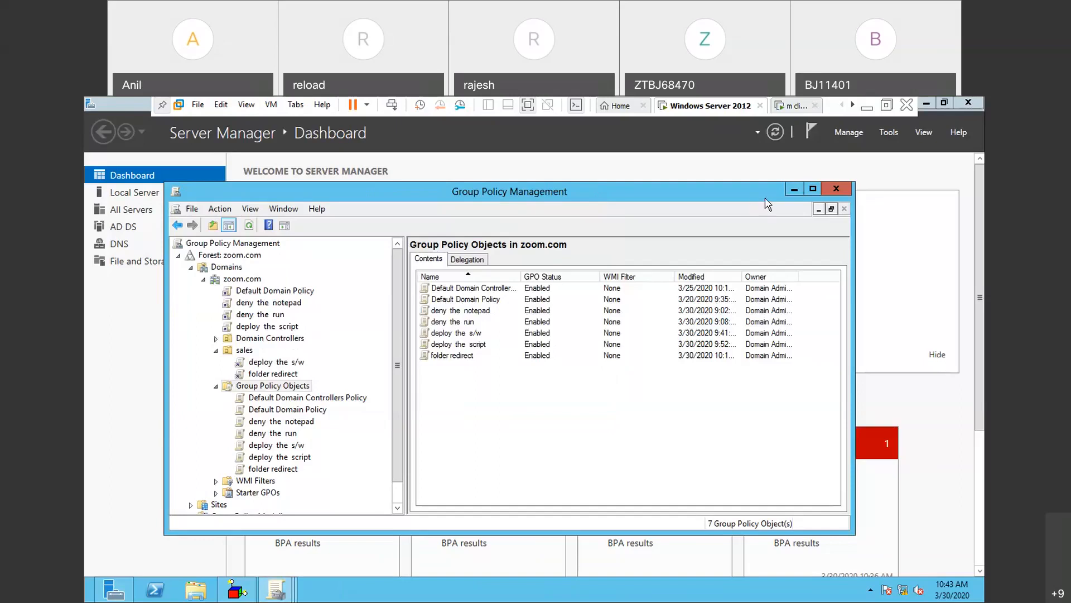
- Close Group Policy Management and minimize the VMware Workstation window without powering off the virtual machines
left_click(844, 192)
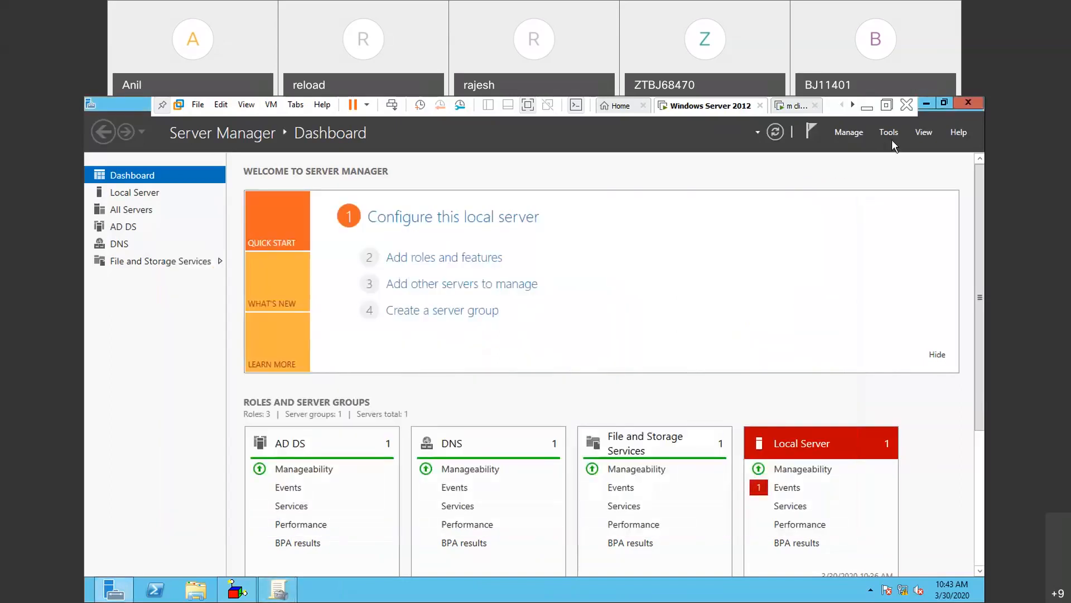
left_click(906, 108)
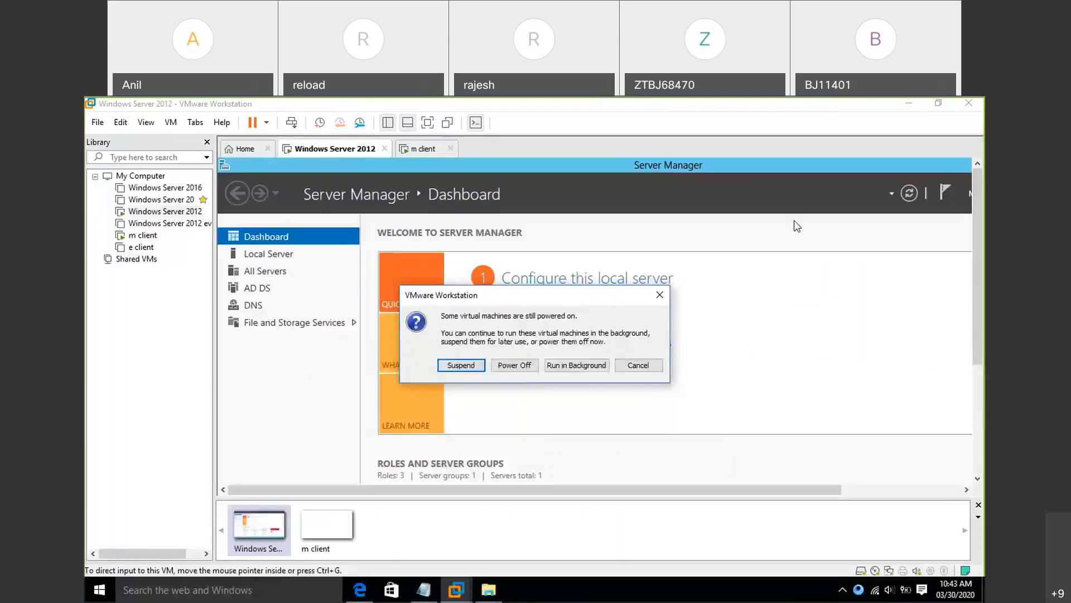
left_click(637, 366)
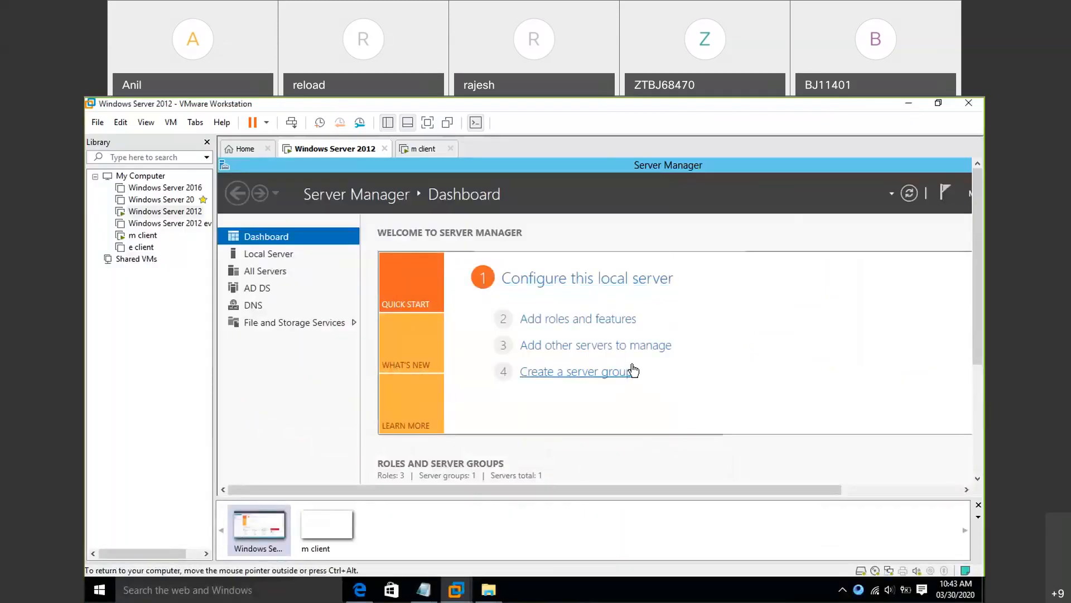
left_click(428, 122)
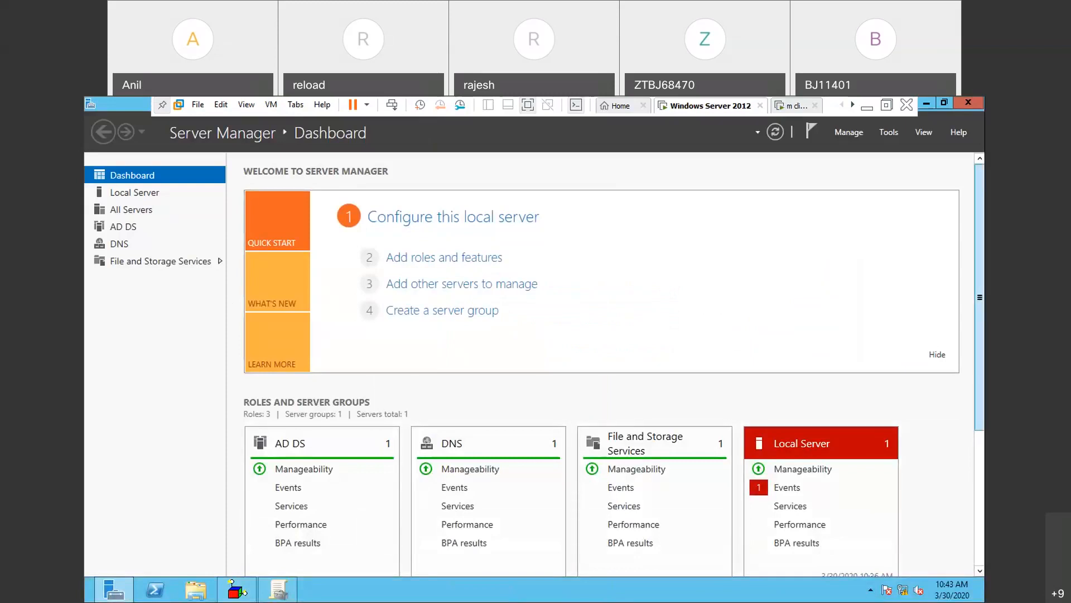
left_click(866, 109)
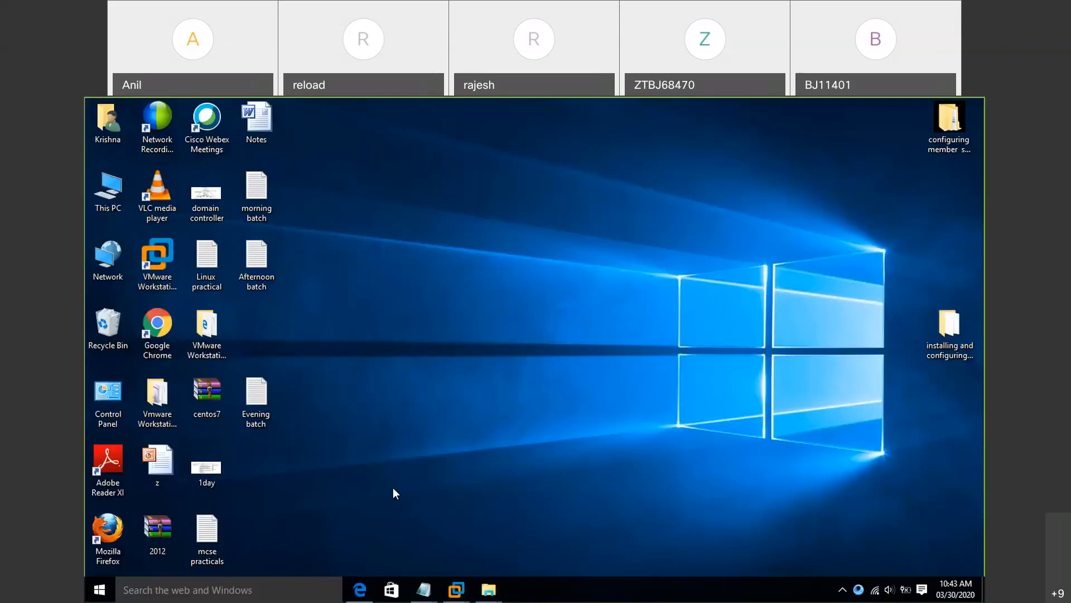
- Open the mcse practicals notes in Notepad and read through the group policy preferences drive-mapping steps
mouse_move(422, 590)
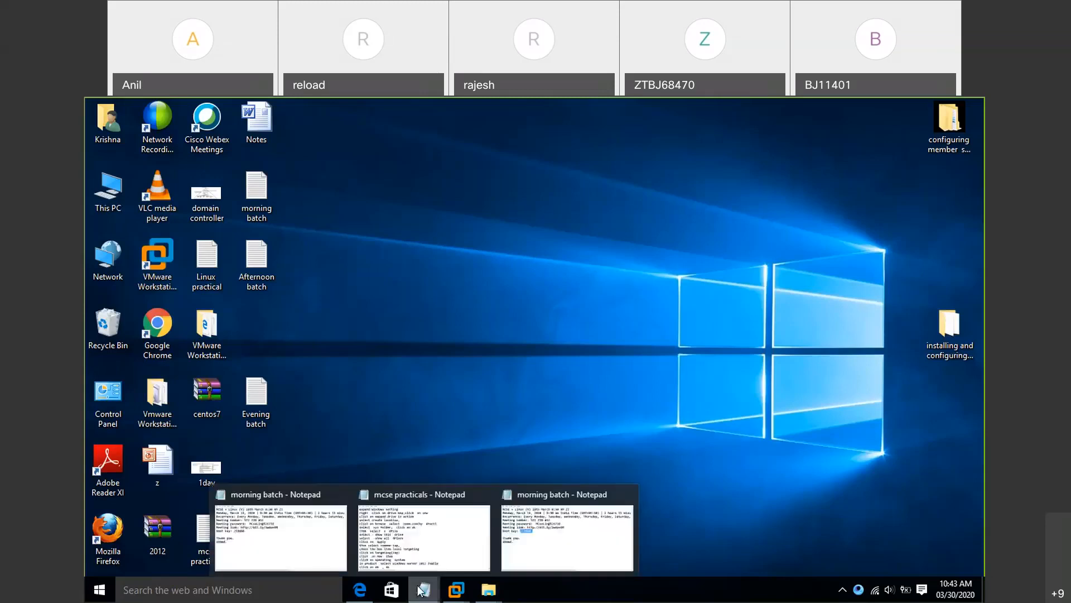
left_click(448, 551)
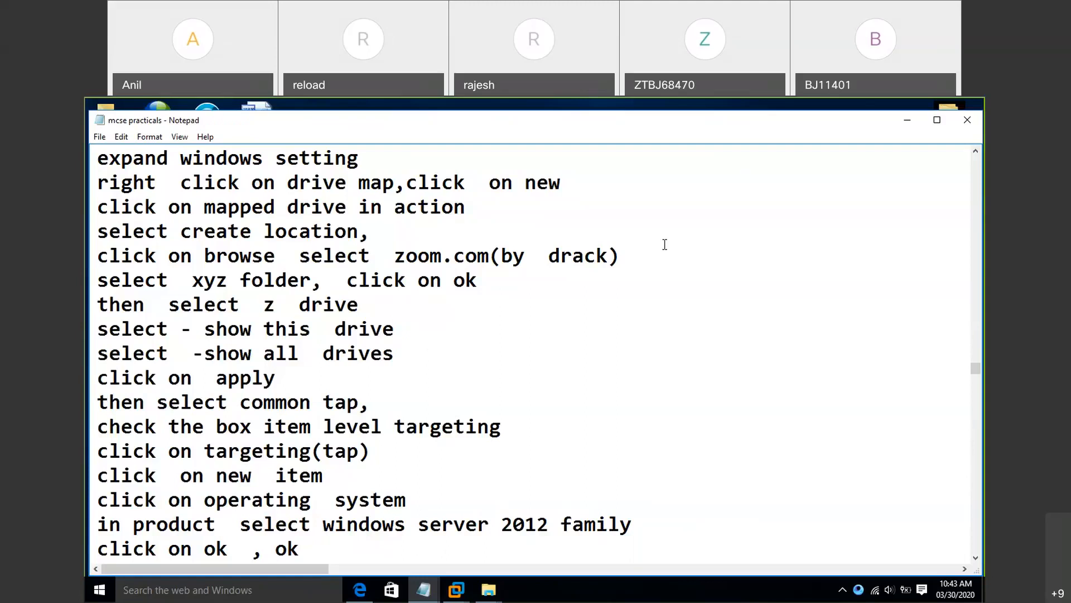
key("Up")
key("Up")
key("Up")
key("Up")
key("Up")
key("Up")
key("Up")
key("Up")
key("Up")
key("Up")
key("Up")
key("Up")
key("Up")
key("Up")
key("Up")
key("Up")
key("Up")
key("Up")
key("Up")
key("Up")
key("Up")
key("Up")
key("Up")
key("Up")
key("Up")
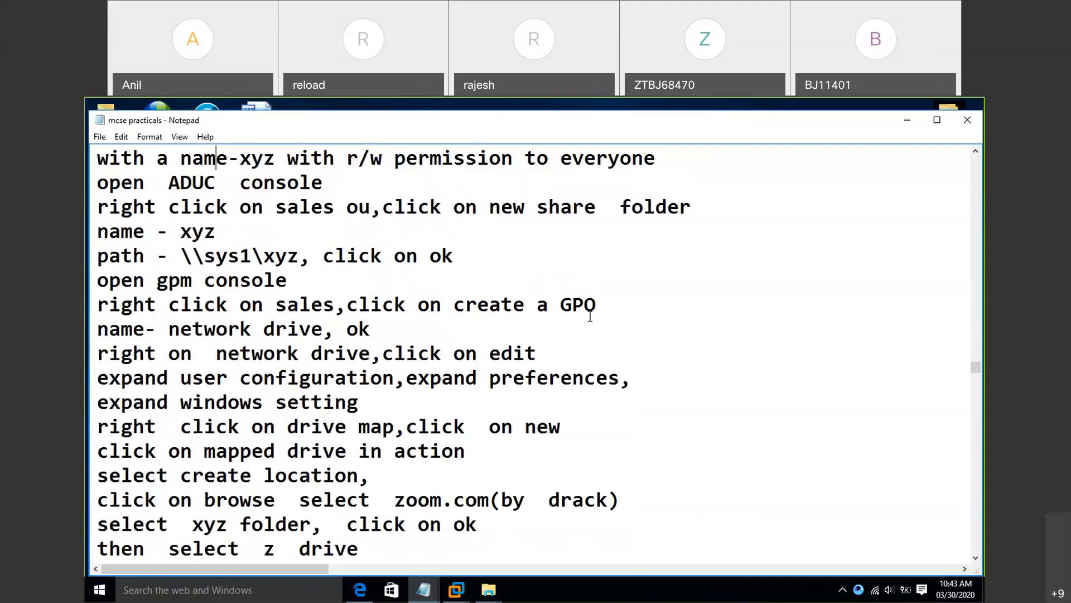
key("Up")
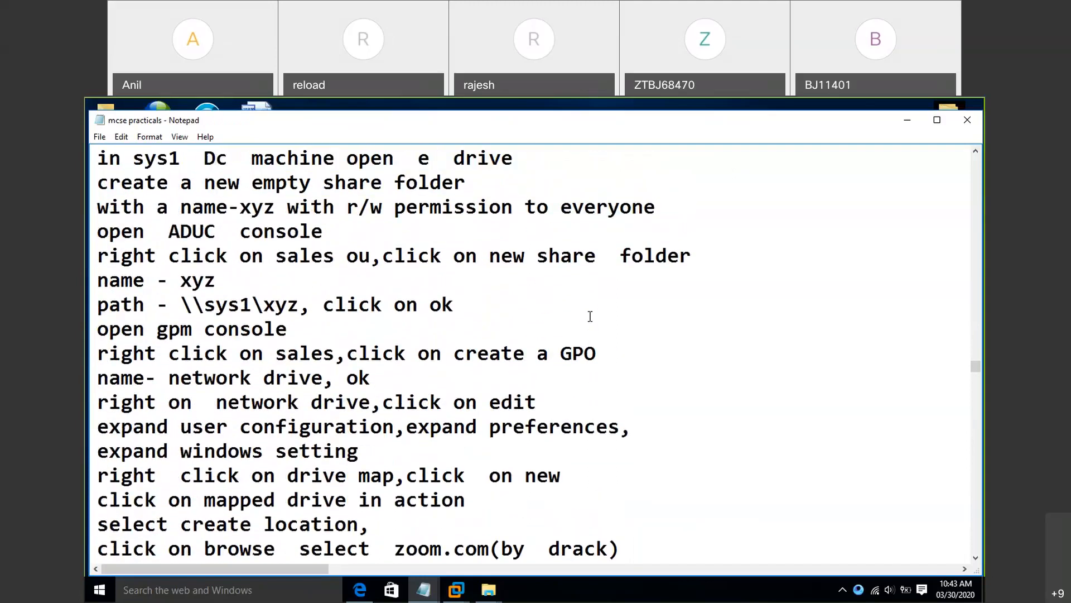
key("Up")
key("Up")
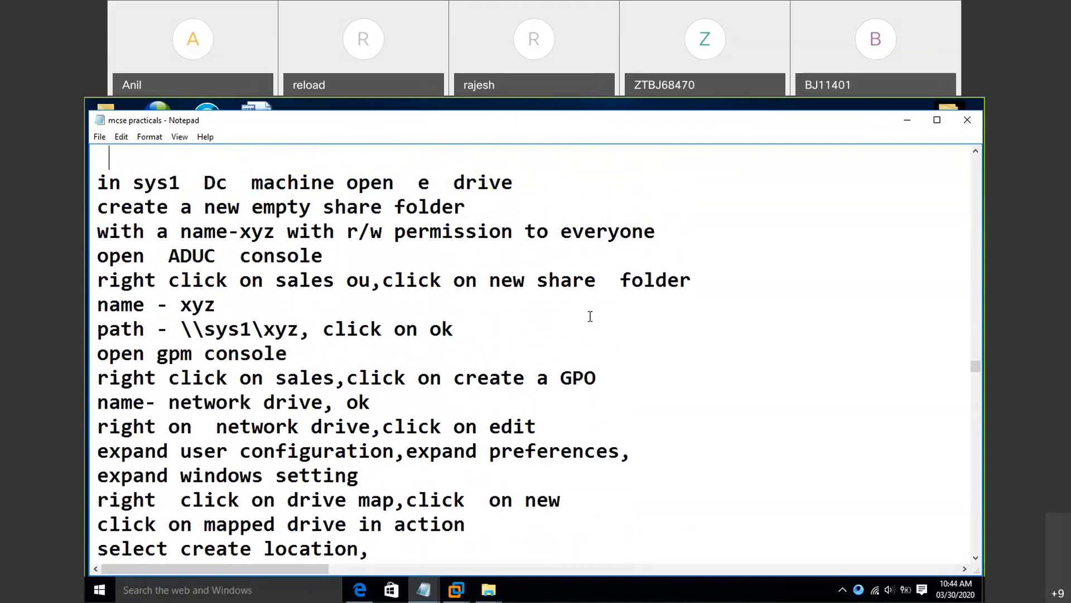
key("Down")
key("Down")
key("Down")
key("Down")
key("Down")
key("Down")
key("Down")
key("Down")
key("Down")
key("Down")
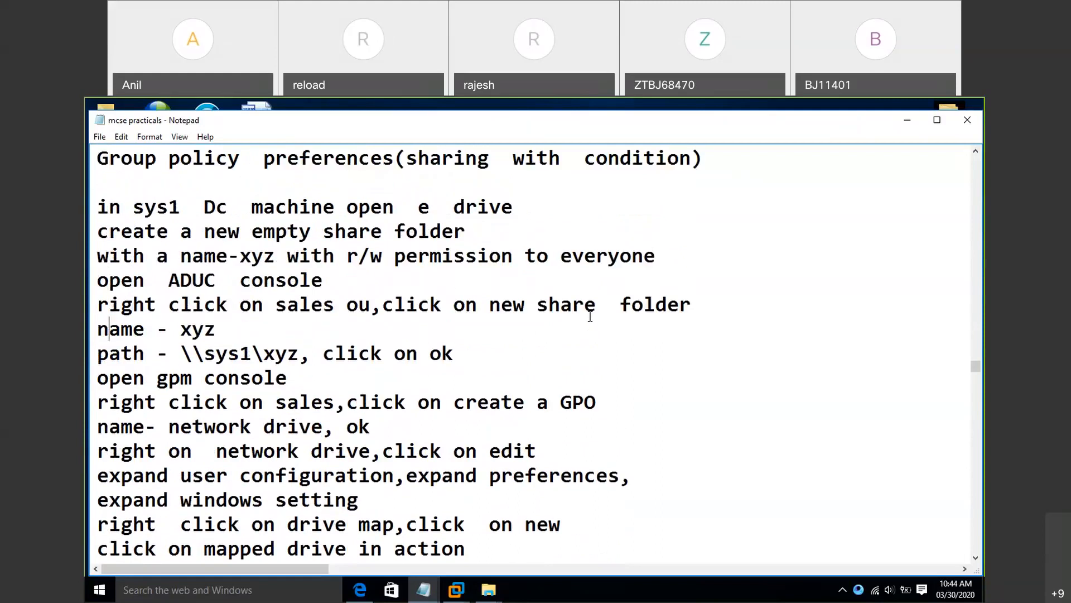
key("Down")
key("Down")
key("Down")
key("Down")
key("Down")
key("Down")
key("Down")
key("Down")
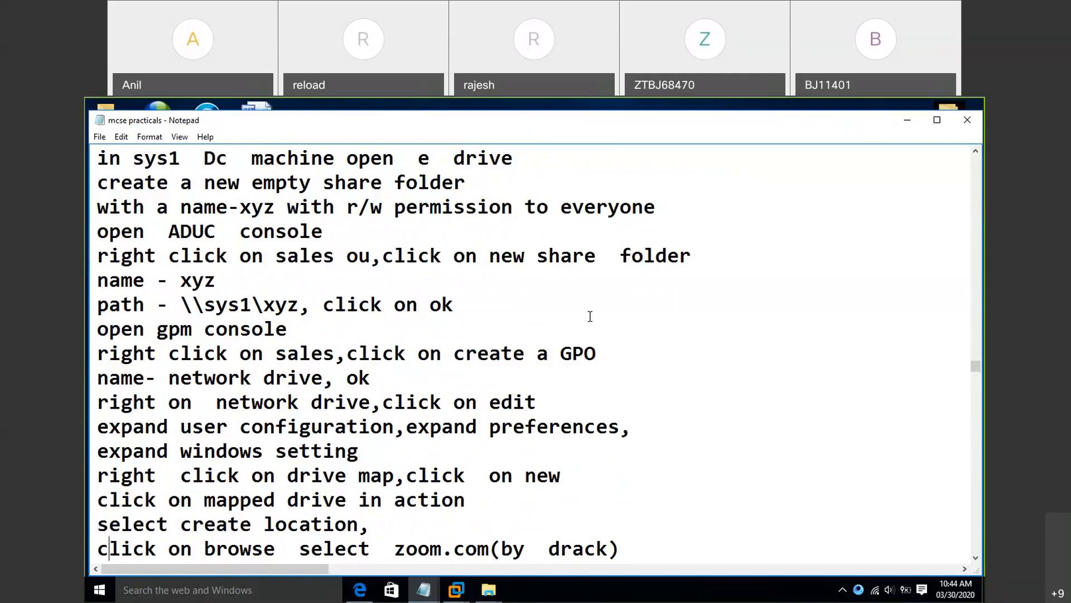
key("Down")
key("Down")
key("Down")
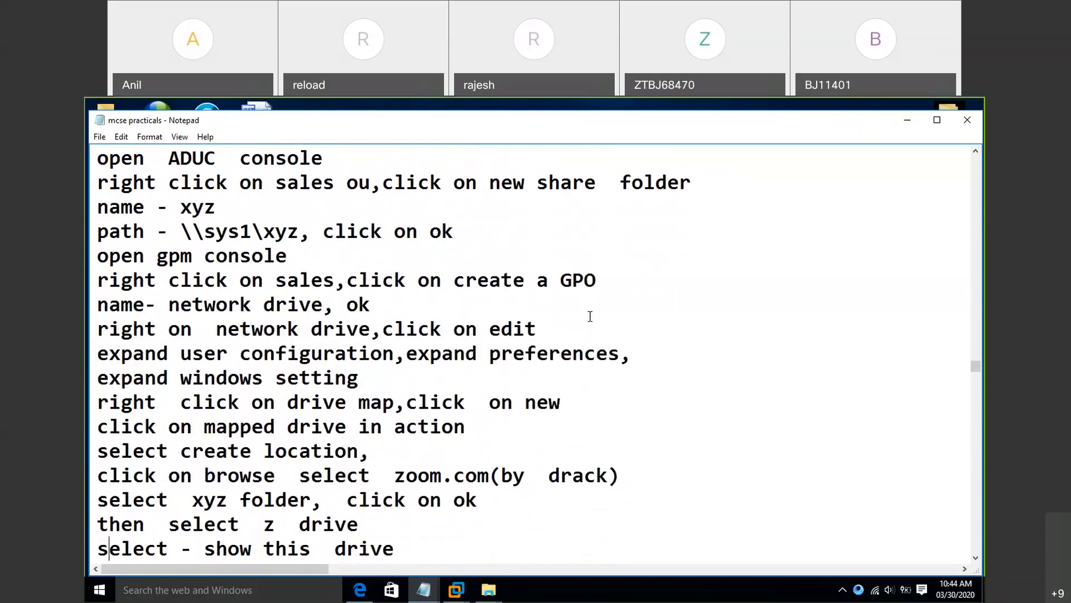
key("Down")
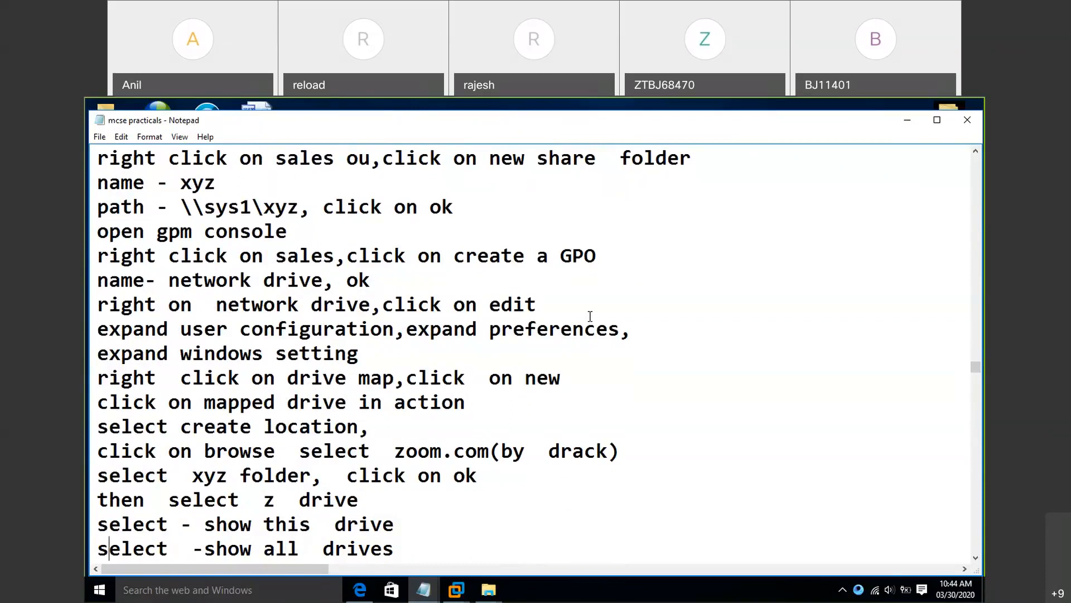
key("Down")
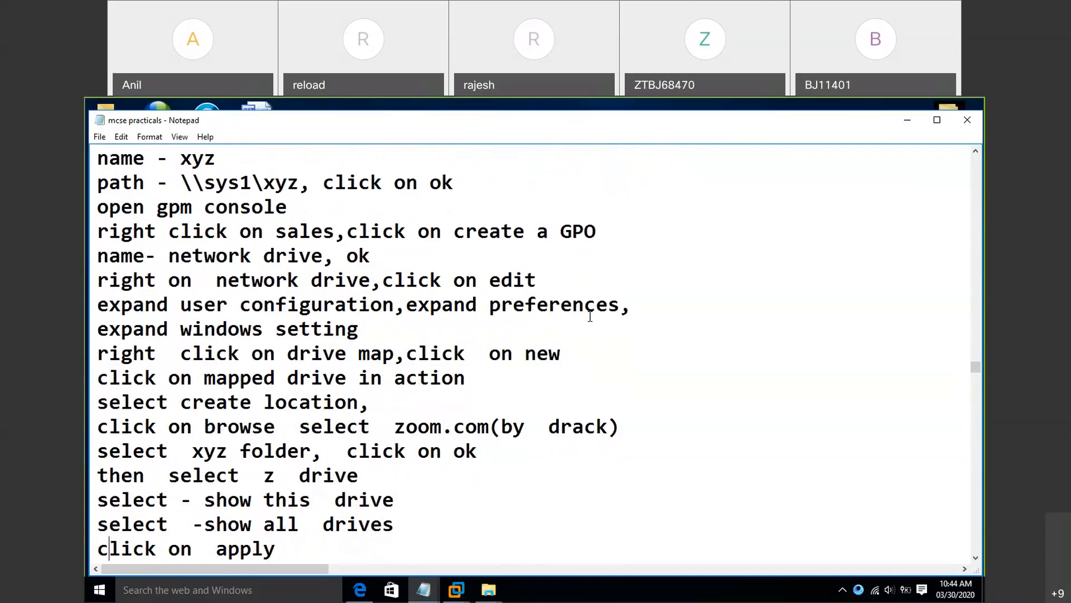
key("Down")
key("Down")
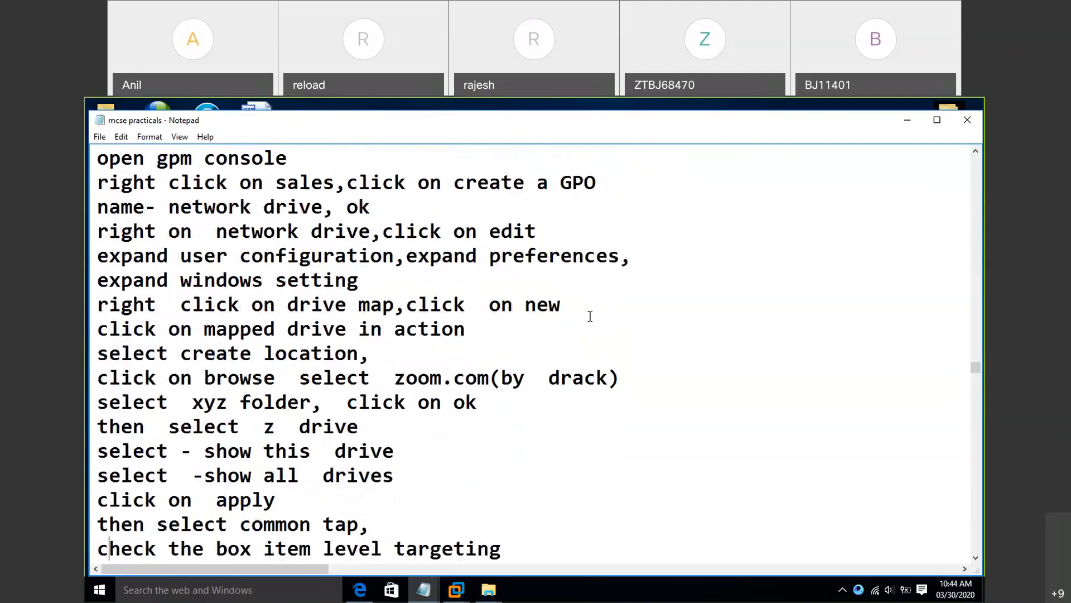
key("Down")
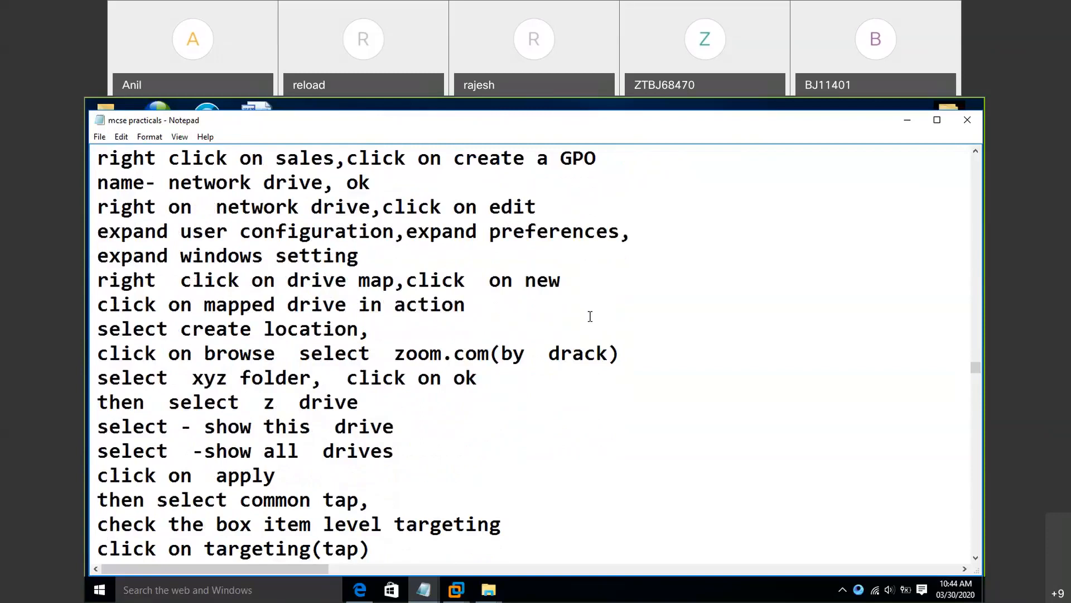
key("Down")
key("Down")
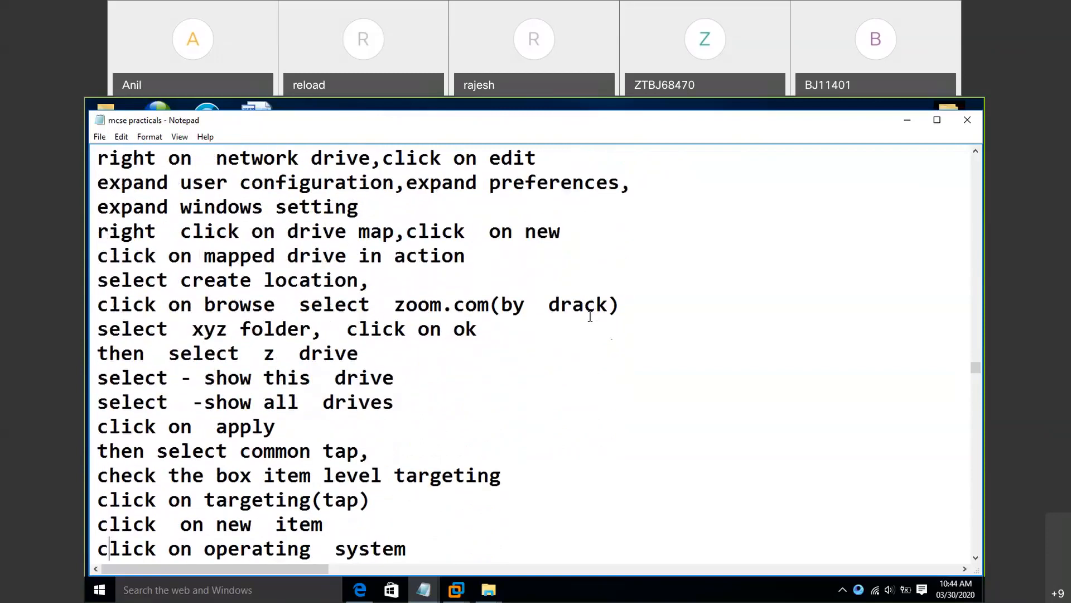
key("Down")
key("Down")
key("Down")
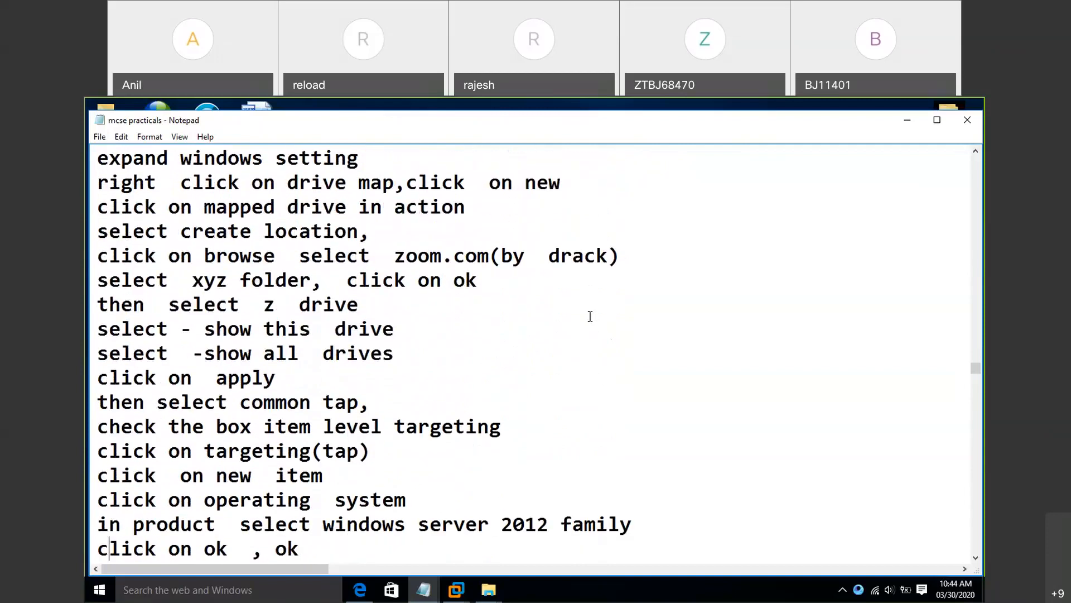
- Scroll through the practical notes to read the verification and group-policy removal steps
key("Down")
key("Down")
key("Down")
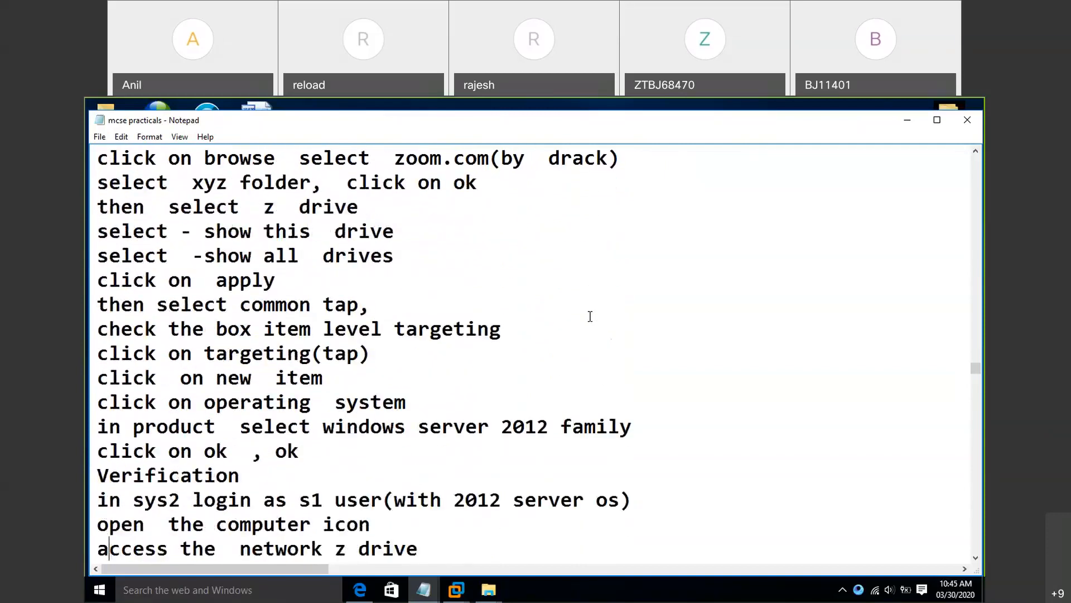
key("Down")
key("Down")
key("Down")
key("Down")
key("Down")
key("Down")
key("Down")
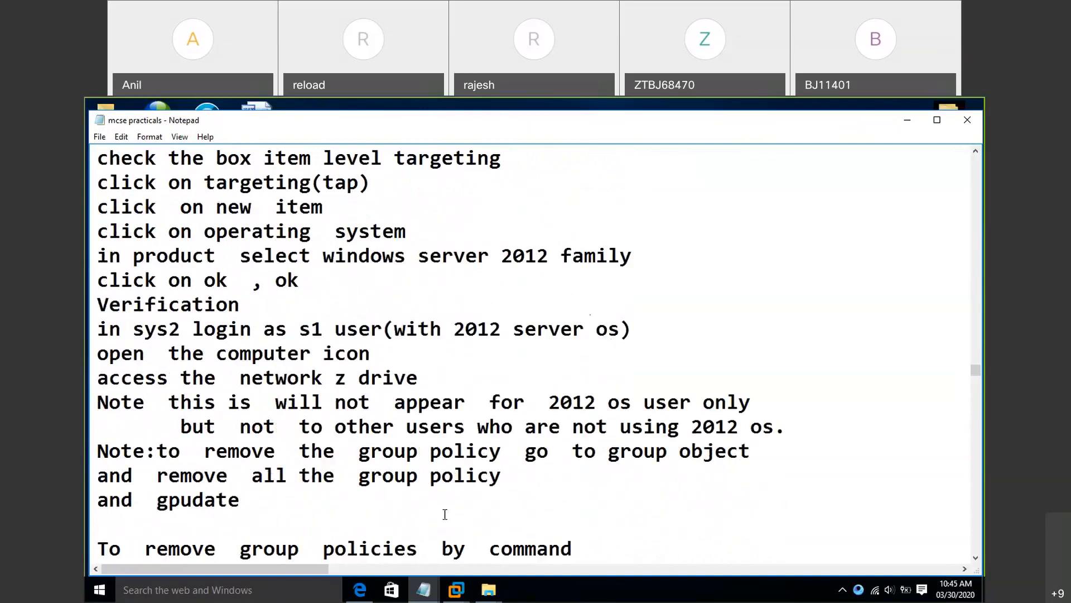
- Switch to the Windows Server 2012 virtual machine and close Server Manager
left_click(461, 585)
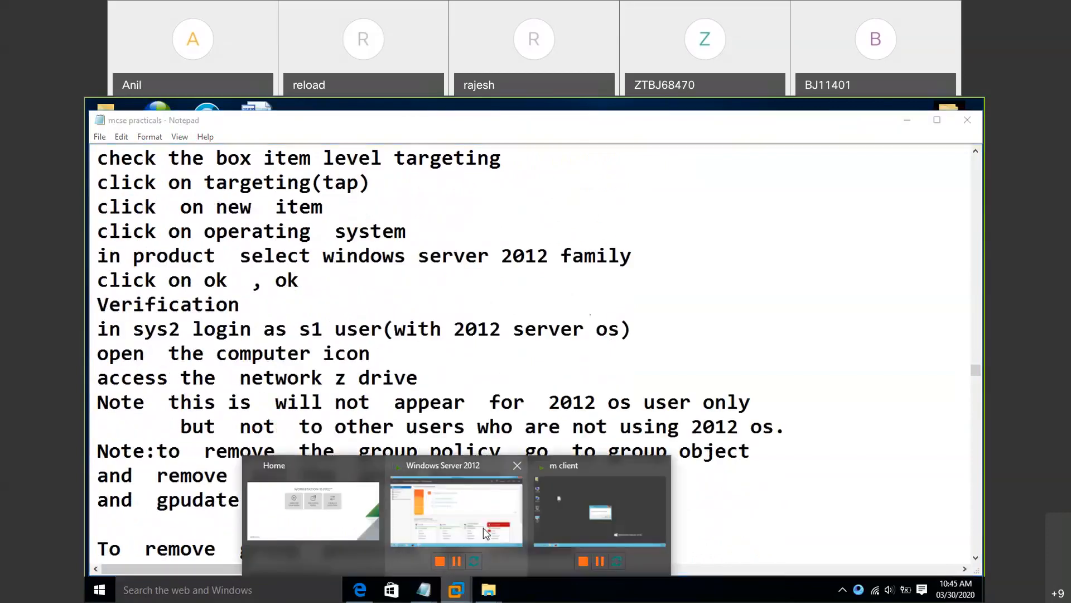
left_click(479, 524)
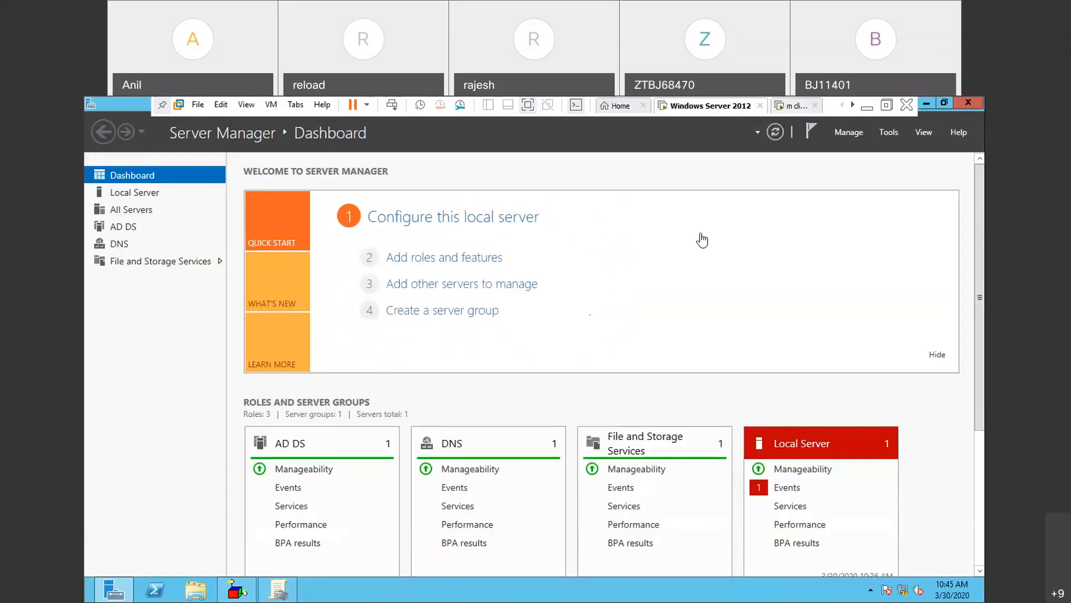
left_click(968, 104)
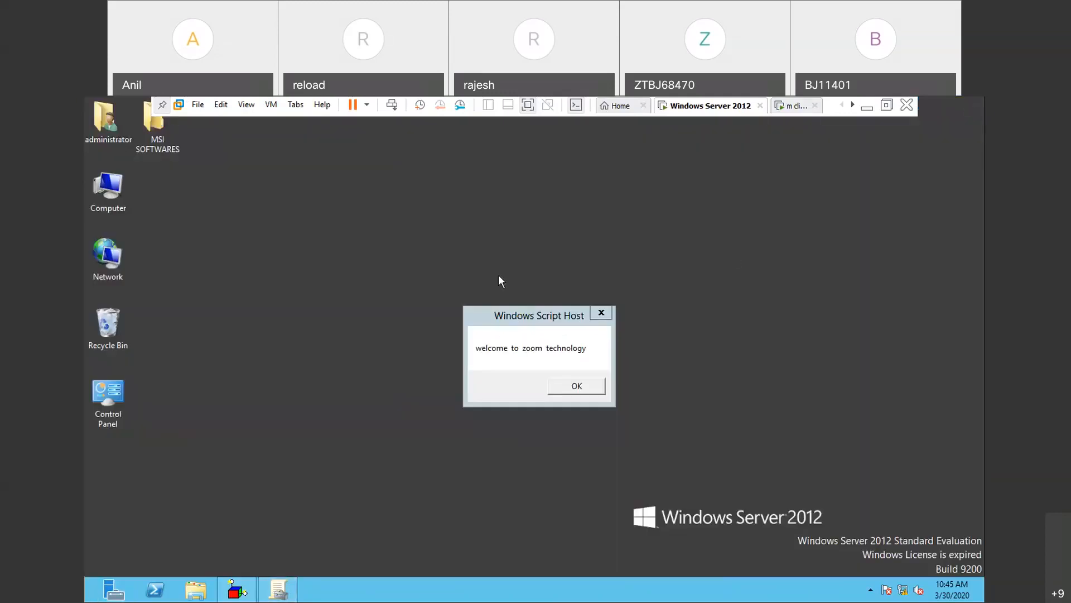
- Open New Volume (E:) from Computer and delete the abc folder
double_click(108, 192)
double_click(592, 241)
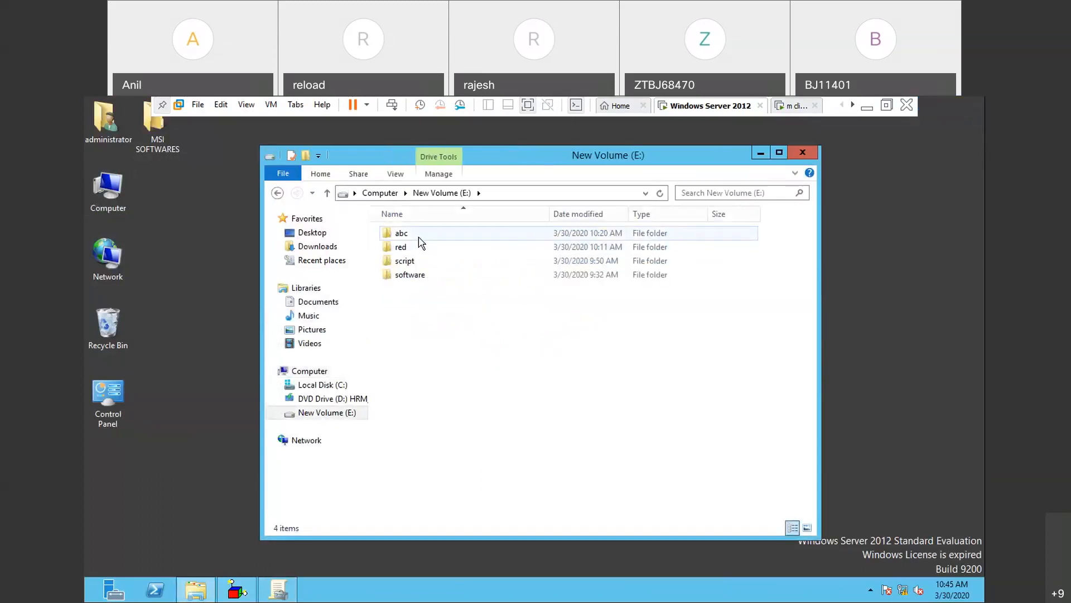
right_click(419, 236)
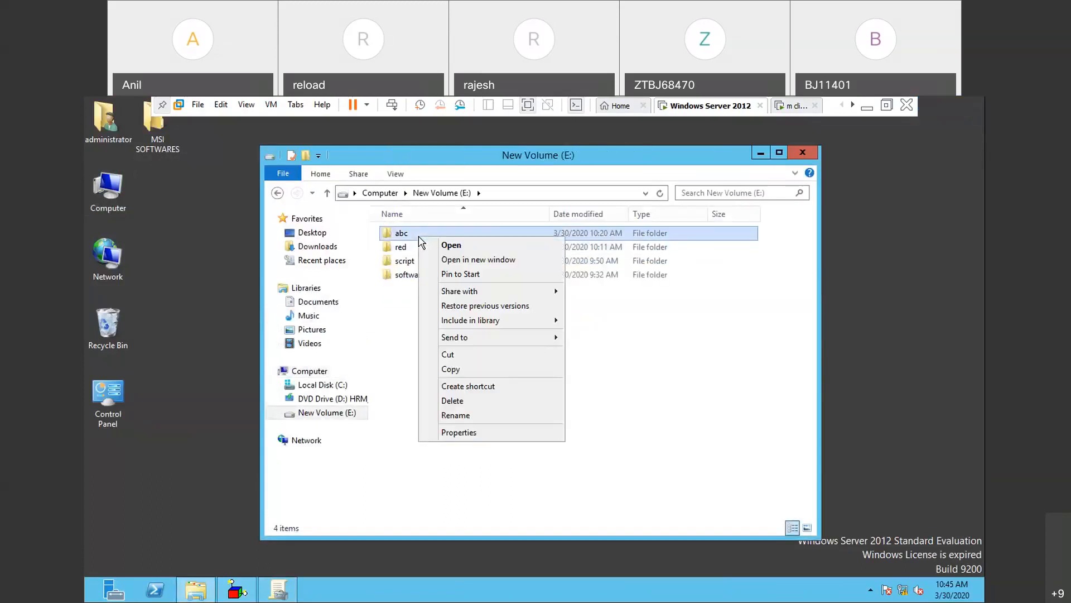
left_click(467, 400)
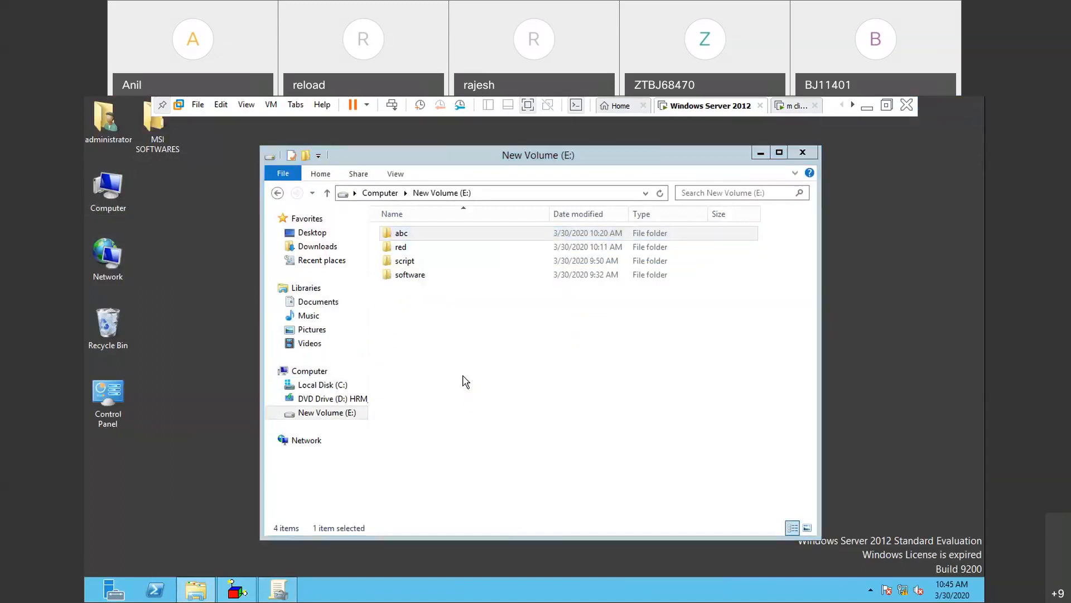
- Create a new folder named abc on New Volume (E:)
right_click(458, 359)
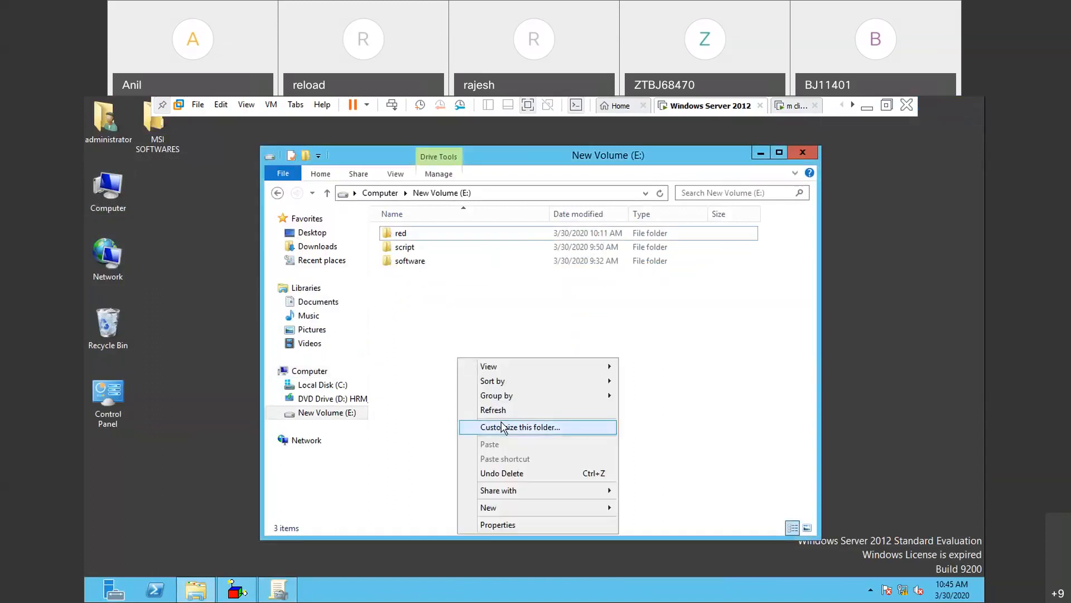
mouse_move(495, 509)
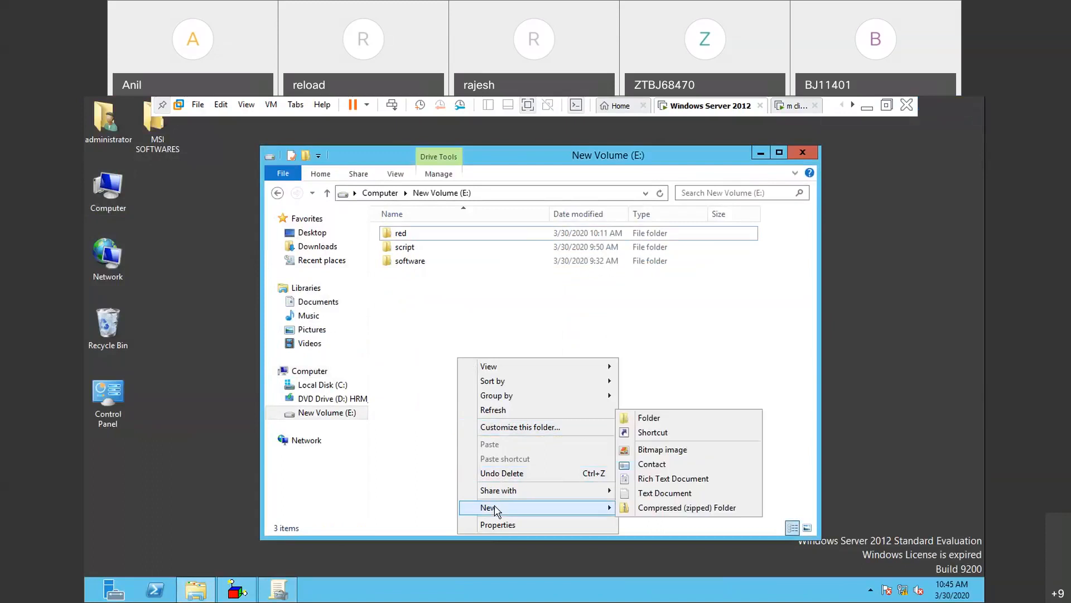
left_click(647, 418)
type("abc")
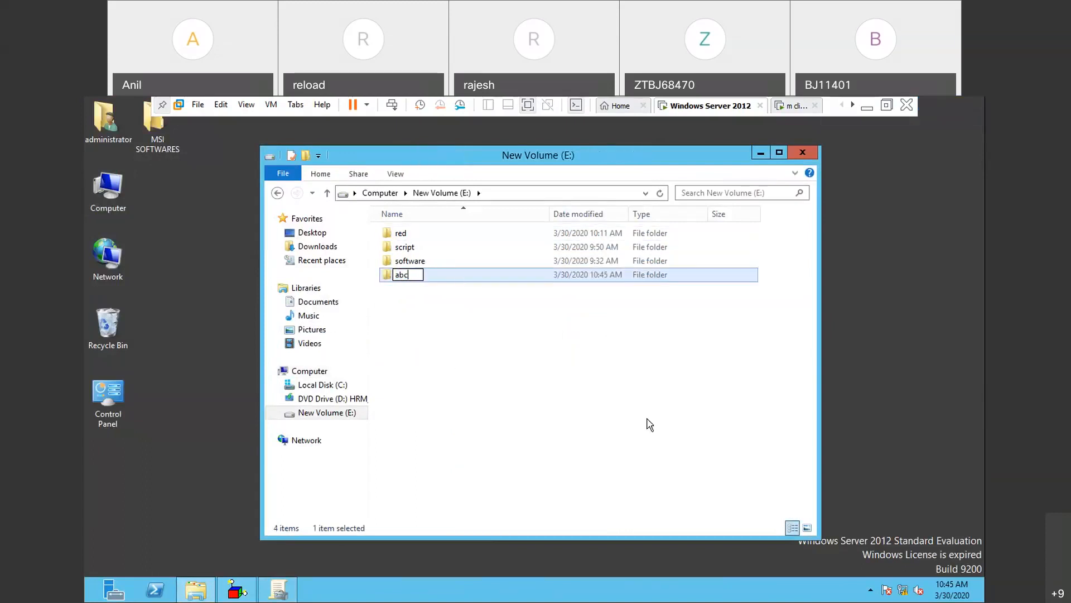
key("Return")
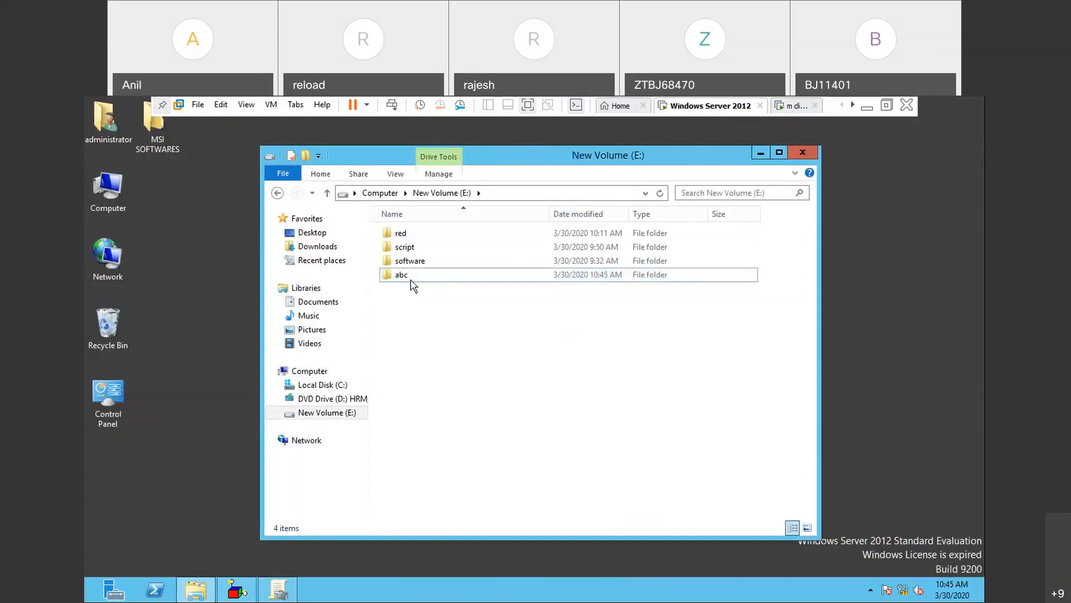
- Share the abc folder with Everyone at the Read/Write permission level
right_click(411, 281)
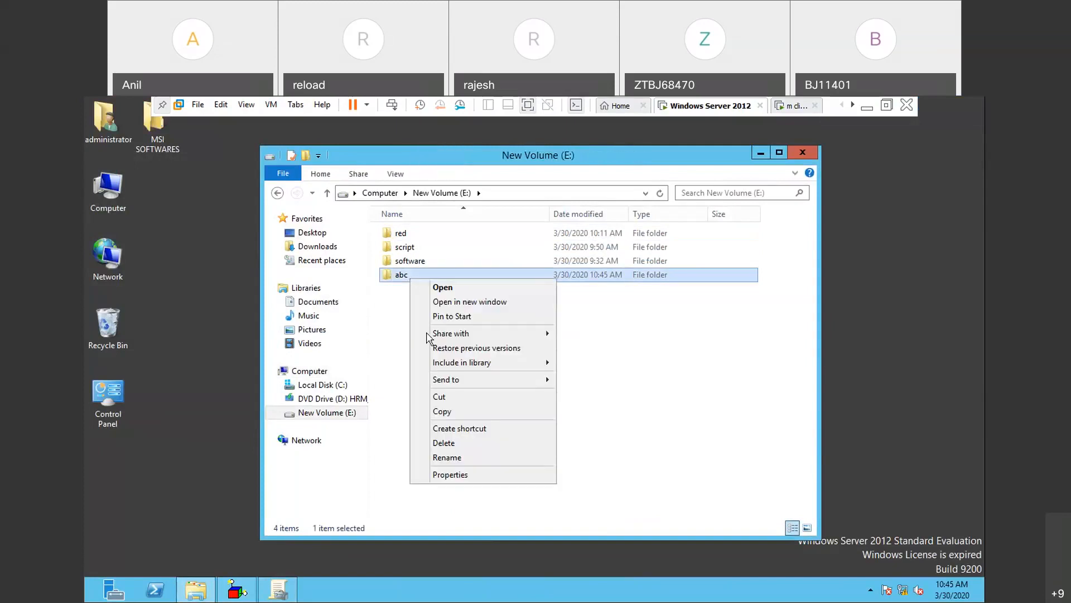
mouse_move(436, 334)
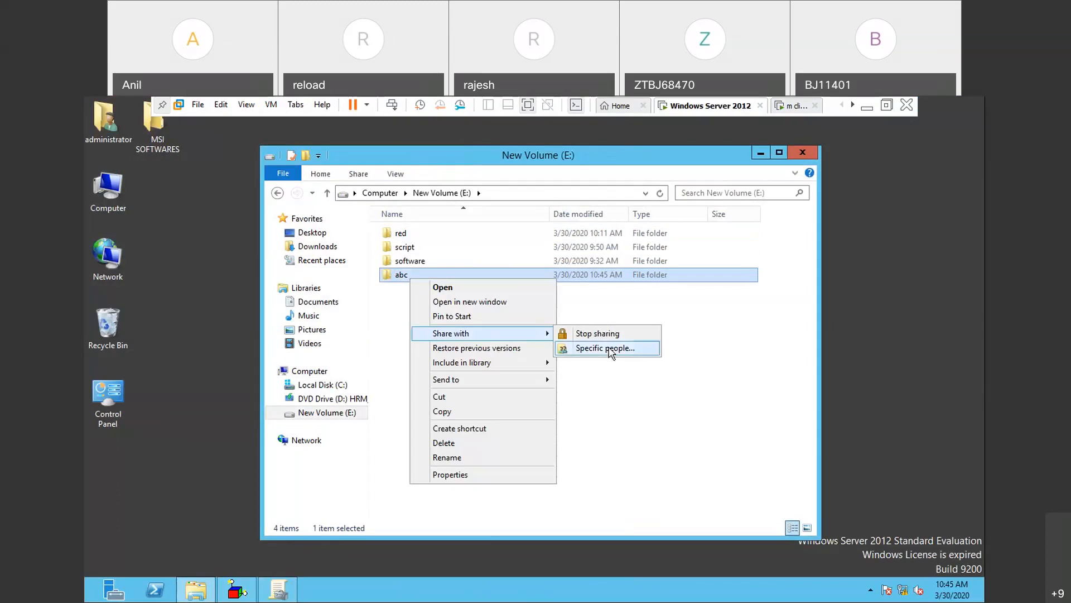
left_click(607, 356)
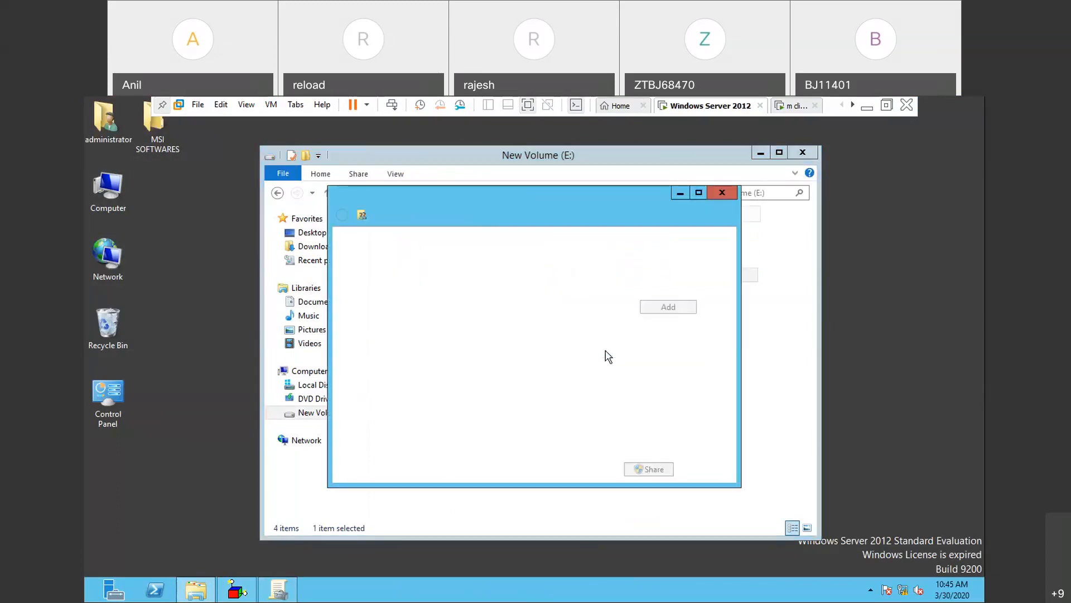
left_click(630, 307)
left_click(398, 327)
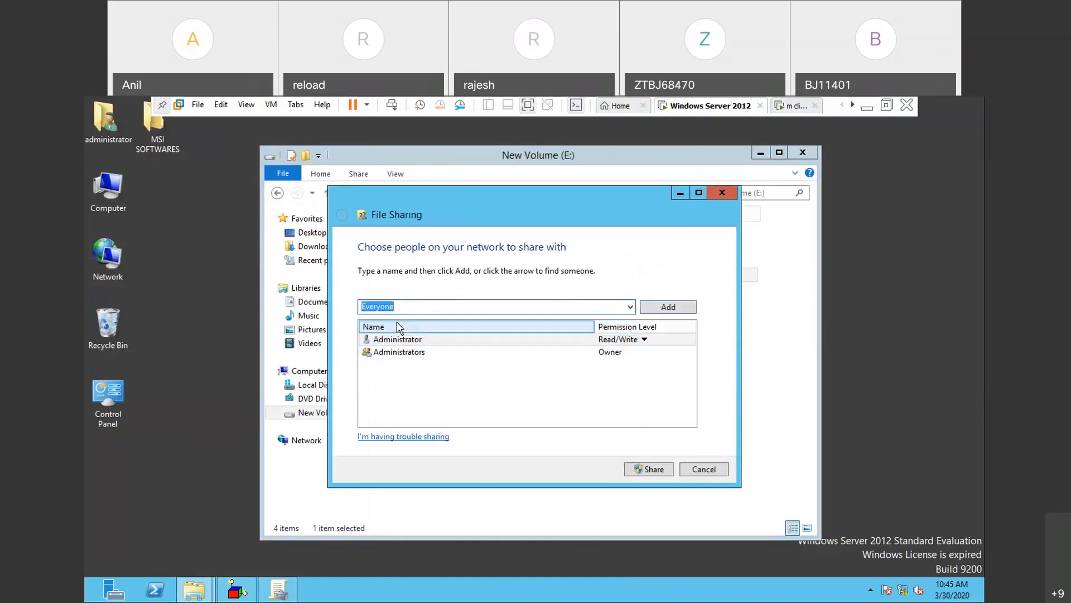
left_click(682, 311)
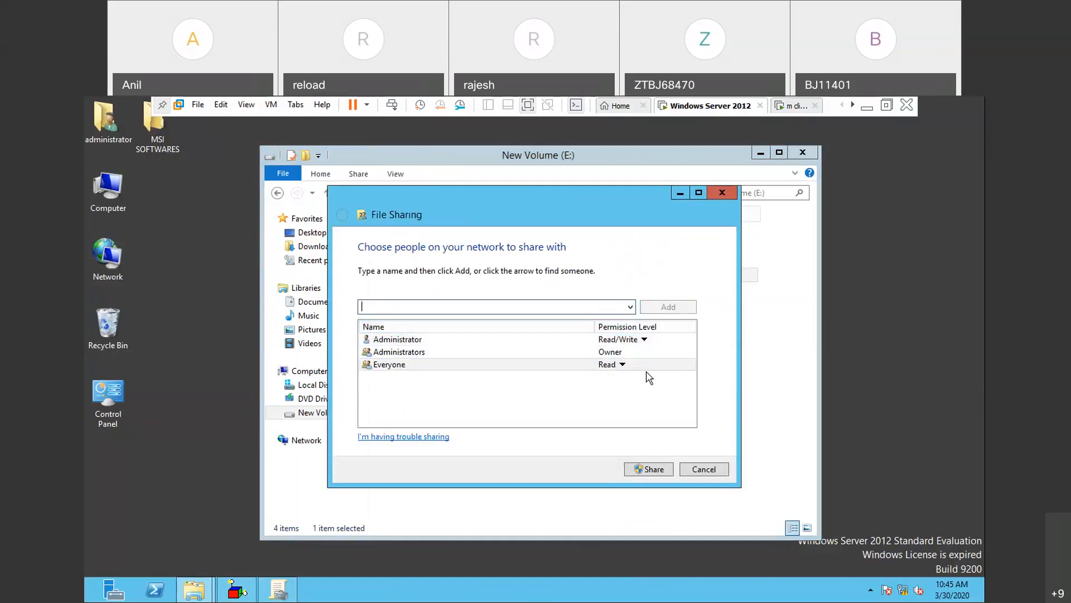
left_click(623, 365)
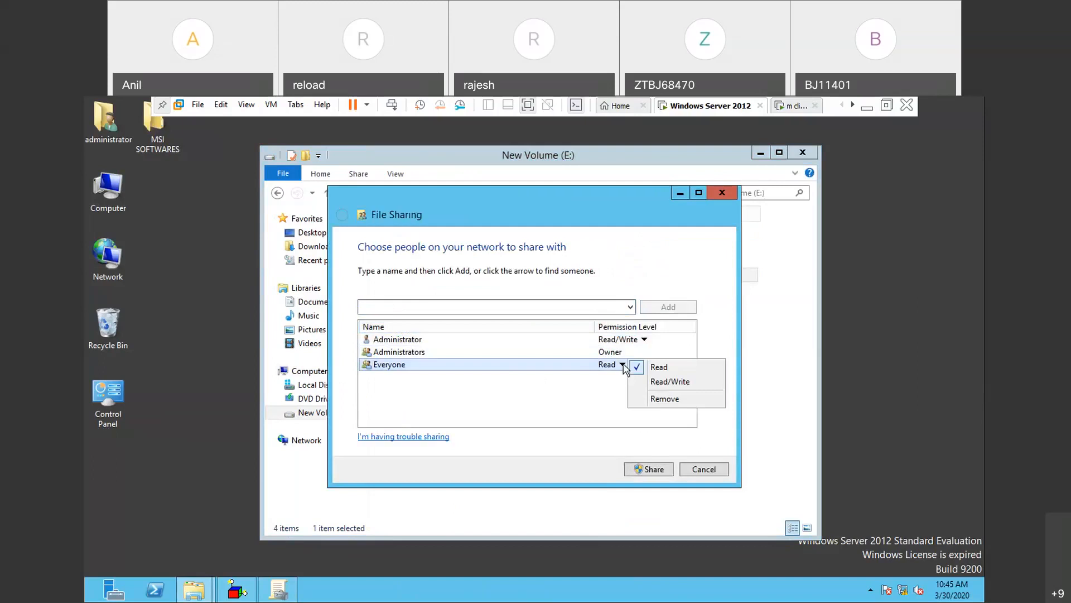
left_click(664, 381)
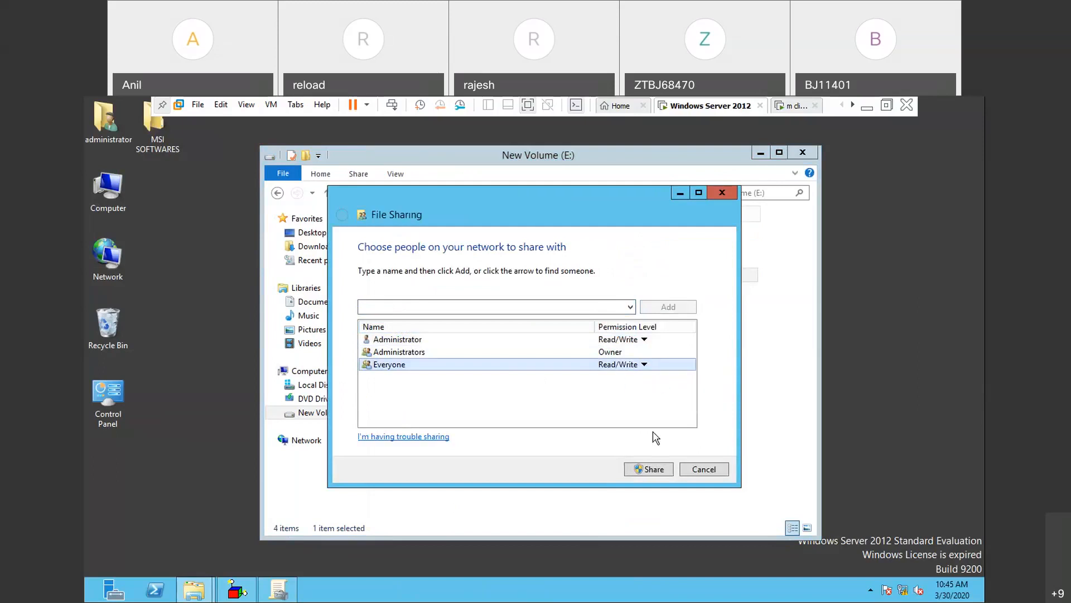
left_click(648, 470)
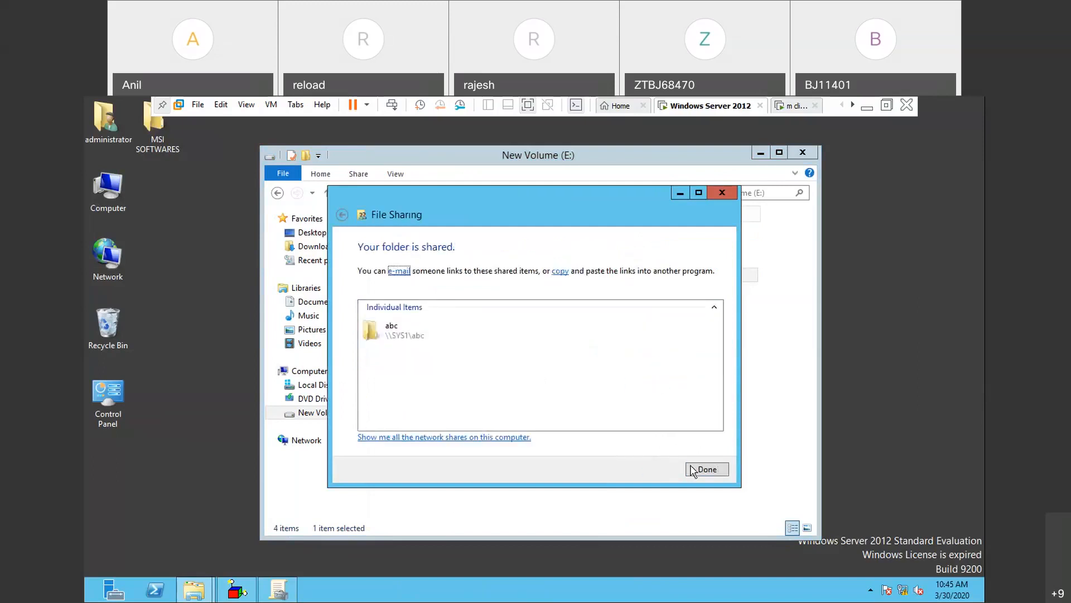
left_click(701, 472)
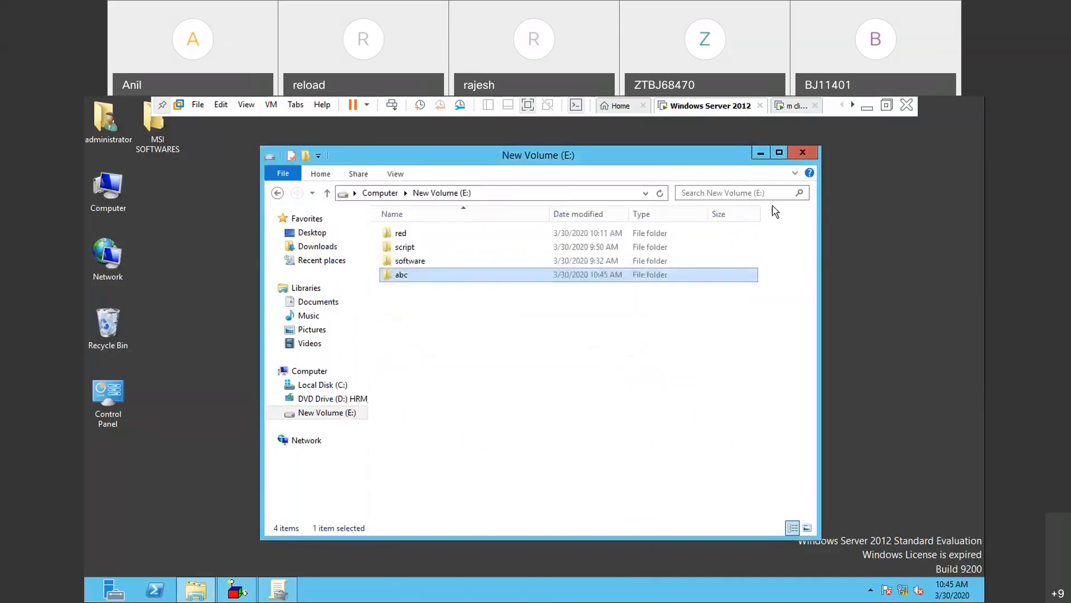
- Close the Explorer window and open Active Directory Users and Computers from Server Manager
left_click(802, 154)
left_click(116, 587)
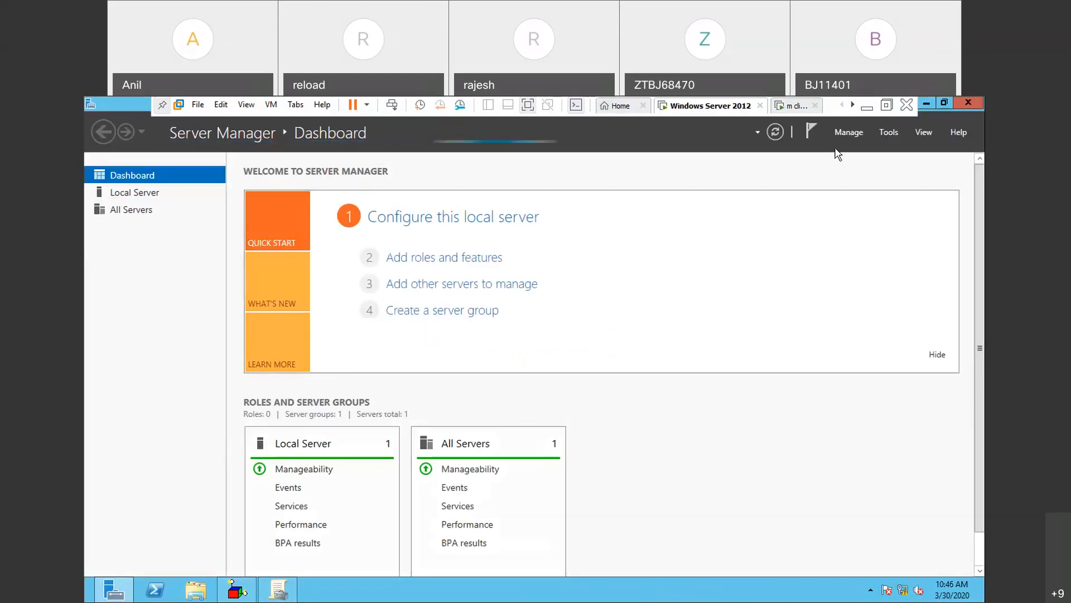
left_click(896, 132)
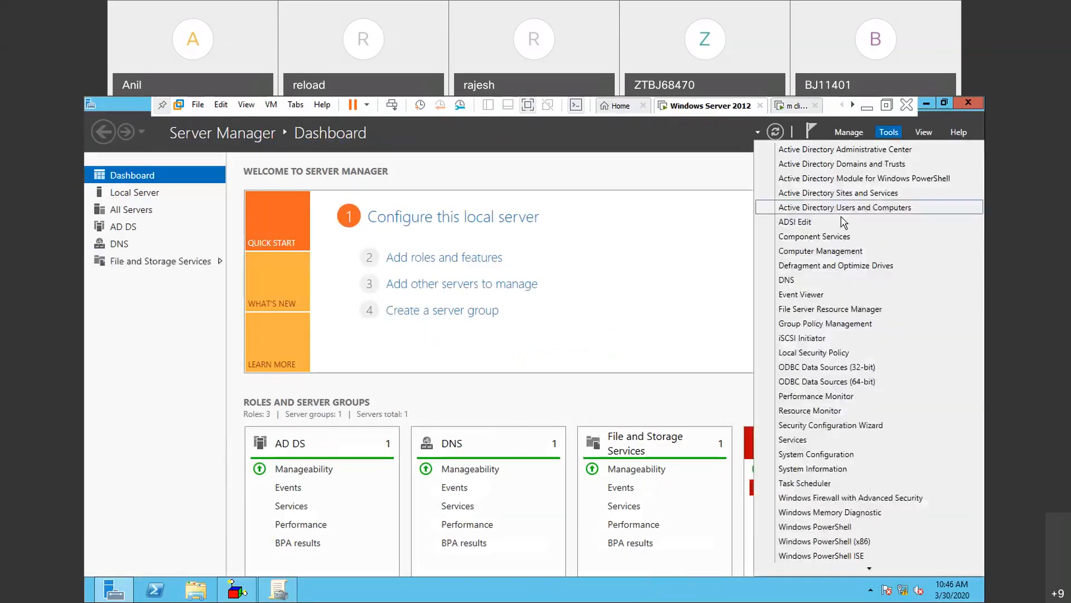
left_click(843, 209)
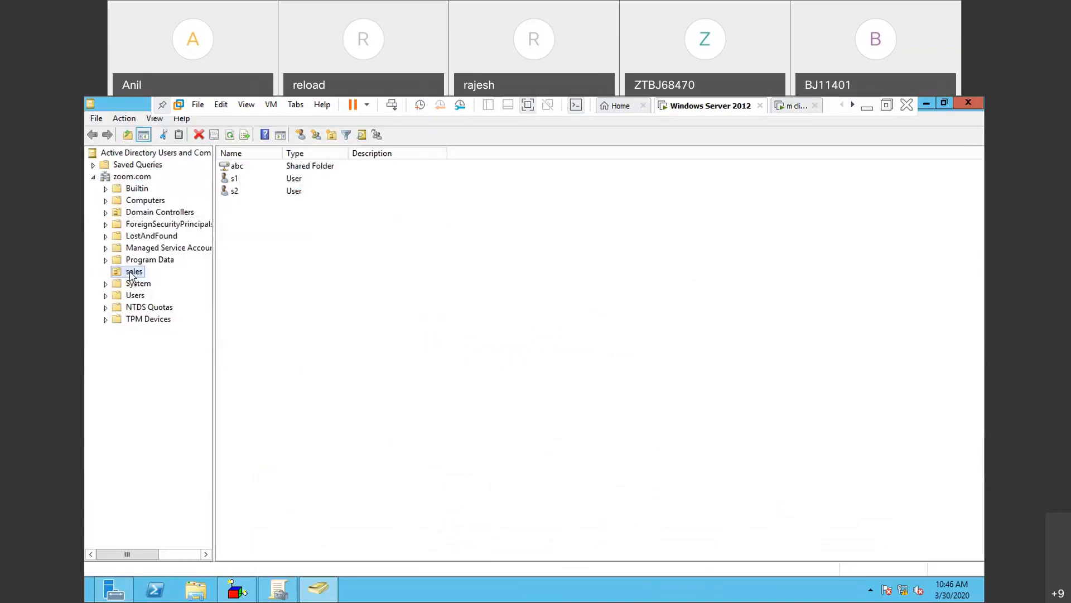
left_click(133, 271)
right_click(131, 273)
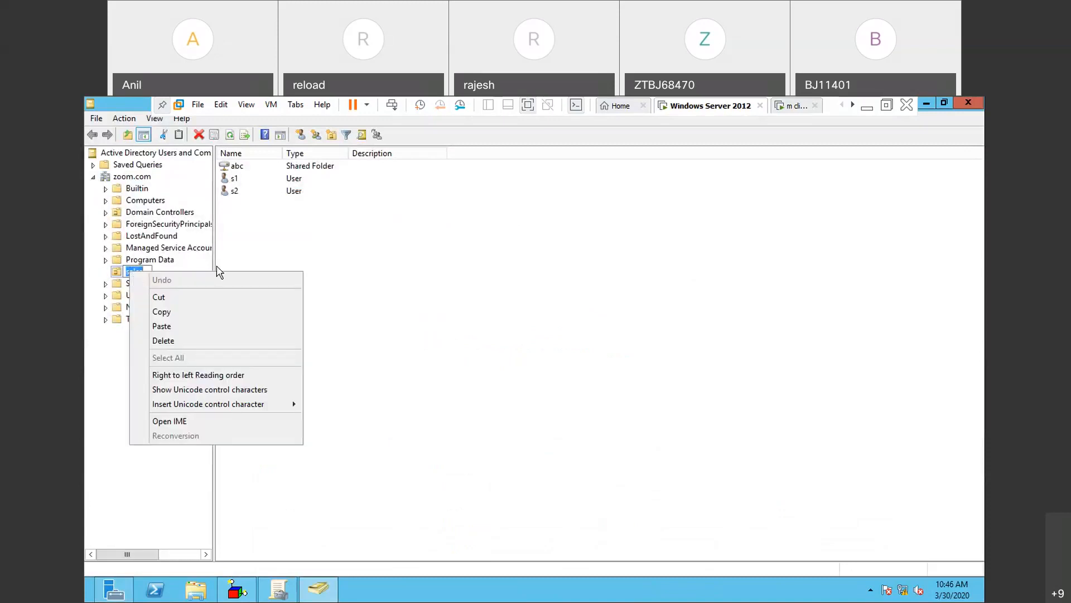
left_click(251, 257)
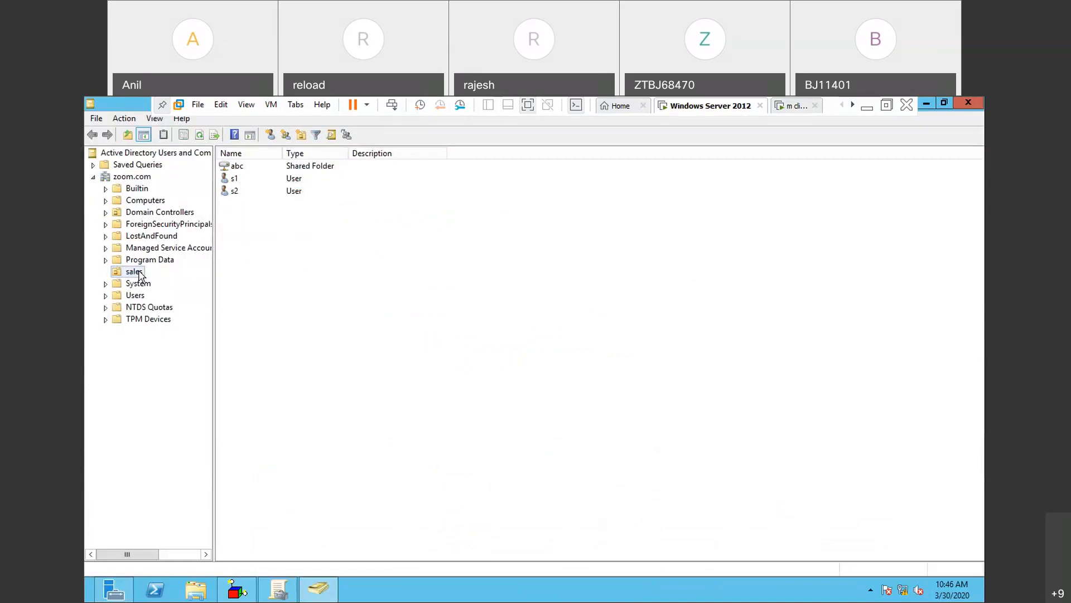
- Try to add a shared folder named abc with network path \\sys1\abc to the sales OU, then close the console
right_click(141, 275)
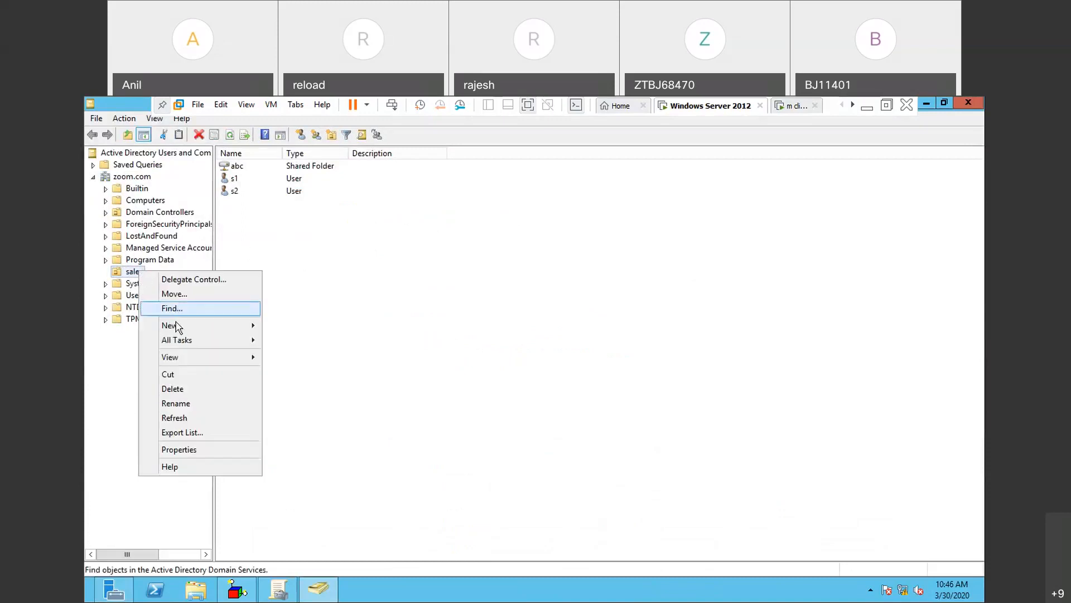
left_click(177, 326)
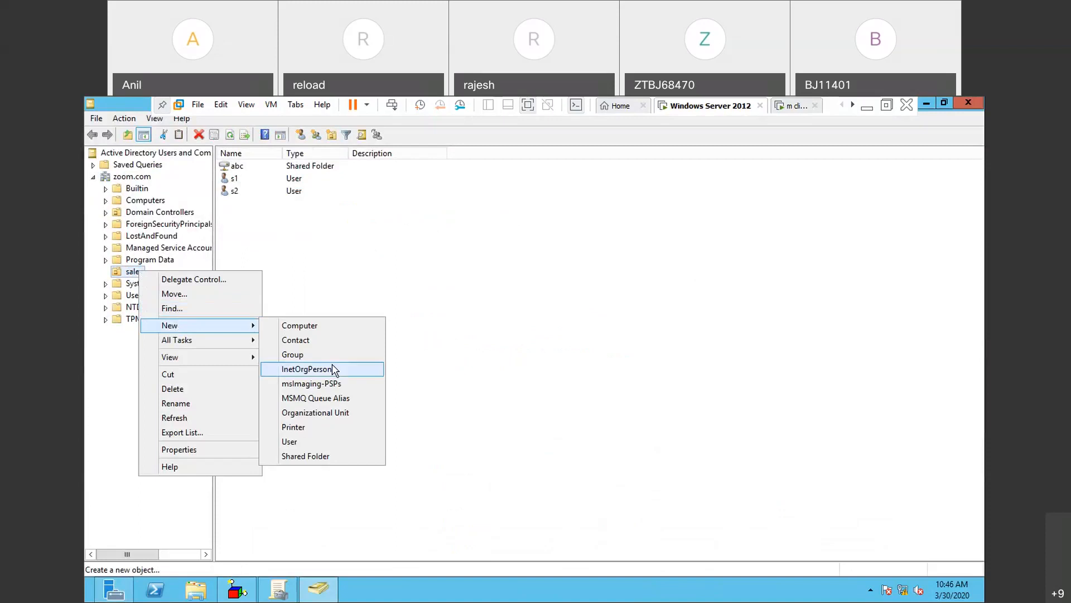
left_click(302, 456)
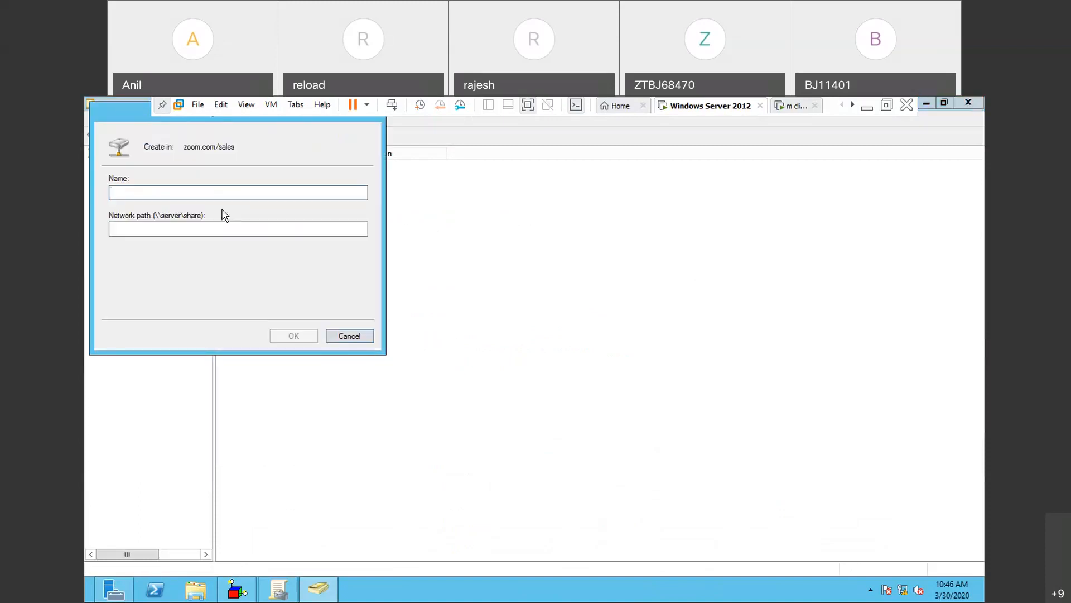
type("abc")
left_click(135, 230)
type("\\\\sys1")
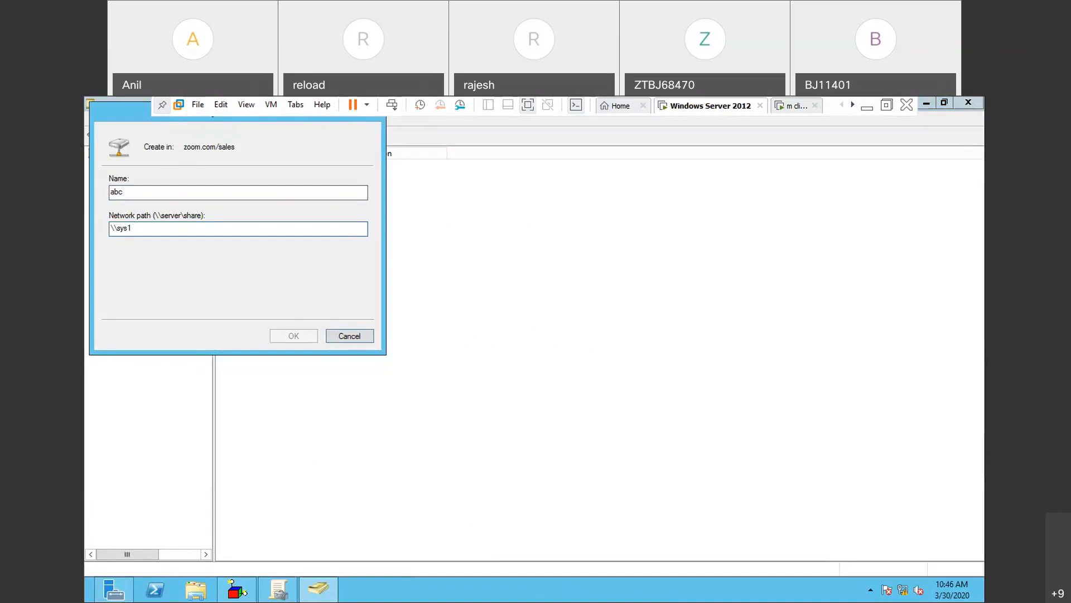
type("\\abc")
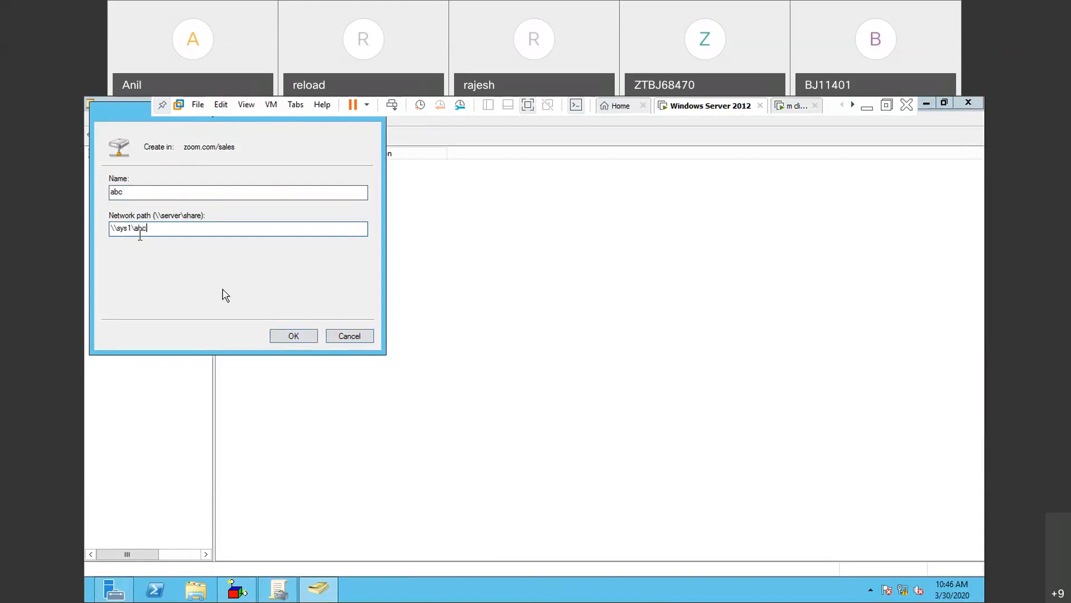
left_click(290, 336)
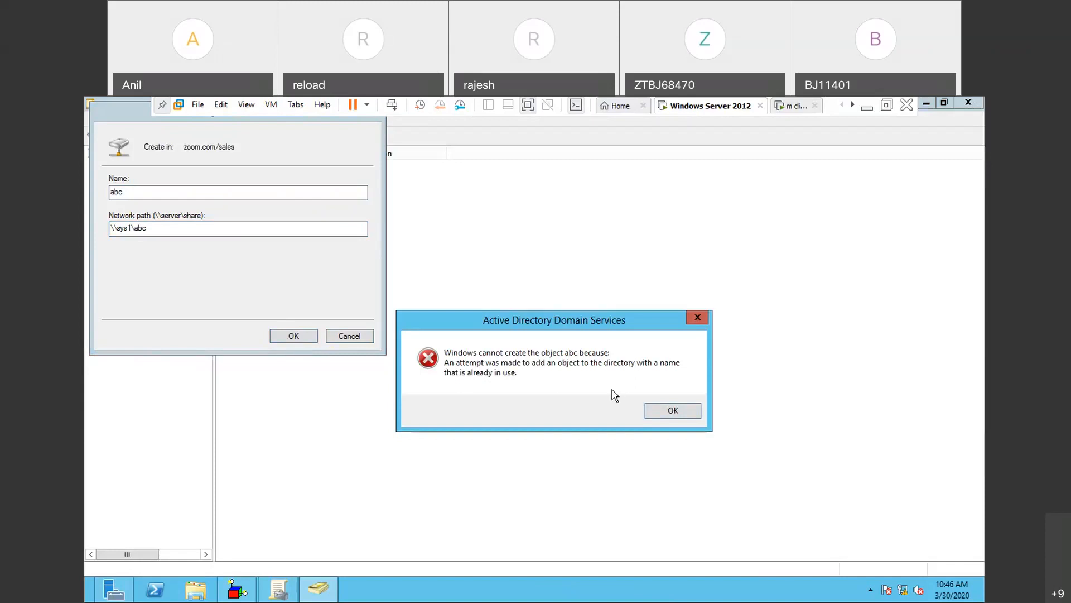
left_click(673, 411)
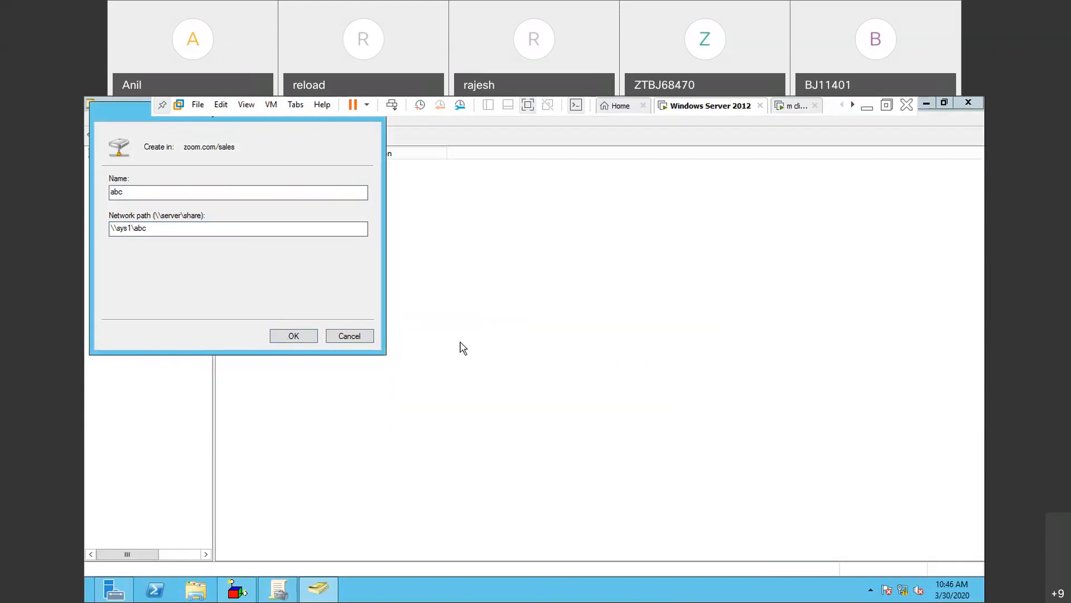
left_click(349, 336)
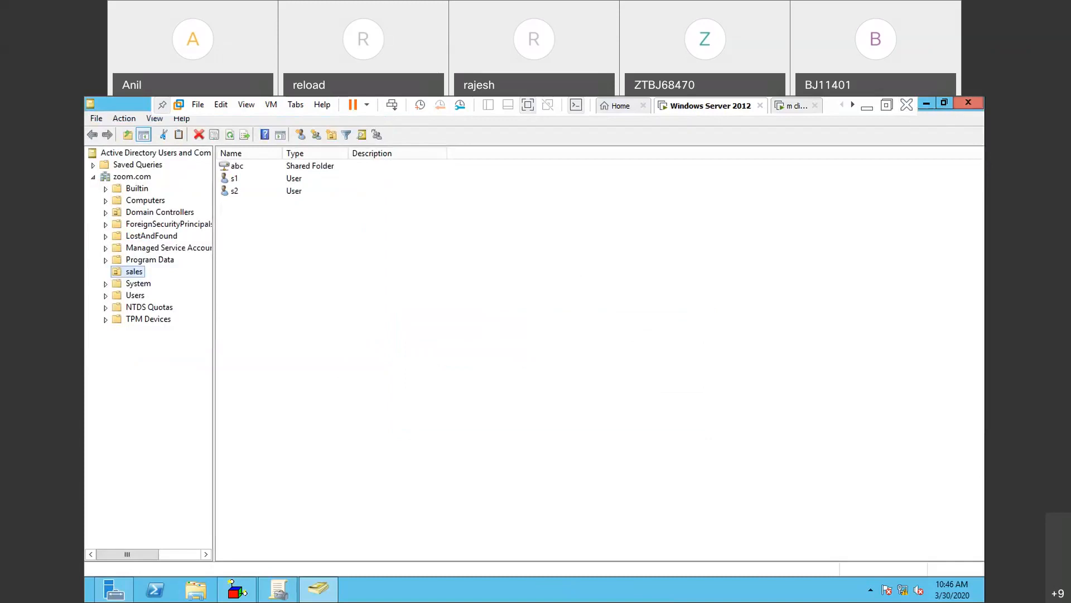
left_click(967, 102)
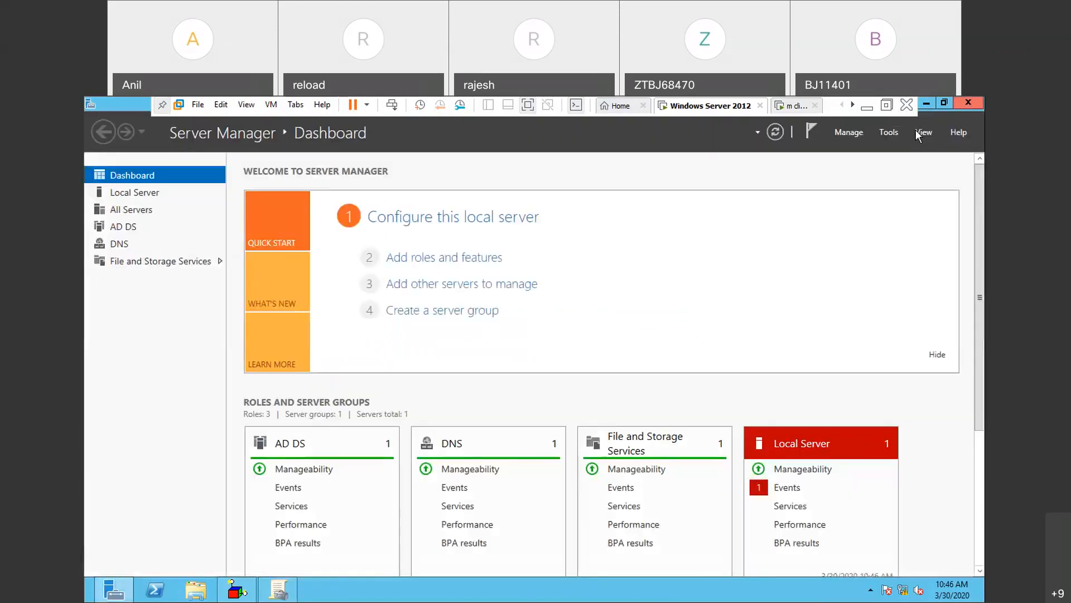
- Open Group Policy Management and expand the sales OU under zoom.com
left_click(895, 133)
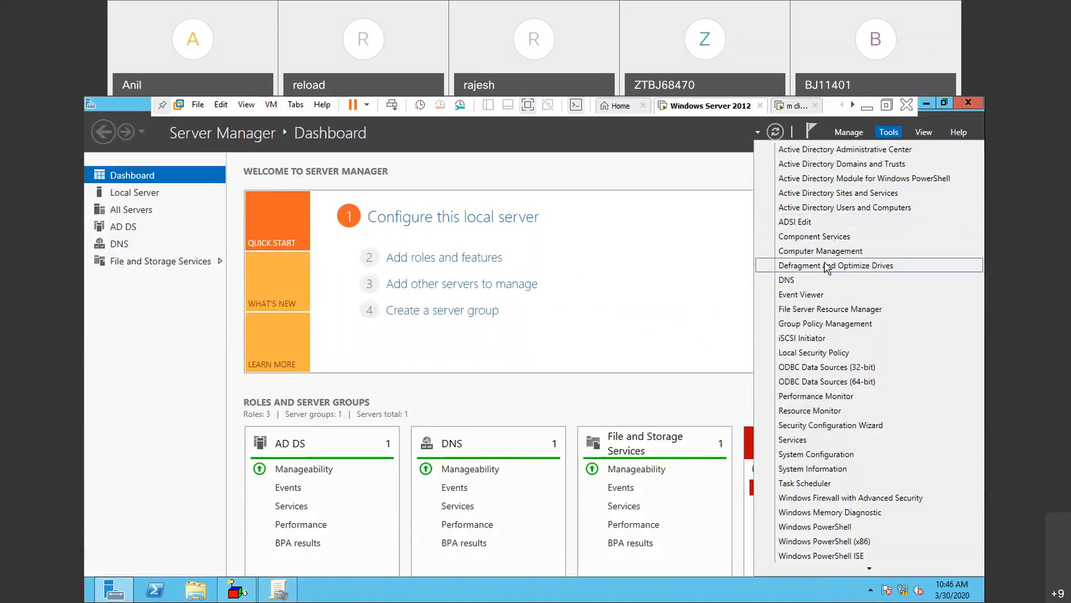
left_click(819, 324)
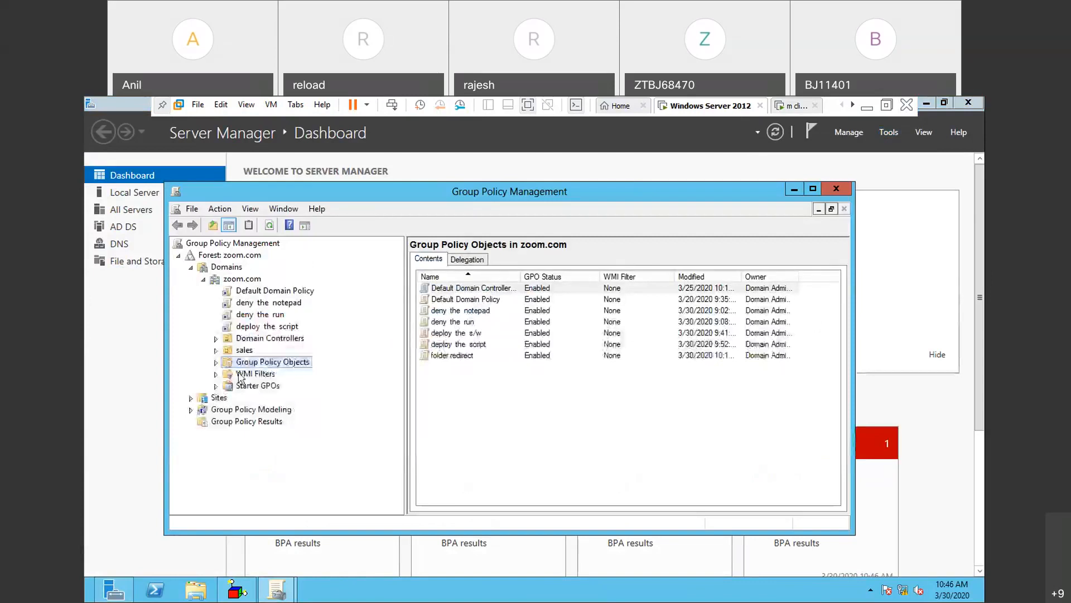
left_click(245, 350)
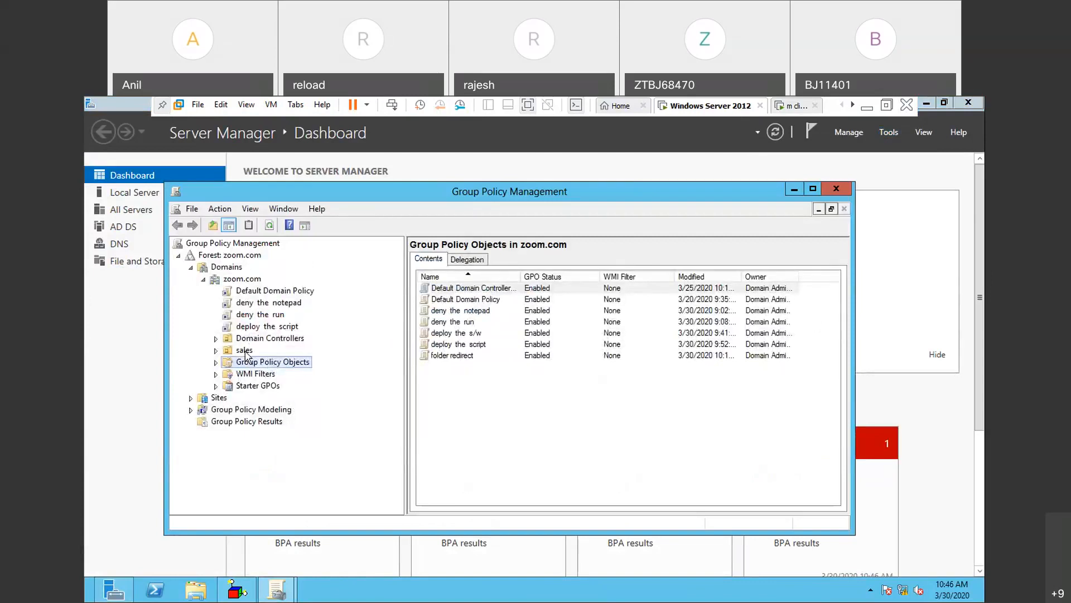
left_click(216, 351)
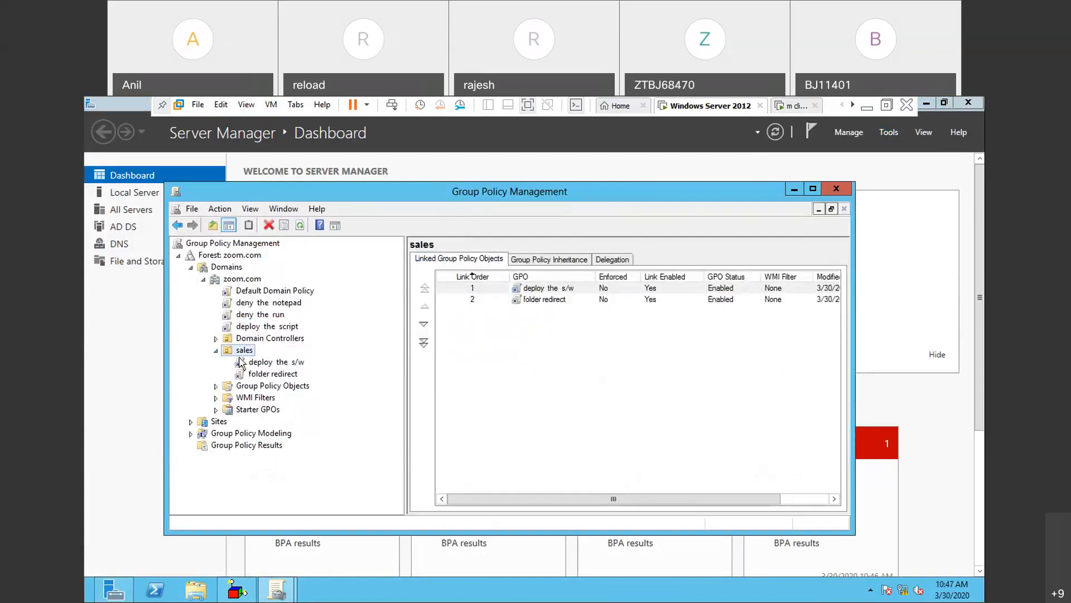
key("F2")
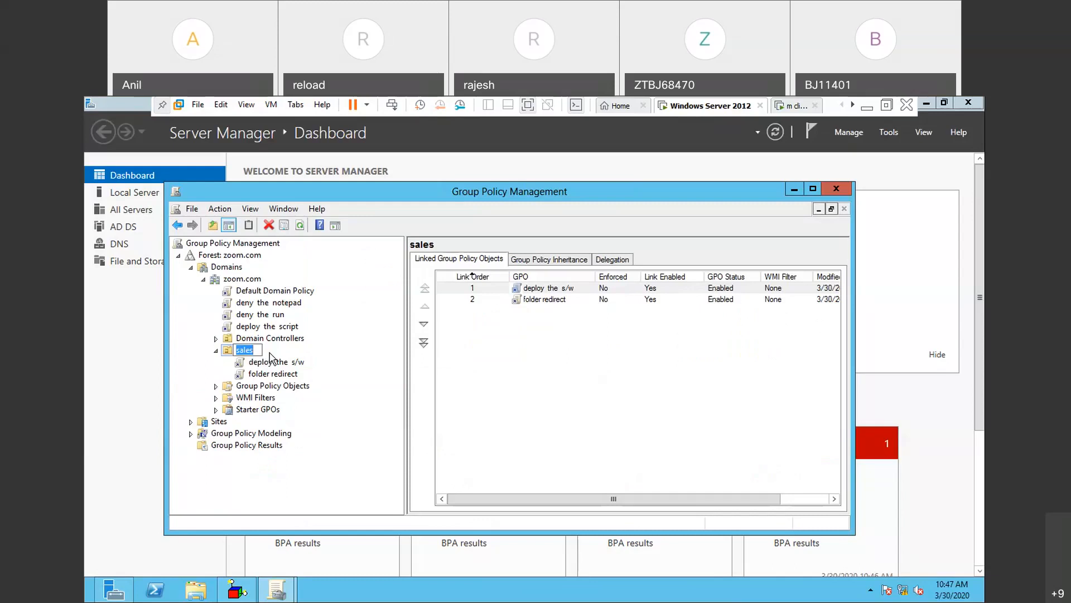
key("Return")
- Create a GPO linked to the sales OU named "network drive when condition is fullfilled"
right_click(253, 350)
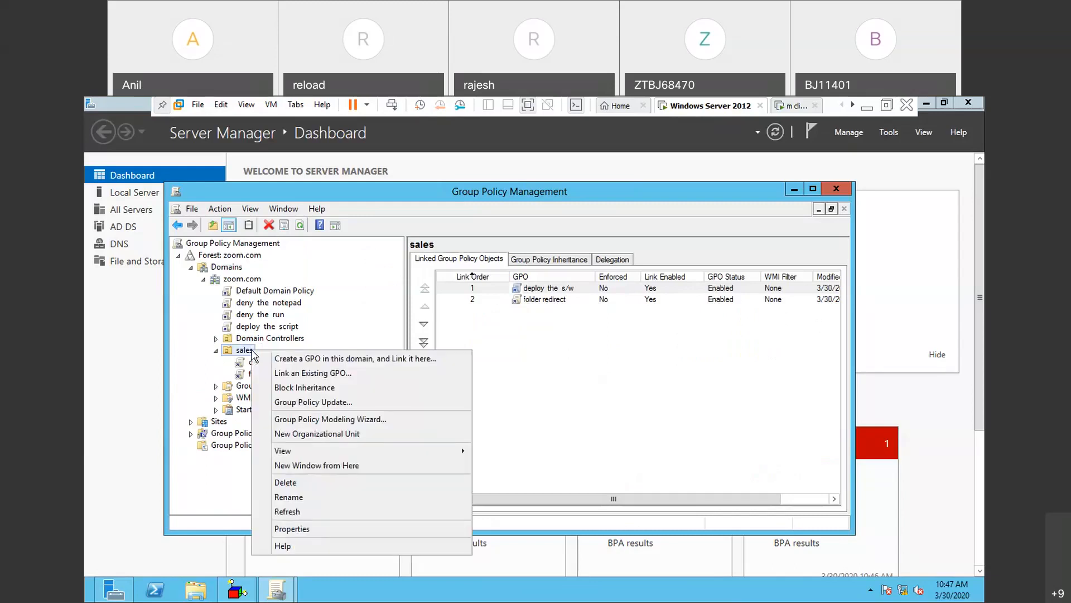
left_click(293, 360)
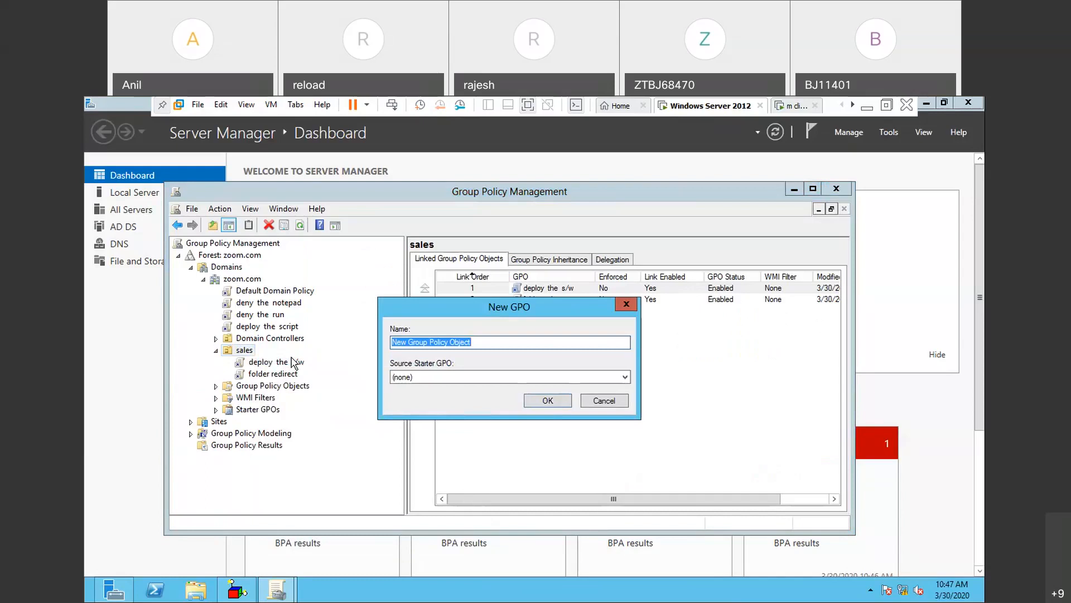
type("ne")
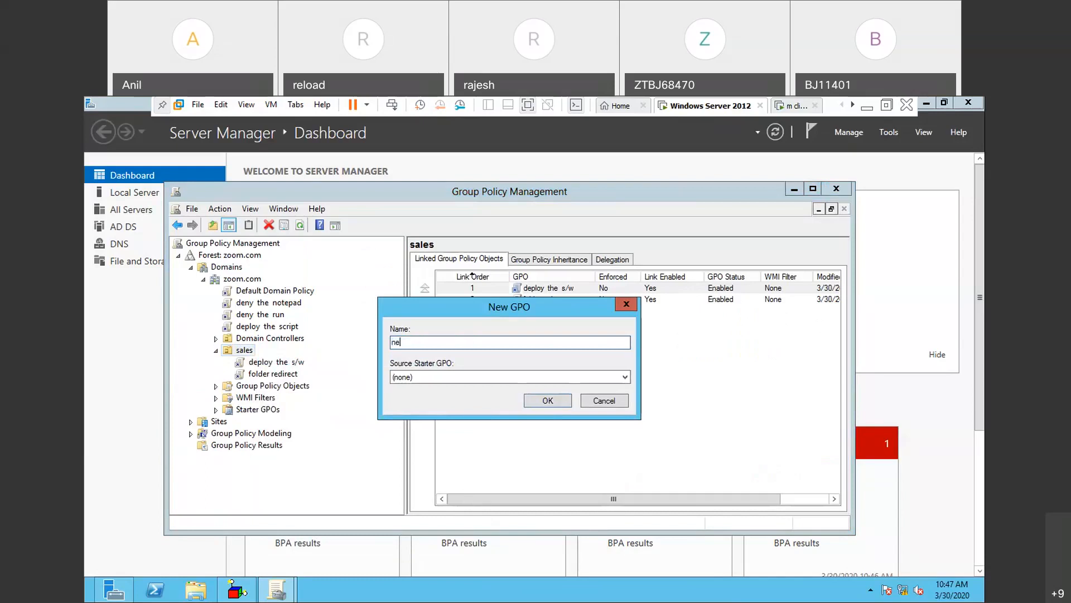
type("twork drive when condition i")
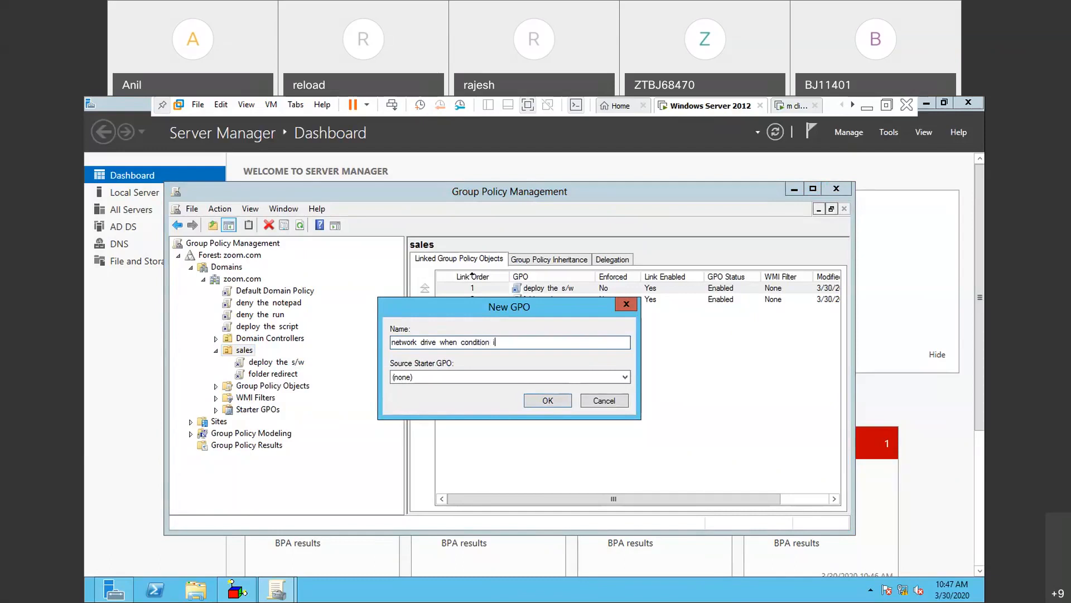
type("s fu")
type("lfilled")
left_click(554, 405)
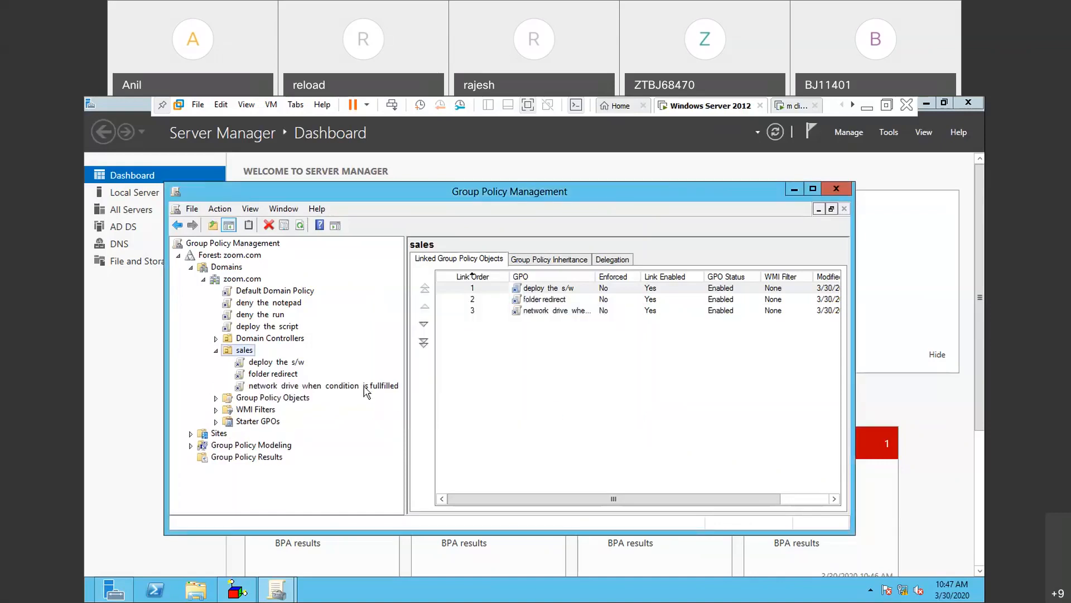
- Open the network drive when condition is fullfilled GPO for editing
left_click(365, 387)
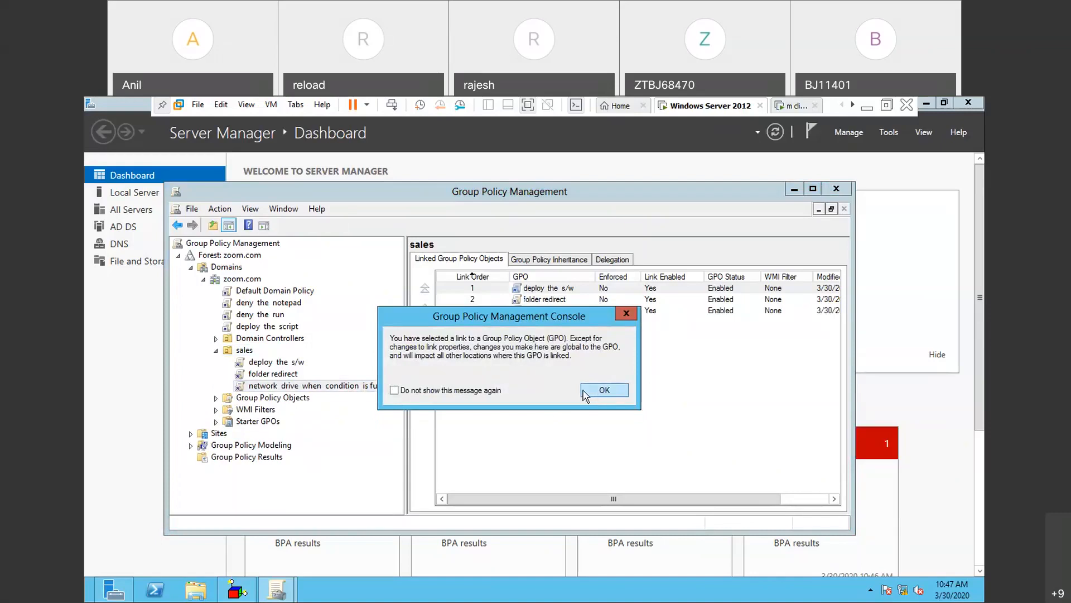
left_click(626, 314)
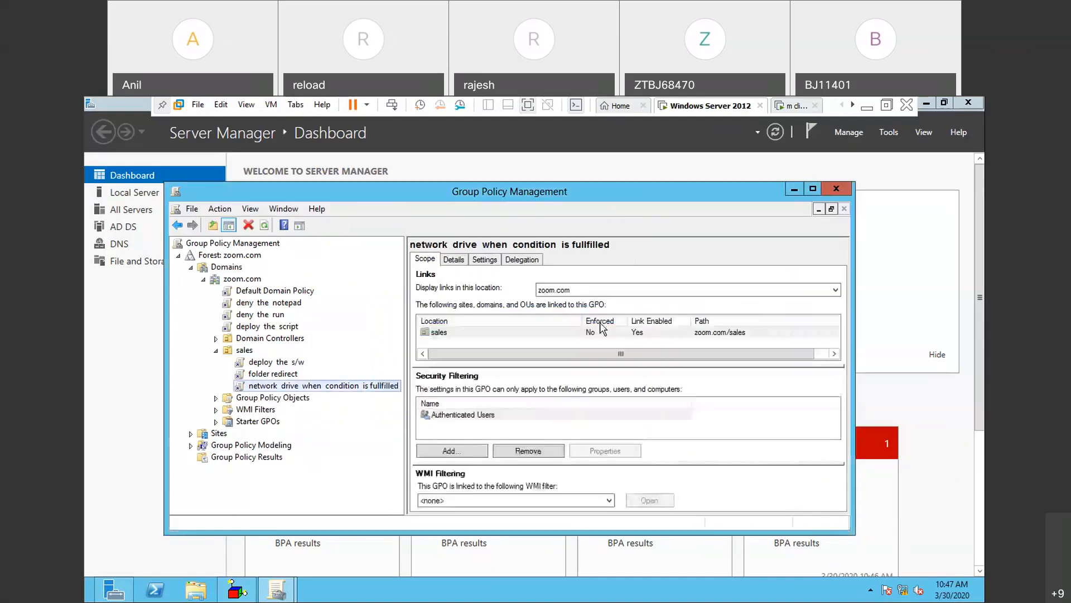
right_click(384, 392)
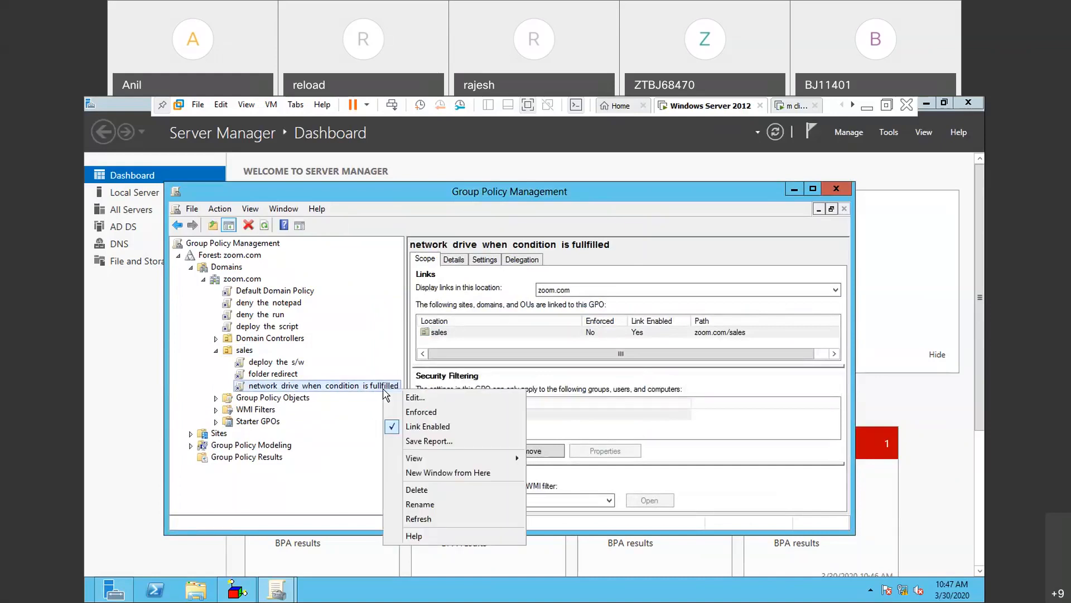
left_click(414, 397)
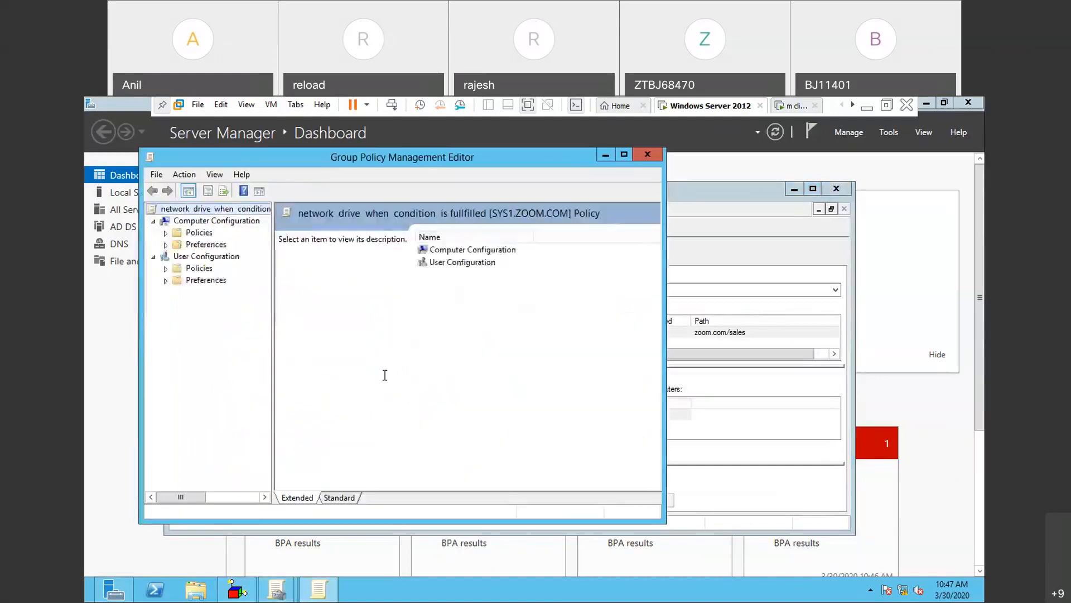
- Start a new mapped drive under User Configuration > Preferences > Windows Settings > Drive Maps
double_click(188, 282)
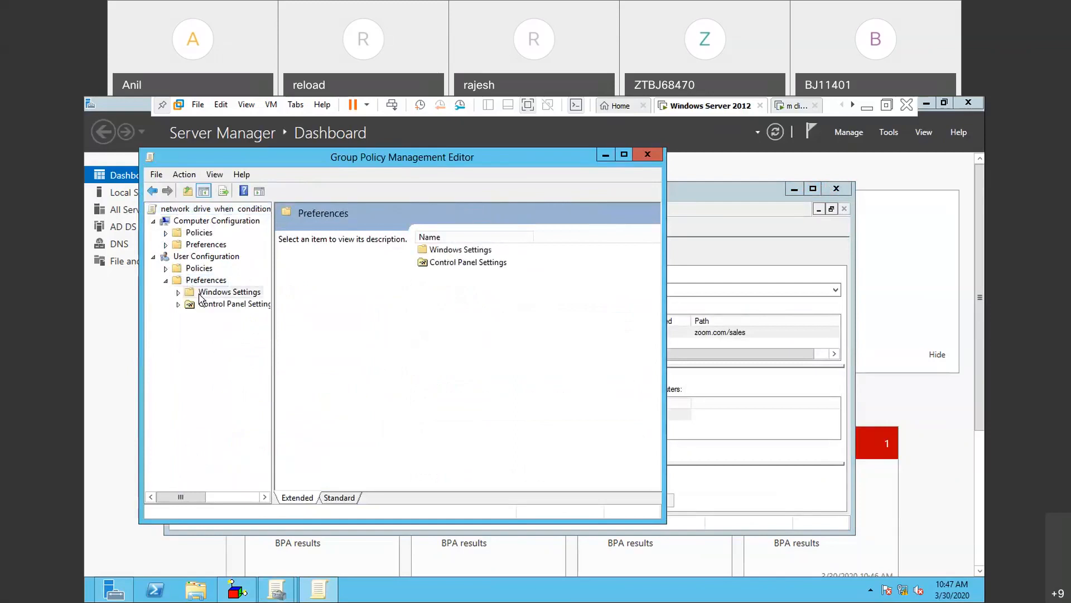
double_click(200, 294)
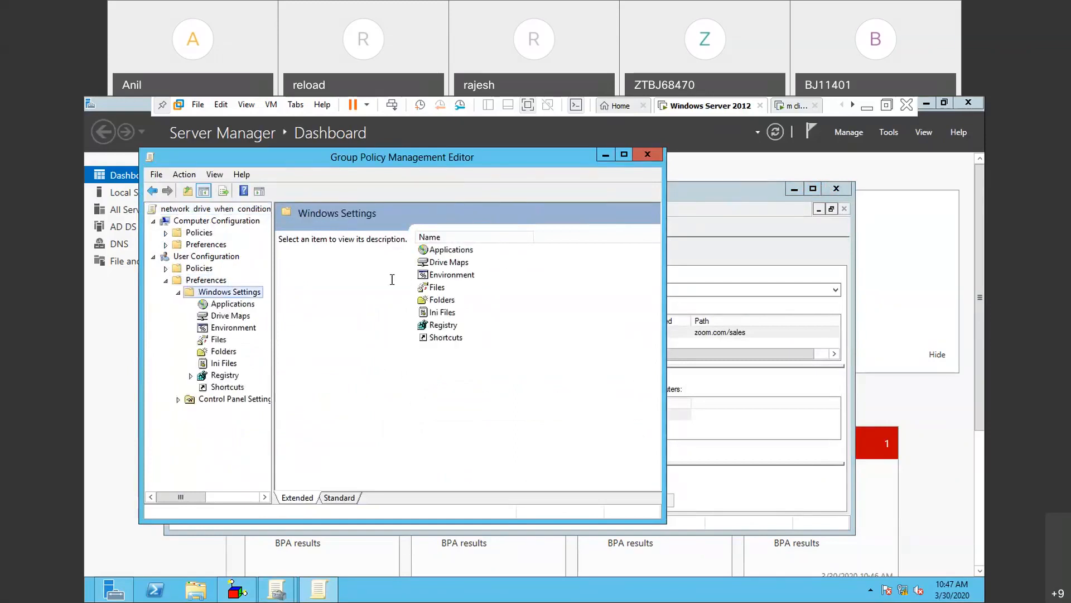
left_click(452, 262)
right_click(451, 265)
mouse_move(480, 272)
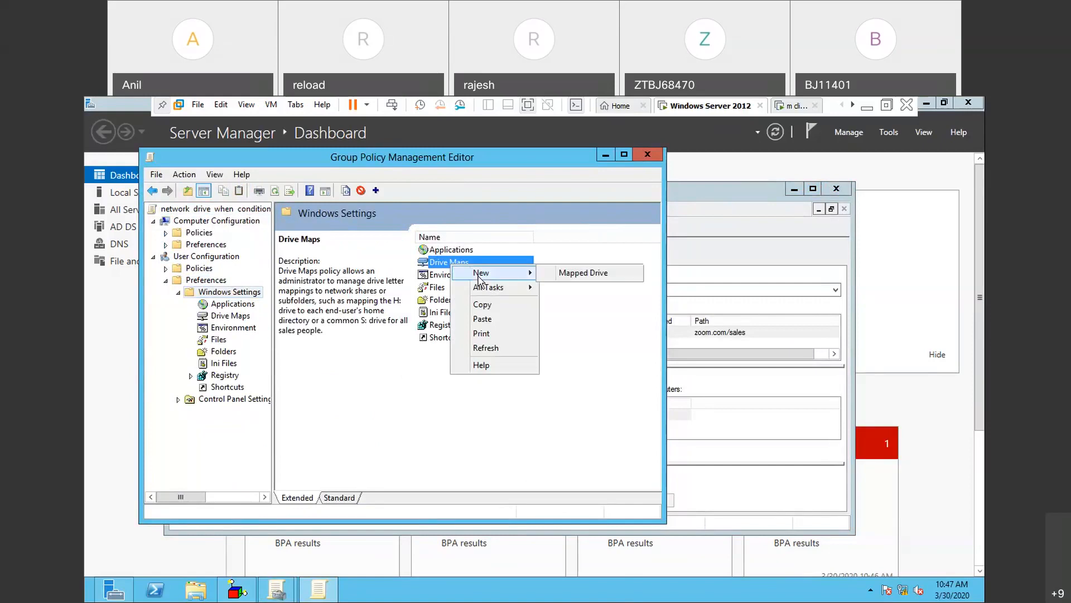
left_click(581, 273)
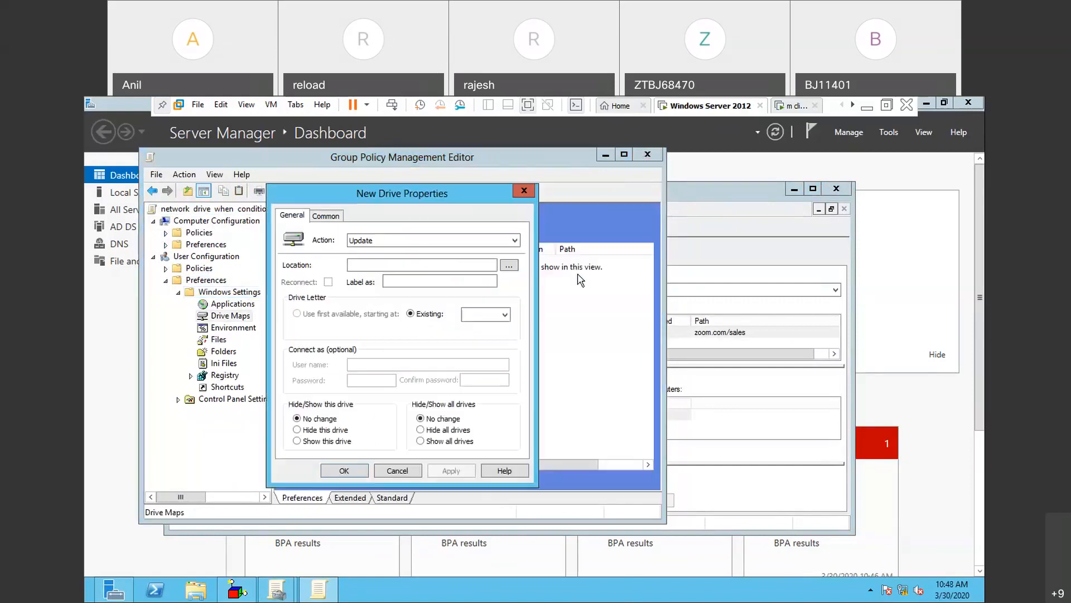
- Set the action to Create and choose the abc shared folder from zoom.com as the location
left_click(514, 243)
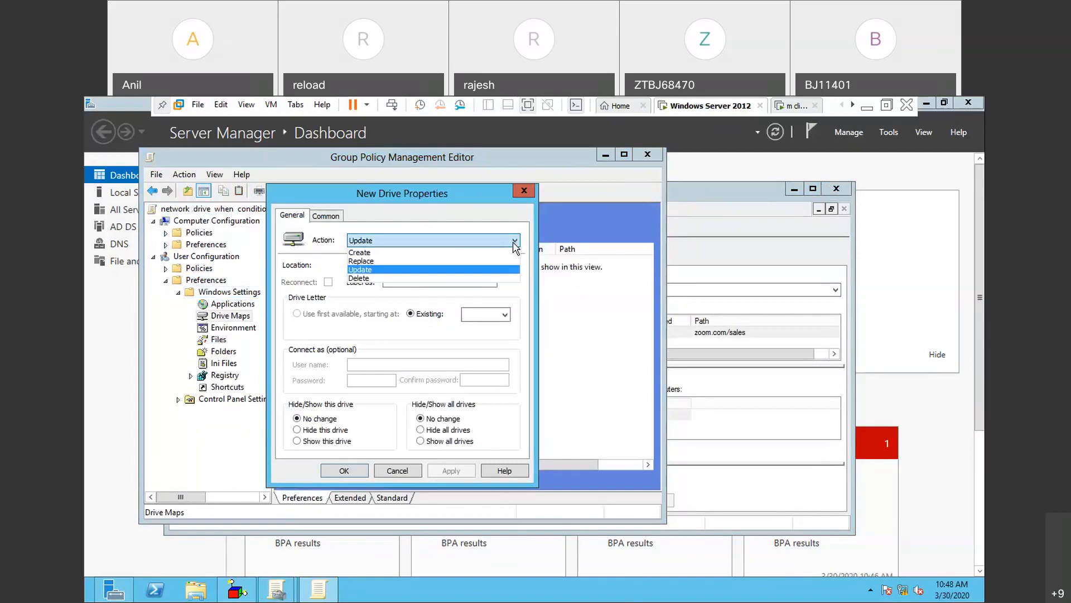
left_click(391, 253)
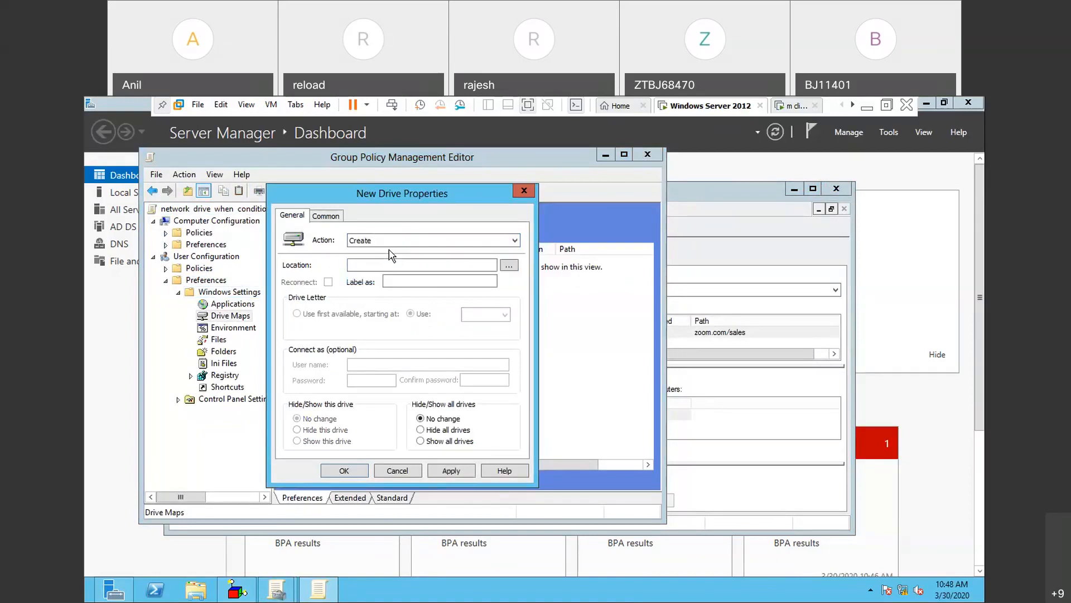
left_click(509, 267)
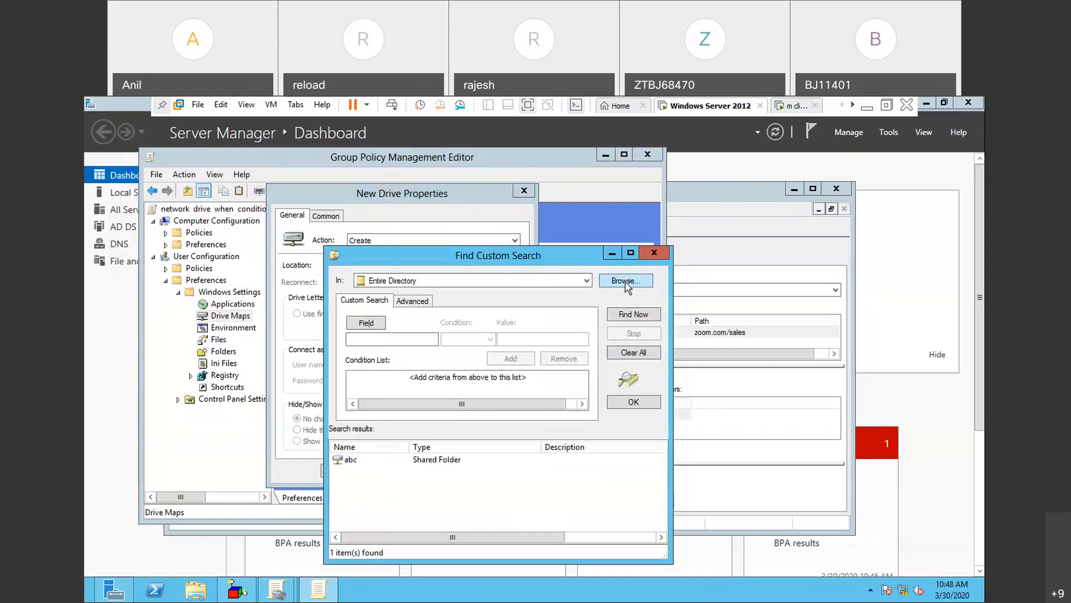
left_click(587, 281)
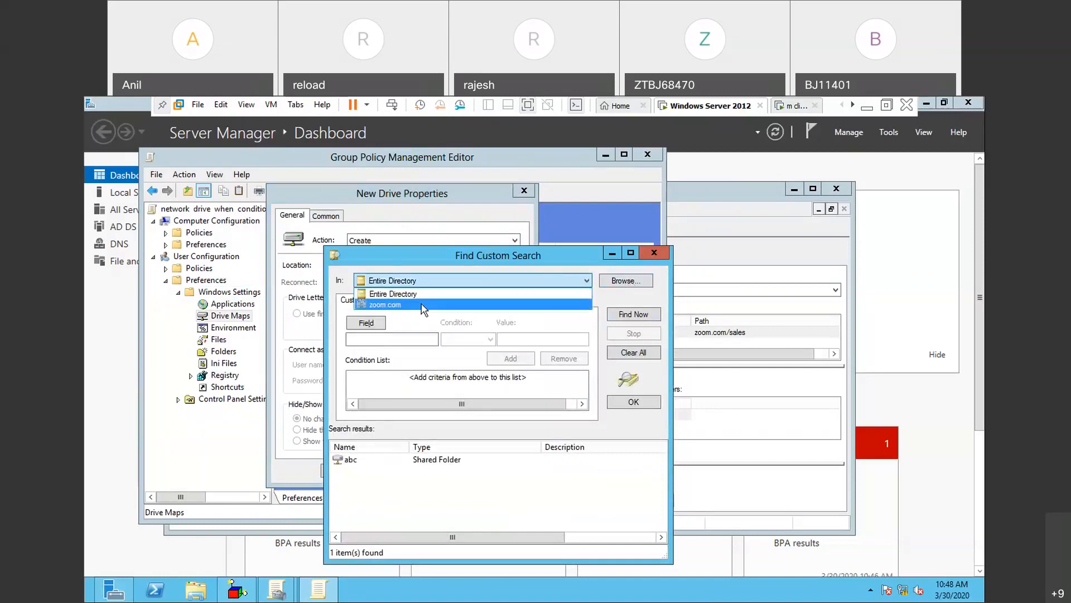
left_click(422, 304)
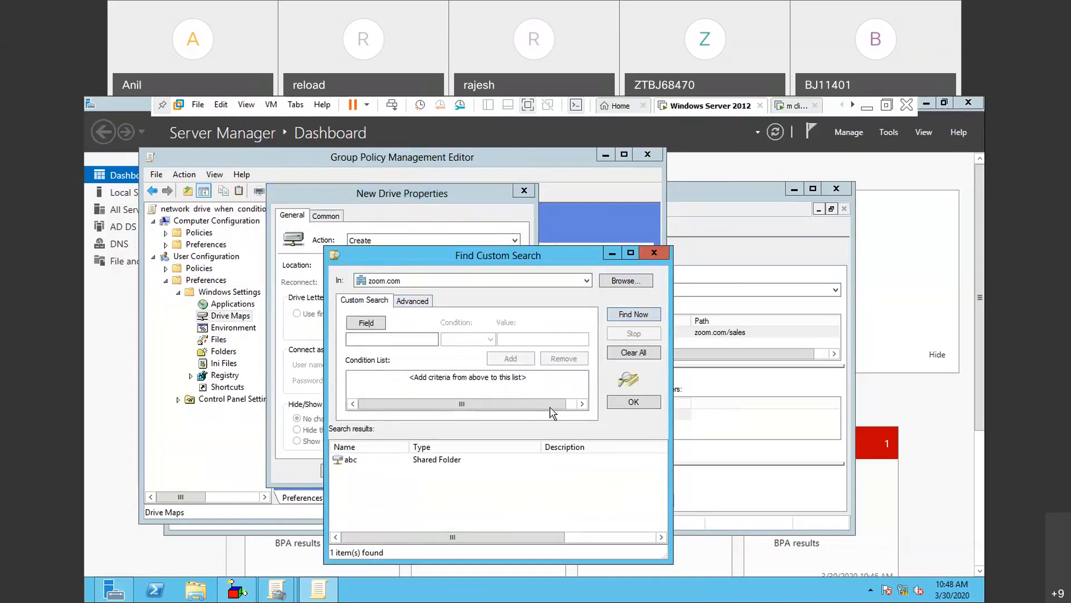
left_click(462, 462)
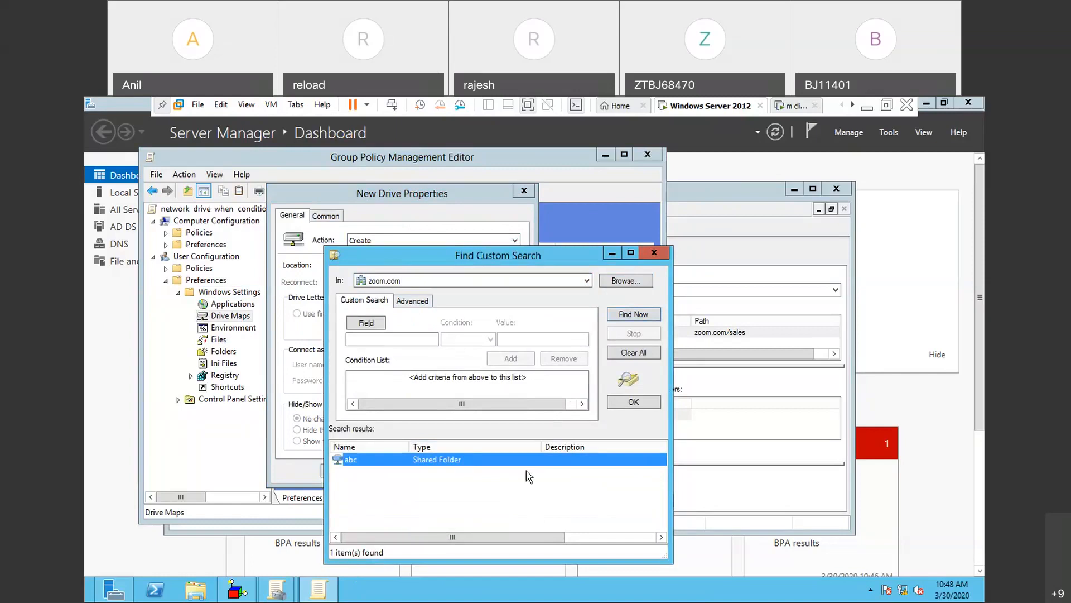
left_click(633, 401)
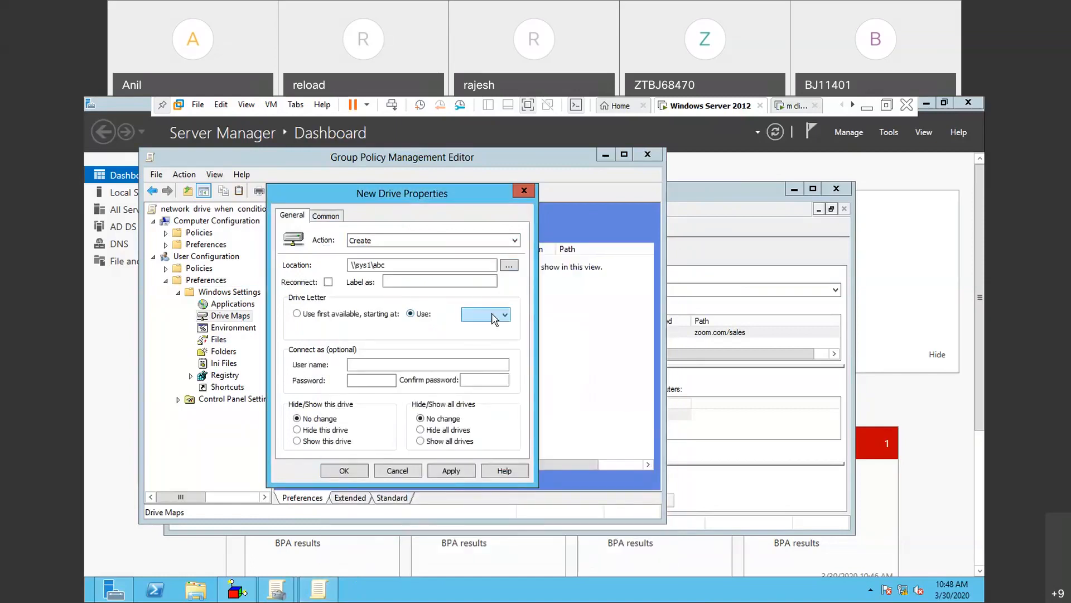
- Assign drive letter Z to the mapped drive and apply the settings
left_click(508, 322)
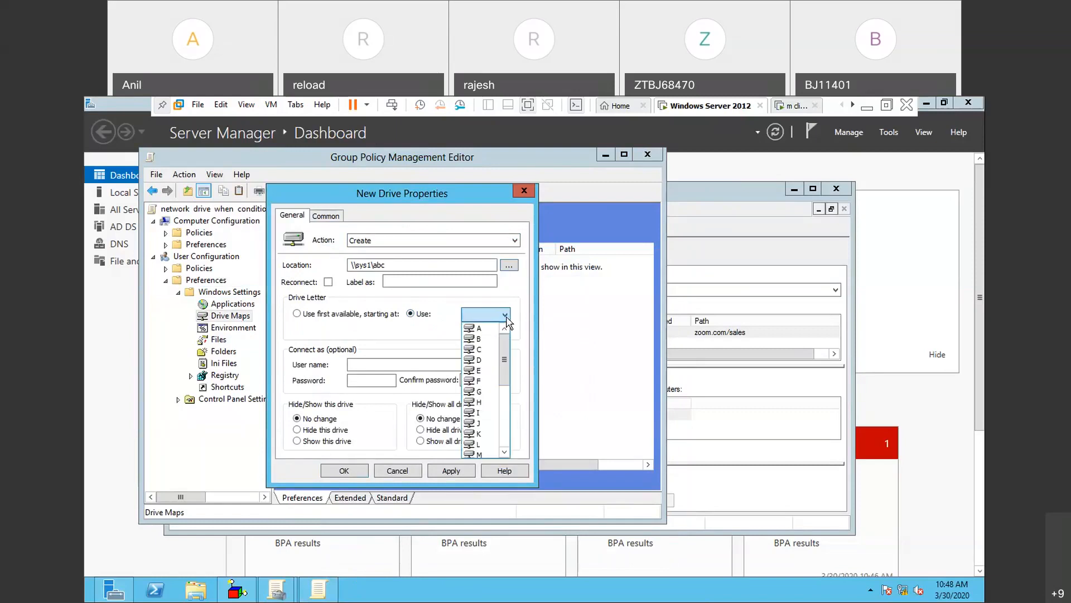
left_click_drag(505, 380, 505, 447)
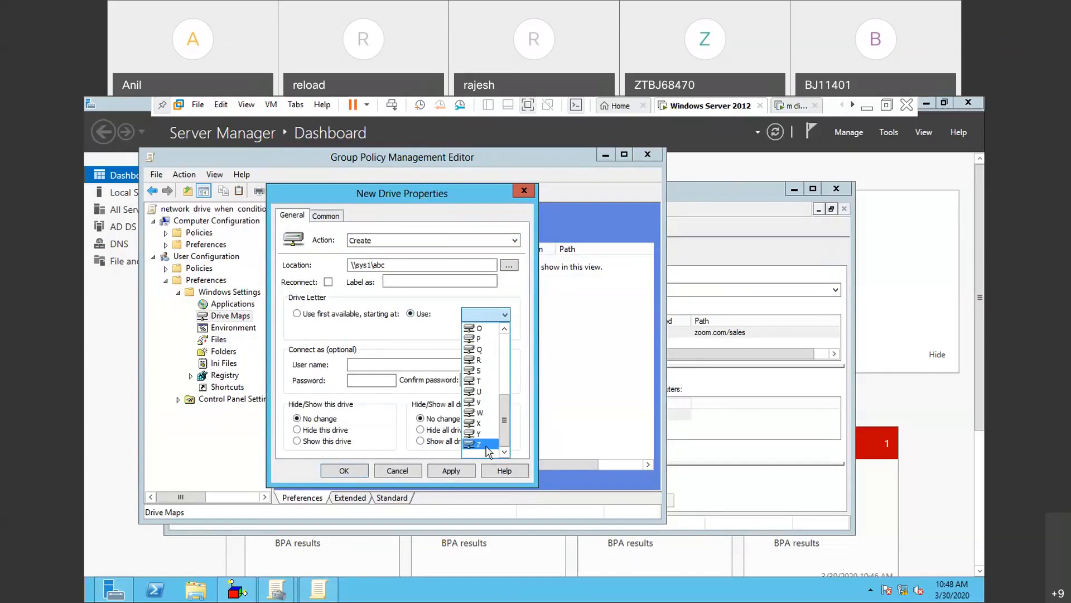
left_click(478, 449)
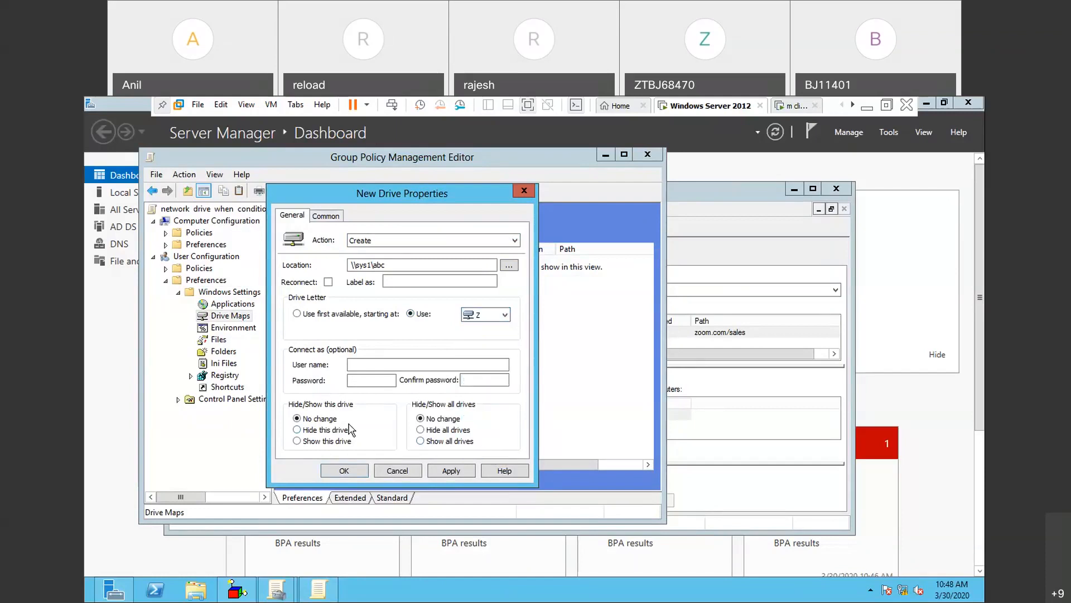
left_click(439, 473)
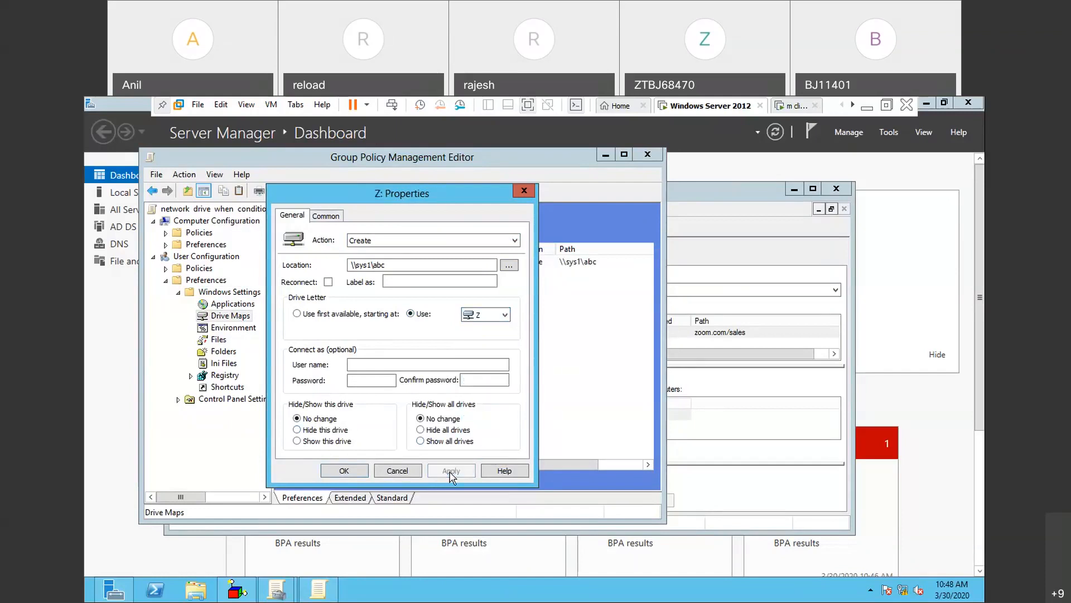
- Enable item-level targeting for the Z: drive map and add an Operating System targeting item
left_click(328, 218)
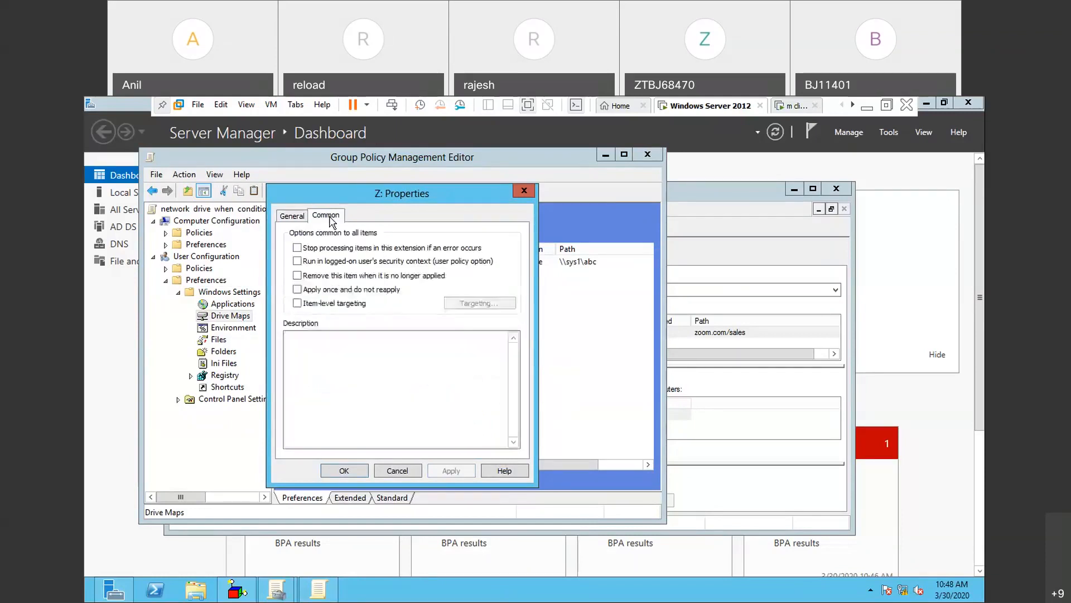
left_click(297, 303)
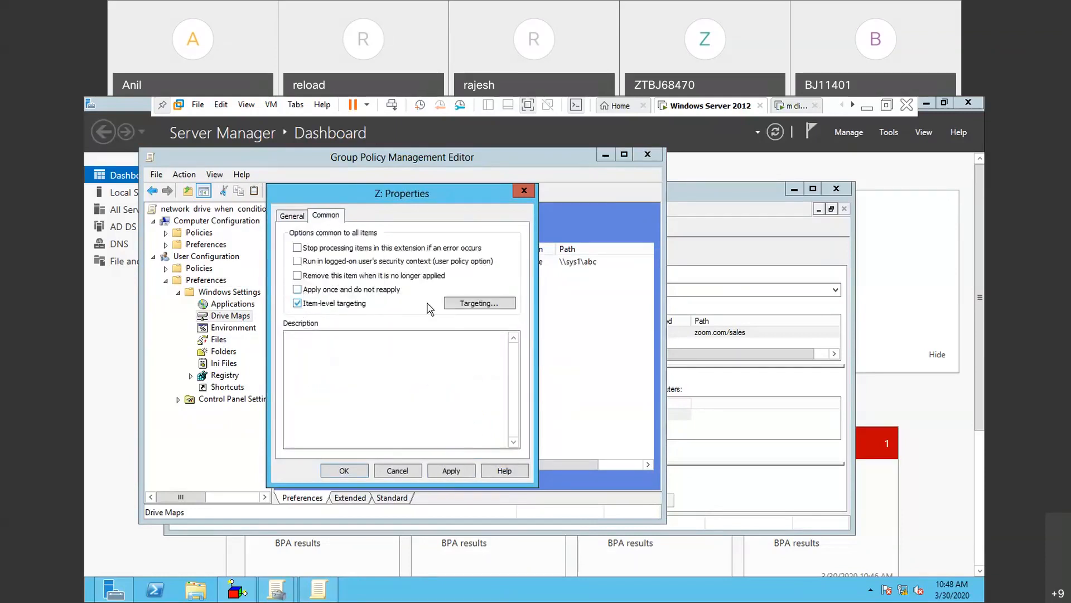
left_click(505, 304)
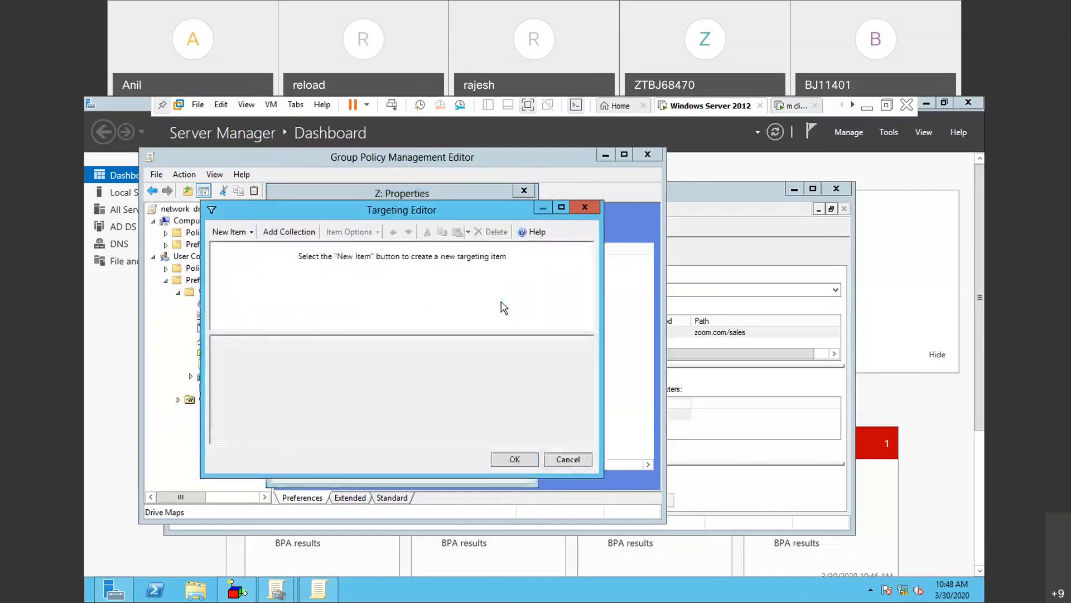
left_click(231, 232)
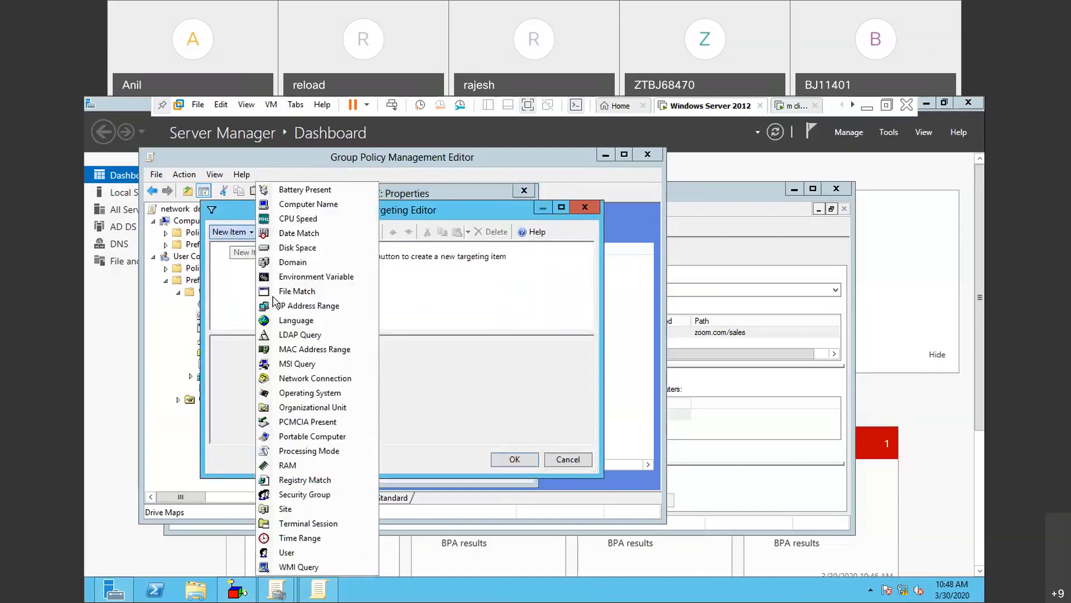
left_click(308, 392)
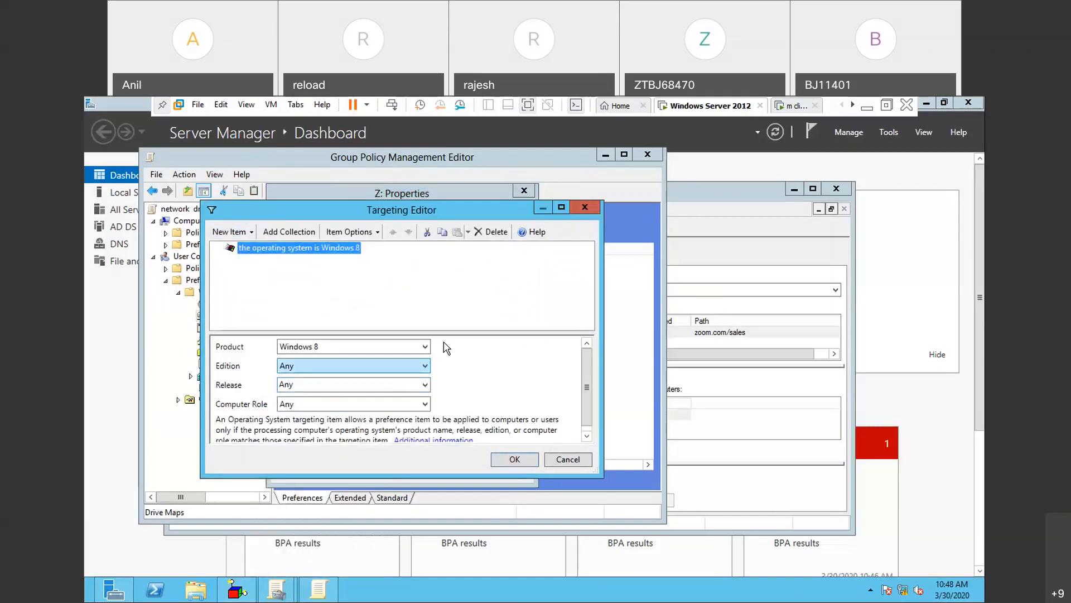
- Set the targeted product to Windows Server 2012 Family and confirm the targeting and drive properties
left_click(426, 347)
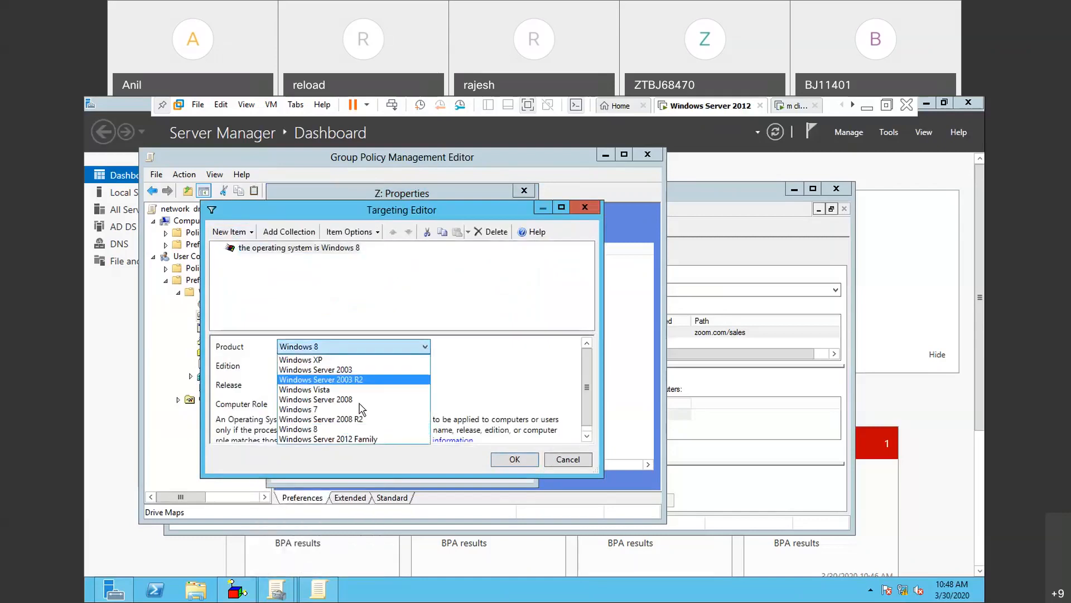
left_click(354, 440)
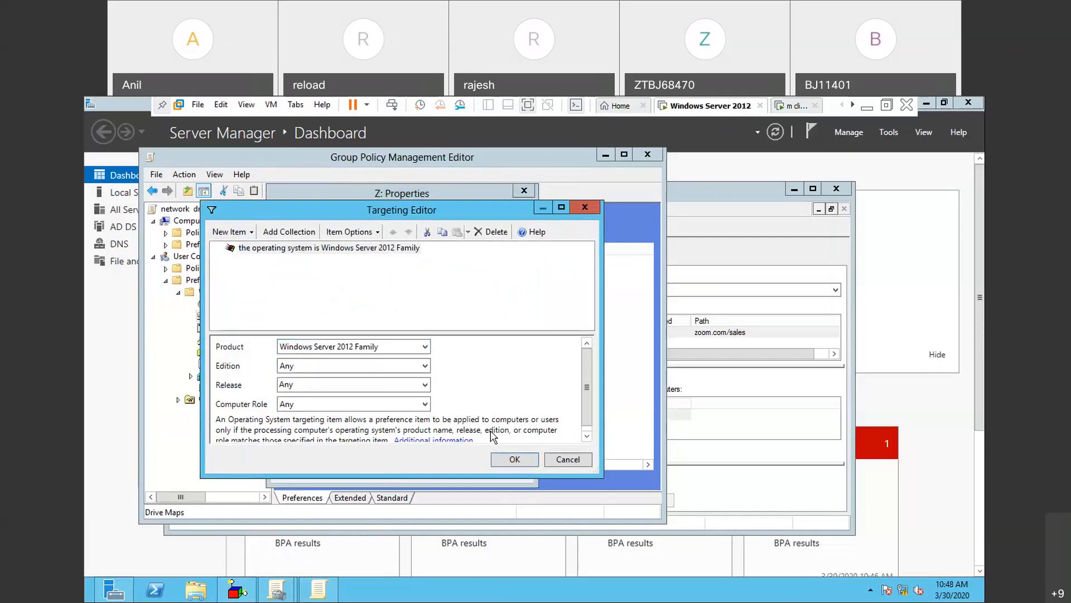
left_click(514, 461)
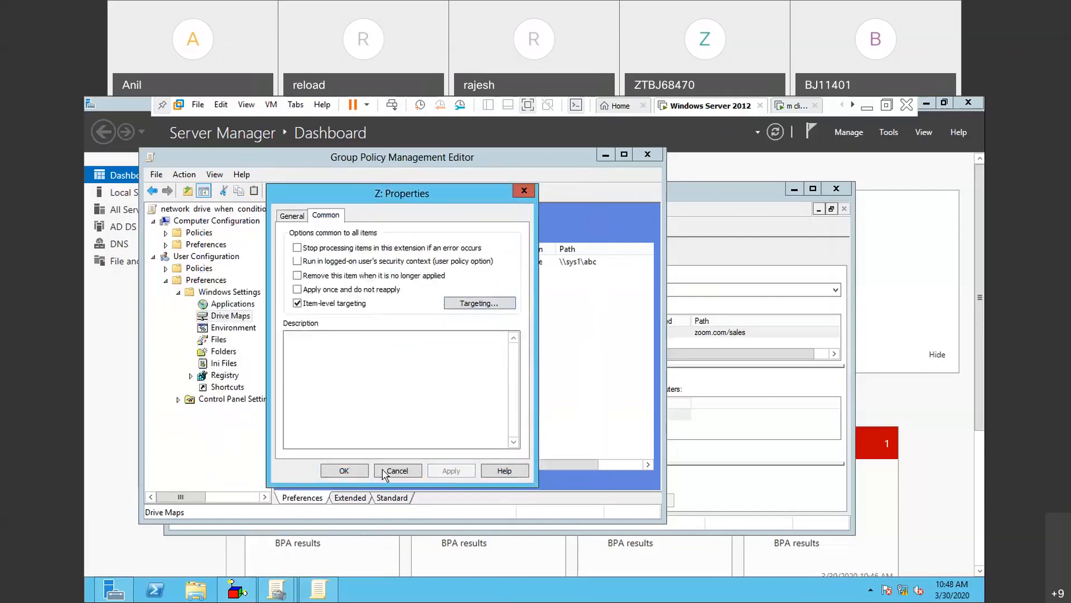
left_click(345, 471)
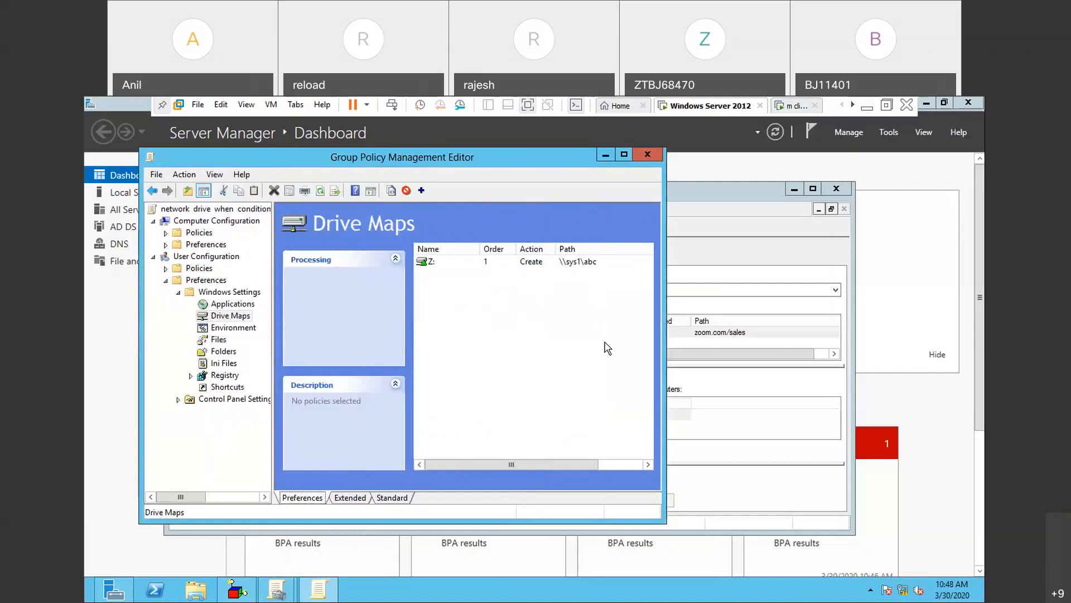
- Run gpupdate to refresh group policy, then switch to the client machine
key("super+r")
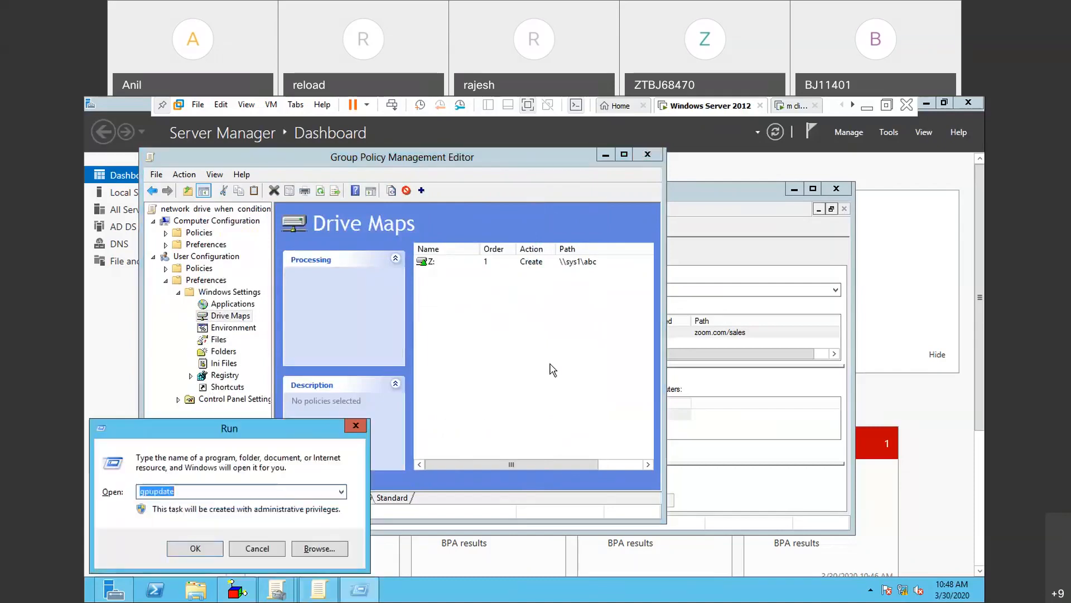
key("Return")
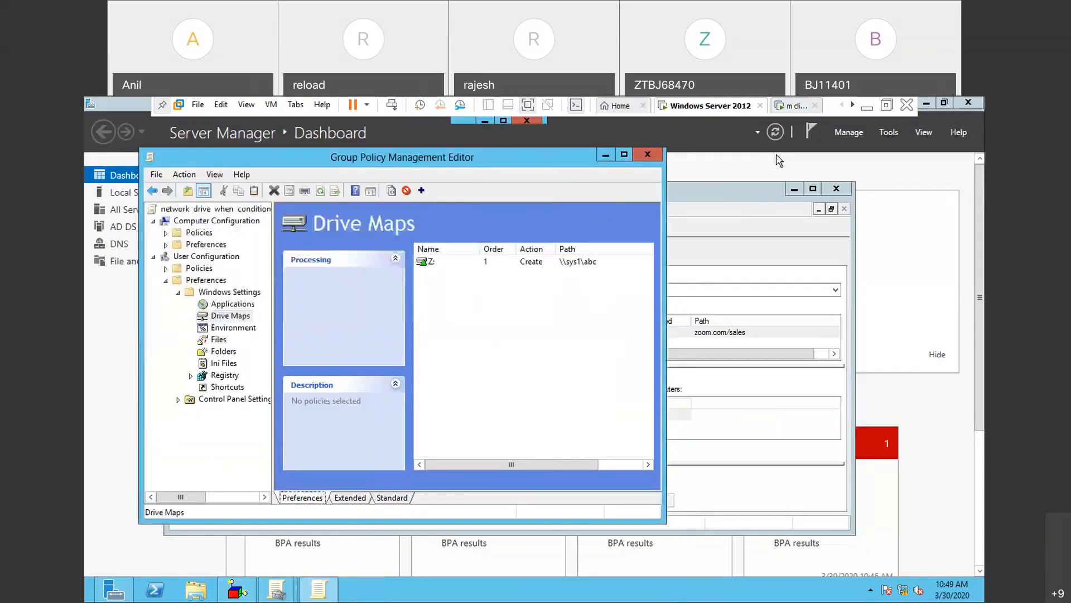
left_click(792, 106)
- Sign out of the client and sign in again as user s1
key("ctrl+alt+Insert")
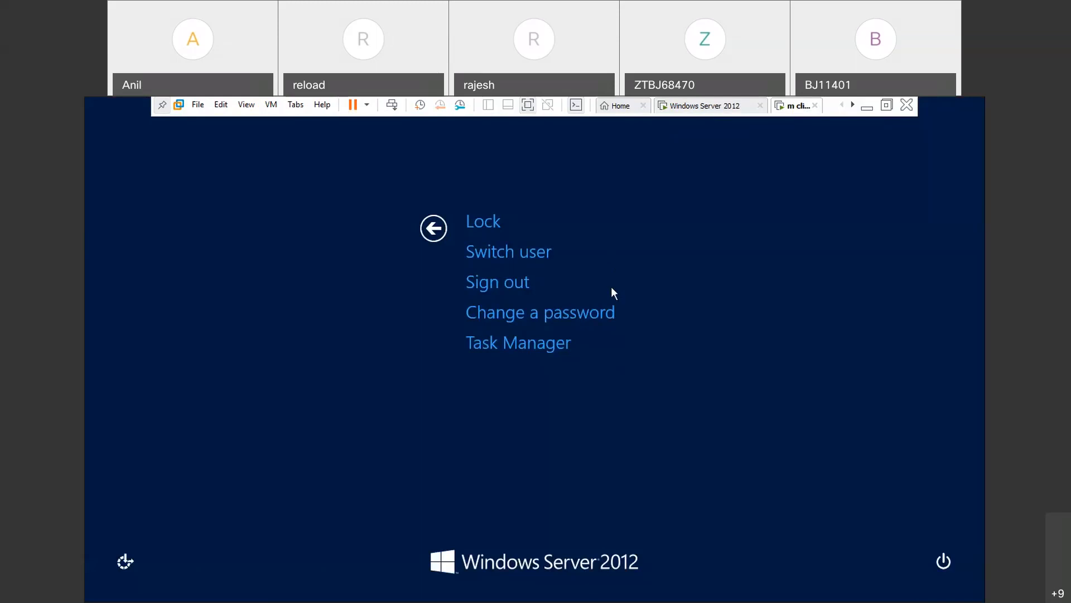
left_click(510, 284)
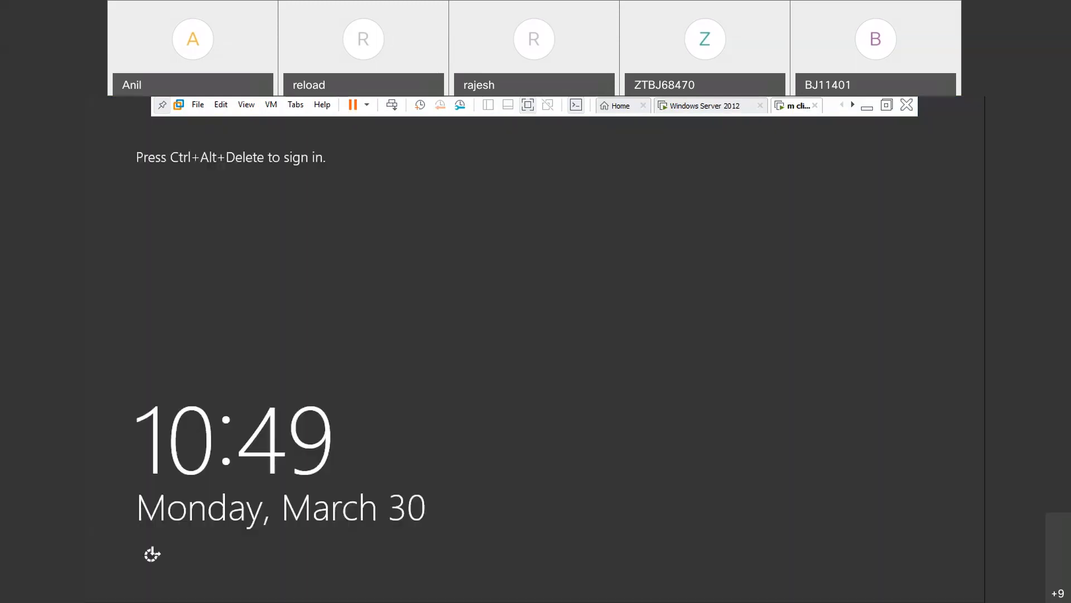
key("ctrl+alt+Insert")
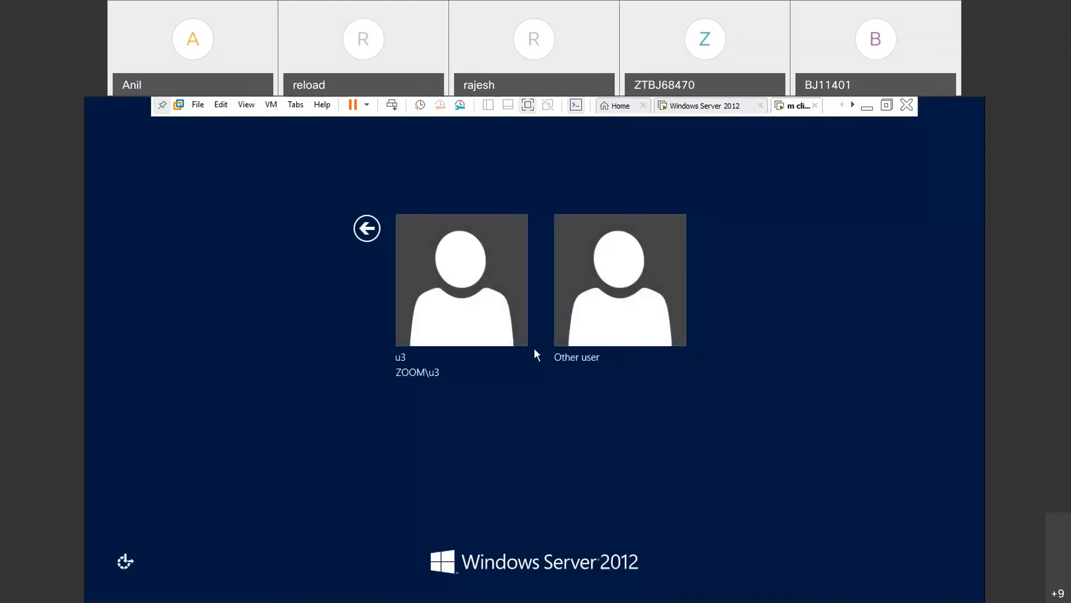
left_click(586, 333)
type("s1")
key("Return")
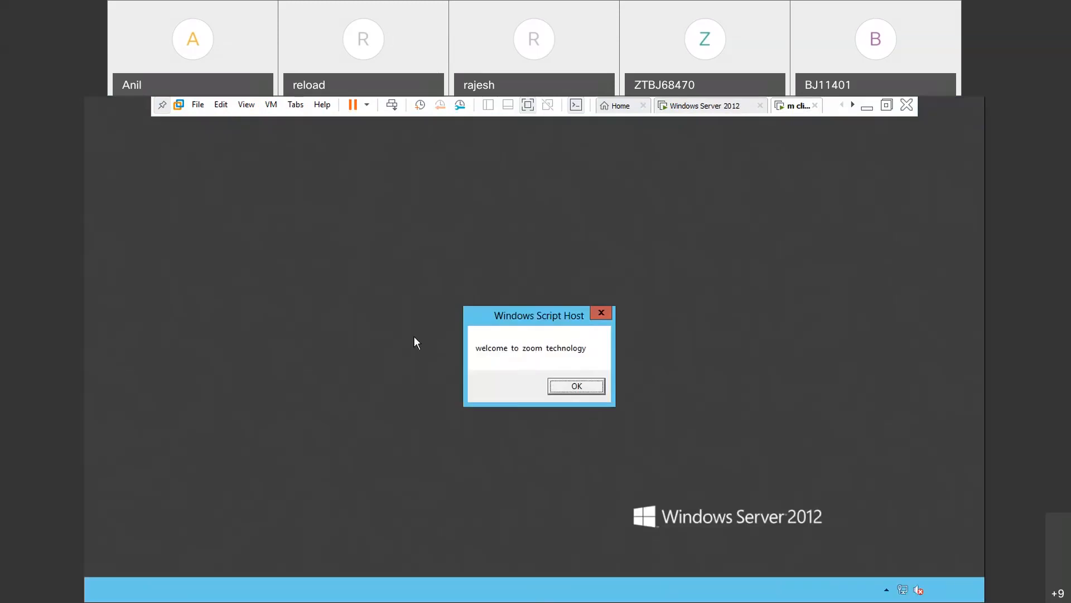
- Open Computer to check the network drives available to s1, then close it
double_click(105, 203)
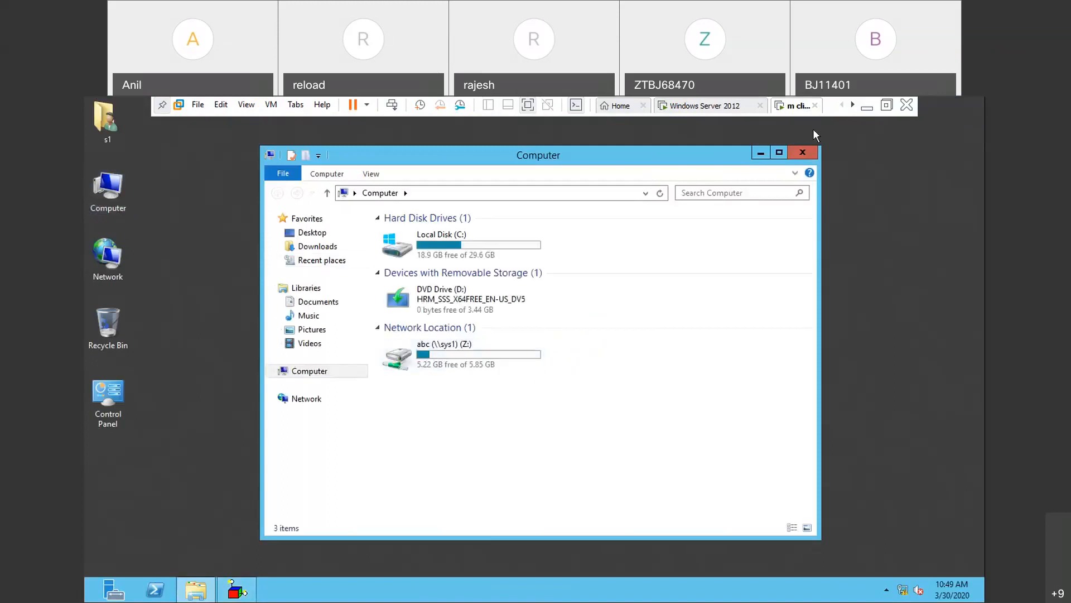
left_click(802, 152)
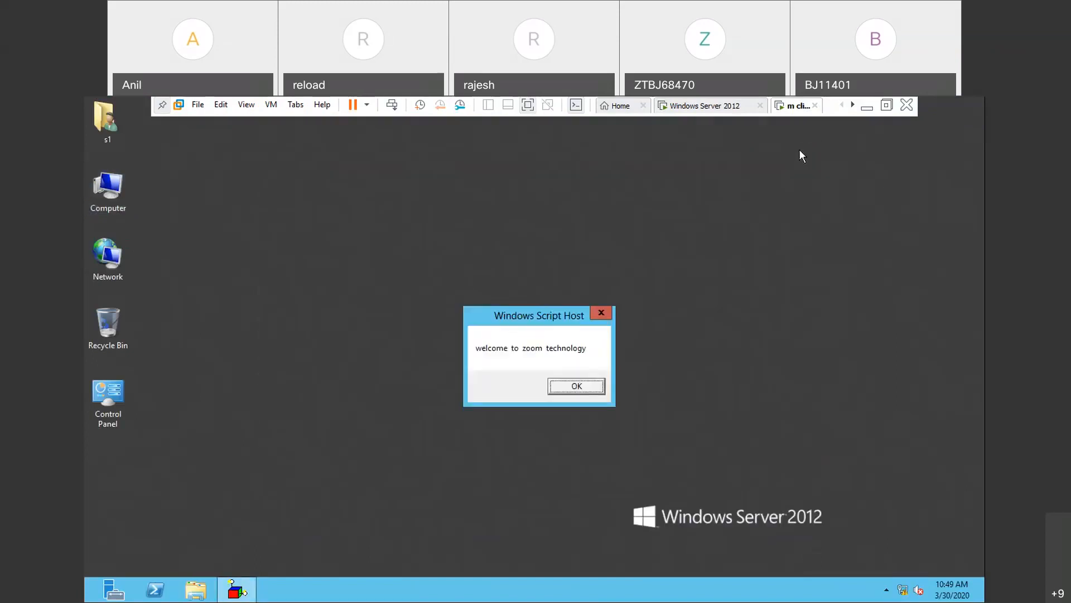
- Sign out and sign in as user u3
key("ctrl+alt+Insert")
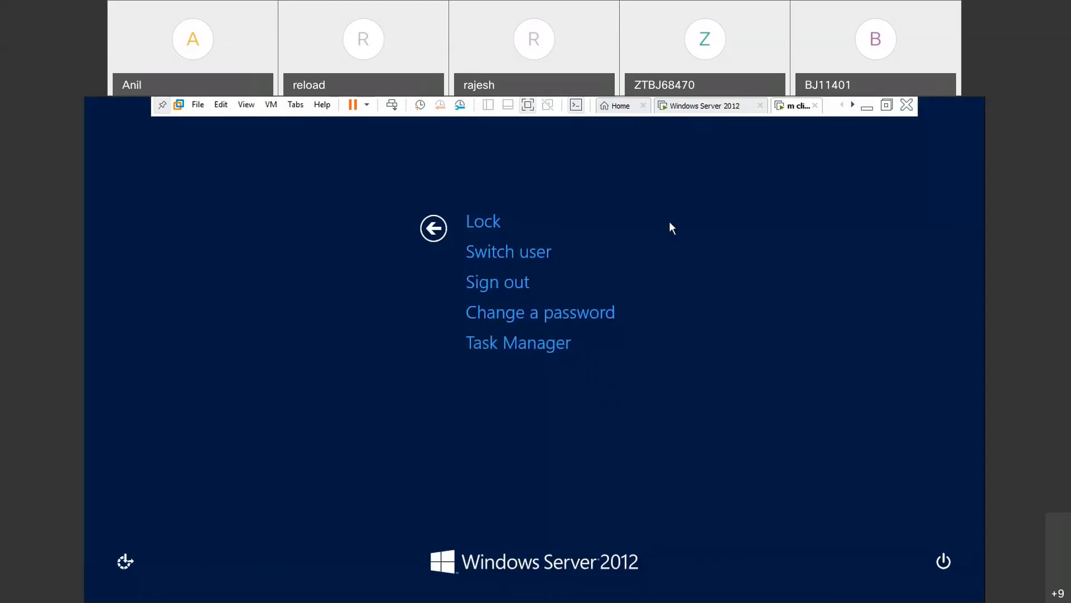
left_click(523, 287)
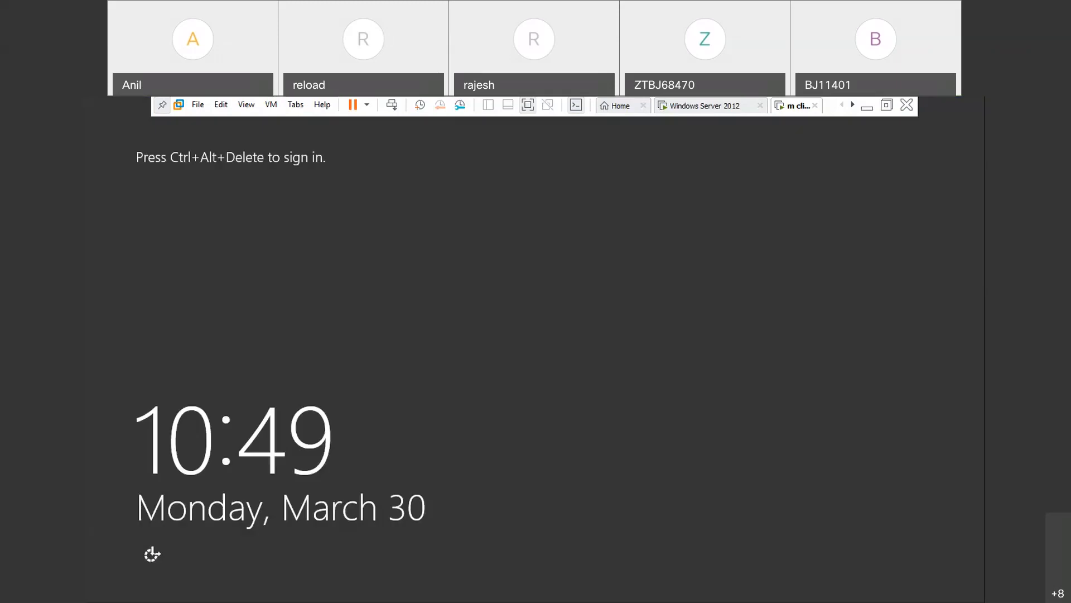
key("ctrl+alt+Insert")
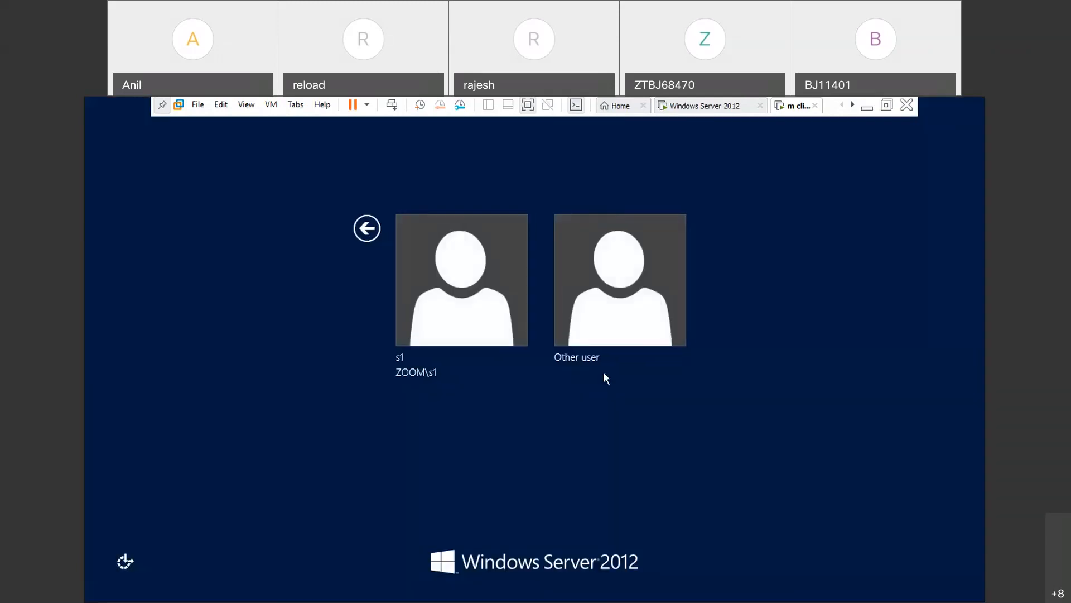
left_click(595, 340)
type("u3")
key("Return")
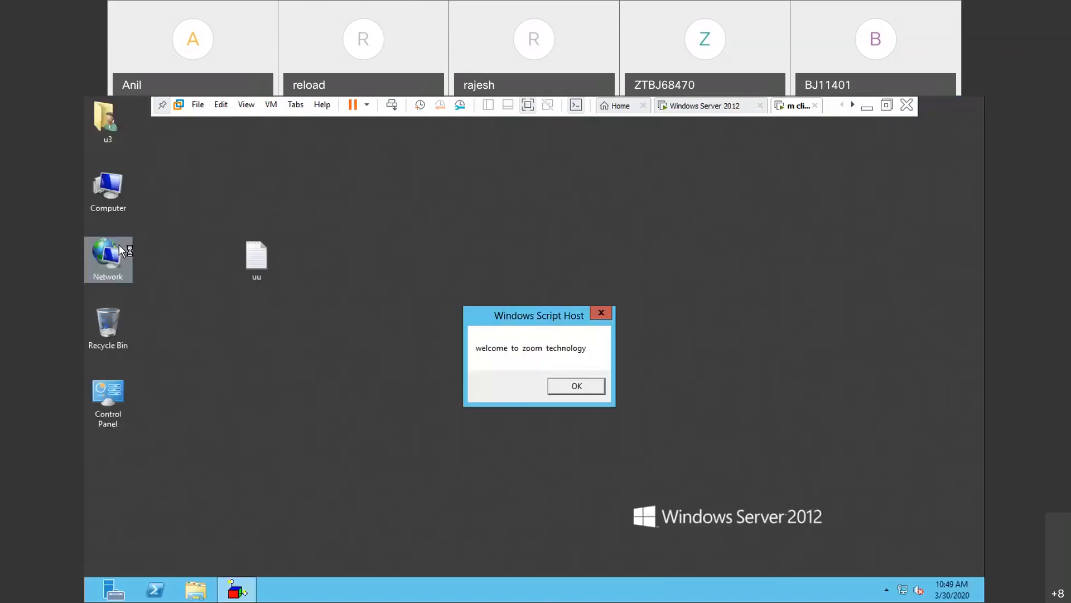
- Open Computer to check u3's drives, close it and dismiss the welcome message
double_click(111, 196)
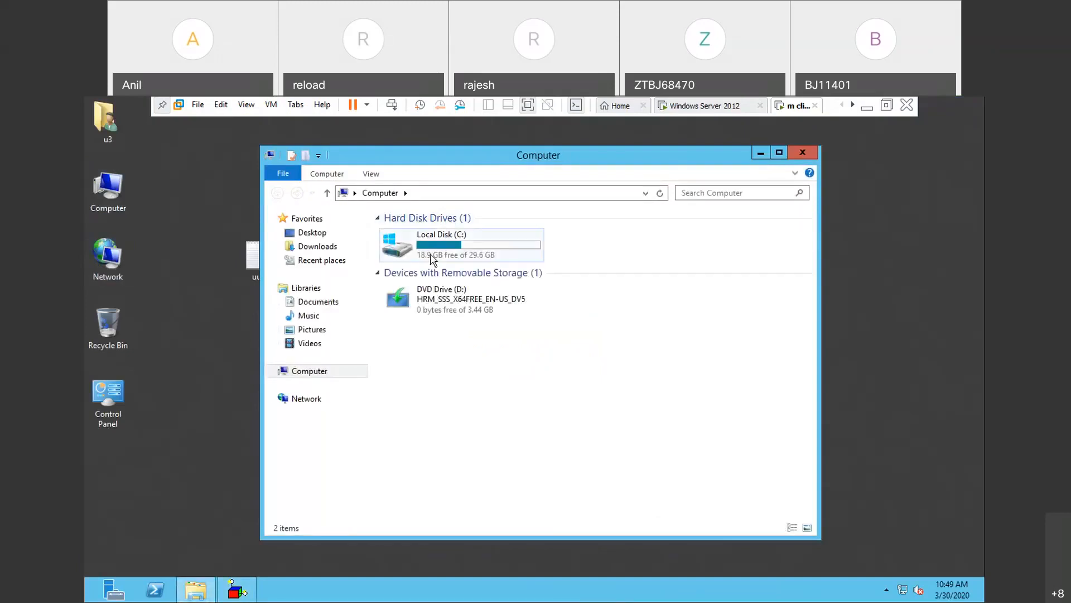
left_click(797, 153)
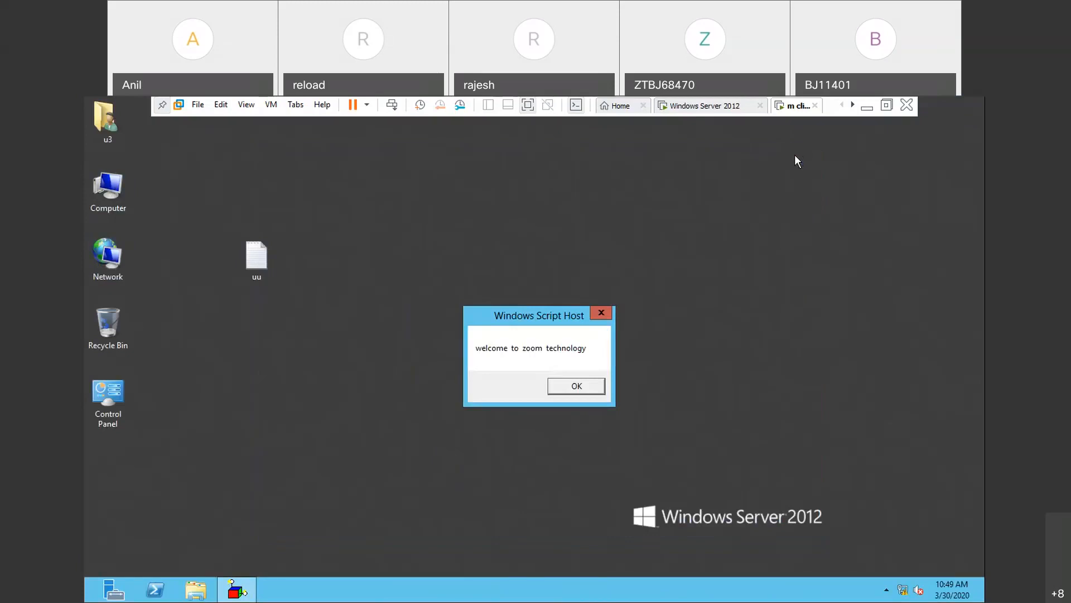
left_click(577, 387)
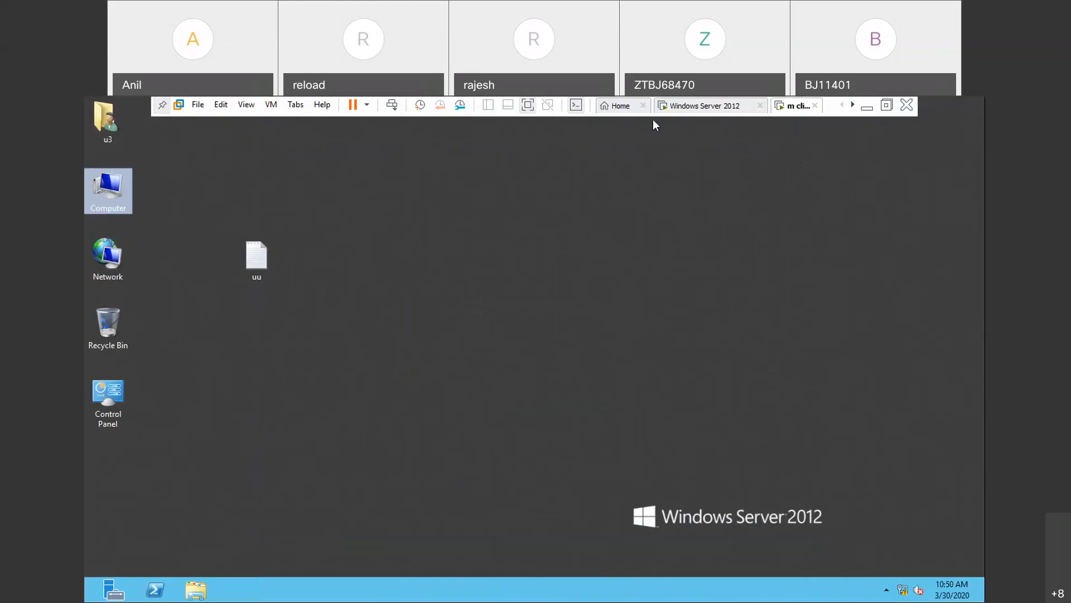
- Leave the virtual machine and open the Day-9_10-Group Policy presentation from the new SLIDES folder on drive D:
left_click(695, 115)
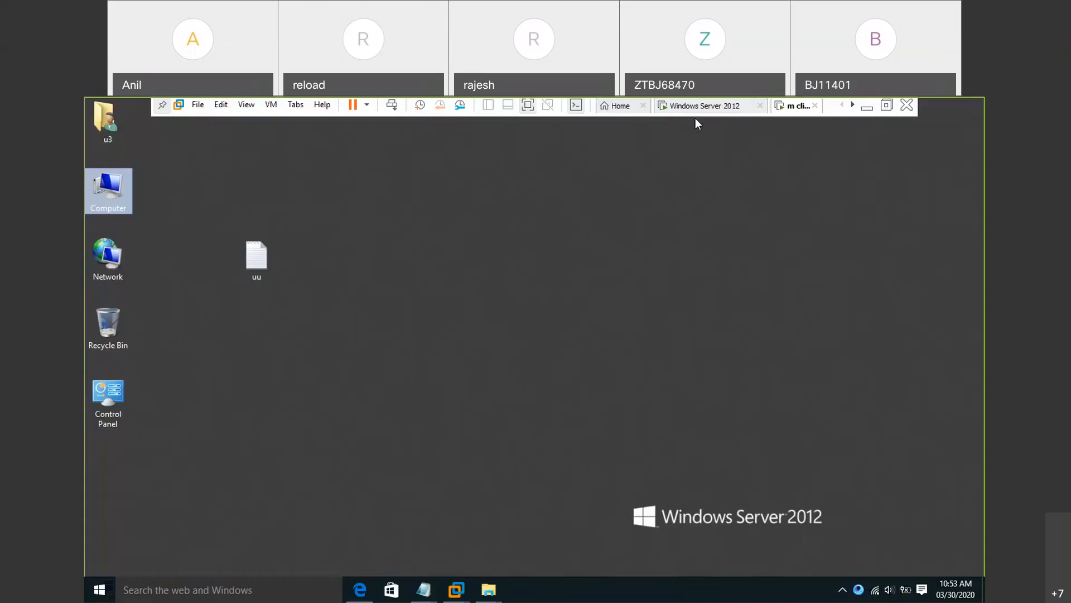
left_click(866, 110)
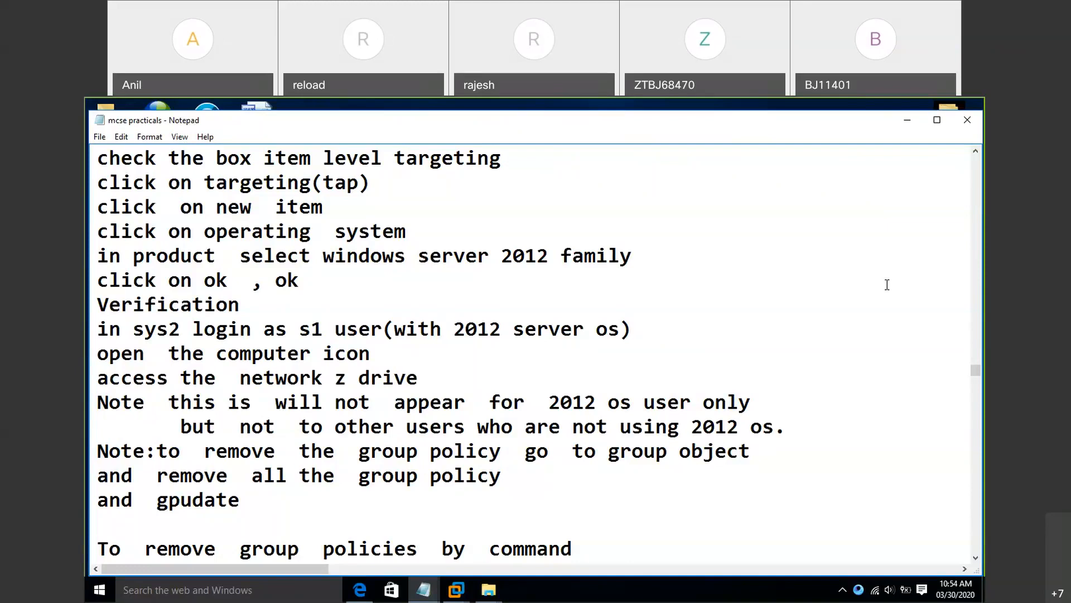
left_click(909, 124)
left_click(104, 196)
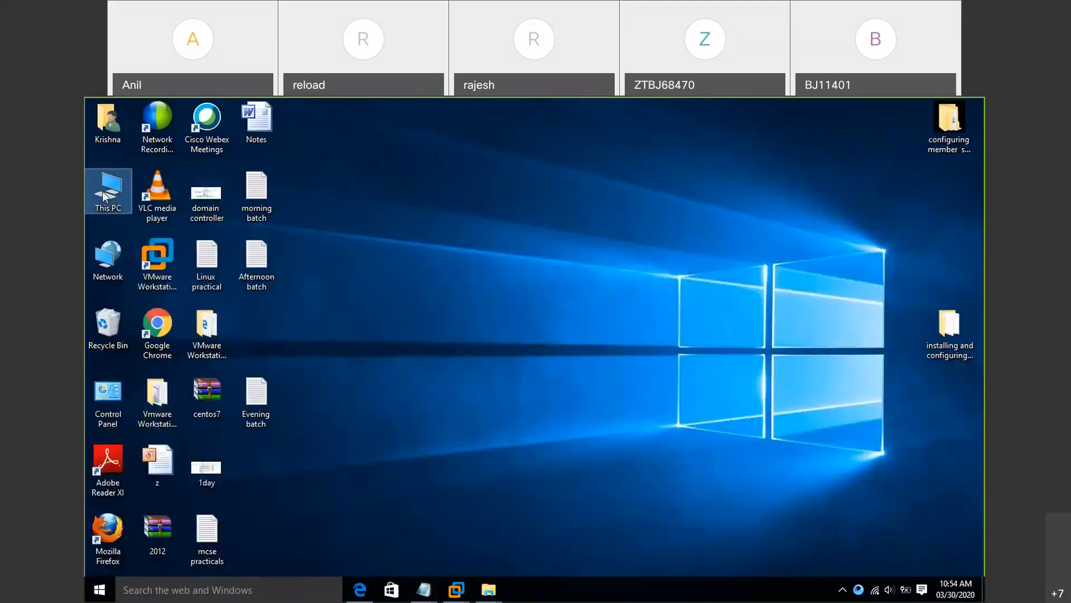
double_click(104, 196)
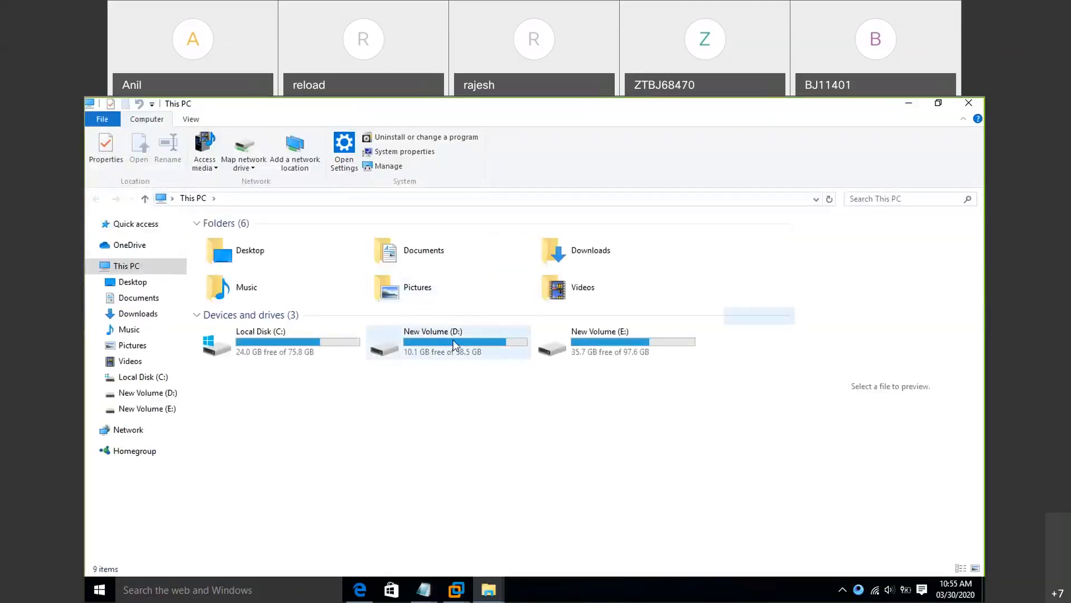
double_click(451, 341)
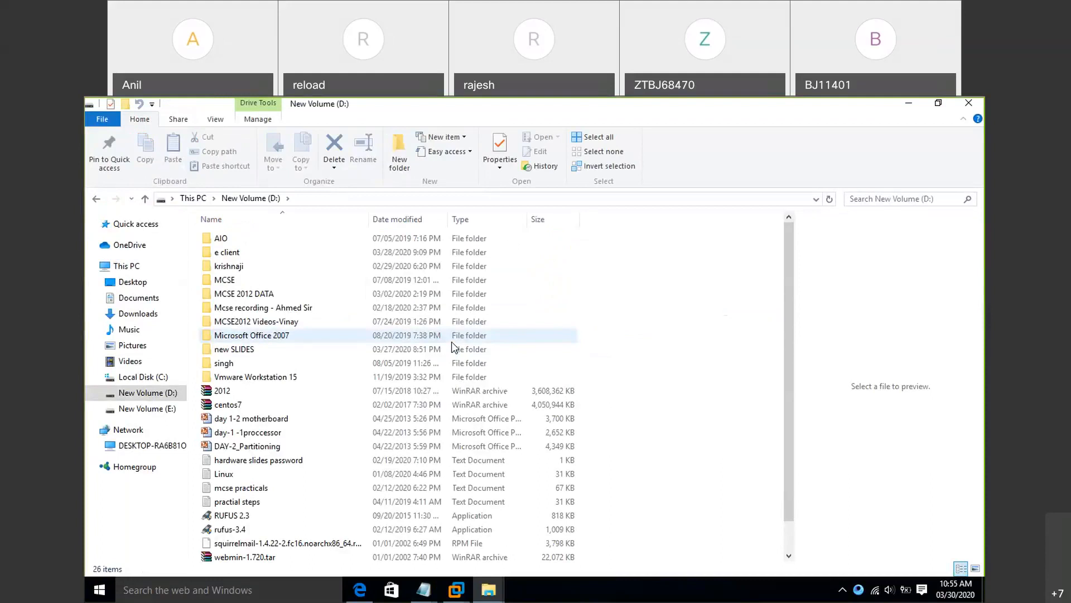
double_click(267, 352)
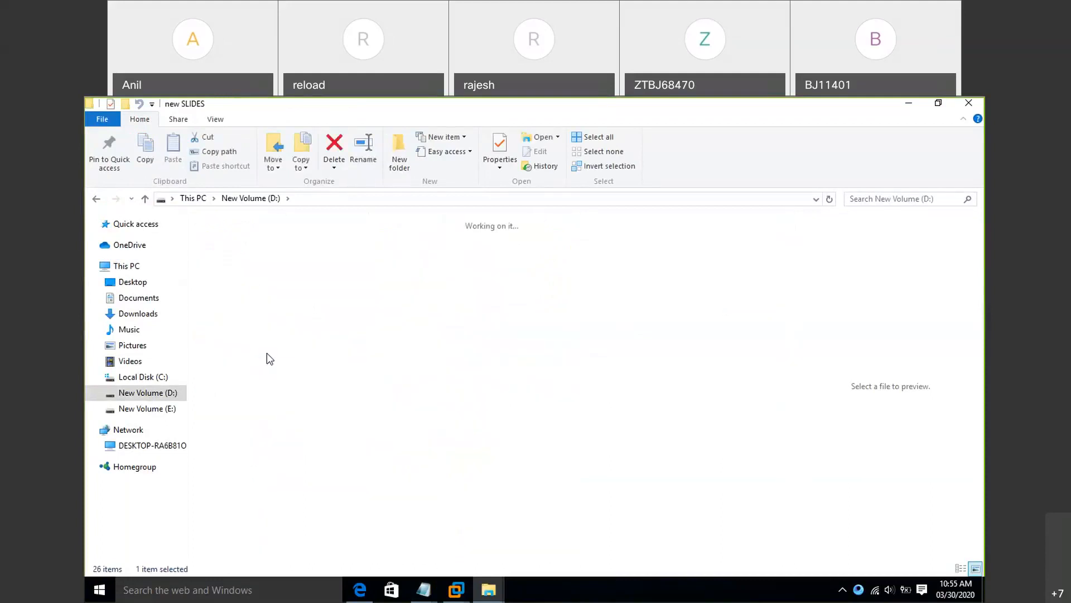
double_click(316, 346)
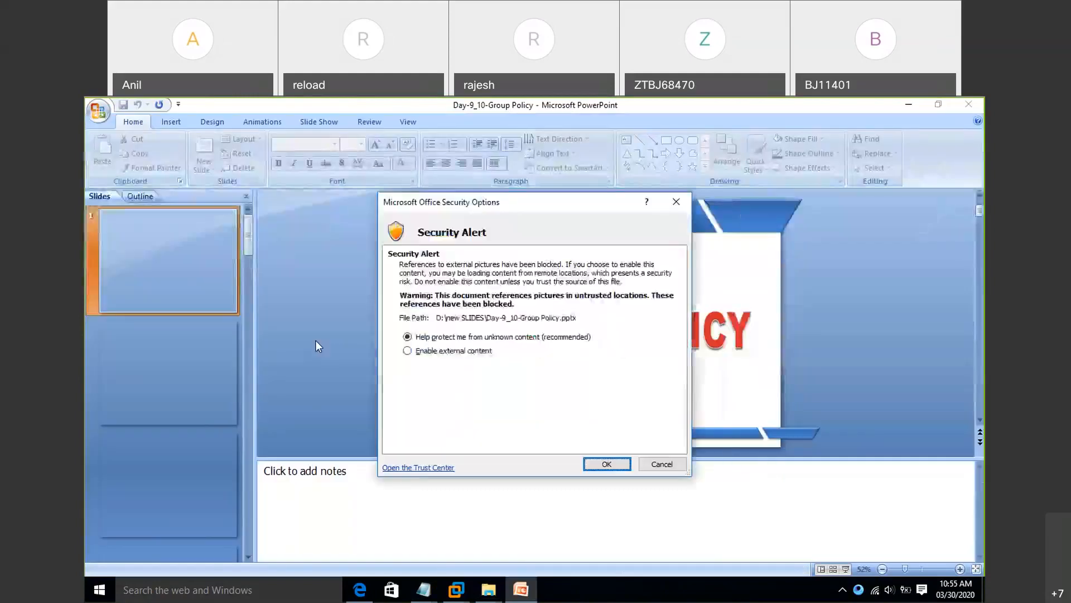
- Start the slideshow, declining the external content security alerts
left_click(663, 464)
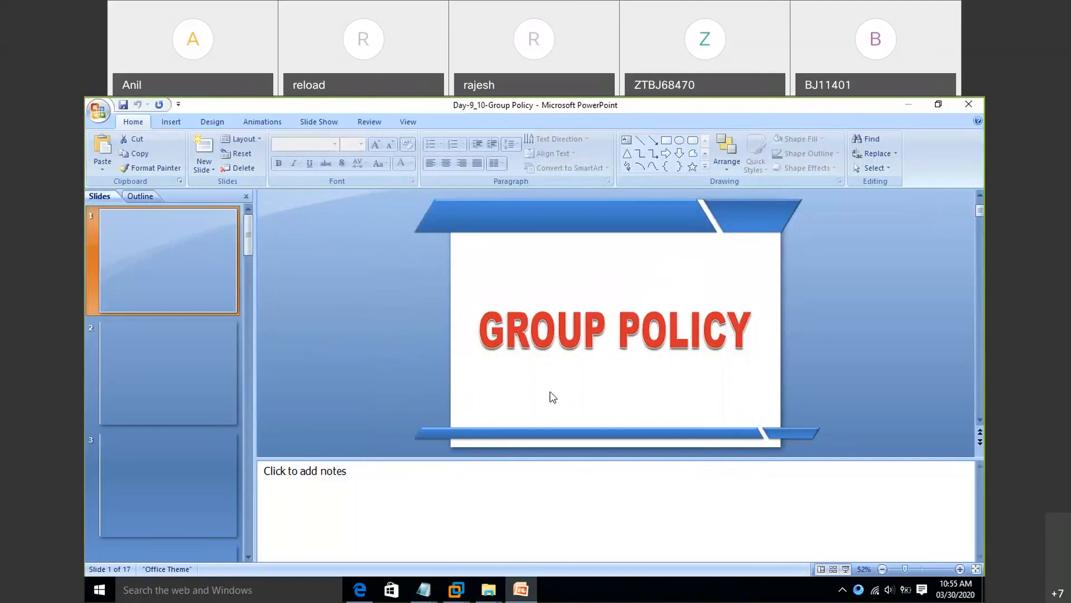
key("F5")
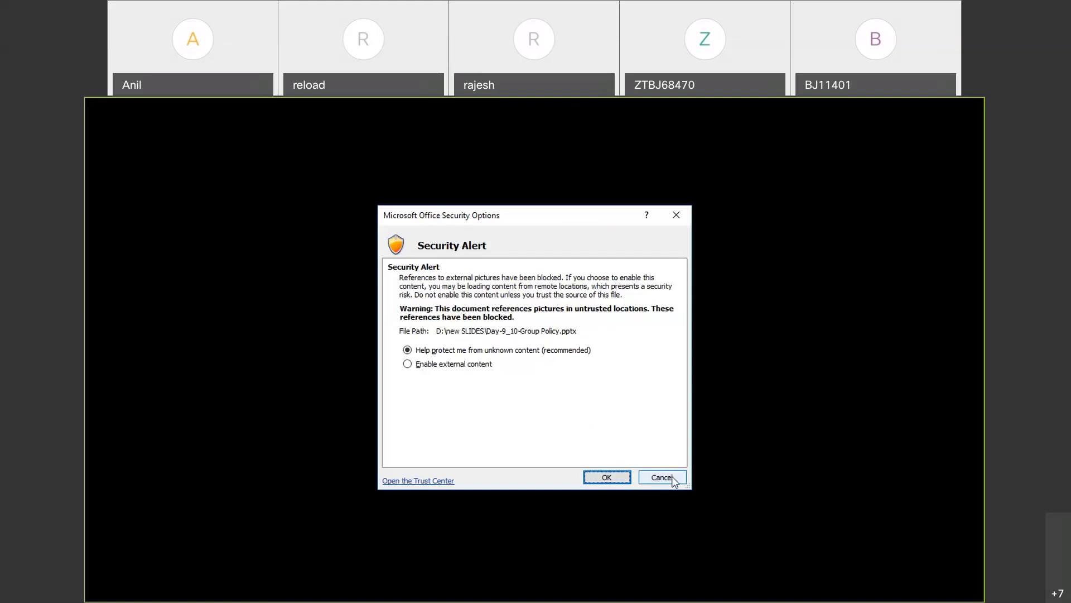
left_click(672, 477)
- Advance through the slides to the Hierarchy of Group Policy slide
key("Right")
key("Right")
key("Right")
key("Right")
key("Right")
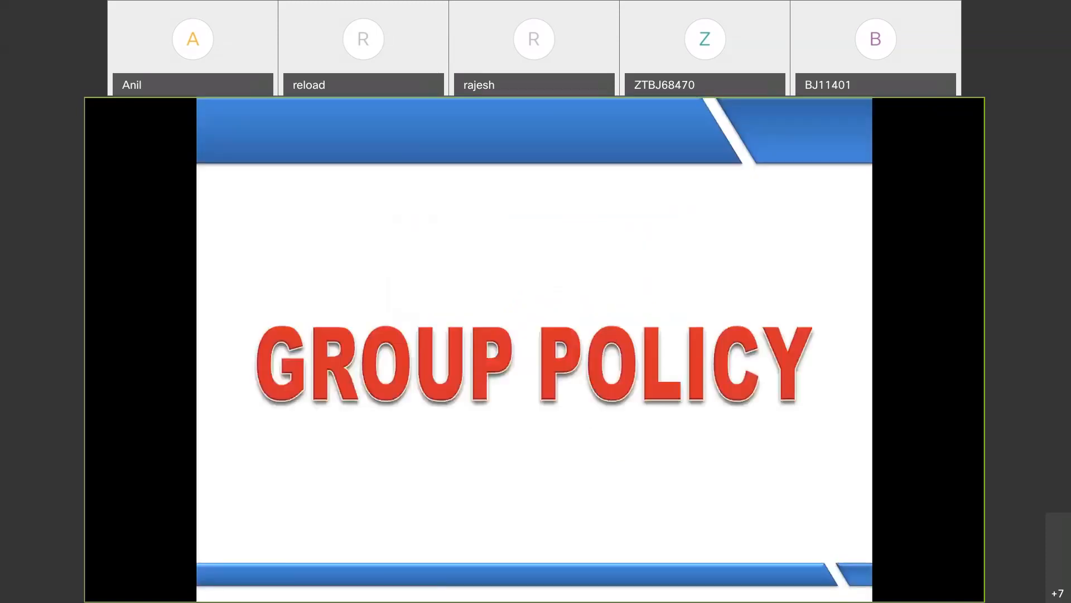
key("Right")
key("Right")
key("Right")
key("Right")
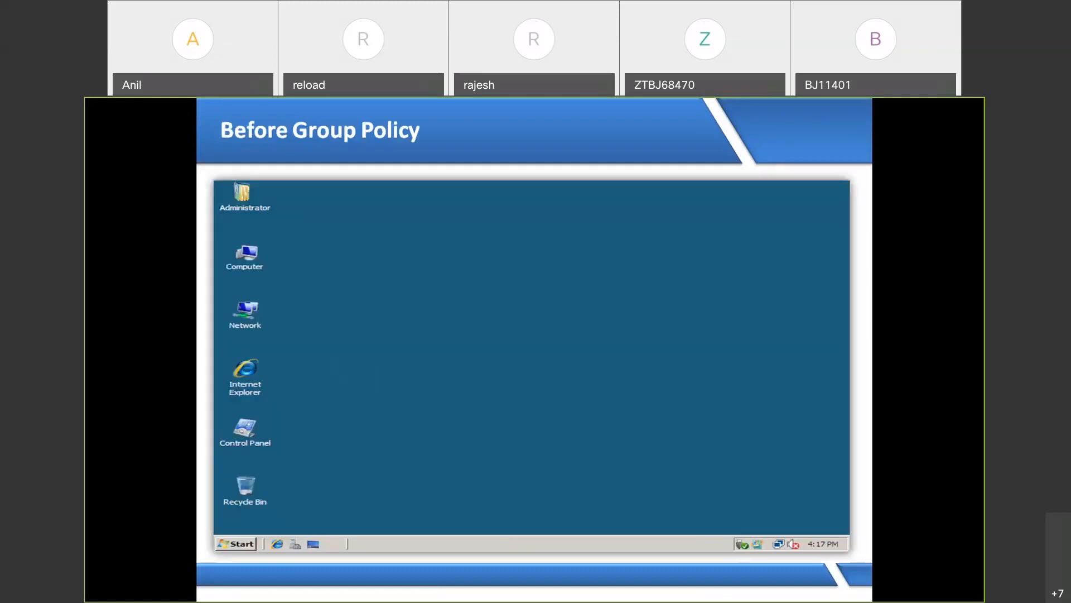
key("Right")
key("Right")
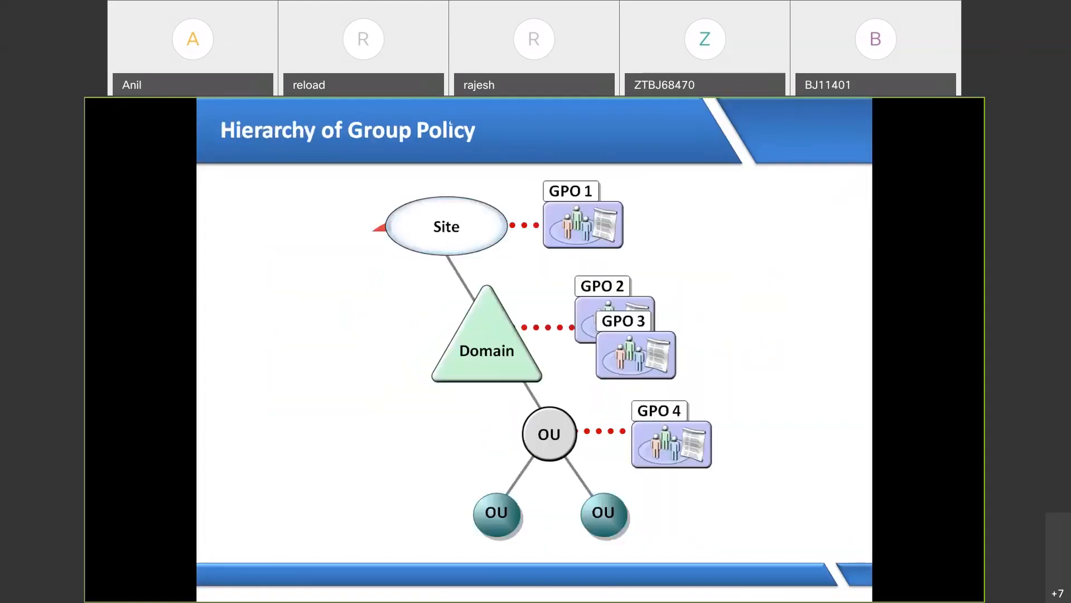